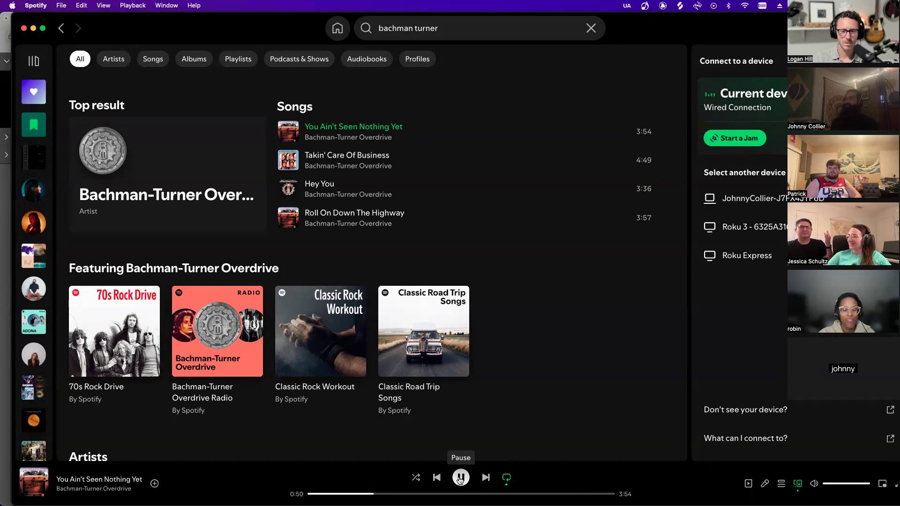
# - Pause the song in Spotify, switch to the Logic Pro project and size the floating trailer movie window
pyautogui.click(460, 479)
pyautogui.moveTo(642, 40); pyautogui.dragTo(899, 57)
pyautogui.click(414, 56)
pyautogui.doubleClick(62, 101)
pyautogui.moveTo(440, 124); pyautogui.dragTo(423, 79)
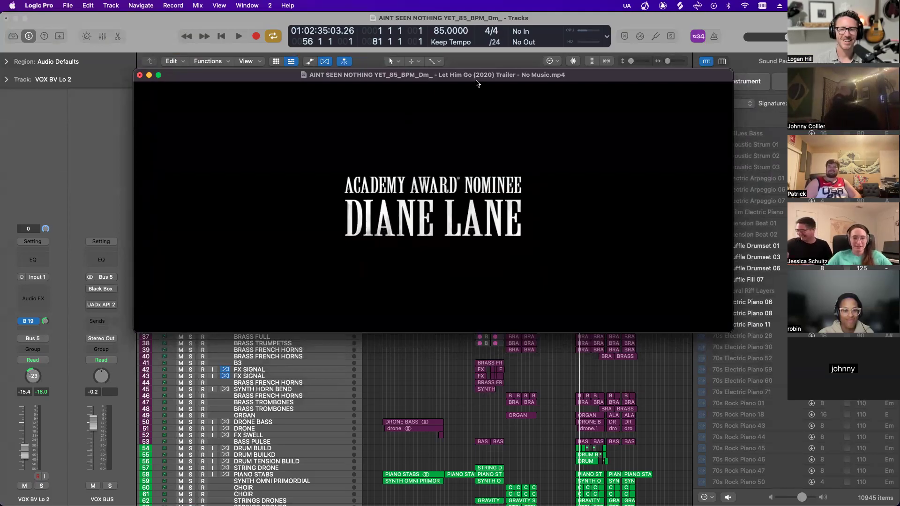
pyautogui.doubleClick(416, 79)
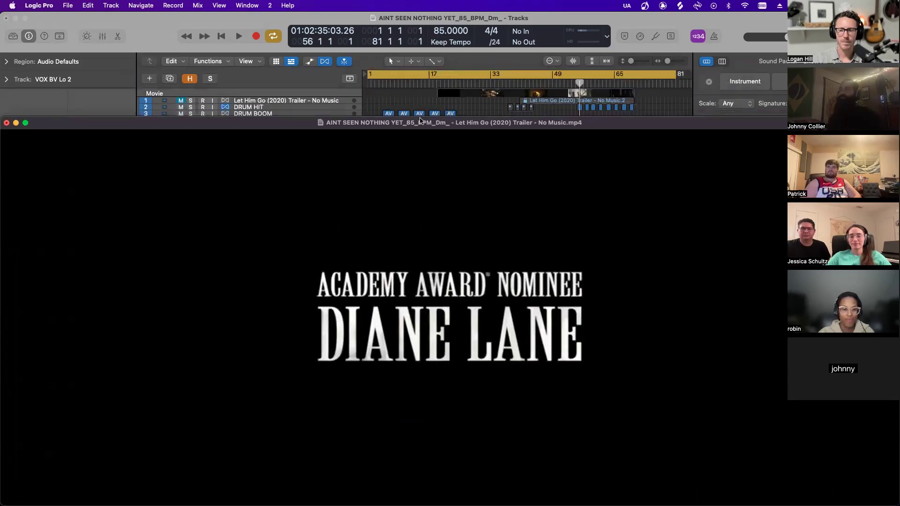
pyautogui.doubleClick(424, 124)
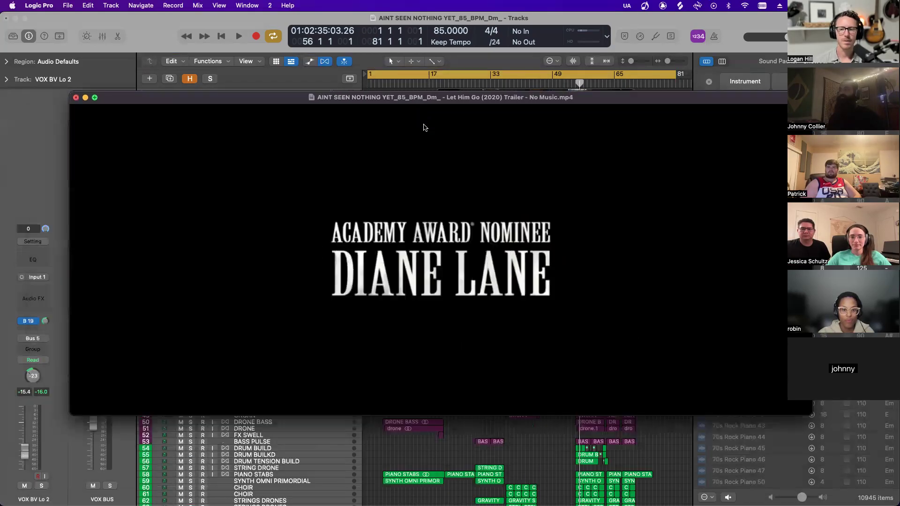
# - Play the project from the very beginning with the trailer window moved down clear of the ruler
pyautogui.press('Return')
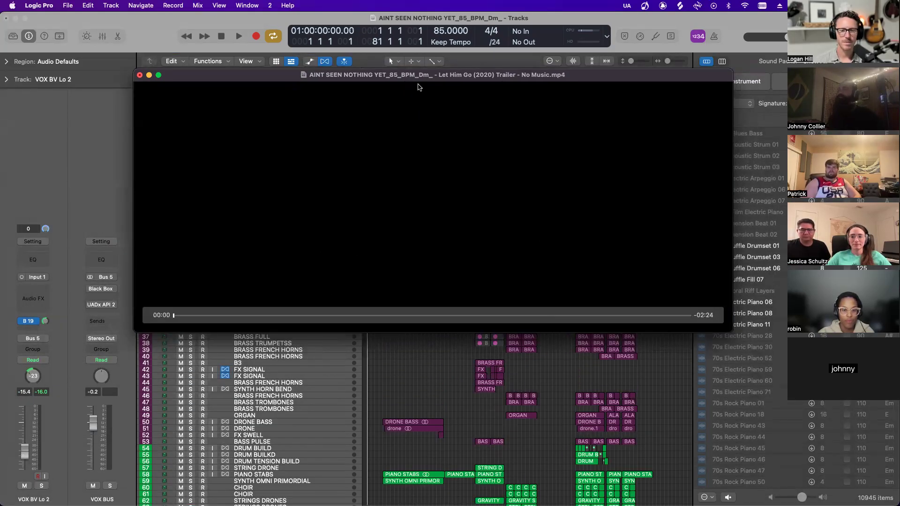
pyautogui.press('space')
pyautogui.moveTo(414, 77); pyautogui.dragTo(417, 108)
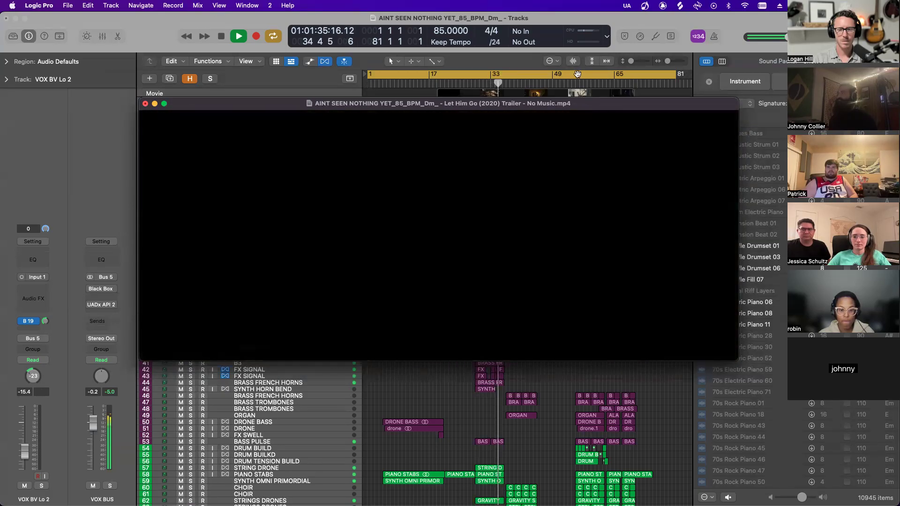
# - Turn off the cycle range during playback and move the trailer window lower to uncover the first tracks
pyautogui.click(579, 74)
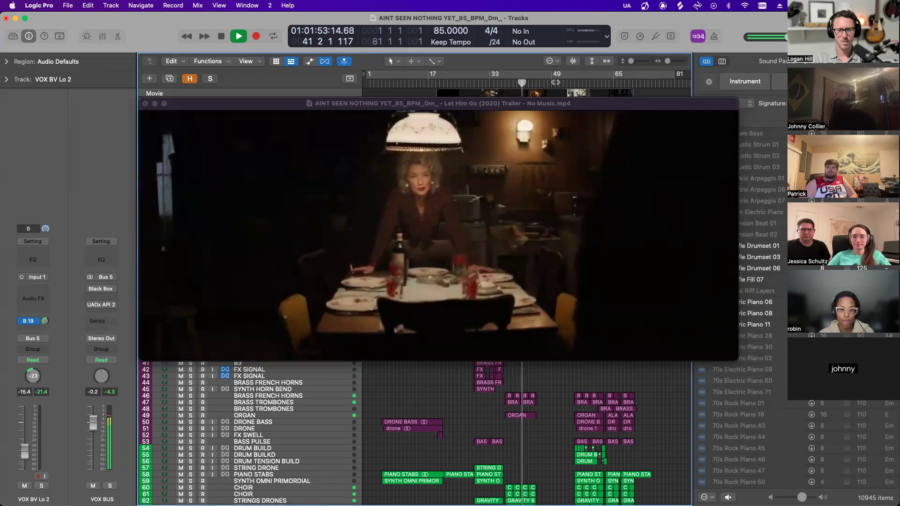
pyautogui.hscroll(3, 554, 82)
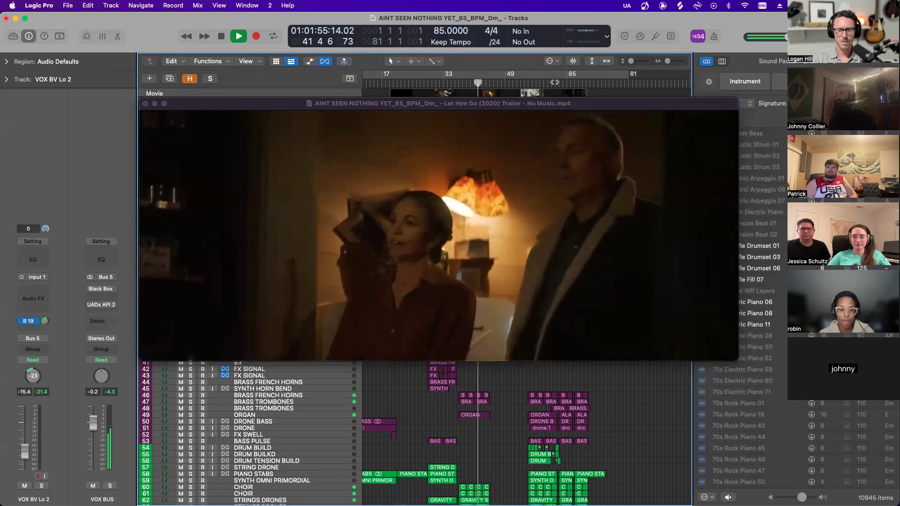
pyautogui.hscroll(1, 555, 82)
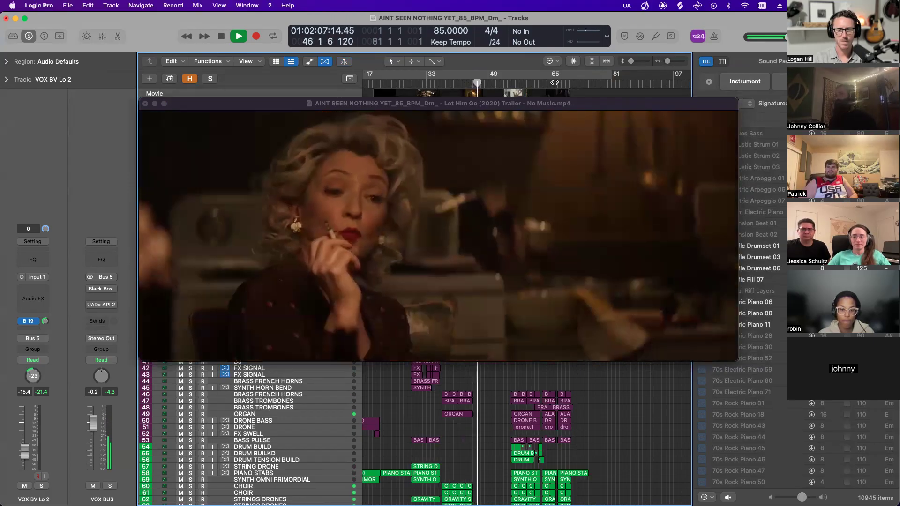
pyautogui.moveTo(523, 107); pyautogui.dragTo(519, 137)
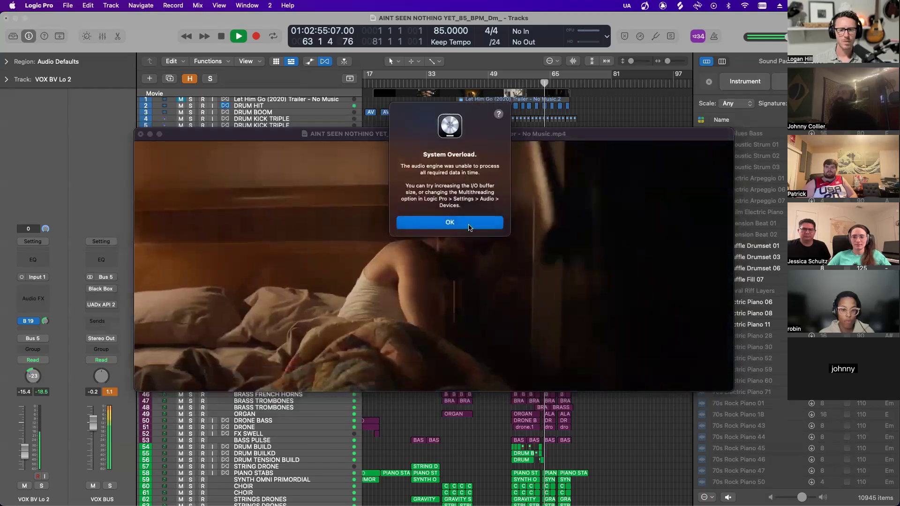
# - Dismiss the System Overload alert, resume playback from about bar 63 and stop it once the trailer has ended
pyautogui.press('Return')
pyautogui.click(542, 83)
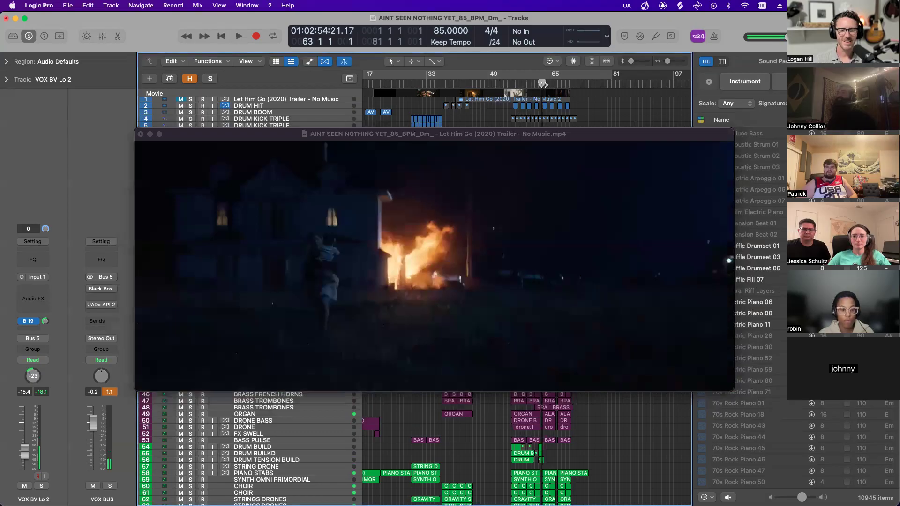
pyautogui.press('space')
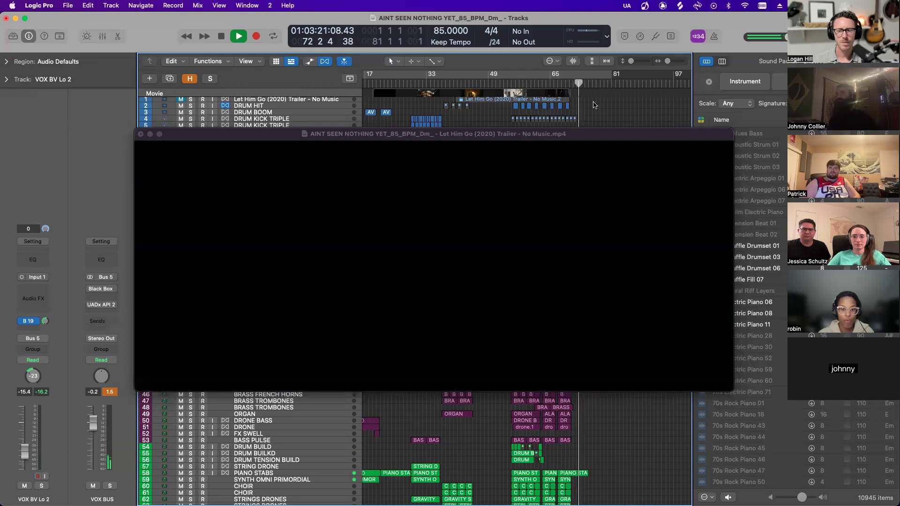
pyautogui.press('space')
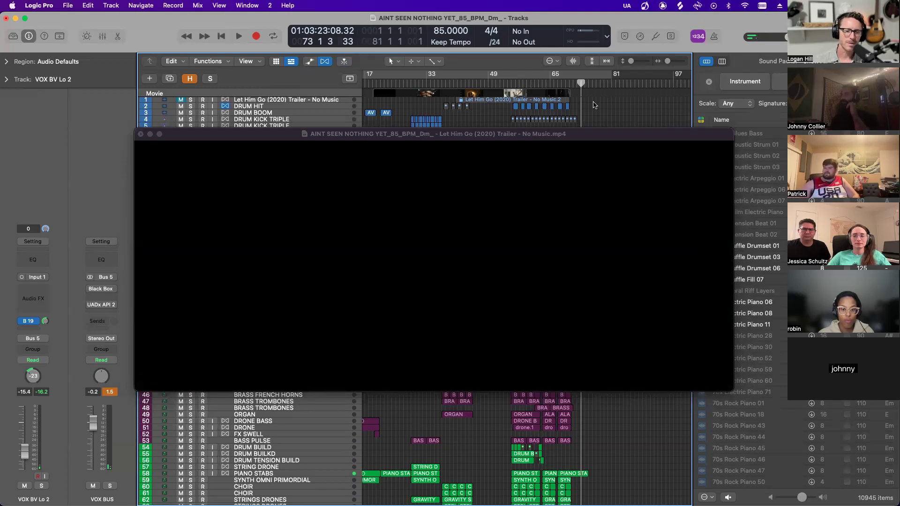
# - Close the floating trailer window and turn the cycle range back on
pyautogui.click(139, 135)
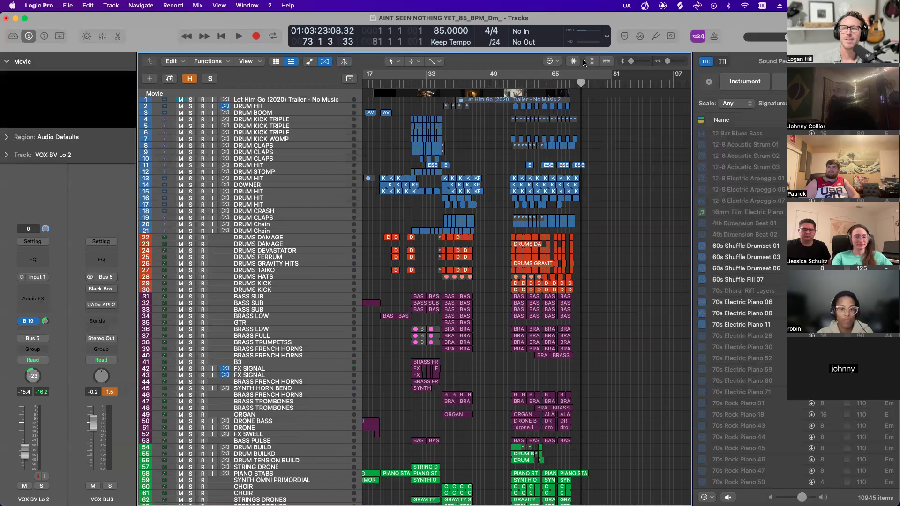
pyautogui.hscroll(-3, 576, 73)
pyautogui.click(571, 75)
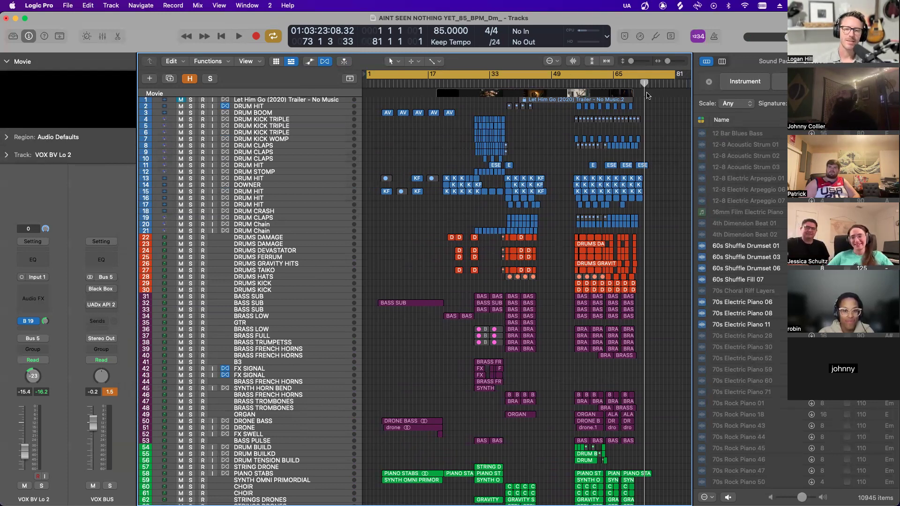
pyautogui.moveTo(673, 72)
pyautogui.mouseDown()
pyautogui.moveTo(660, 89)
pyautogui.moveTo(672, 87)
pyautogui.mouseUp()
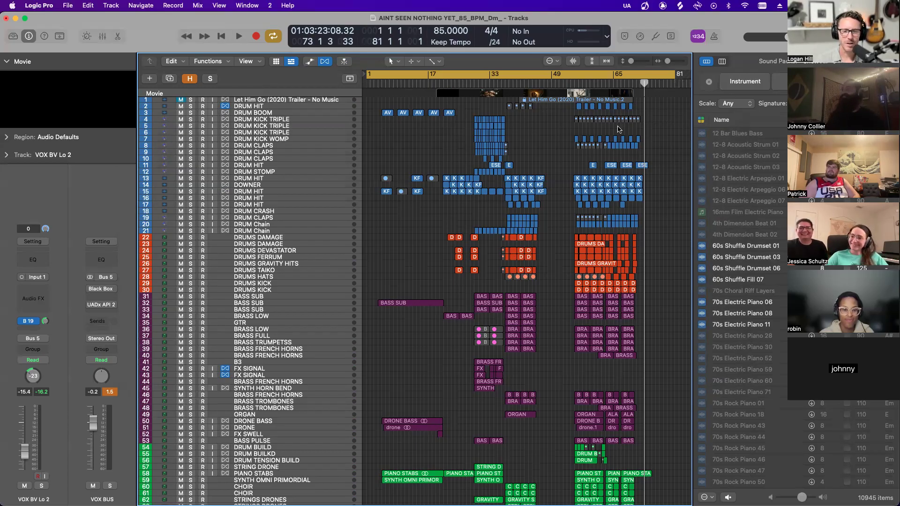
# - Examine the arrangement's tracks and regions, from the drum hits through the brass, drone and synth parts, at several zoom levels
pyautogui.scroll(5, 626, 113)
pyautogui.hscroll(-10, 629, 109)
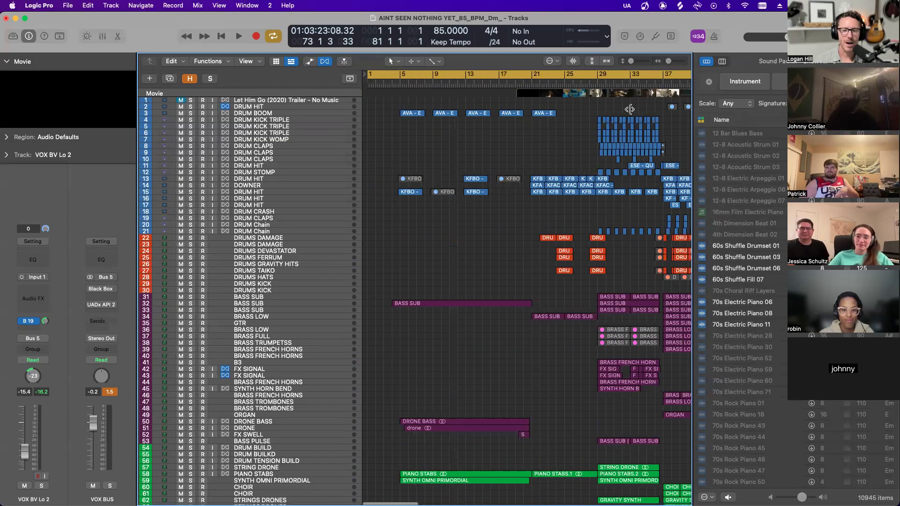
pyautogui.press('super+Down')
pyautogui.scroll(-15, 631, 110)
pyautogui.press('super+Down')
pyautogui.scroll(5, 632, 111)
pyautogui.scroll(10, 632, 111)
pyautogui.press('super+Down')
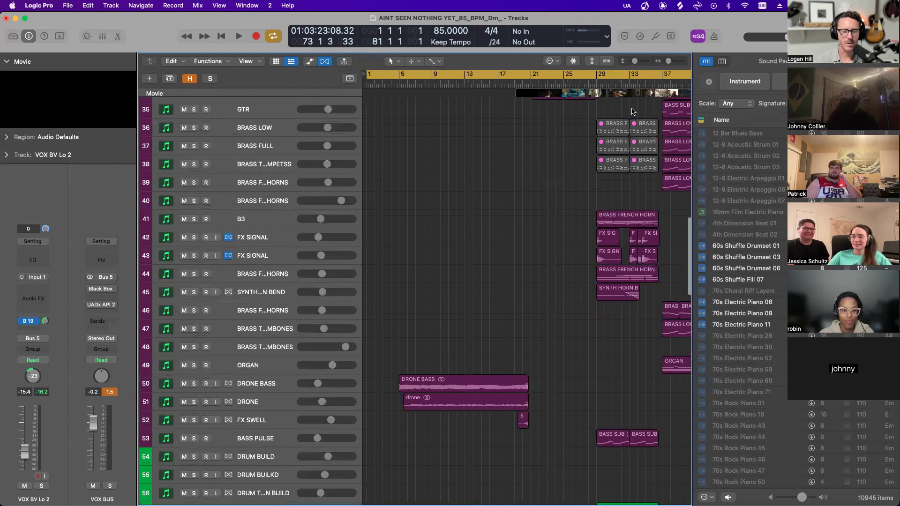
pyautogui.scroll(12, 632, 110)
pyautogui.press('super+Down')
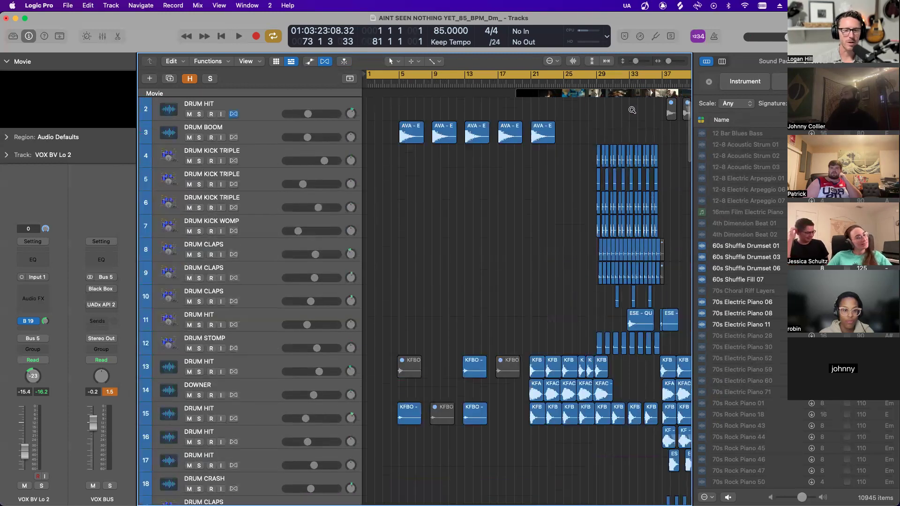
pyautogui.scroll(3, 632, 110)
pyautogui.scroll(-3, 632, 110)
pyautogui.hscroll(-2, 632, 110)
pyautogui.hscroll(5, 632, 110)
pyautogui.scroll(3, 632, 111)
pyautogui.hscroll(-4, 633, 111)
pyautogui.scroll(-4, 633, 110)
pyautogui.hscroll(2, 633, 111)
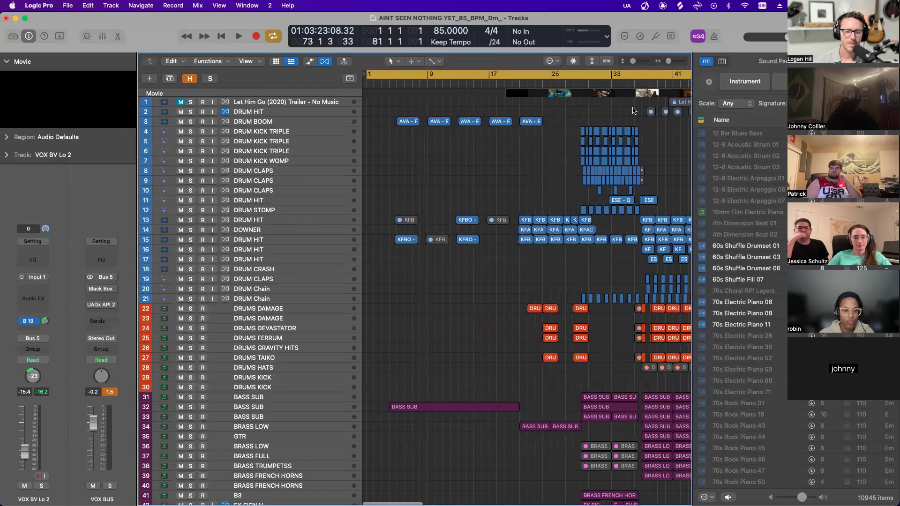
# - Solo the first AG BEST ONE YET 24 track (track 84) and select all its regions
pyautogui.scroll(-15, 632, 110)
pyautogui.press('super+Down')
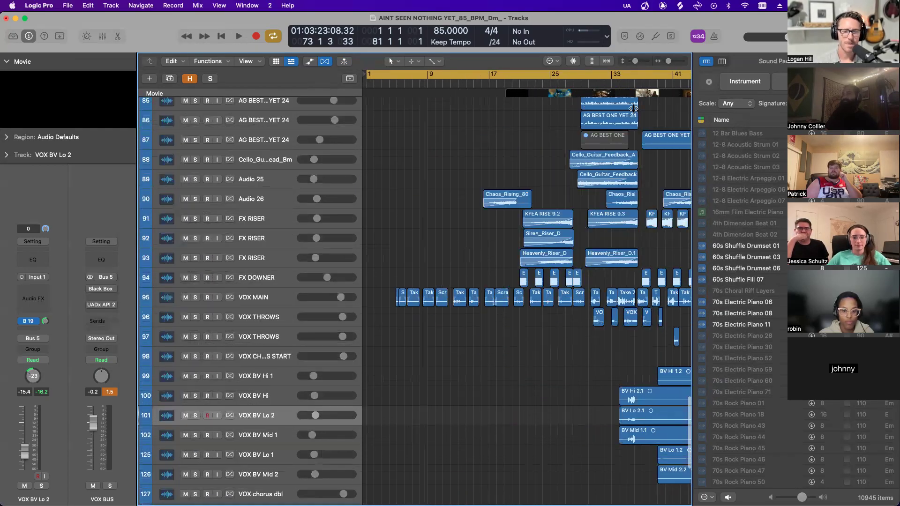
pyautogui.press('super+Down')
pyautogui.scroll(4, 633, 109)
pyautogui.press('super+Right')
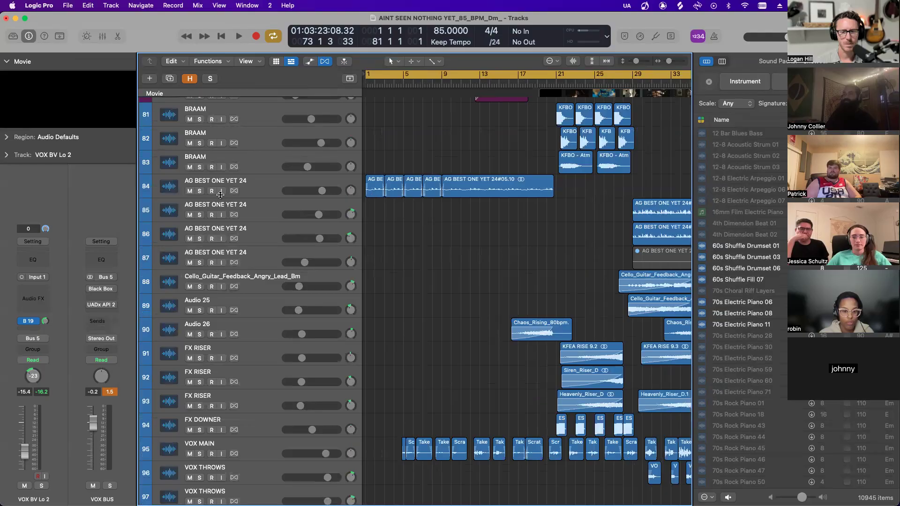
pyautogui.click(199, 191)
pyautogui.click(227, 185)
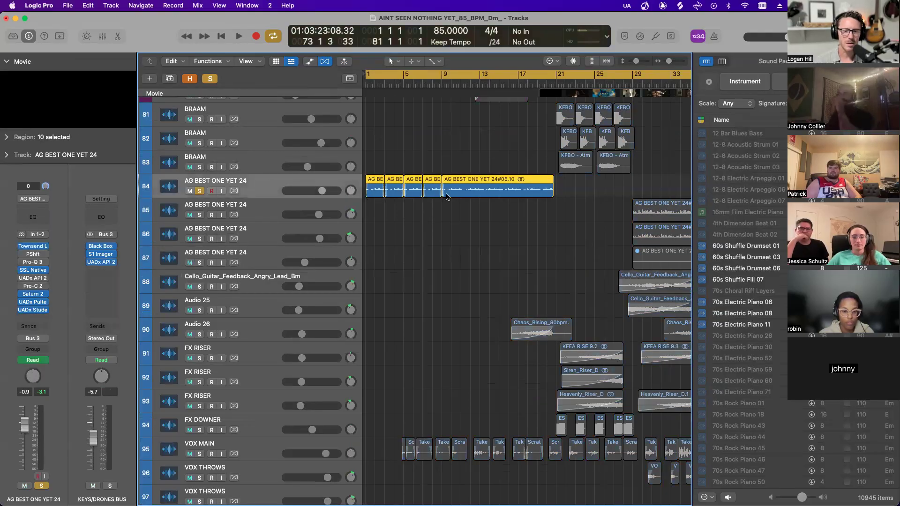
# - Listen to the opening bars of the soloed AG BEST ONE YET 24 track from bar 1, stopping in bar 4
pyautogui.press('super+Right')
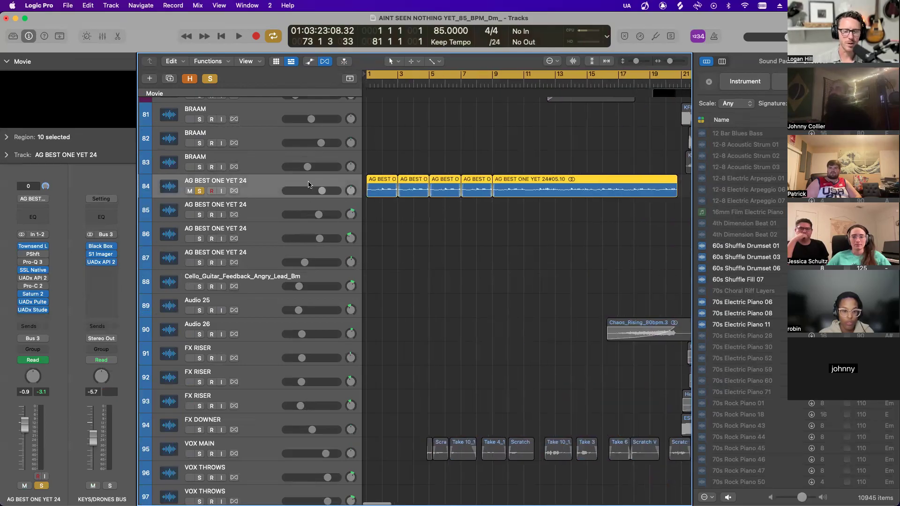
pyautogui.press('super+Left')
pyautogui.press('super+Left')
pyautogui.press('super+Left')
pyautogui.press('super+Left')
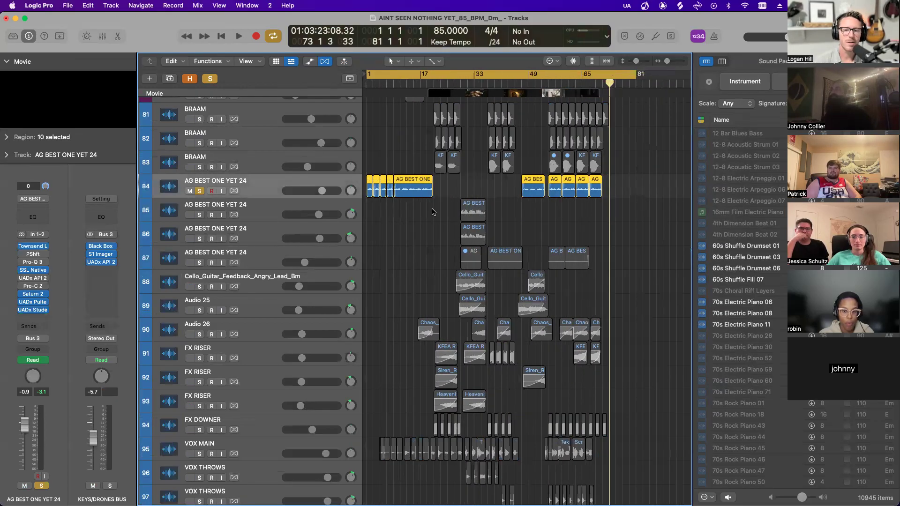
pyautogui.scroll(5, 448, 197)
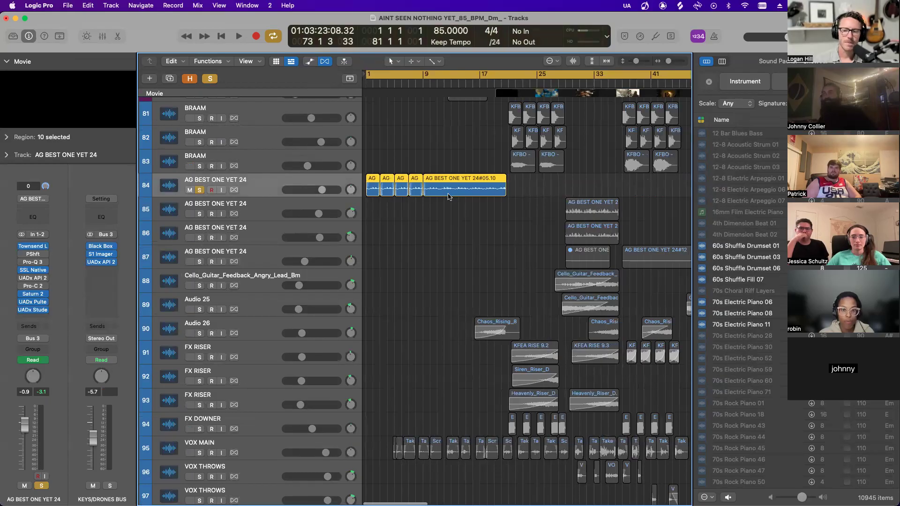
pyautogui.press('space')
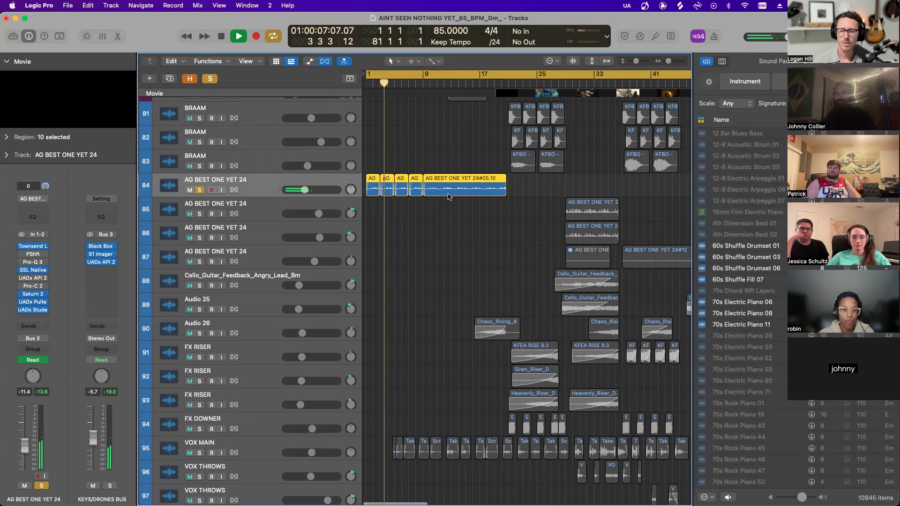
pyautogui.press('space')
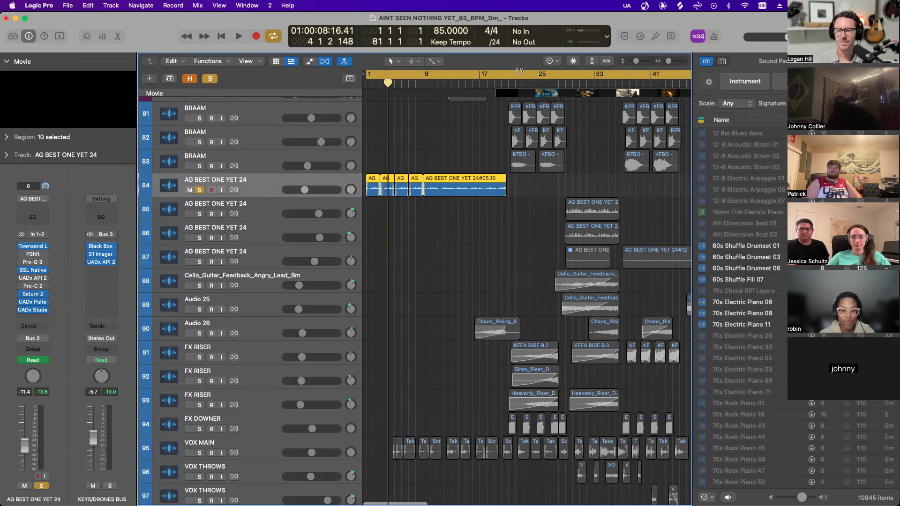
# - Place the playhead at bar 20, near the start of the trailer footage
pyautogui.scroll(10, 444, 164)
pyautogui.click(501, 84)
pyautogui.scroll(-3, 501, 113)
pyautogui.scroll(-7, 500, 113)
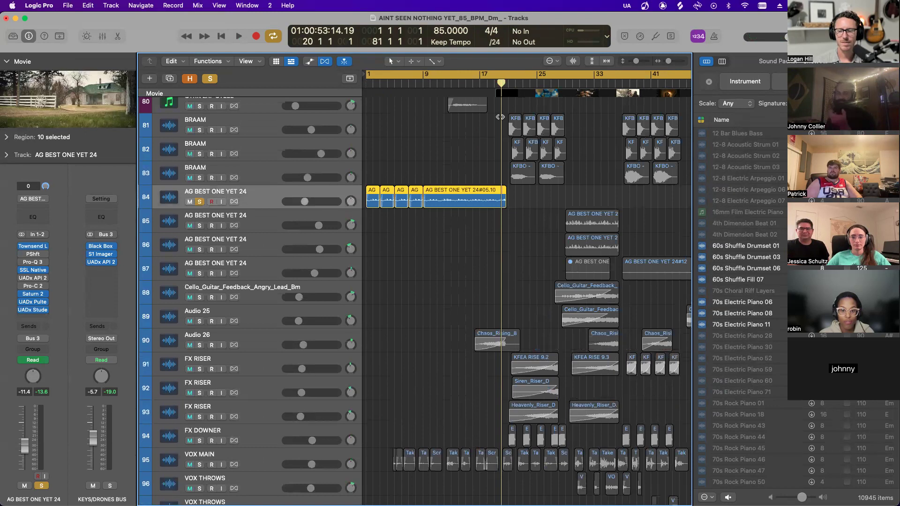
# - Review the soloed track's regions around bar 20 and turn off solo on track 84
pyautogui.hscroll(10, 501, 117)
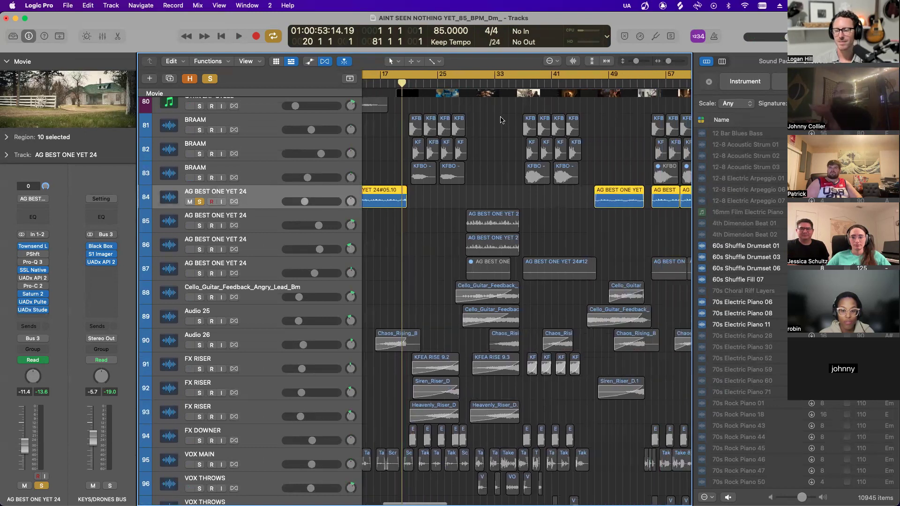
pyautogui.hscroll(-7, 501, 119)
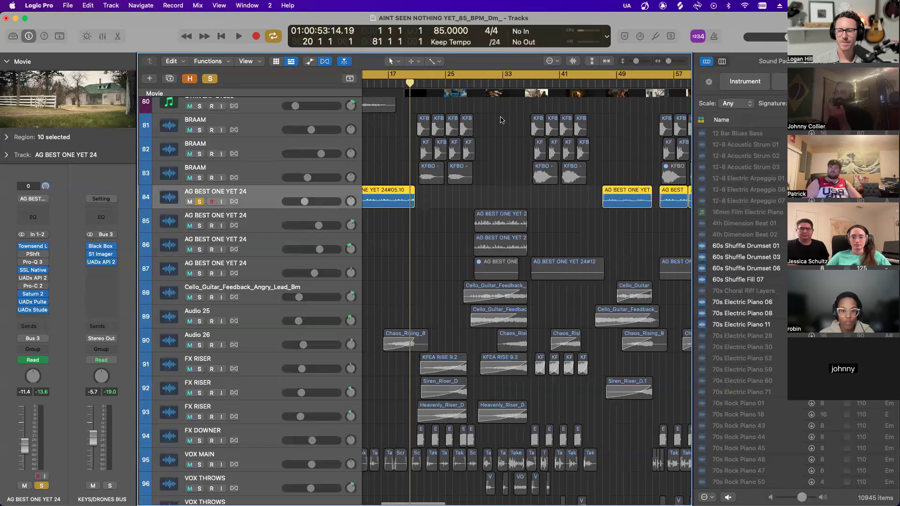
pyautogui.hscroll(-1, 501, 119)
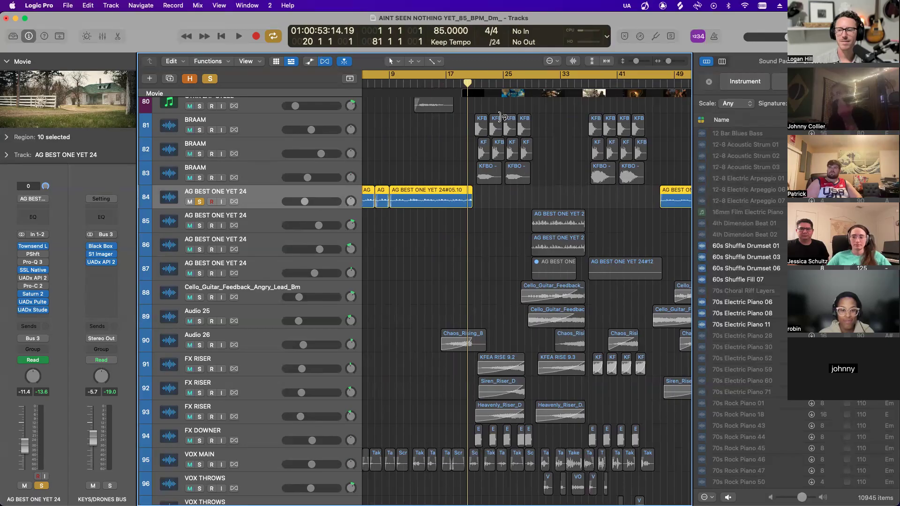
pyautogui.hscroll(-3, 502, 119)
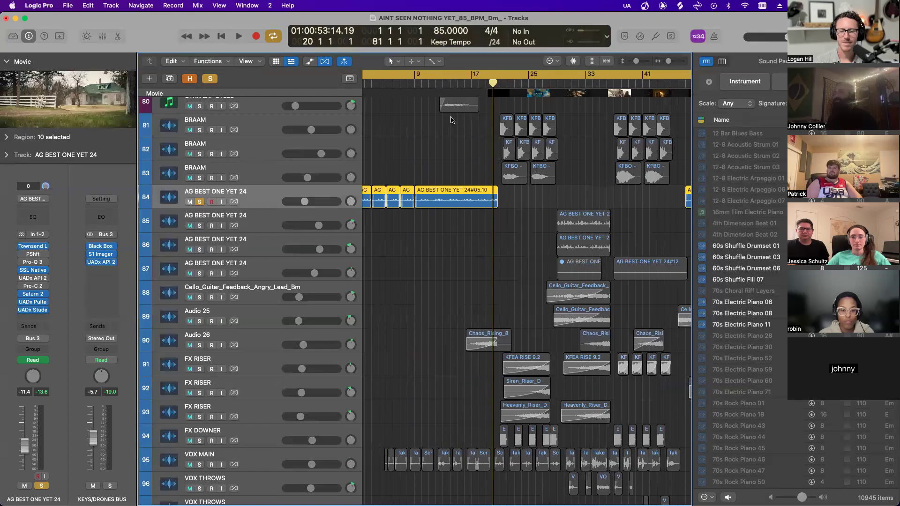
pyautogui.scroll(-1, 418, 148)
pyautogui.click(200, 200)
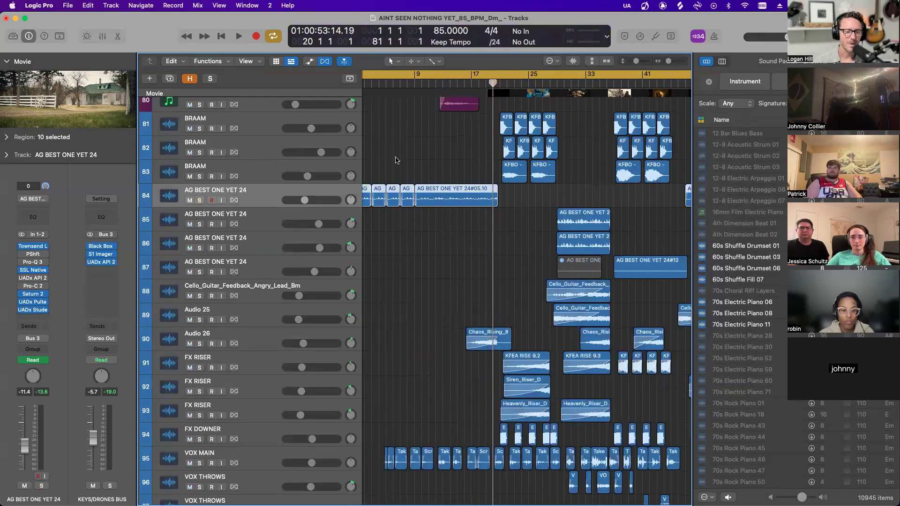
# - Set the cycle range from bar 5 to bar 23, covering the opening drone and piano stab regions
pyautogui.hscroll(-2, 439, 139)
pyautogui.scroll(-2, 500, 108)
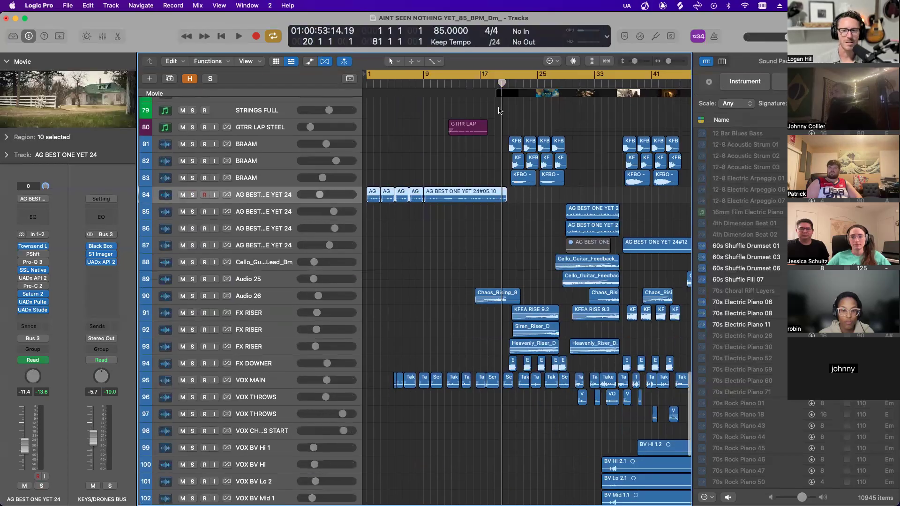
pyautogui.scroll(8, 499, 110)
pyautogui.hscroll(3, 498, 112)
pyautogui.scroll(8, 498, 111)
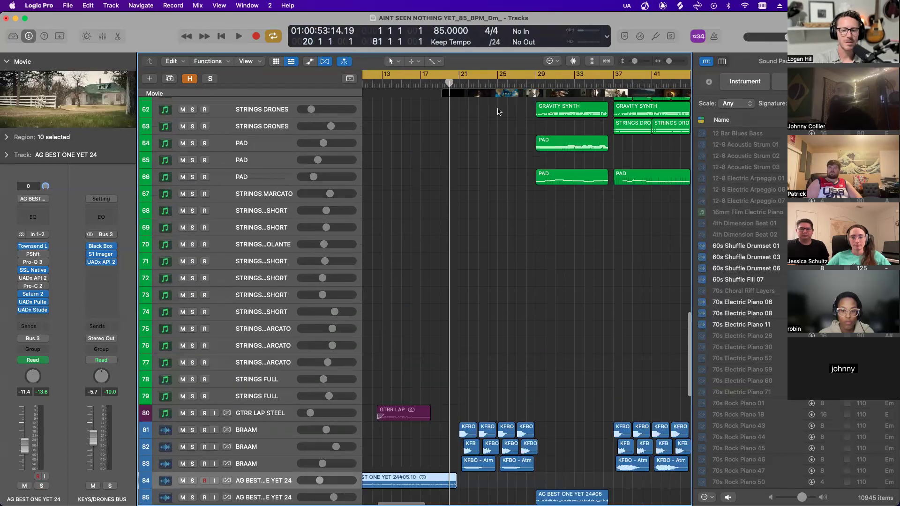
pyautogui.scroll(2, 496, 113)
pyautogui.scroll(-2, 496, 112)
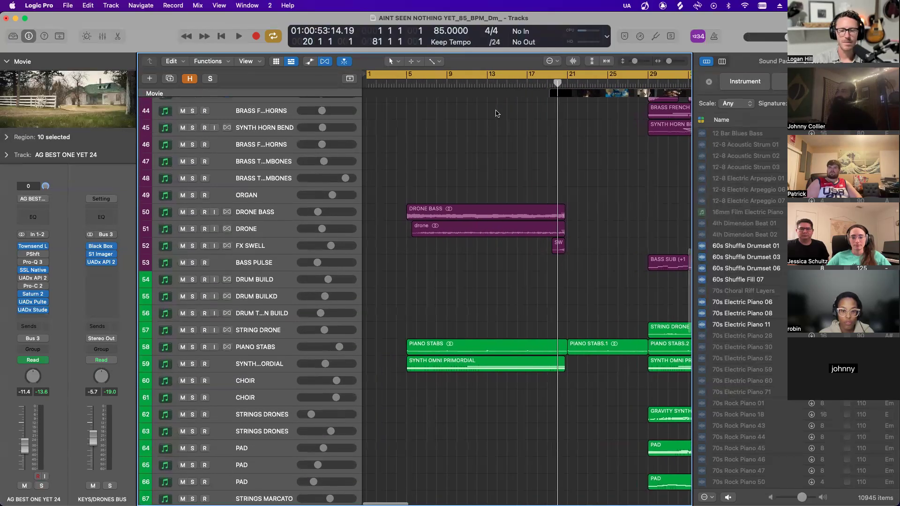
pyautogui.scroll(3, 496, 112)
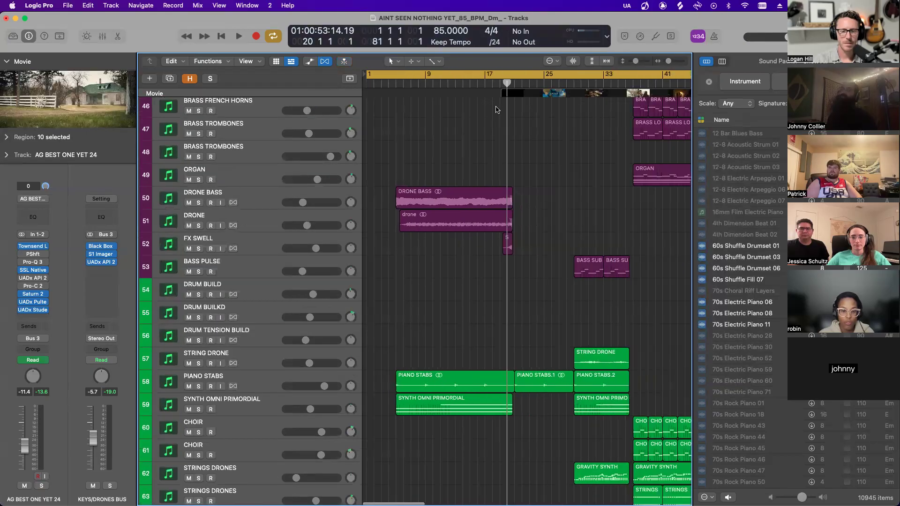
pyautogui.moveTo(396, 78); pyautogui.dragTo(529, 77)
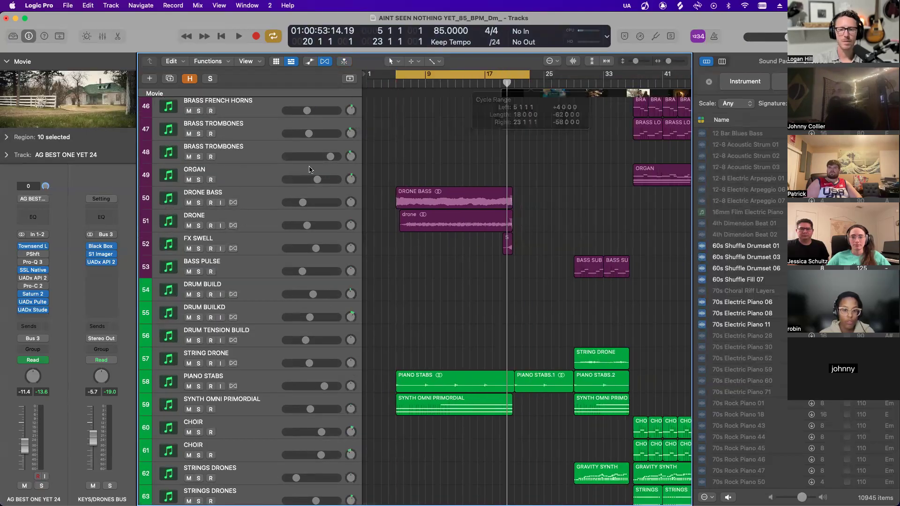
# - Solo the DRONE BASS track (track 50) and listen to it from the start of the cycle at bar 5
pyautogui.click(257, 195)
pyautogui.press('s')
pyautogui.press('space')
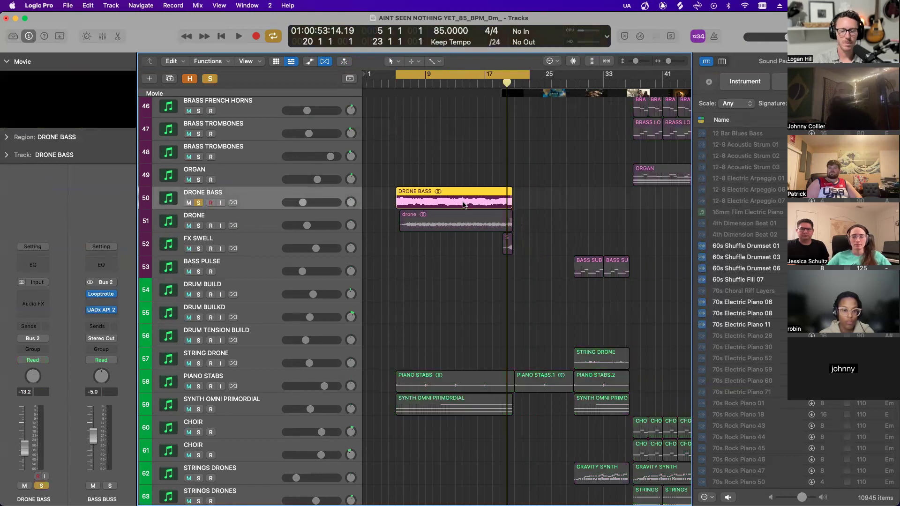
pyautogui.scroll(10, 464, 204)
pyautogui.scroll(-5, 464, 205)
pyautogui.scroll(-4, 462, 206)
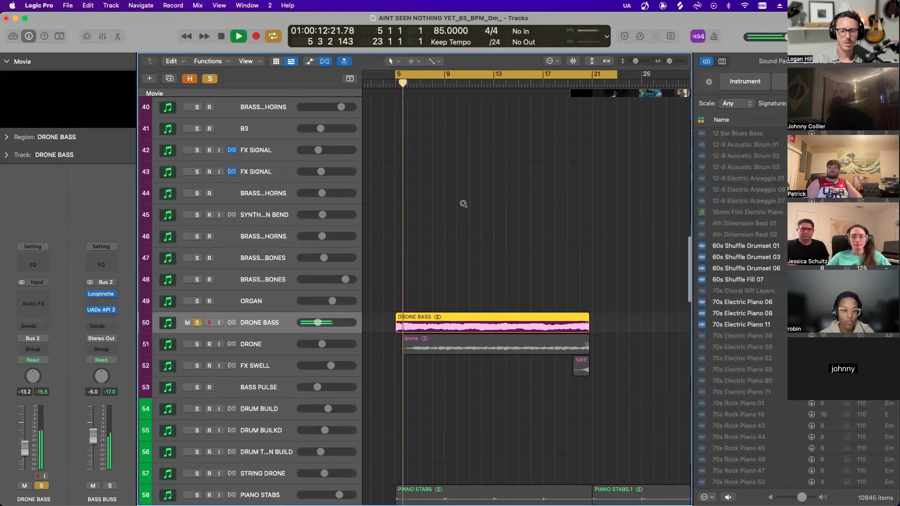
pyautogui.hscroll(-5, 463, 206)
pyautogui.scroll(-2, 463, 206)
pyautogui.scroll(-3, 463, 204)
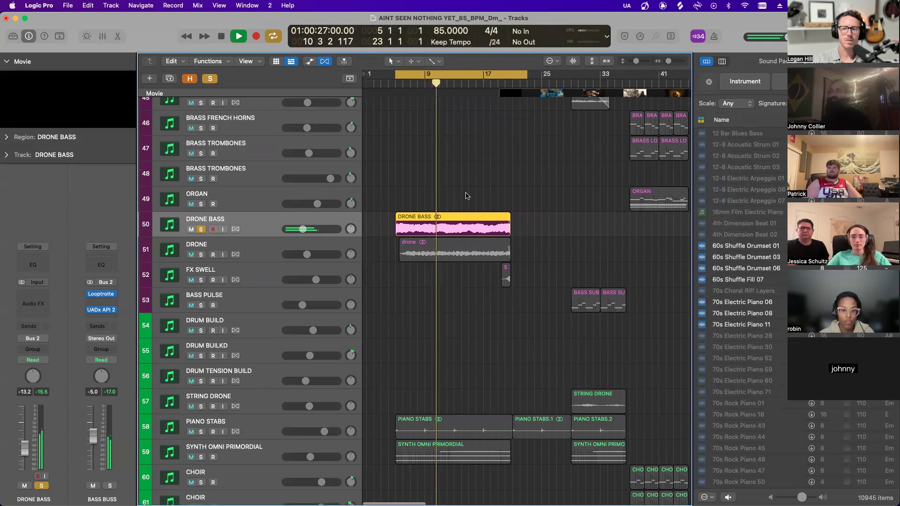
# - Switch the solo to the DRONE track (track 51), select it, and listen to it on its own
pyautogui.click(200, 255)
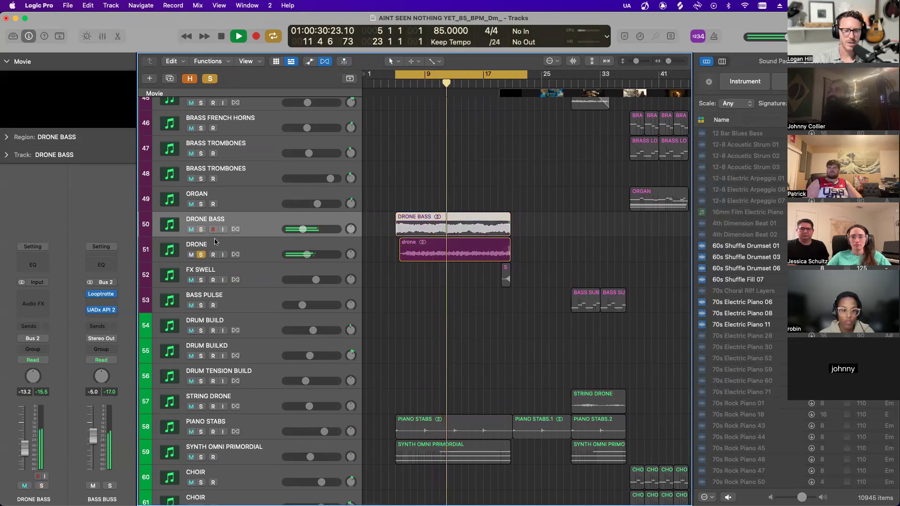
pyautogui.click(233, 247)
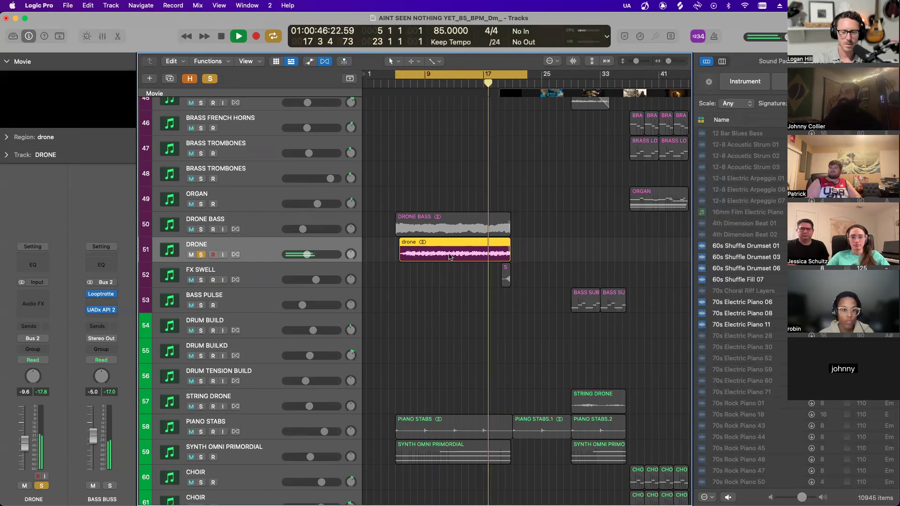
pyautogui.hscroll(2, 449, 257)
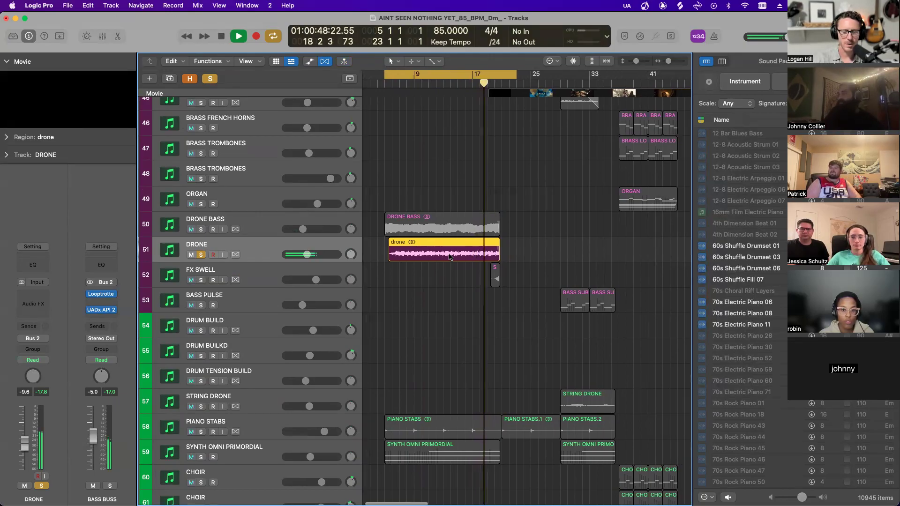
pyautogui.hscroll(-2, 449, 257)
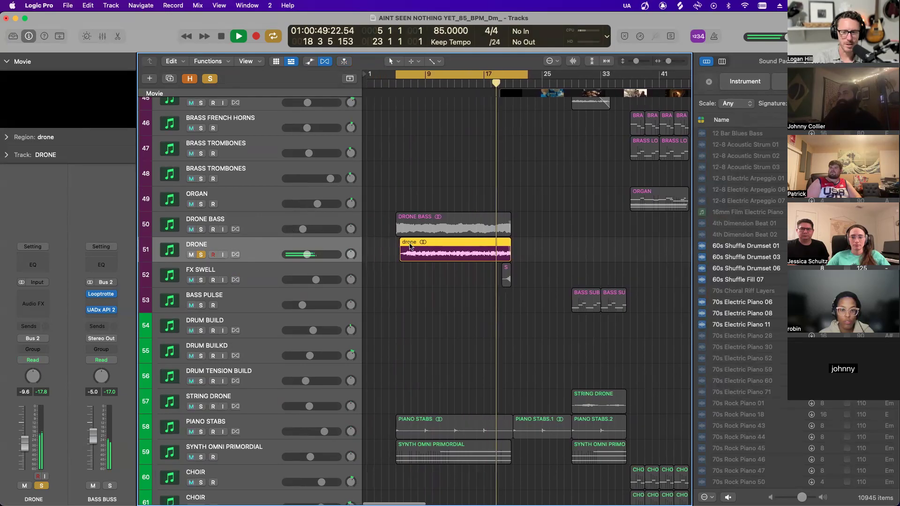
# - Add DRONE BASS back to the solo and listen to it together with DRONE
pyautogui.click(200, 230)
pyautogui.scroll(2, 407, 264)
pyautogui.scroll(3, 406, 264)
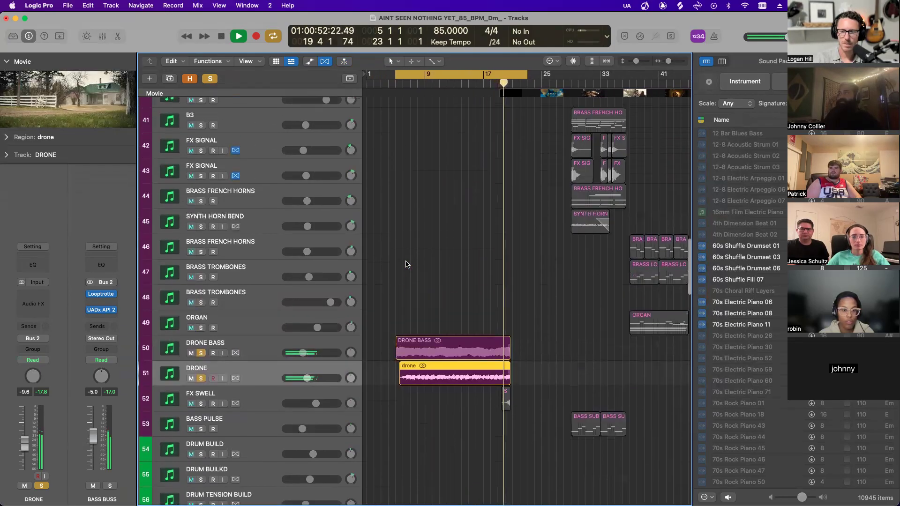
pyautogui.scroll(-3, 405, 264)
pyautogui.scroll(-3, 406, 264)
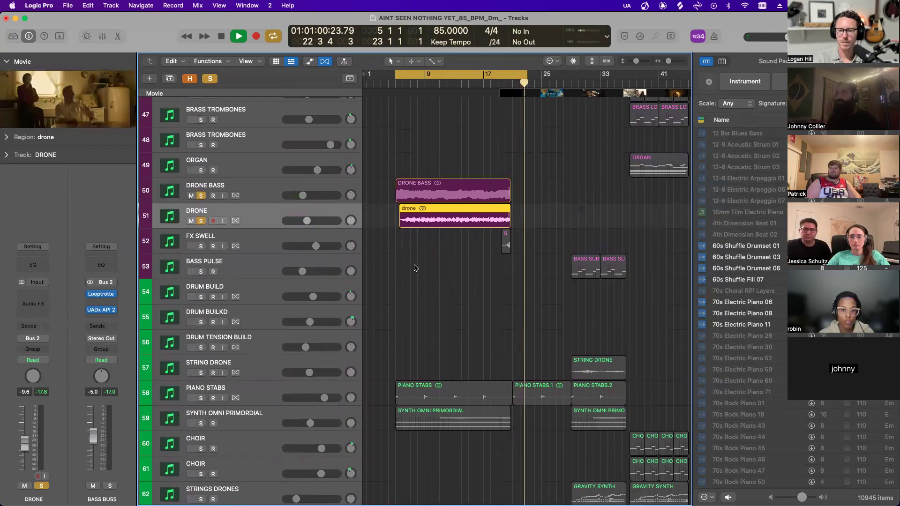
# - Add SYNTH OMNI PRIMORDIAL (track 59) to the solo and inspect its DISTINCTION instrument in Kontakt, closing the window when done
pyautogui.scroll(-4, 415, 268)
pyautogui.click(199, 338)
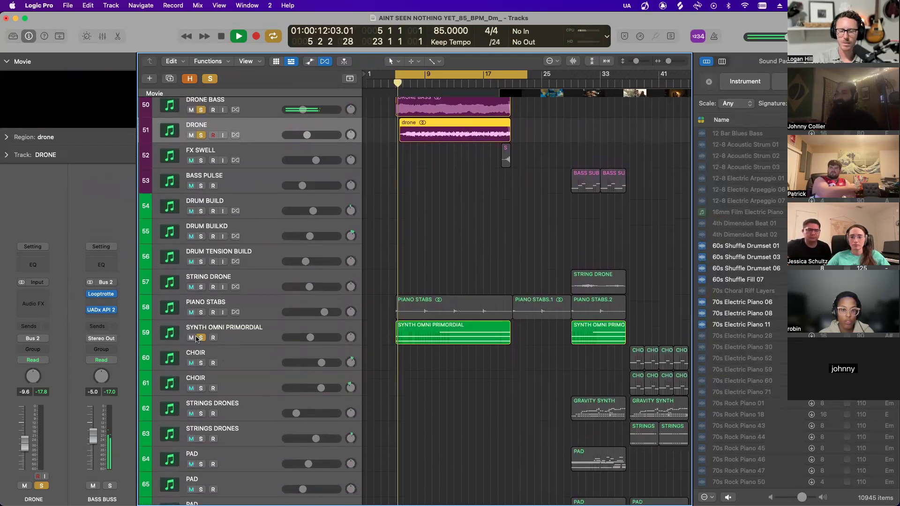
pyautogui.click(185, 331)
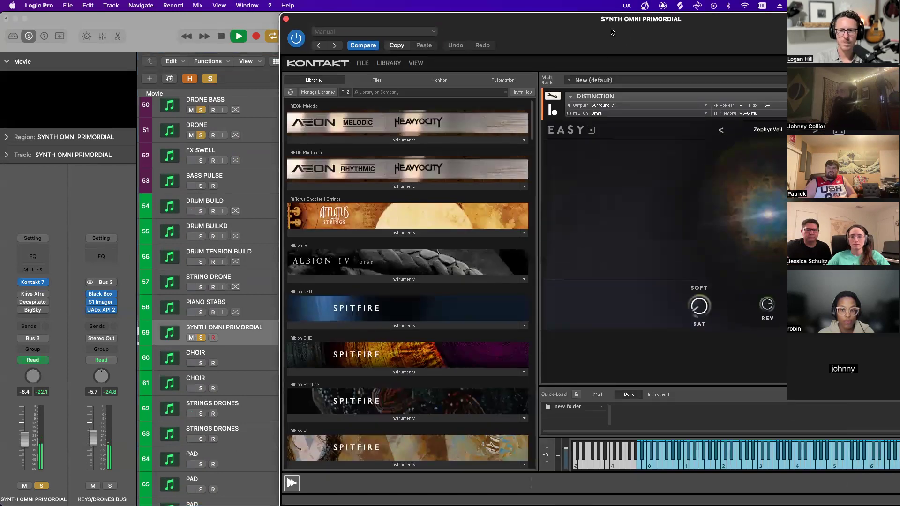
pyautogui.press('super+w')
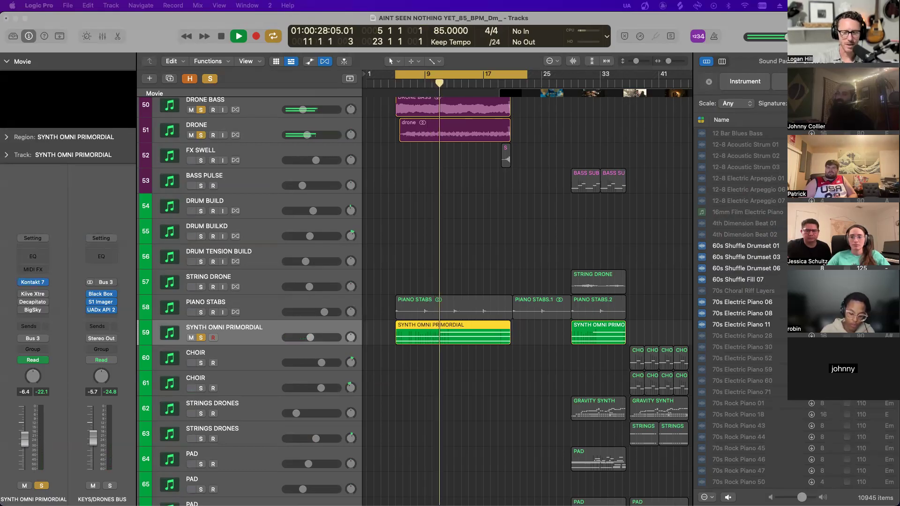
# - Restart playback from bar 5 and listen to SYNTH OMNI PRIMORDIAL together with the two soloed drones
pyautogui.press('space')
pyautogui.press('space')
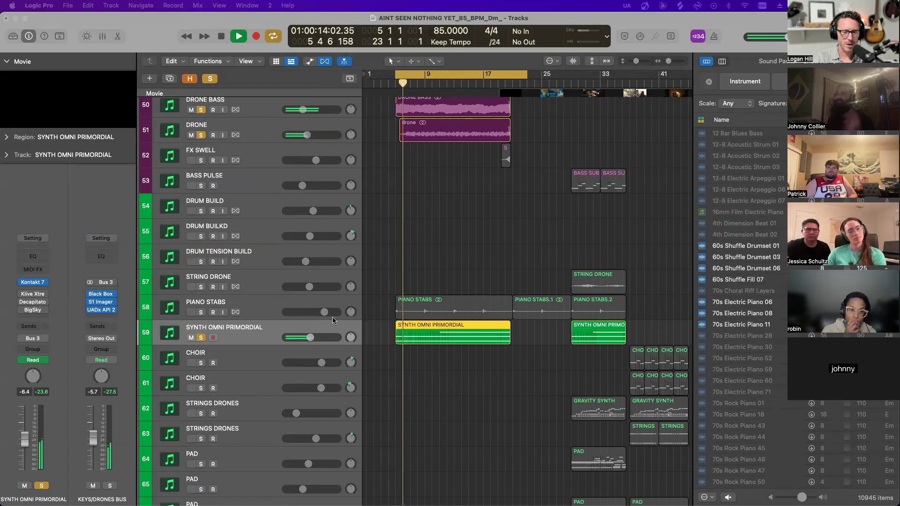
pyautogui.scroll(-1, 366, 309)
pyautogui.scroll(-1, 366, 308)
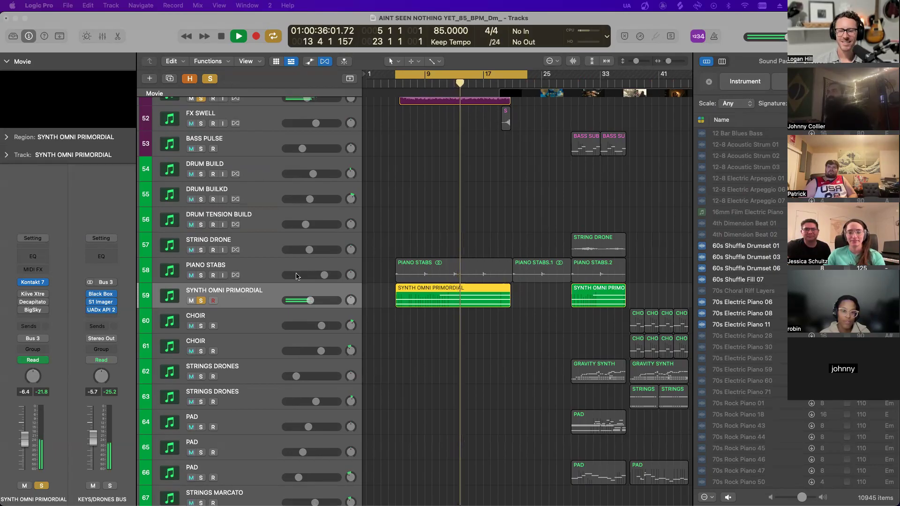
# - Add BASS SUB track 32 to the solo and view its AizerX Classic Trailer Toolkit instrument in Kontakt
pyautogui.scroll(-15, 416, 302)
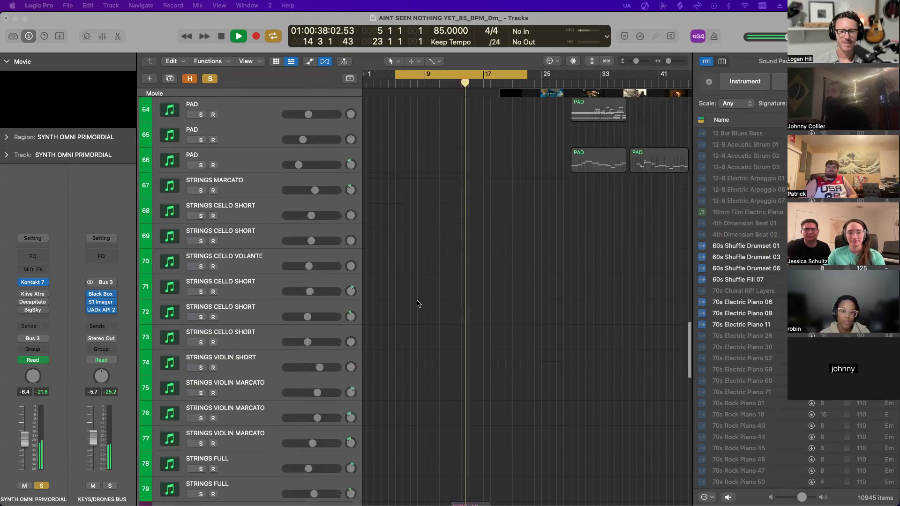
pyautogui.scroll(-20, 418, 304)
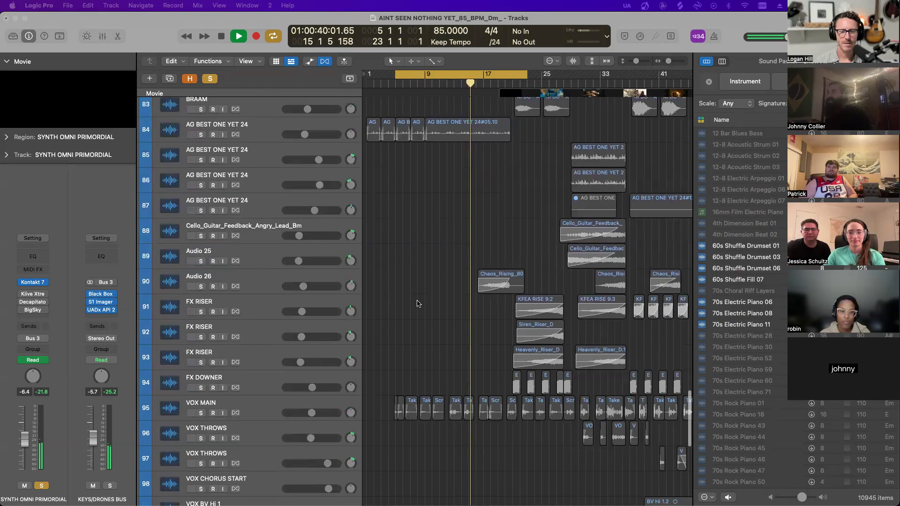
pyautogui.scroll(20, 417, 304)
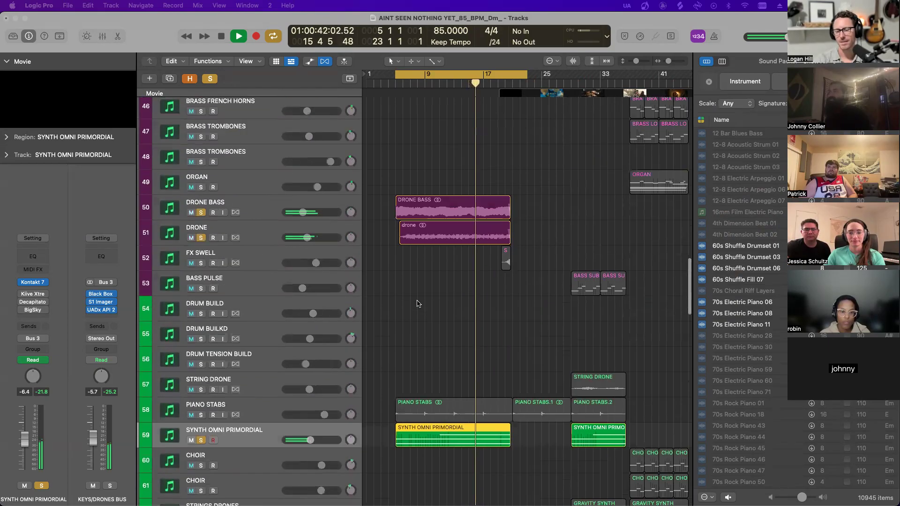
pyautogui.scroll(-1, 356, 343)
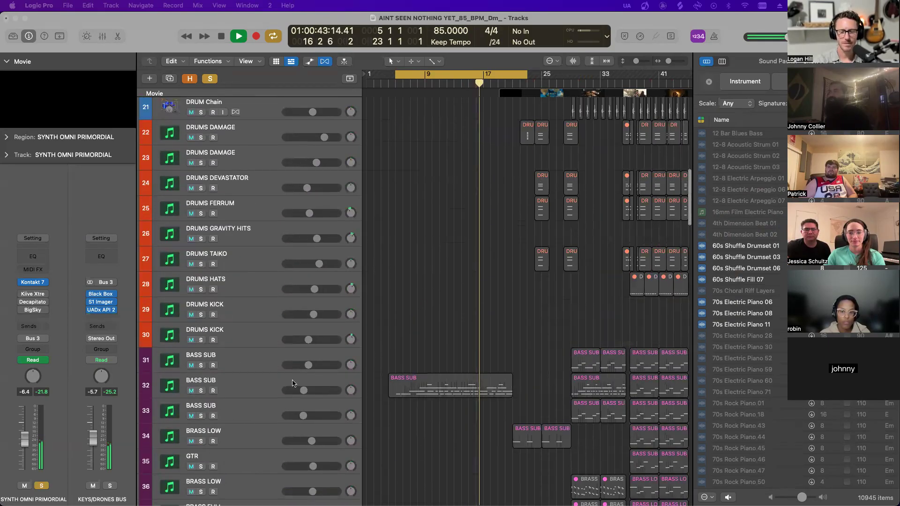
pyautogui.click(201, 390)
pyautogui.click(255, 386)
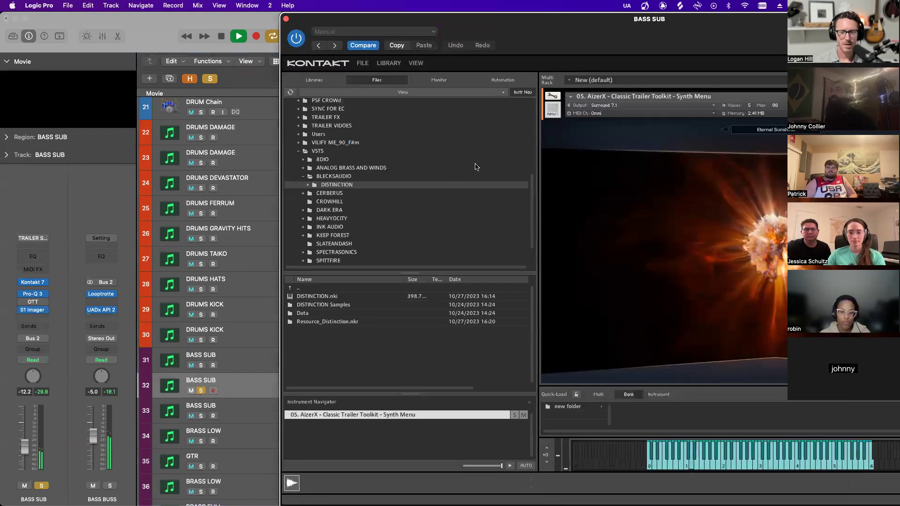
pyautogui.moveTo(734, 22); pyautogui.dragTo(898, 59)
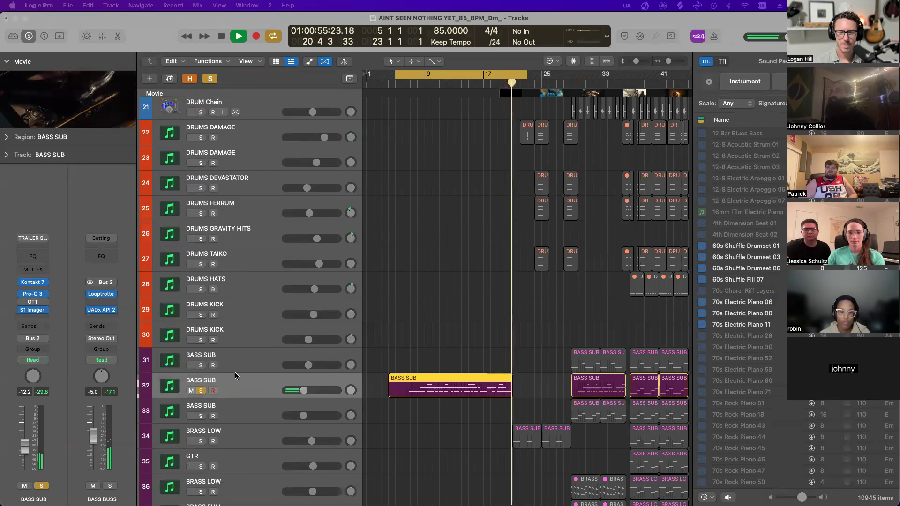
# - Isolate the solo to BASS SUB track 32 alone and restart playback from bar 5
pyautogui.press('space')
pyautogui.click(272, 377)
pyautogui.click(202, 391)
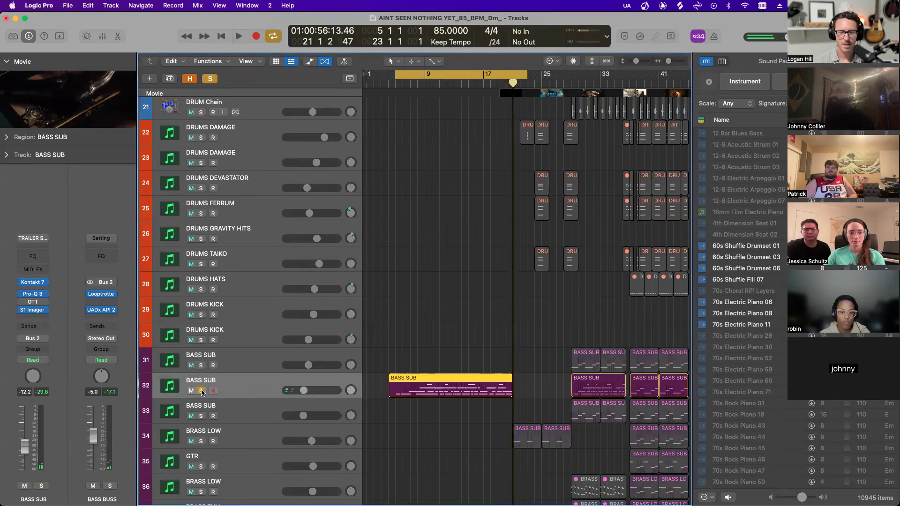
pyautogui.press('space')
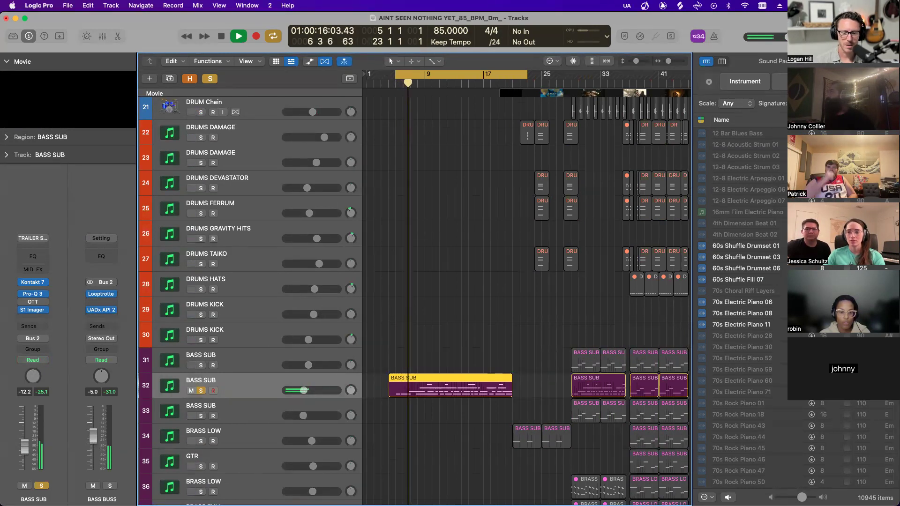
# - Examine the notes of the opening BASS SUB region on track 32 in the Piano Roll, closing the editor when done
pyautogui.scroll(-6, 382, 355)
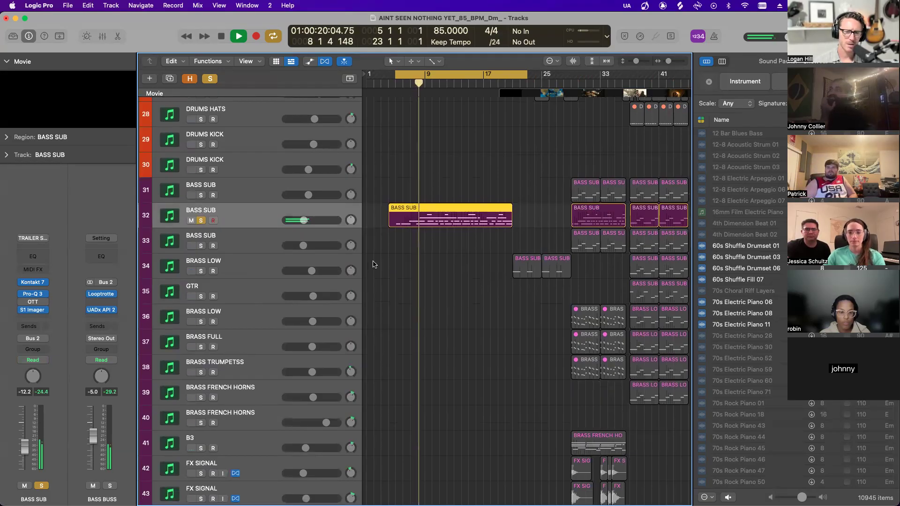
pyautogui.doubleClick(426, 219)
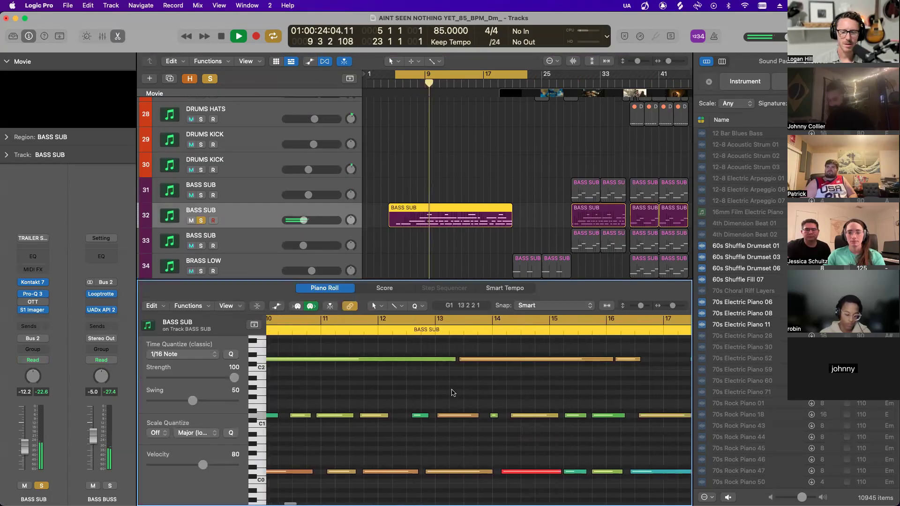
pyautogui.scroll(-5, 451, 393)
pyautogui.hscroll(-5, 451, 393)
pyautogui.scroll(2, 452, 392)
pyautogui.hscroll(-2, 452, 393)
pyautogui.scroll(-2, 452, 393)
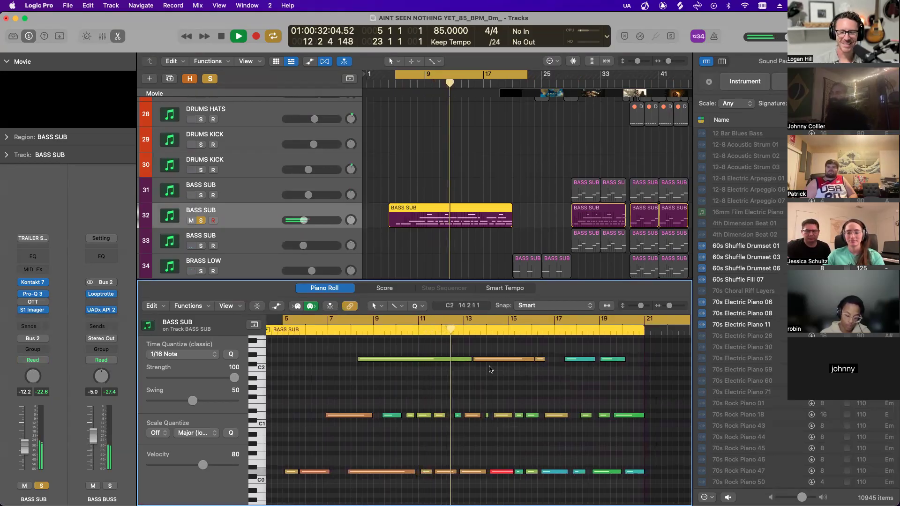
pyautogui.scroll(4, 487, 370)
pyautogui.scroll(-4, 485, 370)
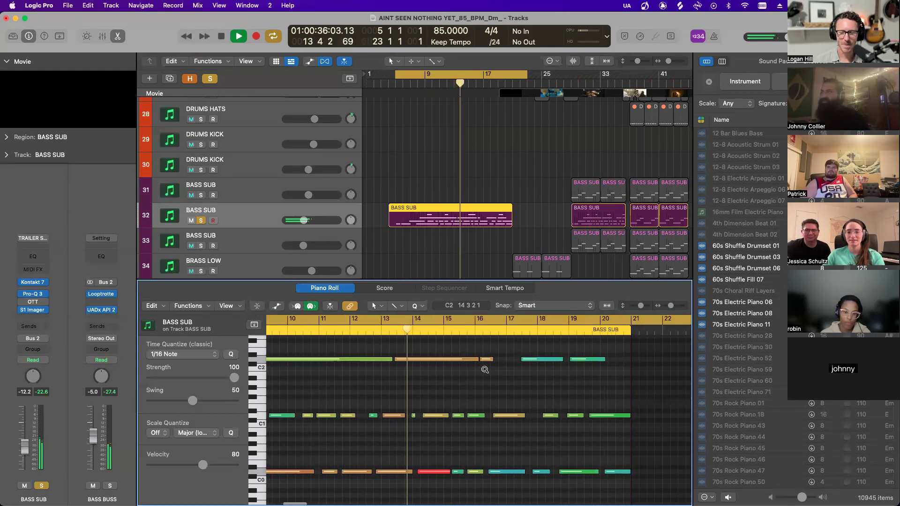
pyautogui.scroll(-4, 485, 370)
pyautogui.press('e')
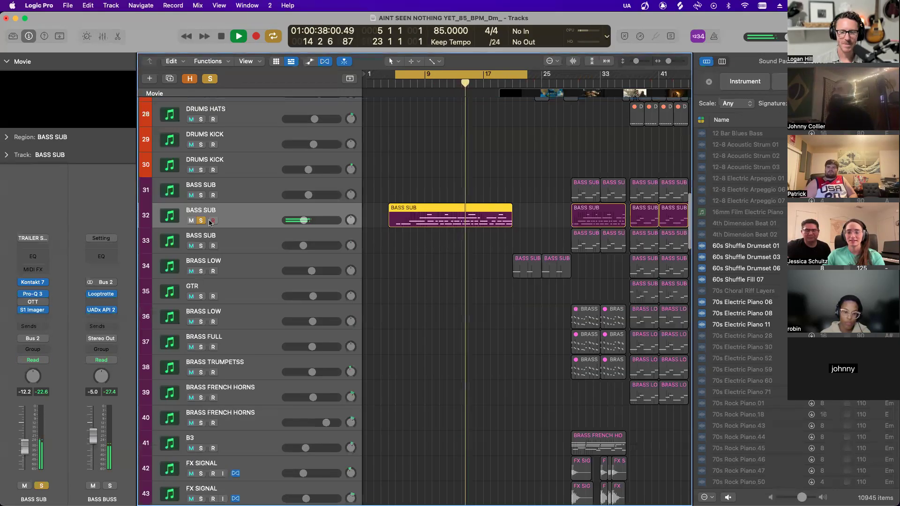
# - Turn off solo on BASS SUB track 32 and play the full arrangement from bar 5 while looking over the vocal tracks
pyautogui.click(201, 220)
pyautogui.press('space')
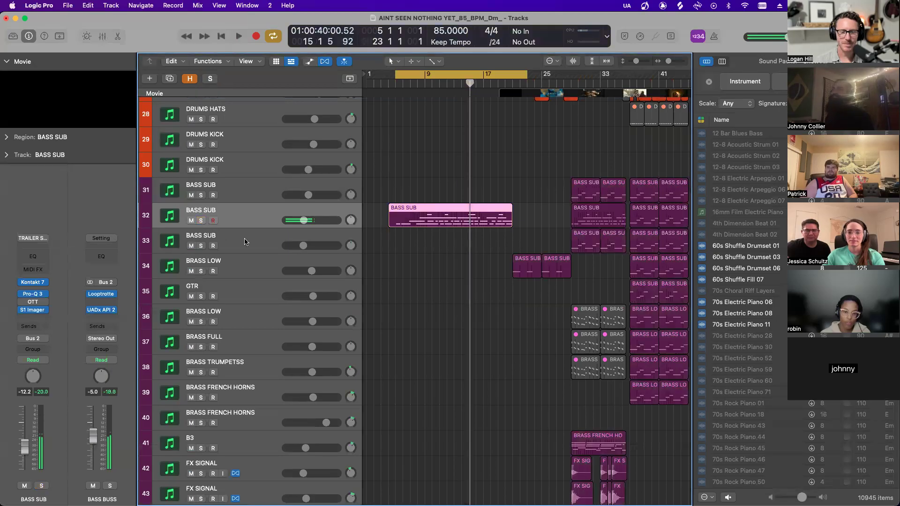
pyautogui.press('space')
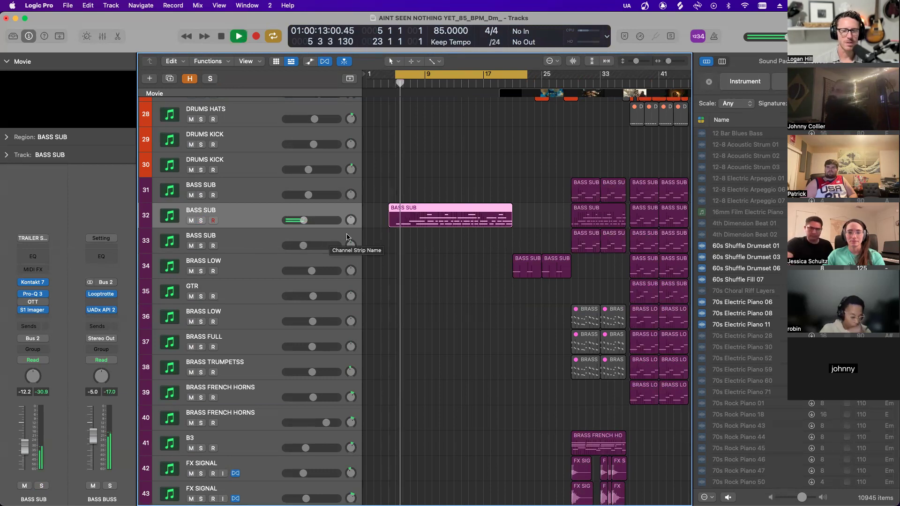
pyautogui.scroll(-20, 329, 243)
pyautogui.scroll(6, 428, 242)
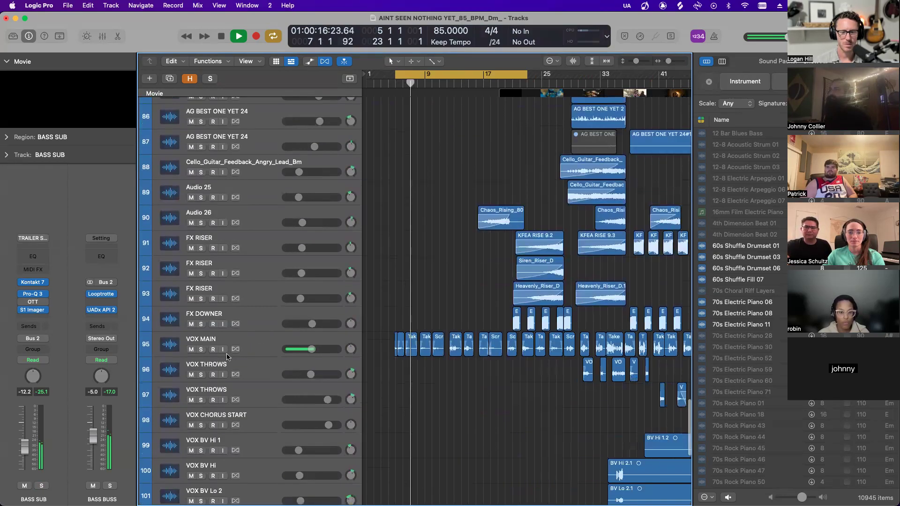
# - Inspect the Pro-Q 3 equalizer curve on DRUM BOOM track 3 during playback and close the plug-in
pyautogui.scroll(4, 395, 303)
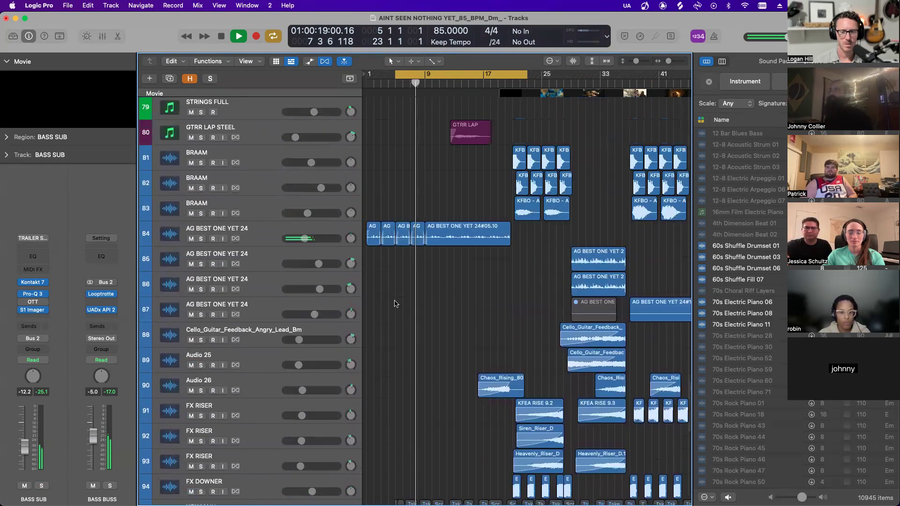
pyautogui.scroll(10, 394, 303)
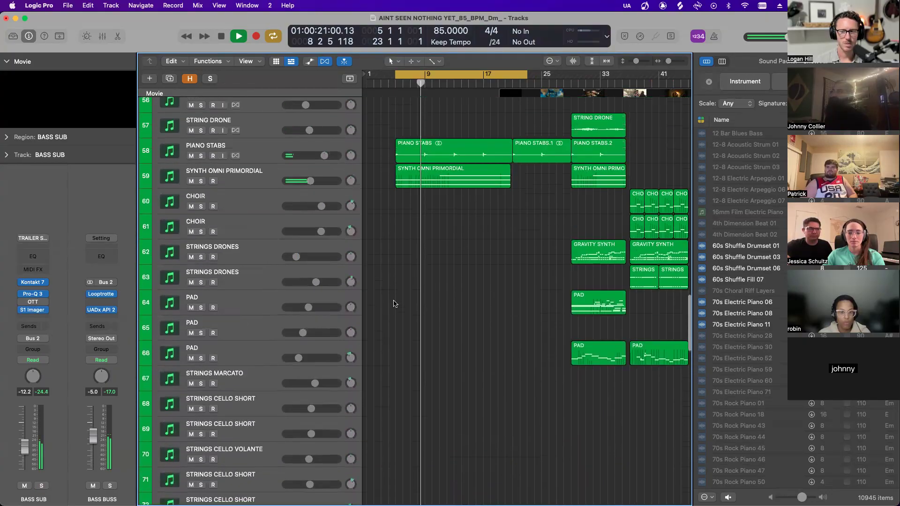
pyautogui.scroll(2, 394, 303)
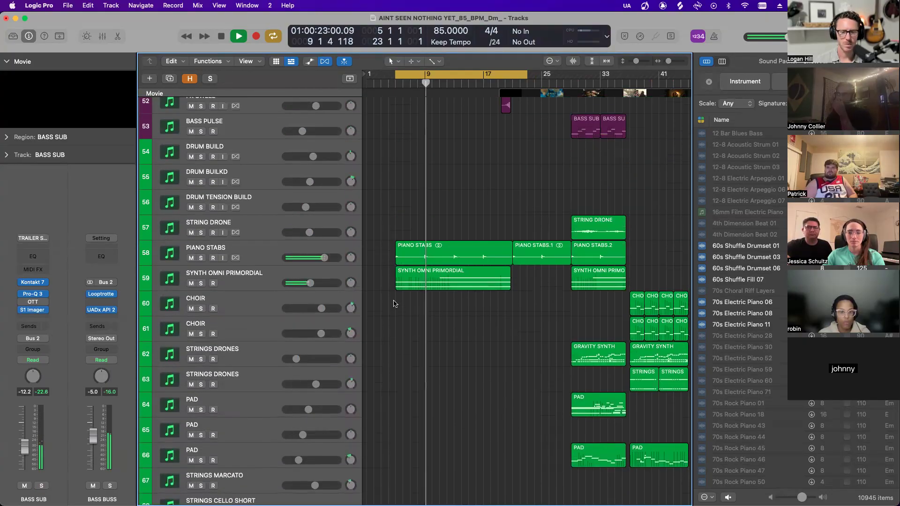
pyautogui.scroll(20, 393, 304)
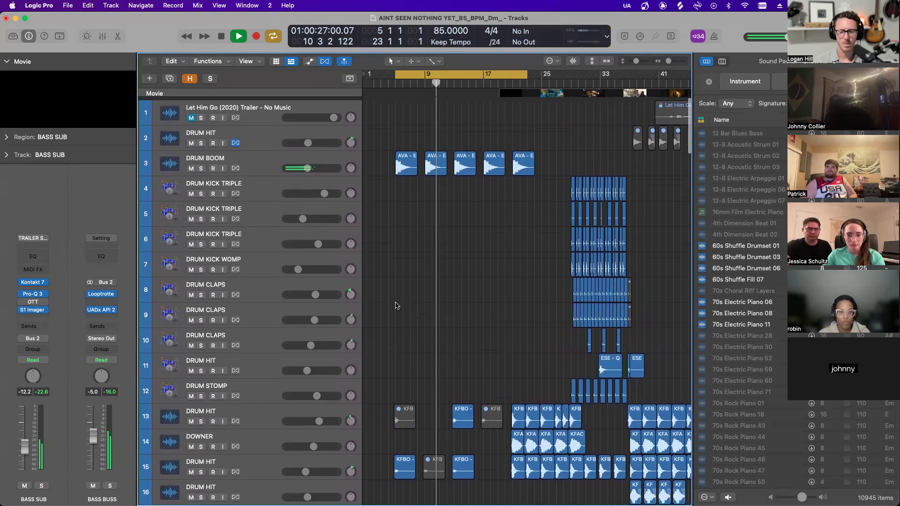
pyautogui.click(213, 166)
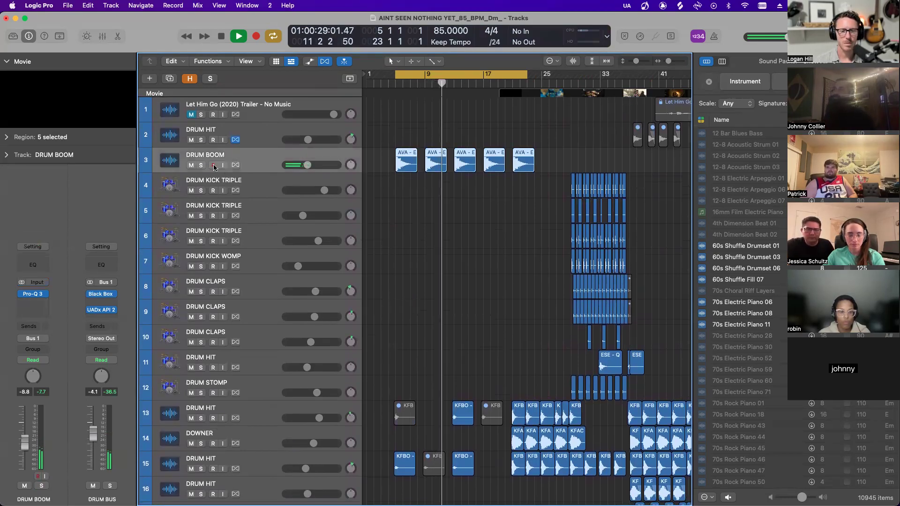
pyautogui.click(33, 294)
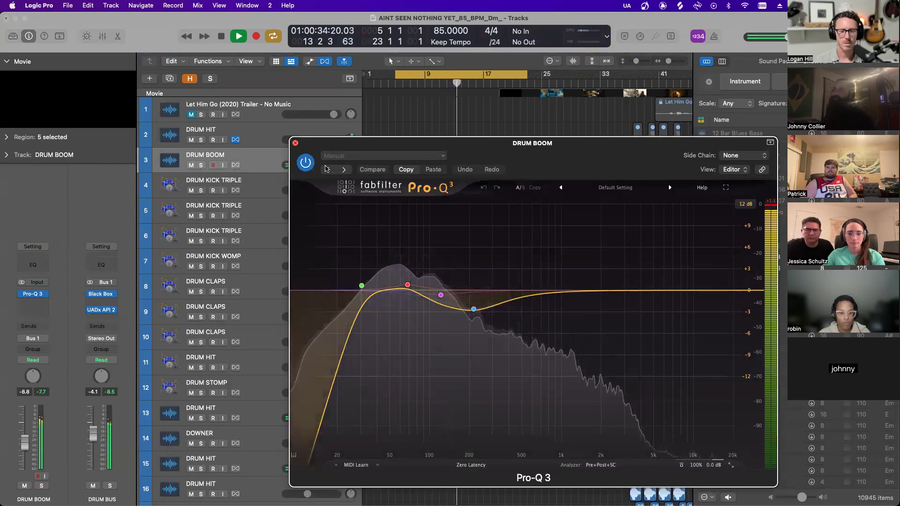
pyautogui.click(295, 143)
# - Solo DRUM HIT tracks 13 and 15 and play them in a cycle range from bar 12 to bar 18
pyautogui.scroll(3, 480, 332)
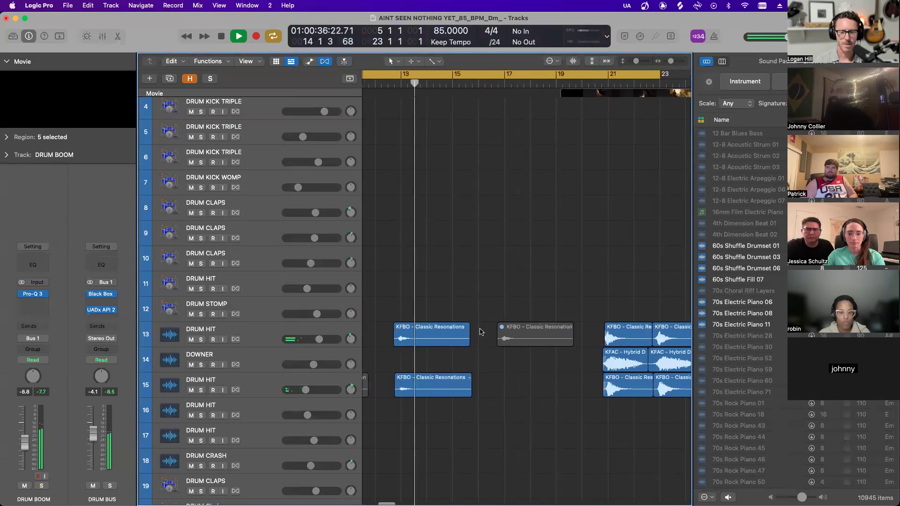
pyautogui.hscroll(-2, 480, 332)
pyautogui.press('space')
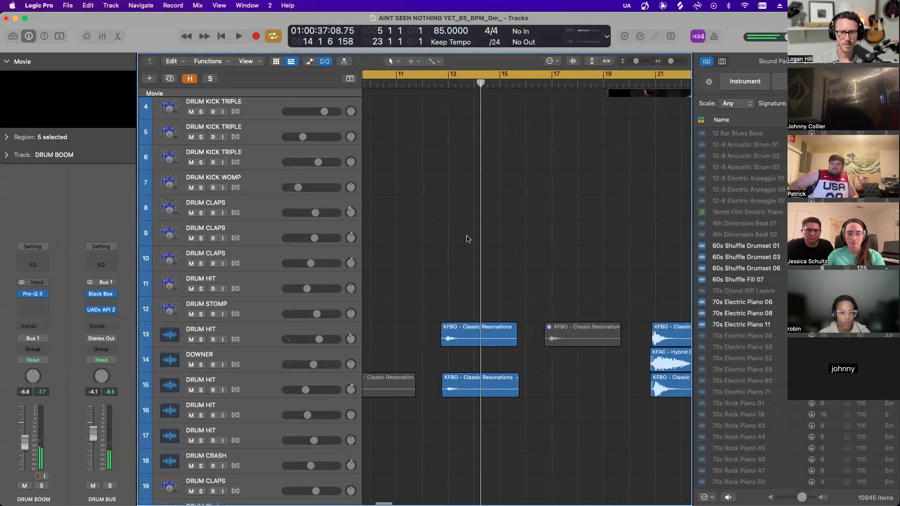
pyautogui.scroll(-3, 459, 202)
pyautogui.moveTo(427, 74); pyautogui.dragTo(577, 76)
pyautogui.click(198, 285)
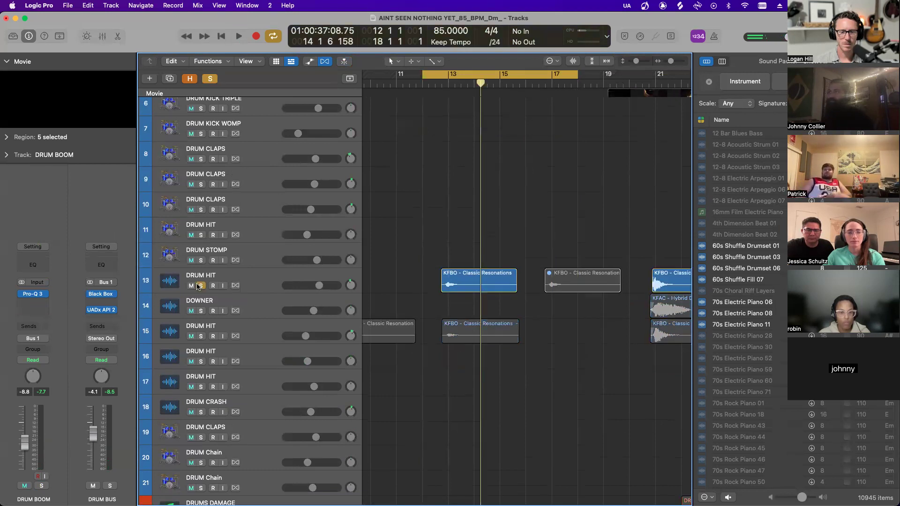
pyautogui.click(201, 335)
pyautogui.press('space')
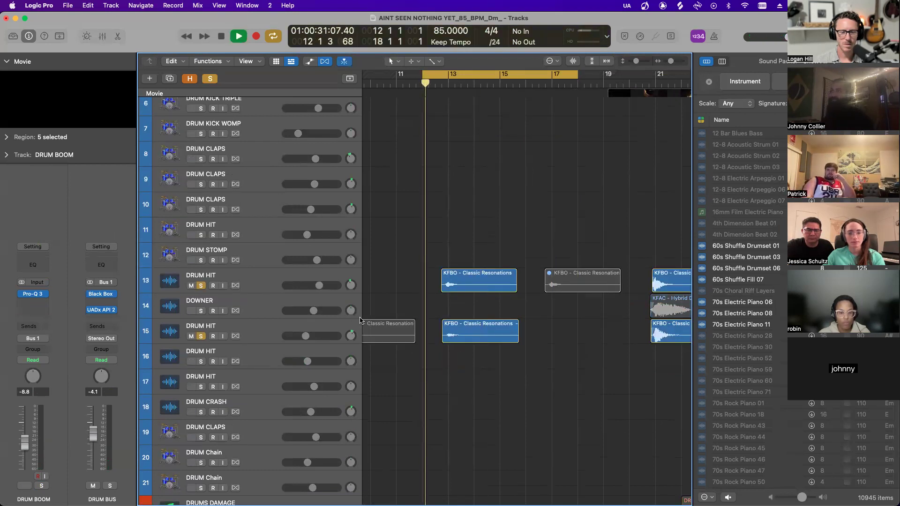
# - Add DRUM BOOM track 3 to the solo to hear it with the drum hits, stop playback and clear all solos
pyautogui.scroll(5, 369, 305)
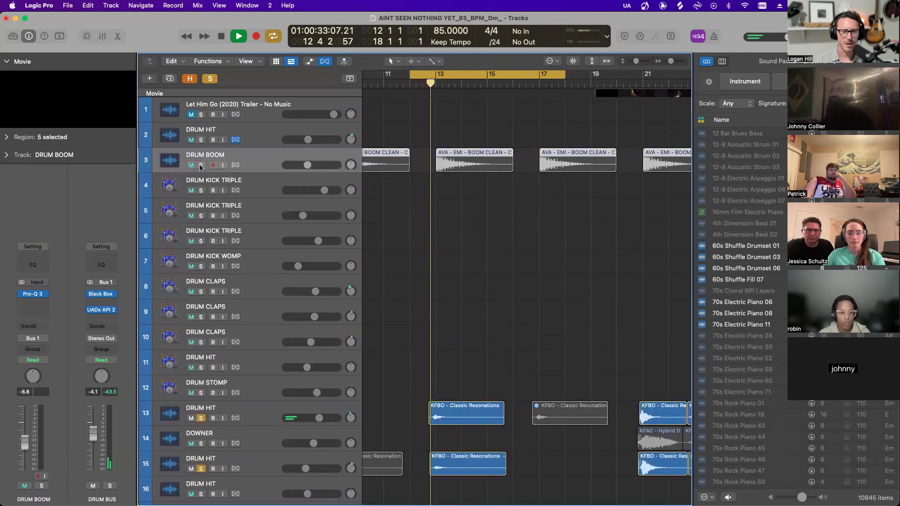
pyautogui.scroll(-3, 434, 215)
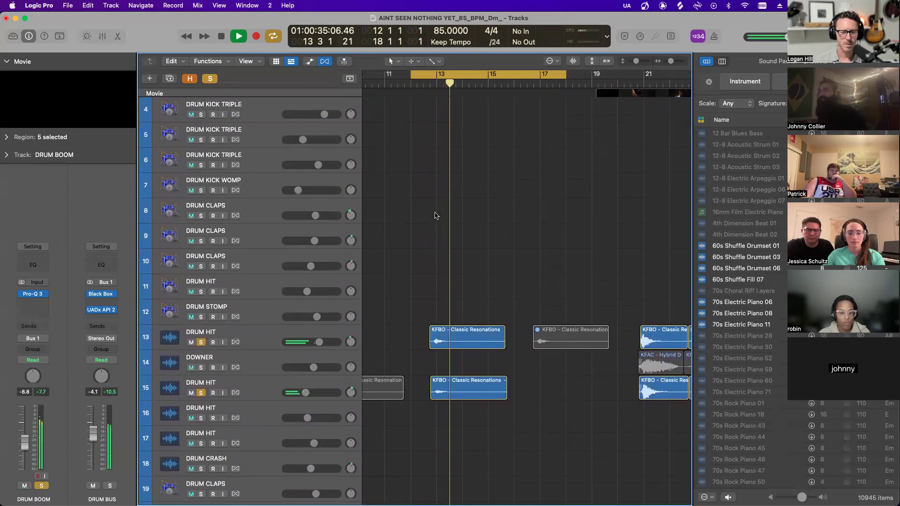
pyautogui.press('super+Right')
pyautogui.press('space')
pyautogui.scroll(-3, 445, 159)
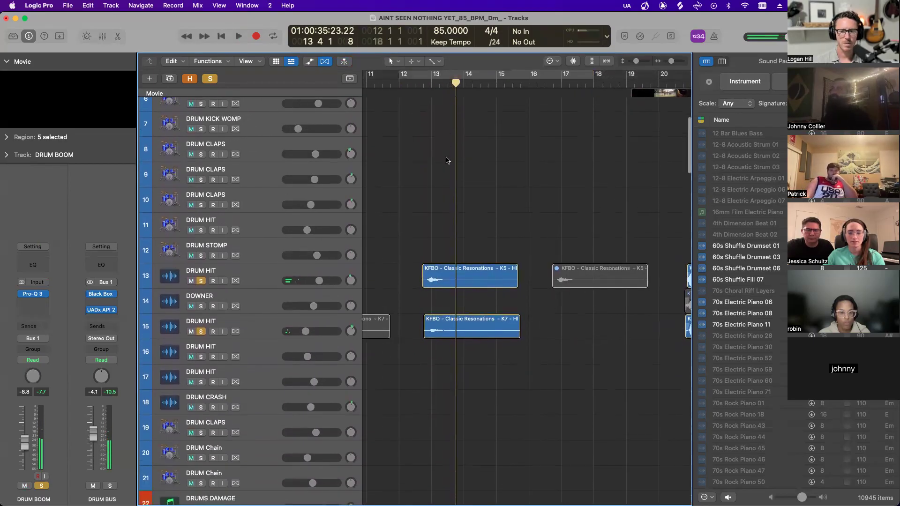
pyautogui.click(210, 78)
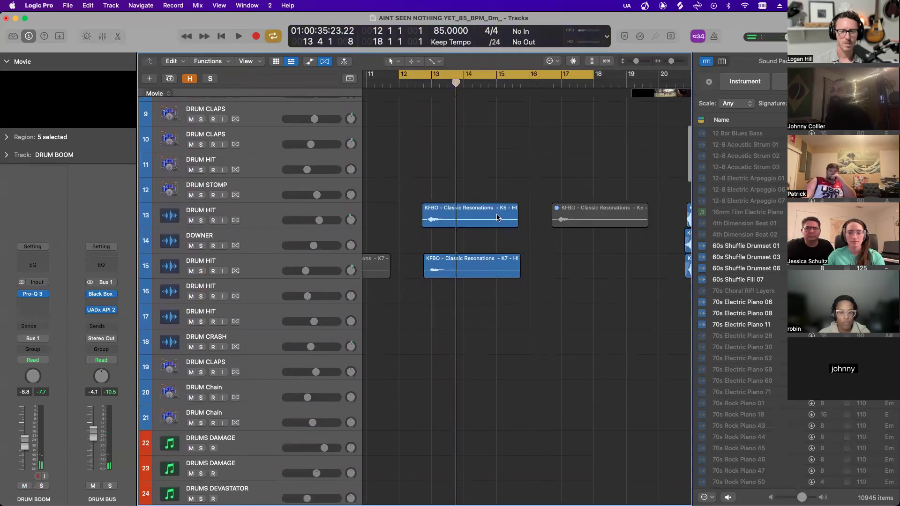
# - Solo GTRR LAP STEEL track 80 and play its region from bar 12
pyautogui.scroll(-20, 485, 220)
pyautogui.scroll(-6, 486, 220)
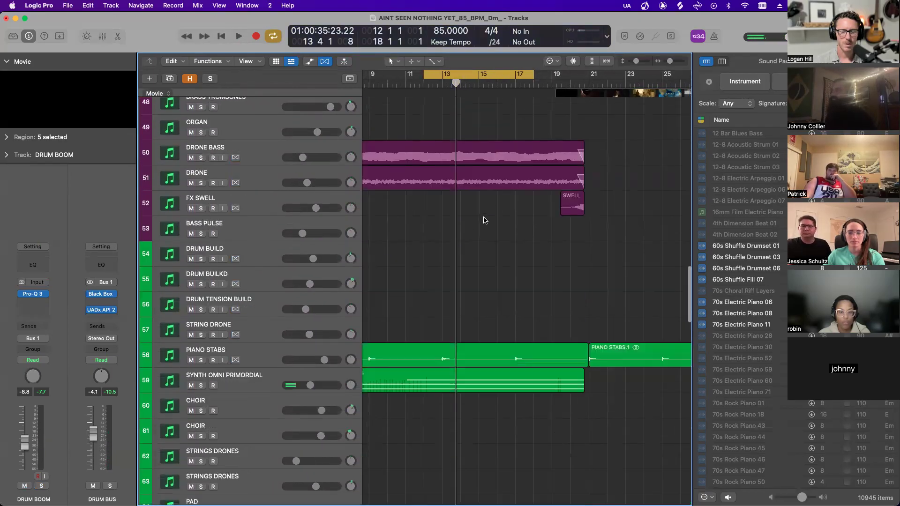
pyautogui.press('super+Left')
pyautogui.press('super+Left')
pyautogui.scroll(-15, 483, 219)
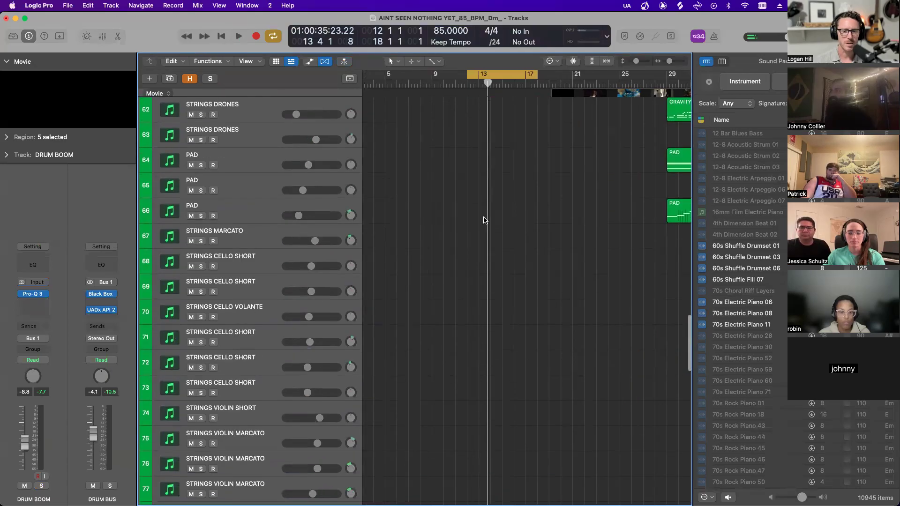
pyautogui.scroll(5, 484, 219)
pyautogui.press('super+Right')
pyautogui.hscroll(8, 484, 219)
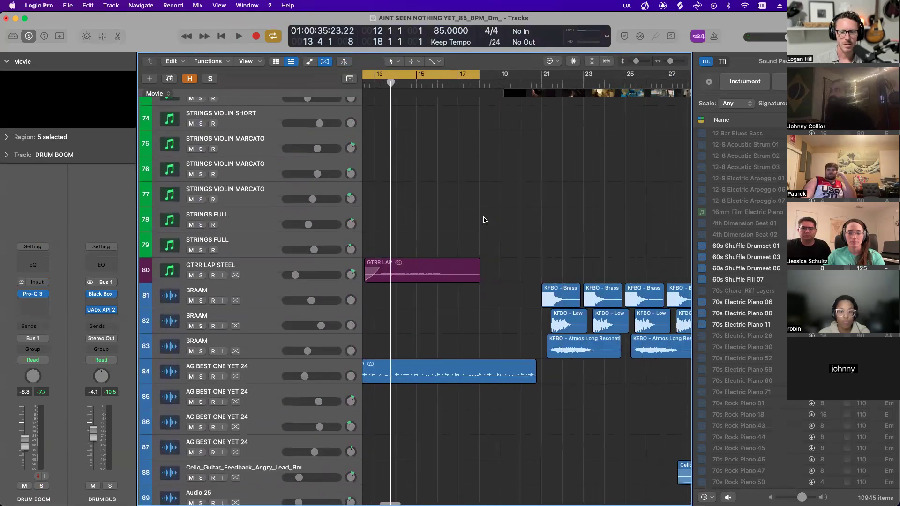
pyautogui.press('super+Left')
pyautogui.click(255, 269)
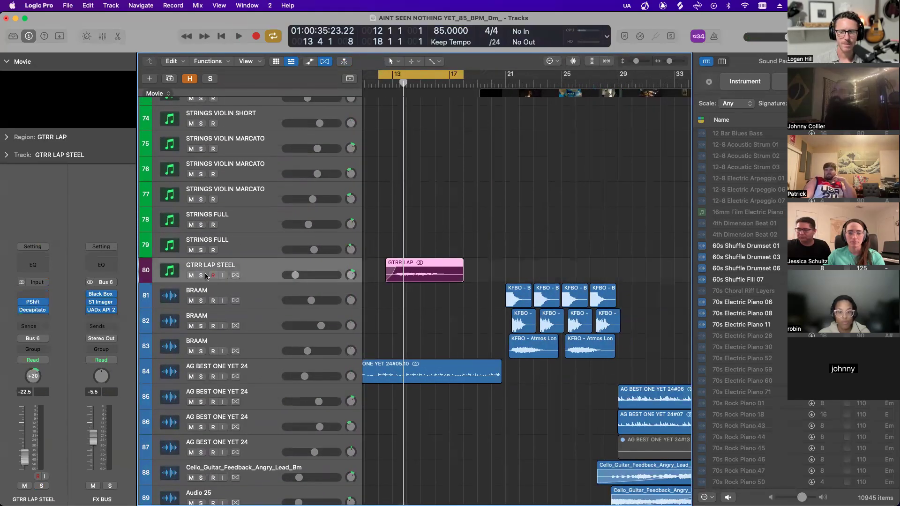
pyautogui.press('s')
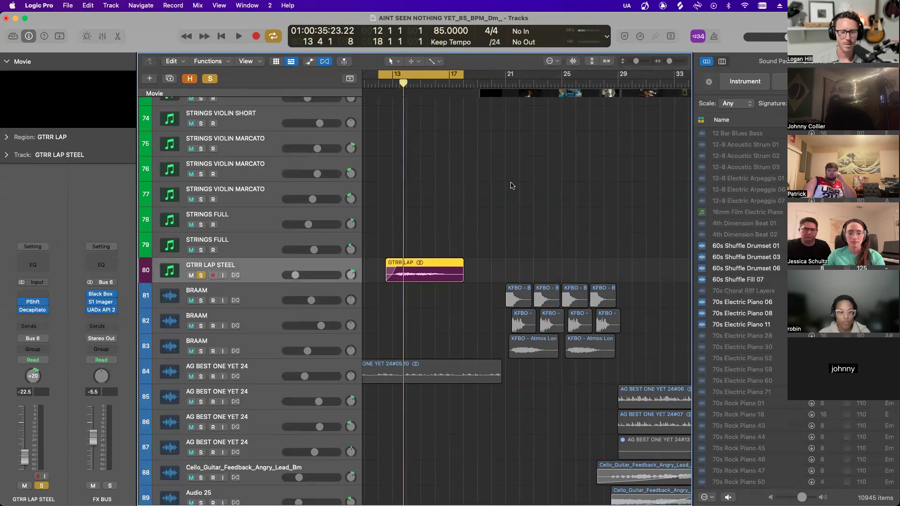
pyautogui.press('super+Right')
pyautogui.press('space')
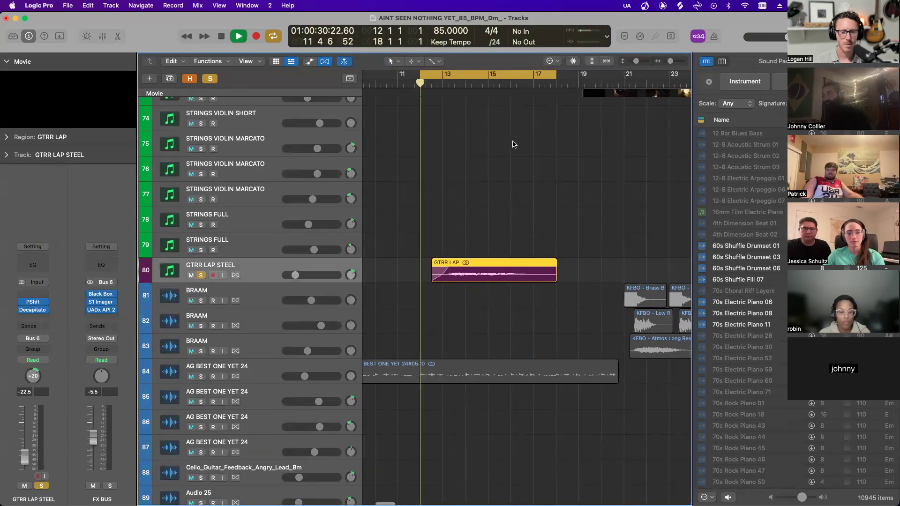
pyautogui.hscroll(2, 514, 144)
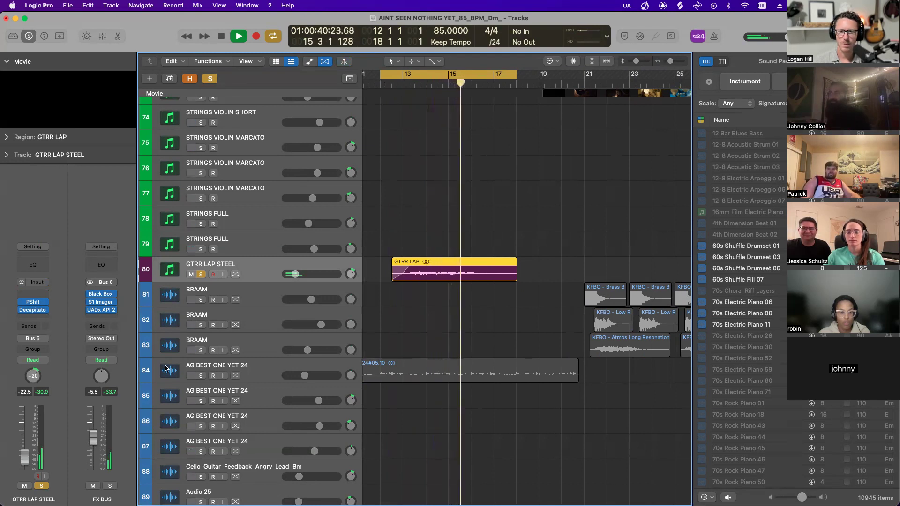
# - View the Pitch Shifter and Decapitator settings on GTRR LAP STEEL, moving the Pitch Shifter window aside
pyautogui.click(35, 303)
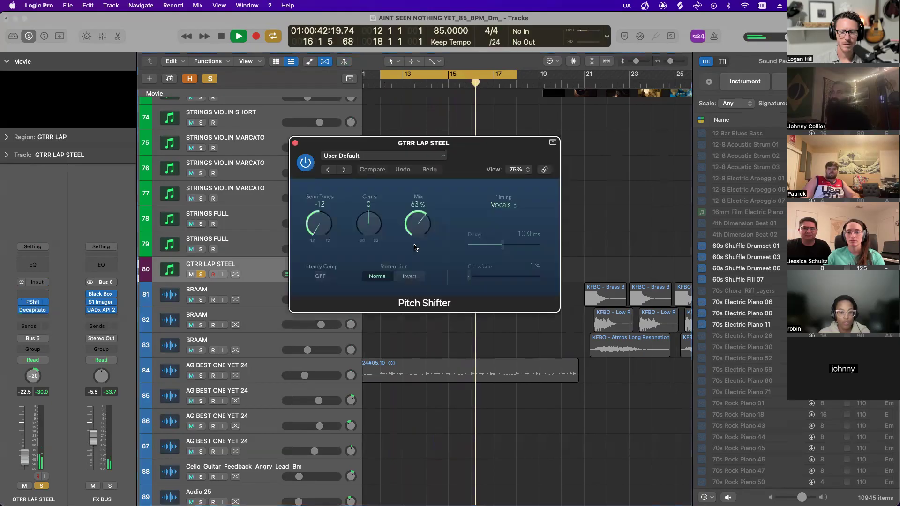
pyautogui.moveTo(443, 150); pyautogui.dragTo(723, 140)
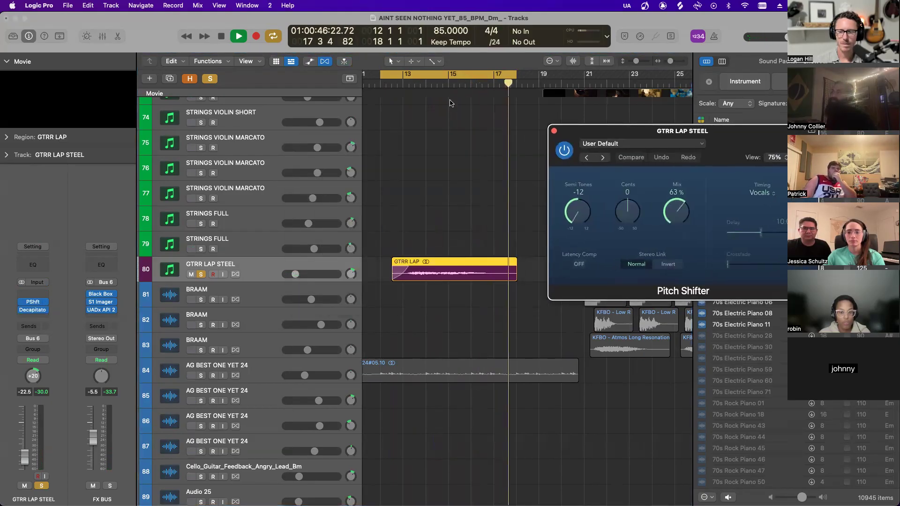
pyautogui.click(32, 310)
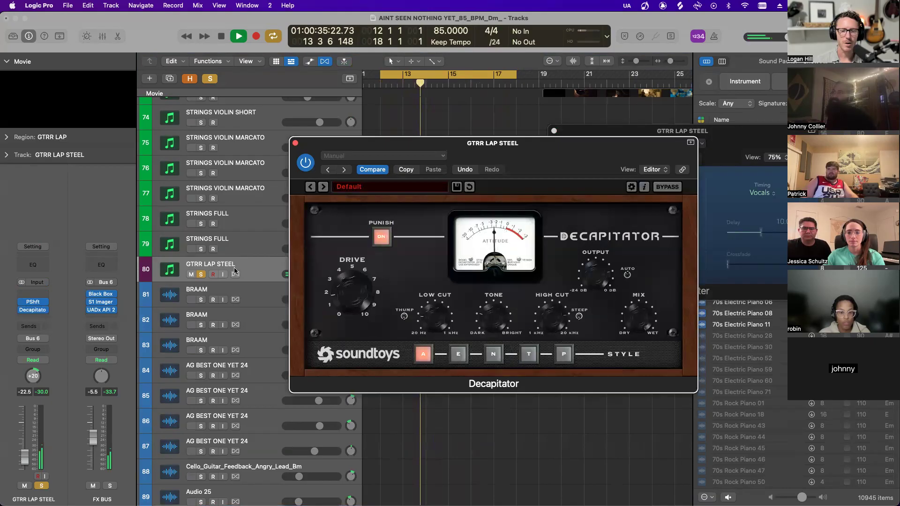
# - Bypass Pitch Shifter and Decapitator to hear the dry lap steel, re-enable both effects and close the Decapitator window
pyautogui.click(22, 310)
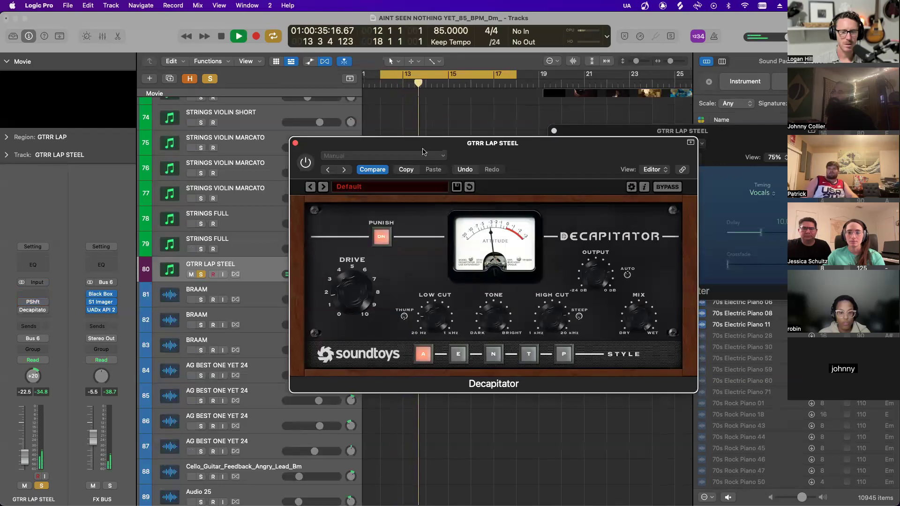
pyautogui.click(21, 302)
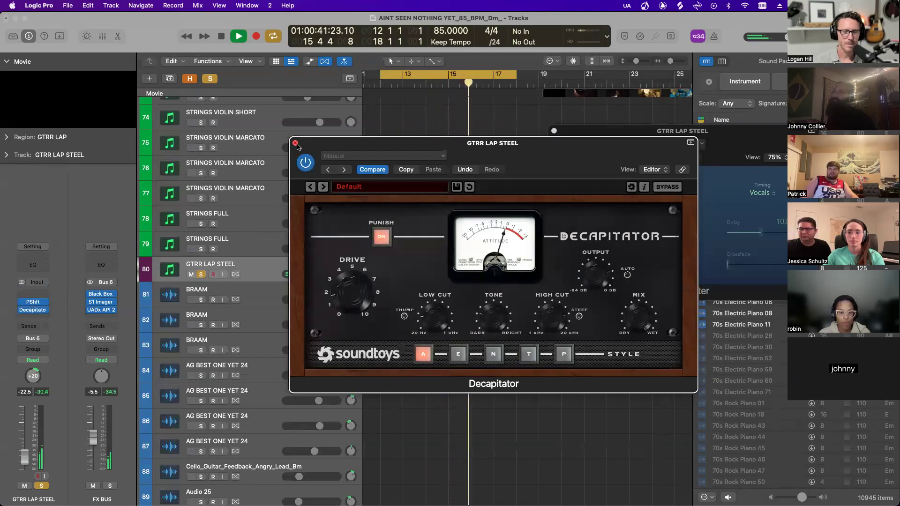
pyautogui.click(295, 143)
# - Clear the lap steel solo, replay the section in the full mix and turn off the cycle range
pyautogui.click(210, 79)
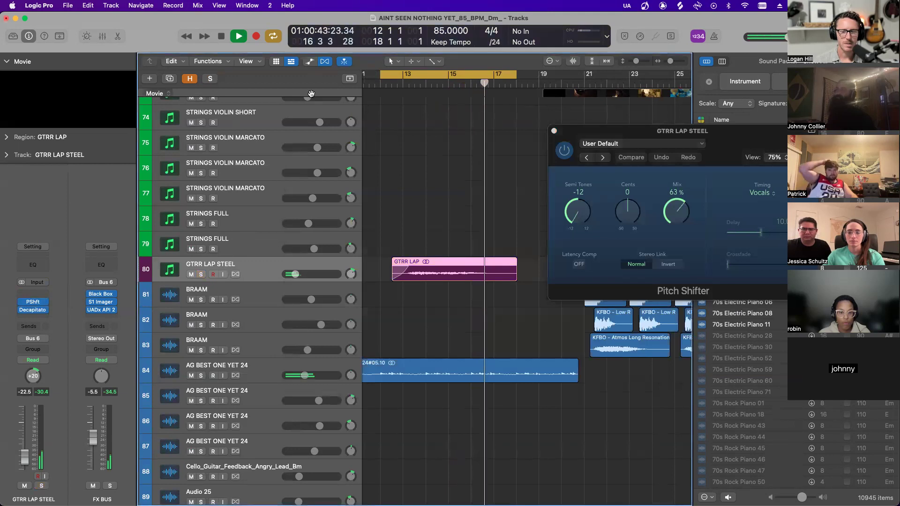
pyautogui.press('space')
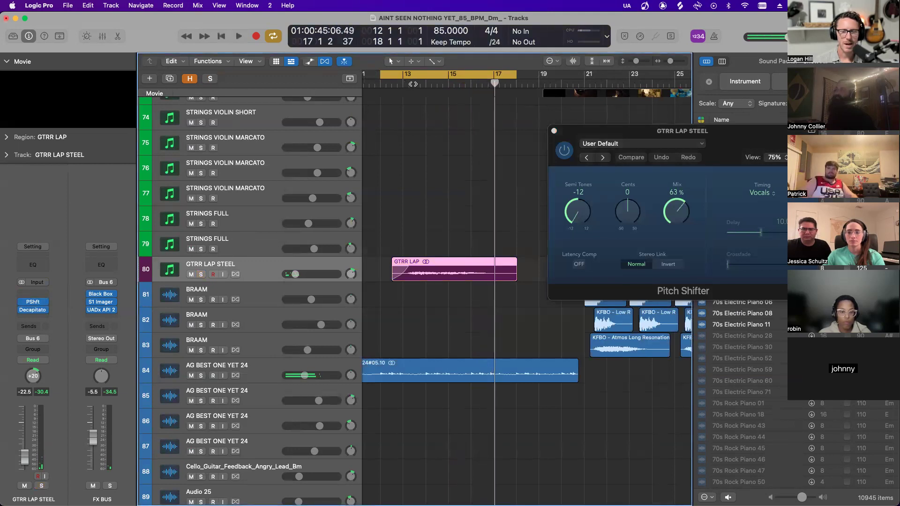
pyautogui.press('space')
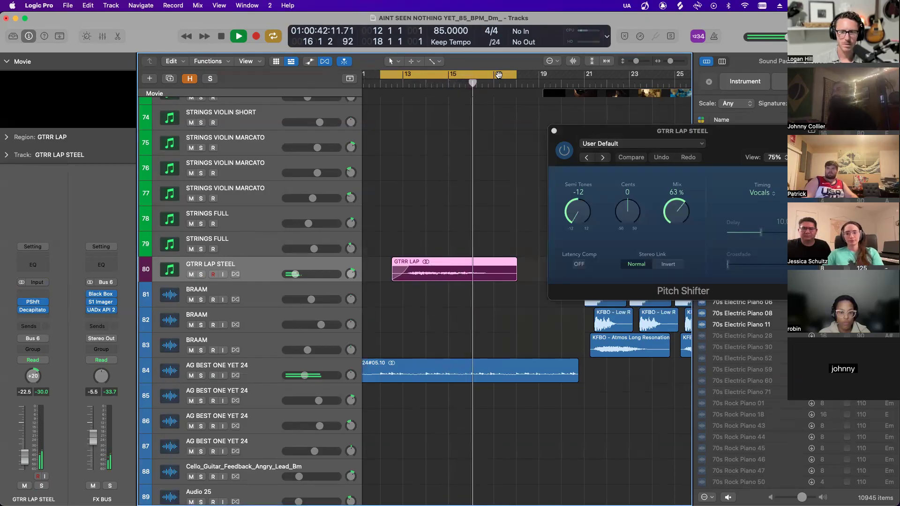
pyautogui.click(498, 75)
# - Stop playback and look over the arrangement with reduced track heights, from the lap steel up through the drones and piano stabs
pyautogui.scroll(-5, 476, 119)
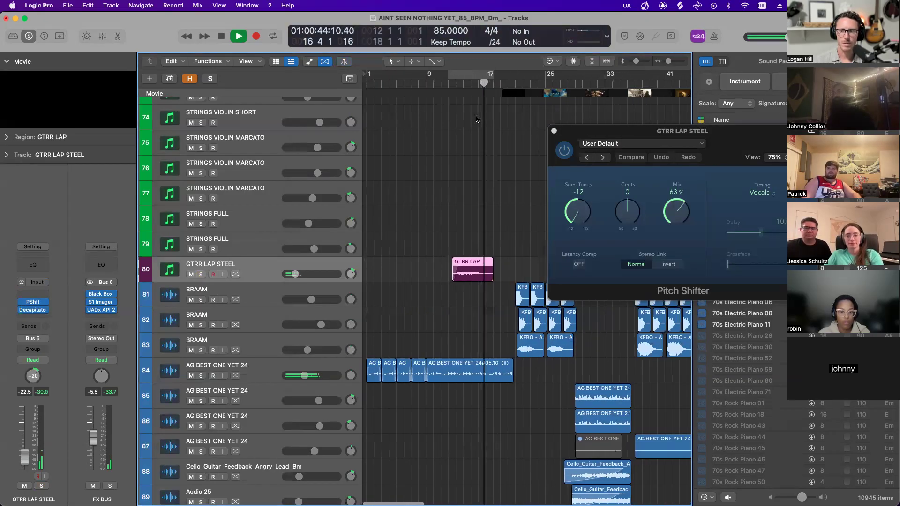
pyautogui.press('super+Up')
pyautogui.press('super+Up')
pyautogui.press('super+Up')
pyautogui.press('super+Up')
pyautogui.press('super+Up')
pyautogui.scroll(8, 475, 120)
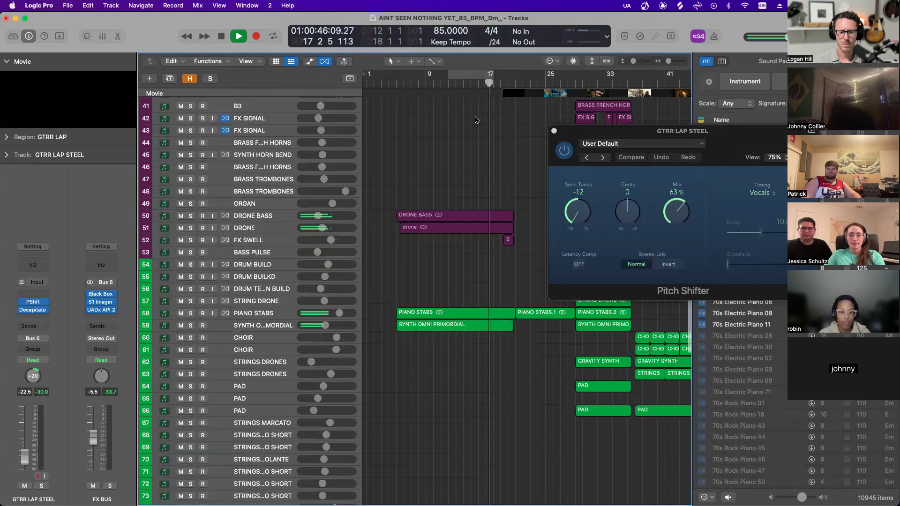
pyautogui.scroll(10, 475, 119)
pyautogui.press('space')
pyautogui.scroll(3, 475, 119)
pyautogui.scroll(-12, 476, 119)
pyautogui.scroll(2, 476, 120)
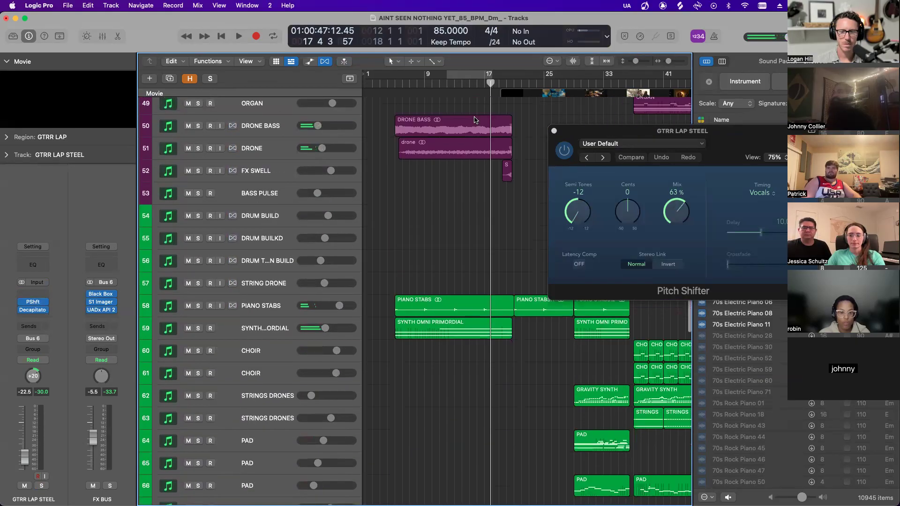
# - Solo PIANO STABS track 58 and place the playhead just before its first region at bar 5
pyautogui.press('super+Right')
pyautogui.press('super+Right')
pyautogui.hscroll(2, 476, 120)
pyautogui.hscroll(-5, 417, 271)
pyautogui.click(270, 309)
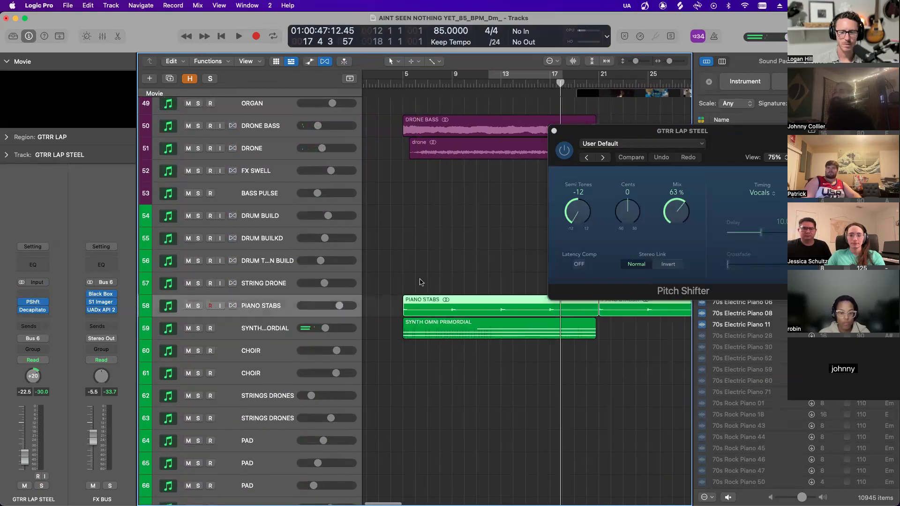
pyautogui.press('super+Left')
pyautogui.press('super+Left')
pyautogui.press('super+Left')
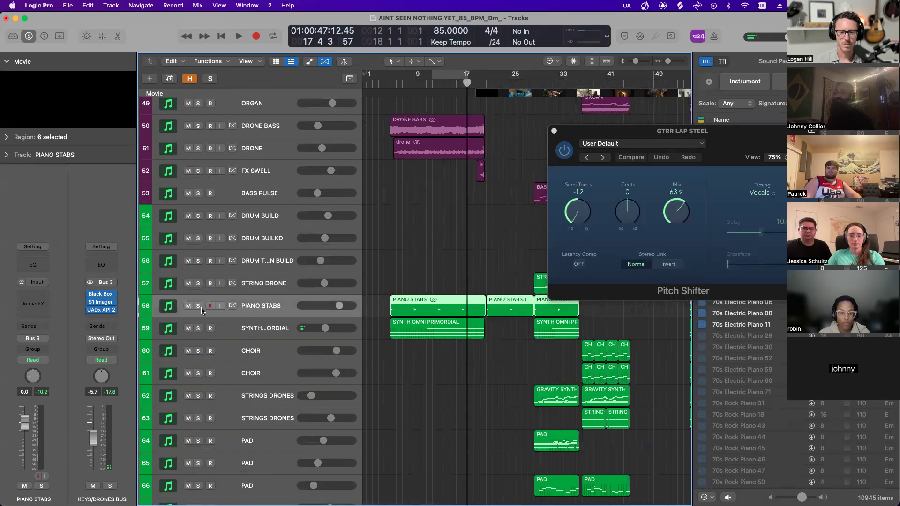
pyautogui.click(198, 306)
pyautogui.press('super+Right')
pyautogui.press('super+Right')
pyautogui.click(406, 272)
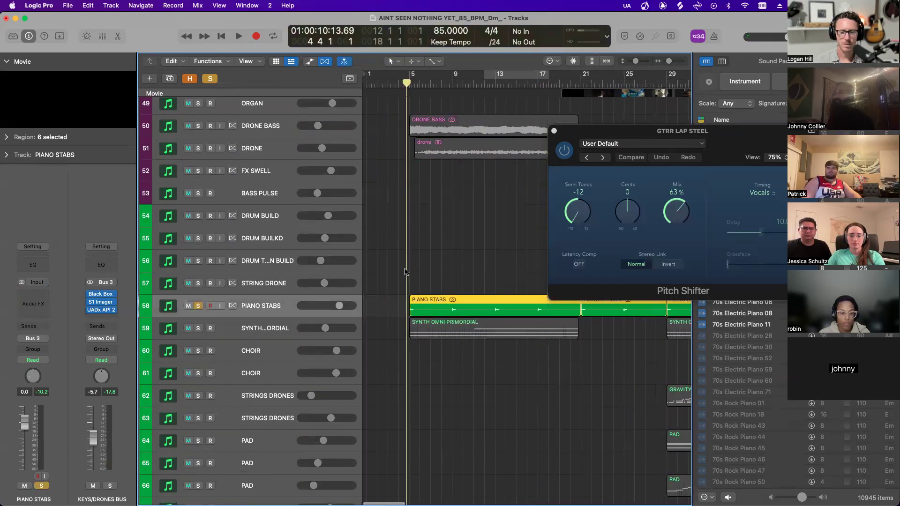
# - Play the soloed PIANO STABS, clear the solo, mute and unmute the track to compare it in the full mix, and stop playback
pyautogui.press('space')
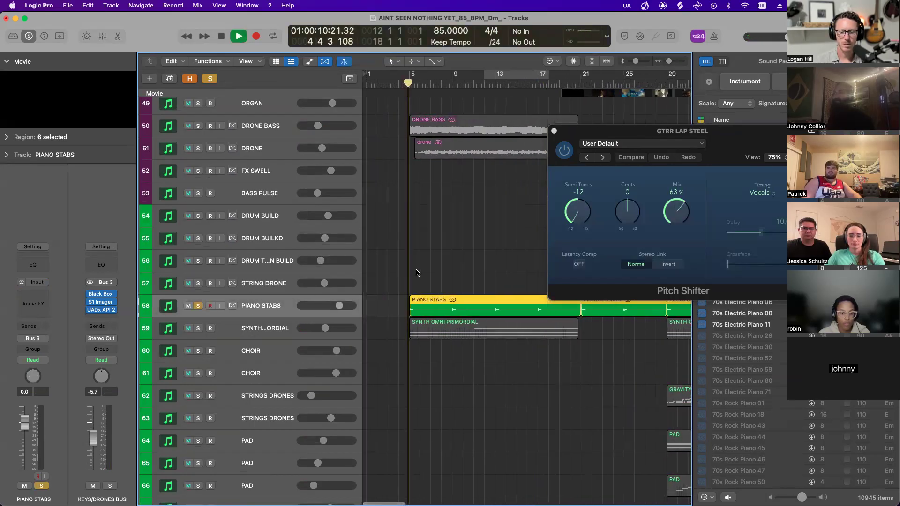
pyautogui.click(198, 306)
pyautogui.click(188, 305)
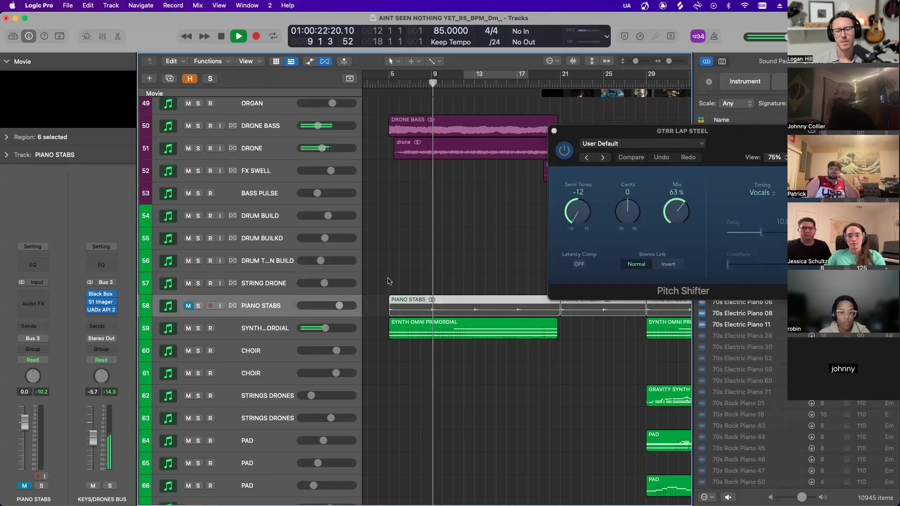
pyautogui.click(188, 306)
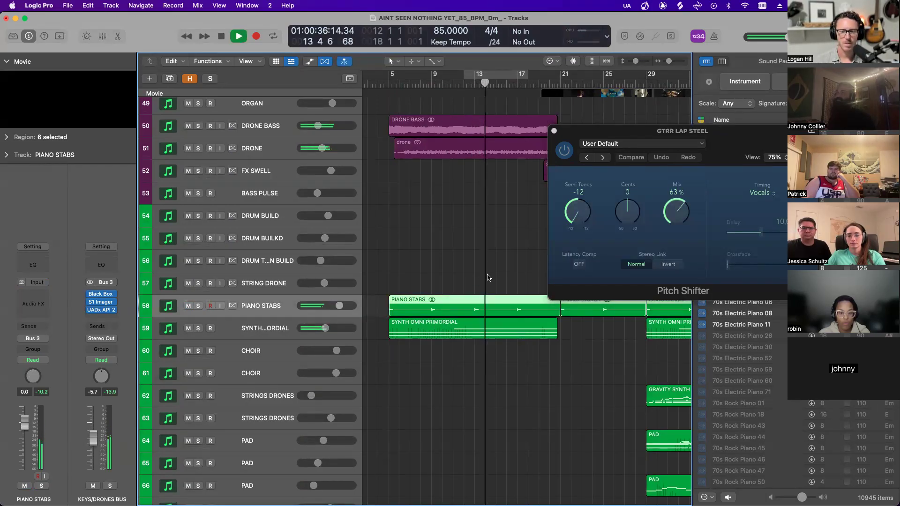
pyautogui.scroll(-3, 487, 276)
pyautogui.scroll(1, 487, 276)
pyautogui.hscroll(2, 485, 275)
pyautogui.press('space')
# - Select AG BEST ONE YET 24 on track 84, inspect its SSL Native Channel Strip 2 settings and close the plug-in window
pyautogui.scroll(6, 484, 280)
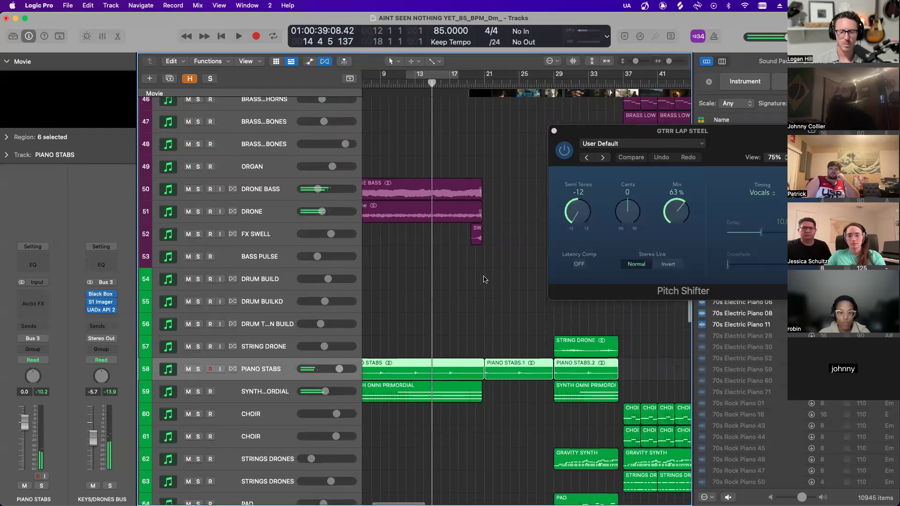
pyautogui.hscroll(-2, 483, 280)
pyautogui.scroll(-5, 483, 281)
pyautogui.scroll(-10, 483, 280)
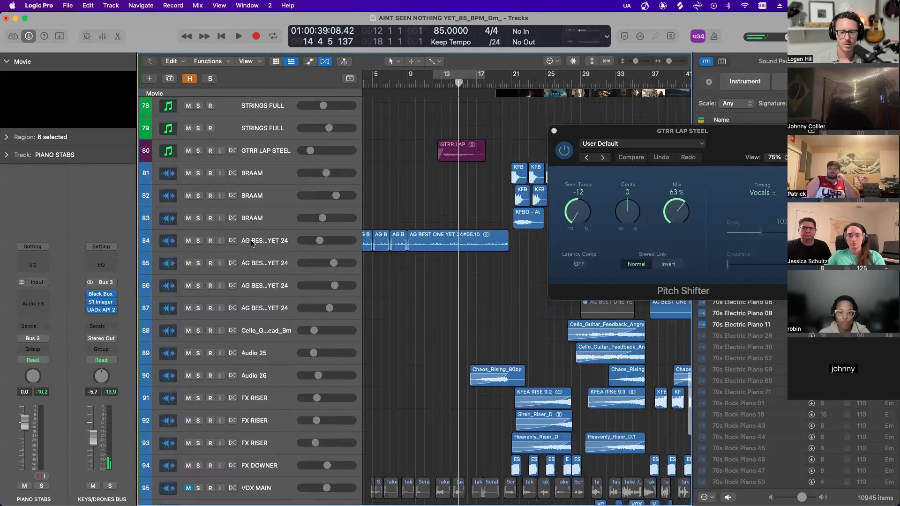
pyautogui.click(252, 242)
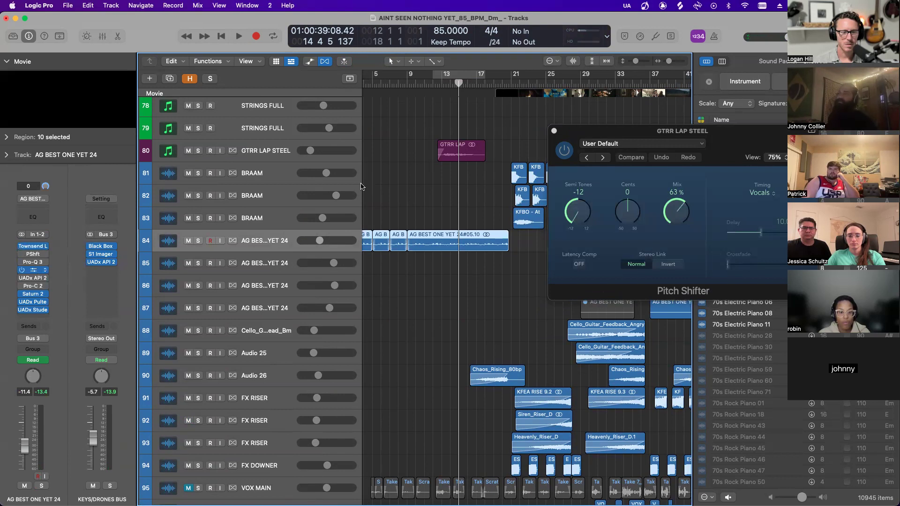
pyautogui.moveTo(488, 150); pyautogui.dragTo(489, 117)
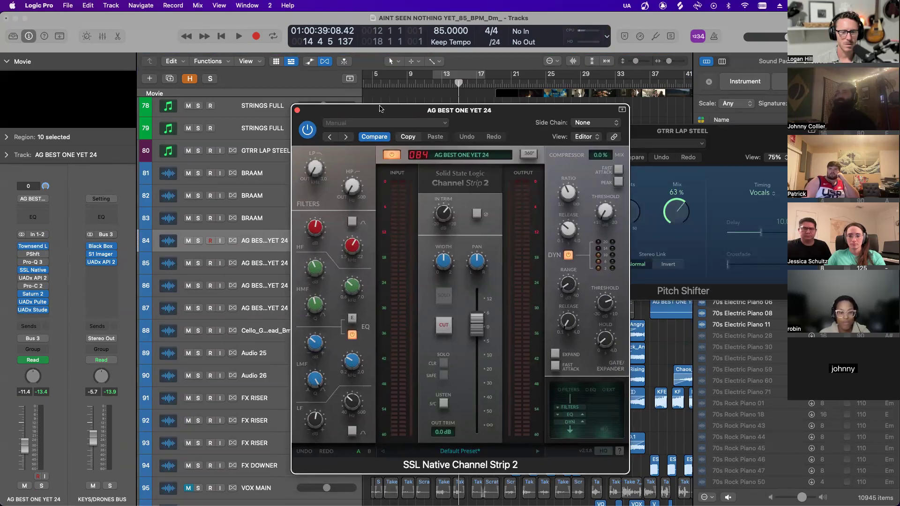
pyautogui.click(297, 110)
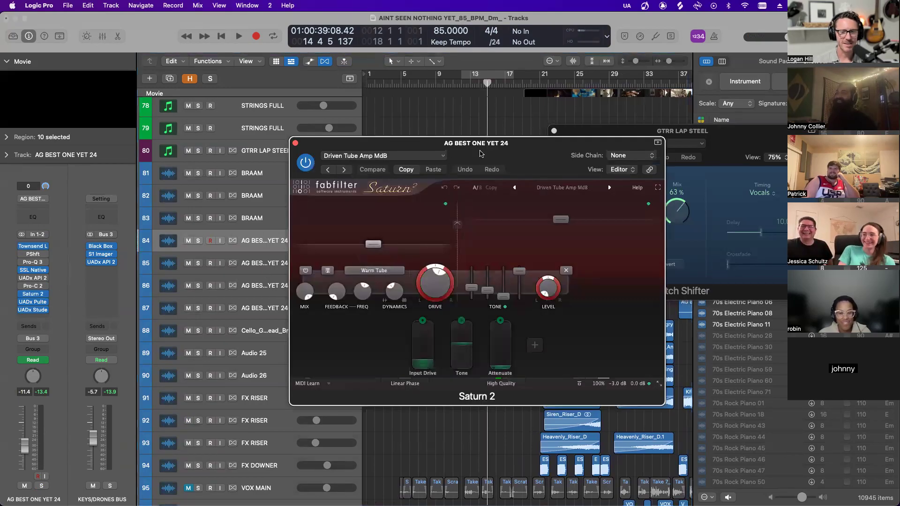
# - Inspect the Saturn 2 and UADx Pultec EQP-1A EQ settings on track 84, closing both windows and the lap steel's Pitch Shifter
pyautogui.moveTo(479, 154); pyautogui.dragTo(482, 134)
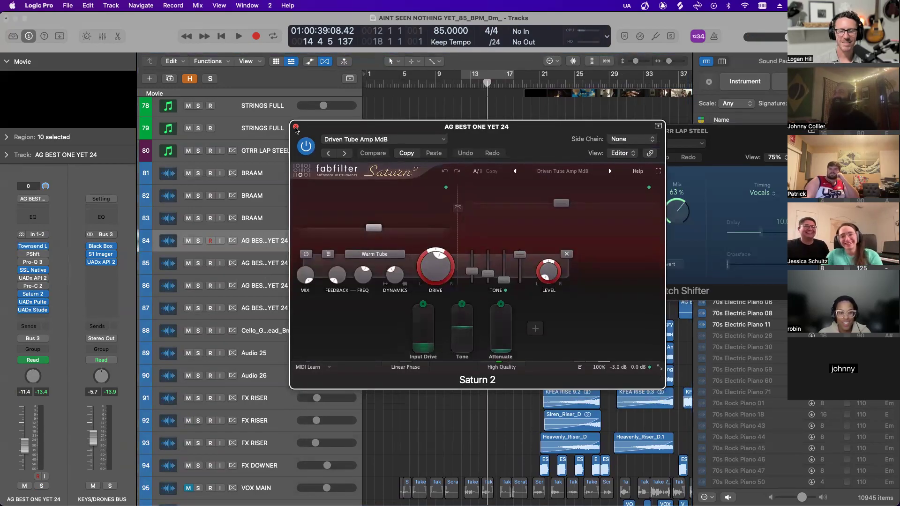
pyautogui.moveTo(300, 128); pyautogui.dragTo(318, 128)
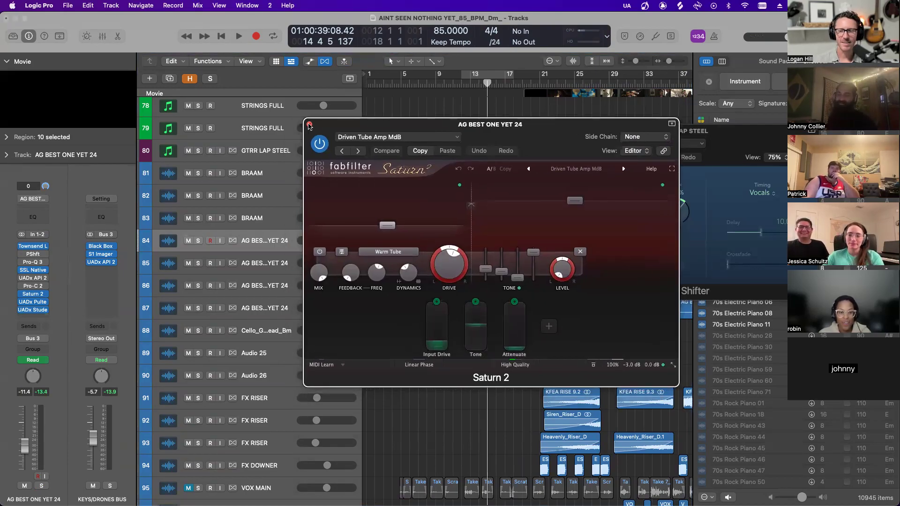
pyautogui.moveTo(308, 128); pyautogui.dragTo(334, 120)
pyautogui.click(335, 116)
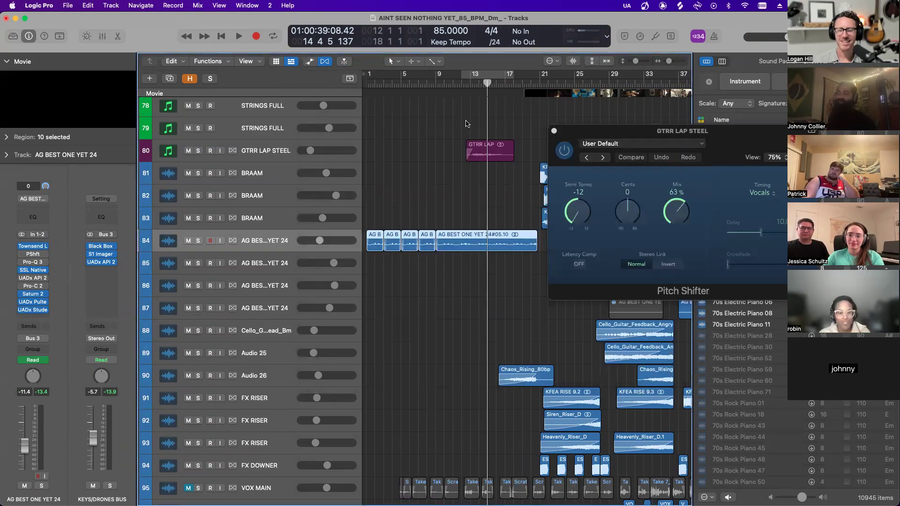
pyautogui.click(554, 132)
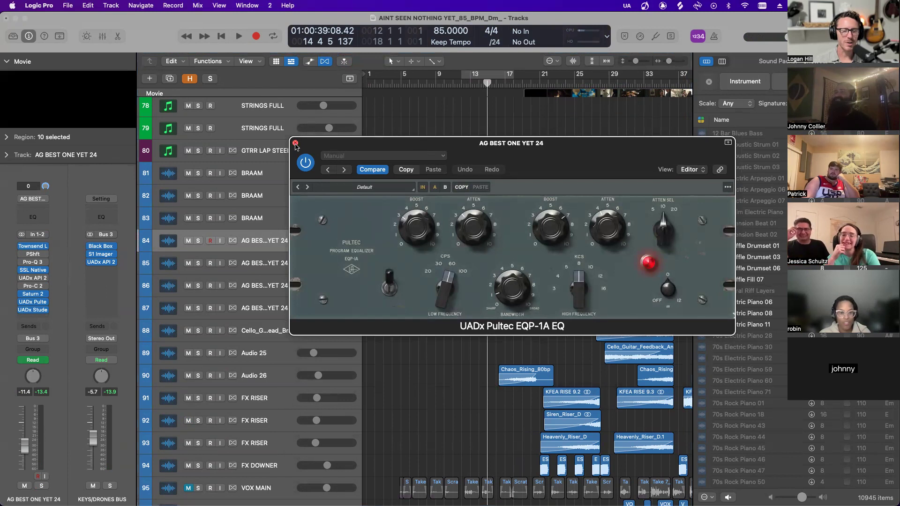
pyautogui.click(295, 144)
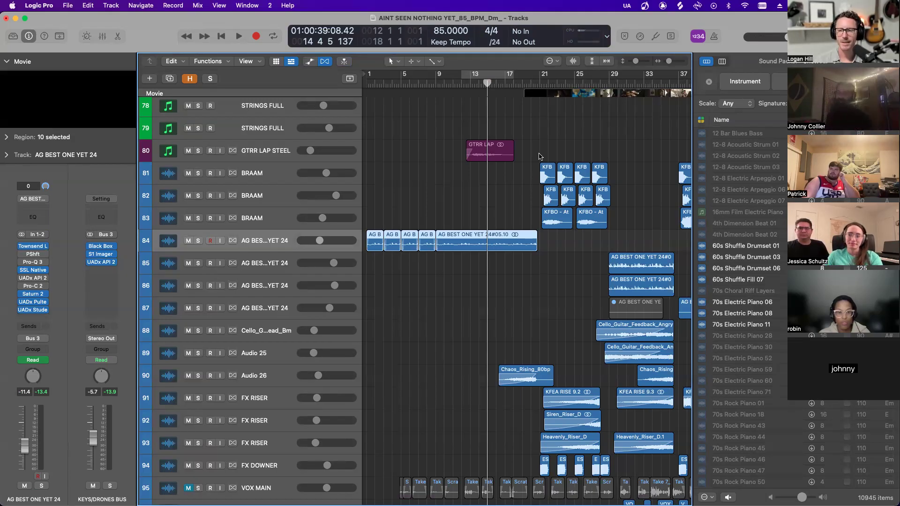
# - Set a cycle range from bar 1 to bar 25 and play the arrangement from the start
pyautogui.hscroll(2, 557, 171)
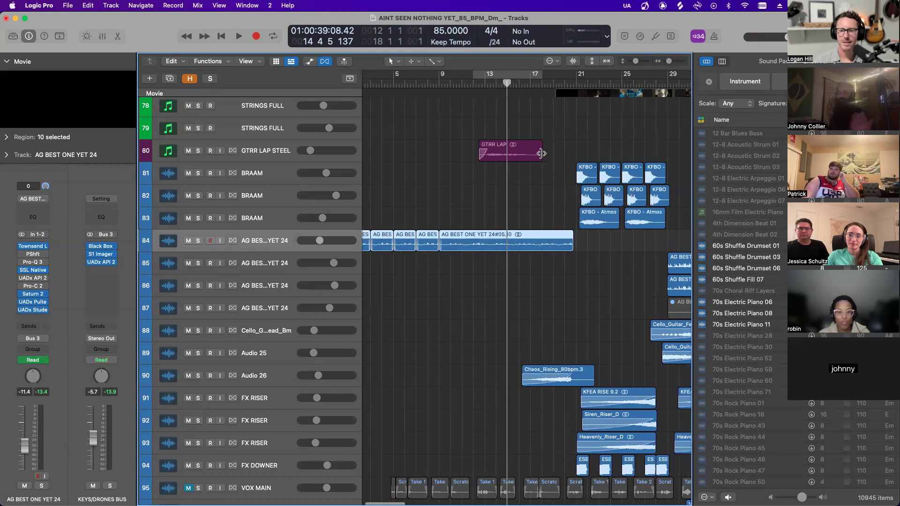
pyautogui.keyDown('ctrl'); pyautogui.keyDown('alt'); pyautogui.click(542, 154); pyautogui.keyUp('alt'); pyautogui.keyUp('ctrl')
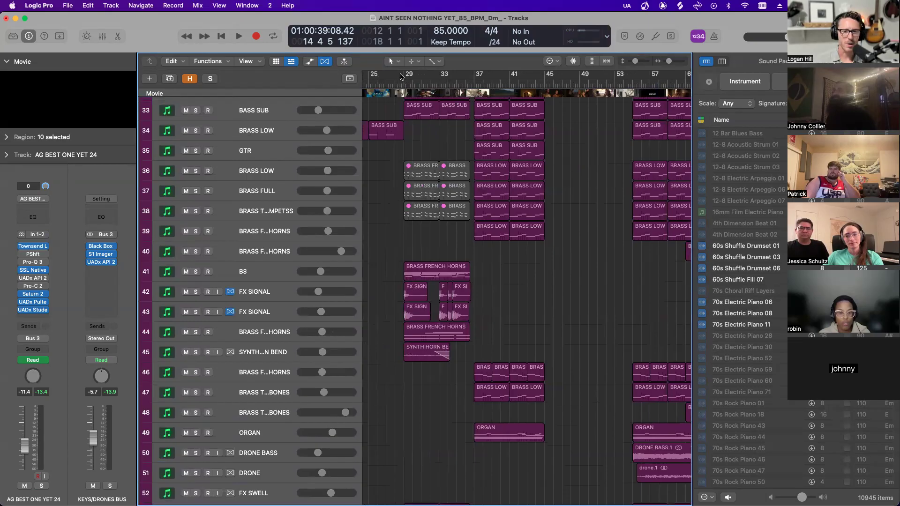
pyautogui.hscroll(-10, 477, 113)
pyautogui.moveTo(656, 74); pyautogui.dragTo(332, 93)
pyautogui.press('space')
pyautogui.scroll(-15, 398, 180)
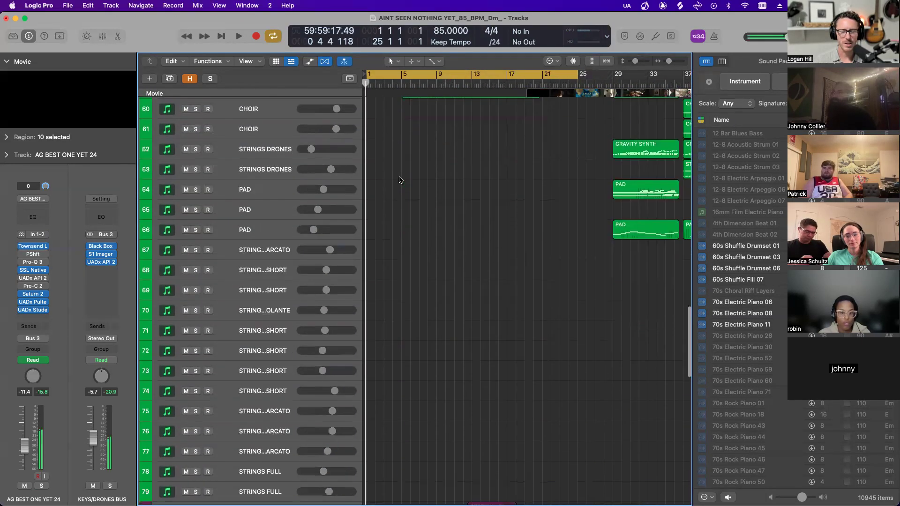
pyautogui.scroll(13, 400, 178)
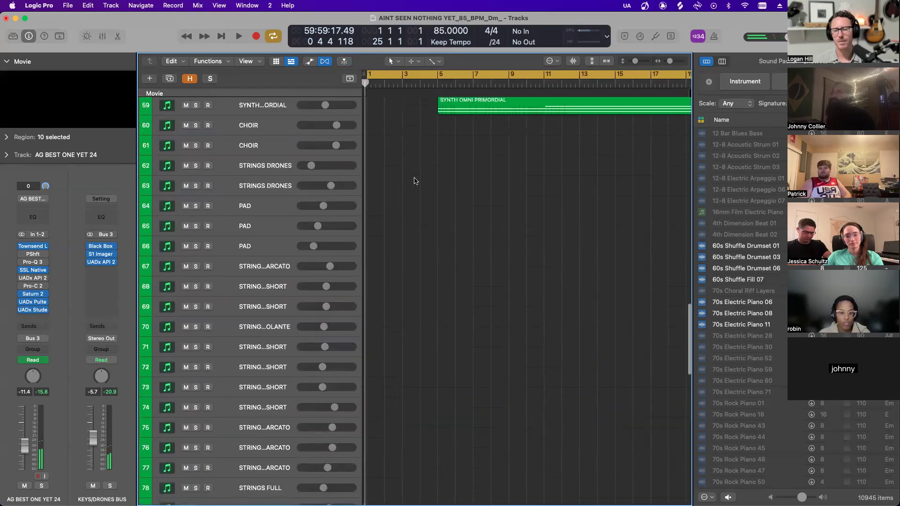
pyautogui.press('space')
# - Solo DRUM BOOM track 3 during playback to hear its hits alone, and clear the solo
pyautogui.scroll(-4, 415, 181)
pyautogui.scroll(14, 414, 181)
pyautogui.scroll(1, 414, 180)
pyautogui.scroll(-16, 414, 181)
pyautogui.scroll(-3, 414, 181)
pyautogui.scroll(20, 415, 180)
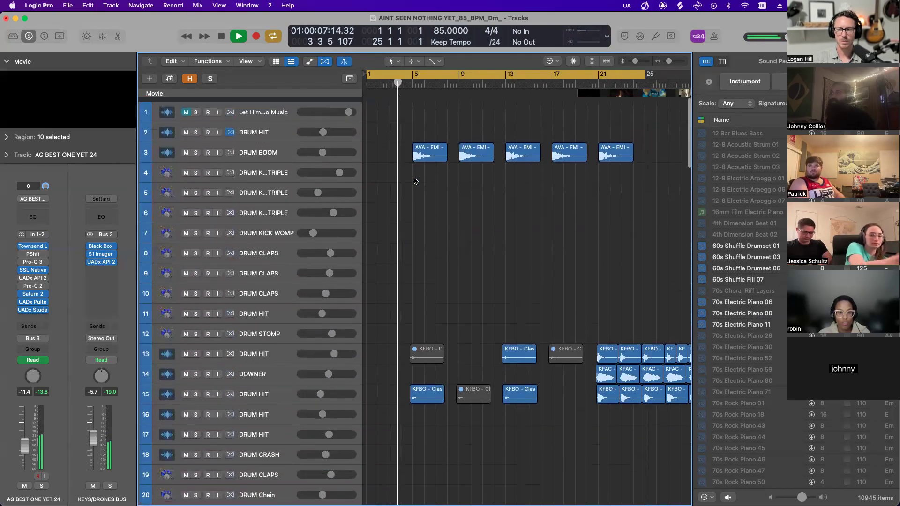
pyautogui.click(196, 149)
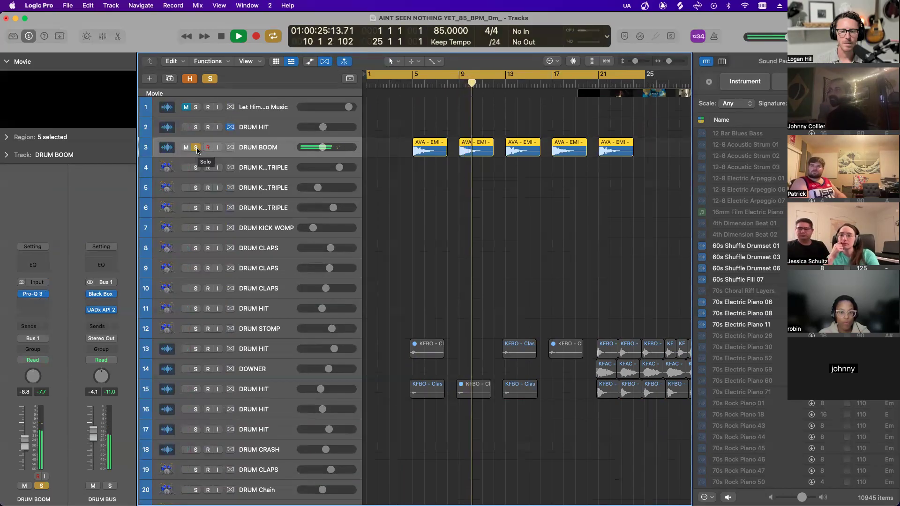
pyautogui.click(196, 147)
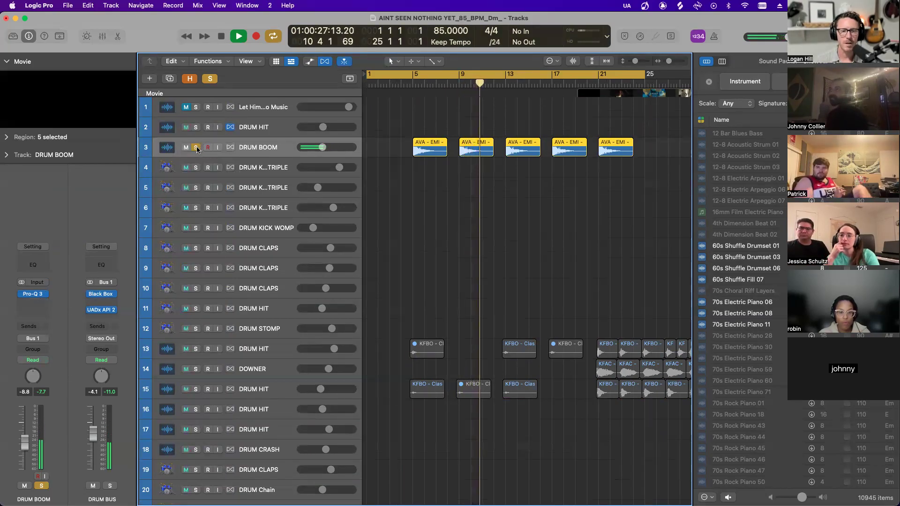
# - Turn off the cycle range, show the file browser with the TRAILER FX sample folders and stop playback
pyautogui.hscroll(4, 500, 109)
pyautogui.hscroll(-1, 498, 103)
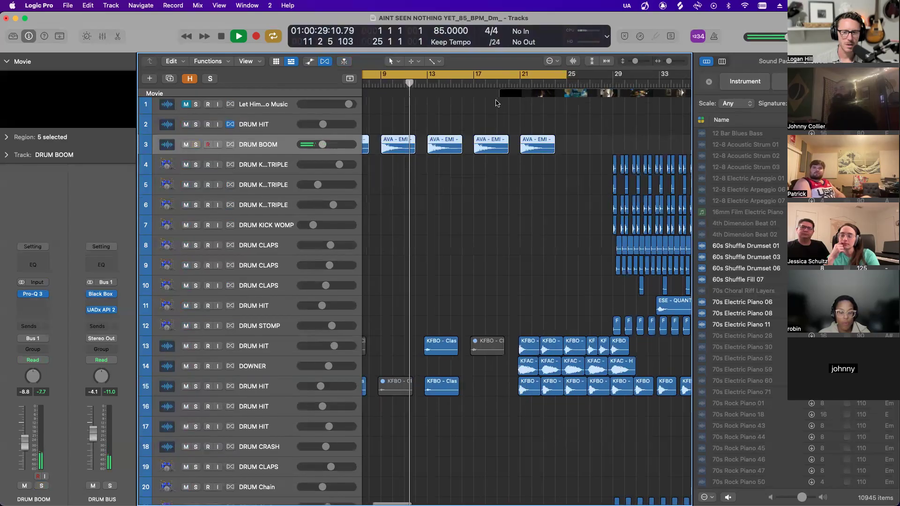
pyautogui.click(499, 74)
pyautogui.hscroll(-1, 462, 107)
pyautogui.scroll(-2, 461, 108)
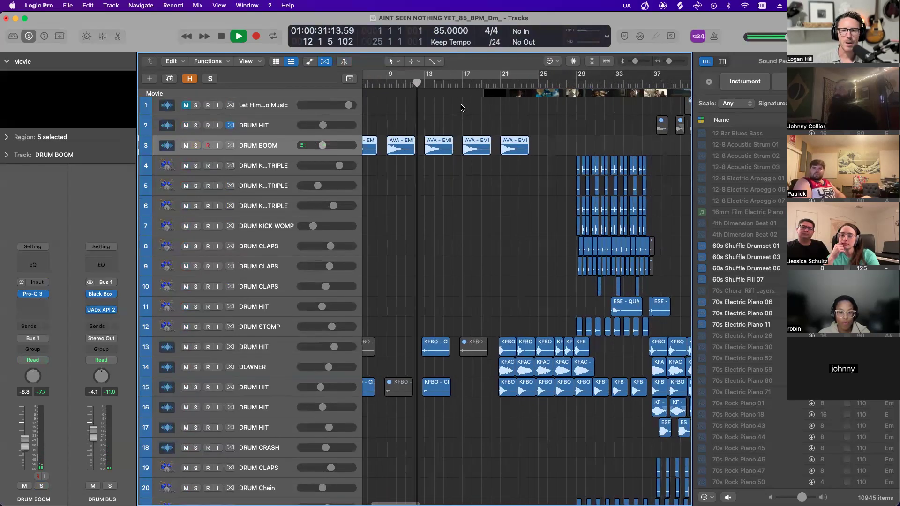
pyautogui.hscroll(-1, 462, 107)
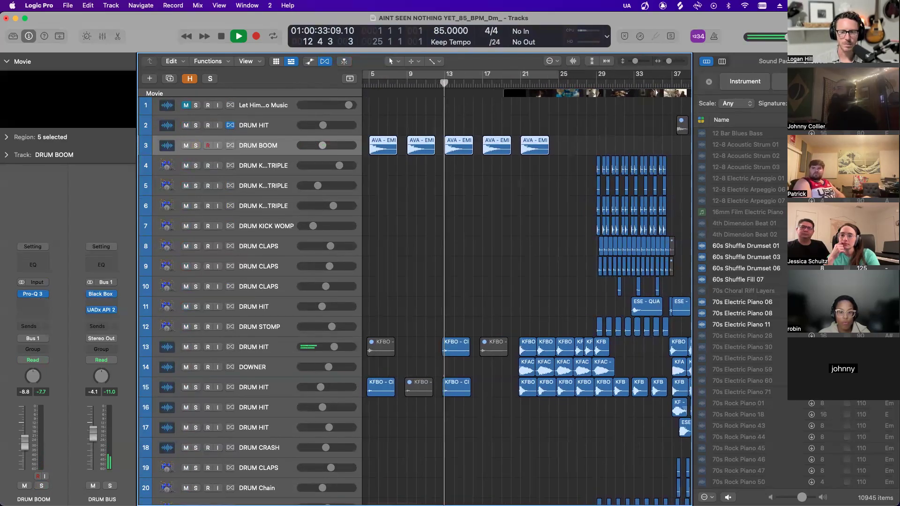
pyautogui.press('f')
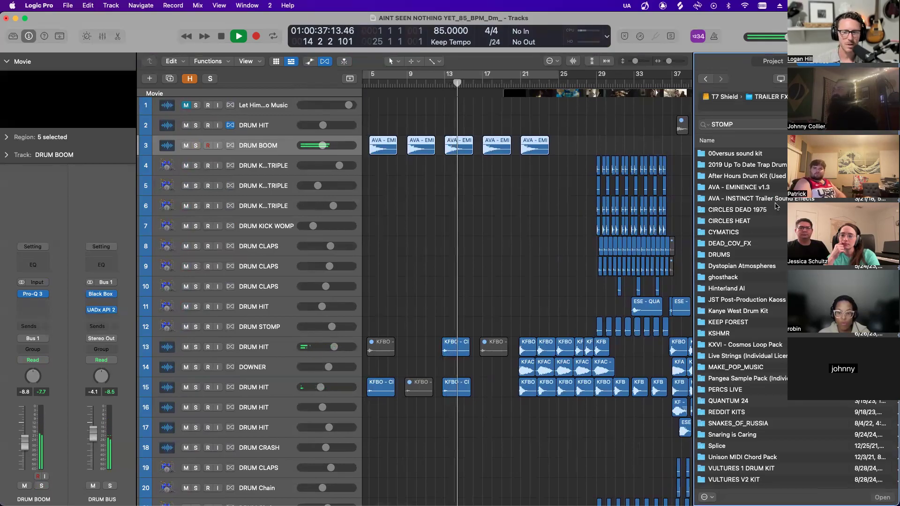
pyautogui.press('space')
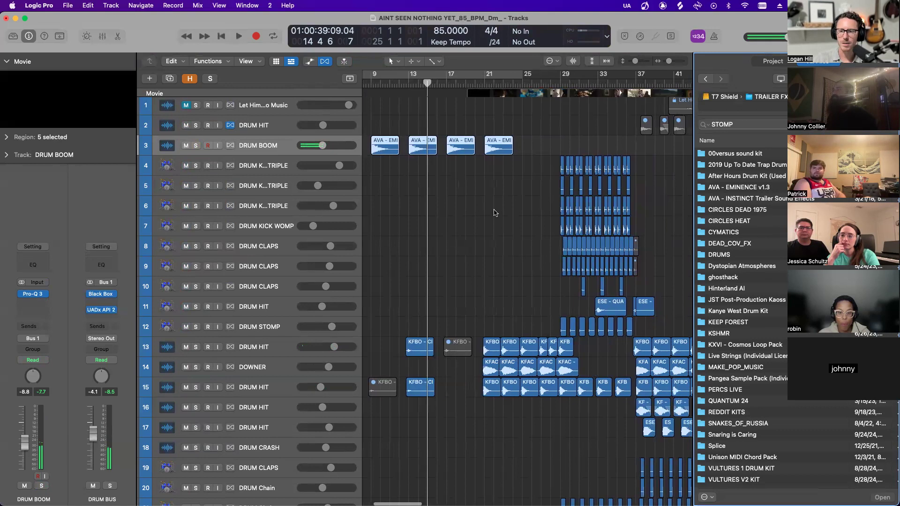
# - Place the playhead in bar 20, just before the drum hits at bar 21, and start playback
pyautogui.hscroll(3, 515, 197)
pyautogui.keyDown('shift'); pyautogui.click(452, 179); pyautogui.keyUp('shift')
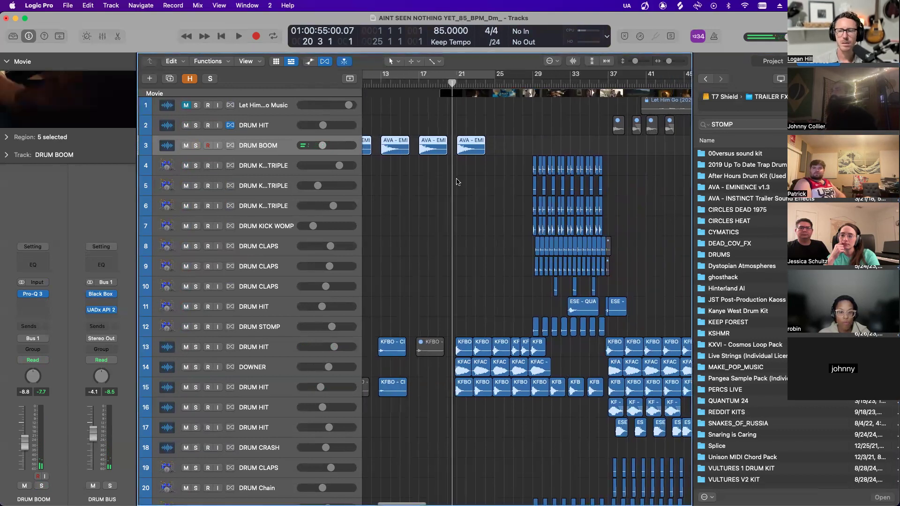
pyautogui.scroll(3, 458, 182)
pyautogui.press('space')
# - Examine the section from bar 21 during playback, from the drum hits down to the BRAAM, FX RISER and vocal tracks, and stop
pyautogui.scroll(-5, 458, 182)
pyautogui.scroll(3, 458, 181)
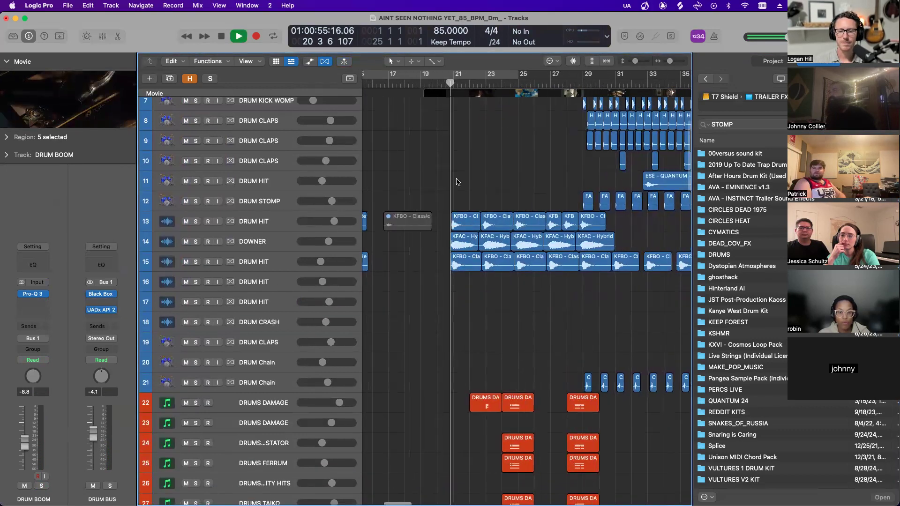
pyautogui.hscroll(2, 457, 182)
pyautogui.scroll(-3, 458, 182)
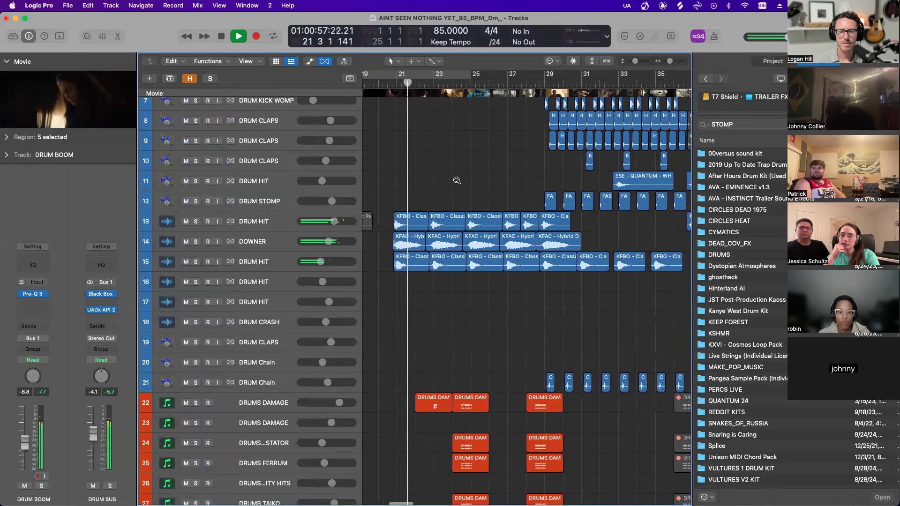
pyautogui.scroll(2, 456, 180)
pyautogui.scroll(-10, 458, 182)
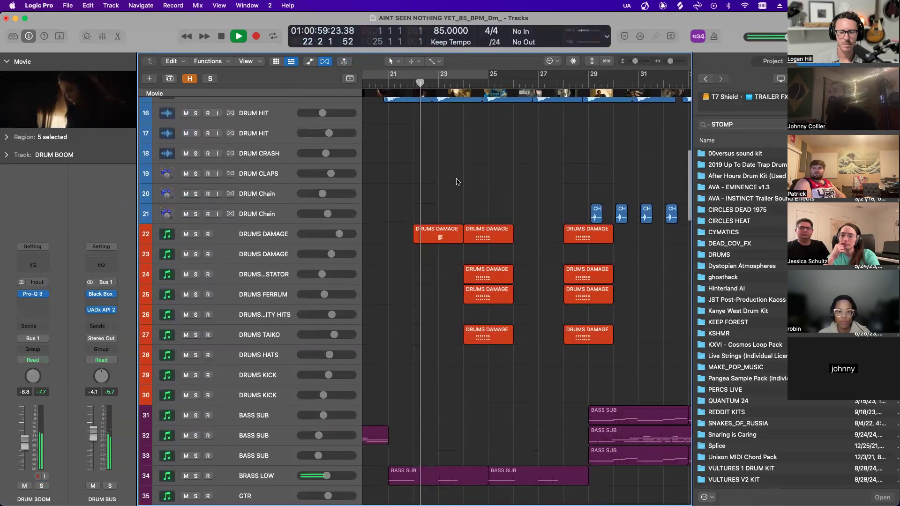
pyautogui.scroll(-15, 457, 182)
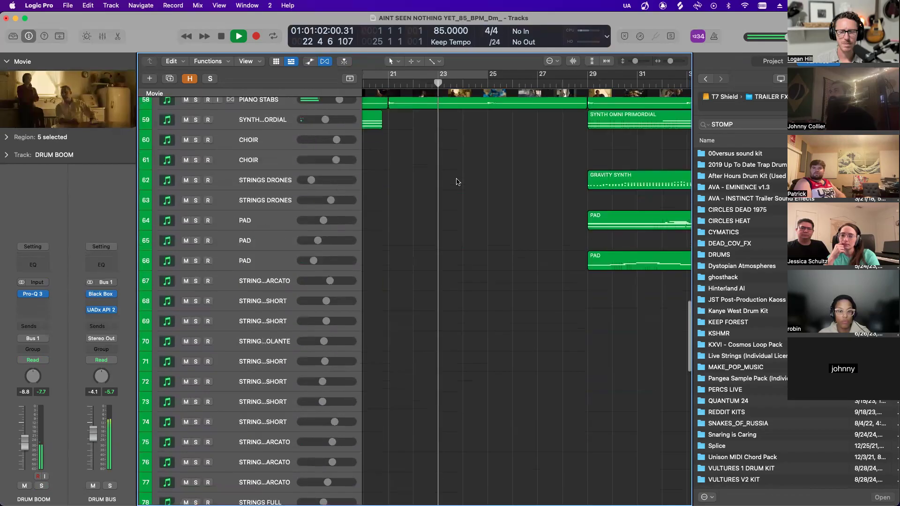
pyautogui.scroll(4, 458, 182)
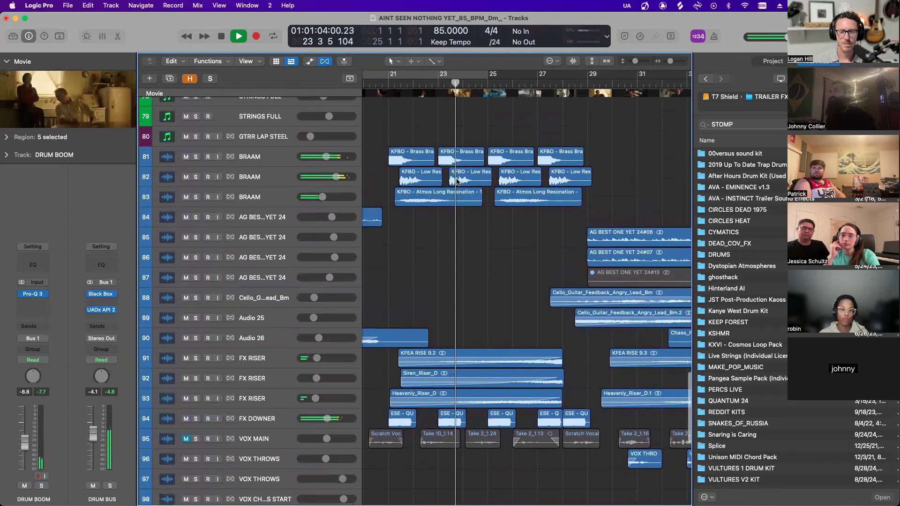
pyautogui.scroll(-1, 457, 180)
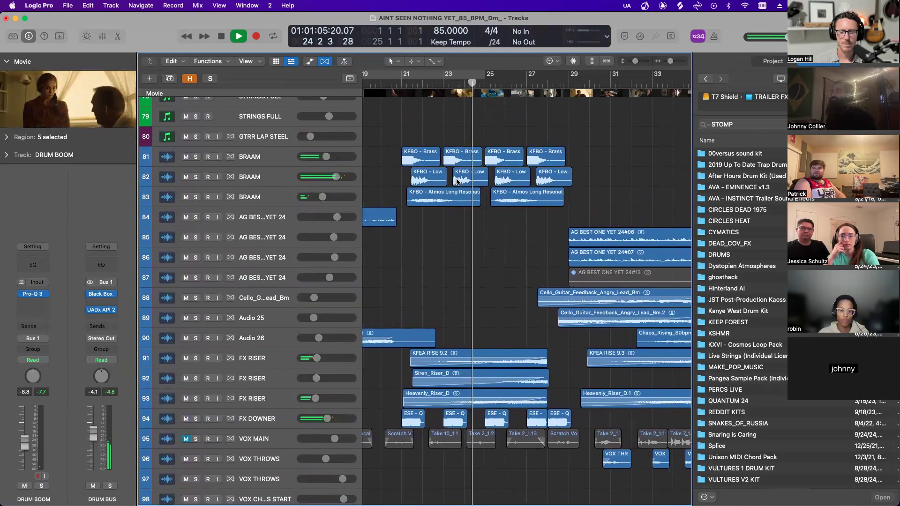
pyautogui.scroll(-1, 456, 181)
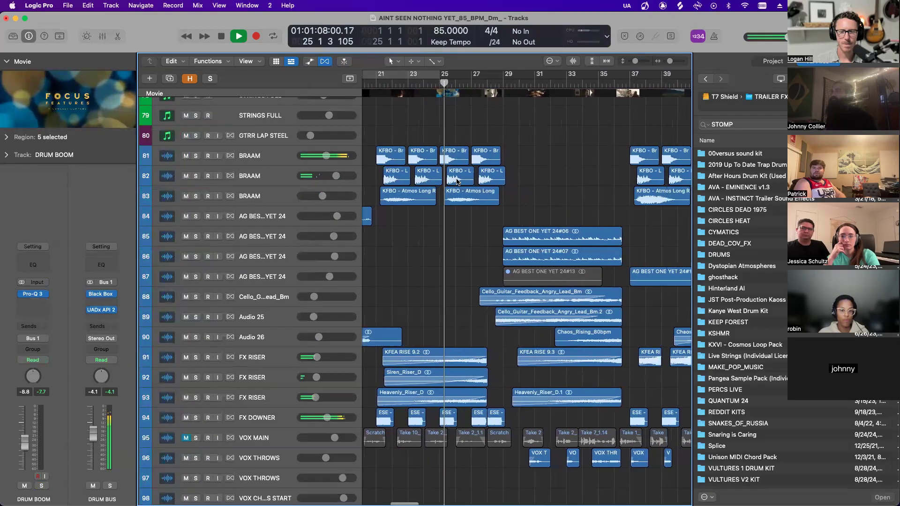
pyautogui.scroll(-5, 456, 181)
pyautogui.scroll(3, 458, 182)
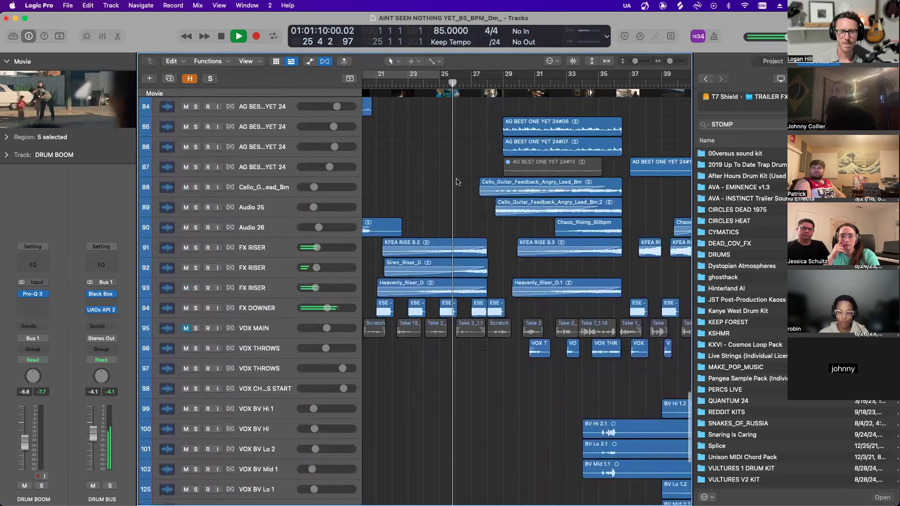
pyautogui.scroll(5, 457, 181)
pyautogui.press('space')
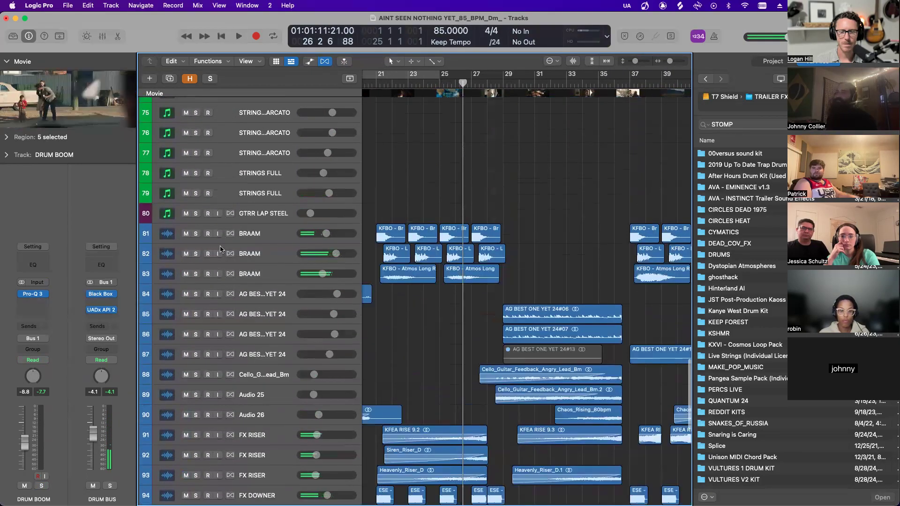
# - Play from bar 21 with DRUM HIT and DOWNER tracks 13–15 and orange drum tracks 22–27 soloed
pyautogui.hscroll(-2, 423, 145)
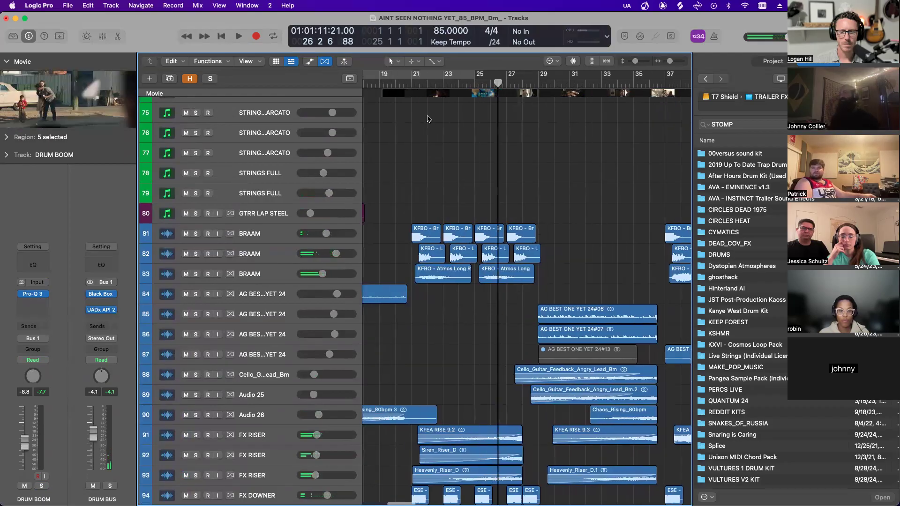
pyautogui.click(411, 84)
pyautogui.scroll(20, 451, 175)
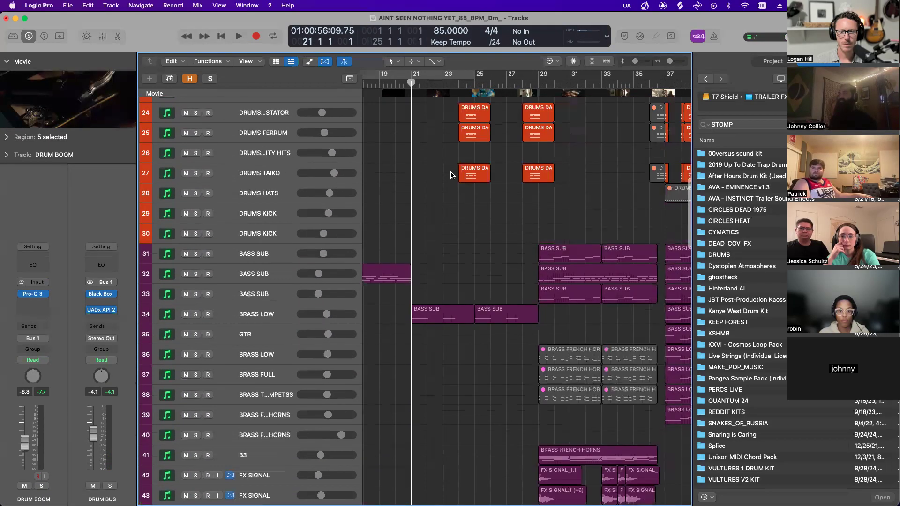
pyautogui.scroll(-3, 451, 175)
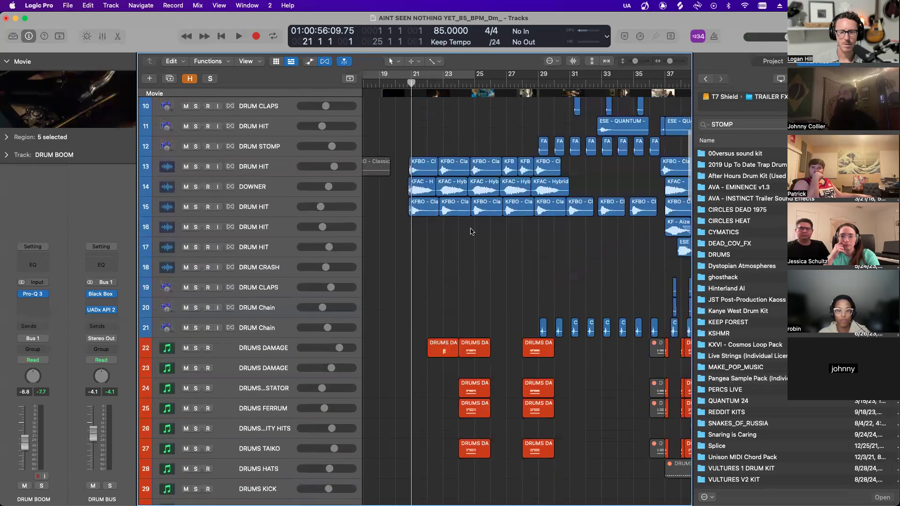
pyautogui.moveTo(195, 351); pyautogui.dragTo(192, 453)
pyautogui.press('space')
pyautogui.moveTo(195, 166); pyautogui.dragTo(196, 207)
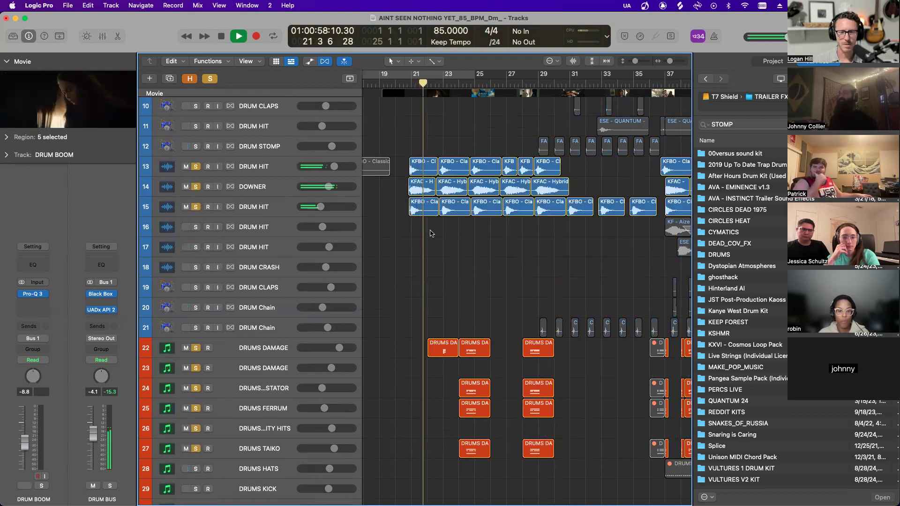
# - Examine the soloed DRUMS DAMAGE, DEVASTATOR, FERRUM and TAIKO regions up close during playback, and stop at bar 26
pyautogui.press('super+Right')
pyautogui.scroll(5, 431, 231)
pyautogui.scroll(-6, 431, 233)
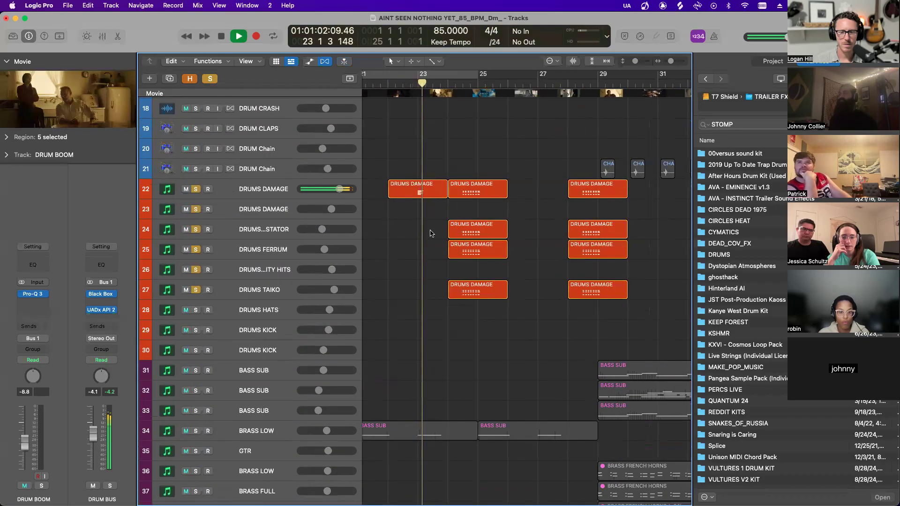
pyautogui.press('super+Right')
pyautogui.press('super+Right')
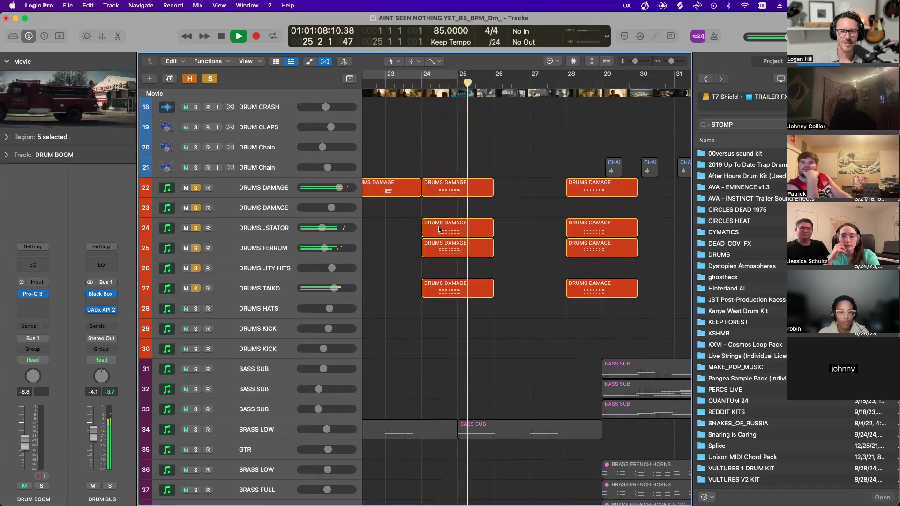
pyautogui.press('space')
# - View the Kontakt instrument loaded on DRUMS DAMAGE track 22, dismiss its window and keep that track selected
pyautogui.click(274, 187)
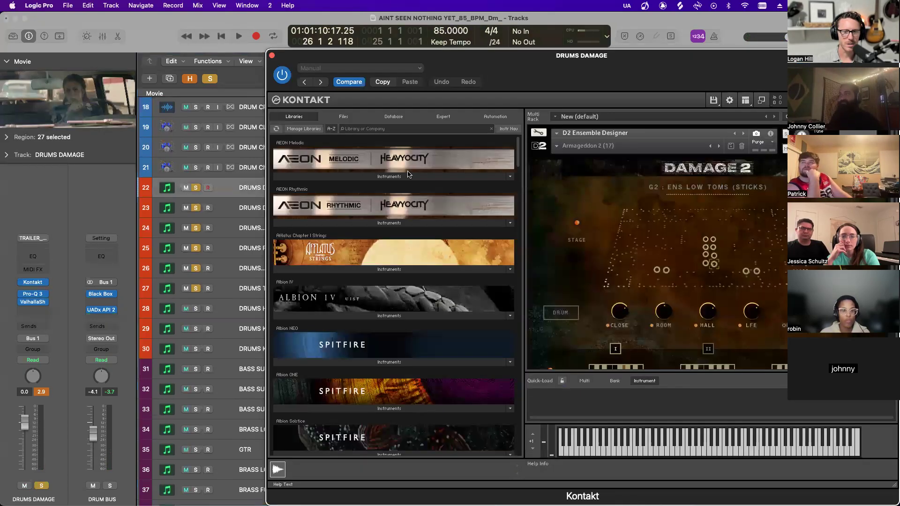
pyautogui.moveTo(640, 57); pyautogui.dragTo(1, 56)
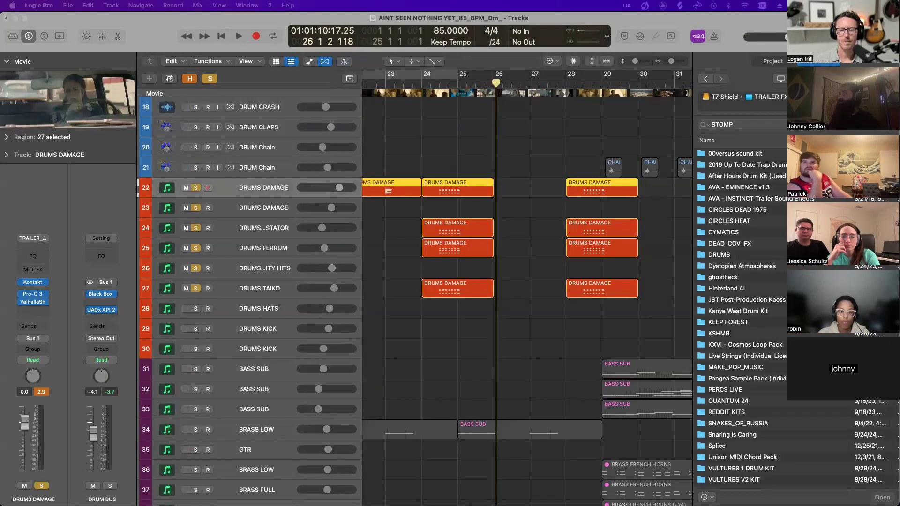
pyautogui.click(287, 230)
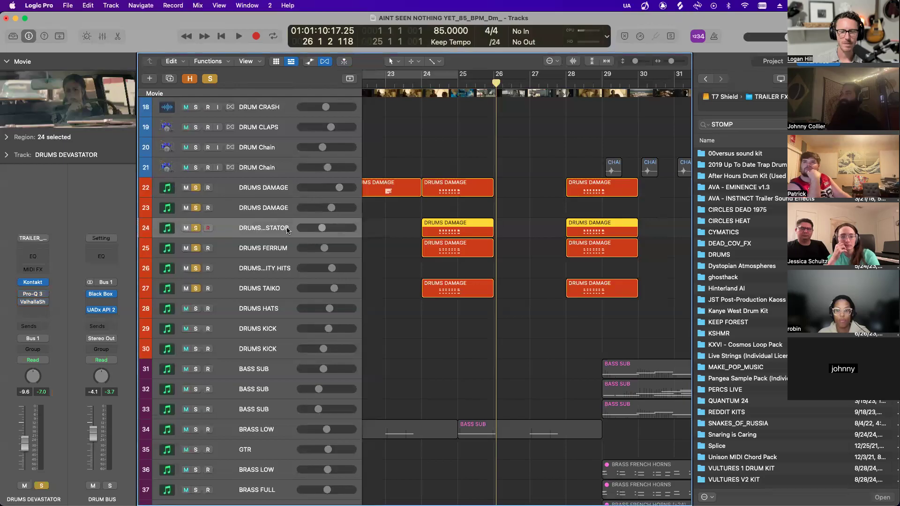
pyautogui.click(281, 189)
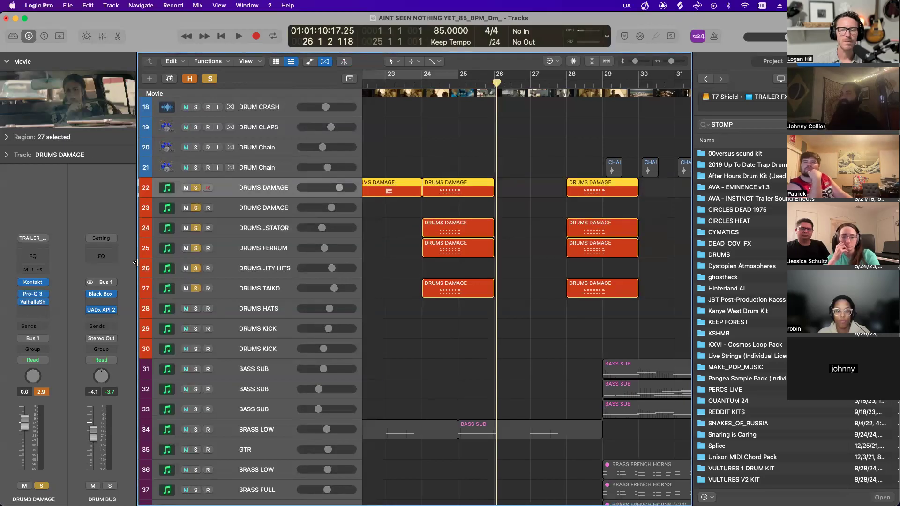
# - View the Kontakt instrument on the DRUMS DEVASTATOR track and close its window
pyautogui.click(273, 231)
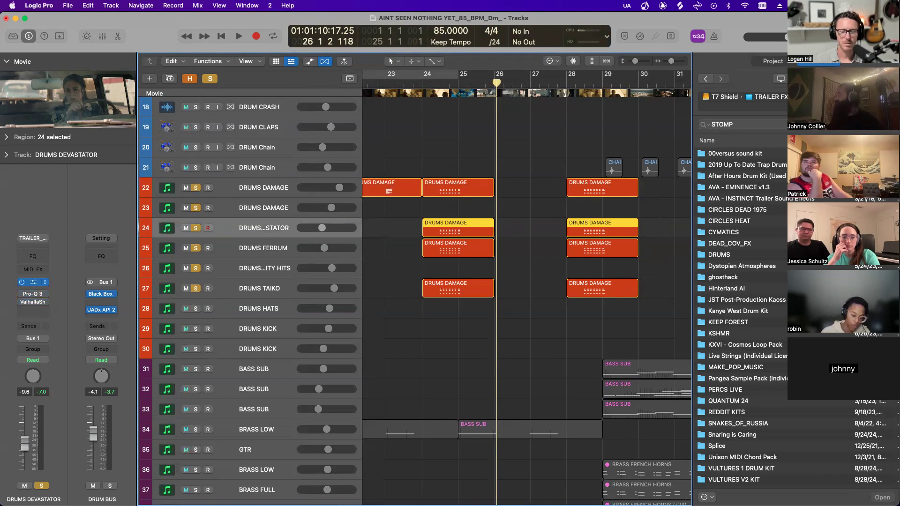
pyautogui.click(33, 282)
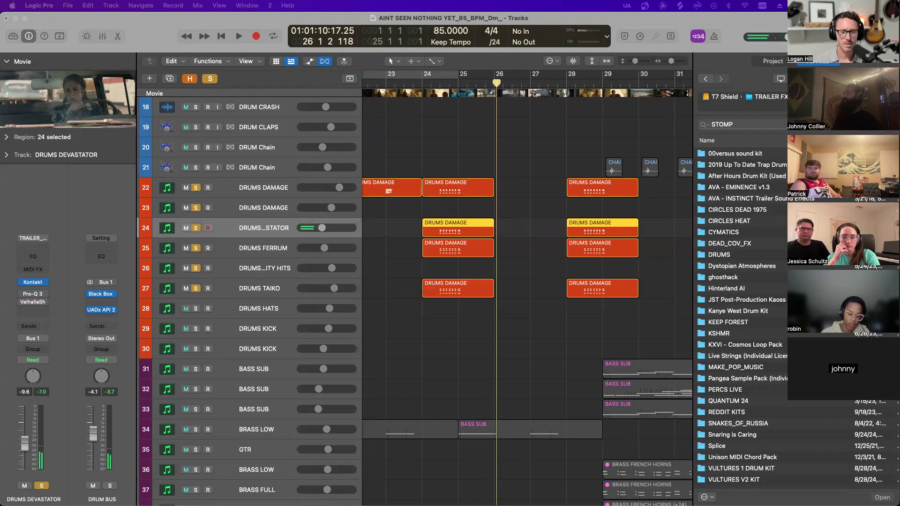
pyautogui.press('super+w')
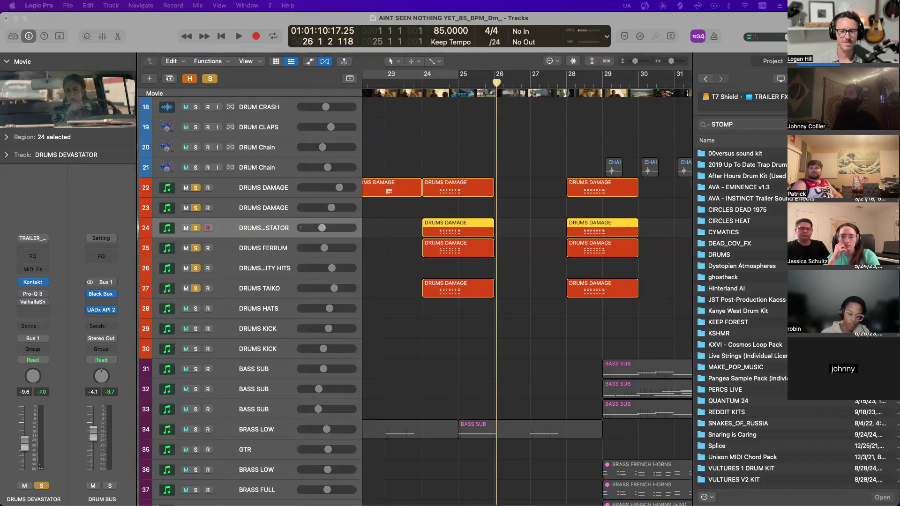
# - View the Ferrum percussion patch in Kontakt on the DRUMS FERRUM track and close its window
pyautogui.click(281, 253)
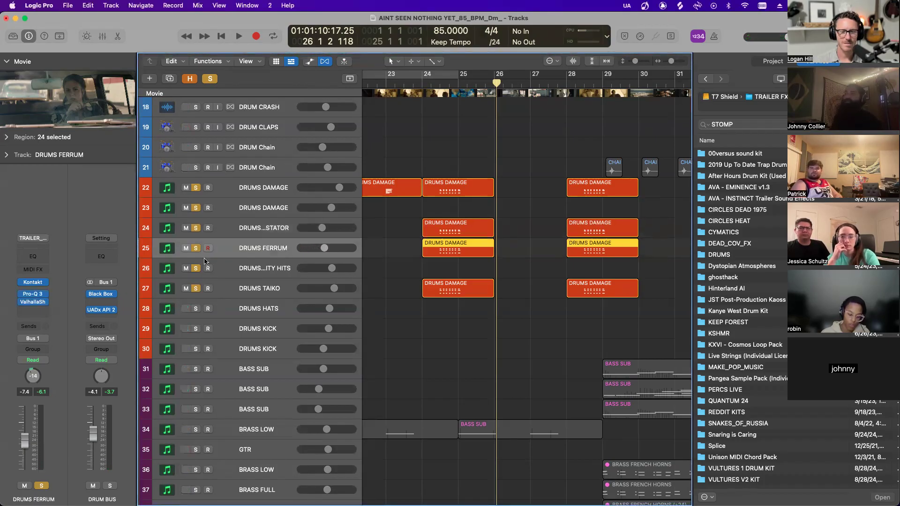
pyautogui.click(33, 282)
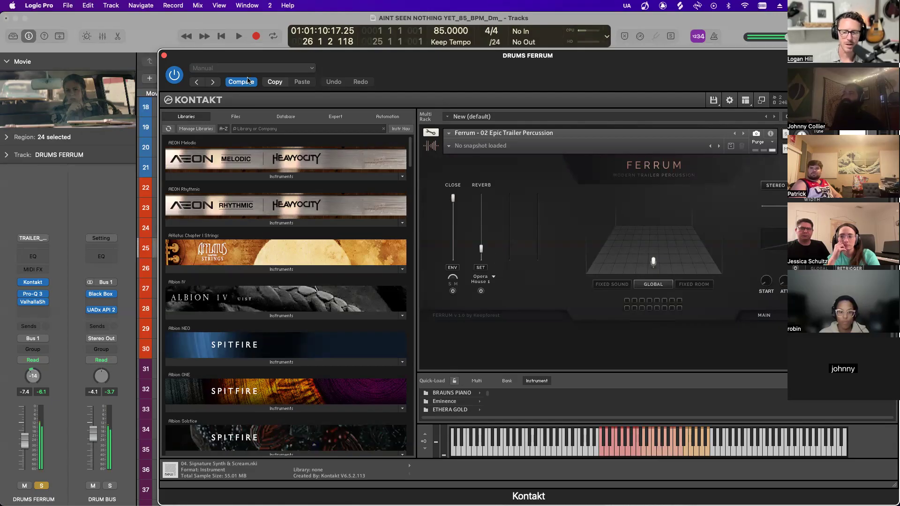
pyautogui.click(164, 56)
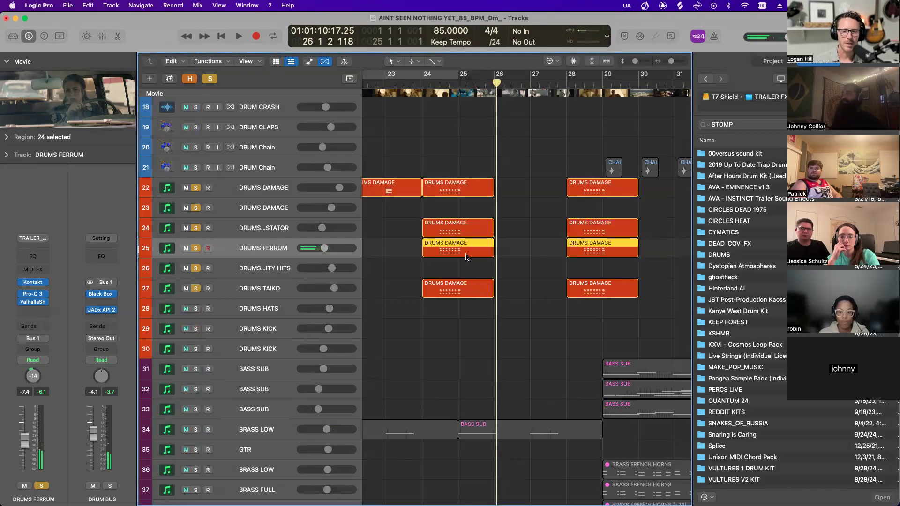
# - Select the DRUMS TAIKO track, play the soloed drums from bar 24 and set the cycle range to bars 24–26
pyautogui.click(424, 87)
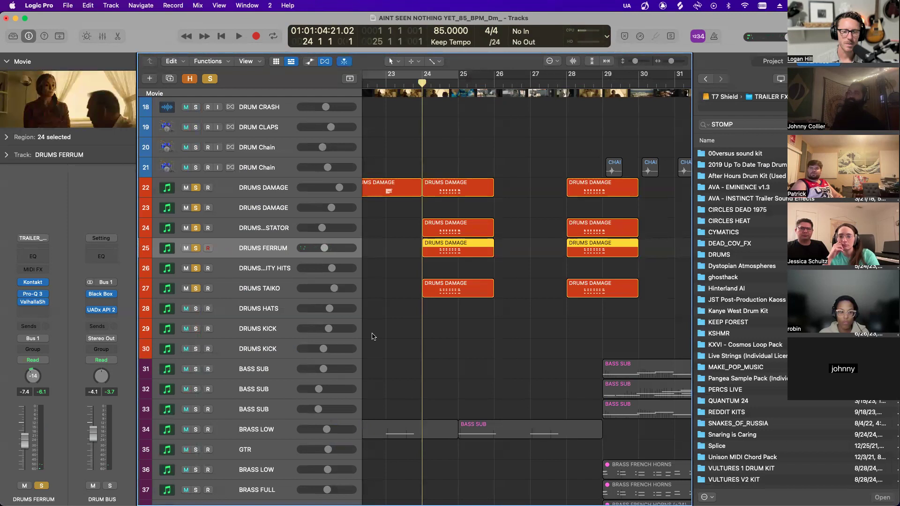
pyautogui.click(255, 286)
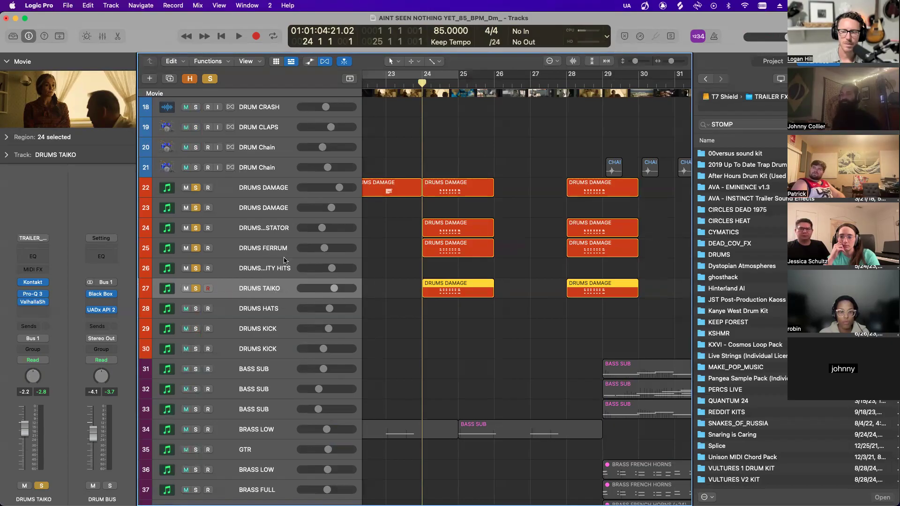
pyautogui.press('space')
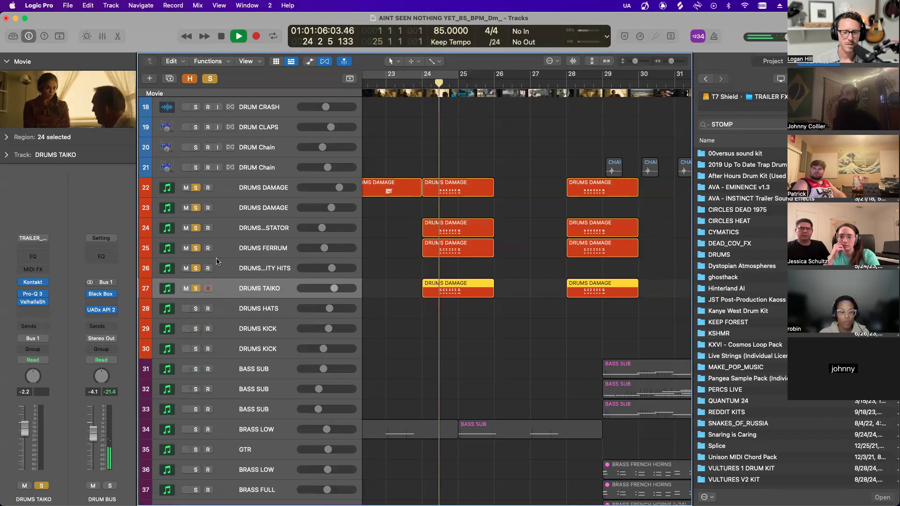
pyautogui.moveTo(423, 75); pyautogui.dragTo(494, 75)
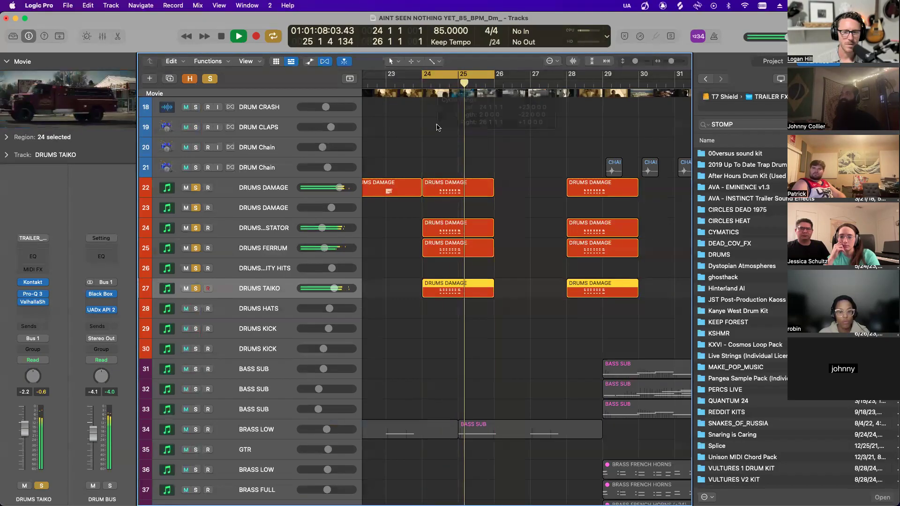
# - Compare the looped drums without and with DRUMS FERRUM by removing and restoring its solo, and stop playback
pyautogui.click(196, 248)
pyautogui.press('space')
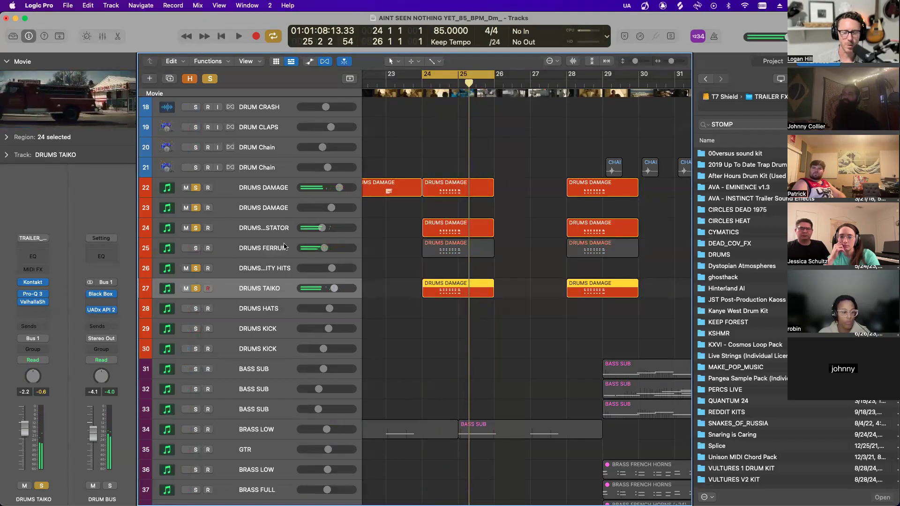
pyautogui.press('space')
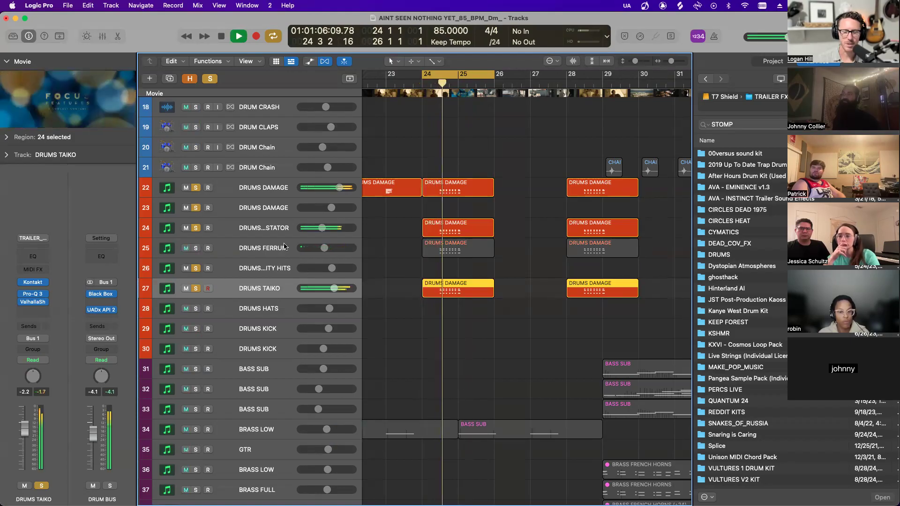
pyautogui.press('space')
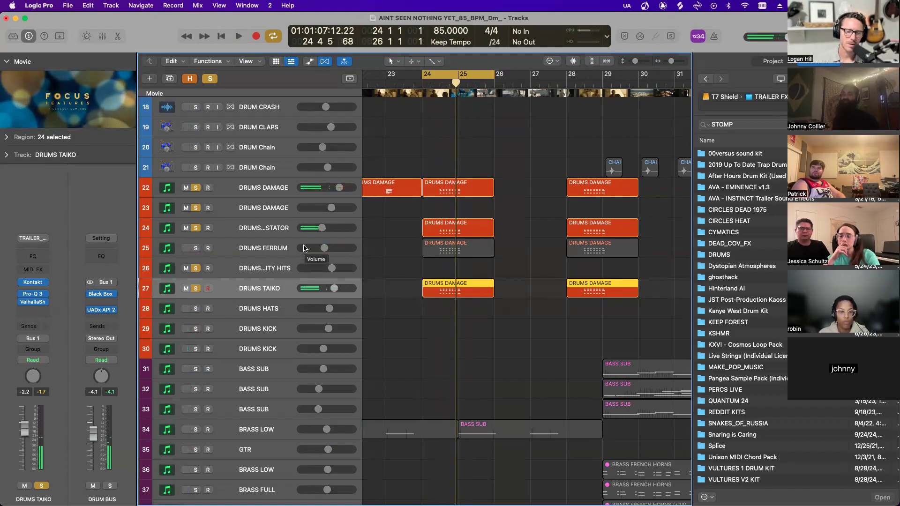
pyautogui.press('space')
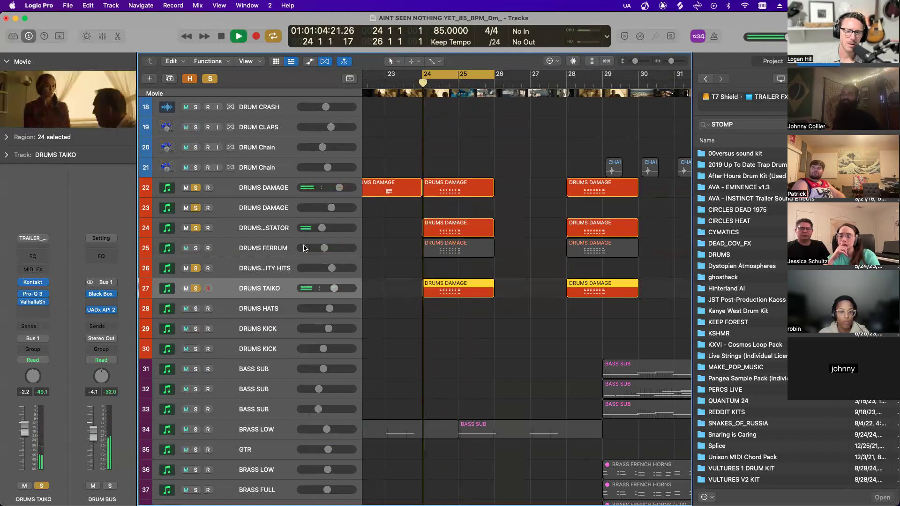
pyautogui.click(196, 248)
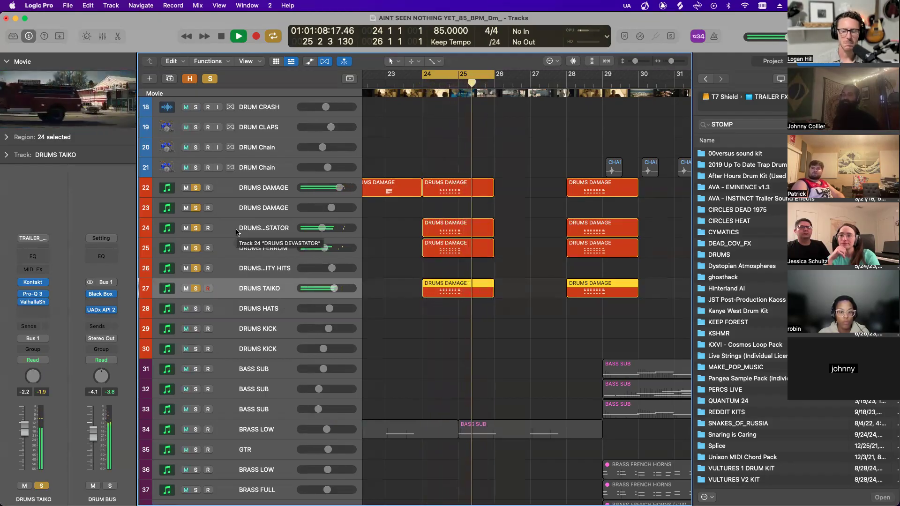
pyautogui.press('space')
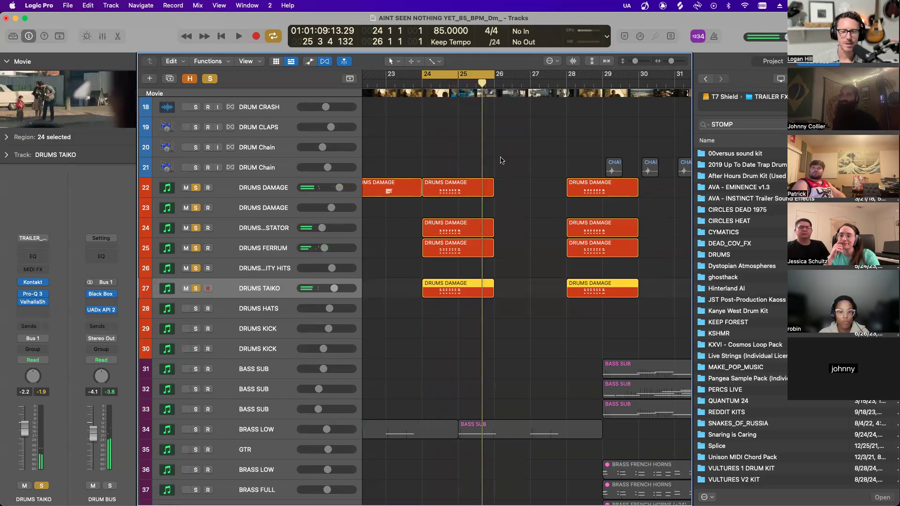
# - Set the cycle range to bars 23–26, solo and select BRAAM track 81, and start playback
pyautogui.scroll(-20, 500, 161)
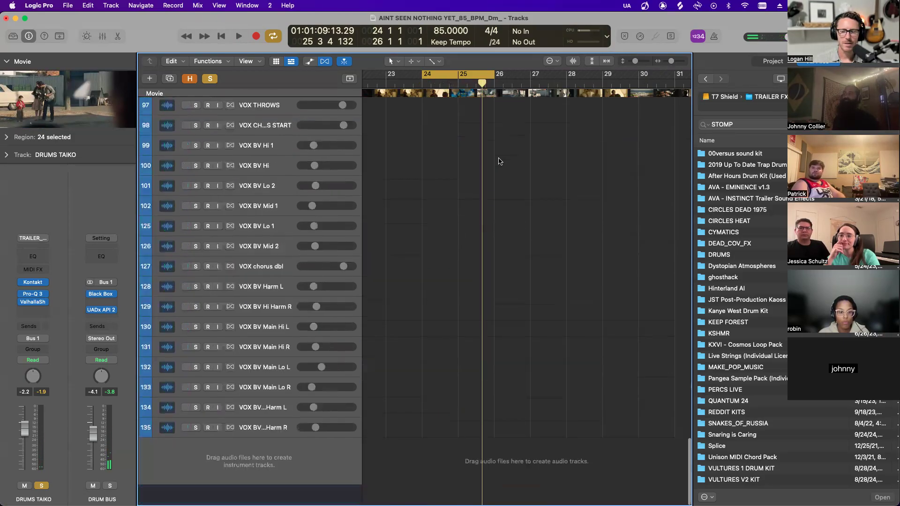
pyautogui.scroll(8, 500, 161)
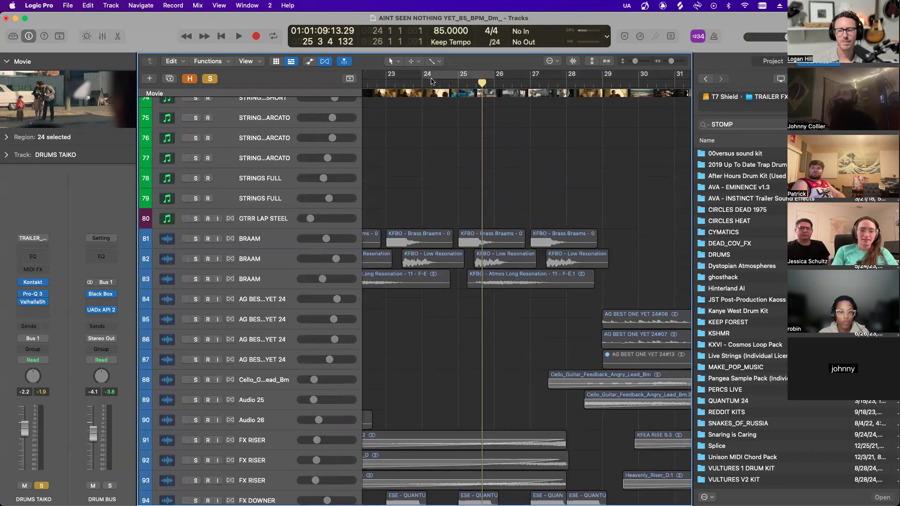
pyautogui.moveTo(391, 78); pyautogui.dragTo(494, 77)
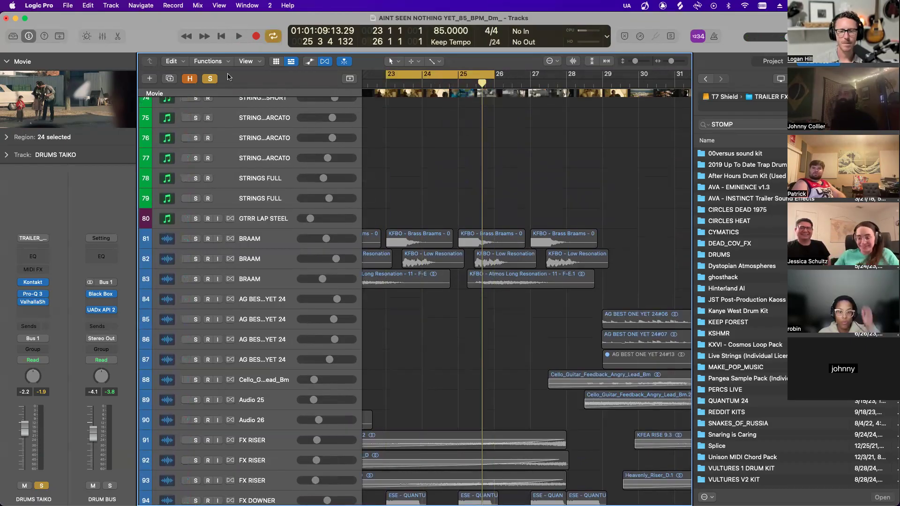
pyautogui.click(196, 238)
pyautogui.click(301, 239)
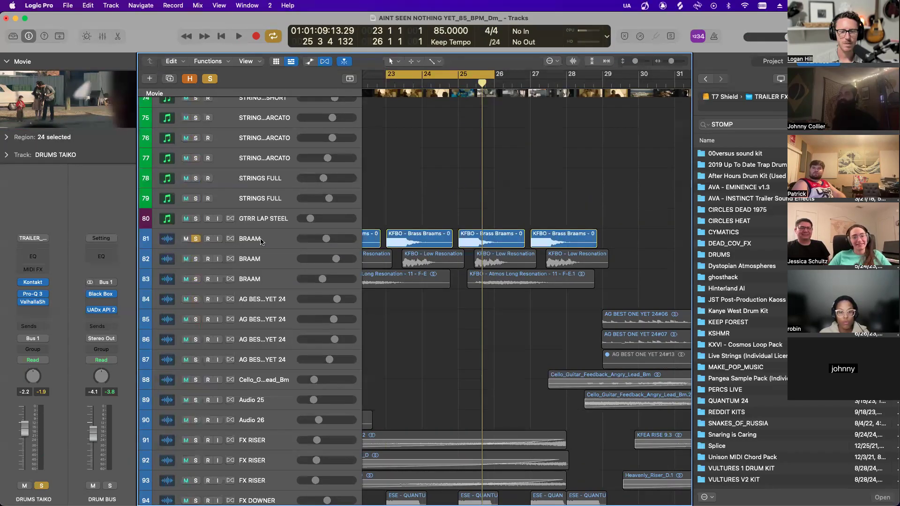
pyautogui.press('space')
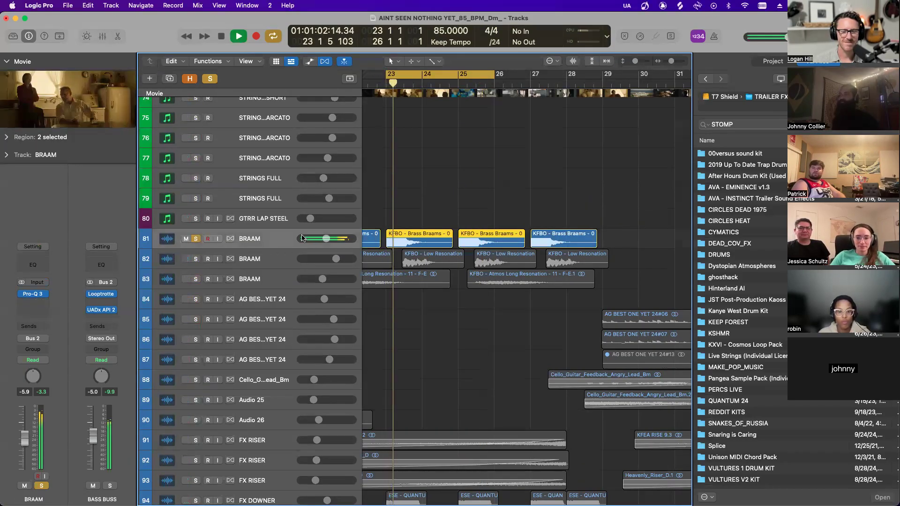
# - Clear all solos, solo only BRAAM track 81, play its brass hits from bar 23 and stop
pyautogui.press('space')
pyautogui.press('s')
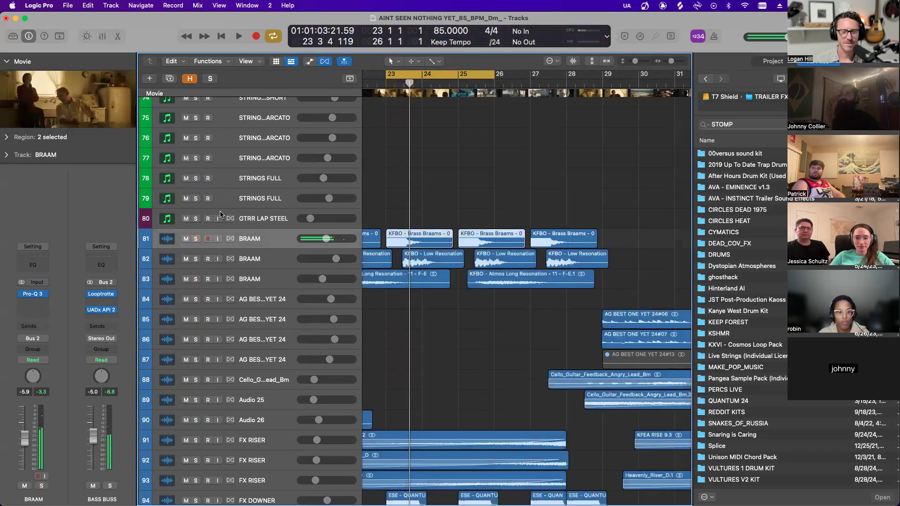
pyautogui.click(195, 239)
pyautogui.press('space')
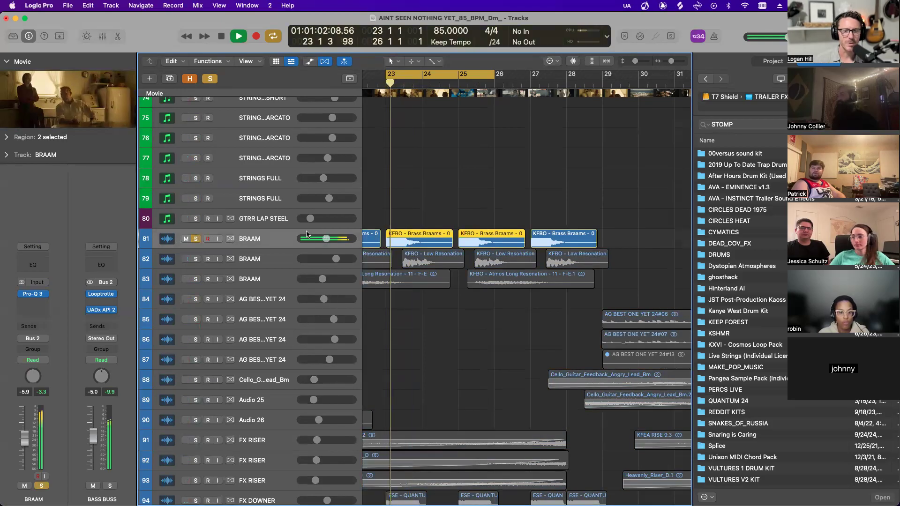
pyautogui.scroll(-3, 404, 235)
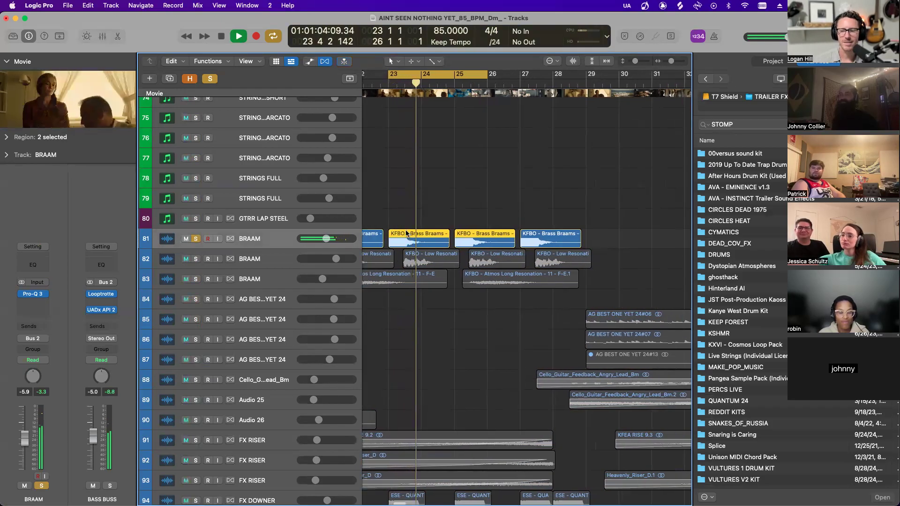
pyautogui.press('space')
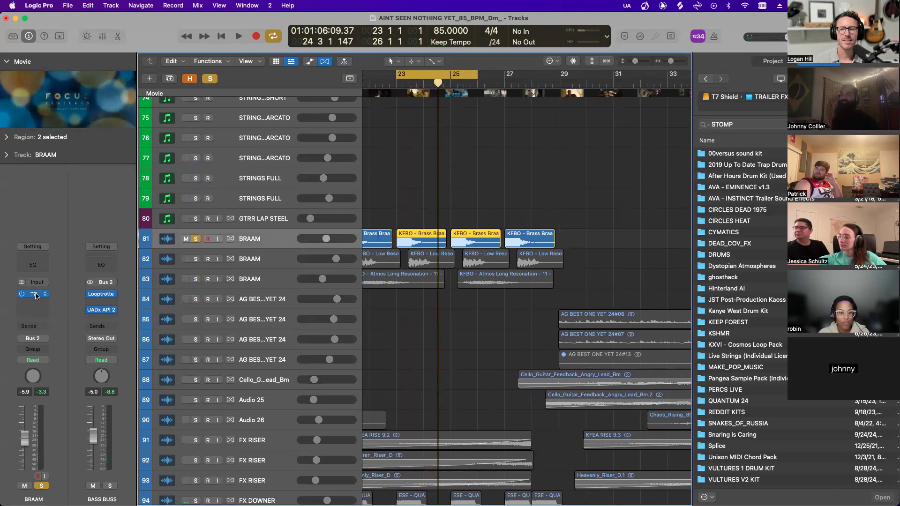
# - Open the Pro-Q 3 equalizer on BRAAM track 81, inspect its low-cut band and close the plug-in
pyautogui.press('v')
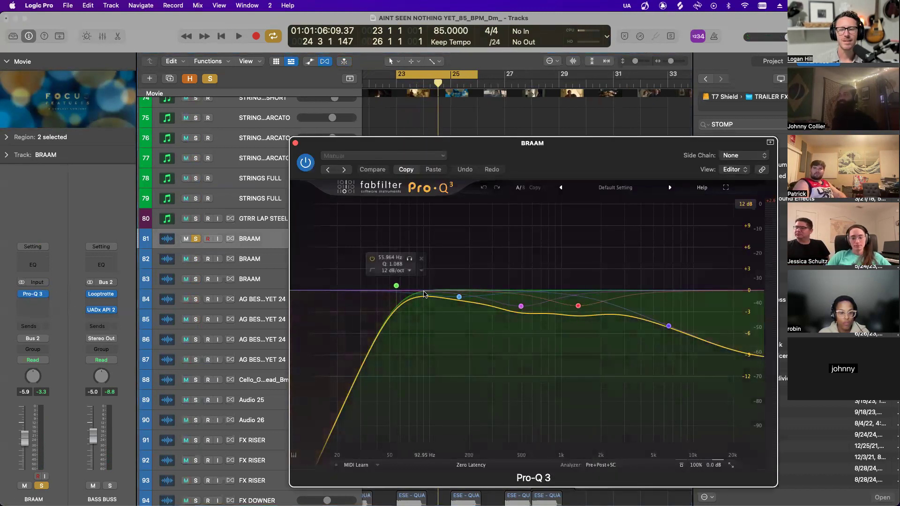
pyautogui.click(395, 287)
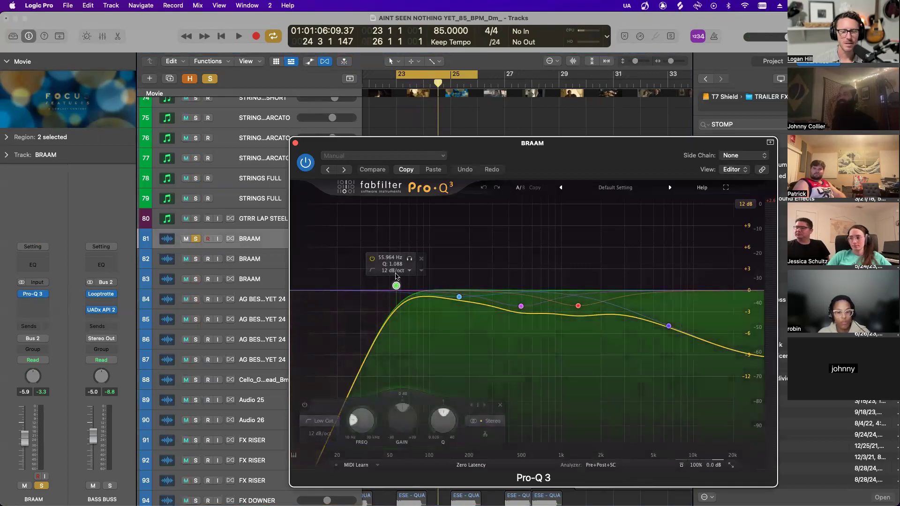
pyautogui.click(295, 143)
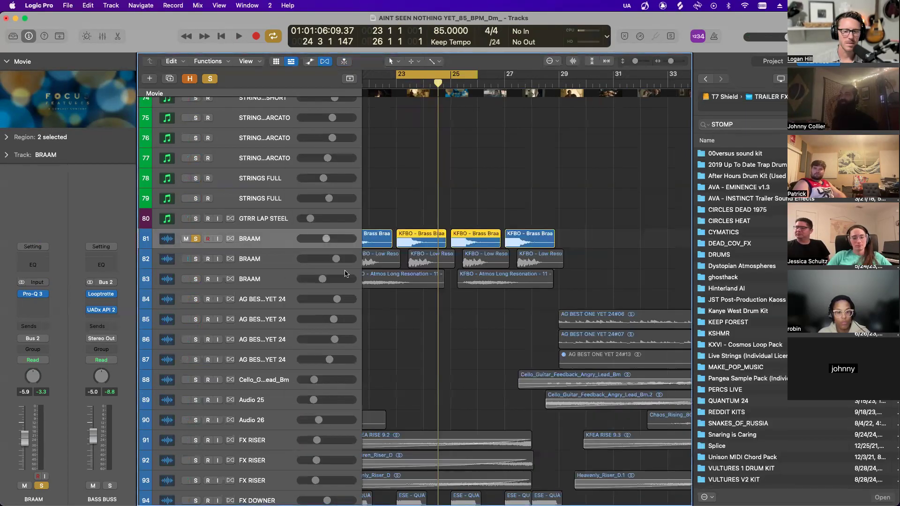
# - Select BRAAM track 82 and solo it together with BRAAM track 81
pyautogui.click(254, 260)
pyautogui.click(192, 259)
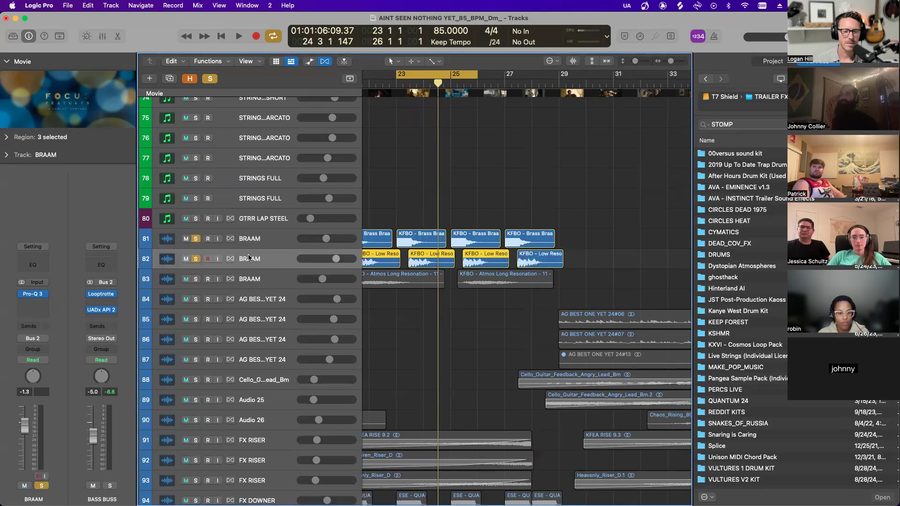
pyautogui.press('super+Right')
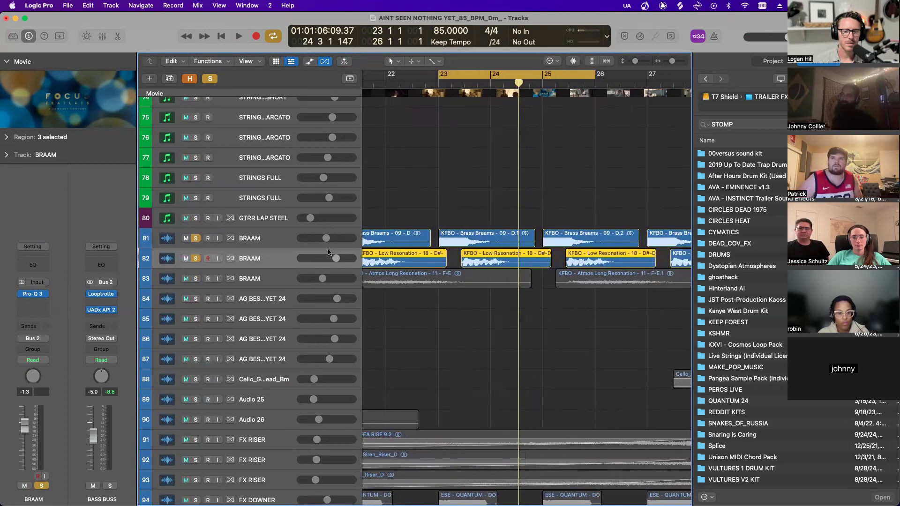
pyautogui.press('super+Down')
pyautogui.press('super+Down')
pyautogui.scroll(-5, 329, 252)
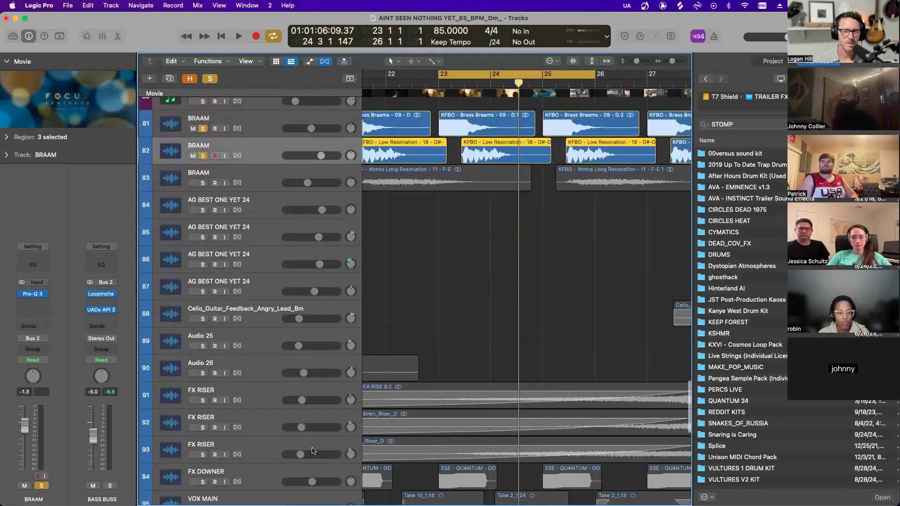
# - Select and solo FX DOWNER track 94 along with the two braams, play the section around bar 23 and stop
pyautogui.click(269, 469)
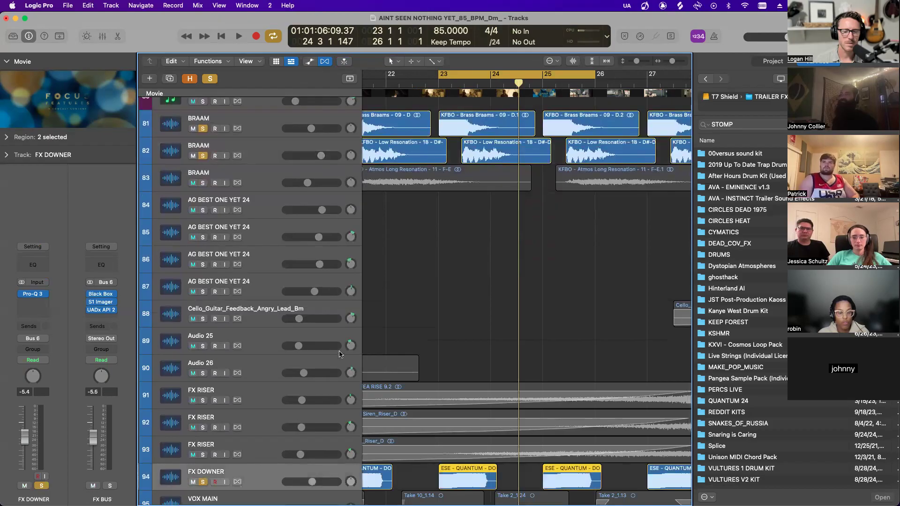
pyautogui.scroll(-3, 340, 353)
pyautogui.scroll(12, 336, 358)
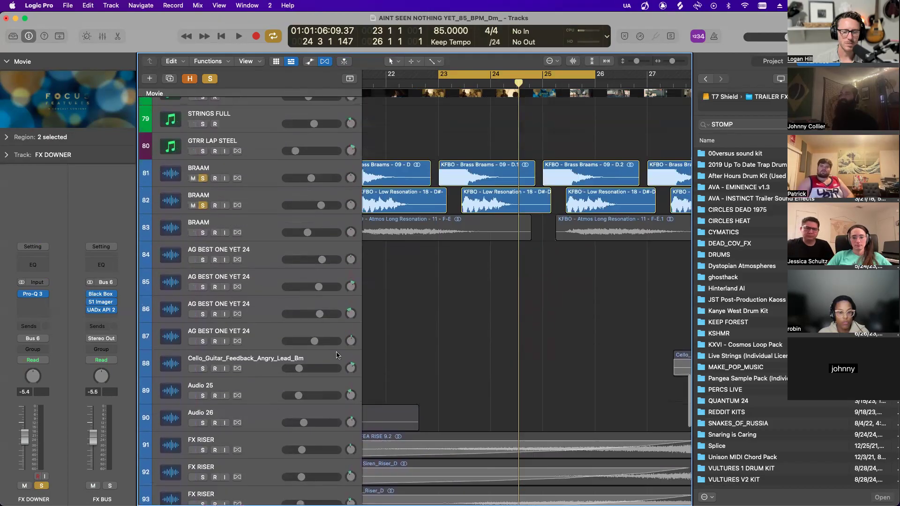
pyautogui.press('space')
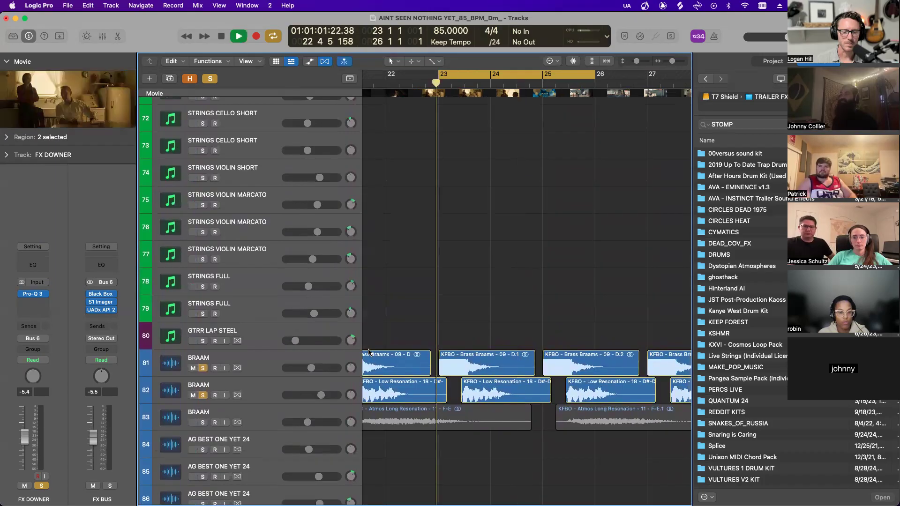
pyautogui.scroll(-2, 368, 352)
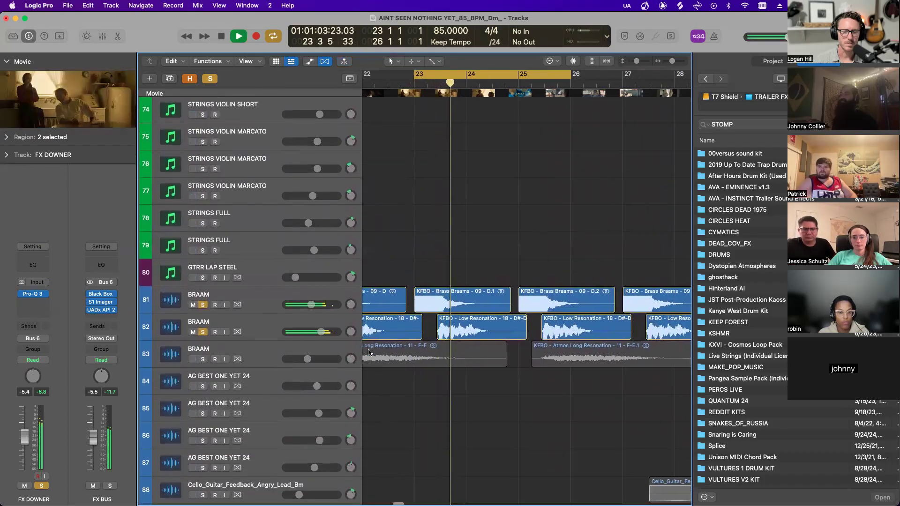
pyautogui.press('space')
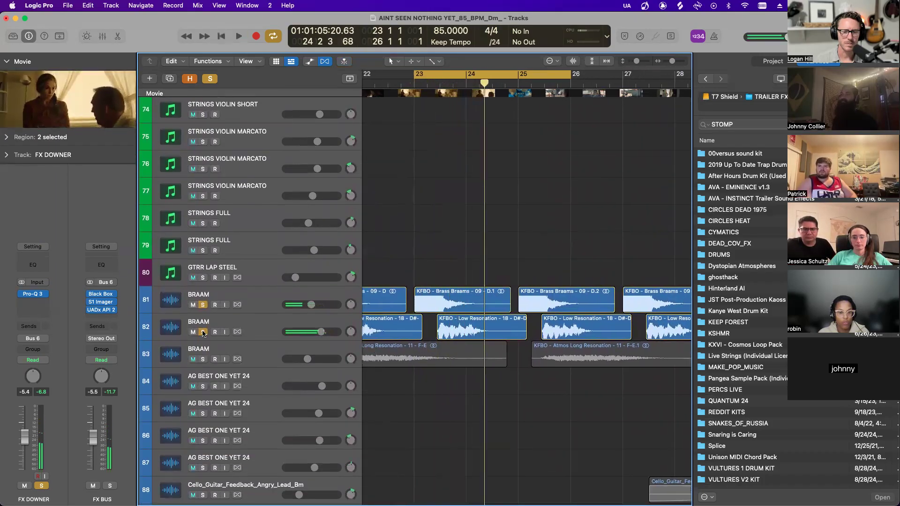
# - Clear all solos, select BRAAM track 81, examine its Pro-Q 3 curve and close the plug-in
pyautogui.click(202, 332)
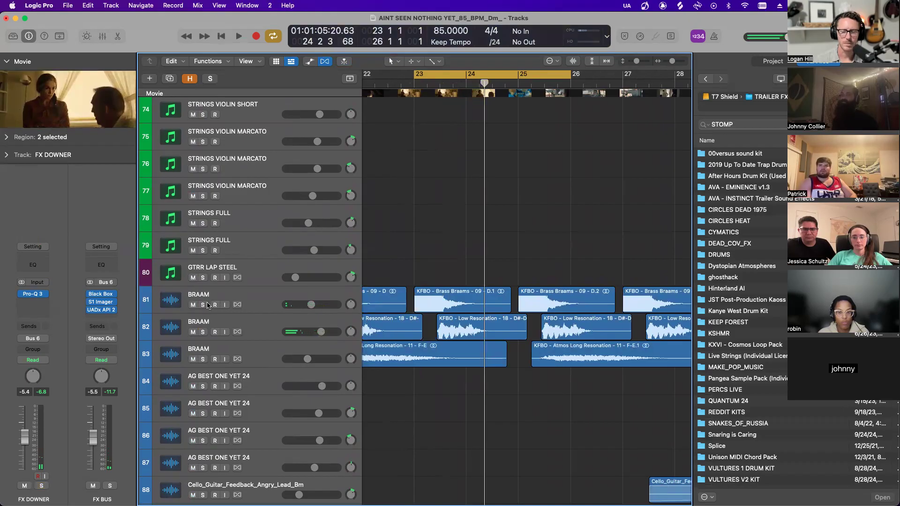
pyautogui.click(272, 296)
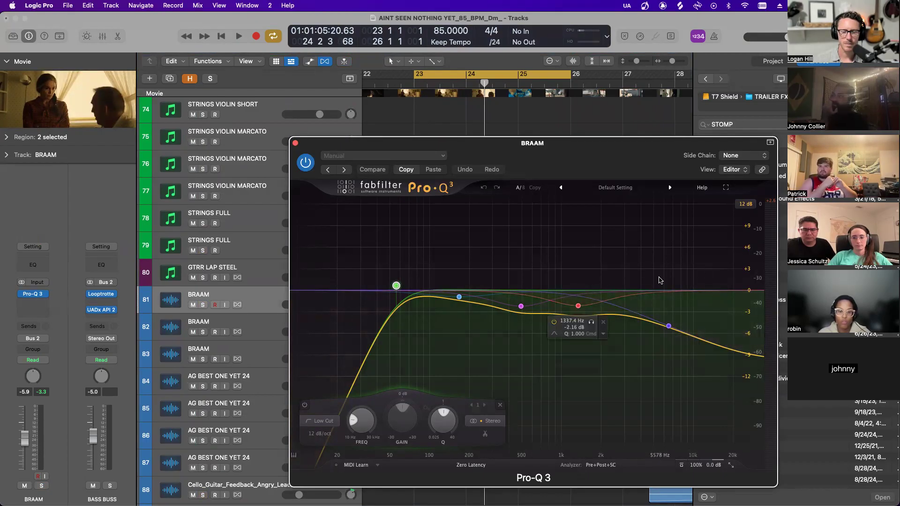
pyautogui.click(295, 143)
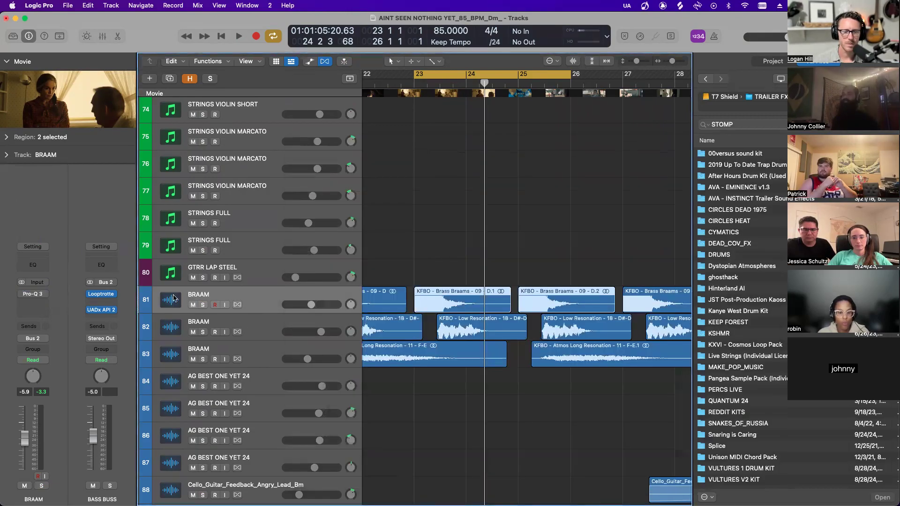
# - Solo BRAAM track 81, compare its hits from bar 23 with Pro-Q 3 bypassed and enabled, and stop playback
pyautogui.click(202, 305)
pyautogui.hotkey('shift', 'space')
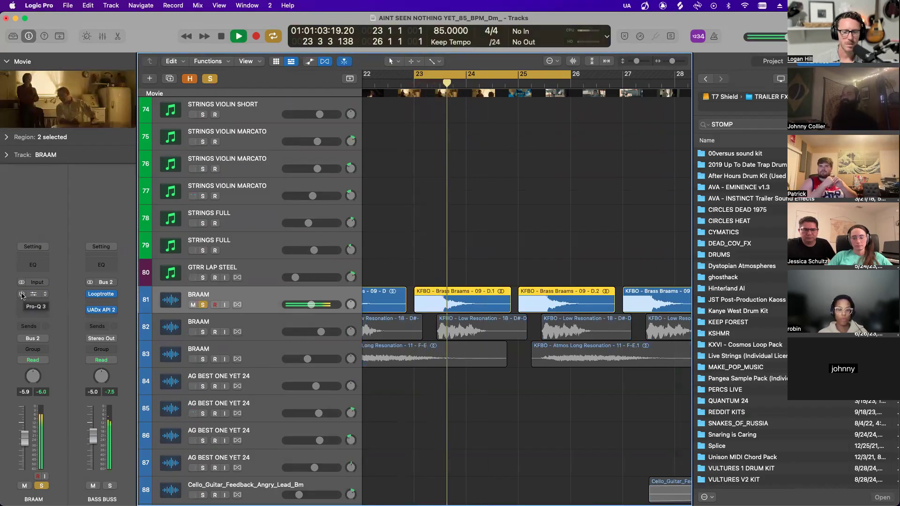
pyautogui.press('space')
pyautogui.hotkey('shift', 'space')
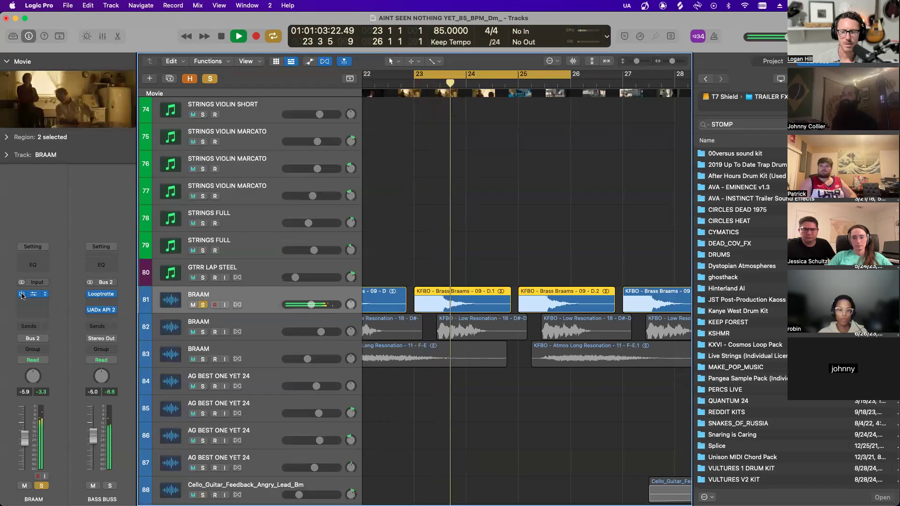
pyautogui.press('space')
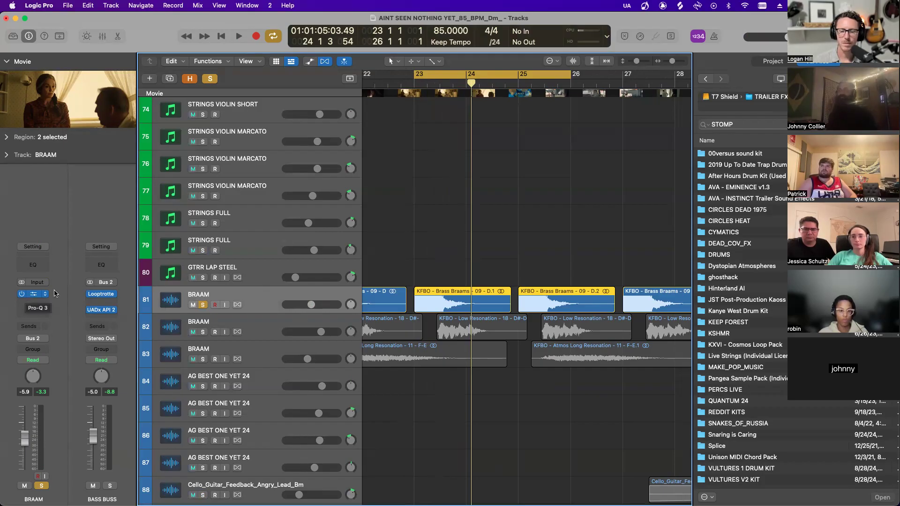
# - Select and solo only BRAAM track 82, play its low resonation hits and stop
pyautogui.scroll(-3, 479, 268)
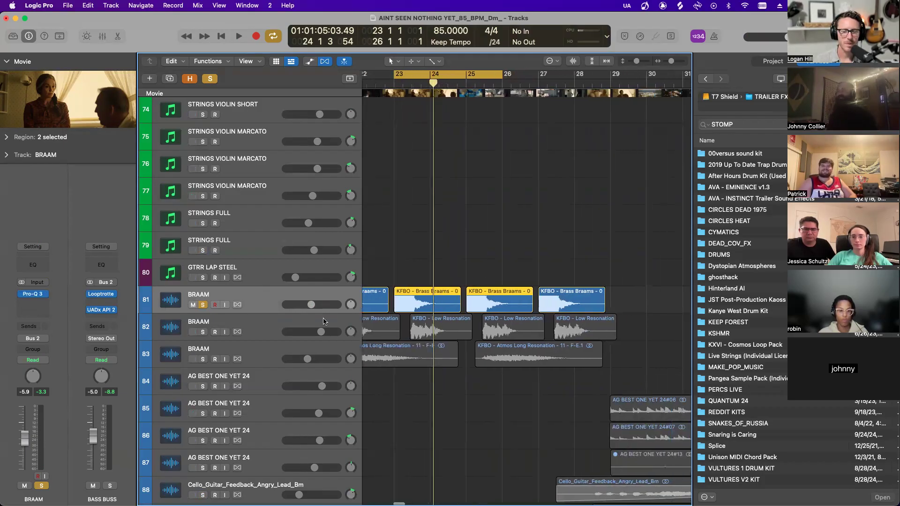
pyautogui.click(264, 321)
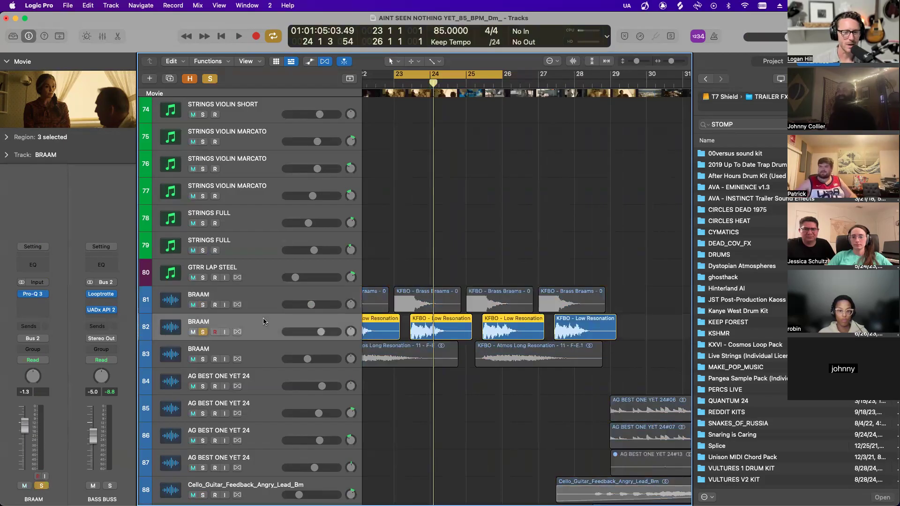
pyautogui.press(',')
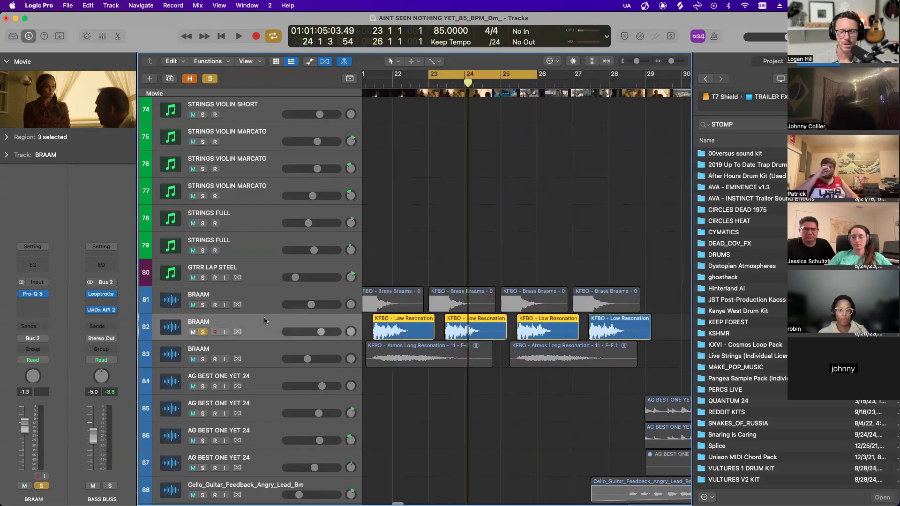
pyautogui.press('space')
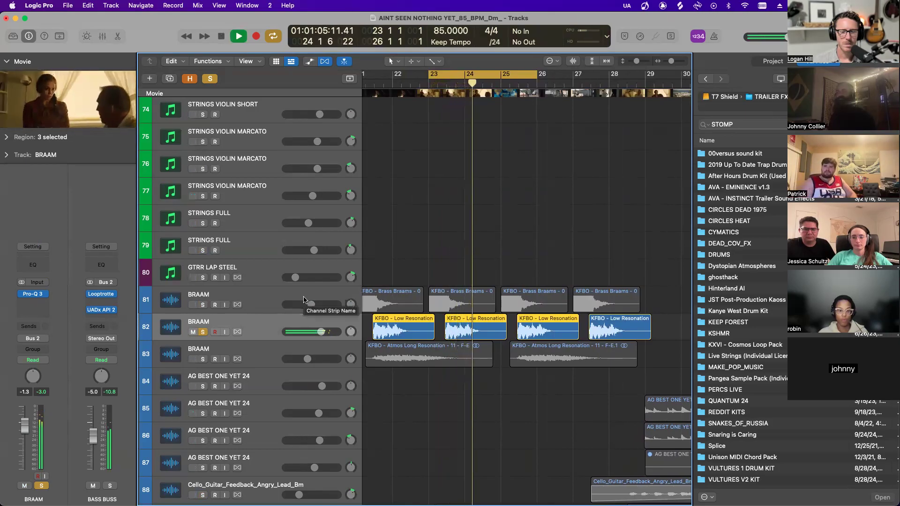
pyautogui.press('space')
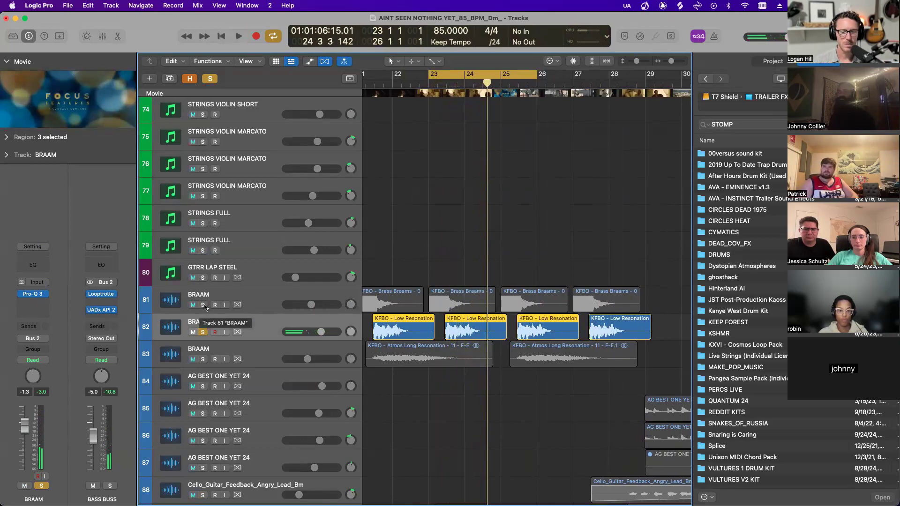
# - Solo BRAAM track 81 along with track 82, play both braams together and stop
pyautogui.click(203, 304)
pyautogui.press('space')
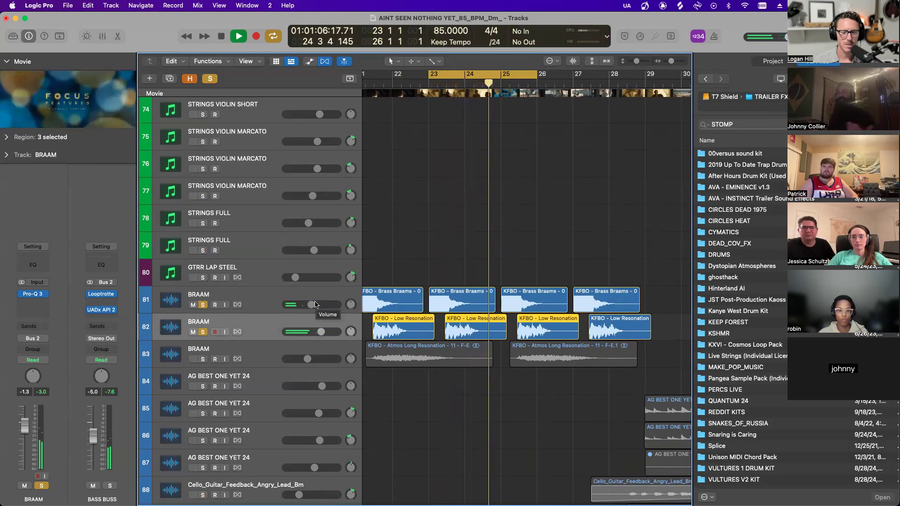
pyautogui.press('space')
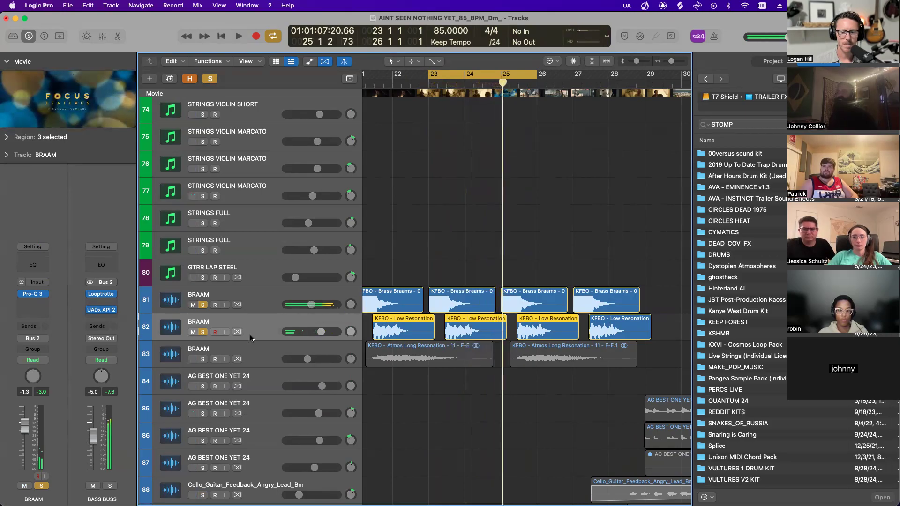
# - Play the braams with BRAAM track 82's solo removed, stop playback and restore its solo
pyautogui.press('space')
pyautogui.click(203, 331)
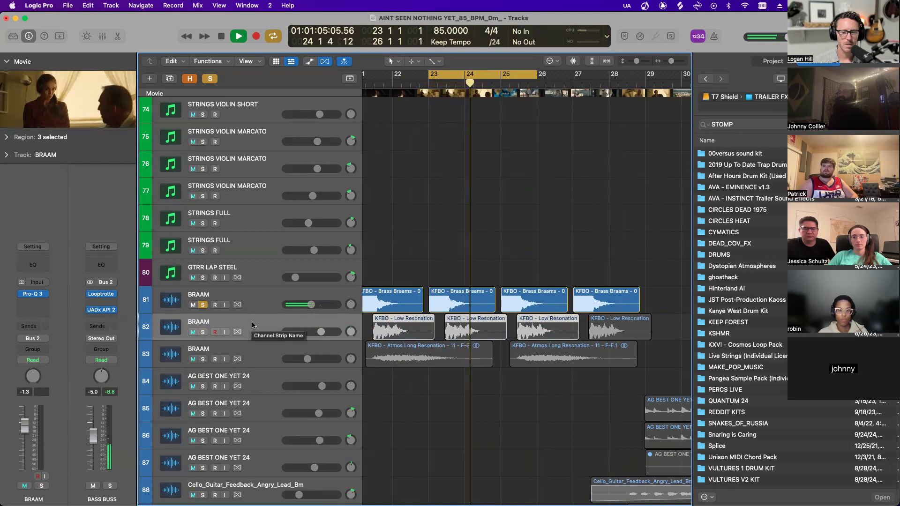
pyautogui.press('space')
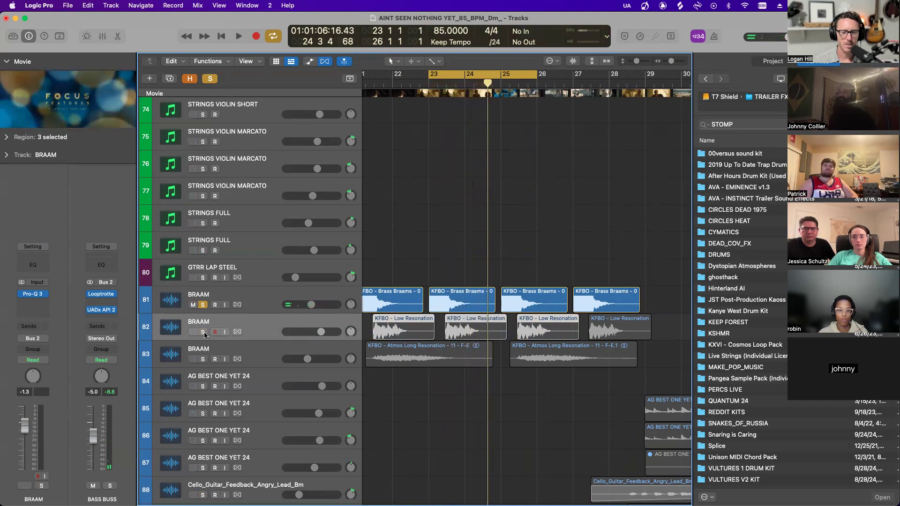
pyautogui.click(203, 332)
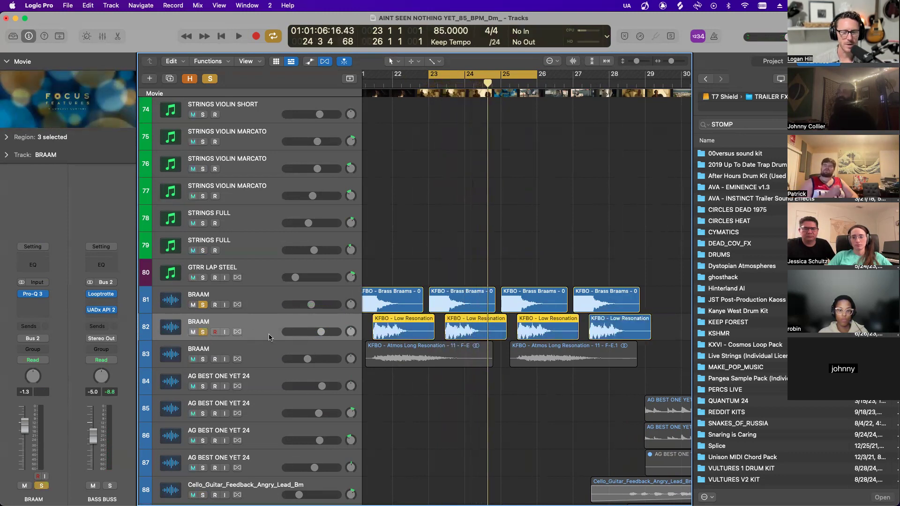
# - Search the TRAILER FX folder for "braam" in place of the previous search term
pyautogui.scroll(-1, 276, 337)
pyautogui.scroll(3, 288, 338)
pyautogui.hscroll(2, 289, 337)
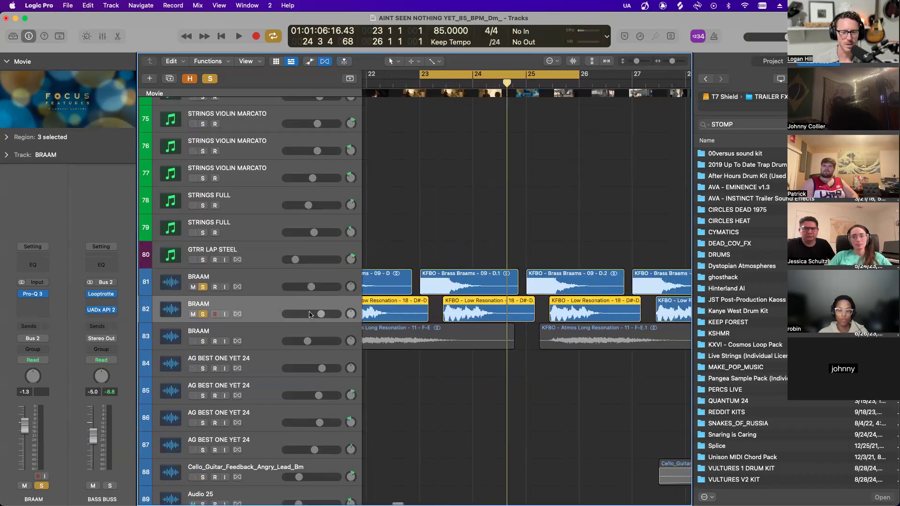
pyautogui.doubleClick(735, 323)
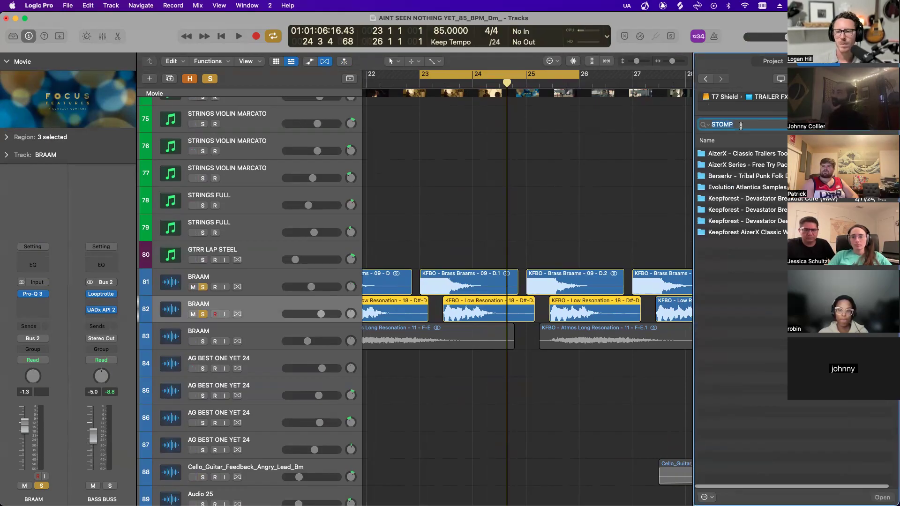
pyautogui.write('brsaam')
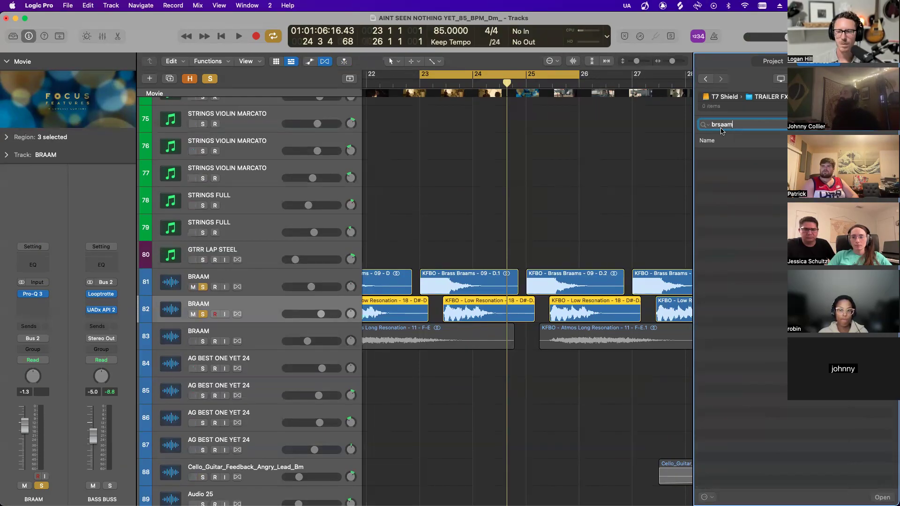
pyautogui.press('BackSpace')
pyautogui.press('BackSpace')
pyautogui.press('BackSpace')
pyautogui.press('BackSpace')
pyautogui.write('aam')
# - Preview several KFBO Devastator Braams samples from the search results and stop the preview
pyautogui.click(719, 189)
pyautogui.scroll(-2, 549, 270)
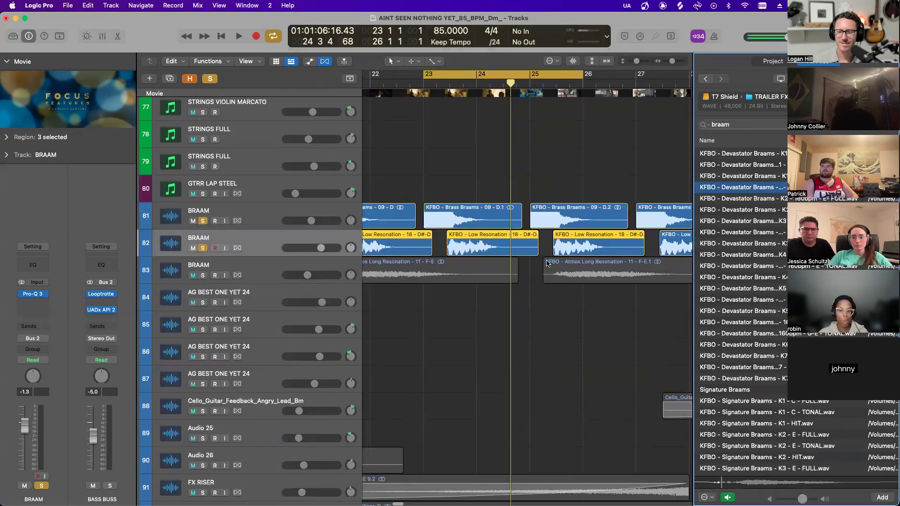
pyautogui.scroll(4, 621, 218)
pyautogui.scroll(-5, 750, 204)
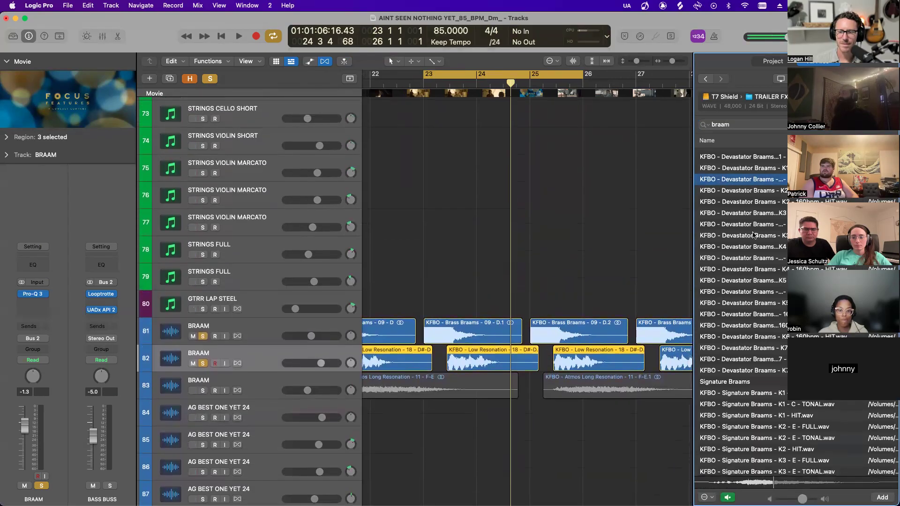
pyautogui.click(736, 228)
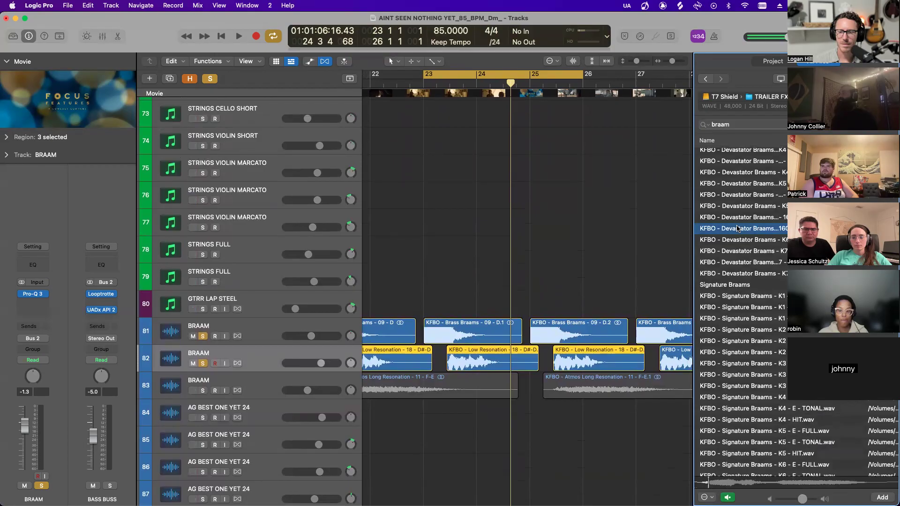
pyautogui.scroll(-10, 738, 228)
pyautogui.click(739, 229)
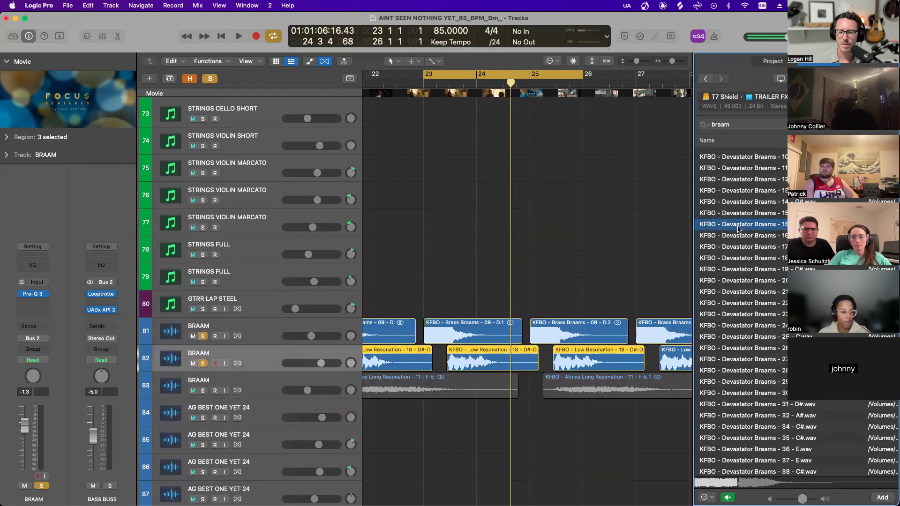
pyautogui.click(572, 194)
pyautogui.click(755, 225)
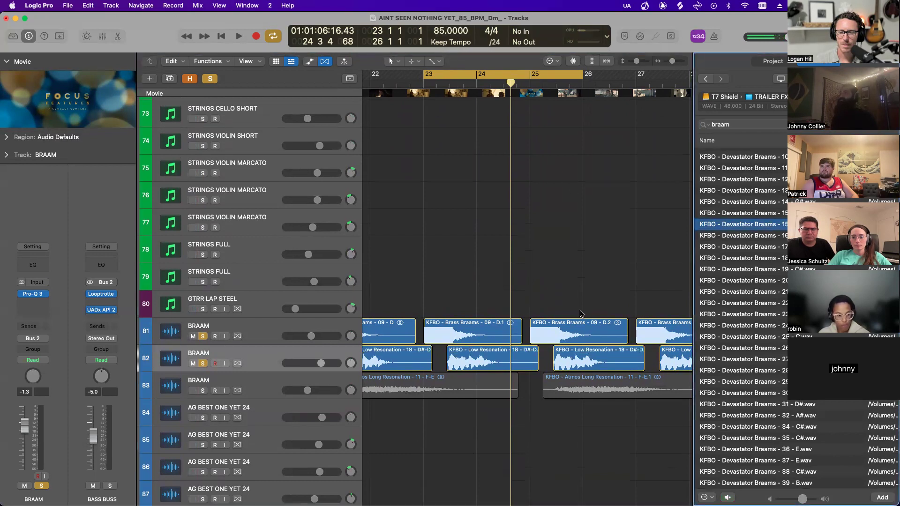
# - Remove the solo from BRAAM tracks 81 and 82
pyautogui.scroll(2, 755, 213)
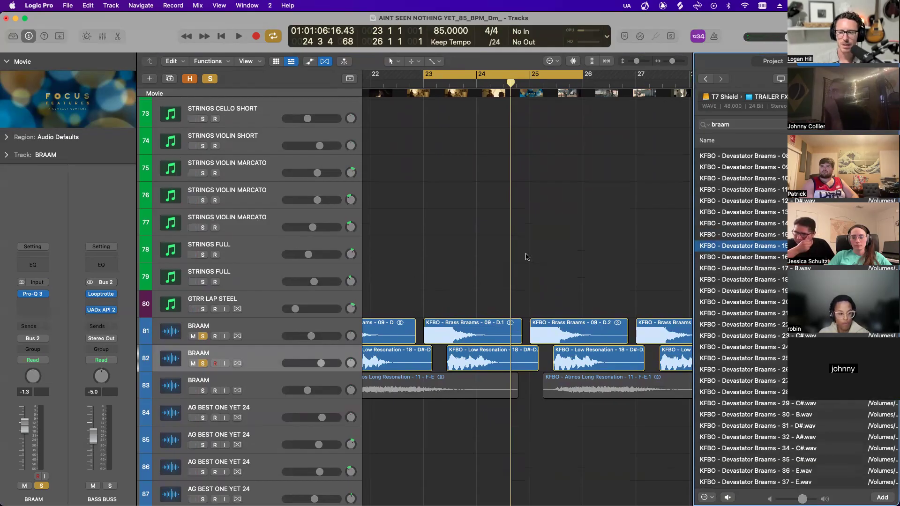
pyautogui.hscroll(2, 526, 281)
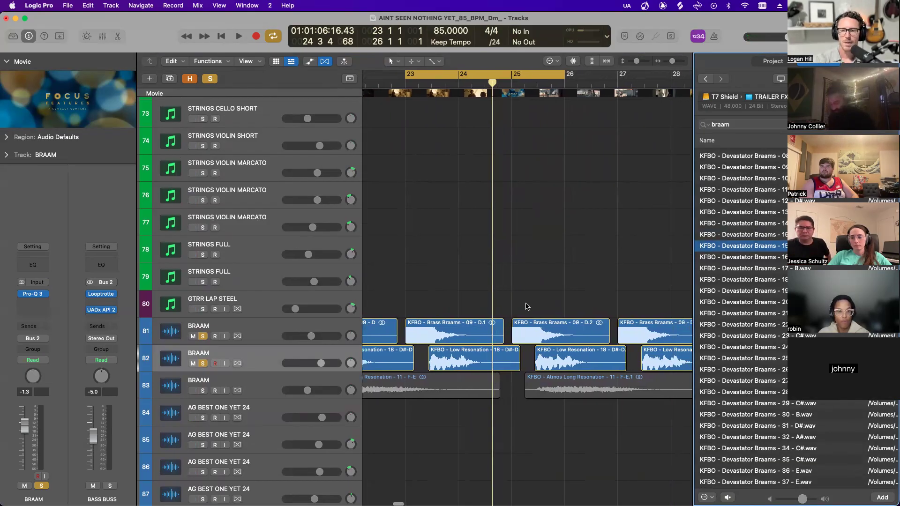
pyautogui.press('super+Left')
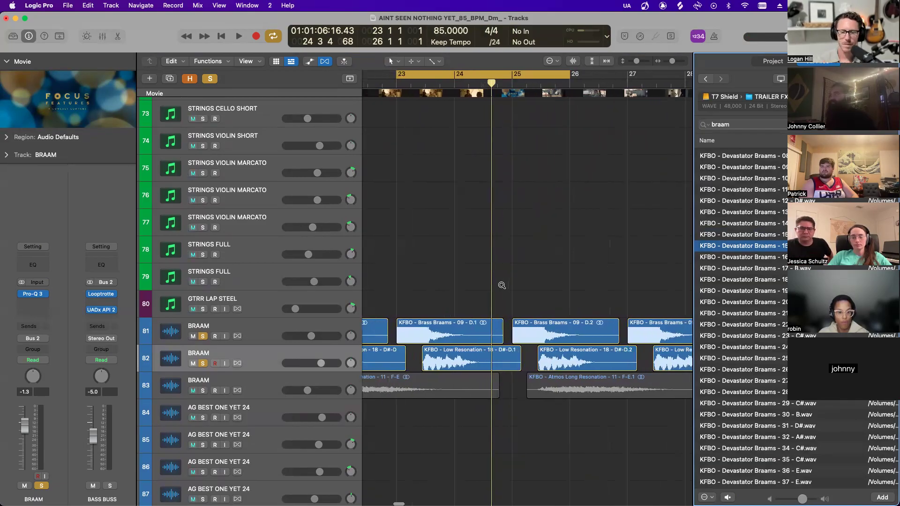
pyautogui.press('super+Up')
pyautogui.scroll(-4, 500, 286)
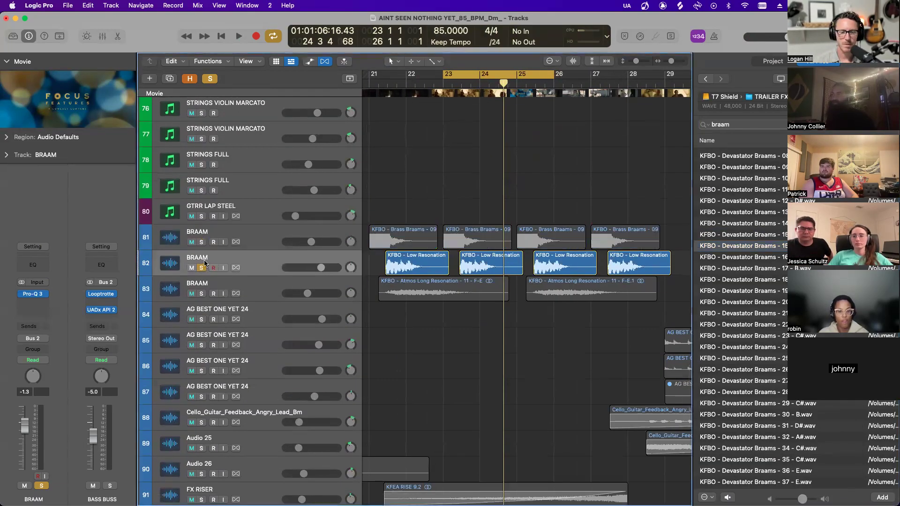
pyautogui.click(202, 242)
pyautogui.scroll(-6, 398, 269)
pyautogui.scroll(-2, 397, 269)
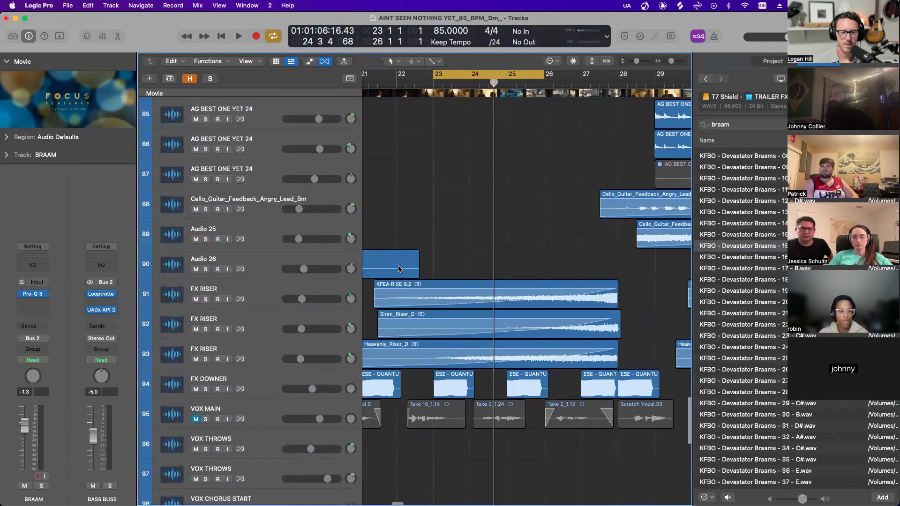
# - Solo FX DOWNER track 94, play it briefly, stop playback and remove its solo
pyautogui.scroll(2, 398, 269)
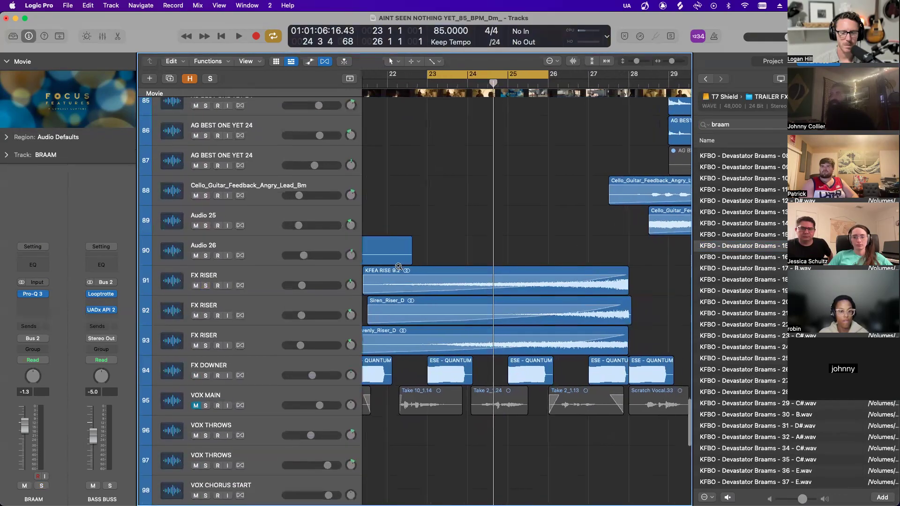
pyautogui.click(206, 376)
pyautogui.press('space')
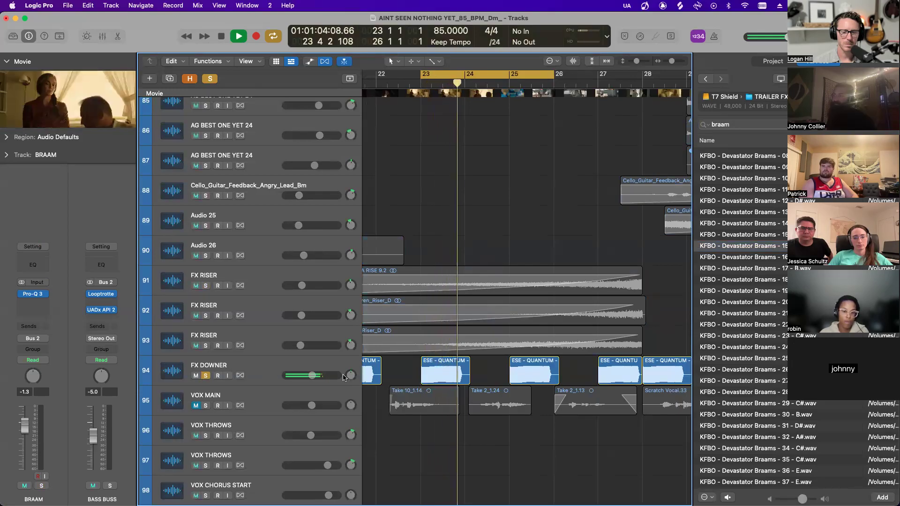
pyautogui.press('space')
pyautogui.click(206, 376)
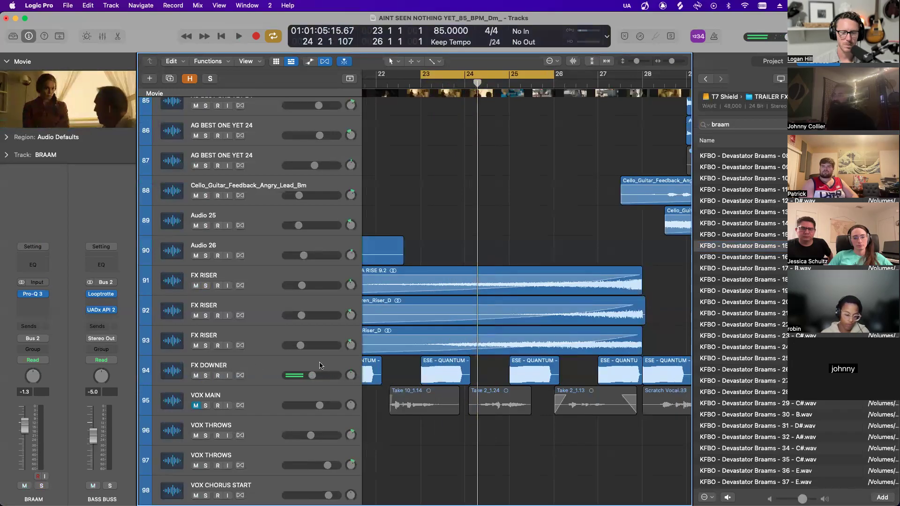
# - Solo FX RISER tracks 91 to 93, set the cycle range from about bar 24 to bar 29 and play the risers
pyautogui.hscroll(3, 321, 365)
pyautogui.hscroll(-1, 294, 347)
pyautogui.moveTo(204, 346); pyautogui.dragTo(209, 280)
pyautogui.moveTo(435, 76); pyautogui.dragTo(594, 86)
pyautogui.press('space')
pyautogui.moveTo(524, 76); pyautogui.dragTo(411, 148)
pyautogui.hscroll(3, 475, 144)
pyautogui.scroll(3, 474, 146)
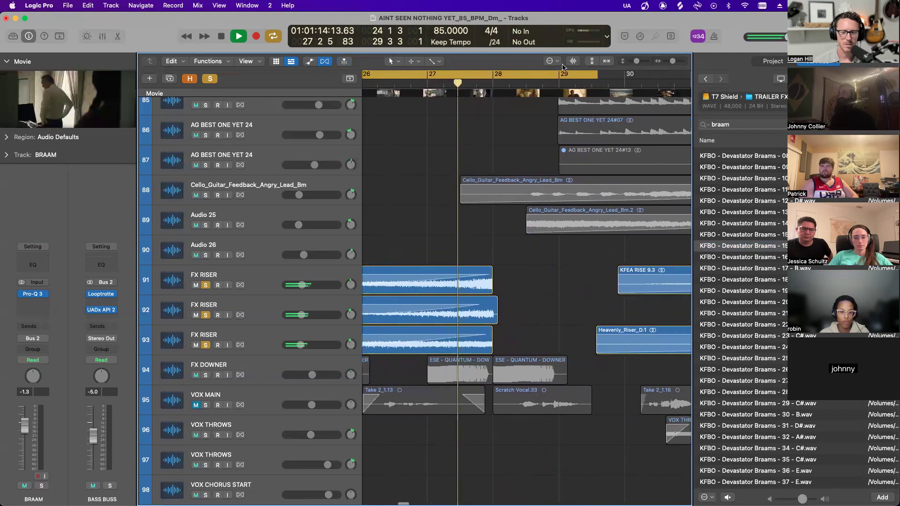
# - Turn off cycle mode, let the risers play past their end, then stop playback and clear all solos
pyautogui.click(552, 77)
pyautogui.scroll(-3, 552, 79)
pyautogui.hscroll(3, 552, 80)
pyautogui.scroll(-2, 552, 79)
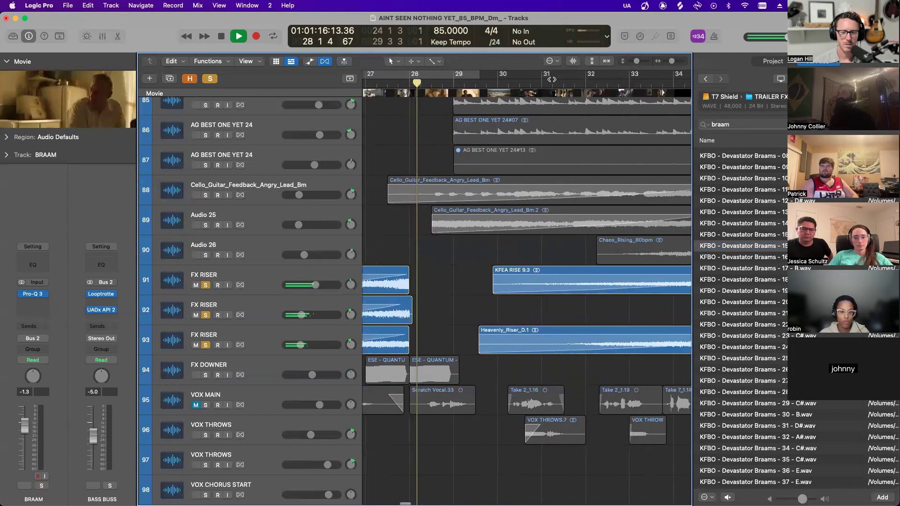
pyautogui.press('space')
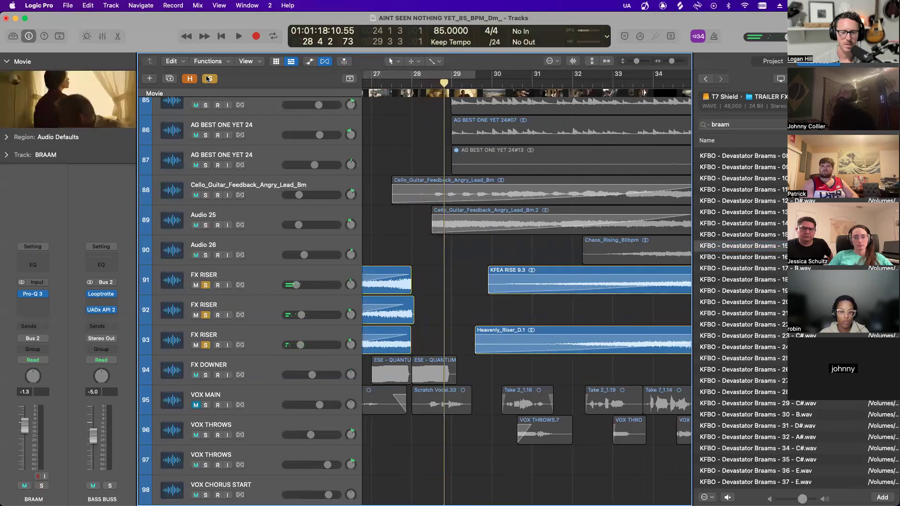
pyautogui.click(215, 79)
# - Examine the FX RISER regions on tracks 91 to 93 and their fade-ins between bars 21 and 29
pyautogui.hscroll(-5, 443, 139)
pyautogui.scroll(-3, 443, 140)
pyautogui.scroll(-4, 443, 140)
pyautogui.scroll(10, 442, 142)
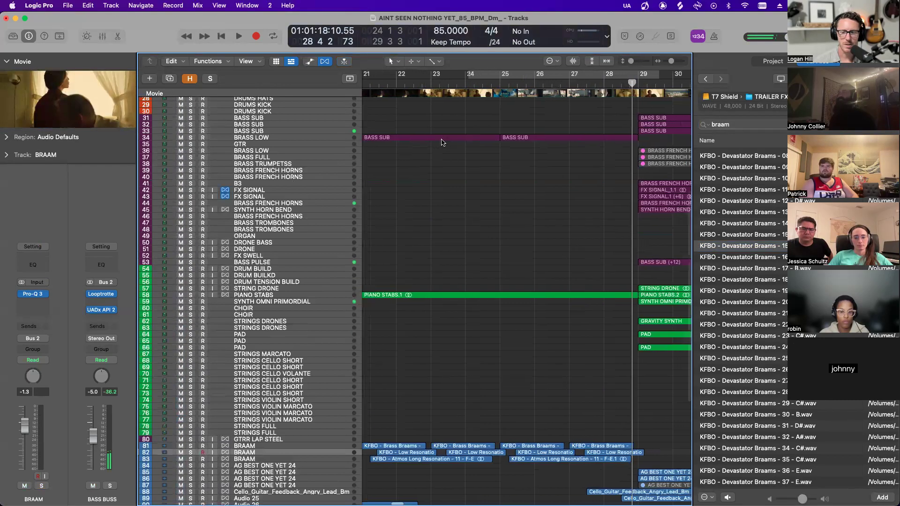
pyautogui.scroll(-8, 442, 143)
pyautogui.scroll(2, 442, 140)
pyautogui.scroll(5, 442, 141)
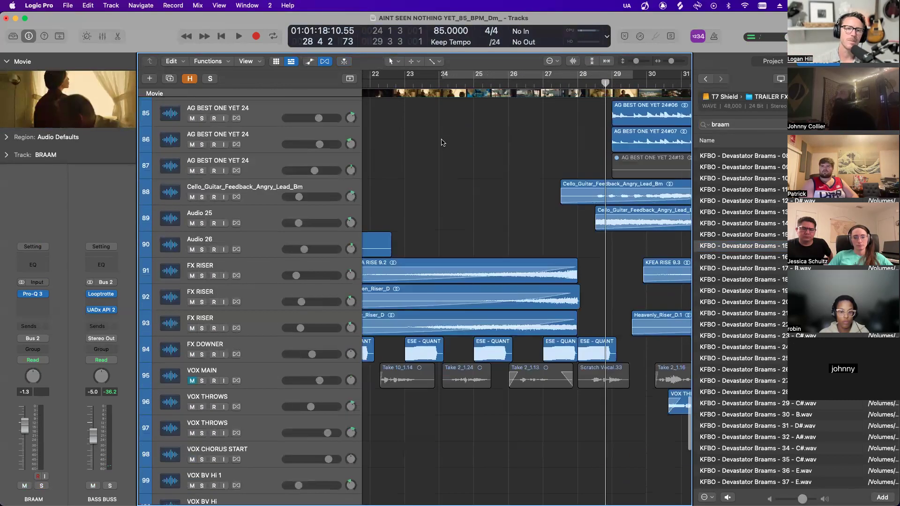
pyautogui.scroll(3, 533, 287)
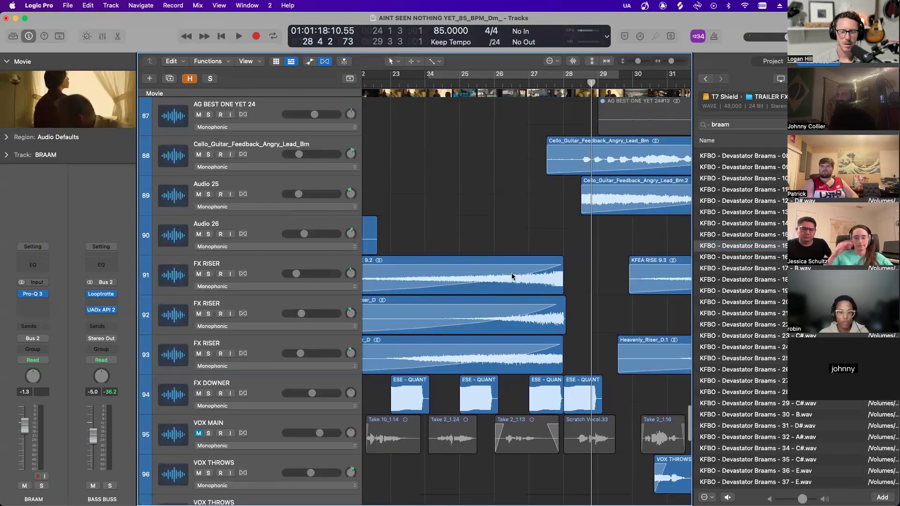
pyautogui.scroll(-2, 502, 277)
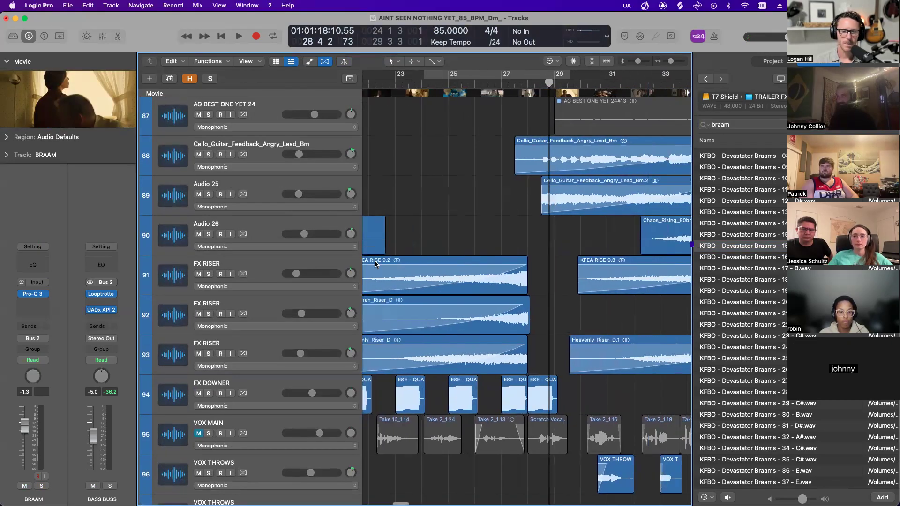
pyautogui.scroll(-2, 485, 270)
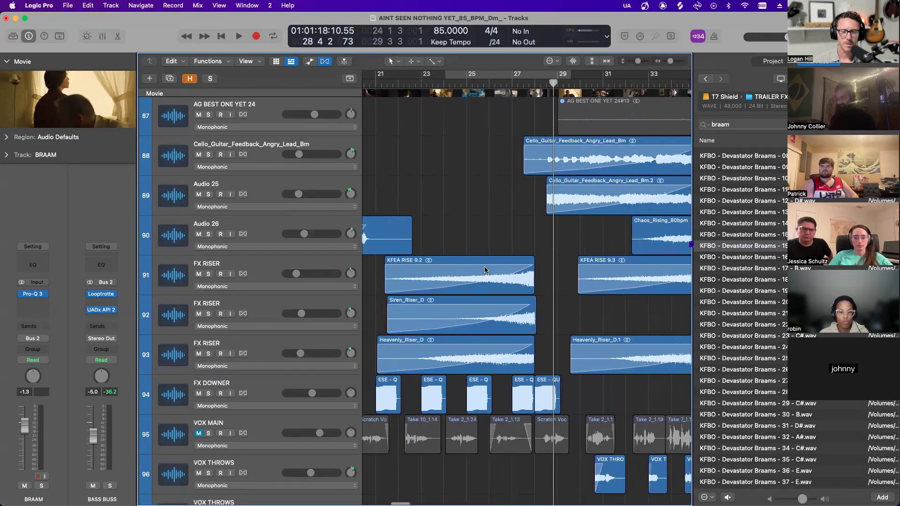
# - Show track automation, examine the volume curves on the FX RISER tracks through bar 45, and hide automation again
pyautogui.press('a')
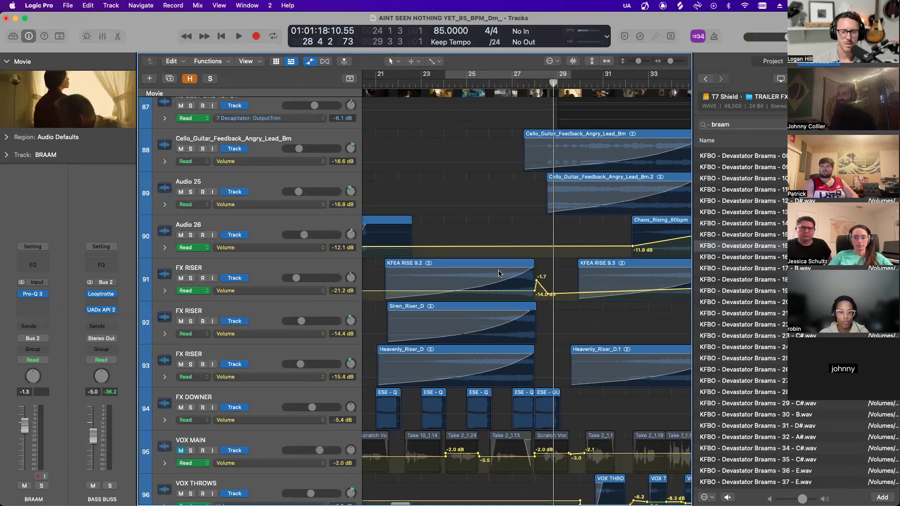
pyautogui.hscroll(6, 500, 274)
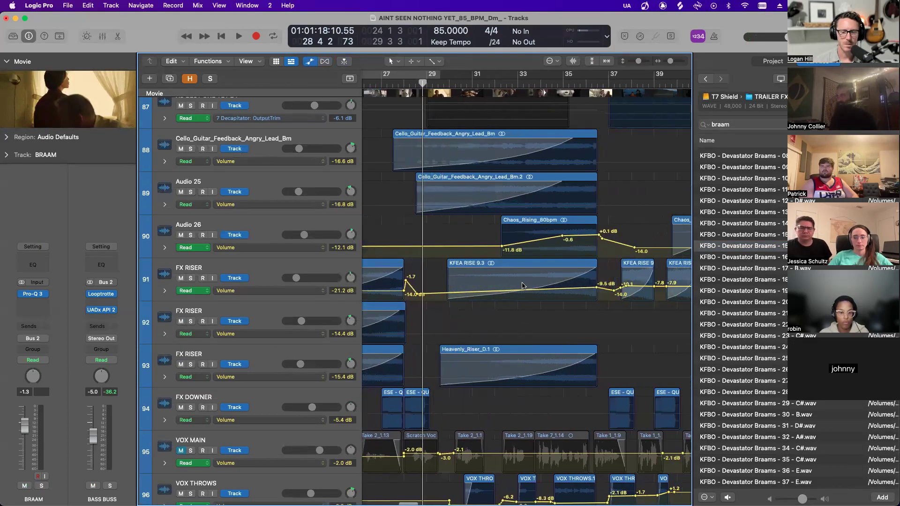
pyautogui.hscroll(8, 523, 285)
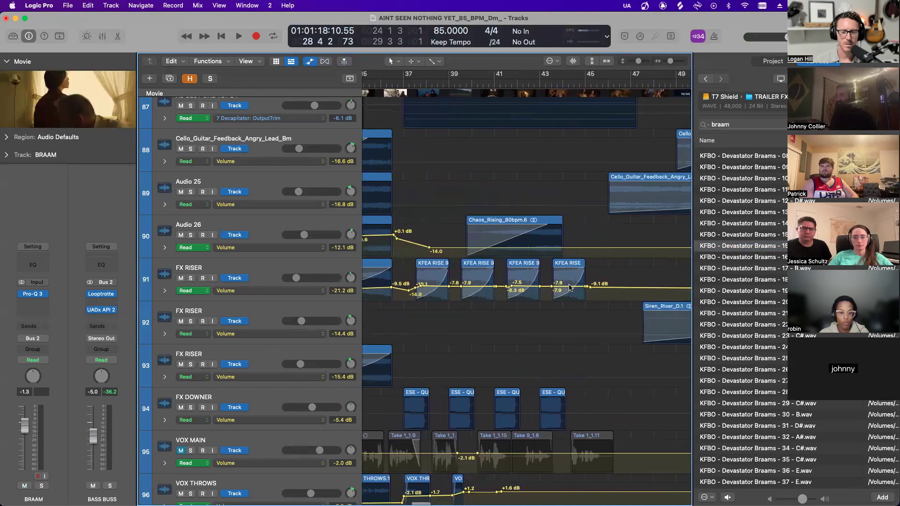
pyautogui.hscroll(9, 568, 287)
pyautogui.press('a')
# - Examine how the braams, risers and downers are placed across the sections between bars 21 and 45
pyautogui.hscroll(-8, 569, 288)
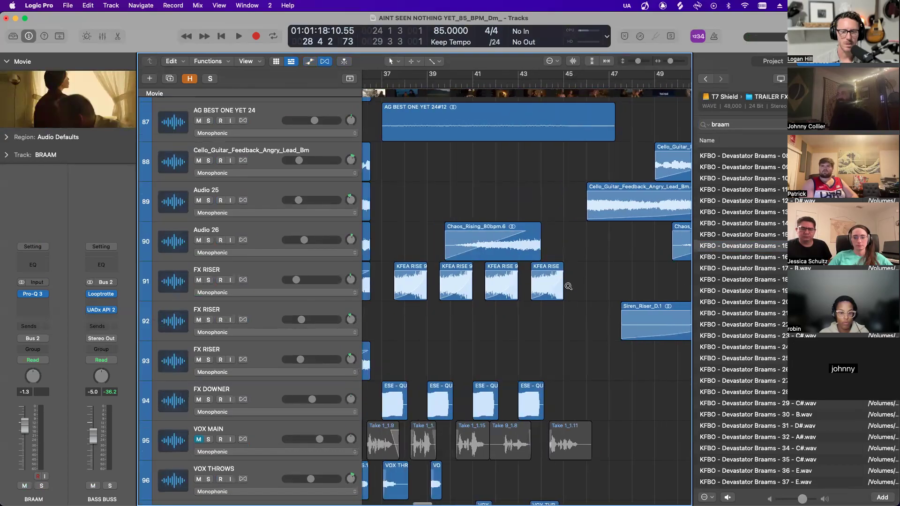
pyautogui.keyDown('ctrl'); pyautogui.keyDown('alt'); pyautogui.click(568, 285); pyautogui.keyUp('alt'); pyautogui.keyUp('ctrl')
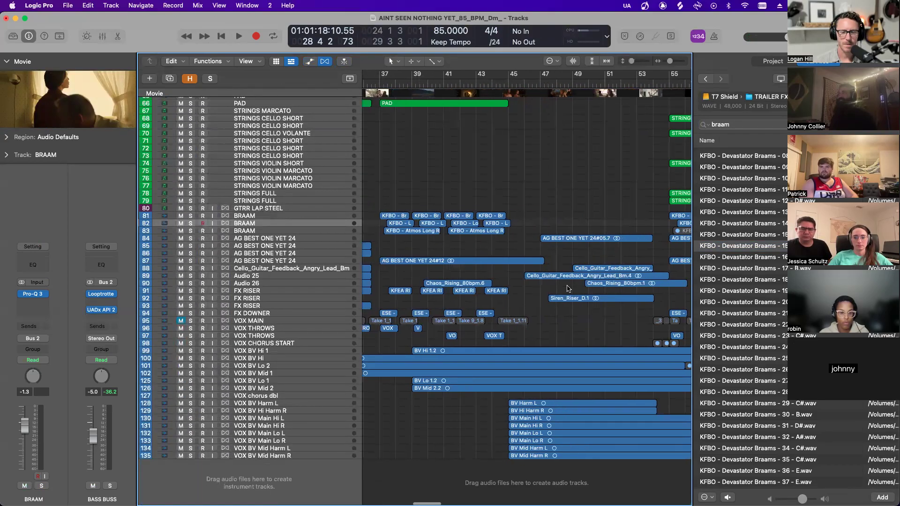
pyautogui.hscroll(-10, 568, 288)
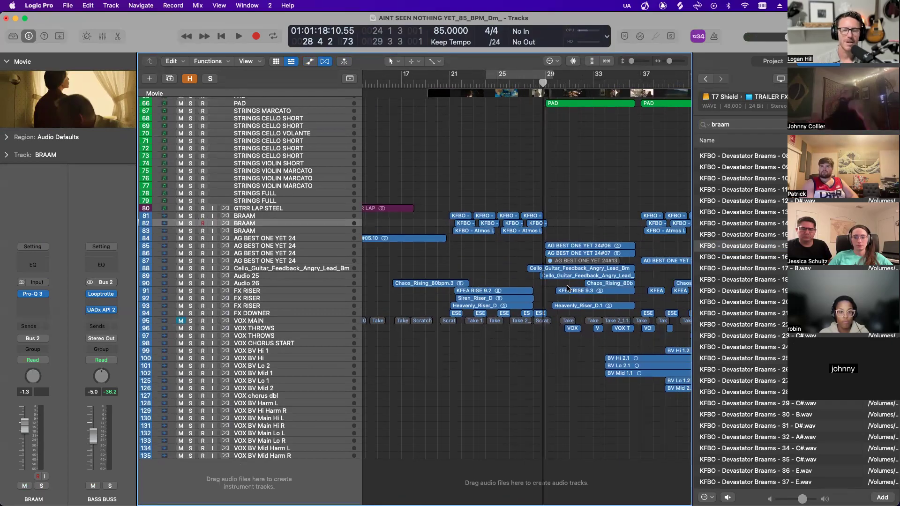
pyautogui.press('super+Down')
pyautogui.press('super+Down')
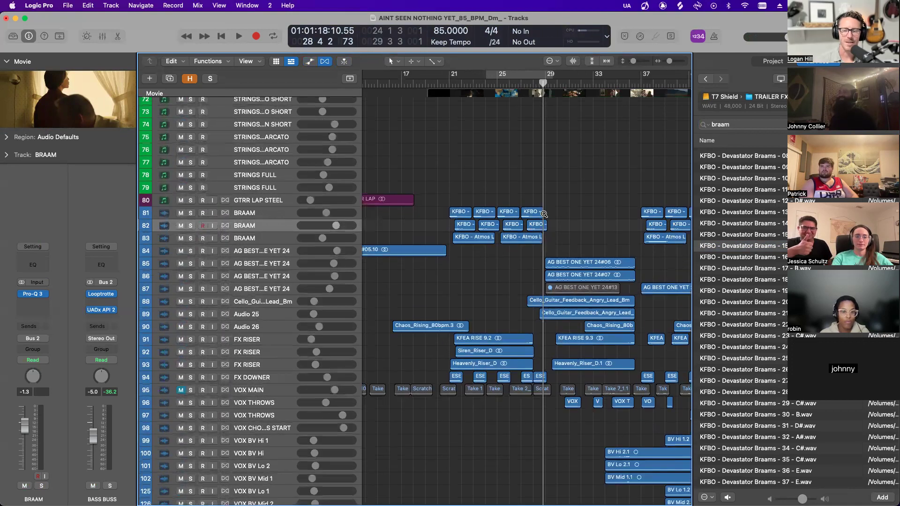
pyautogui.scroll(-3, 540, 228)
pyautogui.hscroll(2, 540, 229)
pyautogui.press('super+Down')
pyautogui.hscroll(3, 540, 228)
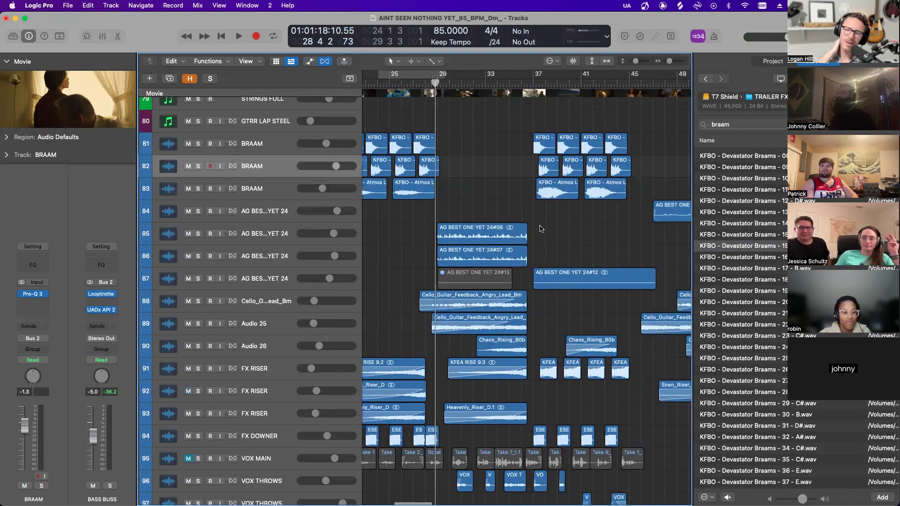
pyautogui.press('cmd+Right')
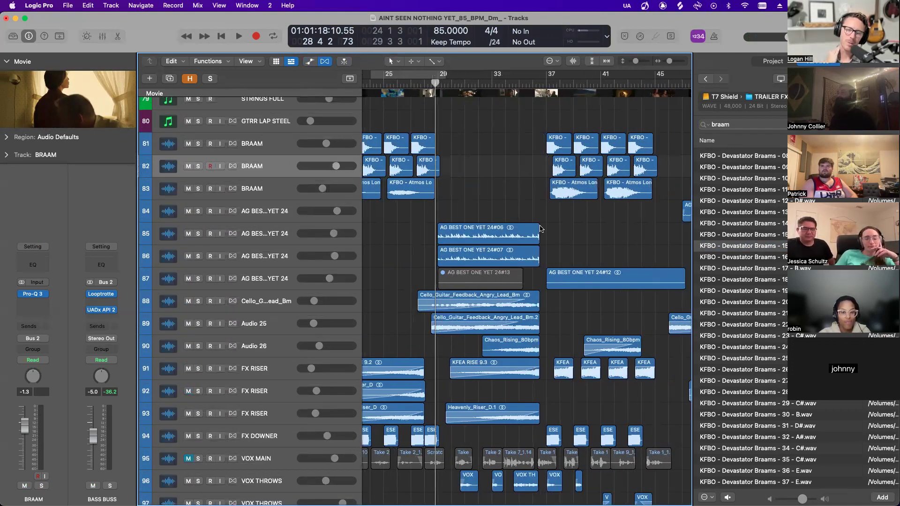
pyautogui.hscroll(1, 540, 228)
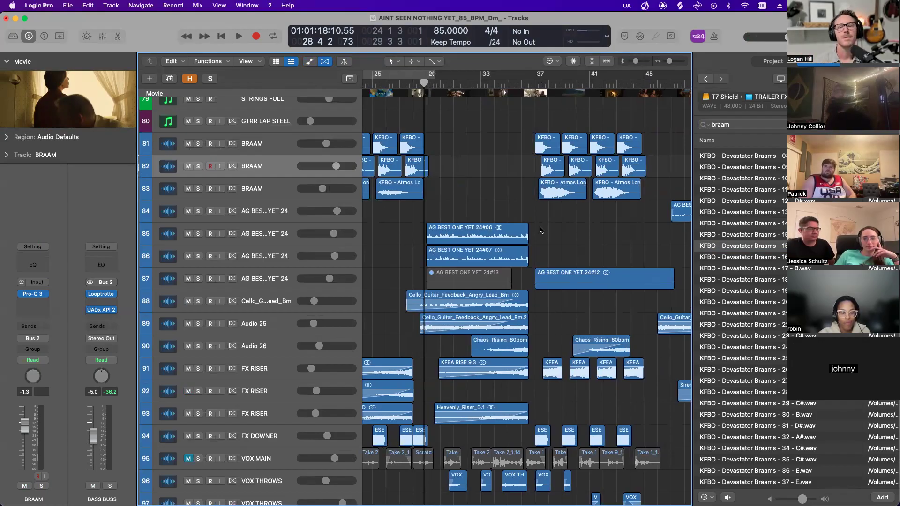
pyautogui.hscroll(1, 543, 196)
pyautogui.hscroll(2, 567, 144)
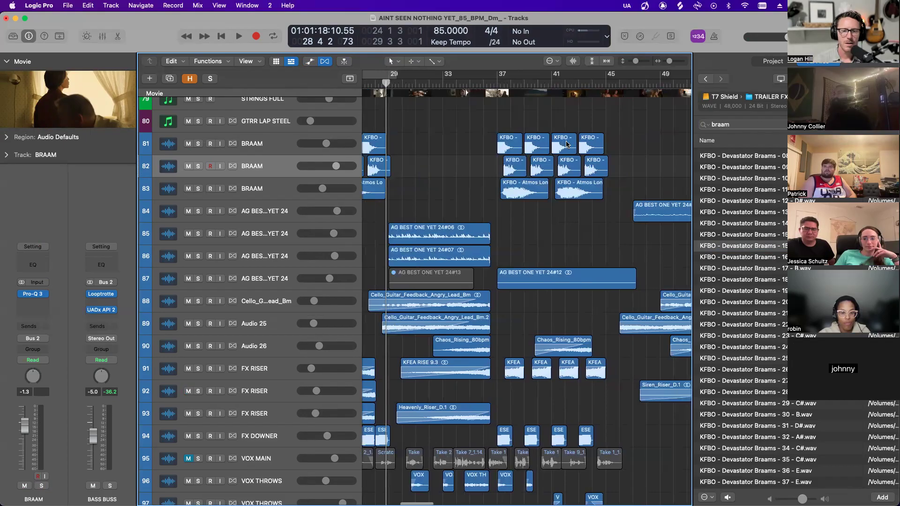
# - Examine the wider arrangement of brass, strings, braams and effects from bar 37 to about bar 69
pyautogui.press('super+Left')
pyautogui.press('super+Left')
pyautogui.press('super+Left')
pyautogui.press('super+Left')
pyautogui.press('super+Up')
pyautogui.press('super+Up')
pyautogui.press('super+Up')
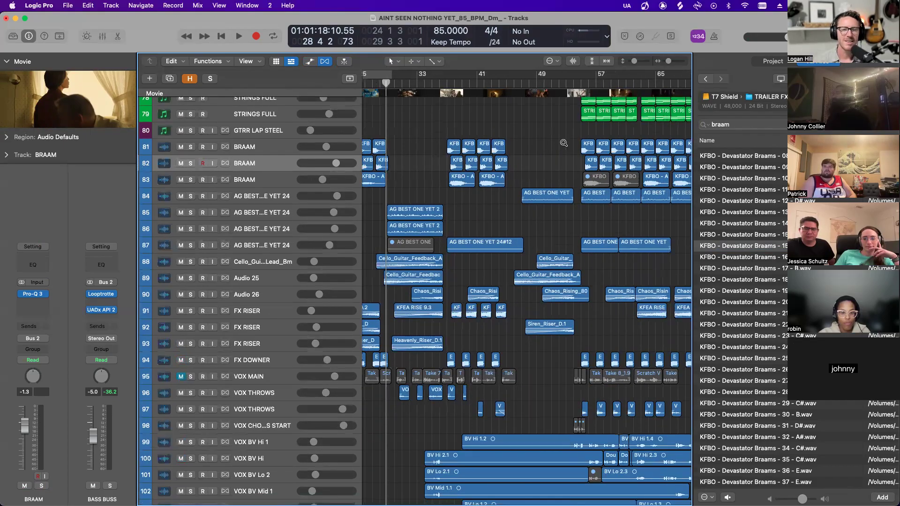
pyautogui.press('super+Right')
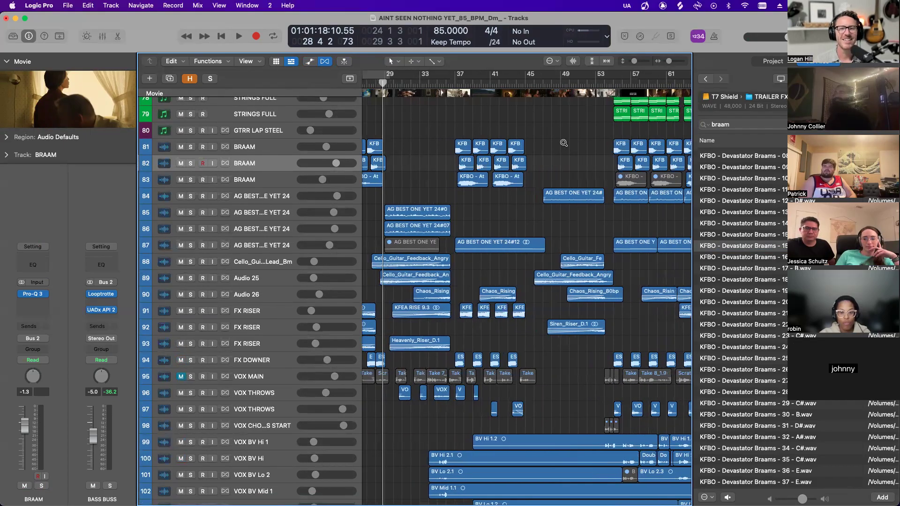
pyautogui.press('super+Right')
pyautogui.hscroll(5, 564, 145)
pyautogui.scroll(10, 564, 146)
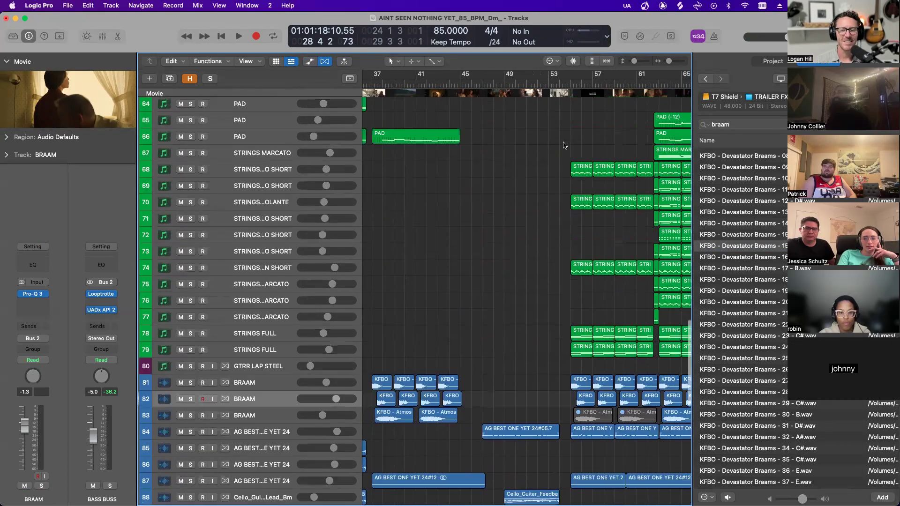
pyautogui.press('super+Up')
pyautogui.press('super+Up')
pyautogui.press('super+Up')
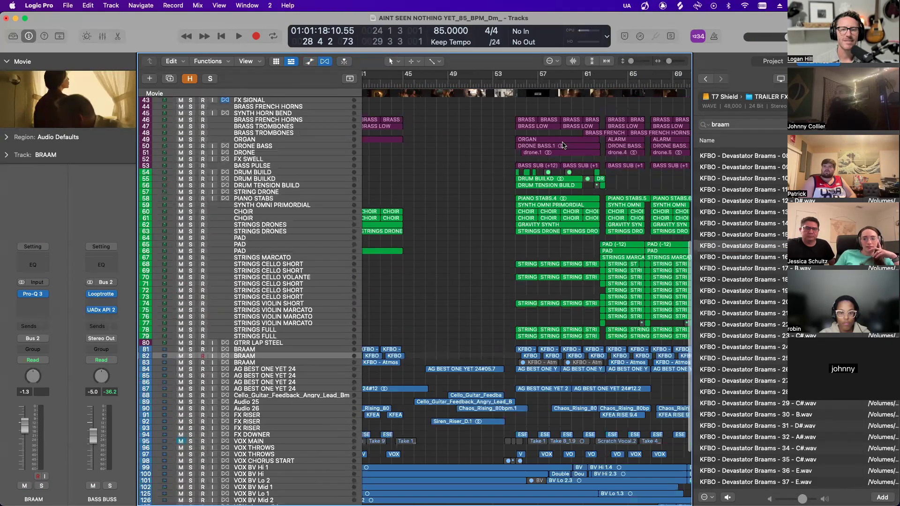
# - Play the full arrangement from bar 37 and examine the braam, riser and downer tracks during playback
pyautogui.press('super+Left')
pyautogui.click(405, 81)
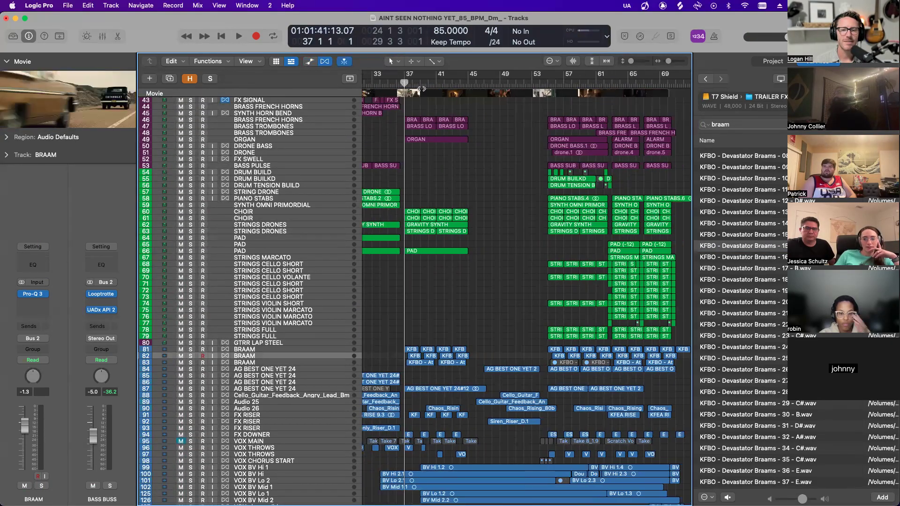
pyautogui.press('space')
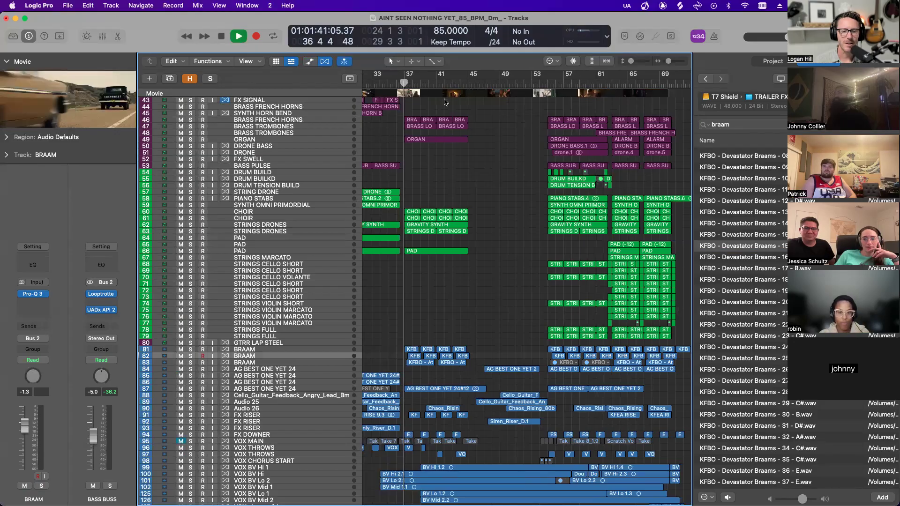
pyautogui.hotkey('ctrl', 'alt', 'Down')
pyautogui.hotkey('ctrl', 'alt', 'Down')
pyautogui.hotkey('ctrl', 'alt', 'Right')
pyautogui.hotkey('ctrl', 'alt', 'Right')
pyautogui.scroll(3, 445, 100)
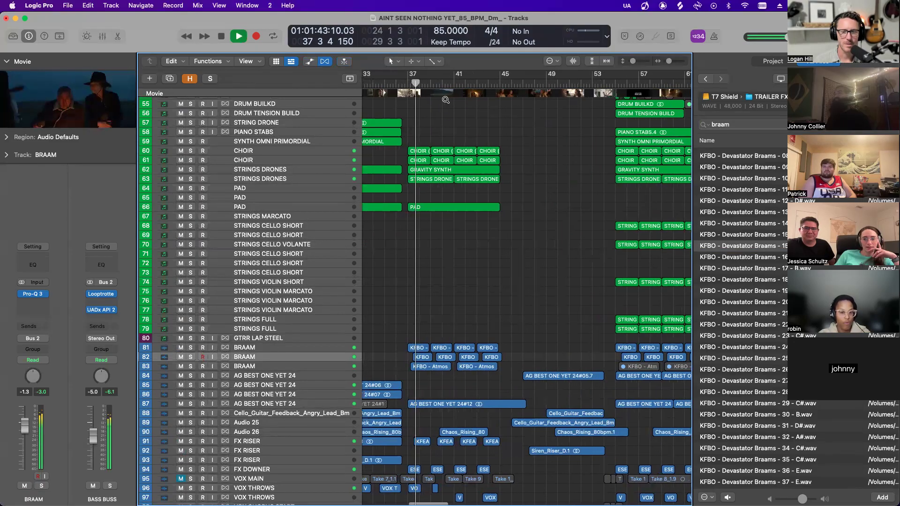
pyautogui.scroll(-8, 446, 101)
pyautogui.hscroll(-2, 446, 102)
pyautogui.press('super+Down')
pyautogui.press('super+Down')
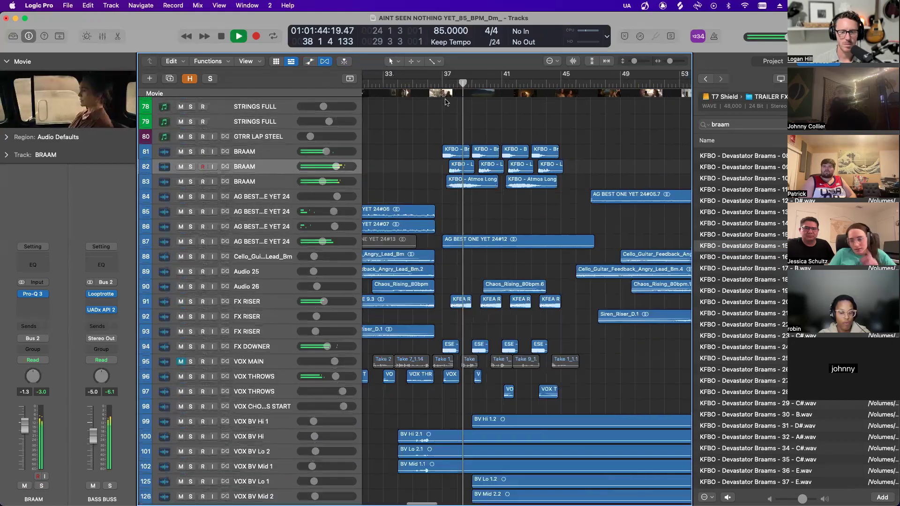
# - Examine the bass, brass and drum tracks while playing the full arrangement from bar 38 to bar 42, and stop playback
pyautogui.press('super+Right')
pyautogui.hscroll(1, 446, 99)
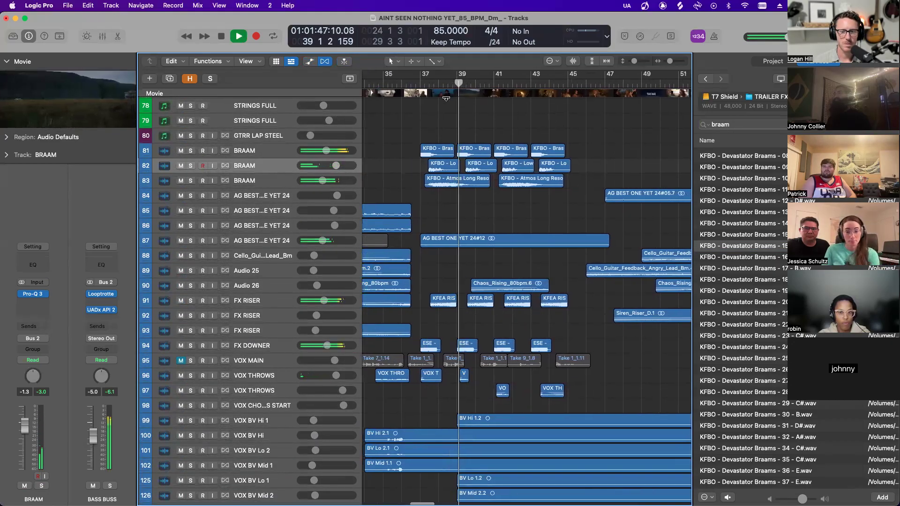
pyautogui.scroll(12, 446, 99)
pyautogui.press('super+Left')
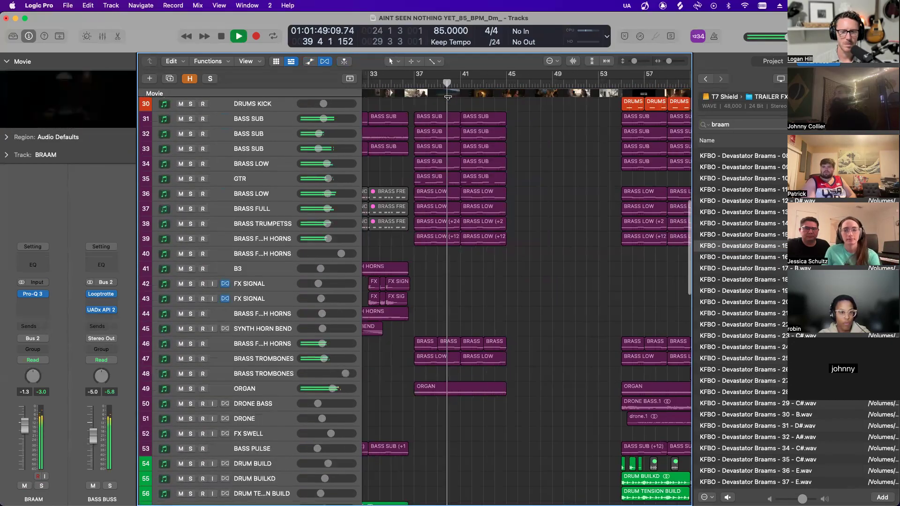
pyautogui.scroll(4, 452, 116)
pyautogui.hscroll(-1, 454, 115)
pyautogui.hscroll(1, 456, 112)
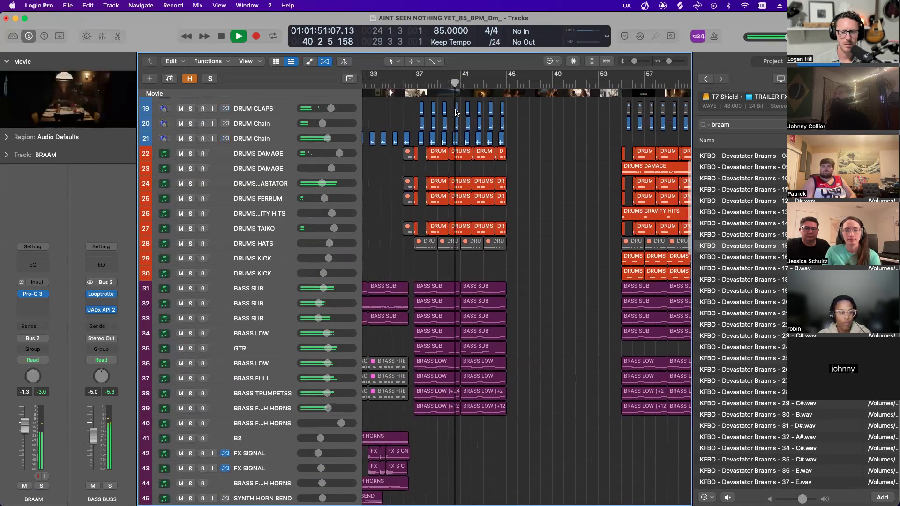
pyautogui.press('super+Right')
pyautogui.scroll(-2, 457, 112)
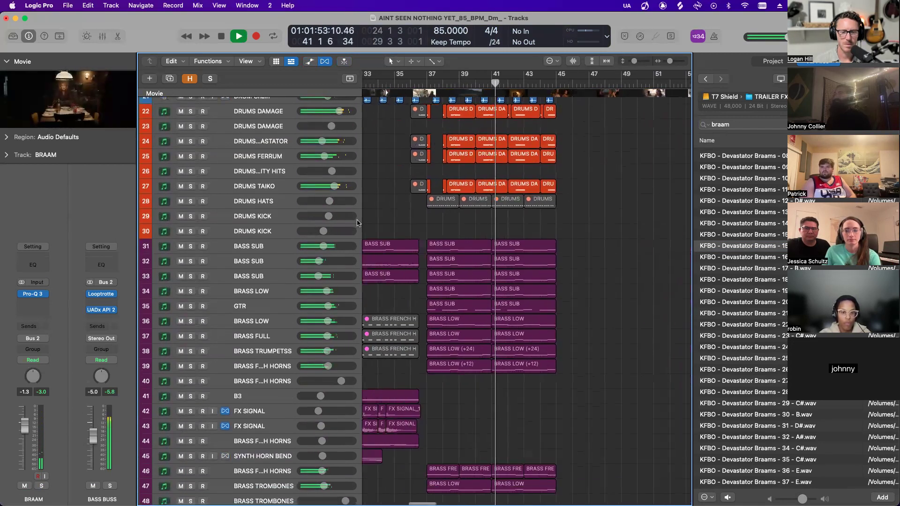
pyautogui.scroll(3, 357, 224)
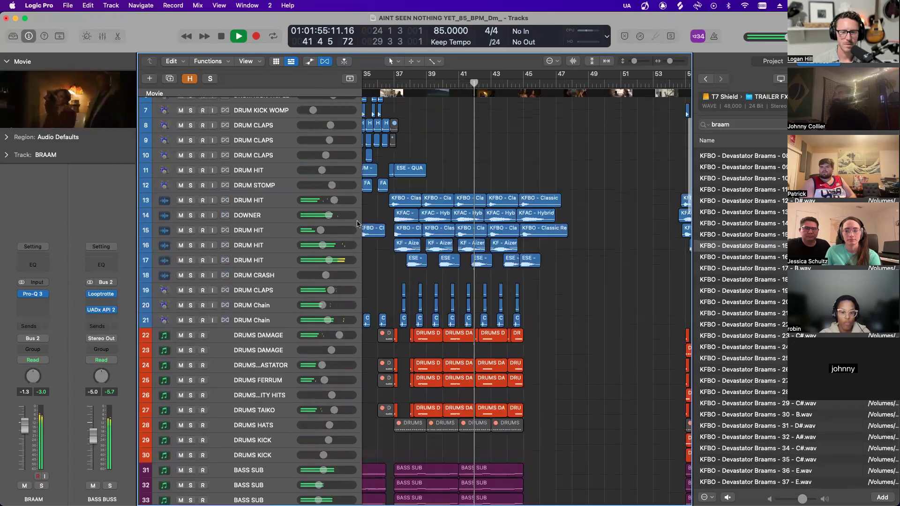
pyautogui.scroll(3, 357, 224)
pyautogui.scroll(-4, 357, 224)
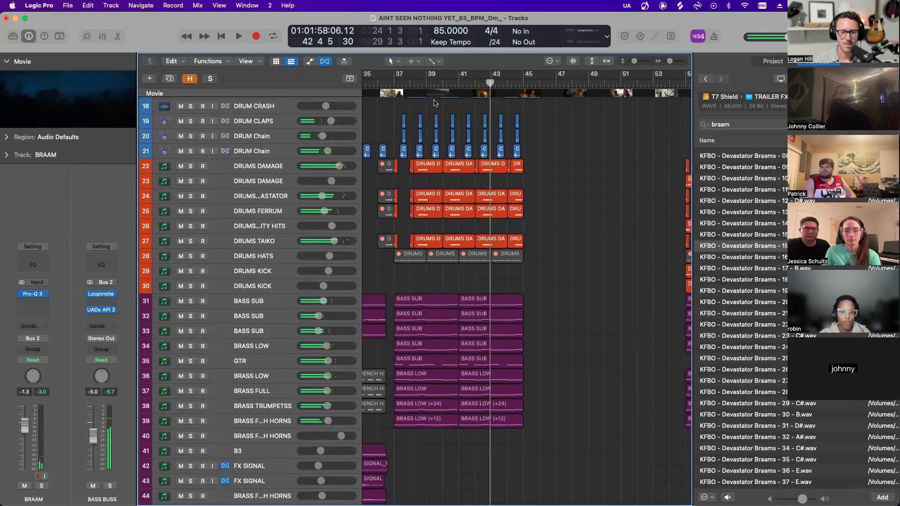
# - Set a cycle range from bar 37 to bar 47 and examine the drum regions inside it
pyautogui.moveTo(396, 77); pyautogui.dragTo(557, 78)
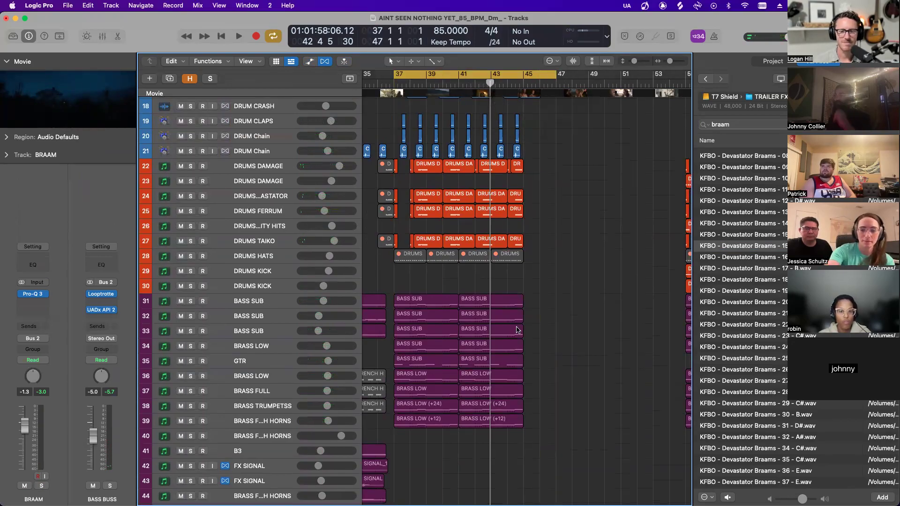
pyautogui.scroll(3, 525, 238)
pyautogui.hscroll(-5, 523, 239)
pyautogui.hscroll(2, 523, 240)
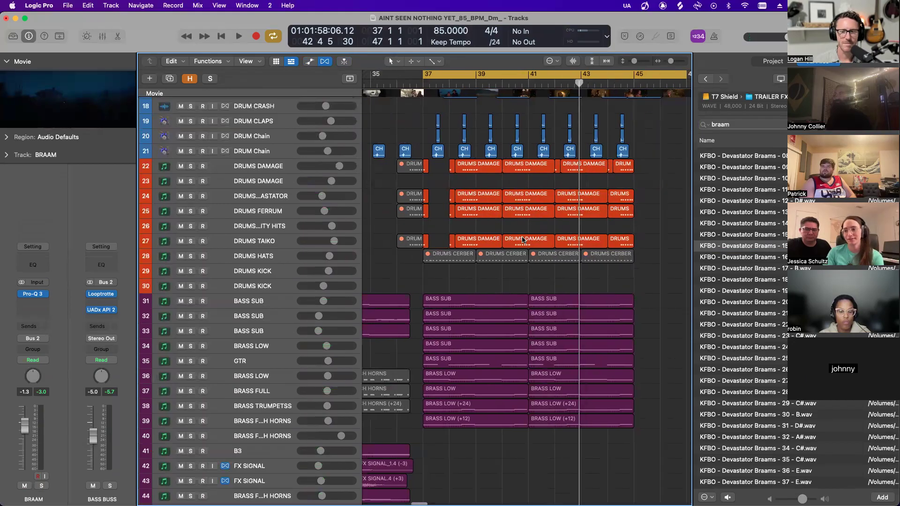
pyautogui.hscroll(1, 523, 240)
pyautogui.scroll(-1, 402, 180)
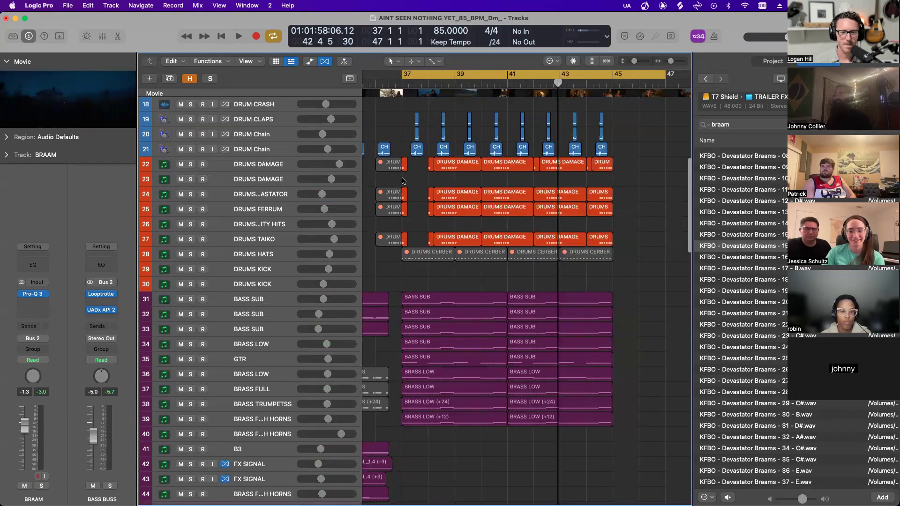
pyautogui.hscroll(1, 586, 235)
pyautogui.scroll(5, 600, 236)
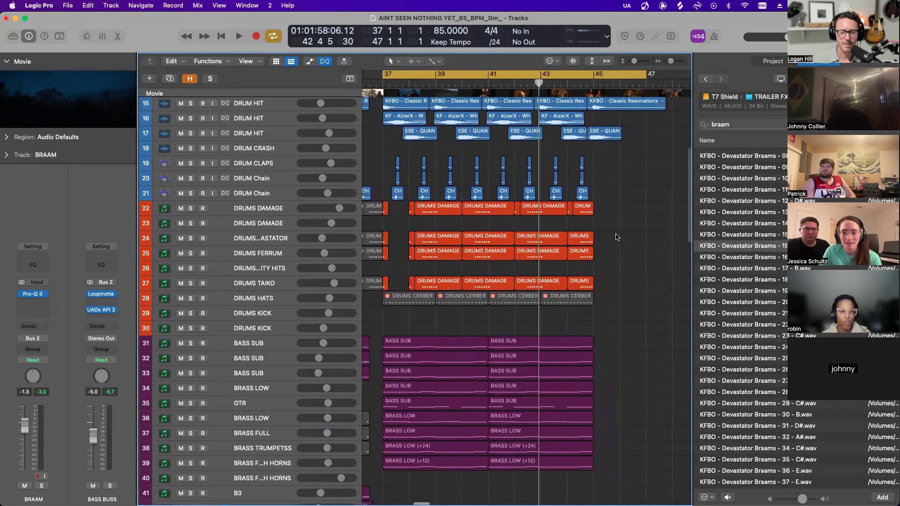
pyautogui.scroll(1, 612, 236)
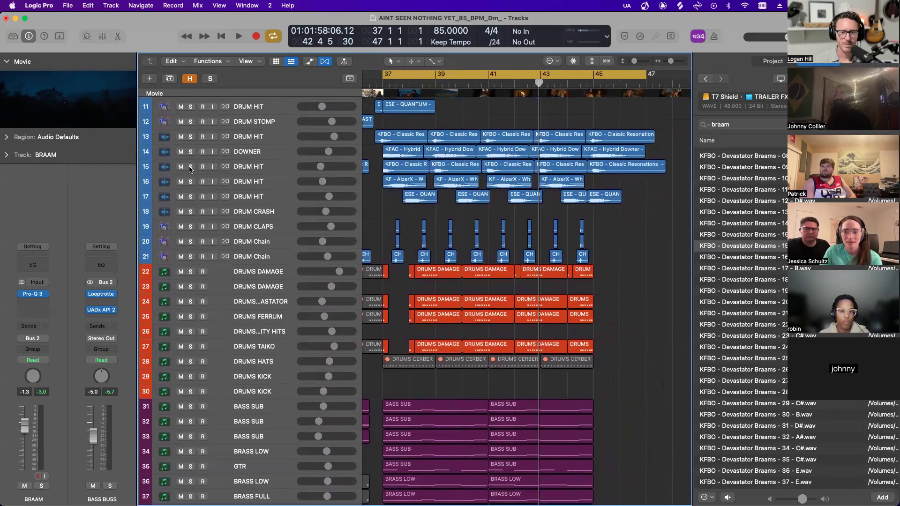
# - Solo the DRUM HIT tracks 15, 16 and 17 and play the cycle range
pyautogui.click(190, 167)
pyautogui.scroll(1, 190, 169)
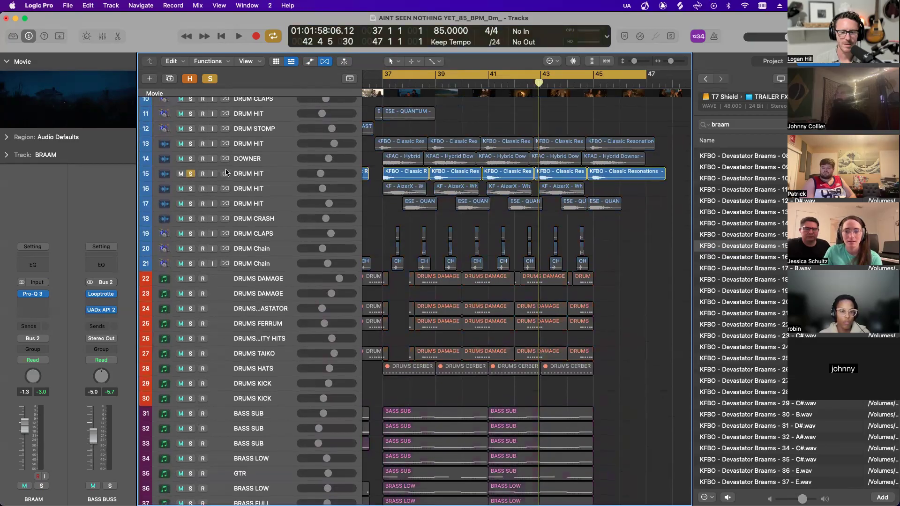
pyautogui.press('super+Down')
pyautogui.press('super+Down')
pyautogui.scroll(8, 226, 174)
pyautogui.hscroll(-4, 226, 174)
pyautogui.hscroll(-1, 225, 175)
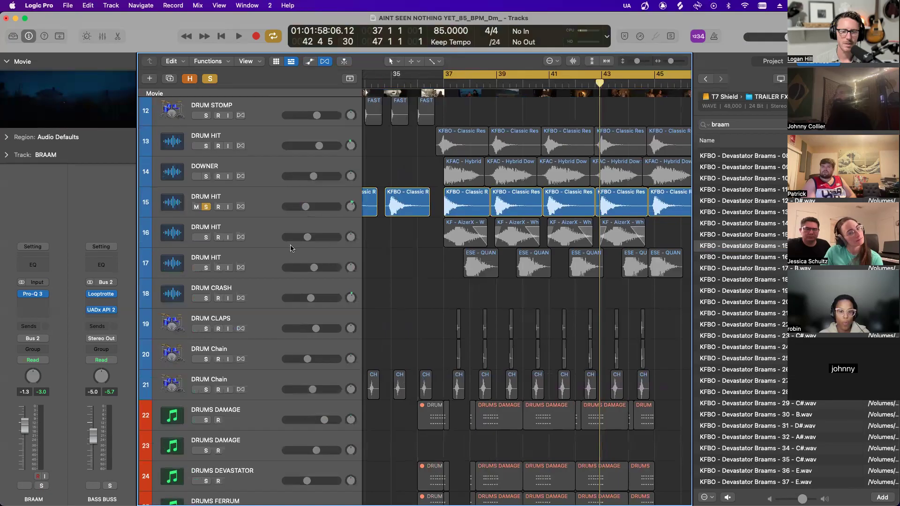
pyautogui.click(206, 238)
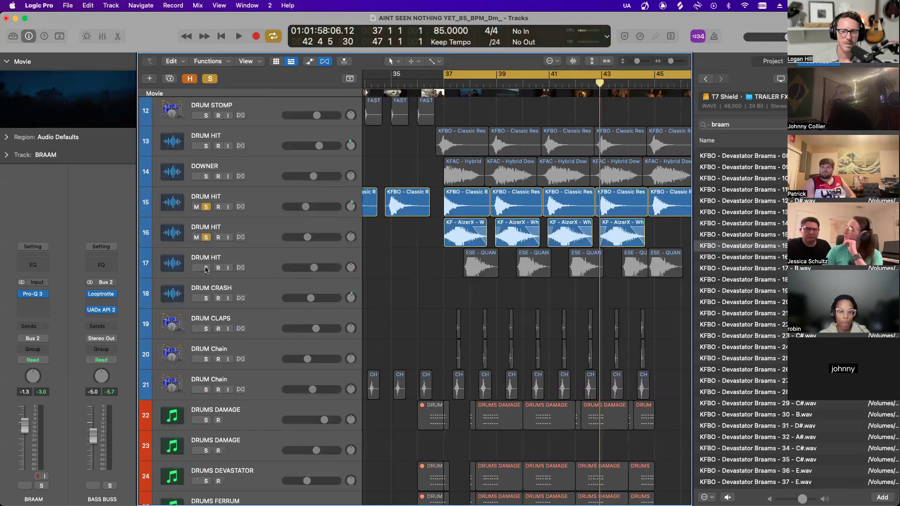
pyautogui.click(206, 268)
pyautogui.press('space')
# - Add DOWNER track 14 and DRUM HIT track 13 to the solo and listen to the layered hits
pyautogui.click(206, 176)
pyautogui.click(206, 145)
pyautogui.click(206, 146)
pyautogui.hscroll(2, 348, 168)
pyautogui.press('super+Right')
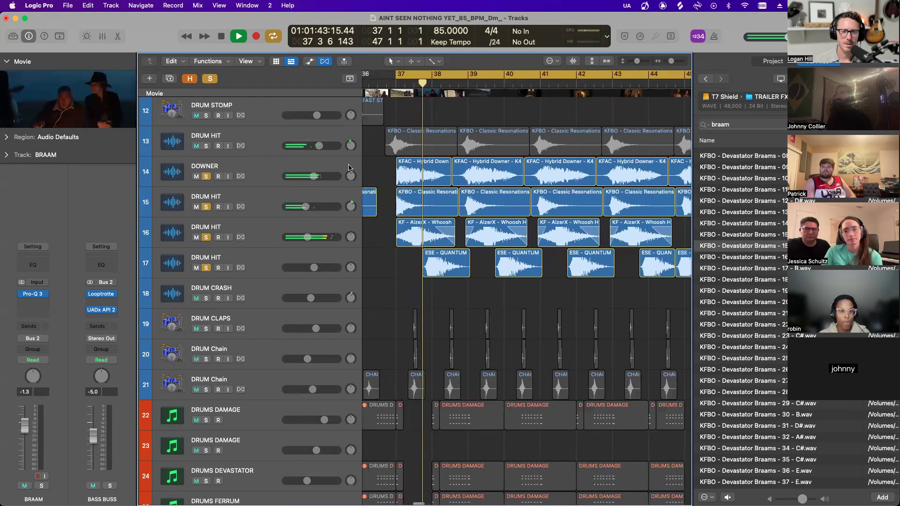
pyautogui.press('super+Up')
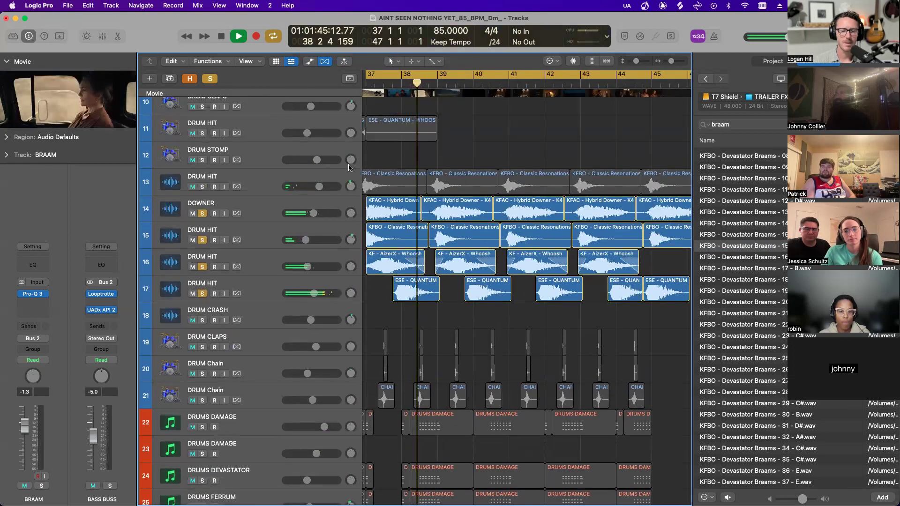
pyautogui.press('super+Left')
pyautogui.scroll(-2, 348, 167)
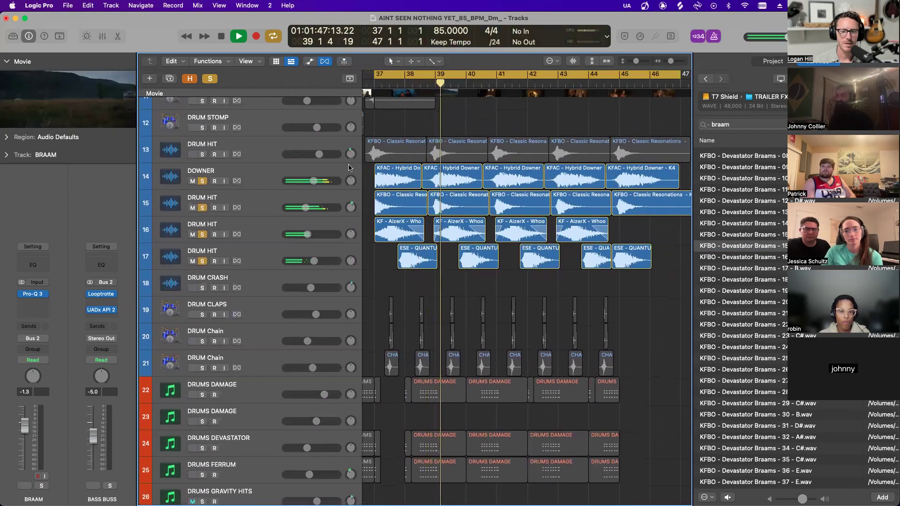
pyautogui.scroll(-2, 263, 167)
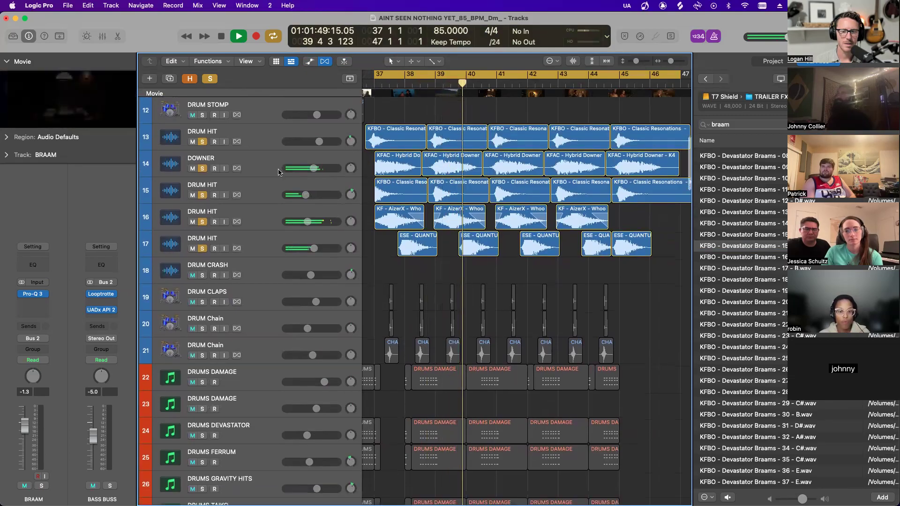
# - Add DRUM CLAPS, both DRUM Chain tracks and the DRUMS tracks 22 to 27 to the solo, then stop after listening
pyautogui.moveTo(202, 336); pyautogui.dragTo(201, 285)
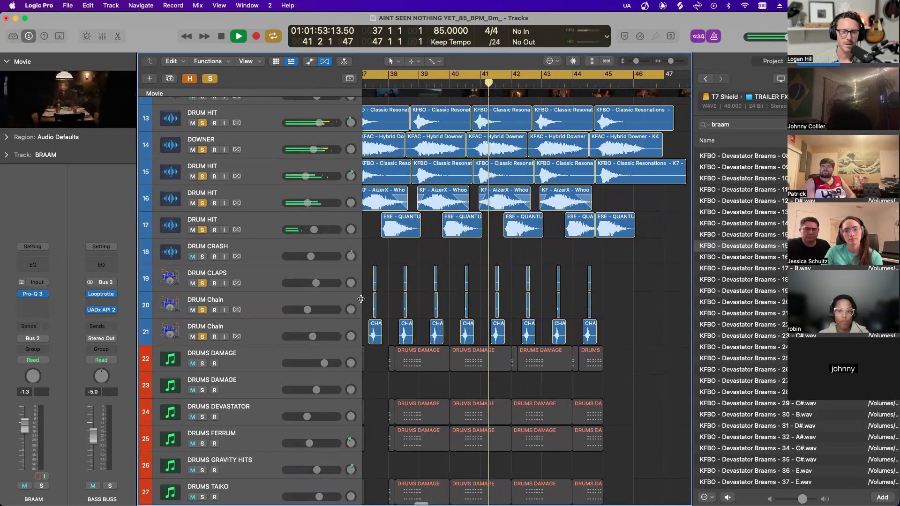
pyautogui.scroll(-4, 324, 307)
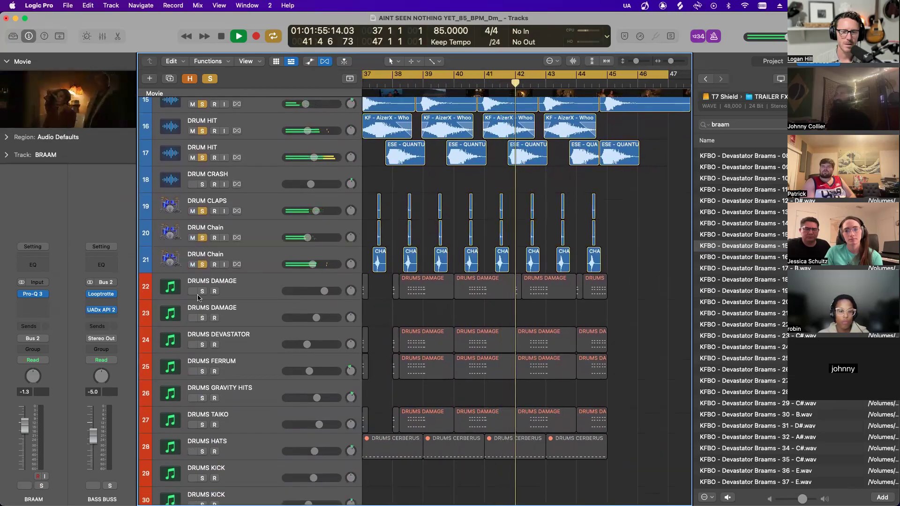
pyautogui.moveTo(202, 291); pyautogui.dragTo(202, 344)
pyautogui.click(202, 372)
pyautogui.click(203, 398)
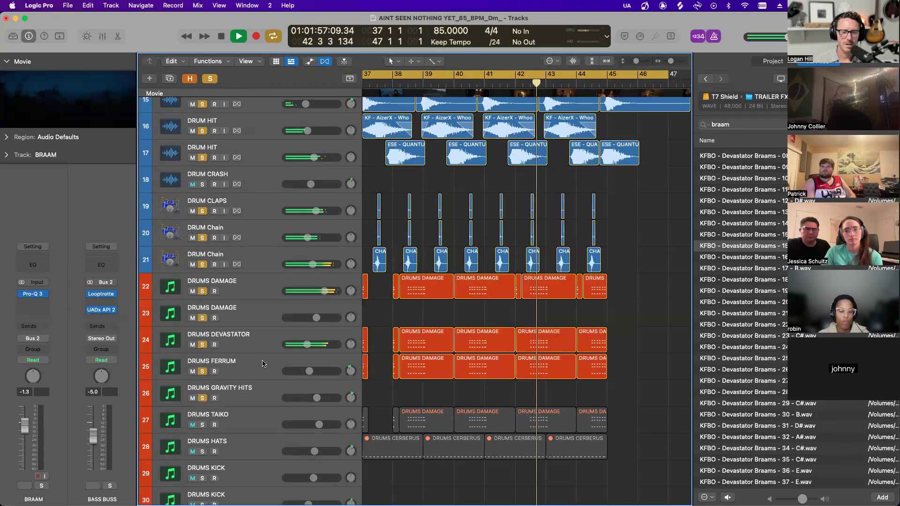
pyautogui.scroll(-4, 203, 398)
pyautogui.click(202, 359)
pyautogui.scroll(-10, 299, 324)
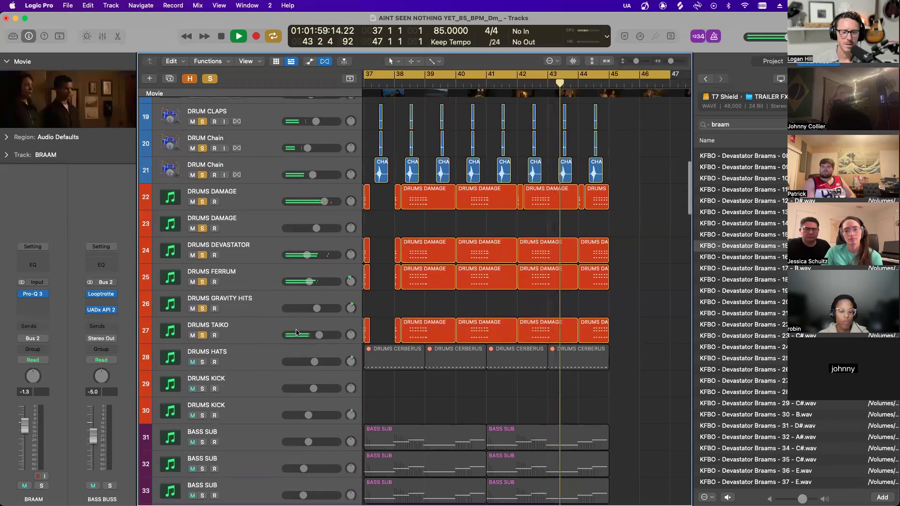
pyautogui.scroll(-1, 299, 325)
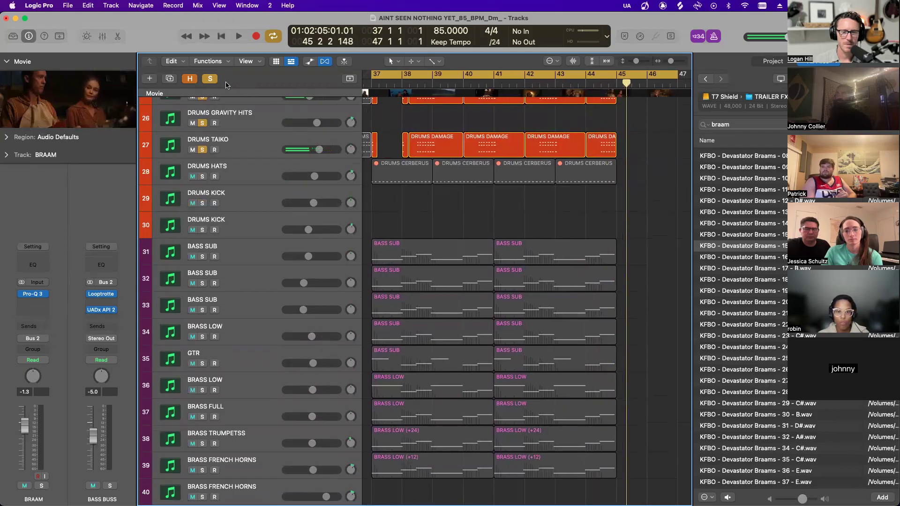
# - Clear all solos, and solo the BASS SUB tracks 31 to 33 together with BRASS LOW track 34
pyautogui.click(213, 79)
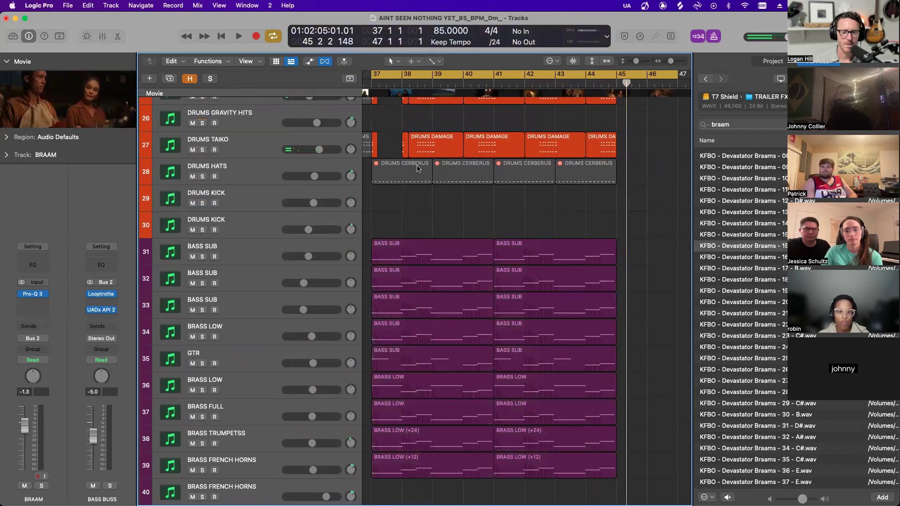
pyautogui.scroll(-2, 338, 261)
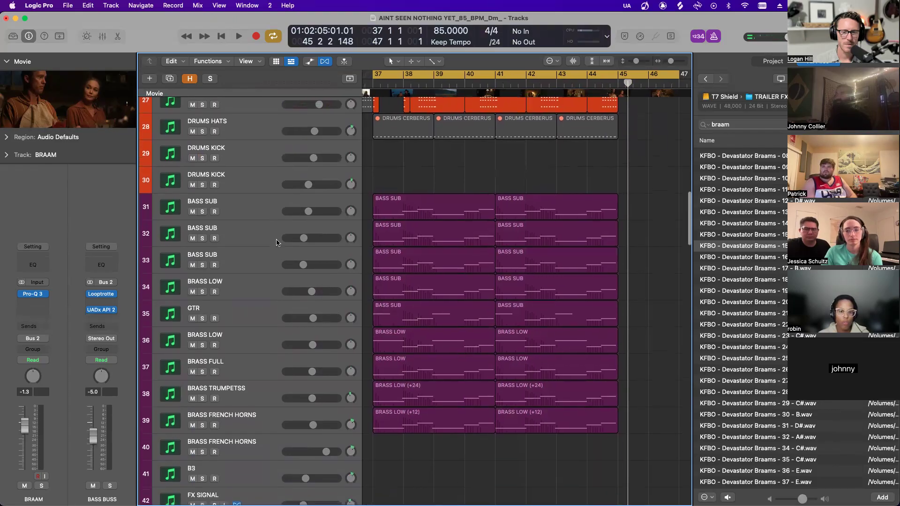
pyautogui.click(239, 205)
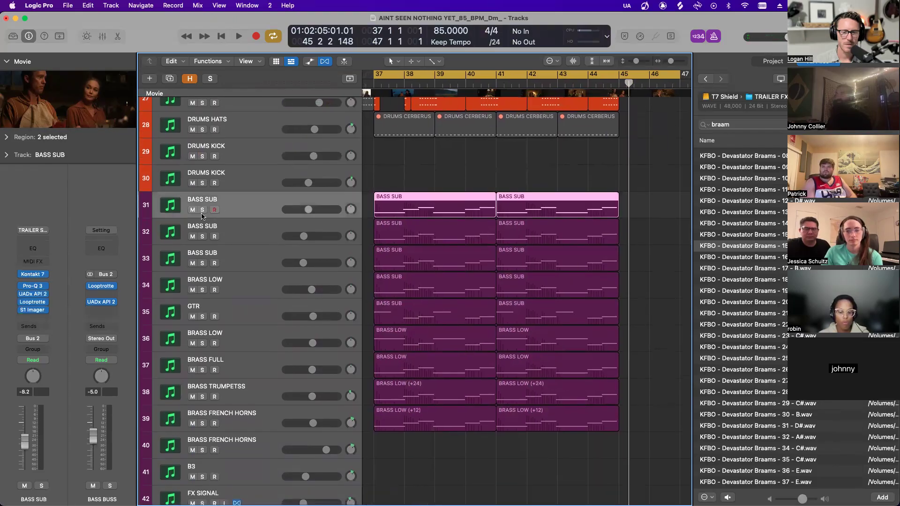
pyautogui.moveTo(202, 210); pyautogui.dragTo(204, 280)
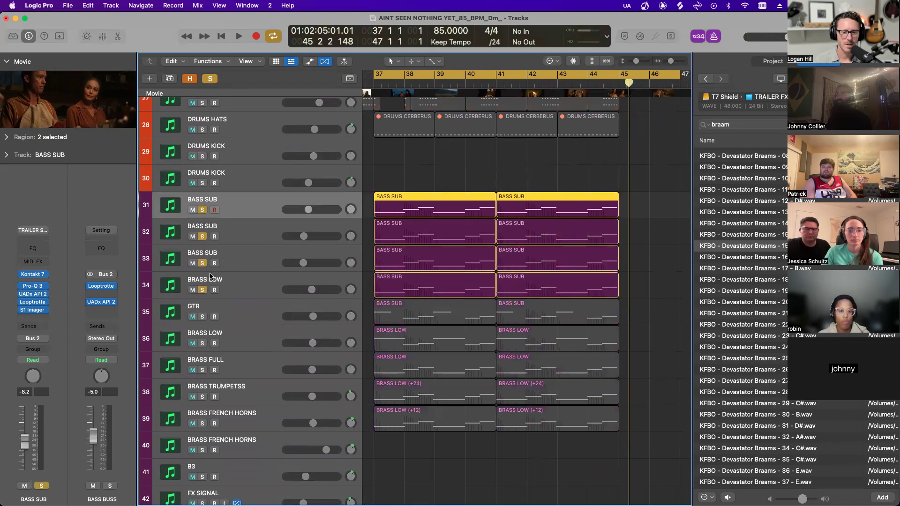
# - Play the soloed BASS SUB and BRASS LOW tracks from the start of the cycle range and stop
pyautogui.press('space')
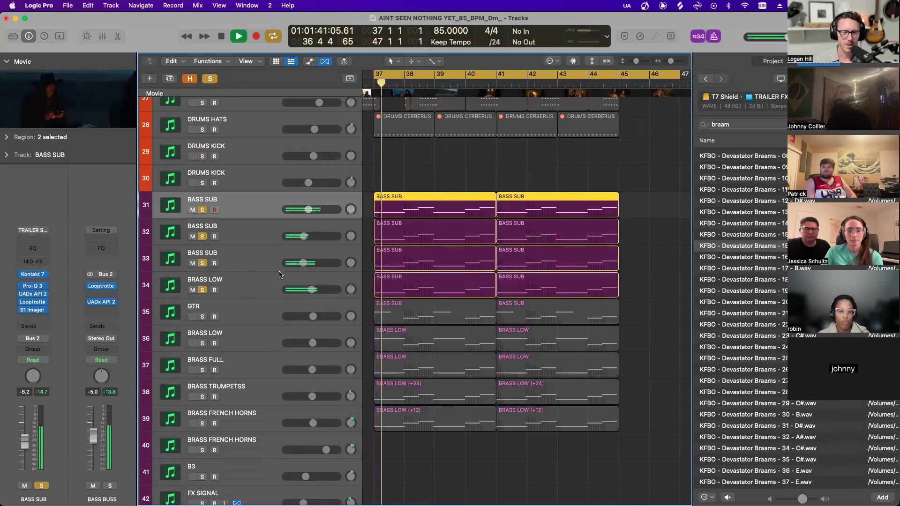
pyautogui.press('super+Left')
pyautogui.hscroll(-4, 281, 233)
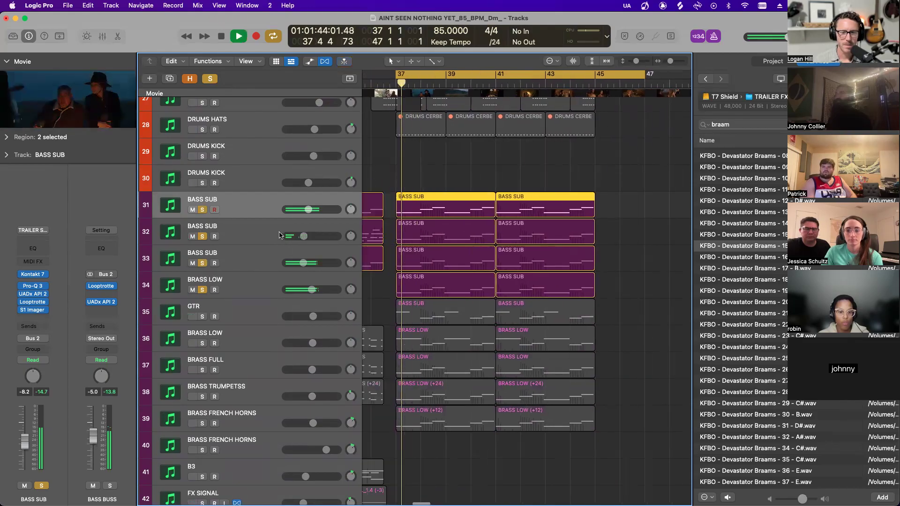
pyautogui.press('space')
pyautogui.hscroll(3, 314, 236)
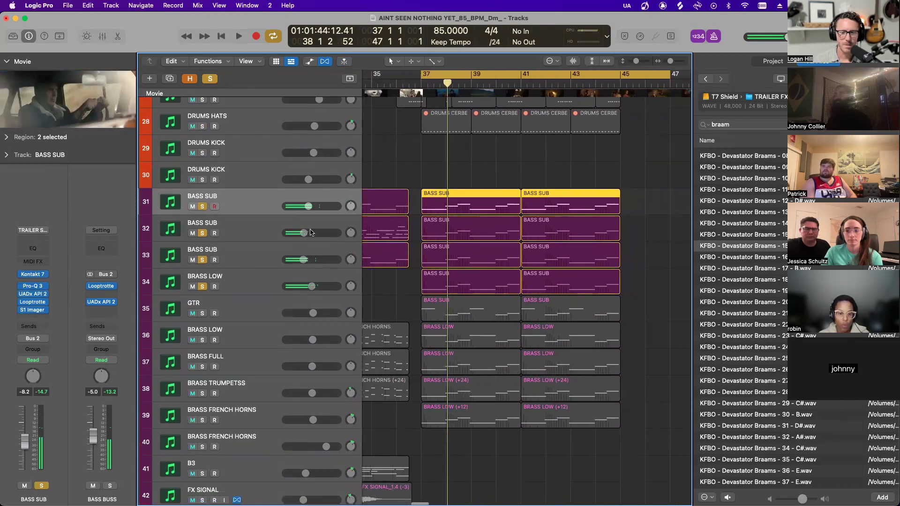
# - Examine the channel strips and plug-ins of the three BASS SUB tracks 31, 32 and 33
pyautogui.click(243, 227)
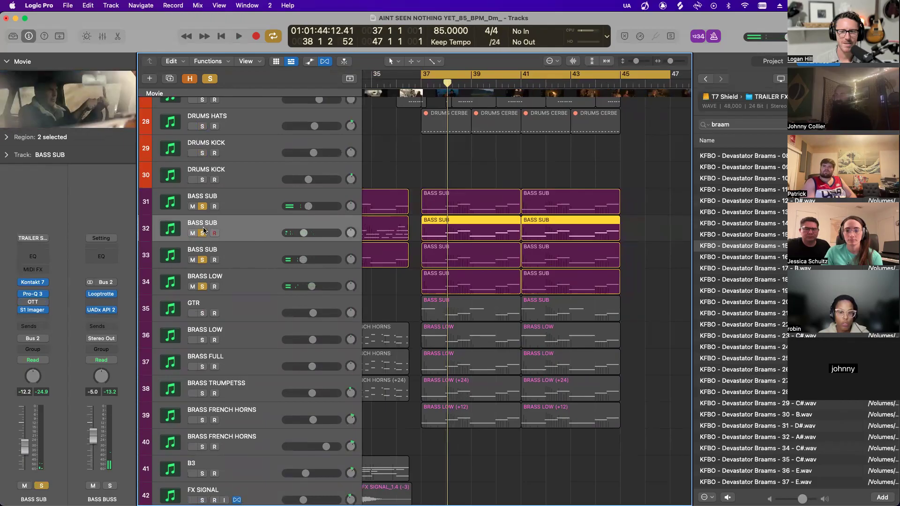
pyautogui.click(267, 201)
pyautogui.click(256, 260)
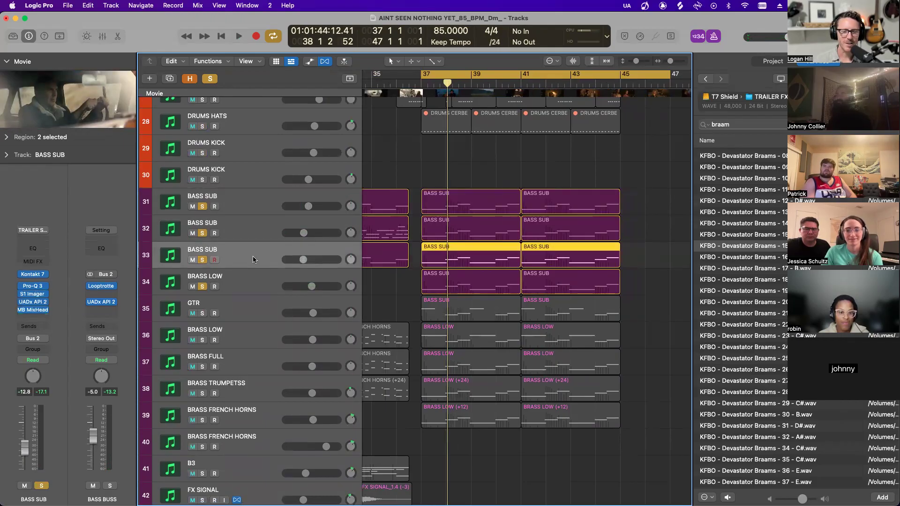
pyautogui.click(285, 199)
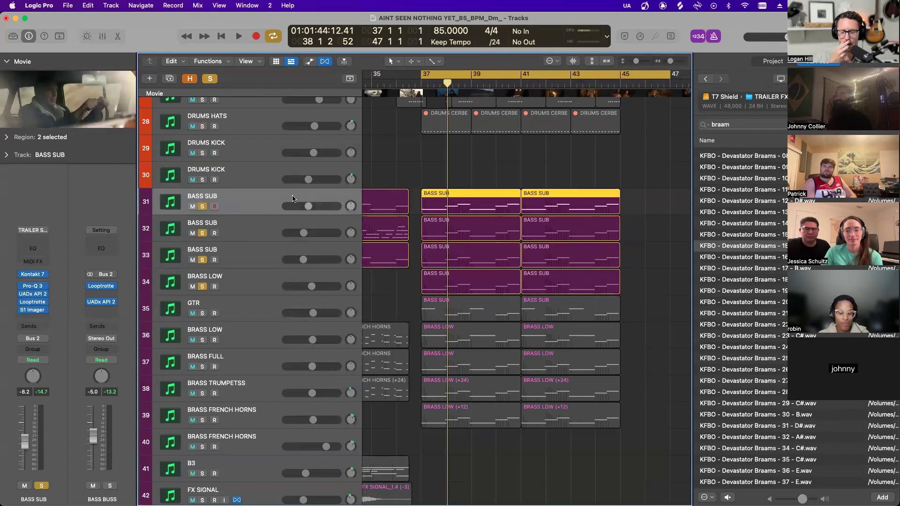
# - Shorten the cycle range so it ends at bar 45, in line with the BASS SUB regions
pyautogui.scroll(-3, 540, 197)
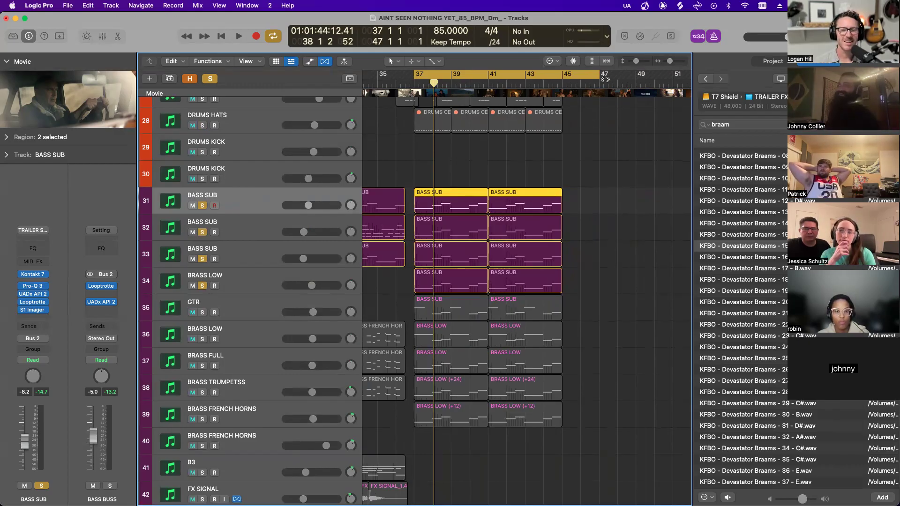
pyautogui.moveTo(598, 73); pyautogui.dragTo(561, 123)
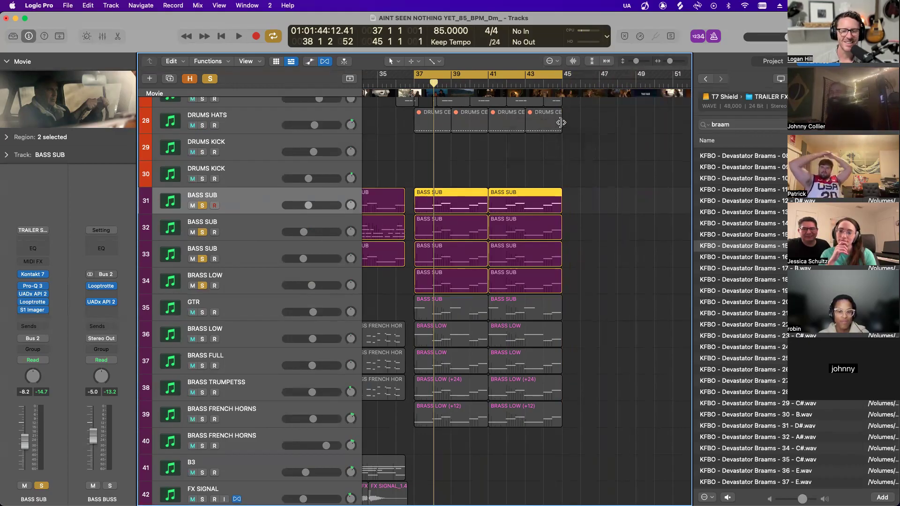
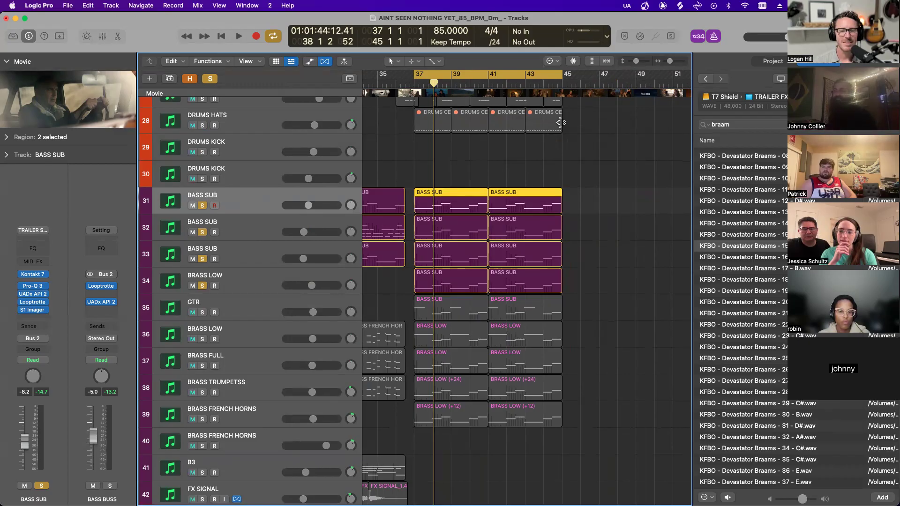
pyautogui.hscroll(2, 560, 123)
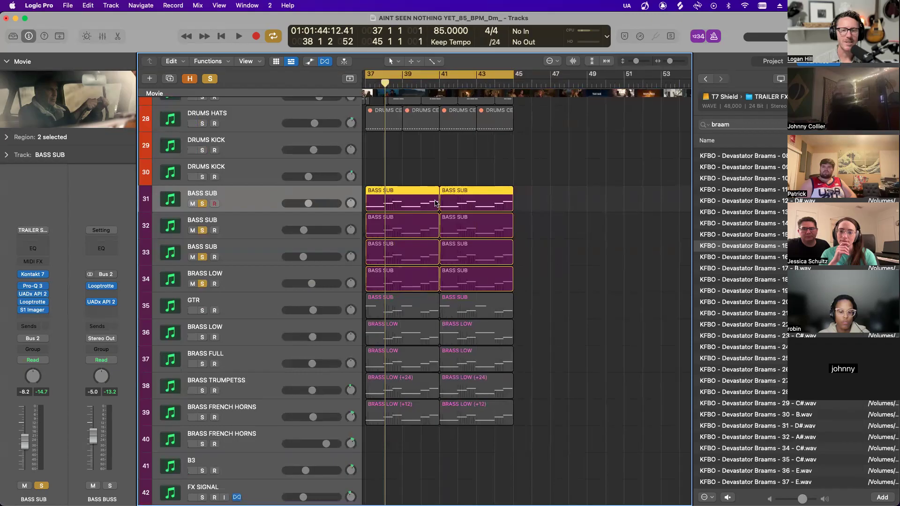
pyautogui.scroll(3, 435, 203)
pyautogui.hscroll(-1, 435, 205)
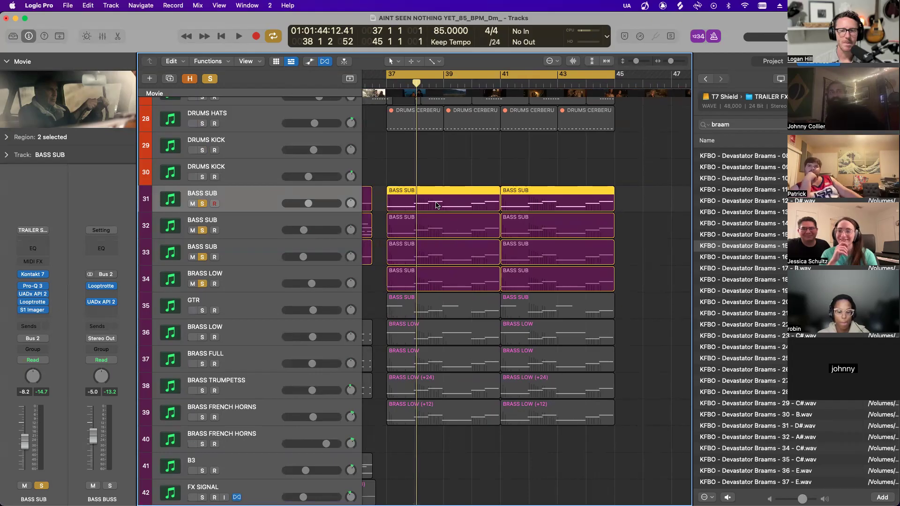
pyautogui.hscroll(-2, 436, 205)
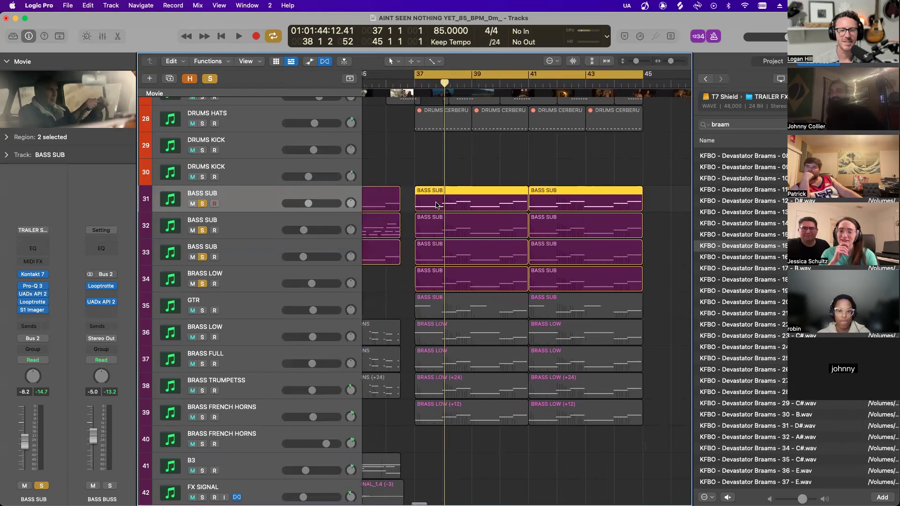
pyautogui.scroll(-2, 442, 202)
pyautogui.hscroll(4, 438, 188)
pyautogui.scroll(2, 435, 184)
pyautogui.hscroll(-2, 434, 184)
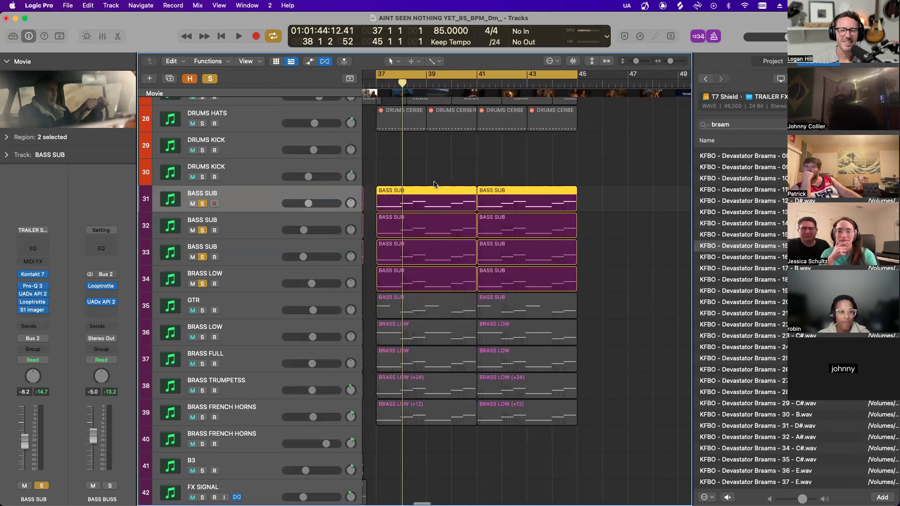
# - Leave only BASS SUB track 31 soloed and play the cycle range while viewing the track's Looptrotter SA2RATE2 plug-in
pyautogui.click(265, 303)
pyautogui.moveTo(203, 234); pyautogui.dragTo(202, 286)
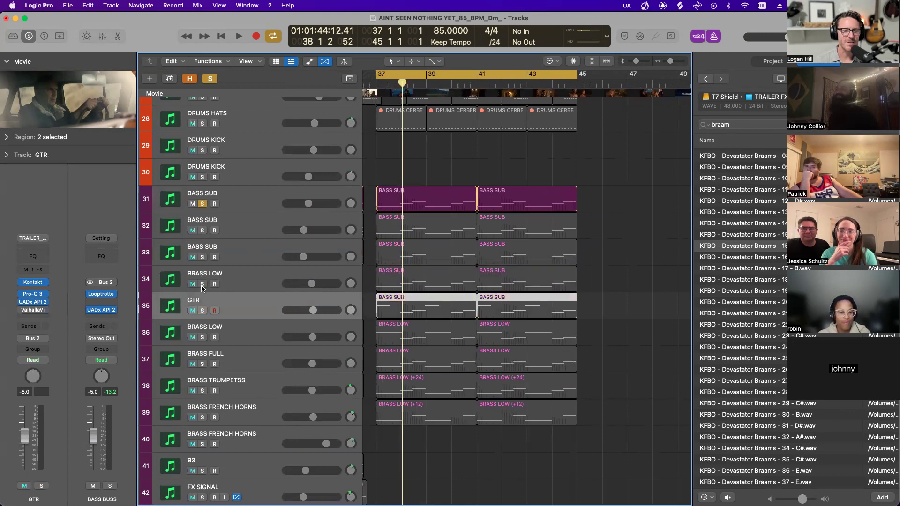
pyautogui.press('space')
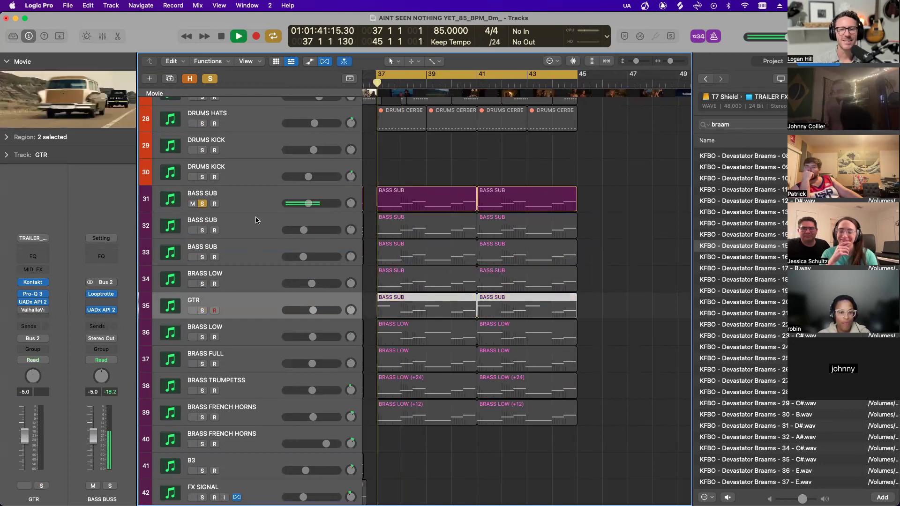
pyautogui.click(274, 197)
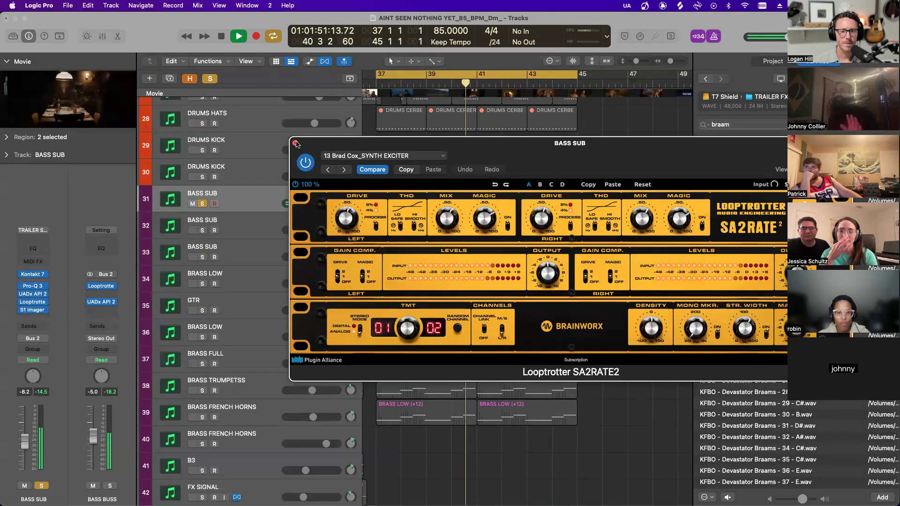
pyautogui.click(296, 143)
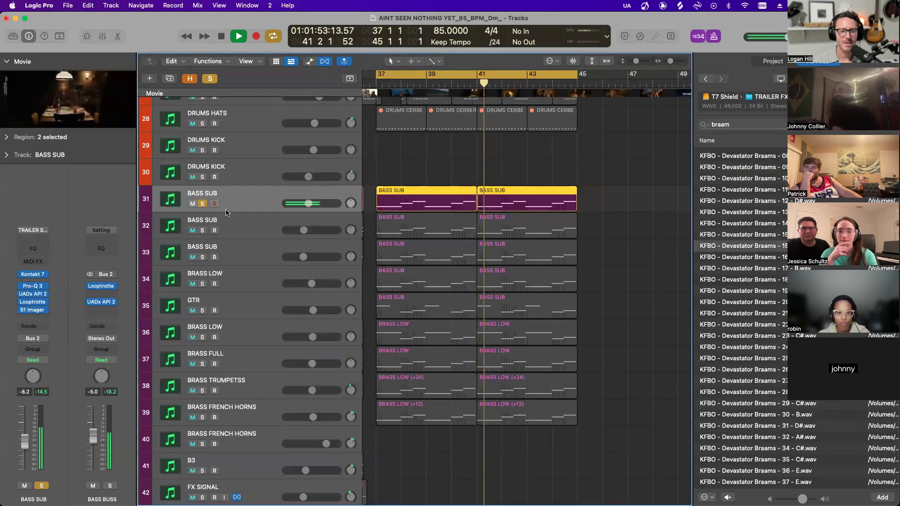
# - Move the solo from BASS SUB track 31 to BASS SUB track 32 during playback, leaving track 32 selected
pyautogui.click(245, 222)
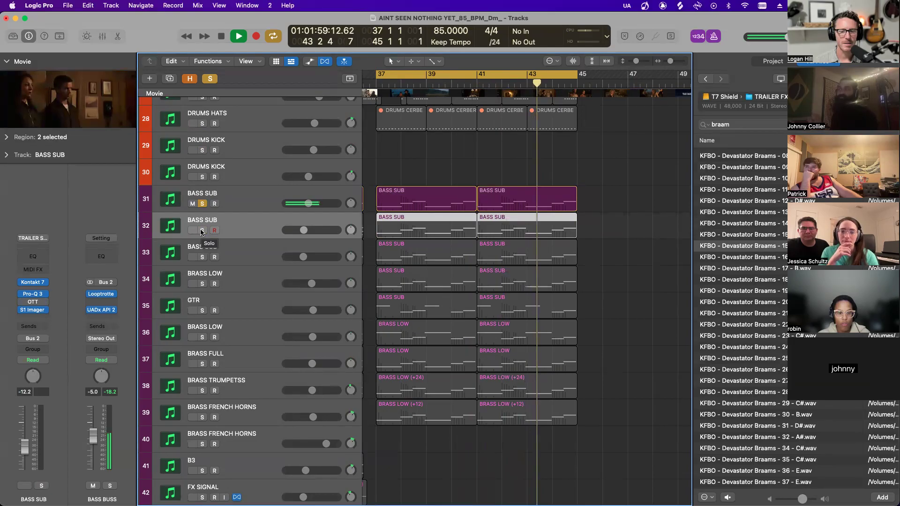
pyautogui.click(201, 230)
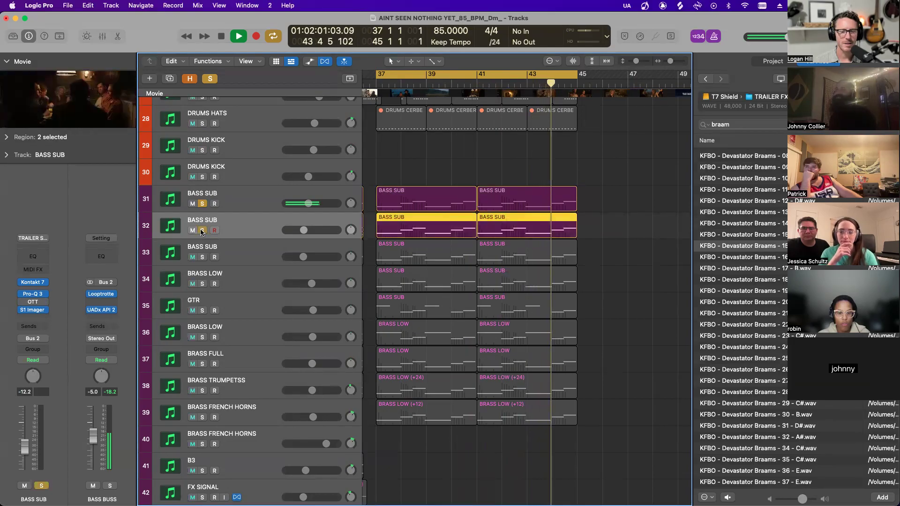
pyautogui.click(203, 205)
pyautogui.click(275, 200)
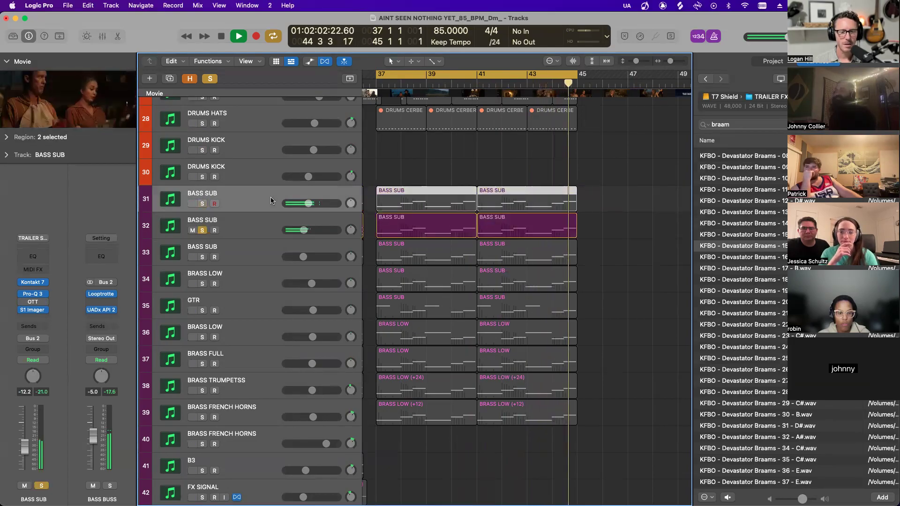
pyautogui.click(259, 222)
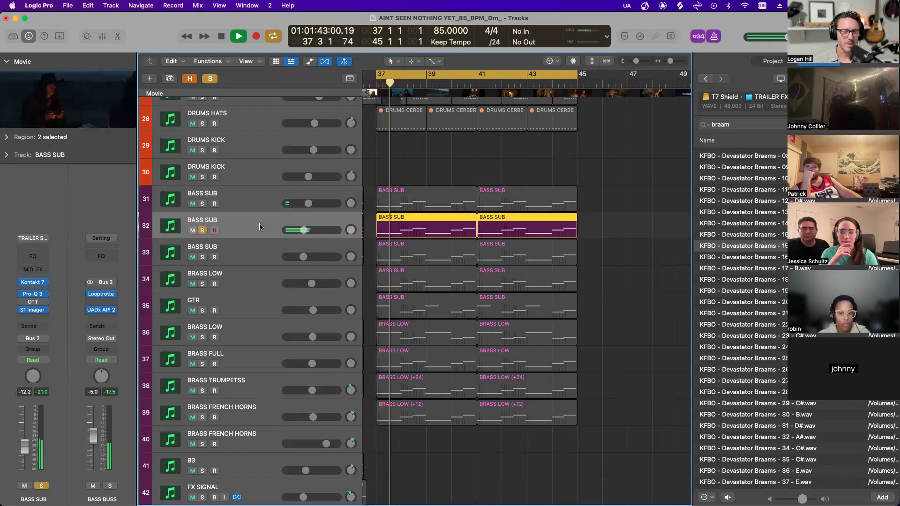
# - Raise the low-cut frequency to about 37 Hz in the Pro-Q 3 equalizer of BASS SUB track 32
pyautogui.click(33, 294)
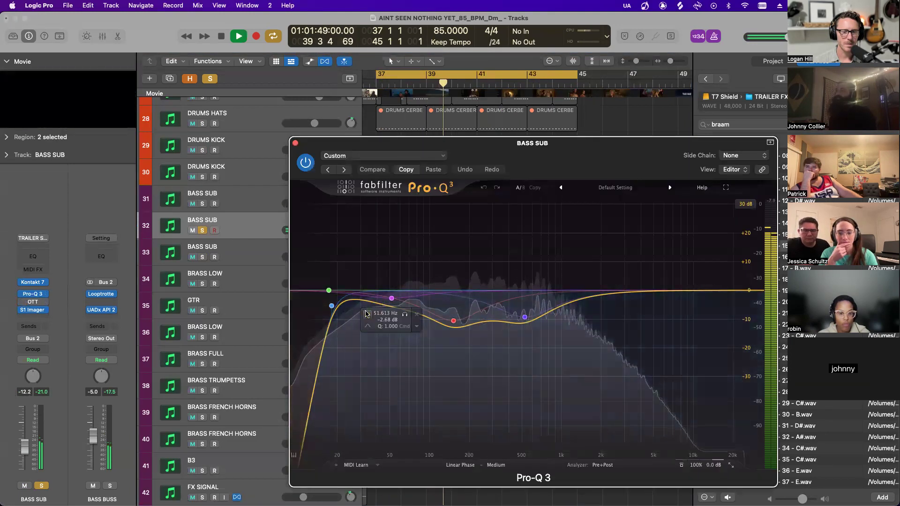
pyautogui.moveTo(331, 305); pyautogui.dragTo(372, 308)
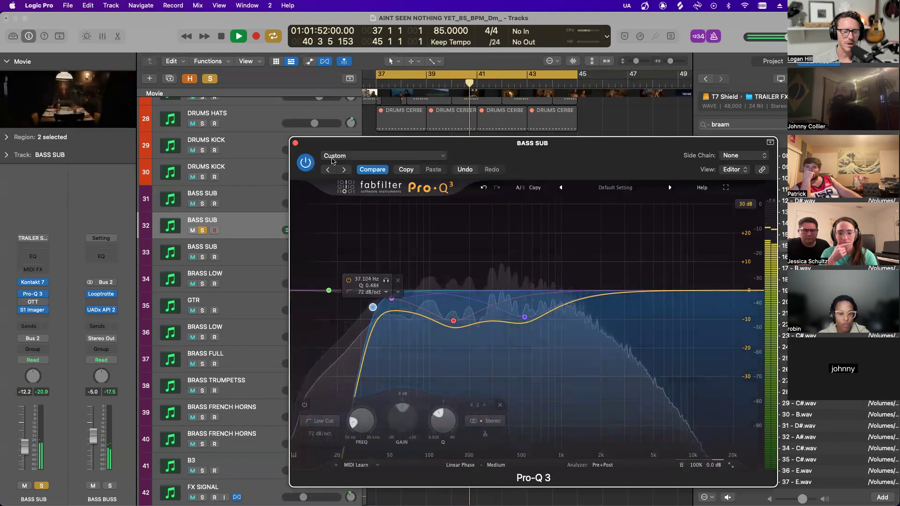
pyautogui.click(295, 143)
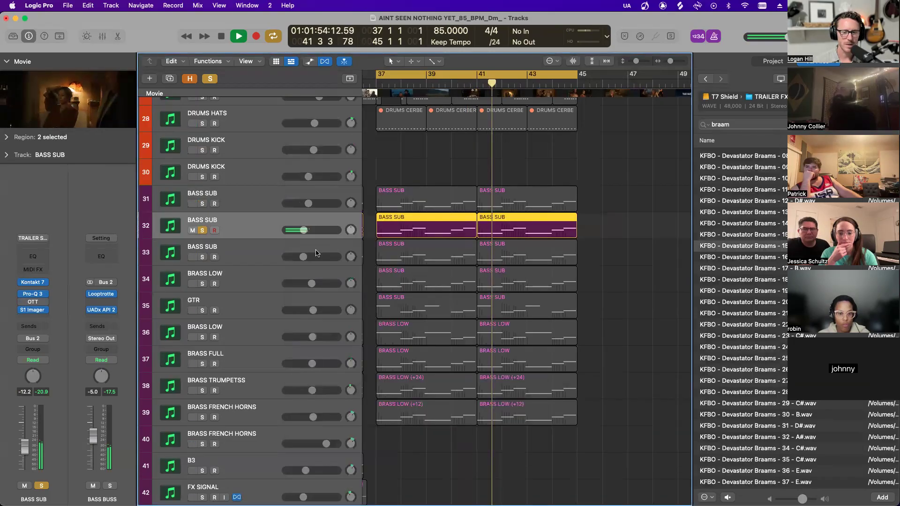
# - Switch the solo to BASS SUB track 33 during playback and view its MB MixHead plug-in
pyautogui.click(255, 253)
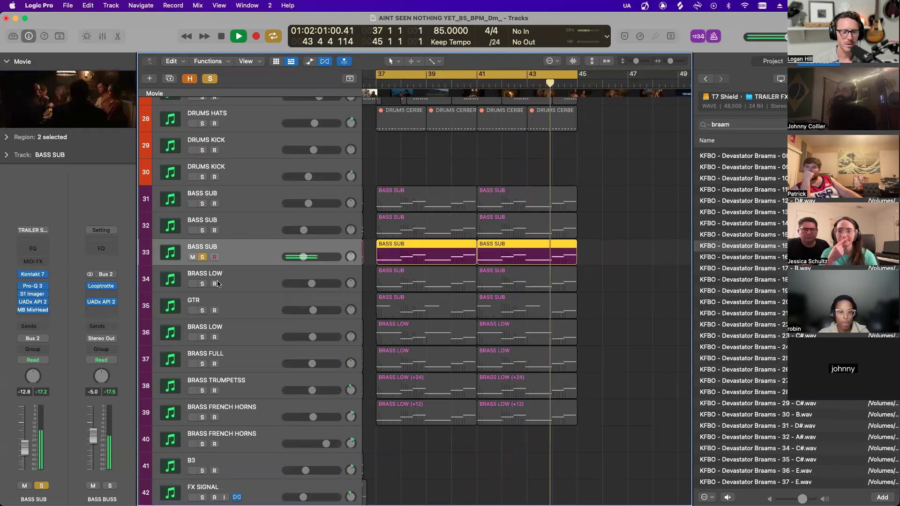
pyautogui.click(28, 310)
pyautogui.moveTo(571, 165); pyautogui.dragTo(523, 156)
pyautogui.press('super+w')
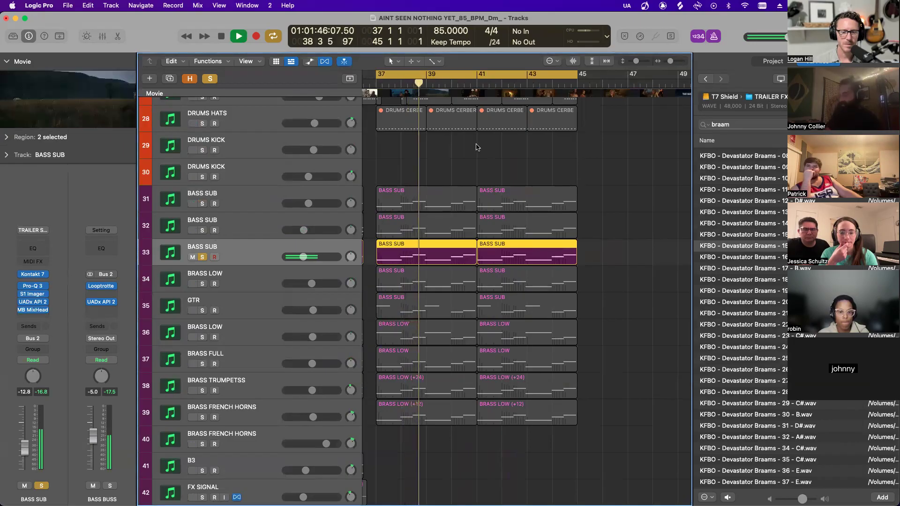
# - Turn cycle mode off and on again, and examine the MB MixHead tape saturation settings of BASS SUB track 33 once more
pyautogui.press('c')
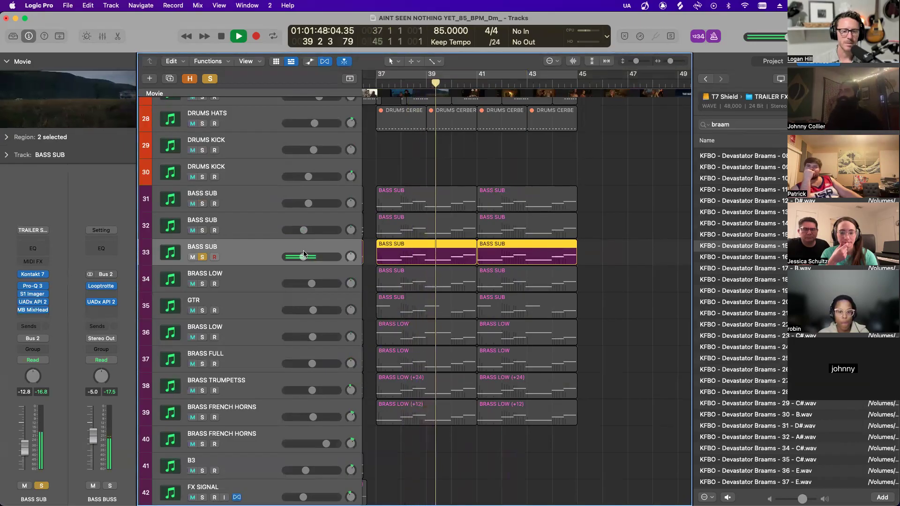
pyautogui.press('c')
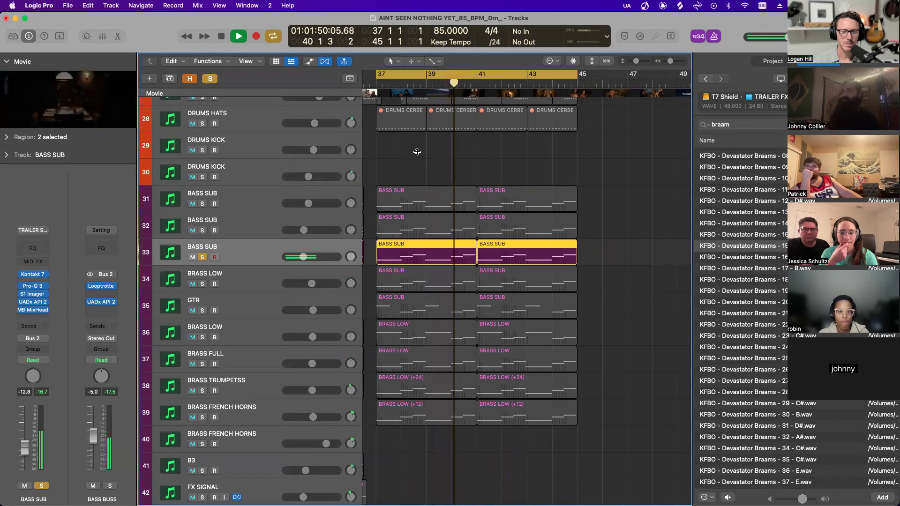
pyautogui.click(30, 311)
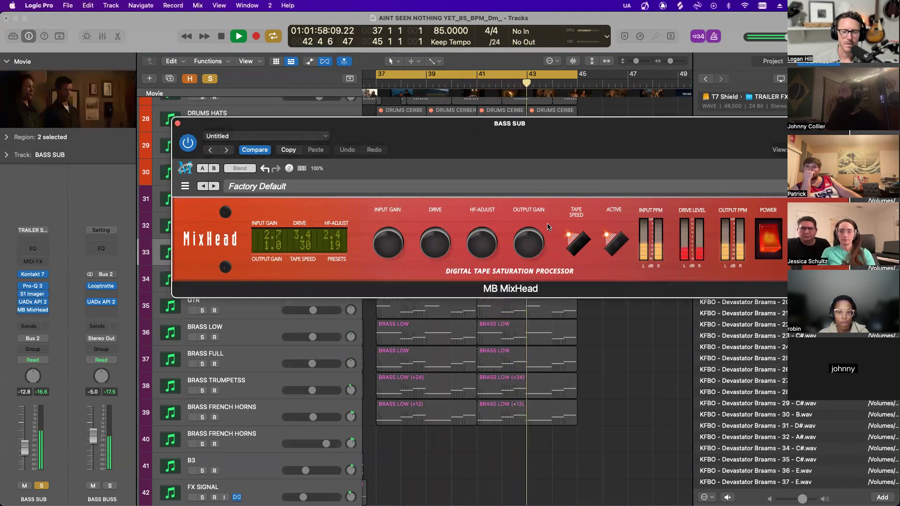
pyautogui.click(178, 124)
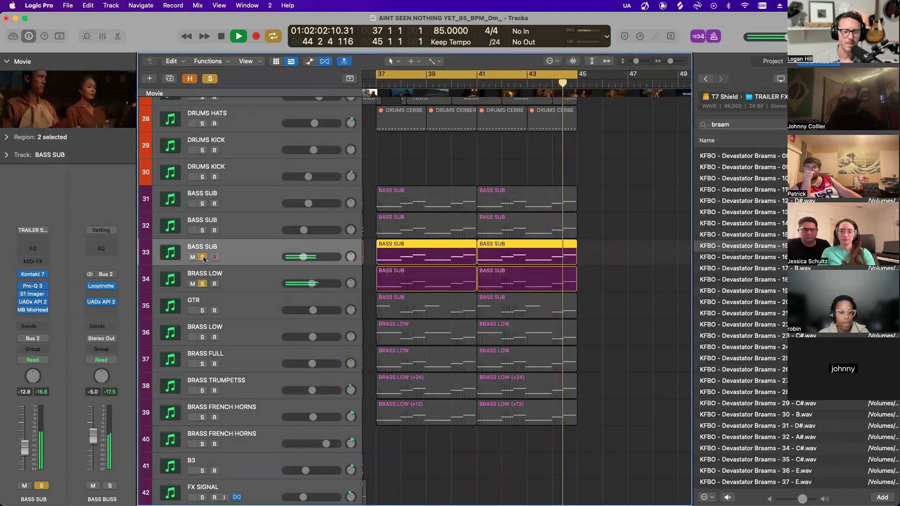
# - Leave only BRASS LOW track 34 soloed and selected, and stop playback
pyautogui.click(247, 277)
pyautogui.press('space')
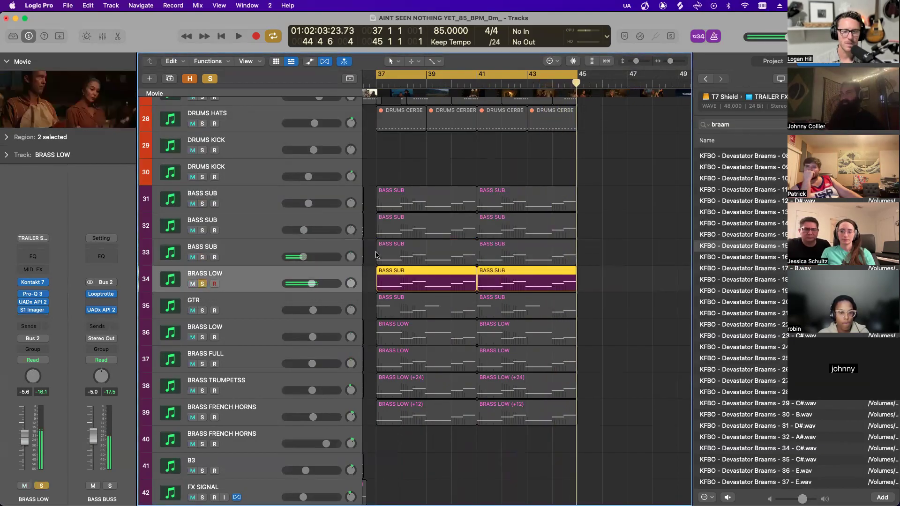
# - Set the volume of BRASS LOW track 34 to -4.9 dB and examine its TRAILER LOW BRASS (8va) instrument in Kontakt 7
pyautogui.moveTo(311, 284); pyautogui.dragTo(312, 283)
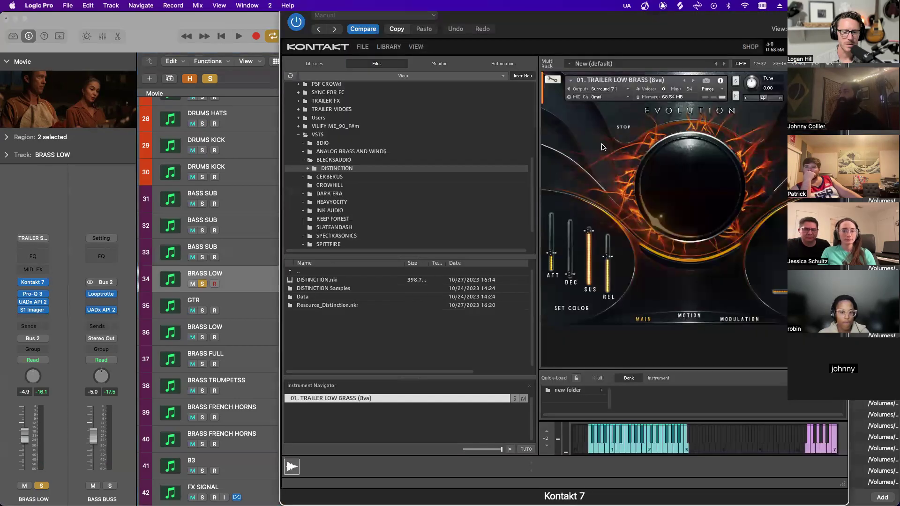
pyautogui.moveTo(690, 31); pyautogui.dragTo(731, 73)
pyautogui.click(278, 56)
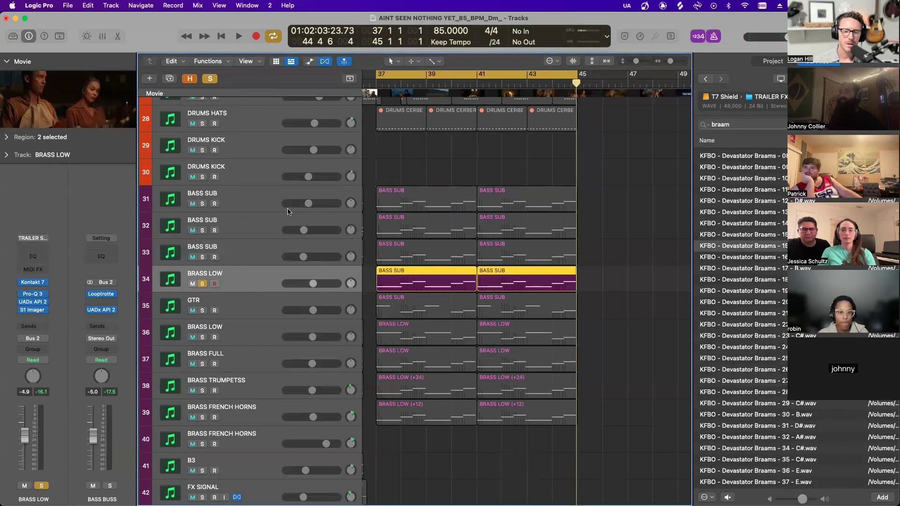
# - Play the cycled section with BRASS LOW track 34 soloed, and switch the solo to the selected GTR track
pyautogui.press('space')
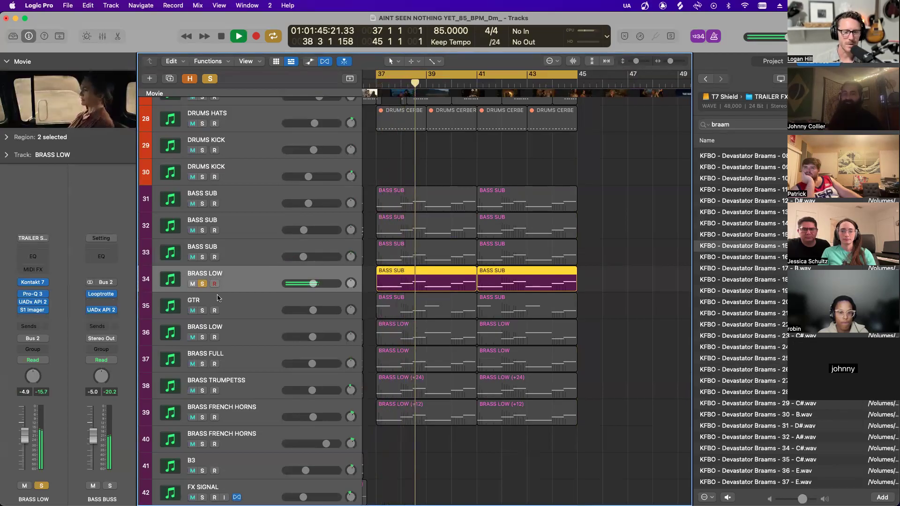
pyautogui.hscroll(1, 203, 309)
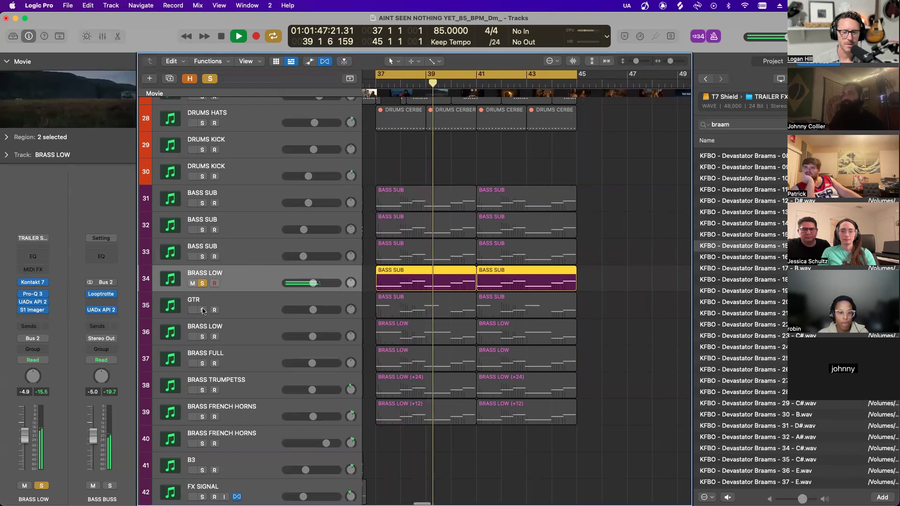
pyautogui.click(203, 310)
pyautogui.click(202, 280)
pyautogui.click(235, 297)
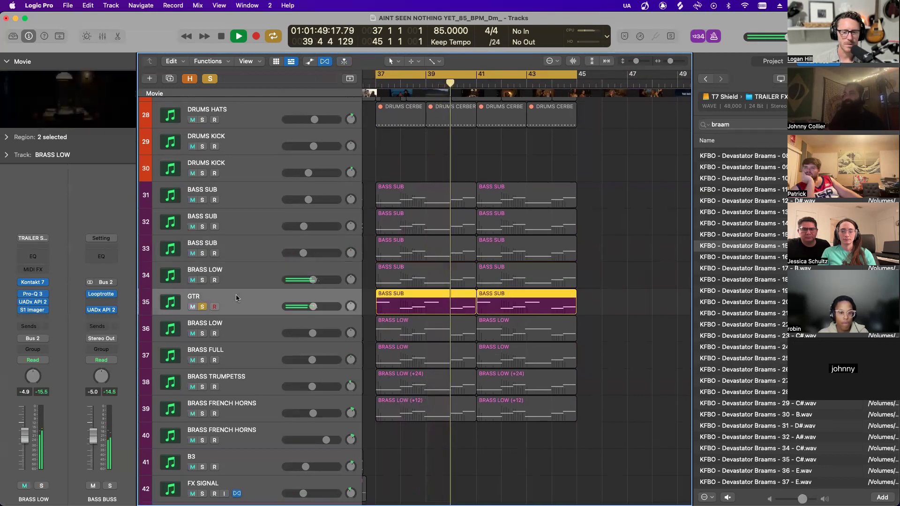
# - Inspect the Kontakt instrument on the GTR track, stop playback and close the plug-in window
pyautogui.click(32, 282)
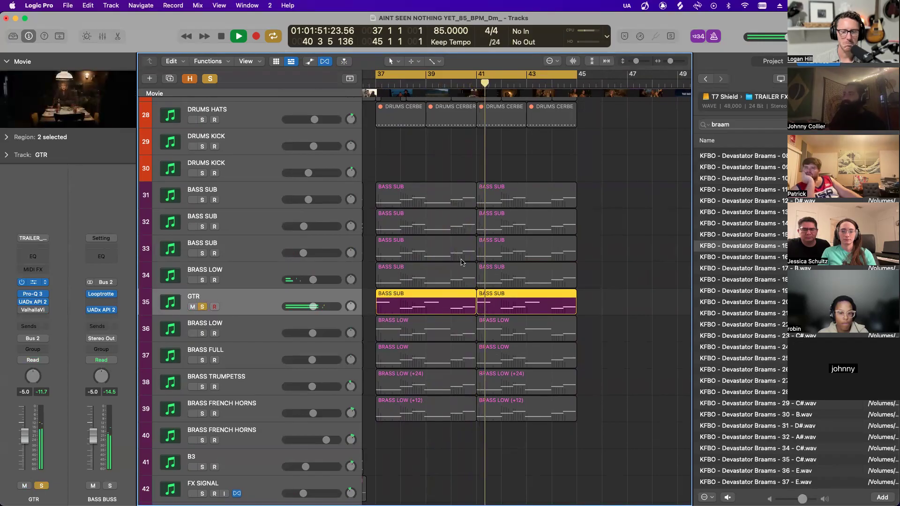
pyautogui.press('space')
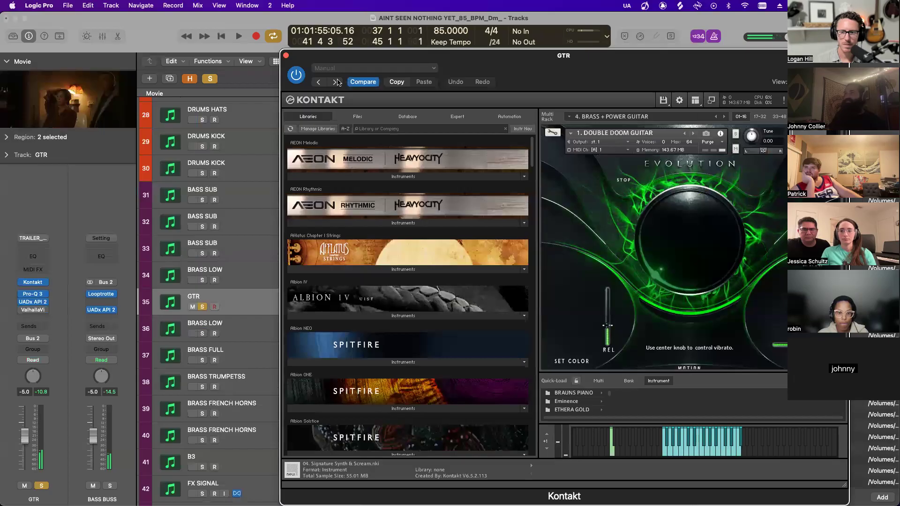
pyautogui.click(285, 56)
# - Solo BRASS LOW, BRASS FULL, BRASS TRUMPETSS and BRASS FRENCH HORNS on tracks 36 to 39, and unsolo GTR
pyautogui.scroll(-3, 173, 305)
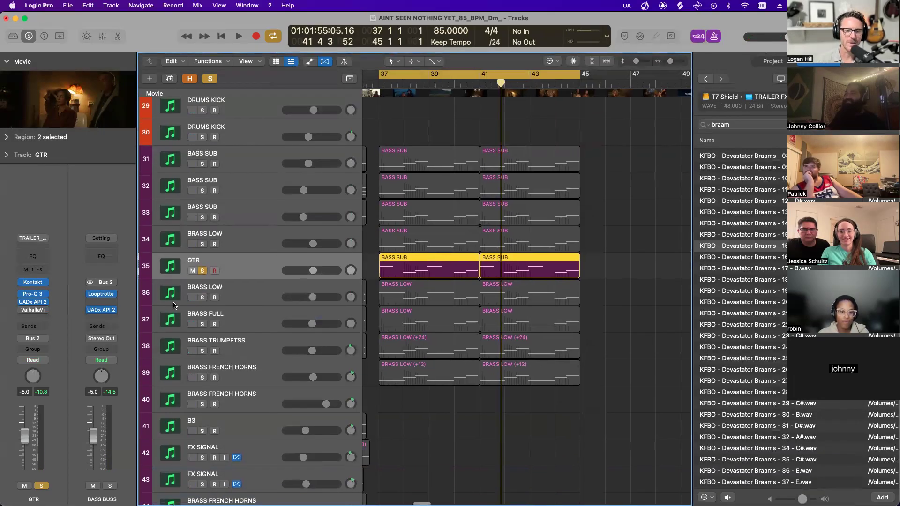
pyautogui.click(203, 297)
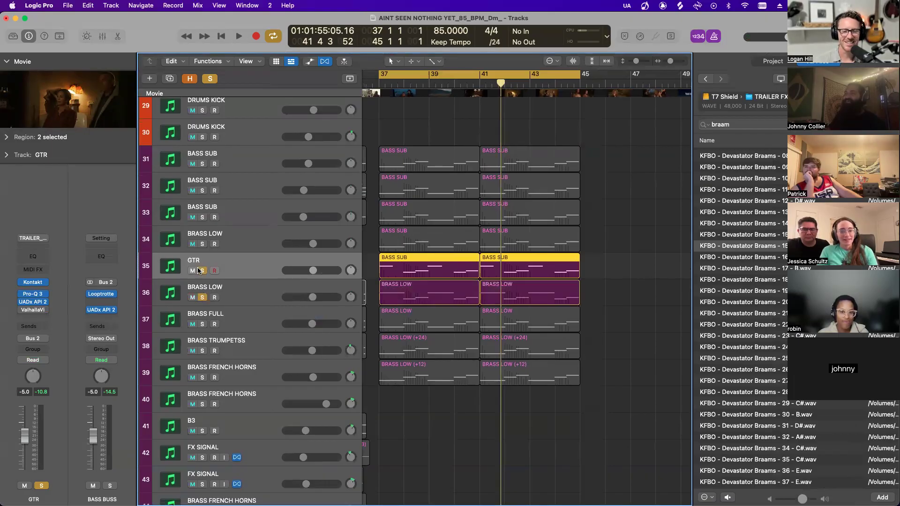
pyautogui.click(202, 271)
pyautogui.scroll(-5, 200, 262)
pyautogui.click(202, 243)
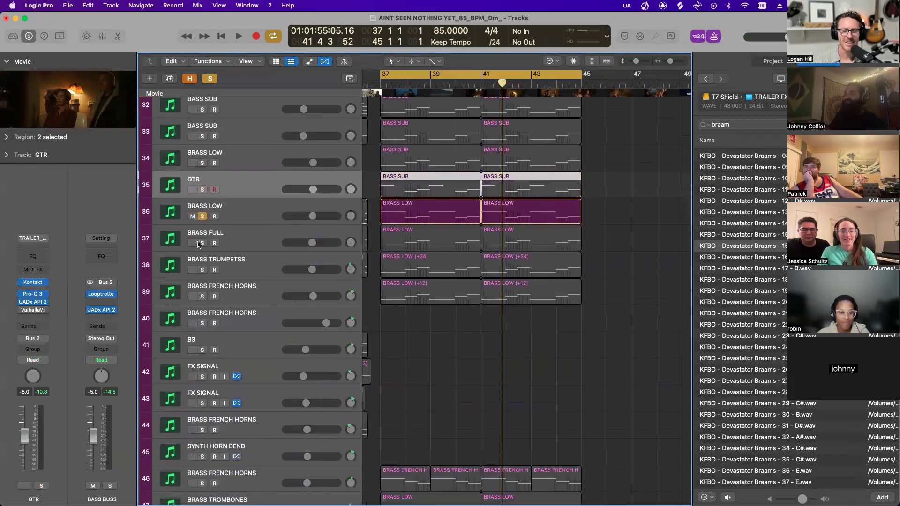
pyautogui.click(202, 269)
pyautogui.click(203, 296)
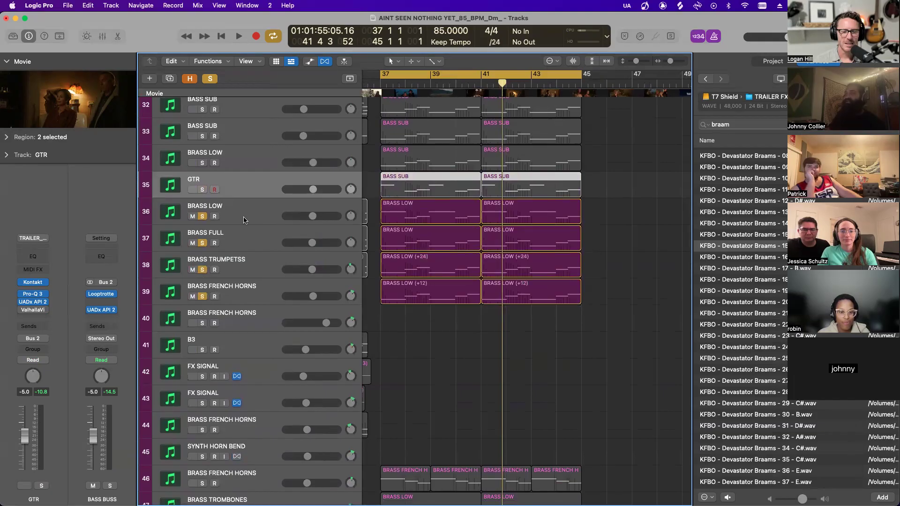
# - Audition the soloed brass tracks from bar 37, select the BRASS TRUMPETSS track and stop playback
pyautogui.press('space')
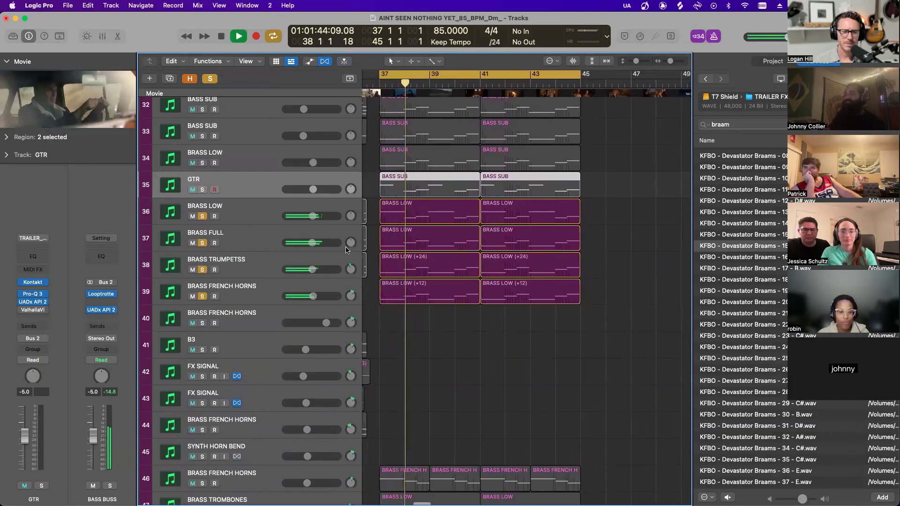
pyautogui.scroll(-2, 360, 220)
pyautogui.scroll(-5, 360, 219)
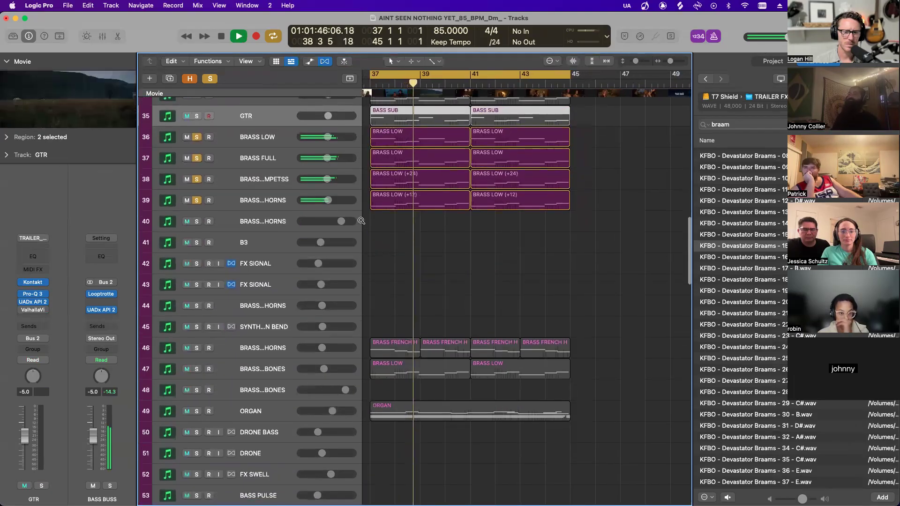
pyautogui.scroll(-2, 361, 219)
pyautogui.hscroll(-2, 361, 220)
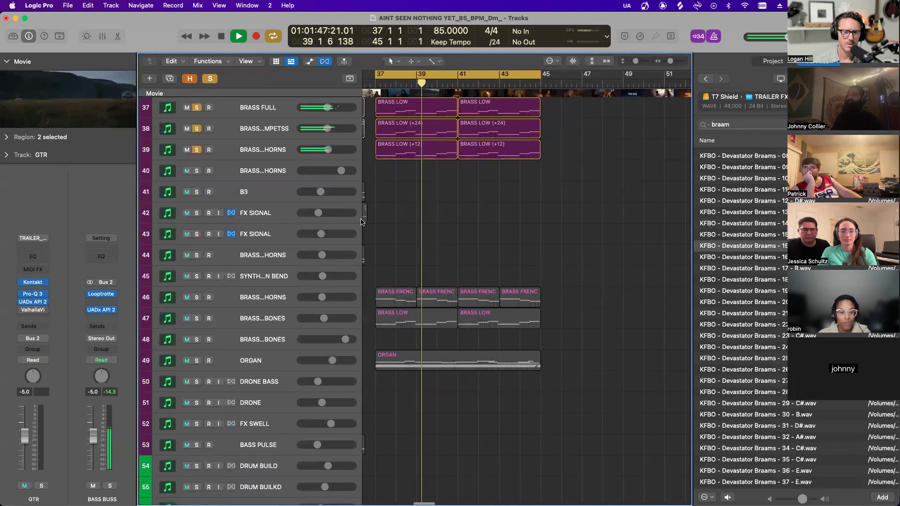
pyautogui.click(269, 133)
pyautogui.press('space')
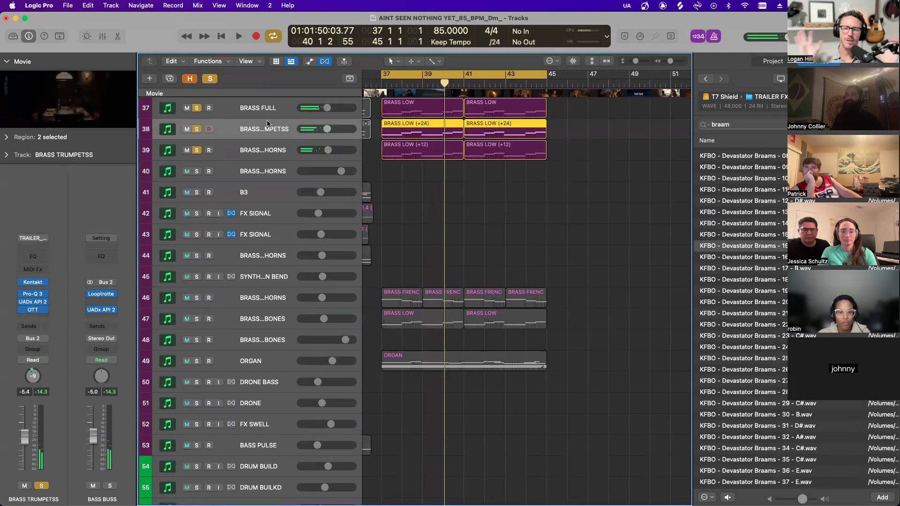
# - Add BRASS FRENCH HORNS track 46 and BRASS TROMBONES track 47 to the soloed tracks
pyautogui.scroll(5, 284, 161)
pyautogui.scroll(3, 350, 228)
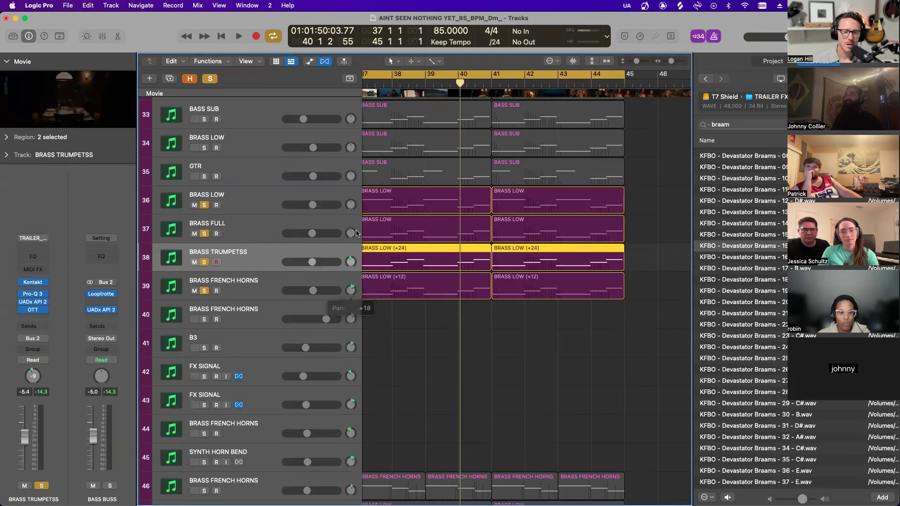
pyautogui.scroll(-2, 347, 220)
pyautogui.scroll(-5, 354, 234)
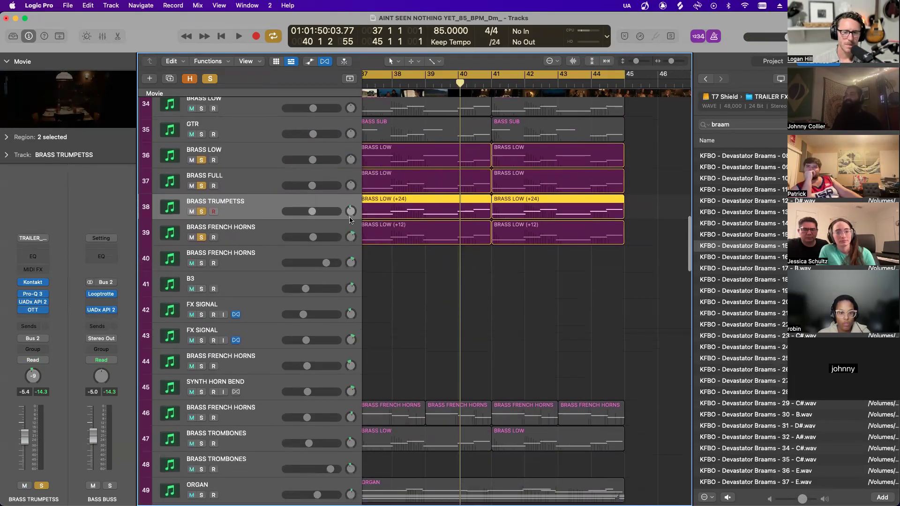
pyautogui.scroll(-2, 355, 241)
pyautogui.click(206, 318)
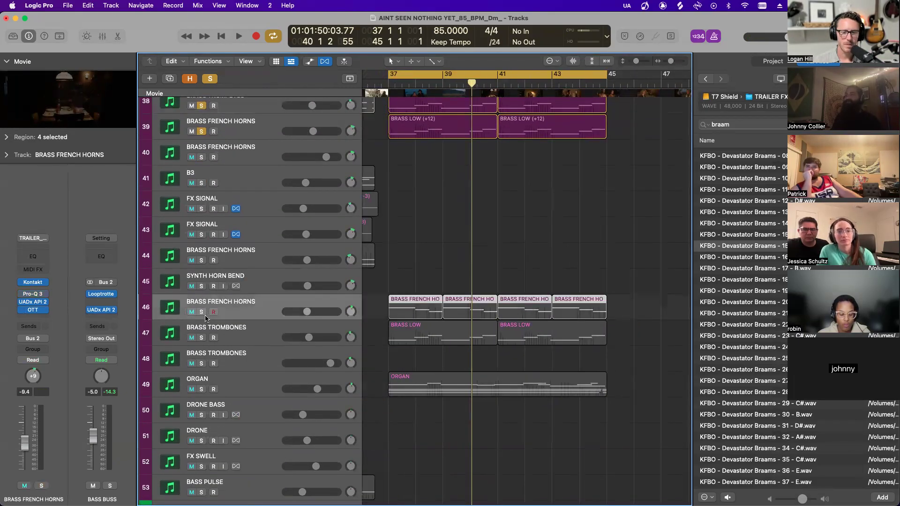
pyautogui.click(202, 313)
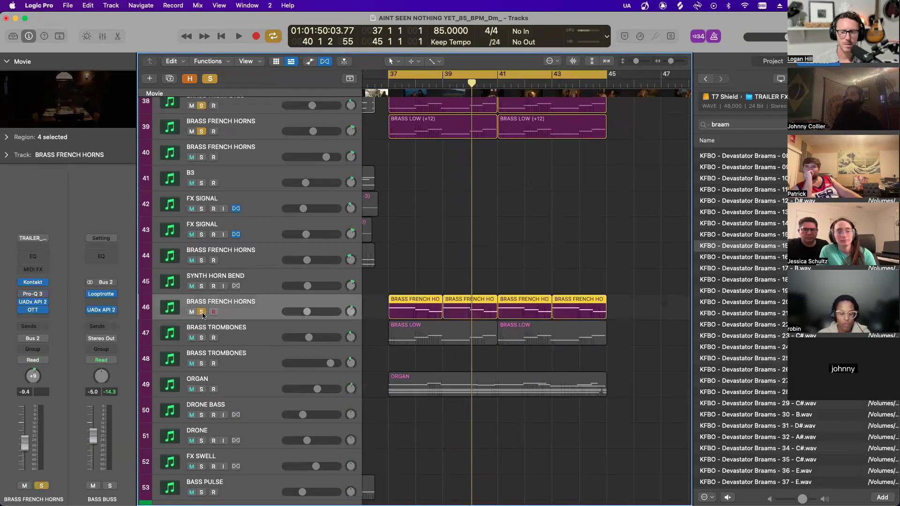
pyautogui.click(201, 339)
# - Audition the cycled section from bar 37 with the added French horns and trombones, and stop playback
pyautogui.press('space')
pyautogui.scroll(2, 355, 334)
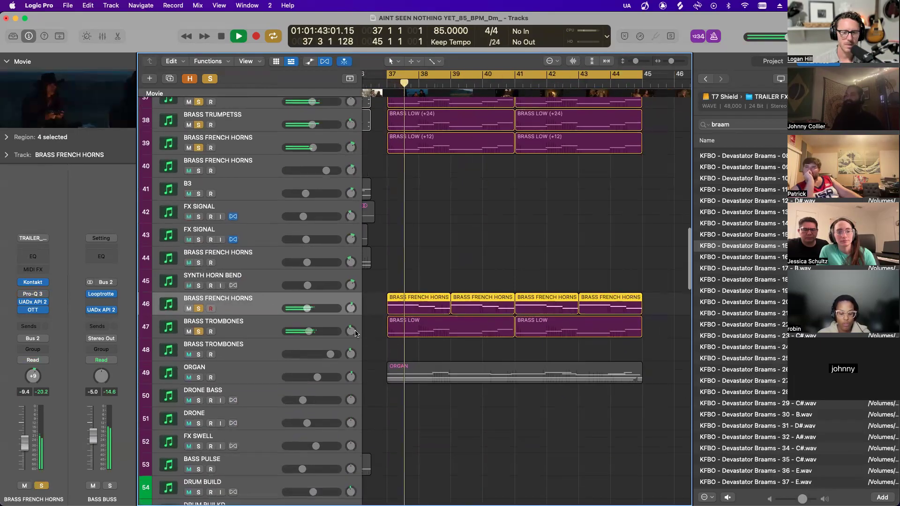
pyautogui.scroll(-2, 355, 334)
pyautogui.scroll(-1, 355, 333)
pyautogui.hscroll(2, 356, 333)
pyautogui.scroll(1, 355, 333)
pyautogui.scroll(-1, 355, 334)
pyautogui.hscroll(-1, 355, 333)
pyautogui.scroll(-5, 334, 261)
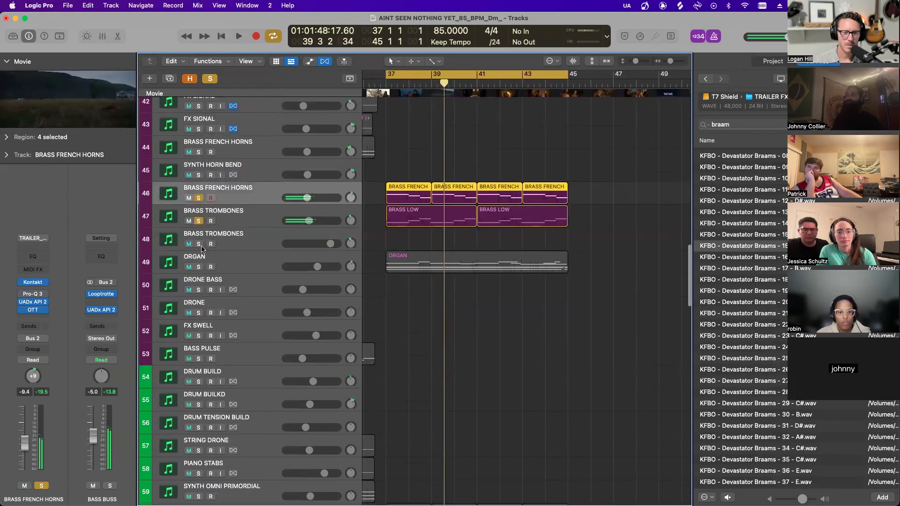
# - Add the ORGAN track to the soloed tracks and select it
pyautogui.click(197, 269)
pyautogui.click(249, 260)
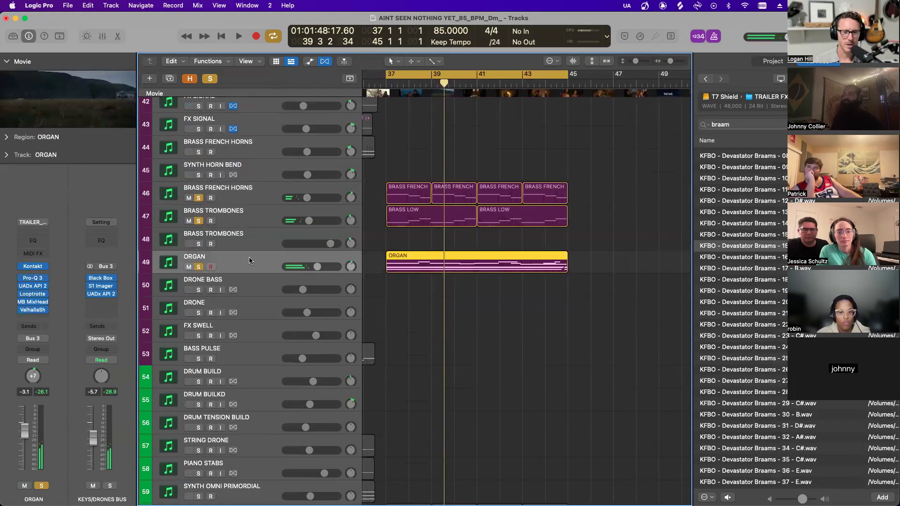
pyautogui.scroll(1, 313, 246)
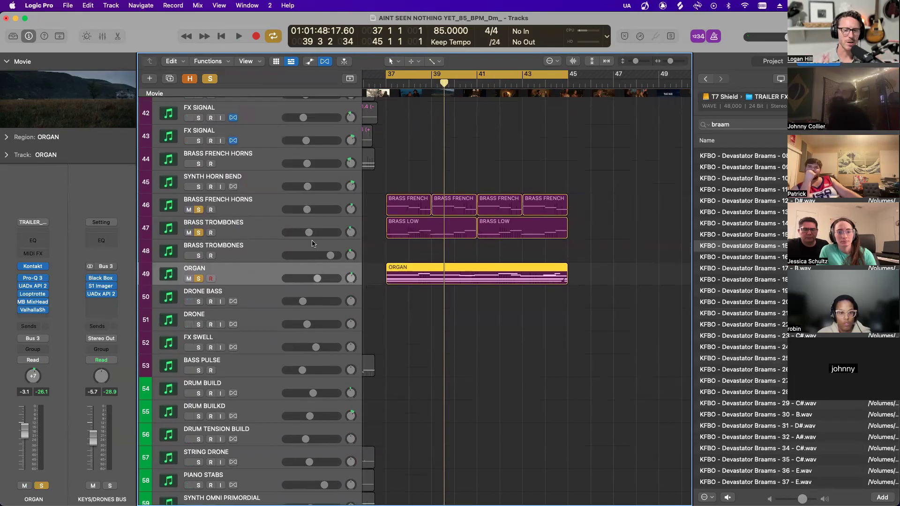
# - Inspect the notes of the PAD region on track 66 in the Piano Roll and close the editor
pyautogui.scroll(-12, 313, 244)
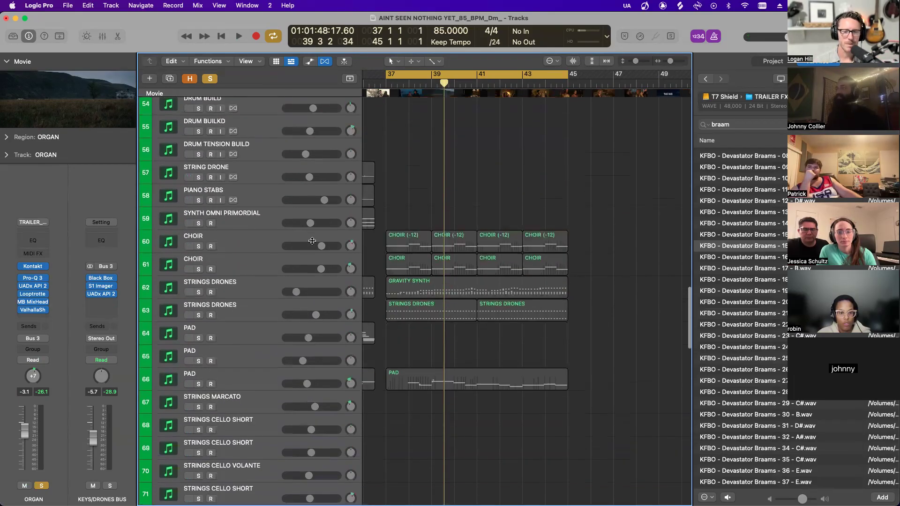
pyautogui.scroll(-7, 313, 243)
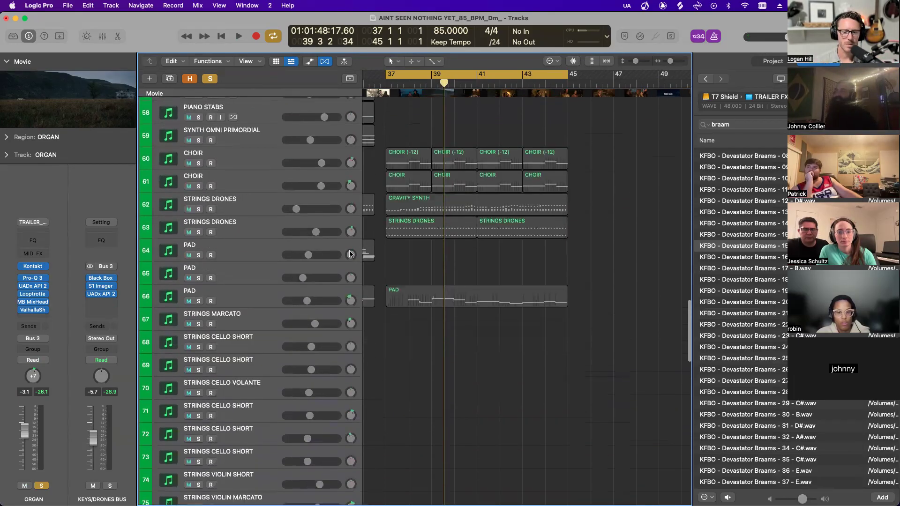
pyautogui.scroll(2, 349, 254)
pyautogui.doubleClick(414, 268)
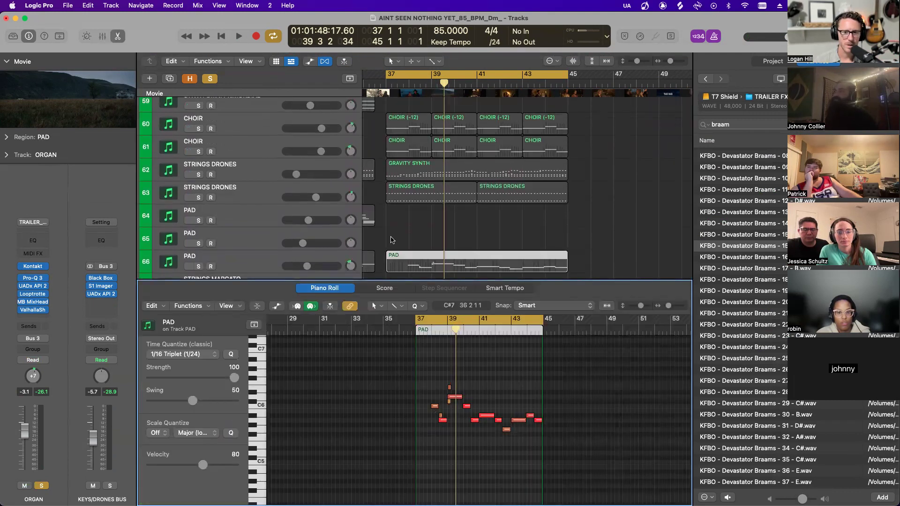
pyautogui.press('p')
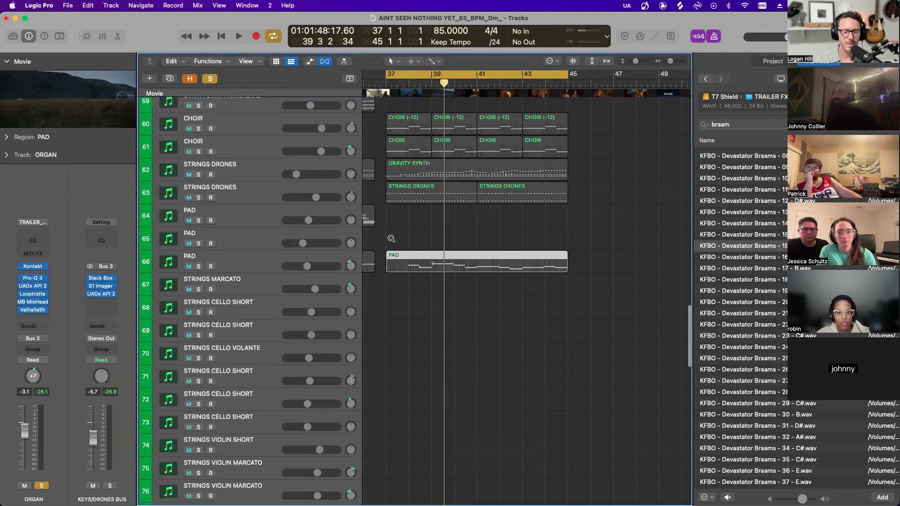
# - Review the layering of the bass, brass, organ and choir regions between bars 37 and 45
pyautogui.scroll(2, 392, 241)
pyautogui.scroll(3, 391, 241)
pyautogui.scroll(-1, 391, 241)
pyautogui.scroll(10, 391, 240)
pyautogui.scroll(2, 391, 241)
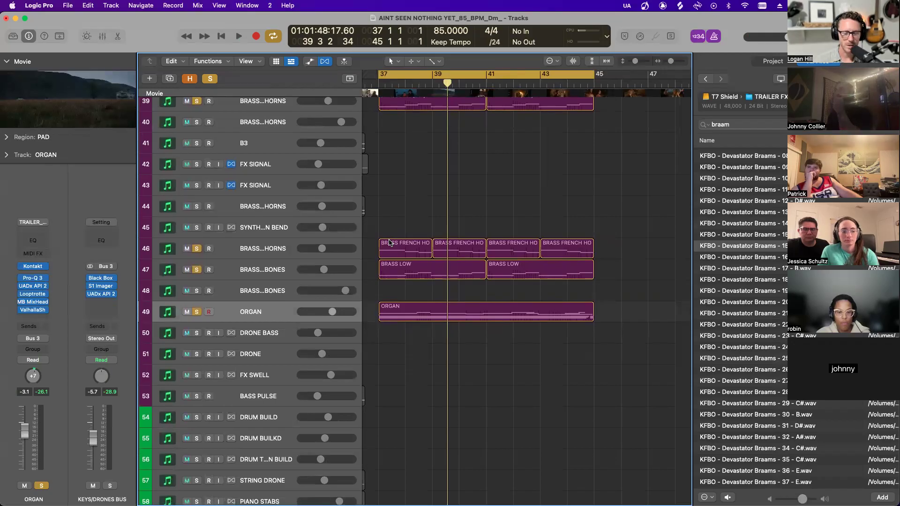
pyautogui.scroll(8, 390, 243)
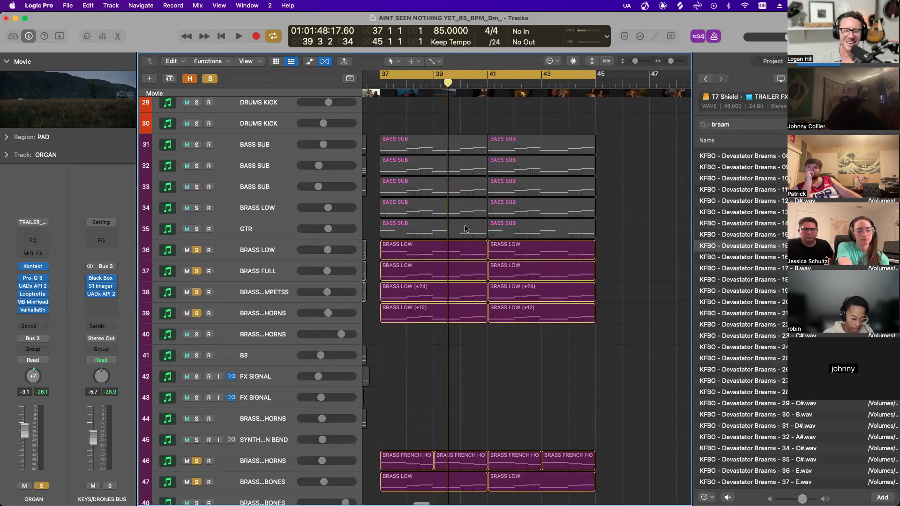
pyautogui.hscroll(1, 464, 227)
pyautogui.scroll(-2, 464, 227)
pyautogui.scroll(3, 464, 226)
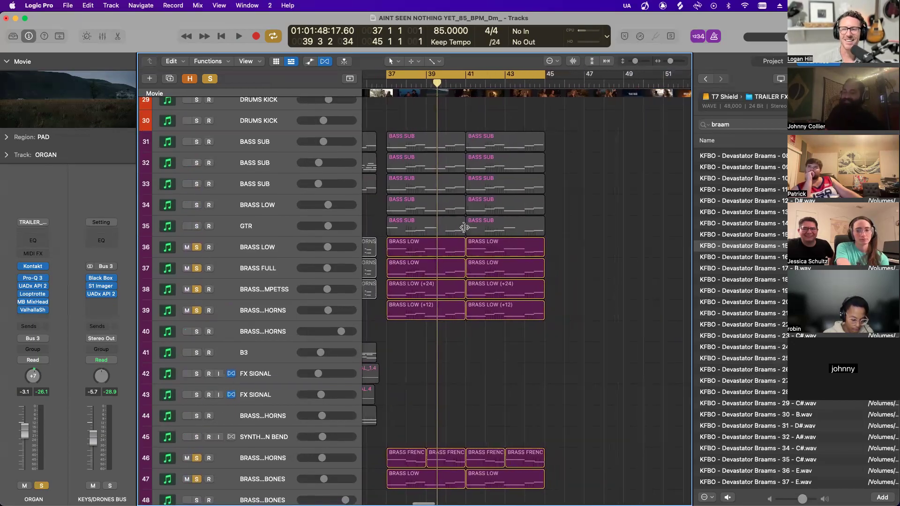
pyautogui.scroll(3, 463, 230)
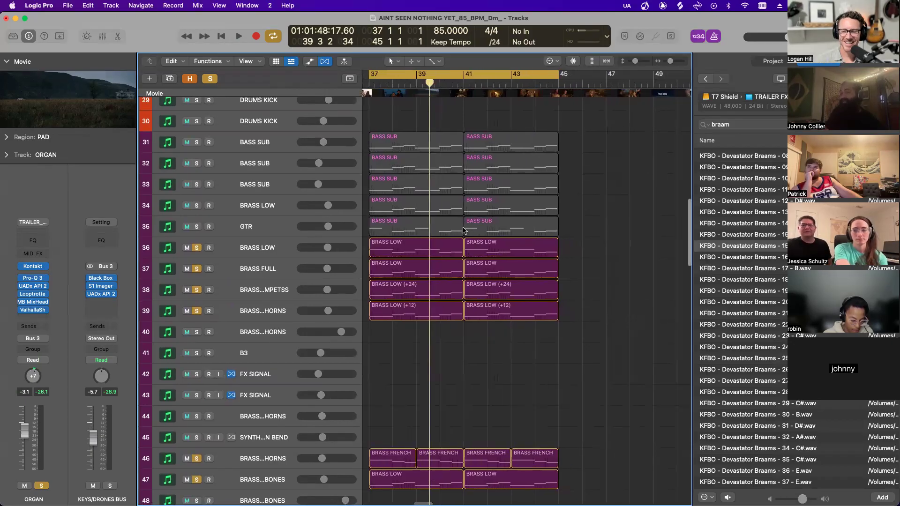
pyautogui.hscroll(-1, 463, 227)
pyautogui.scroll(-3, 463, 228)
pyautogui.scroll(-7, 462, 230)
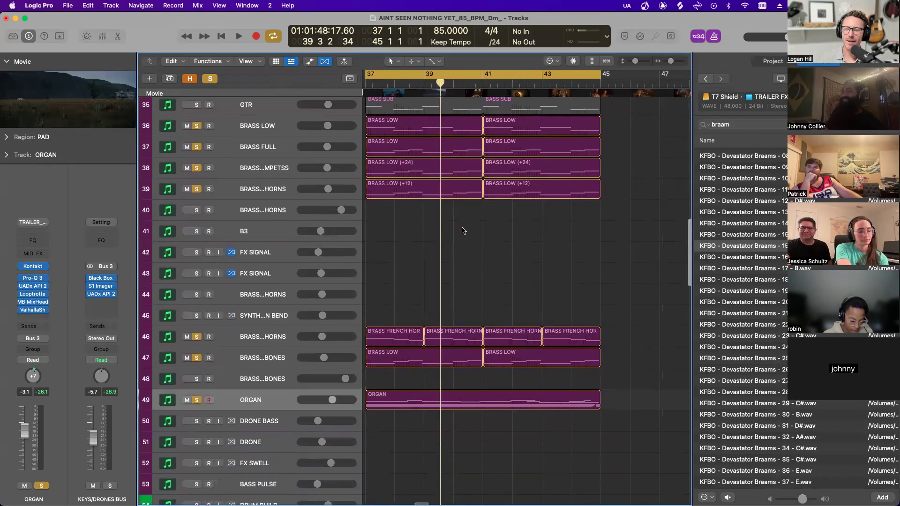
pyautogui.hscroll(1, 462, 230)
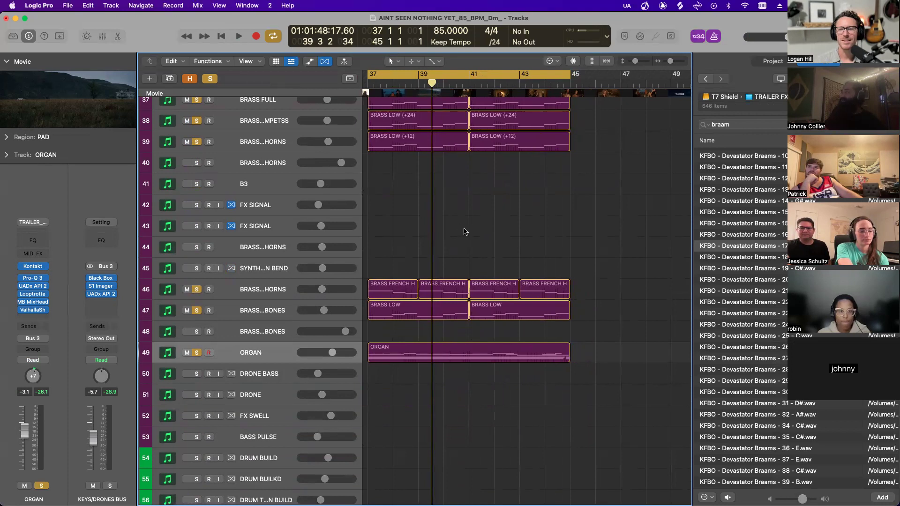
pyautogui.scroll(-2, 464, 232)
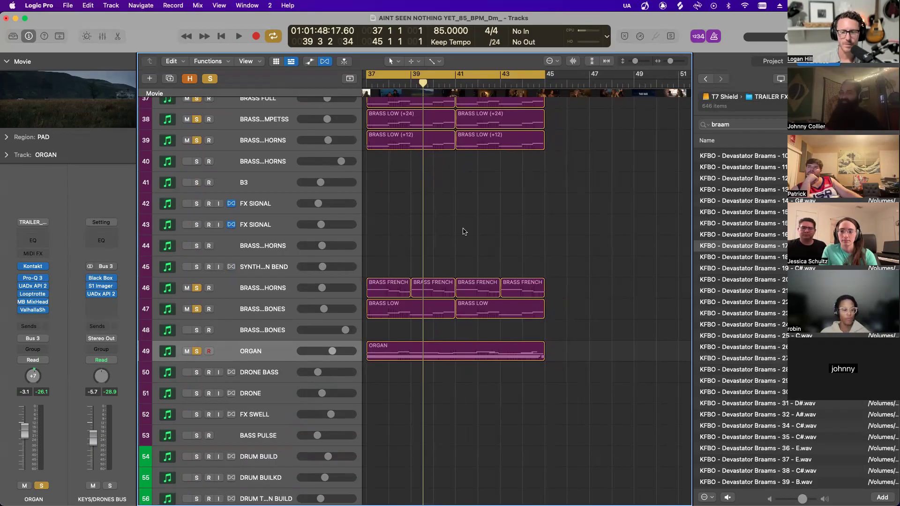
pyautogui.scroll(-6, 476, 222)
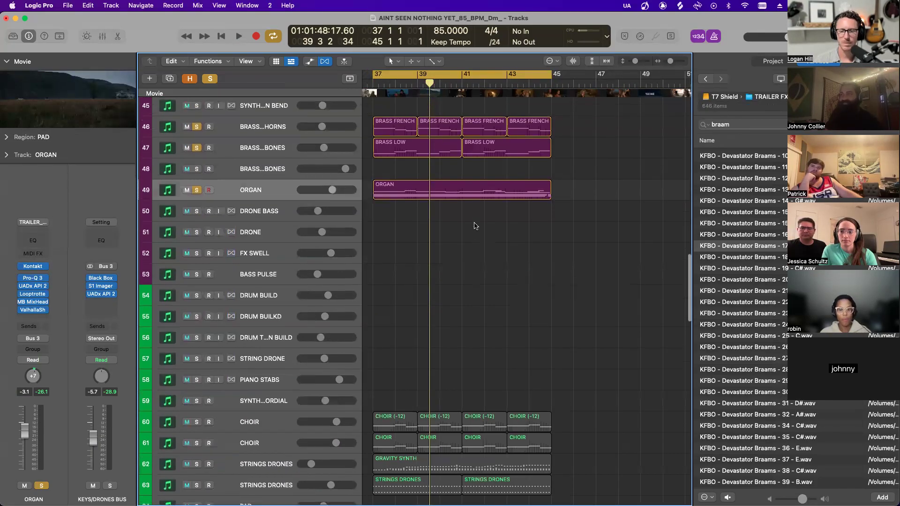
# - Select the ORGAN track and make it the only soloed track
pyautogui.click(277, 192)
pyautogui.press('super+Down')
pyautogui.press('super+Down')
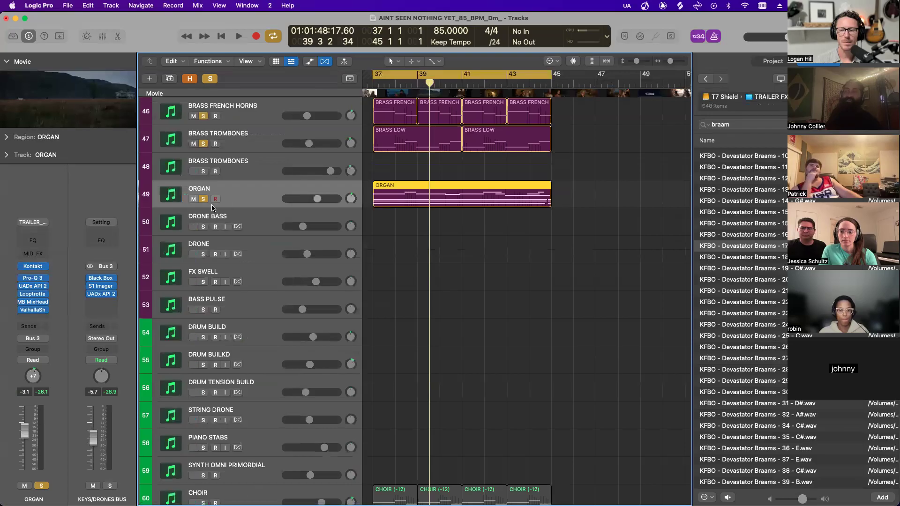
pyautogui.scroll(-15, 328, 223)
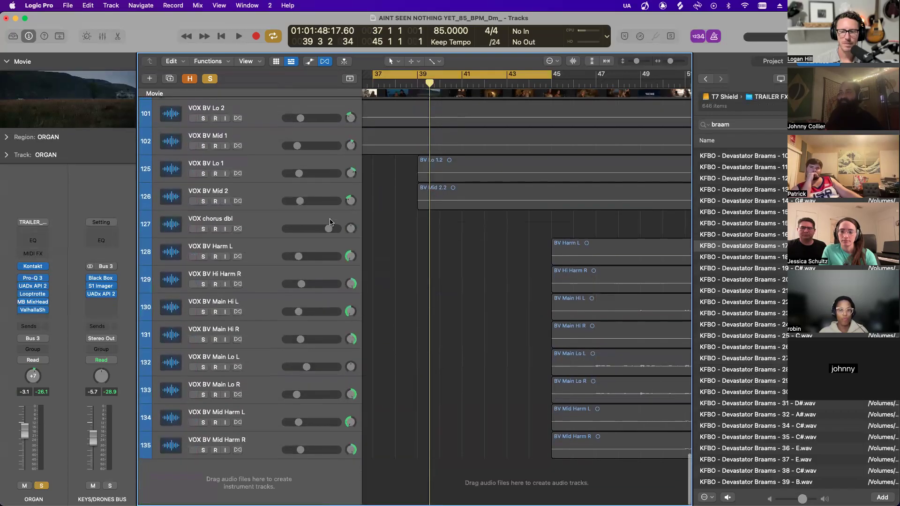
pyautogui.scroll(15, 330, 223)
pyautogui.press('super+Left')
pyautogui.press('super+Left')
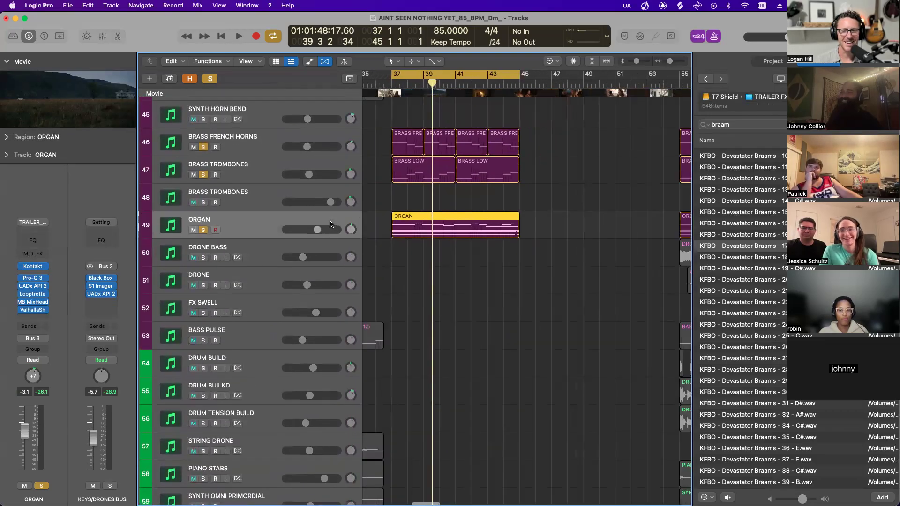
pyautogui.hscroll(-1, 330, 224)
pyautogui.press('super+Left')
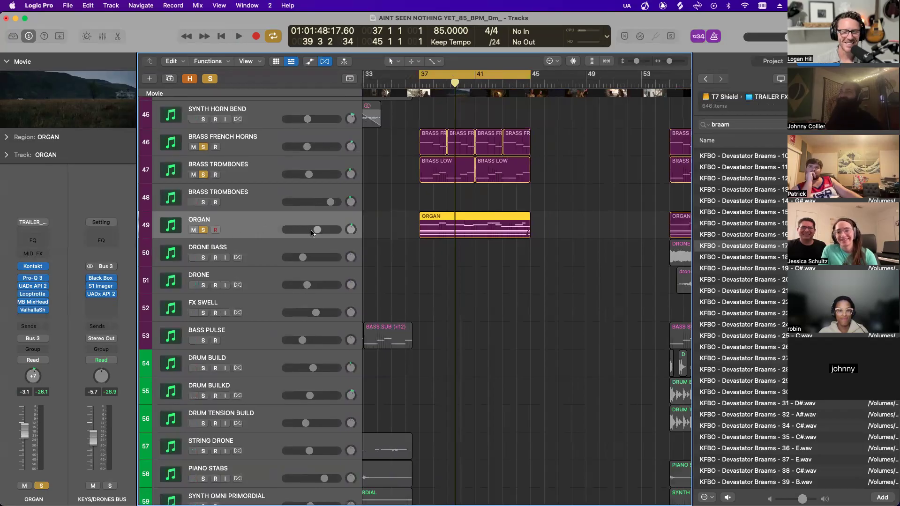
pyautogui.keyDown('alt'); pyautogui.click(204, 230); pyautogui.keyUp('alt')
pyautogui.click(204, 231)
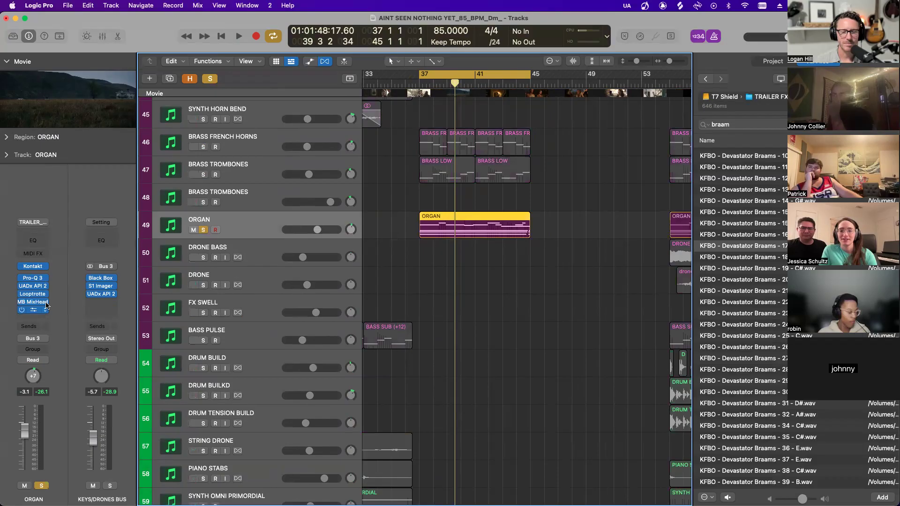
# - Inspect the ValhallaShimmer reverb settings on the ORGAN track and close the plug-in
pyautogui.click(33, 310)
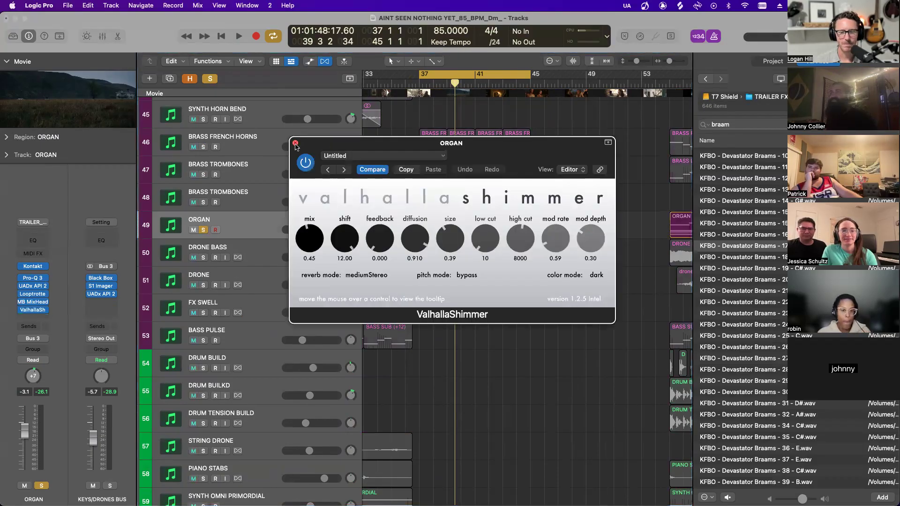
pyautogui.click(295, 144)
pyautogui.hscroll(2, 480, 230)
pyautogui.hscroll(-2, 480, 228)
pyautogui.scroll(-3, 476, 225)
pyautogui.scroll(2, 476, 226)
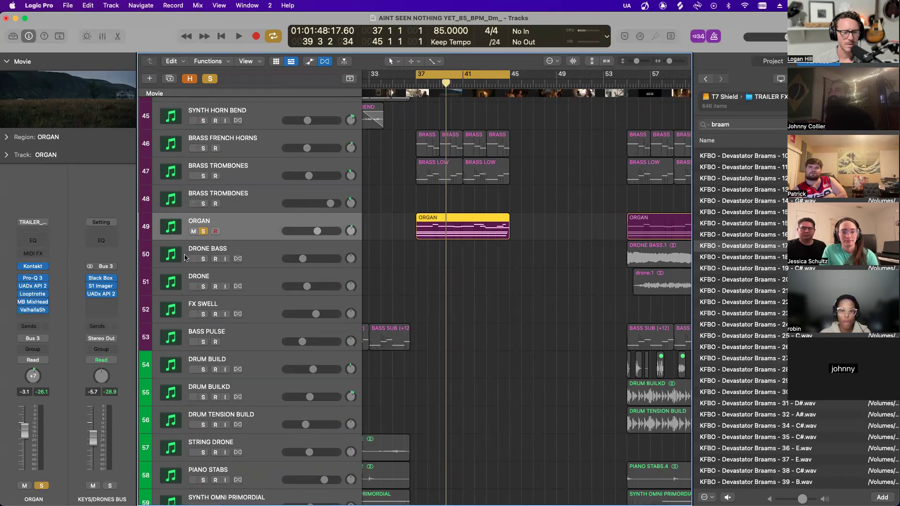
# - Play the cycled section and compare the ORGAN with its inserts from UADx API 2 to ValhallaShimmer bypassed and re-enabled
pyautogui.press('space')
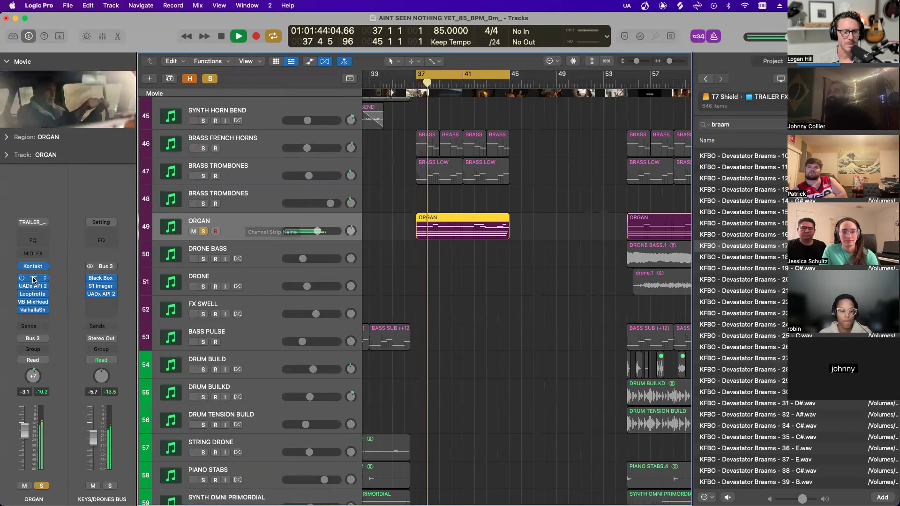
pyautogui.moveTo(22, 286); pyautogui.dragTo(20, 314)
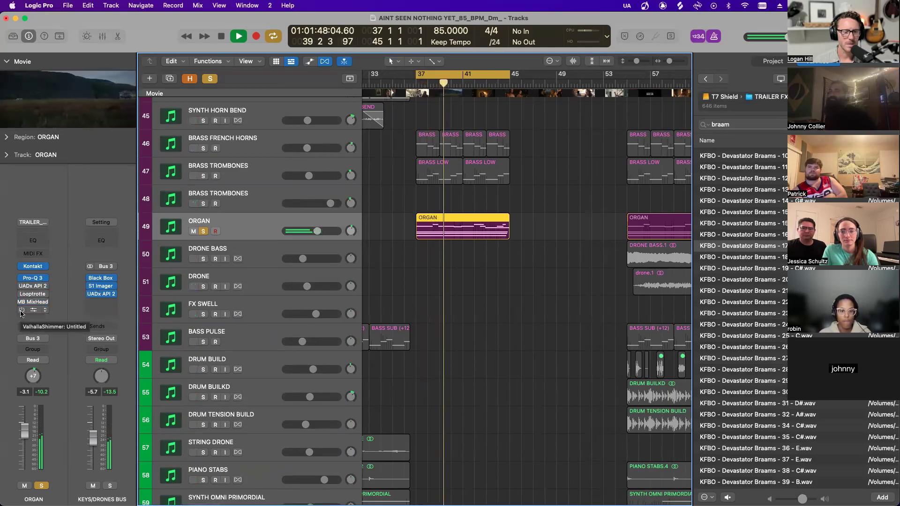
pyautogui.moveTo(20, 310); pyautogui.dragTo(21, 286)
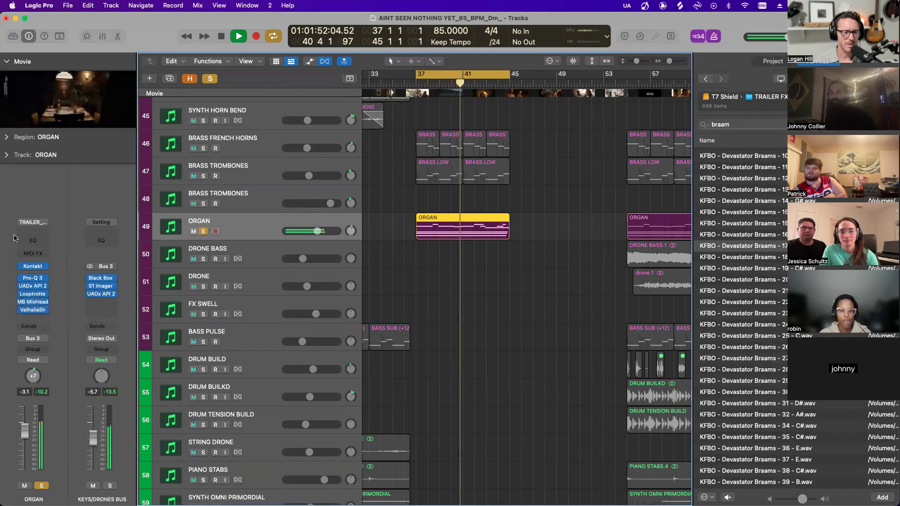
# - Compare the ORGAN with ValhallaShimmer bypassed and active during playback, leaving it on, and close the plug-in
pyautogui.click(33, 310)
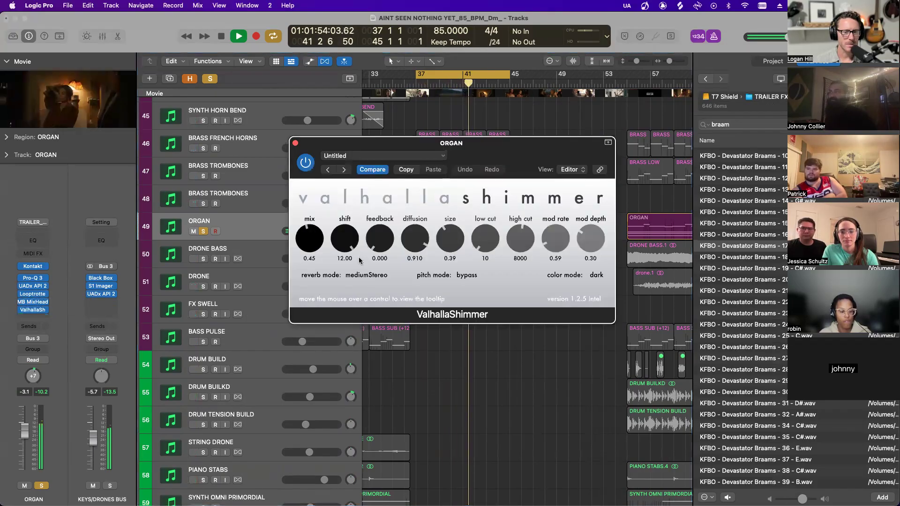
pyautogui.click(305, 162)
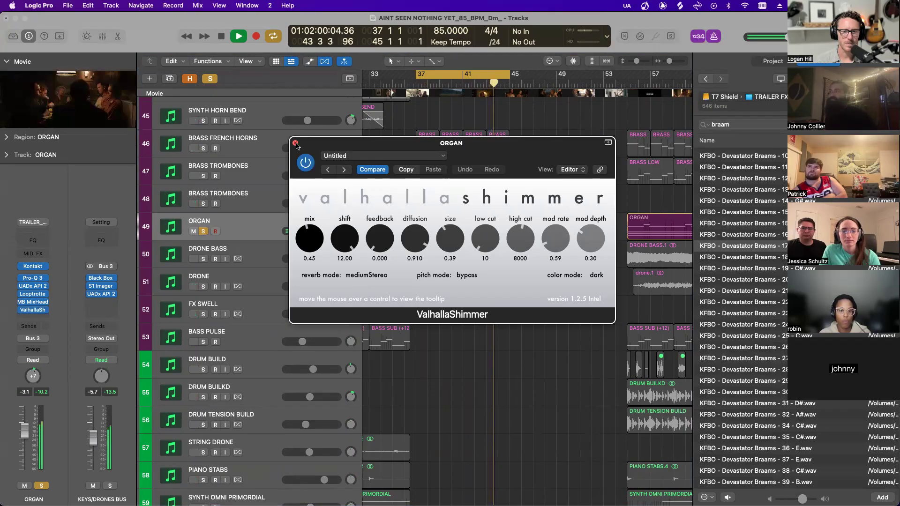
pyautogui.click(295, 143)
# - Compare the ORGAN with MB MixHead and Looptrotter SA2RATE2 toggled, then stop playback, inspect SA2RATE2 and close it
pyautogui.click(21, 303)
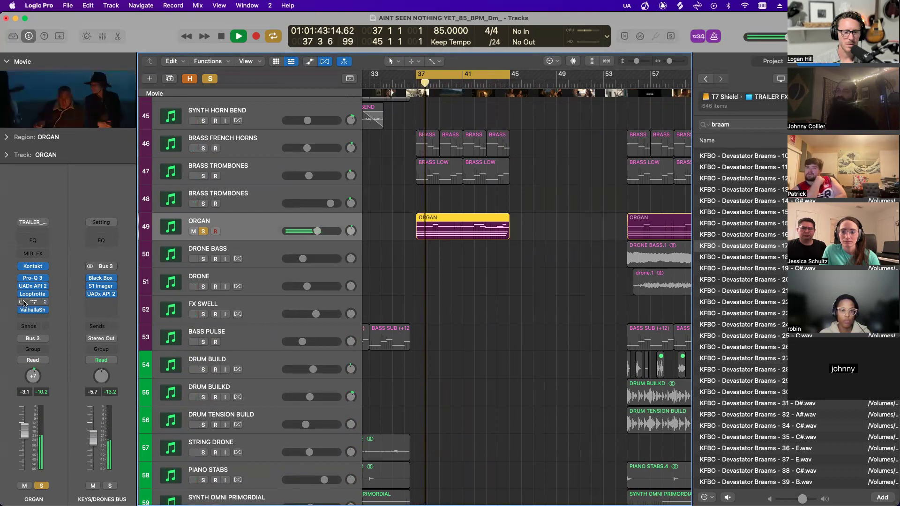
pyautogui.press('space')
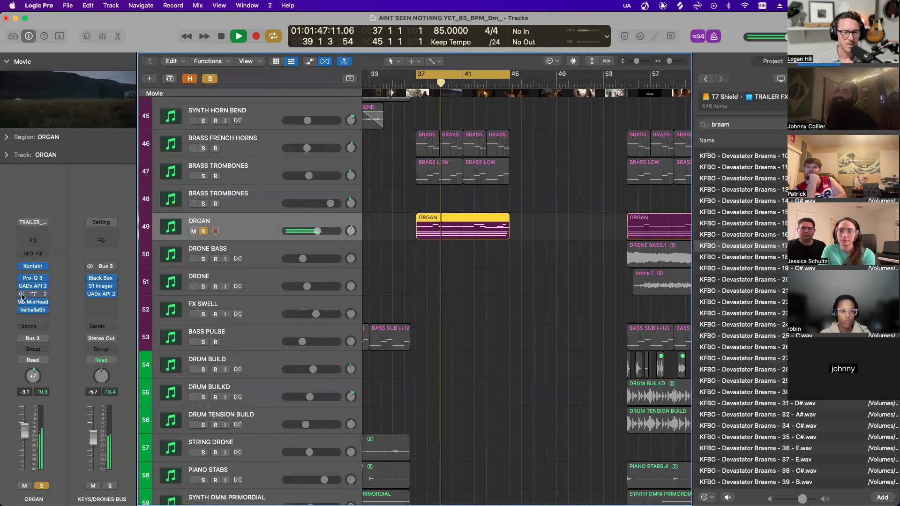
pyautogui.click(32, 294)
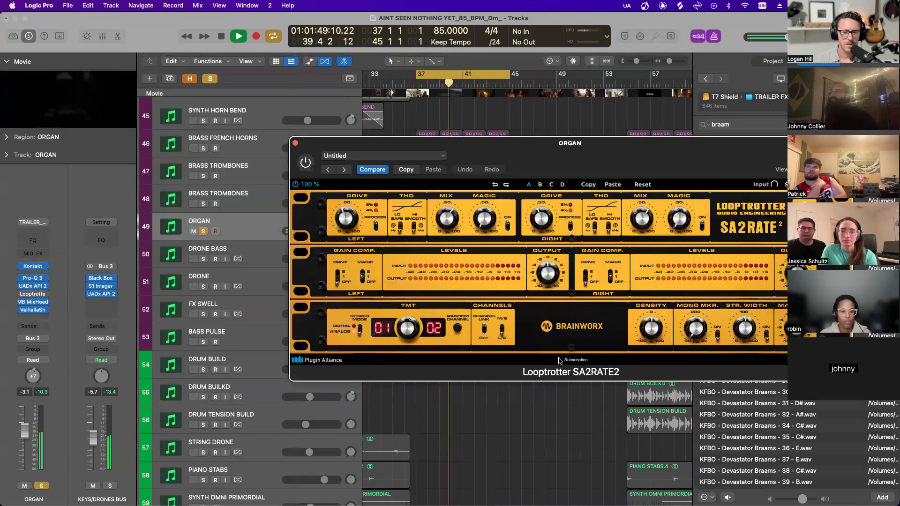
pyautogui.press('space')
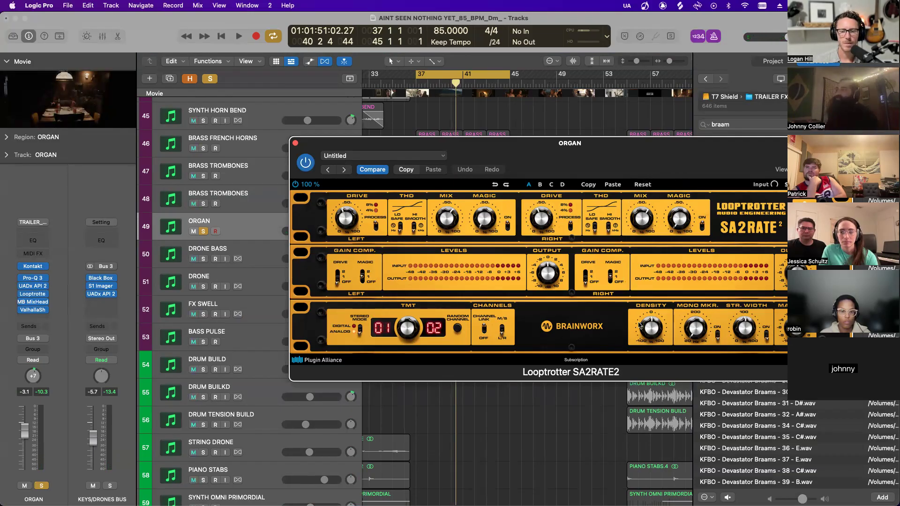
pyautogui.moveTo(471, 145); pyautogui.dragTo(462, 133)
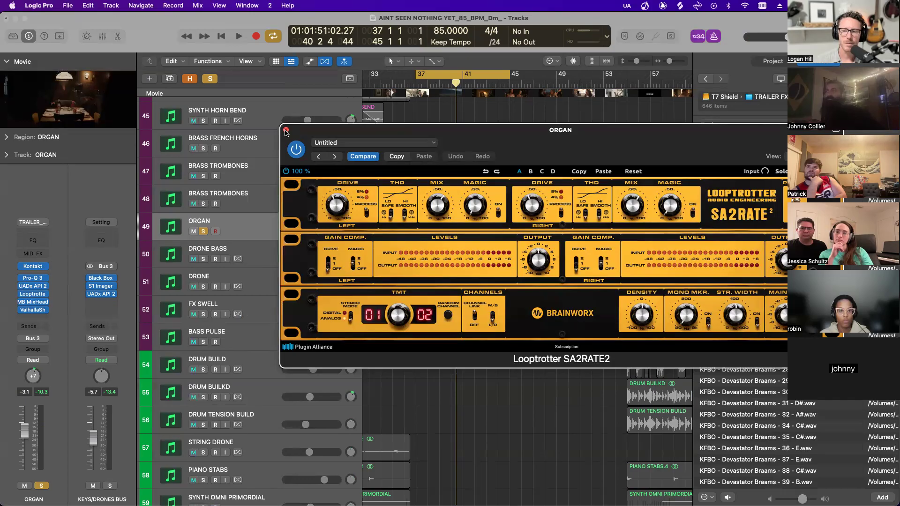
pyautogui.click(286, 131)
pyautogui.scroll(-4, 191, 152)
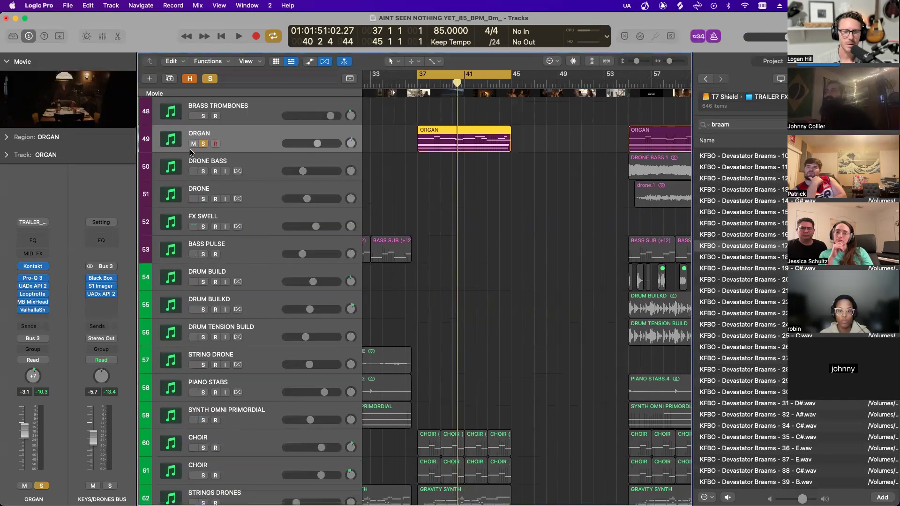
pyautogui.click(203, 144)
pyautogui.scroll(-6, 203, 143)
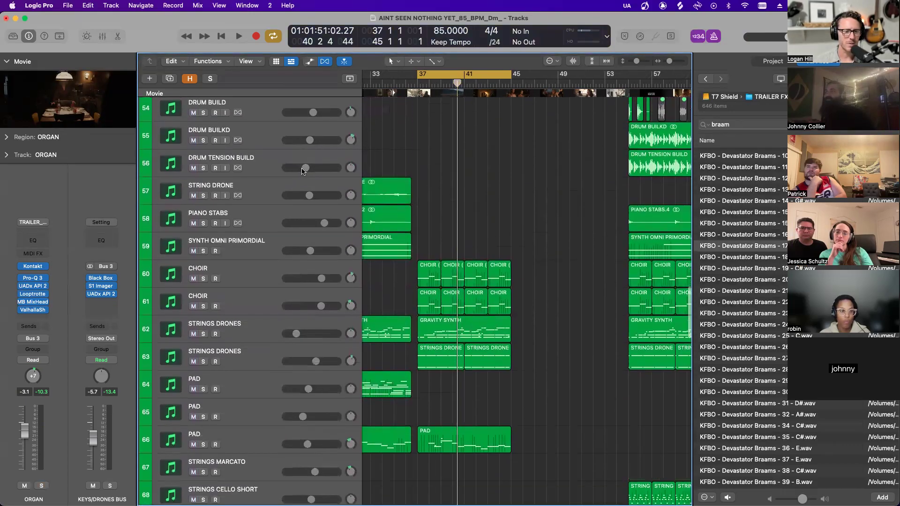
pyautogui.scroll(-2, 302, 171)
pyautogui.scroll(10, 323, 187)
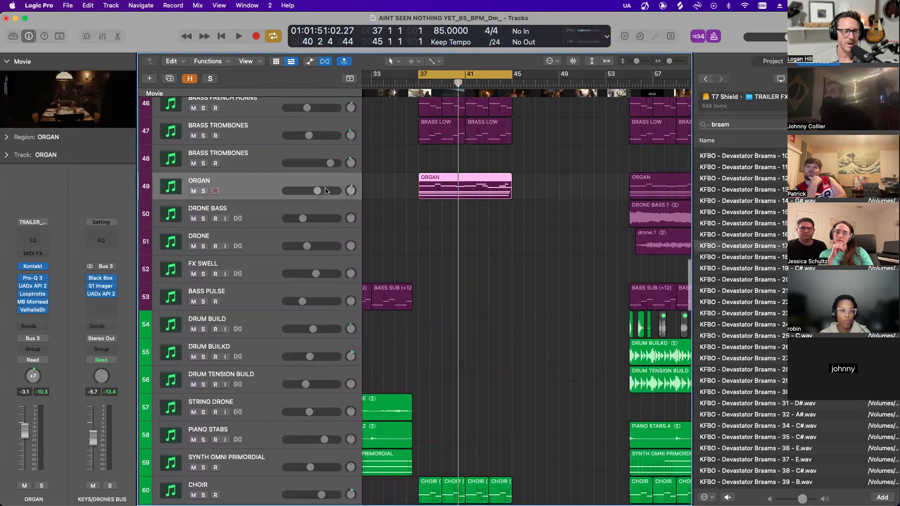
pyautogui.click(203, 190)
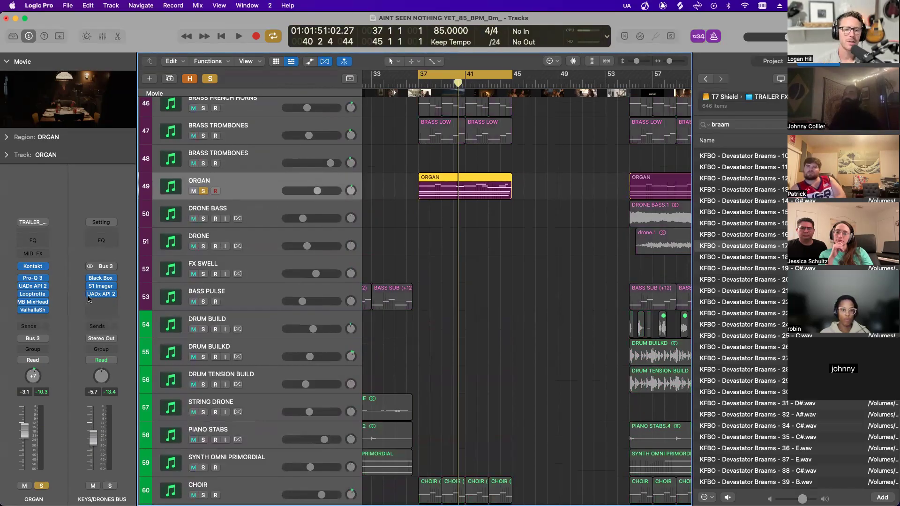
# - Inspect the MB MixHead tape saturation settings on the ORGAN track and close the plug-in
pyautogui.click(37, 303)
pyautogui.moveTo(579, 155); pyautogui.dragTo(509, 189)
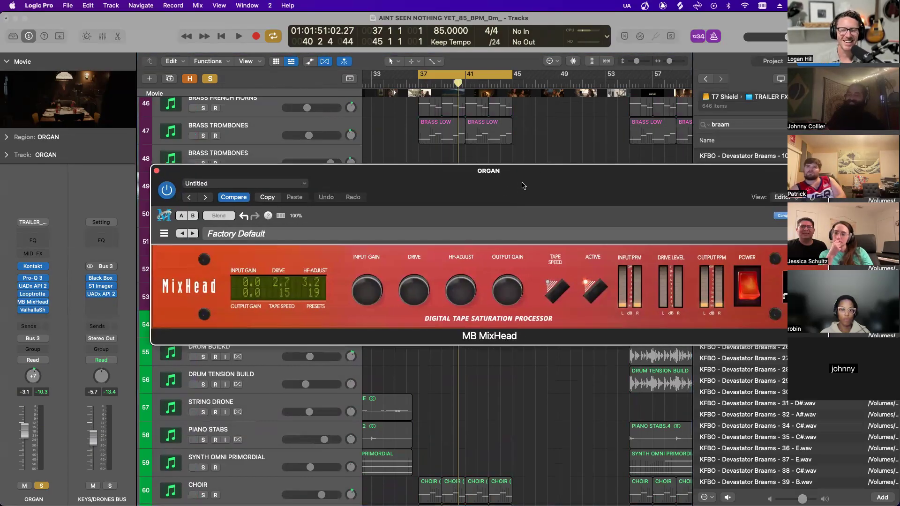
pyautogui.click(157, 172)
# - Clear the ORGAN solo, then solo and select the CHOIR track 60
pyautogui.scroll(-5, 418, 208)
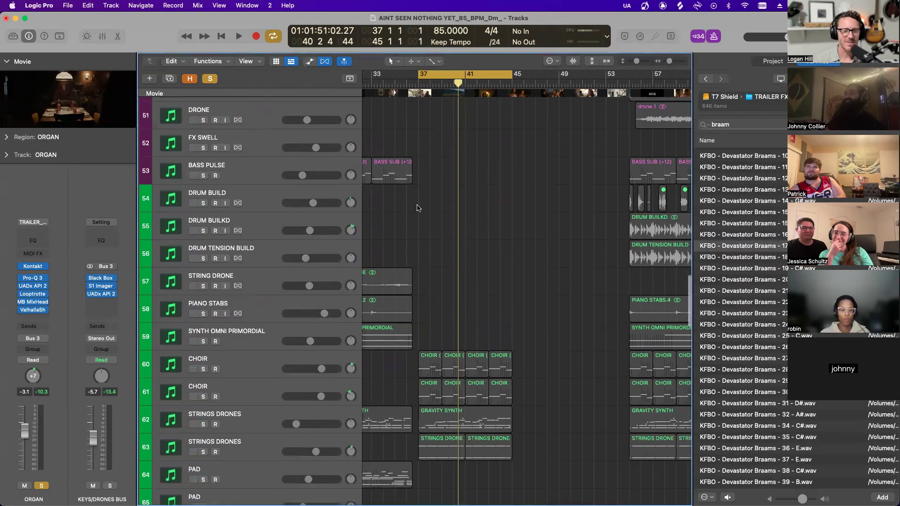
pyautogui.click(204, 81)
pyautogui.scroll(-3, 210, 268)
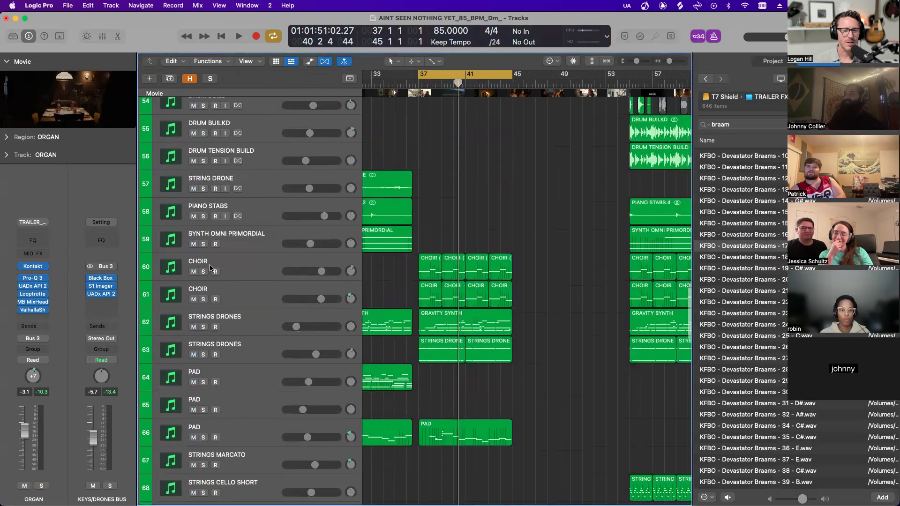
pyautogui.click(204, 271)
pyautogui.click(243, 266)
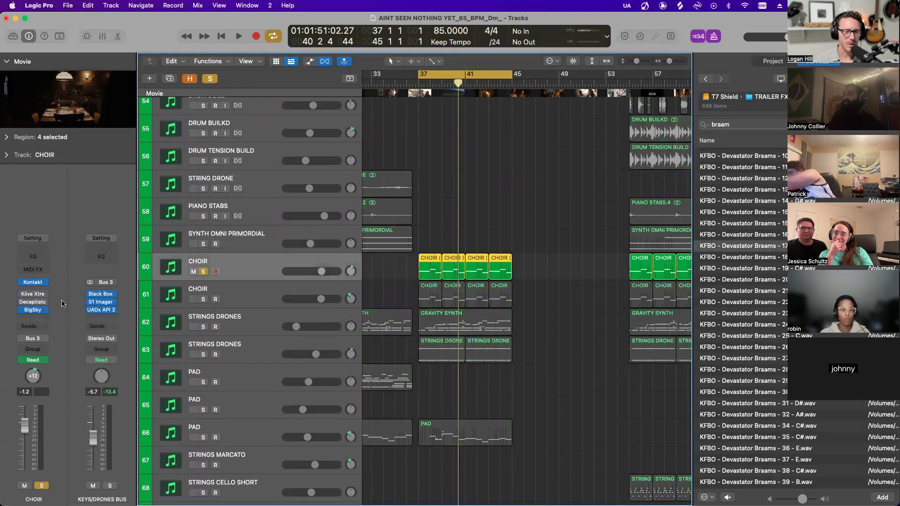
# - Inspect the Kontakt choir instrument and its articulations on track 60 and close the plug-in
pyautogui.click(33, 282)
pyautogui.moveTo(593, 82); pyautogui.dragTo(899, 66)
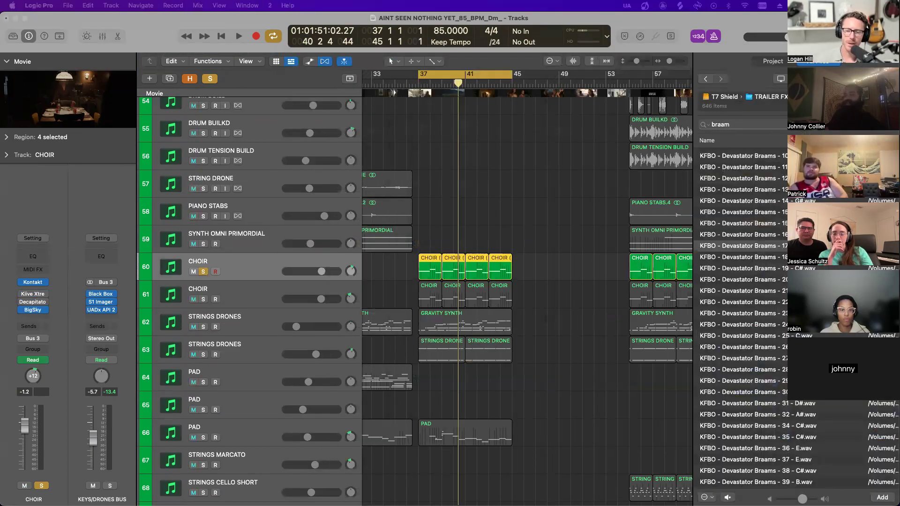
pyautogui.moveTo(899, 118); pyautogui.dragTo(437, 87)
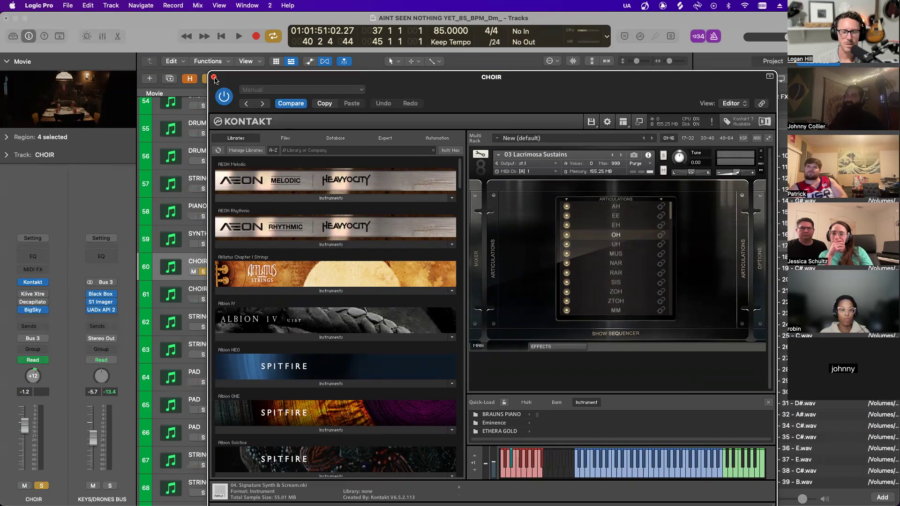
pyautogui.moveTo(351, 83); pyautogui.dragTo(353, 78)
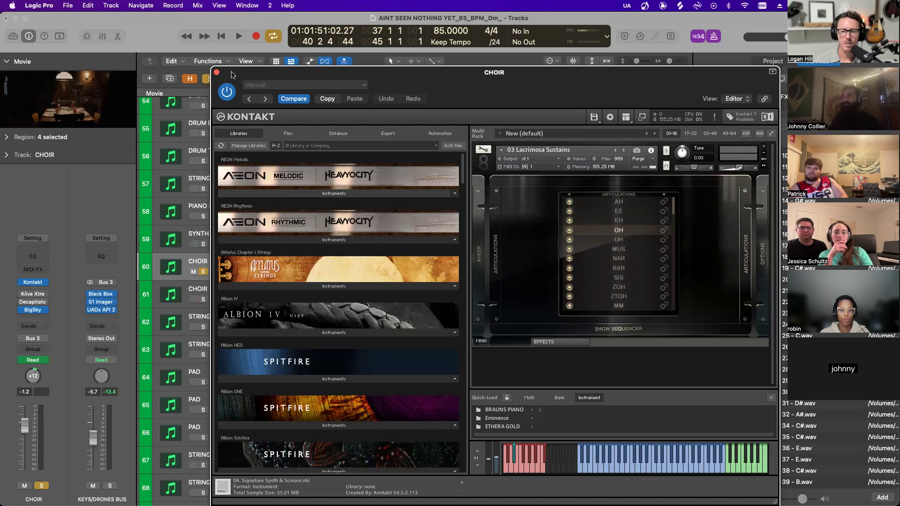
pyautogui.click(217, 73)
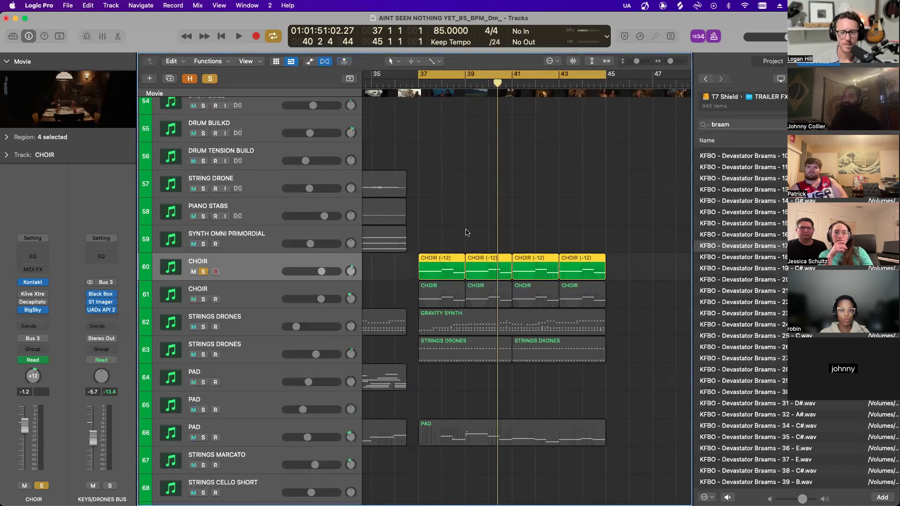
# - Audition the soloed CHOIR track 60 from bar 37 while checking its Kontakt instrument, and close the plug-in
pyautogui.hscroll(2, 467, 232)
pyautogui.scroll(-3, 466, 233)
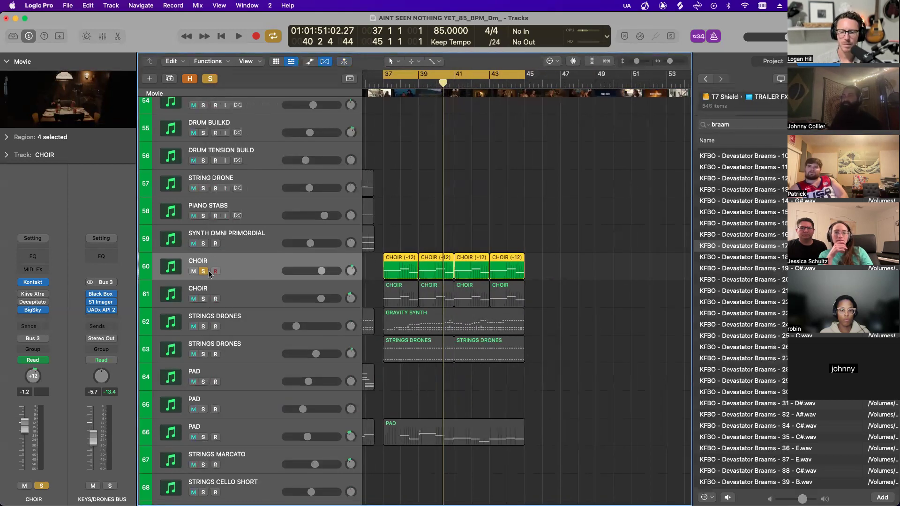
pyautogui.press('space')
pyautogui.click(34, 283)
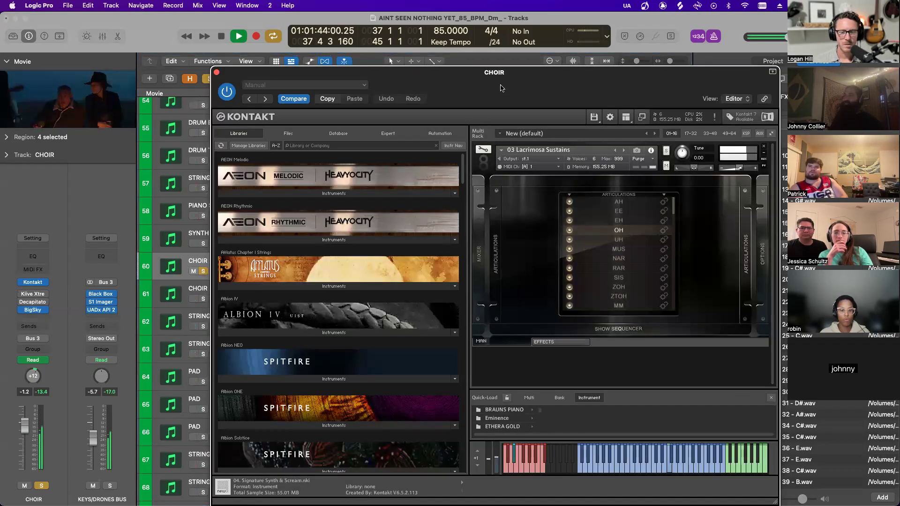
pyautogui.click(216, 73)
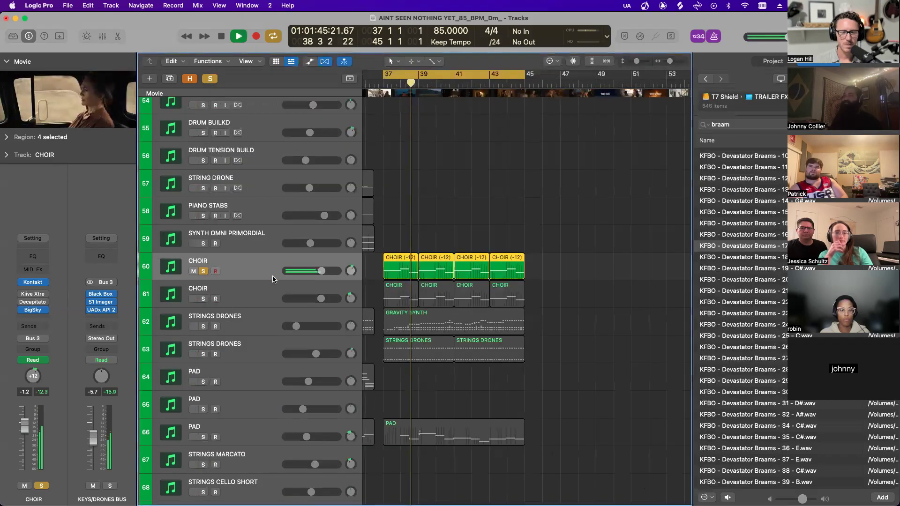
# - Add CHOIR track 61 to the solo, select it and open its Kontakt instrument with playback stopped
pyautogui.click(203, 298)
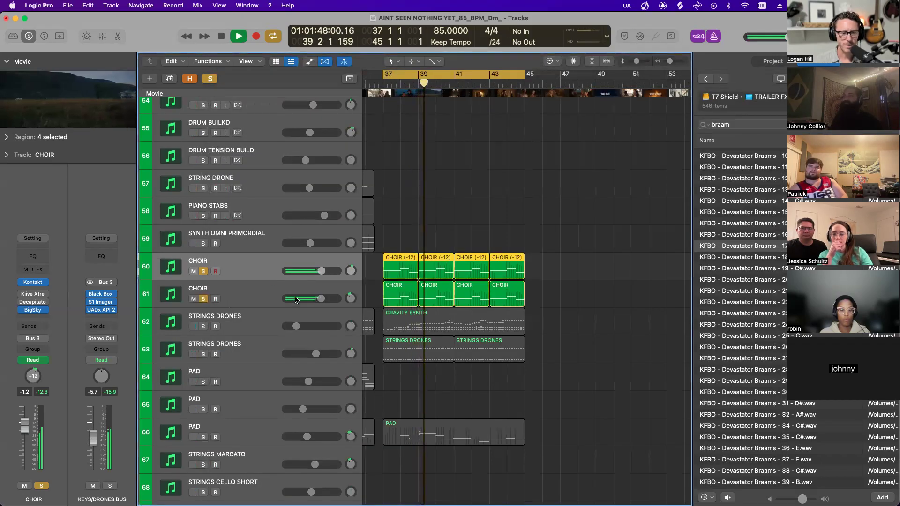
pyautogui.click(252, 287)
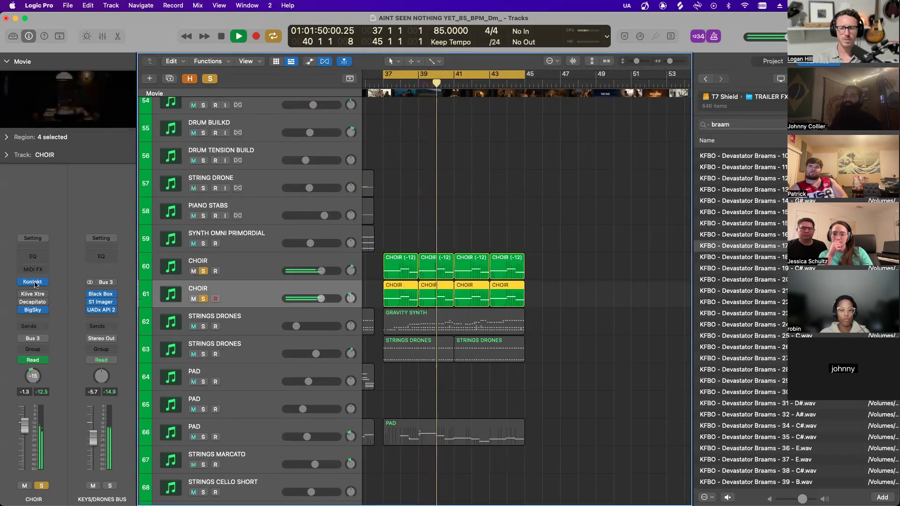
pyautogui.press('space')
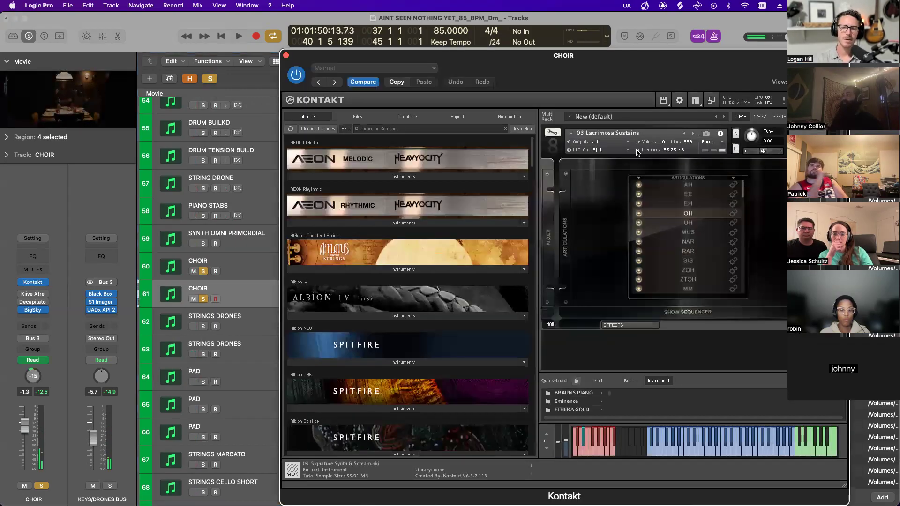
# - Browse Kontakt's files to the 8DIO folder under VSTS, select 8Dio Lacrimosa, and close the CHOIR plug-in
pyautogui.click(357, 118)
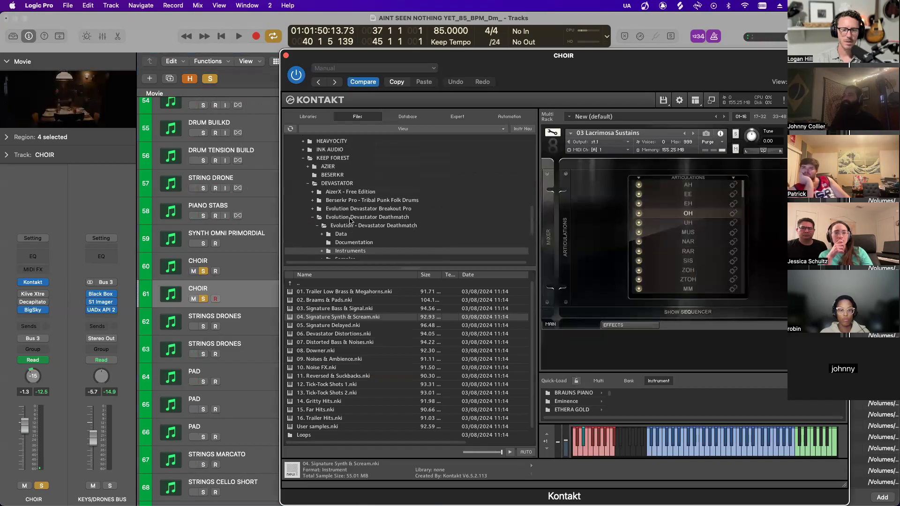
pyautogui.scroll(1, 341, 184)
pyautogui.click(322, 168)
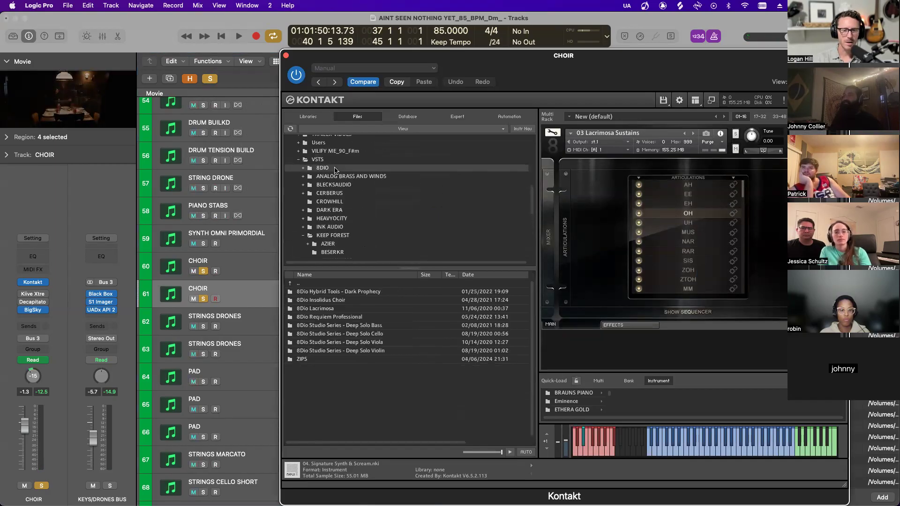
pyautogui.click(345, 310)
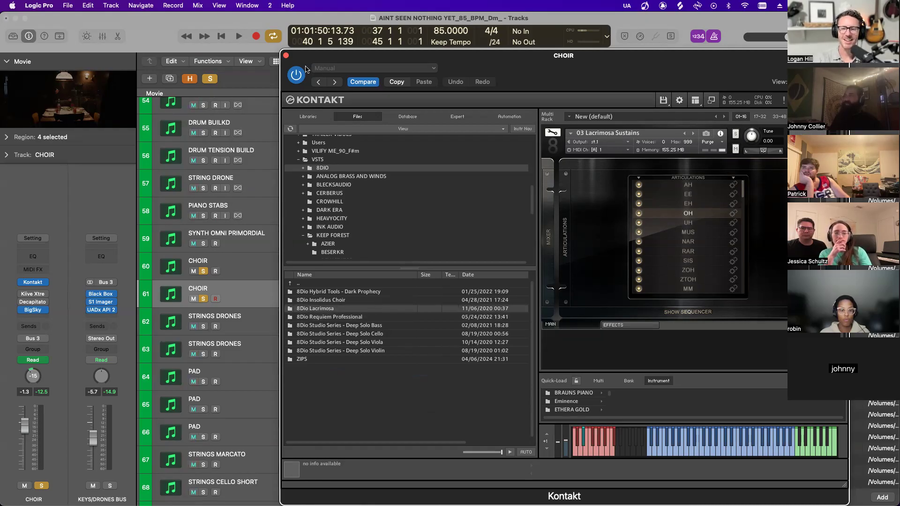
pyautogui.click(286, 55)
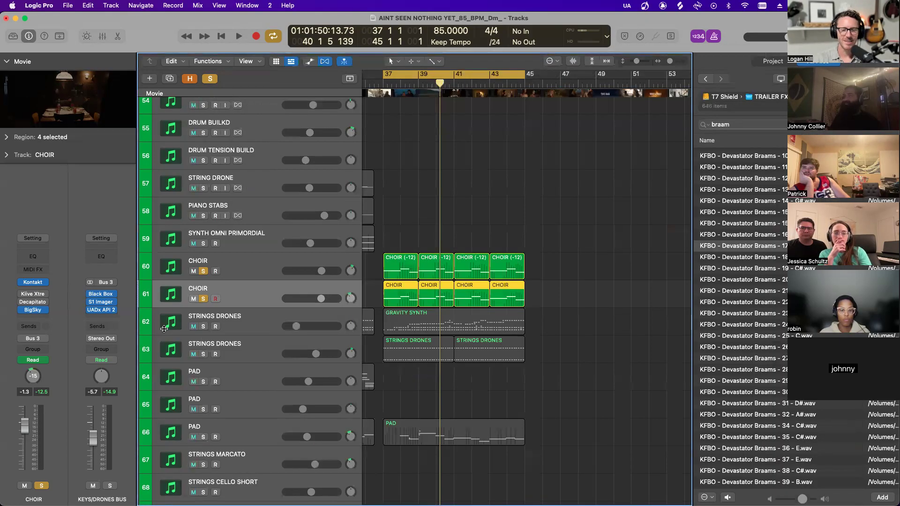
# - Select STRINGS DRONES track 62, clear both CHOIR solos, and solo STRINGS DRONES tracks 62 and 63
pyautogui.click(265, 318)
pyautogui.click(203, 298)
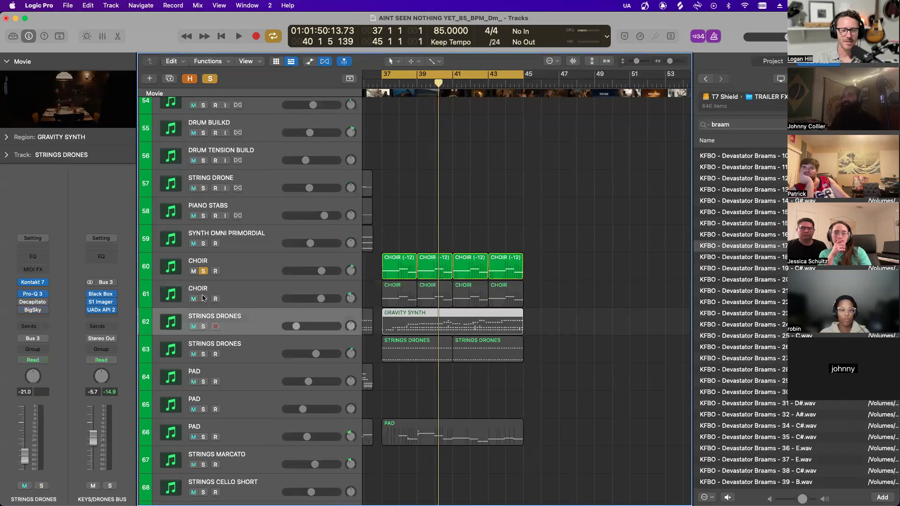
pyautogui.click(203, 271)
pyautogui.click(203, 326)
pyautogui.click(203, 354)
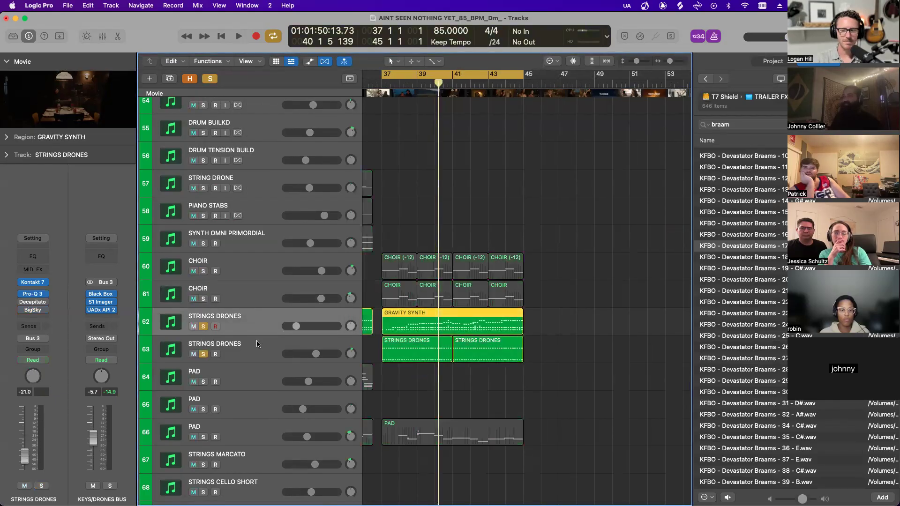
# - Audition the two soloed STRINGS DRONES tracks from bar 37 and stop playback
pyautogui.press('cmd+Right')
pyautogui.press('space')
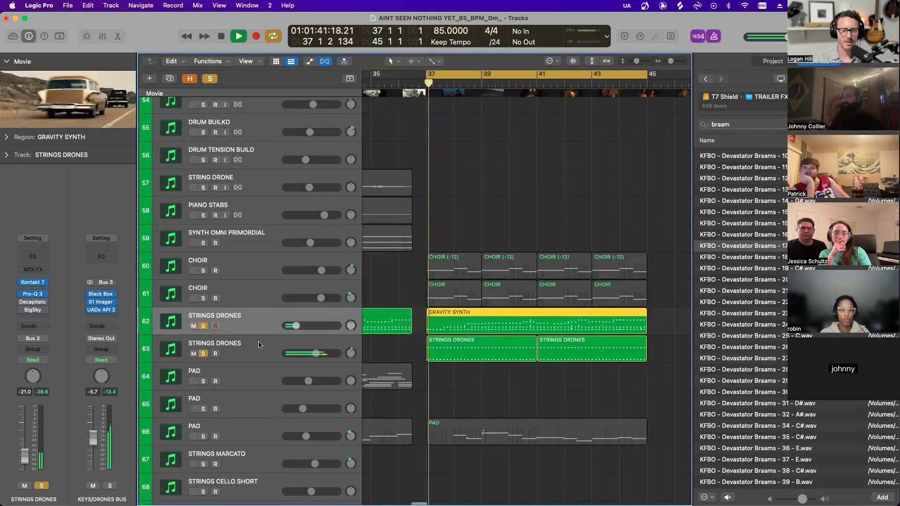
pyautogui.press('super+Left')
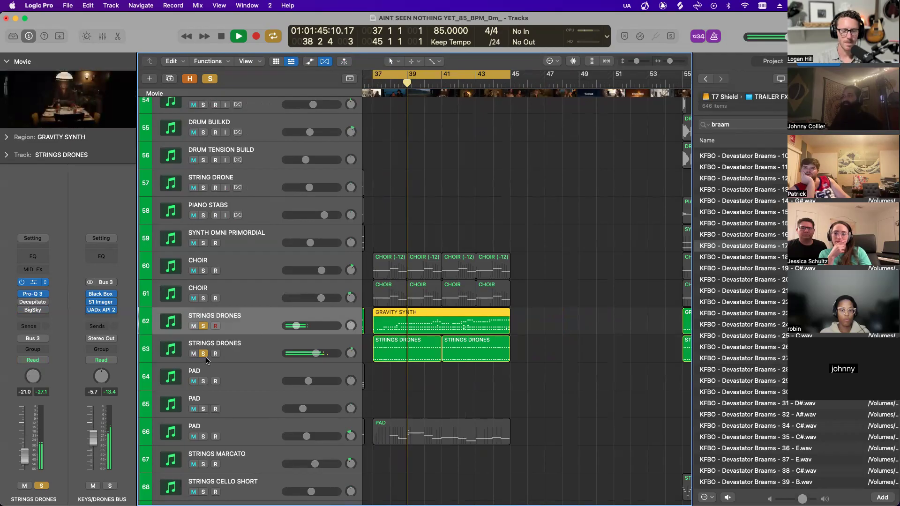
pyautogui.press('space')
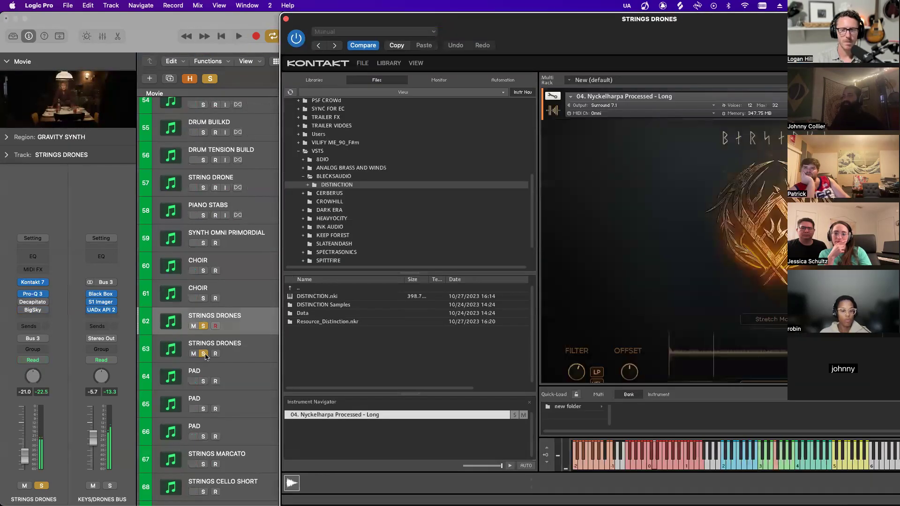
# - Inspect the Kontakt 7 Nyckelharpa instrument on STRINGS DRONES track 62 while auditioning that track alone, and close the plug-in
pyautogui.moveTo(706, 27); pyautogui.dragTo(588, 45)
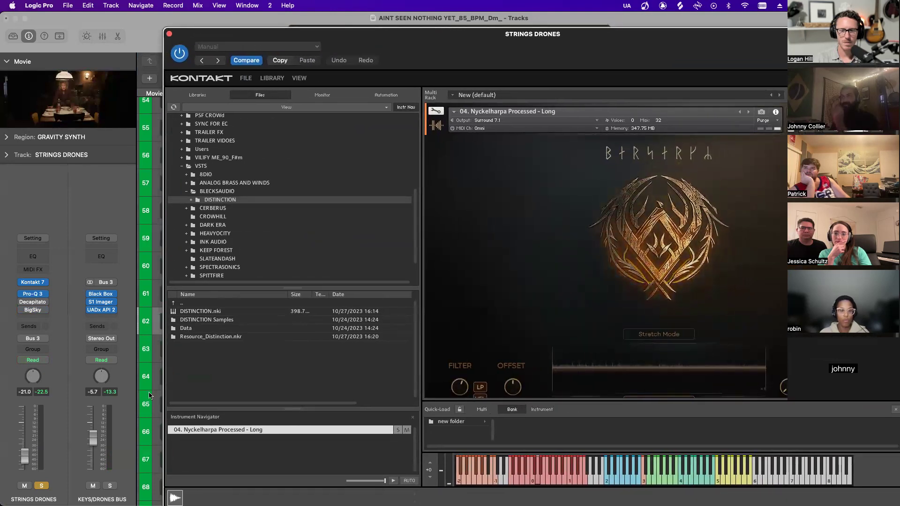
pyautogui.moveTo(461, 58); pyautogui.dragTo(493, 64)
pyautogui.press('space')
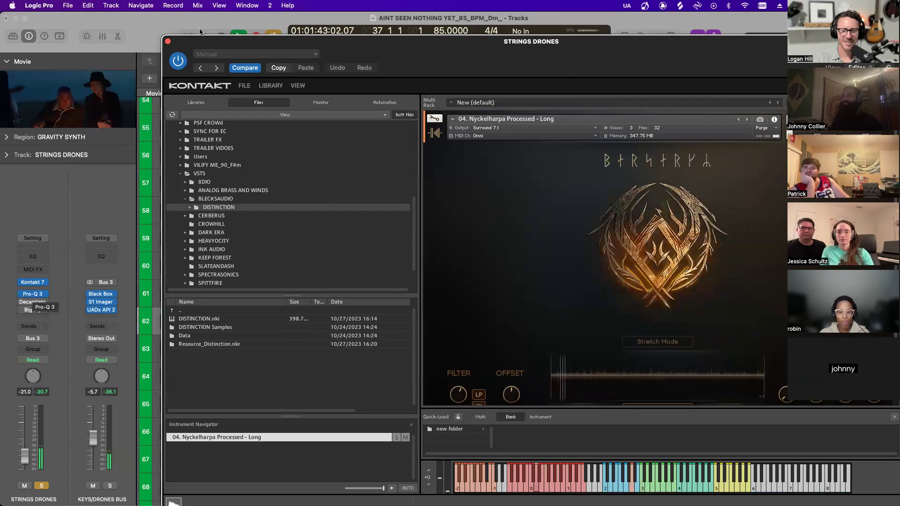
pyautogui.click(167, 41)
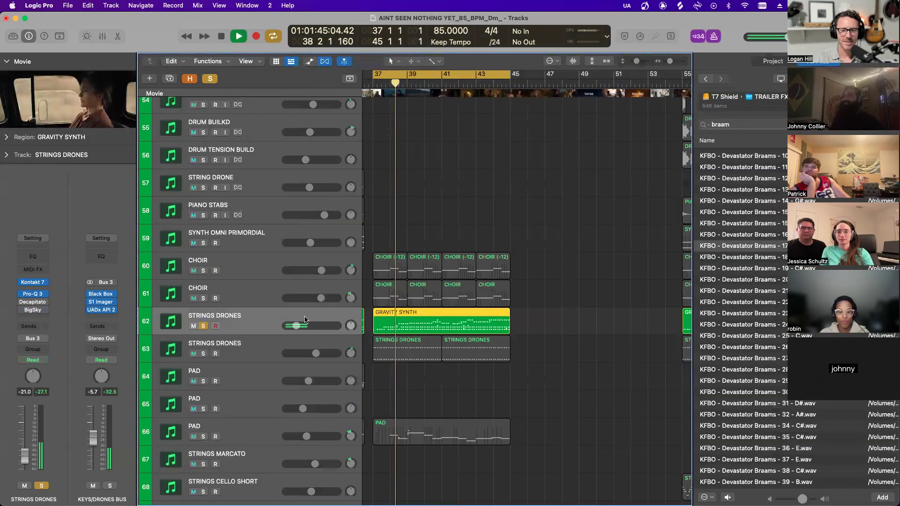
# - Examine the notes of the GRAVITY SYNTH region on track 62 in the Piano Roll and close the editor
pyautogui.doubleClick(411, 324)
pyautogui.keyDown('ctrl'); pyautogui.keyDown('alt'); pyautogui.click(440, 355); pyautogui.keyUp('alt'); pyautogui.keyUp('ctrl')
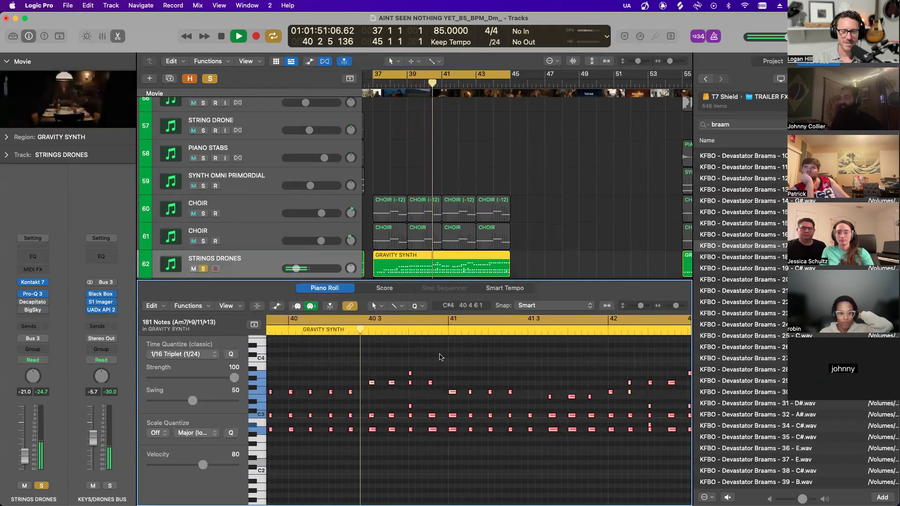
pyautogui.doubleClick(396, 259)
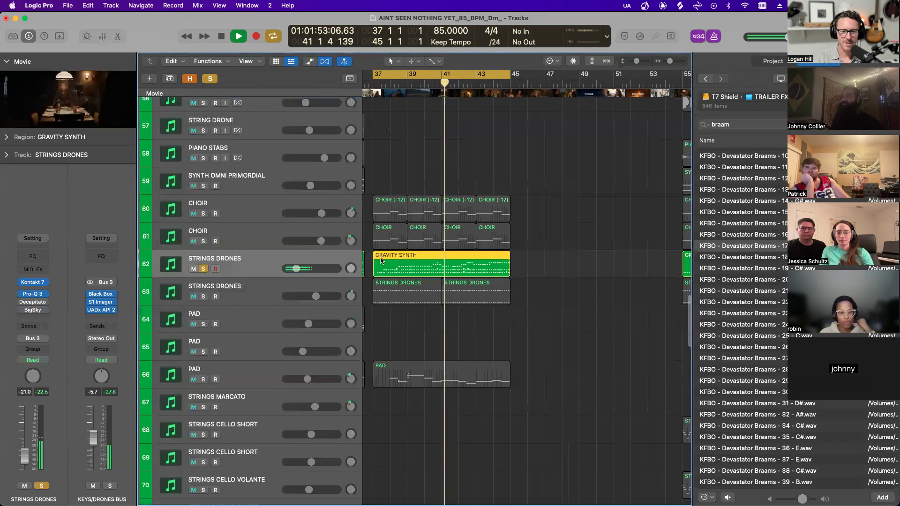
# - Select STRINGS DRONES track 63, audition it soloed together with track 62, and clear both solos
pyautogui.keyDown('shift'); pyautogui.click(254, 293); pyautogui.keyUp('shift')
pyautogui.click(254, 294)
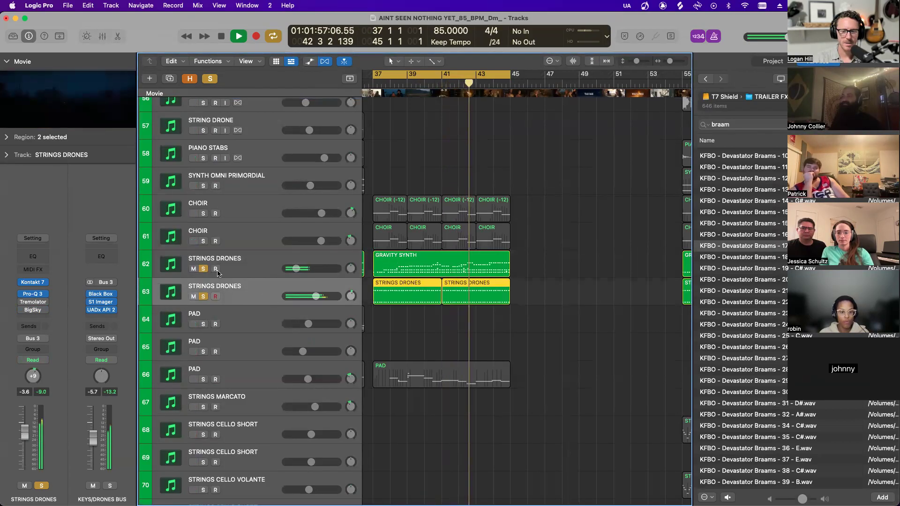
pyautogui.click(202, 269)
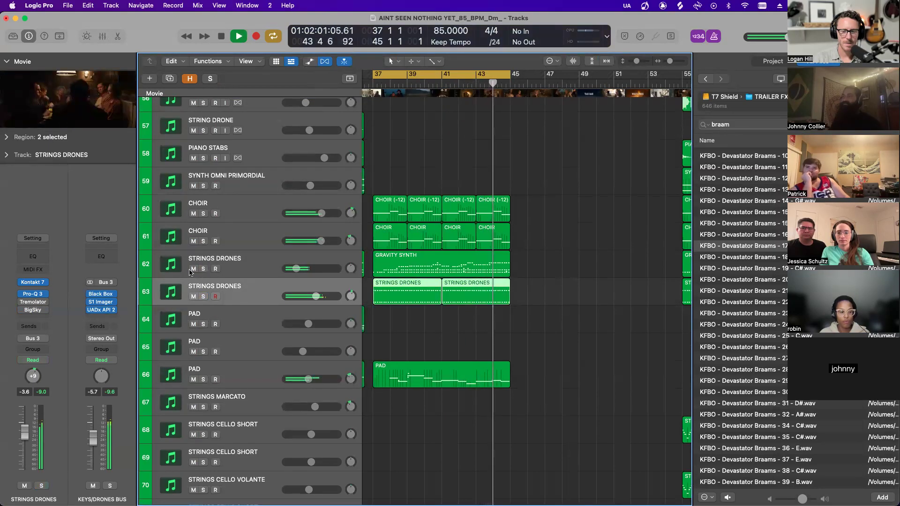
# - Compare the full mix with STRINGS DRONES tracks 62 and 63 muted and unmuted, and stop playback
pyautogui.moveTo(193, 269); pyautogui.dragTo(198, 303)
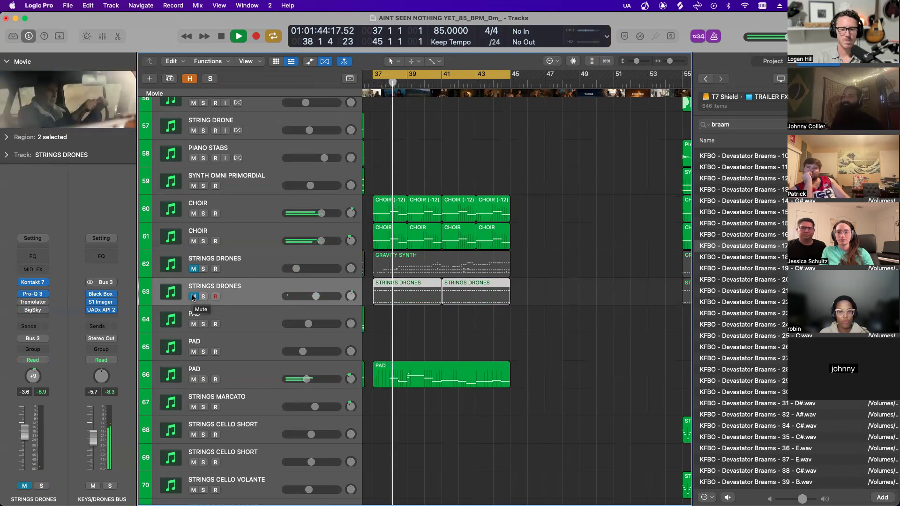
pyautogui.moveTo(193, 296); pyautogui.dragTo(193, 269)
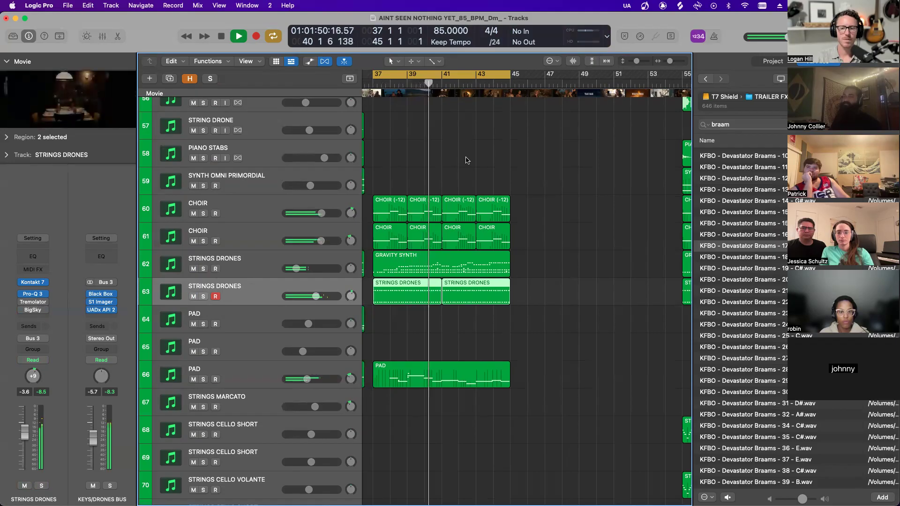
pyautogui.press('space')
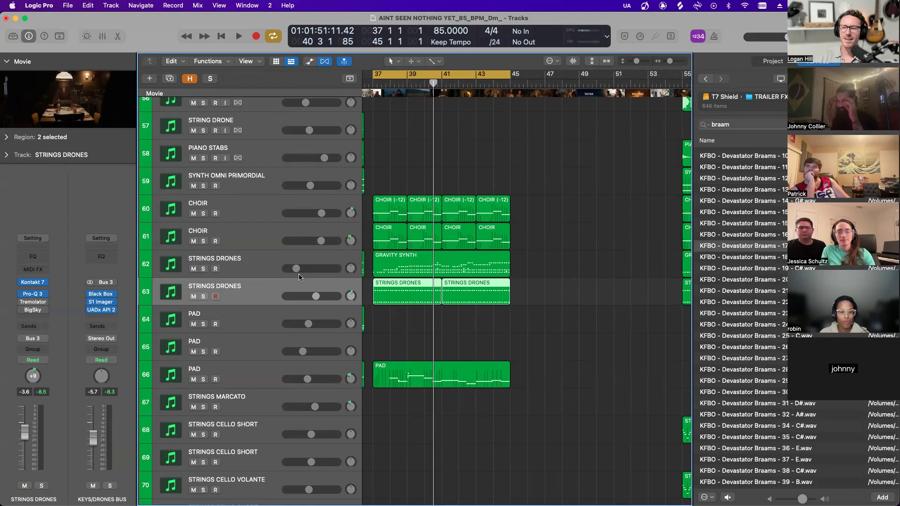
pyautogui.click(251, 264)
pyautogui.press('super+Right')
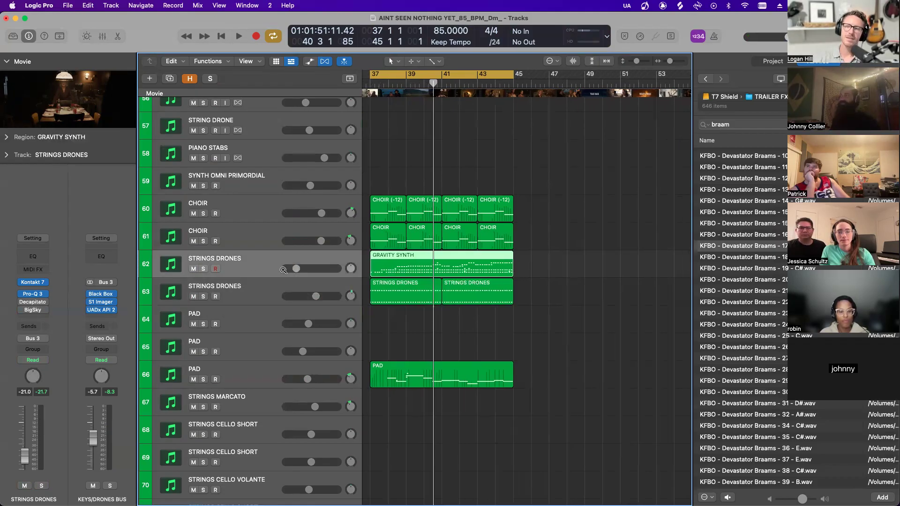
pyautogui.press('super+Left')
pyautogui.press('super+Left')
pyautogui.press('super+Right')
pyautogui.press('super+Left')
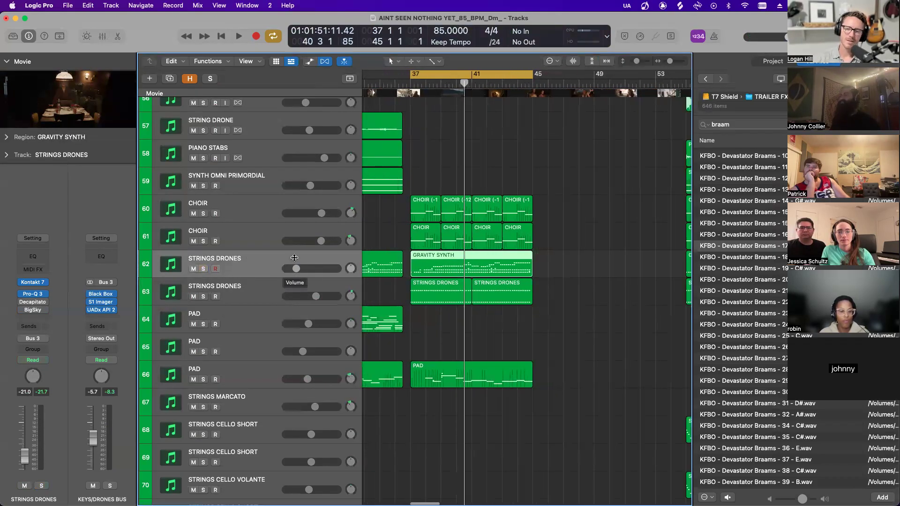
pyautogui.press('super+Up')
pyautogui.press('super+Left')
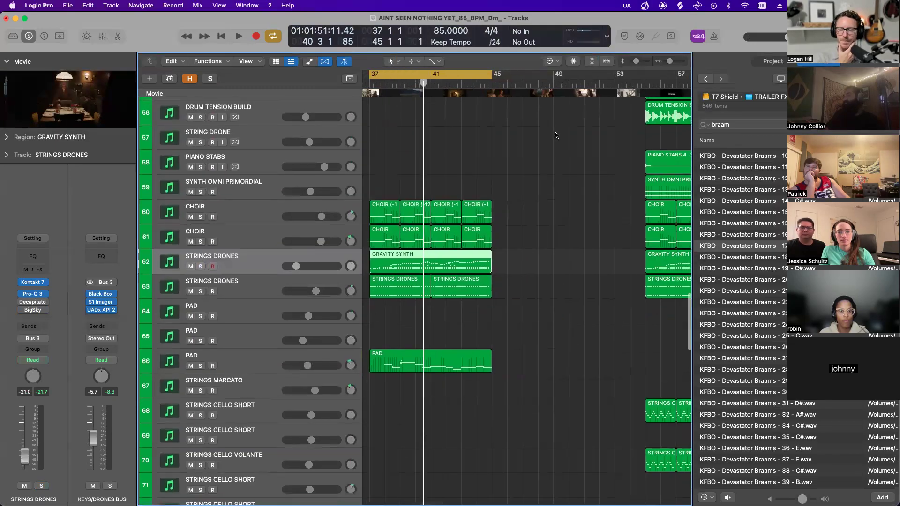
pyautogui.press('super+Right')
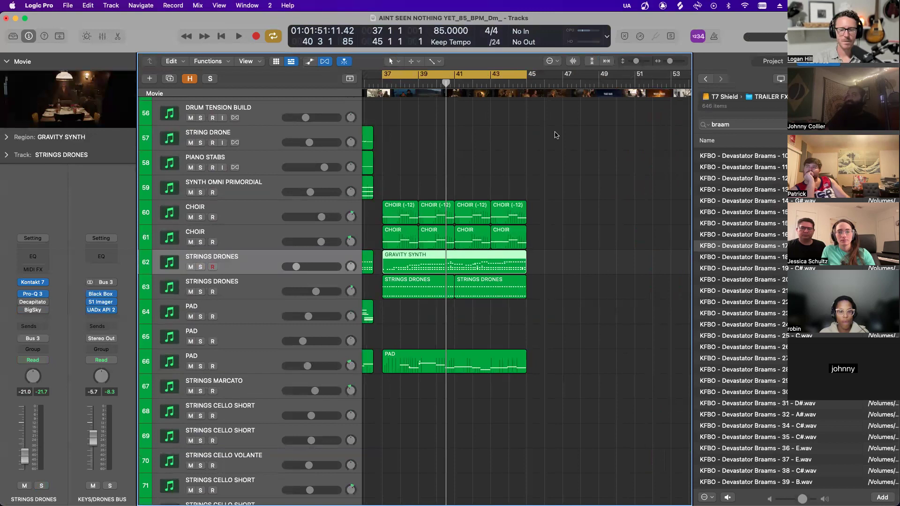
pyautogui.press('super+Up')
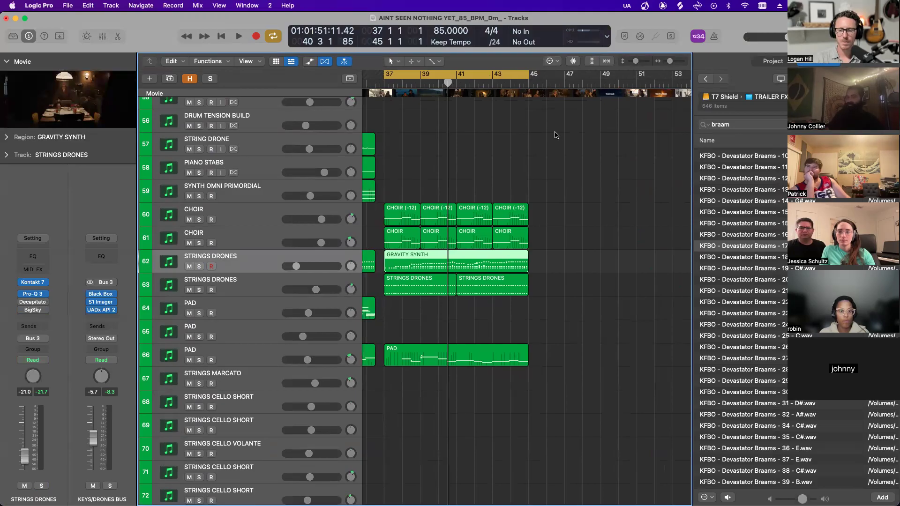
pyautogui.hscroll(2, 555, 134)
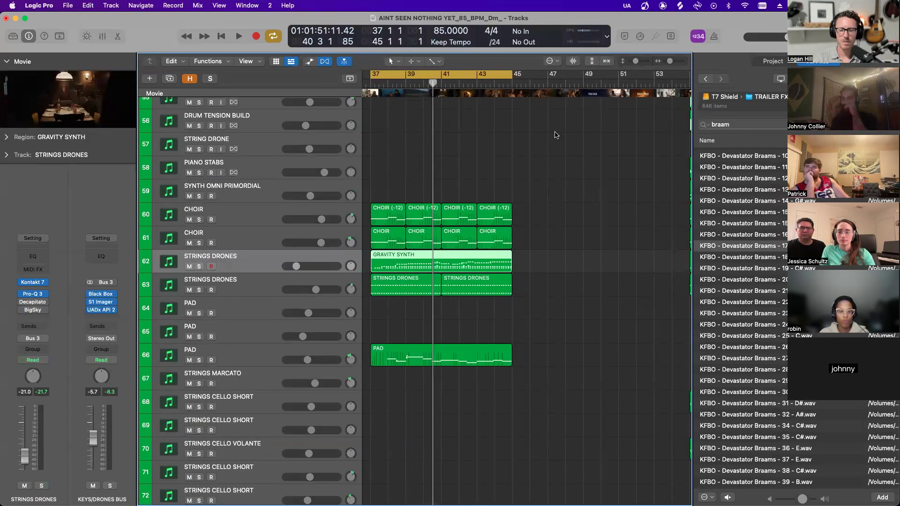
pyautogui.hscroll(-3, 535, 137)
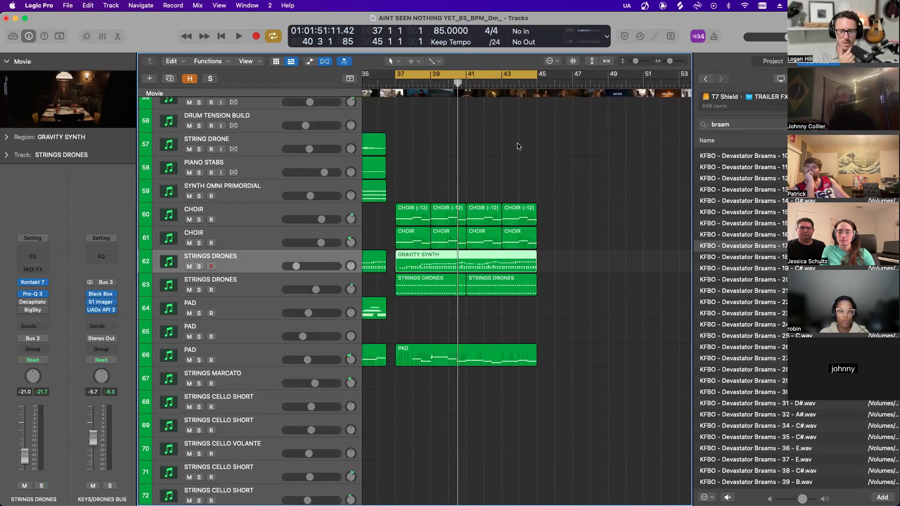
# - Solo and select PAD track 66 below the STRINGS DRONES tracks
pyautogui.scroll(-2, 517, 146)
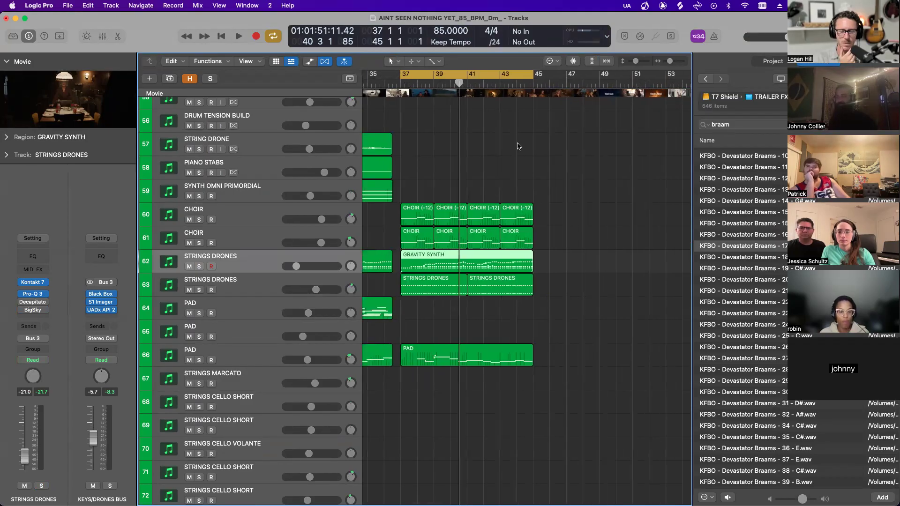
pyautogui.scroll(-2, 517, 146)
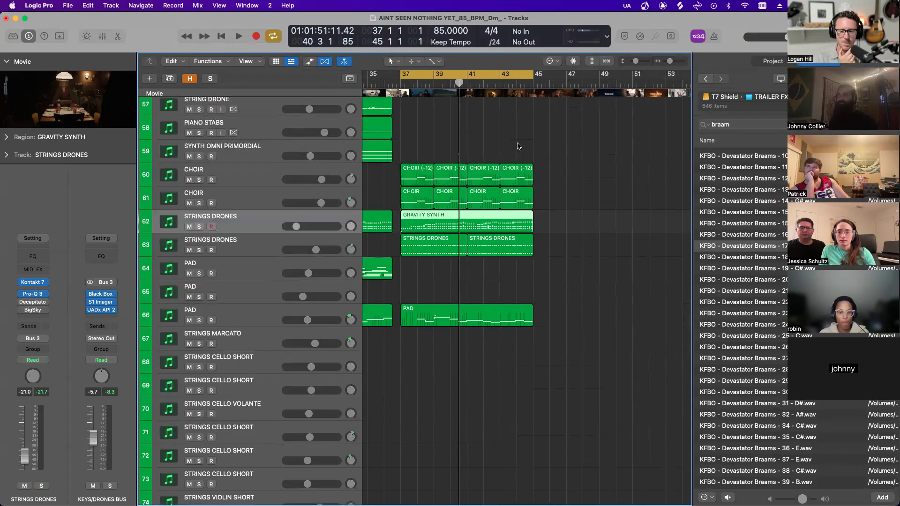
pyautogui.scroll(-4, 518, 146)
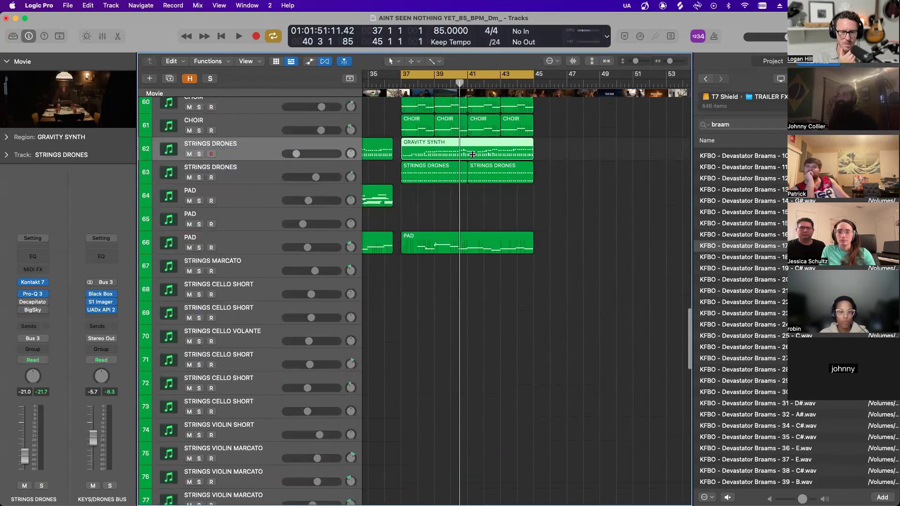
pyautogui.click(199, 247)
pyautogui.click(245, 244)
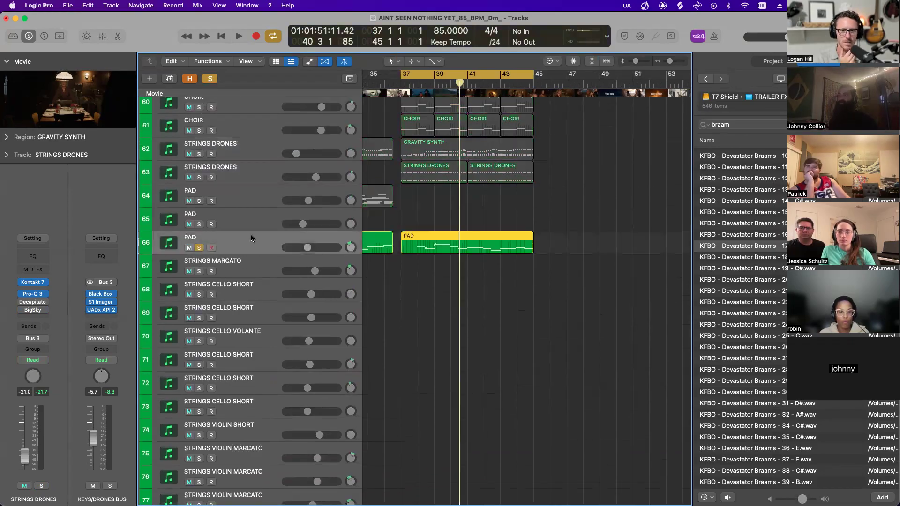
# - Play the soloed PAD track 66 while inspecting its Kontakt 7 First Chair Violin instrument, and close the plug-in
pyautogui.press('space')
pyautogui.click(34, 272)
pyautogui.click(34, 268)
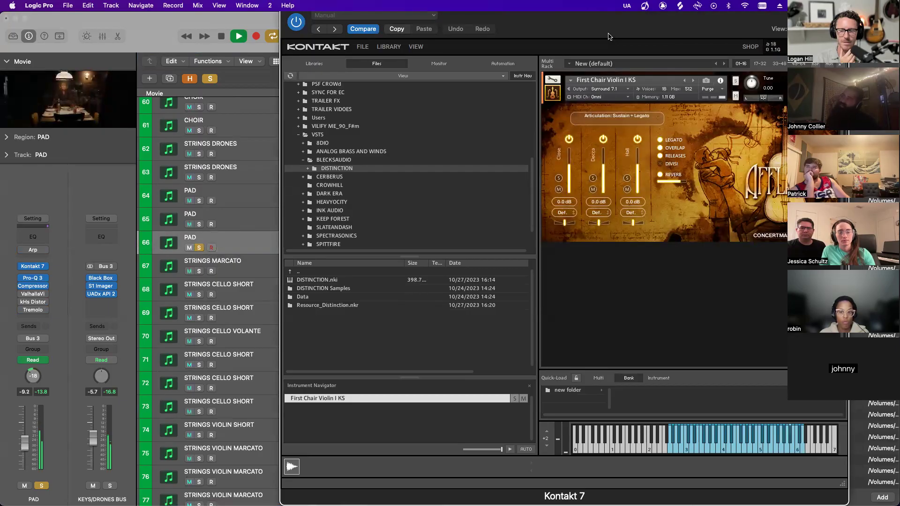
pyautogui.moveTo(724, 14); pyautogui.dragTo(725, 75)
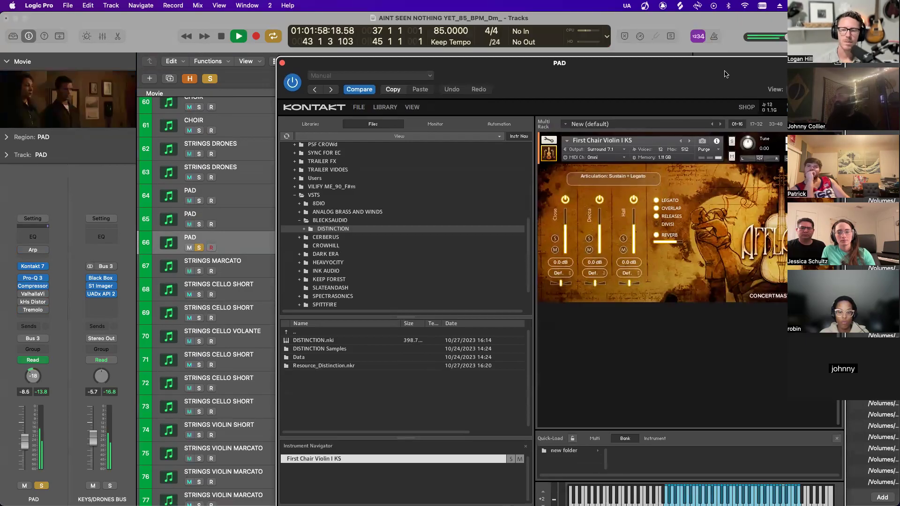
pyautogui.click(282, 63)
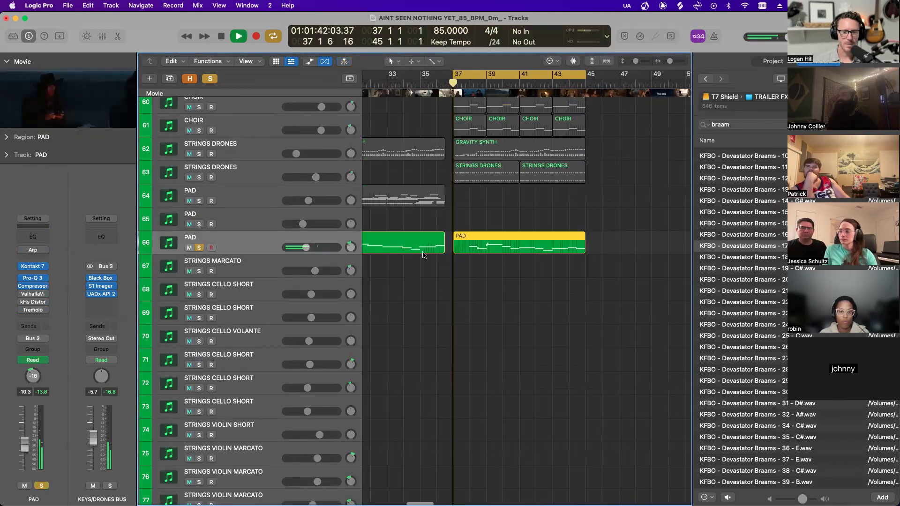
# - Compare the PAD region at bar 37 with the earlier PAD region at bar 29 on track 66, and stop playback
pyautogui.hscroll(-4, 473, 246)
pyautogui.hscroll(3, 431, 248)
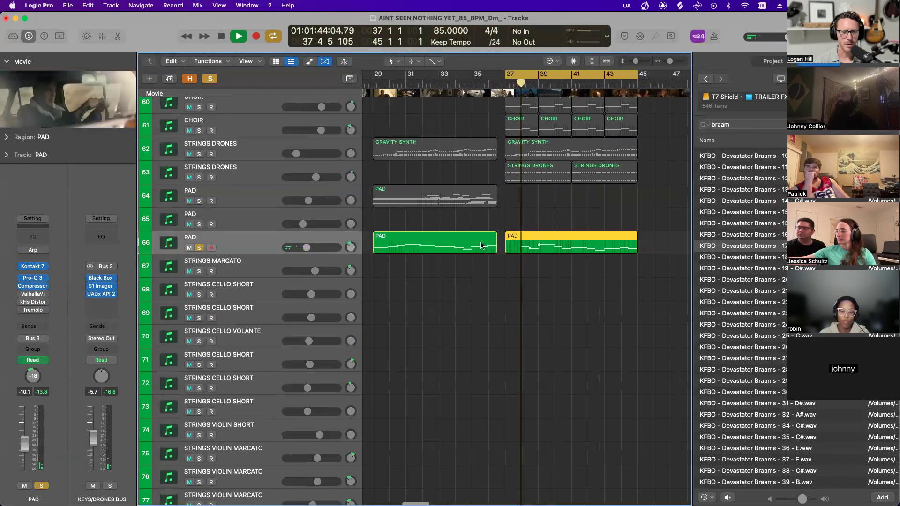
pyautogui.press('space')
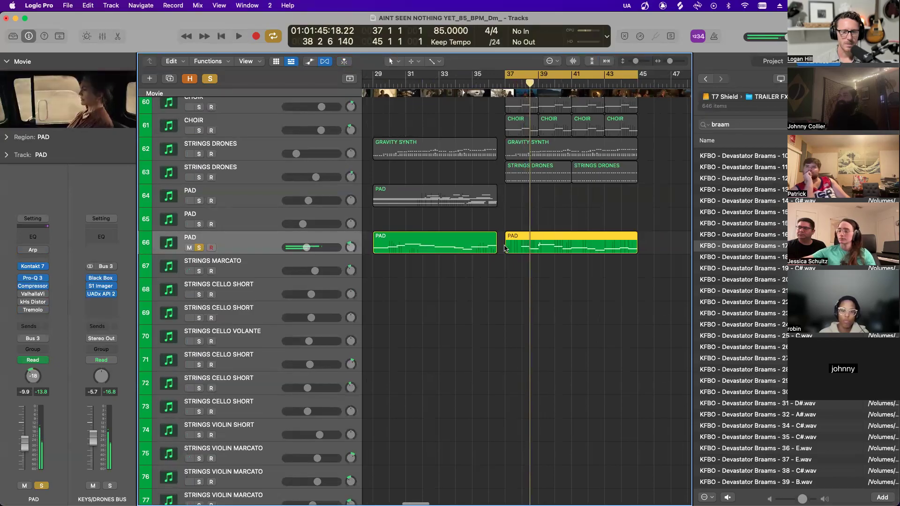
# - Solo FX RISER track 91 and FX DOWNER track 94 above the vocal tracks
pyautogui.scroll(-6, 505, 248)
pyautogui.scroll(-10, 504, 248)
pyautogui.hscroll(2, 505, 248)
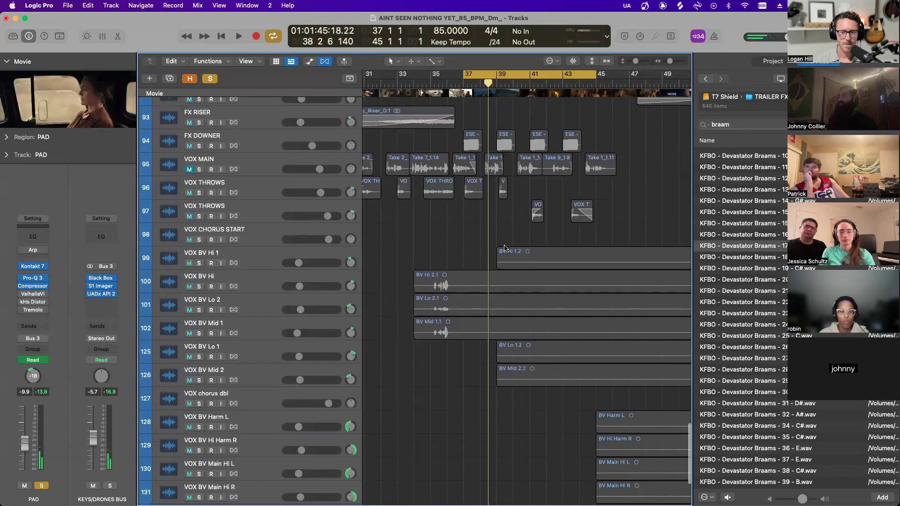
pyautogui.scroll(-1, 505, 249)
pyautogui.scroll(6, 505, 248)
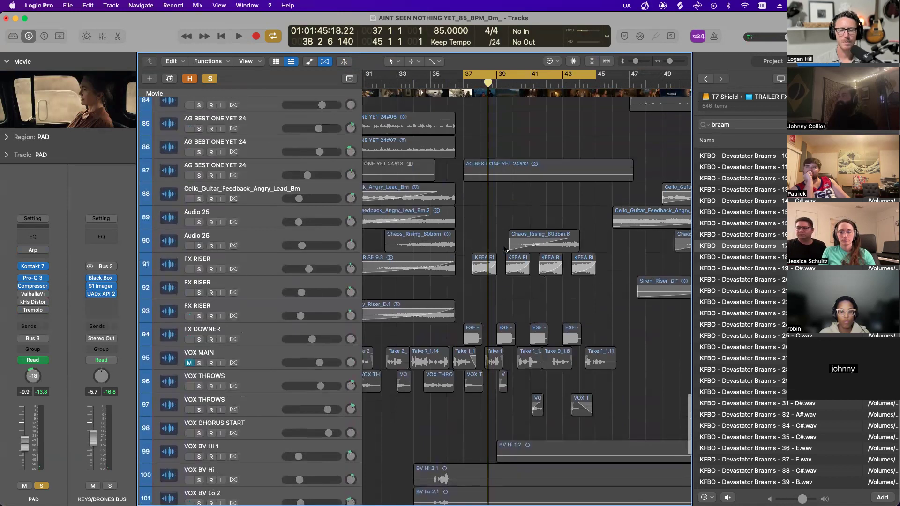
pyautogui.press('super+Right')
pyautogui.press('super+Right')
pyautogui.click(199, 271)
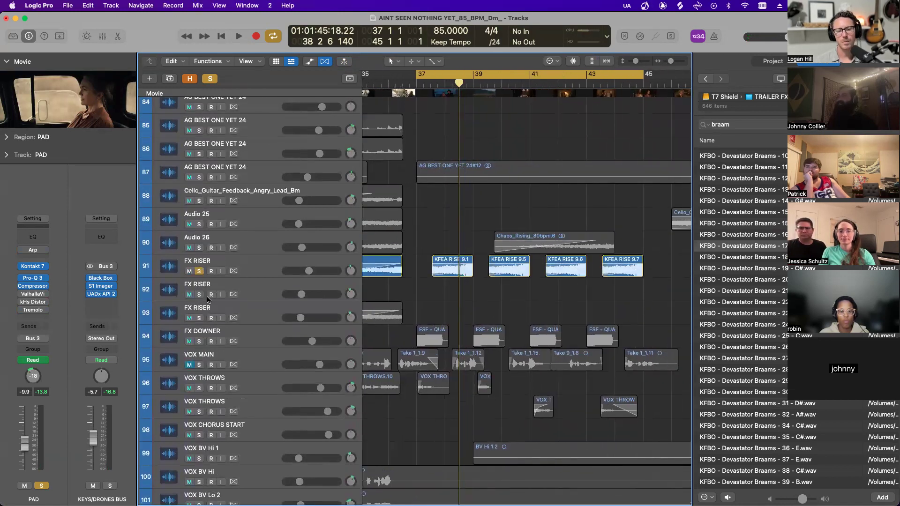
pyautogui.click(198, 342)
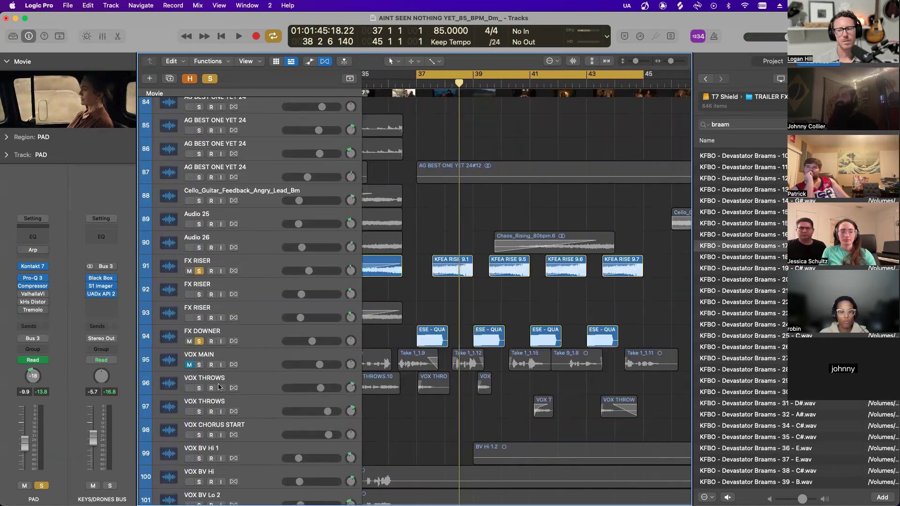
# - Clear all existing solos, solo only VOX THROWS track 96, and play it from bar 37
pyautogui.click(199, 389)
pyautogui.keyDown('alt'); pyautogui.click(200, 388); pyautogui.keyUp('alt')
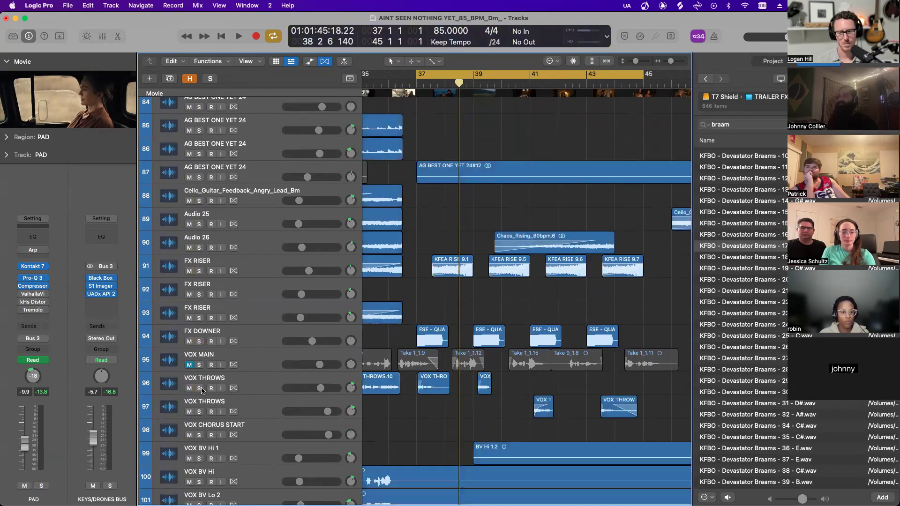
pyautogui.press('space')
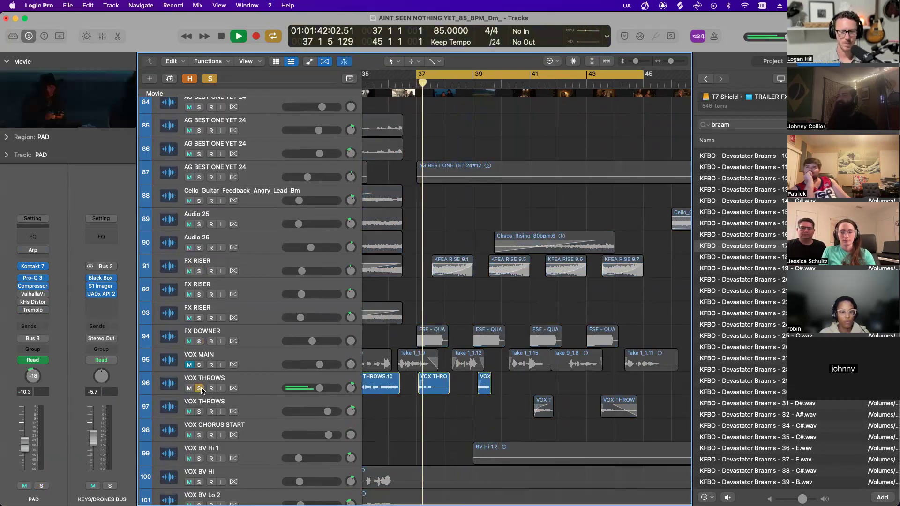
pyautogui.press('super+Left')
pyautogui.press('super+Left')
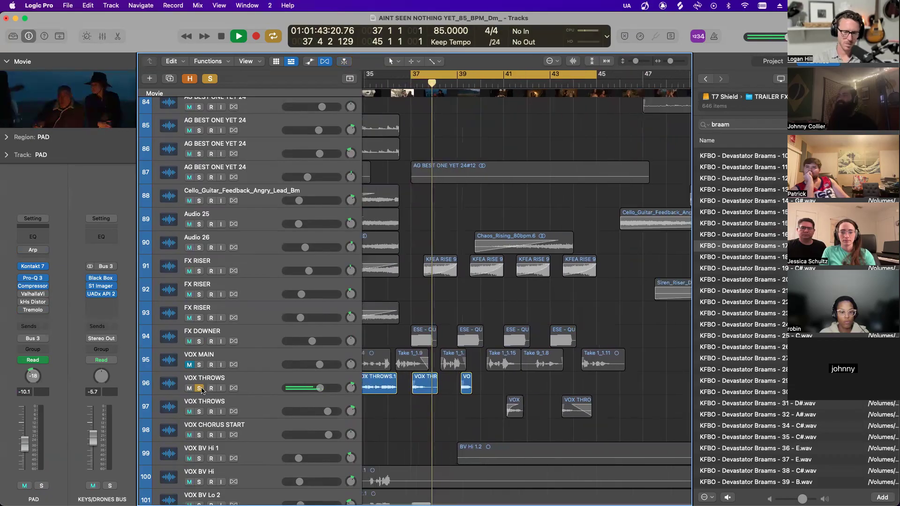
# - Select VOX THROWS track 96, inspect its ValhallaDelay plug-in during playback, close the plug-in, and stop playback
pyautogui.click(261, 380)
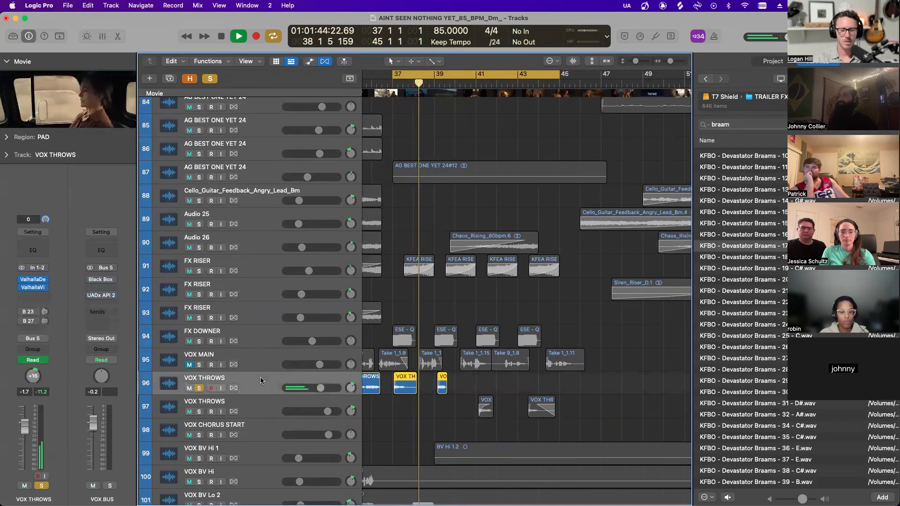
pyautogui.click(33, 281)
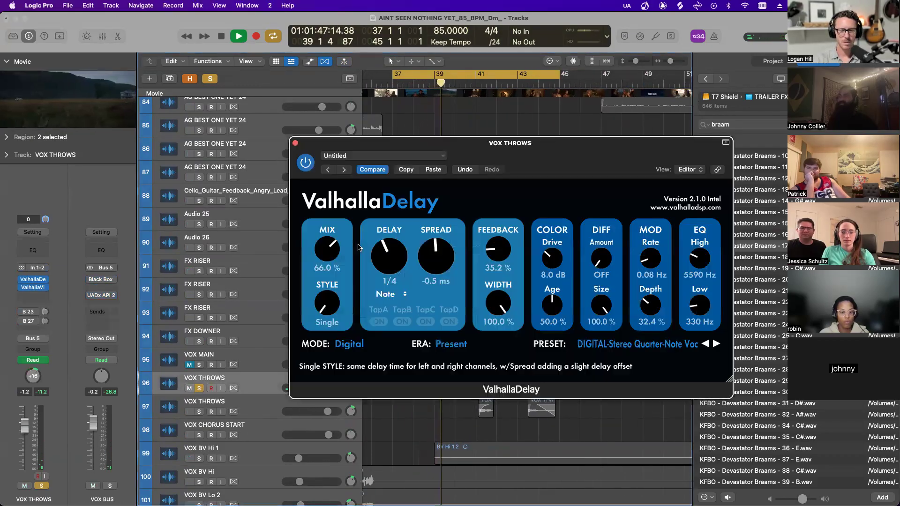
pyautogui.click(295, 144)
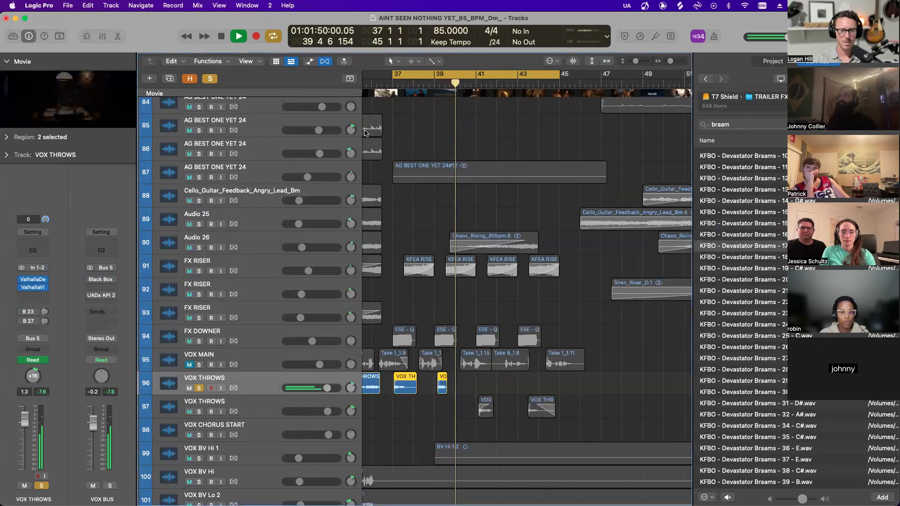
pyautogui.press('space')
# - Unsolo and mute VOX THROWS track 96, and play the rest of the mix from bar 37
pyautogui.click(201, 389)
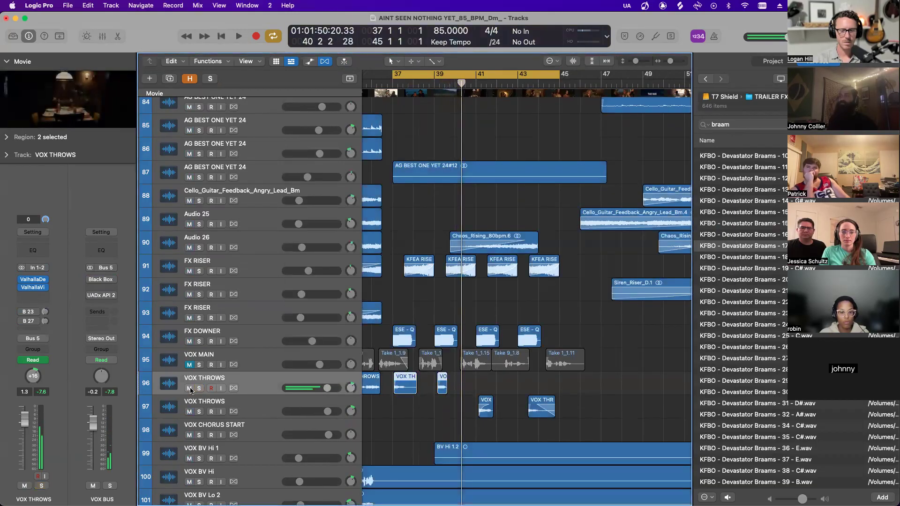
pyautogui.press('space')
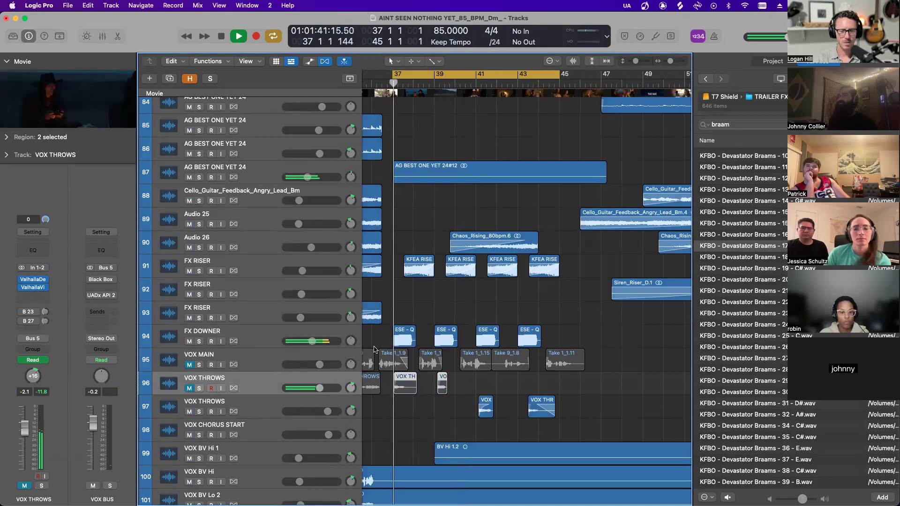
pyautogui.hscroll(3, 402, 226)
pyautogui.scroll(-5, 403, 226)
pyautogui.scroll(4, 402, 226)
pyautogui.press('super+Up')
pyautogui.press('super+Up')
pyautogui.press('super+Up')
pyautogui.press('super+Up')
pyautogui.press('super+Up')
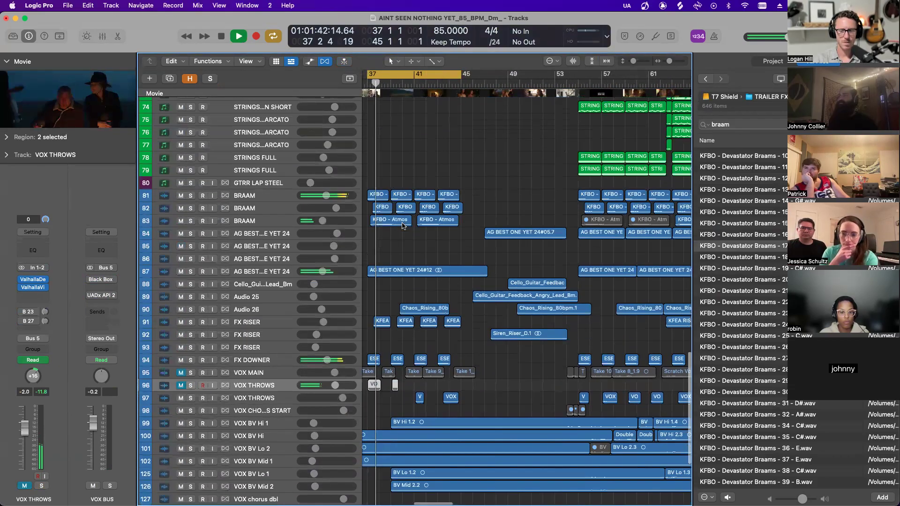
# - Stop playback, turn off the cycle range, and move the playhead to bar 63
pyautogui.press('super+Left')
pyautogui.press('super+Left')
pyautogui.scroll(5, 402, 225)
pyautogui.press('space')
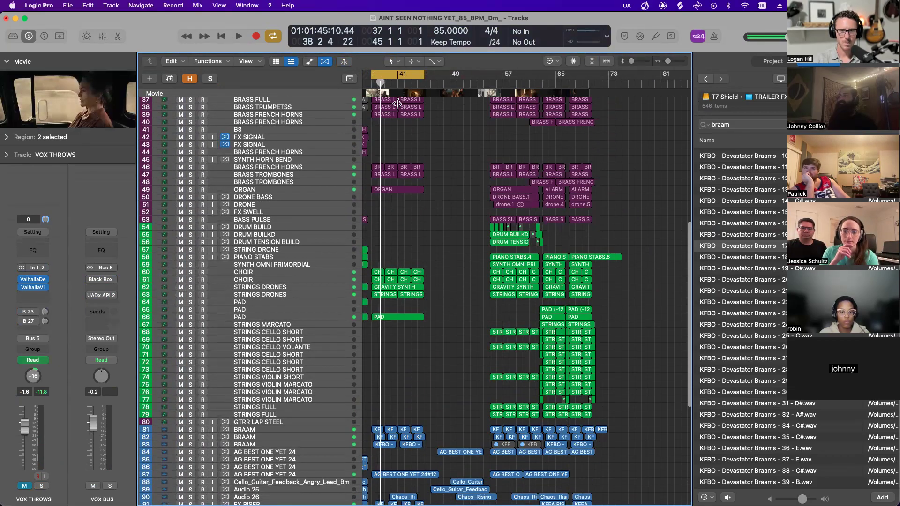
pyautogui.click(408, 75)
pyautogui.click(544, 83)
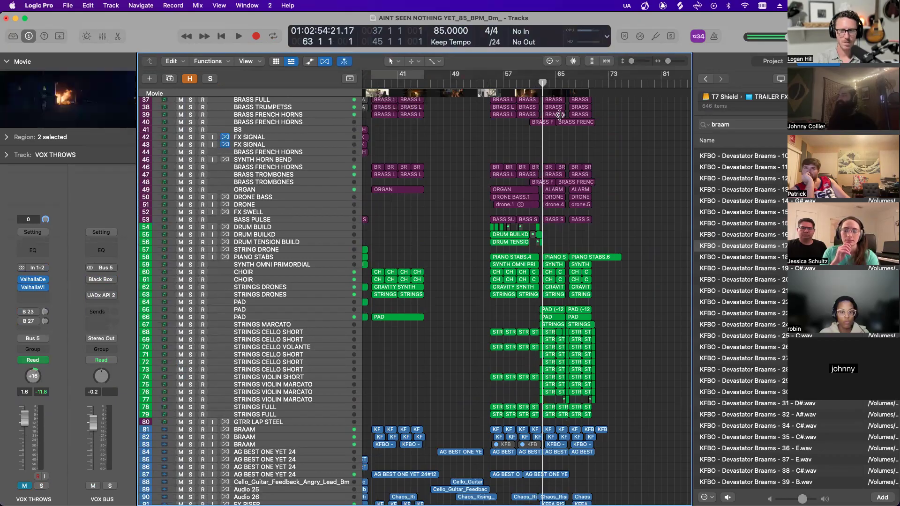
# - Examine the brass, drone, choir and strings layers from bar 63, and select the DRONE BASS and DRONE regions at bars 63 and 67
pyautogui.press('super+Right')
pyautogui.press('super+Right')
pyautogui.press('super+Right')
pyautogui.press('super+Down')
pyautogui.press('super+Down')
pyautogui.press('super+Down')
pyautogui.scroll(15, 562, 118)
pyautogui.scroll(-10, 562, 119)
pyautogui.scroll(-2, 561, 119)
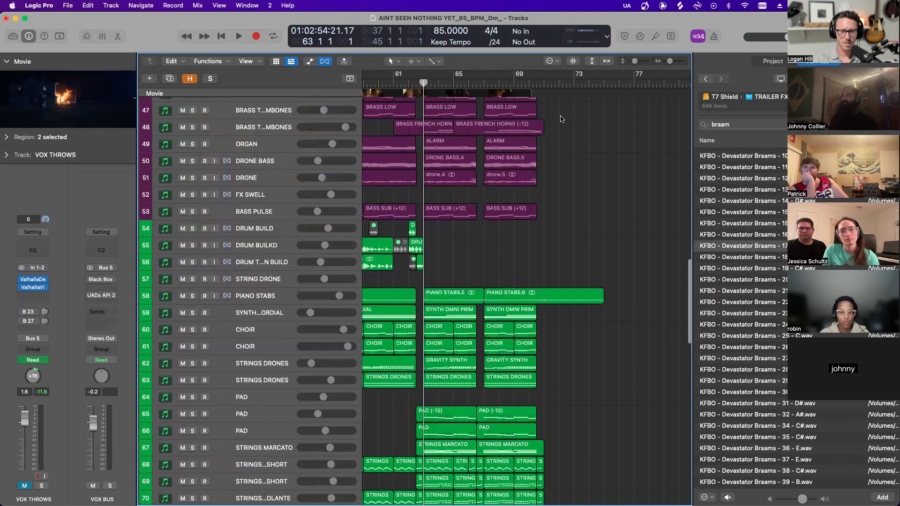
pyautogui.scroll(6, 561, 119)
pyautogui.press('super+Left')
pyautogui.hscroll(-8, 560, 119)
pyautogui.press('super+Left')
pyautogui.press('super+Left')
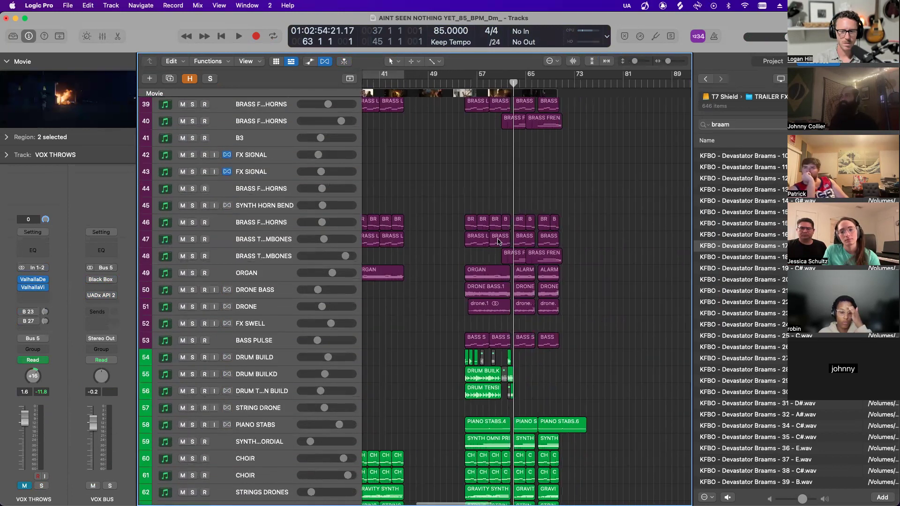
pyautogui.press('super+Right')
pyautogui.press('super+Right')
pyautogui.hscroll(4, 498, 244)
pyautogui.hscroll(-1, 492, 314)
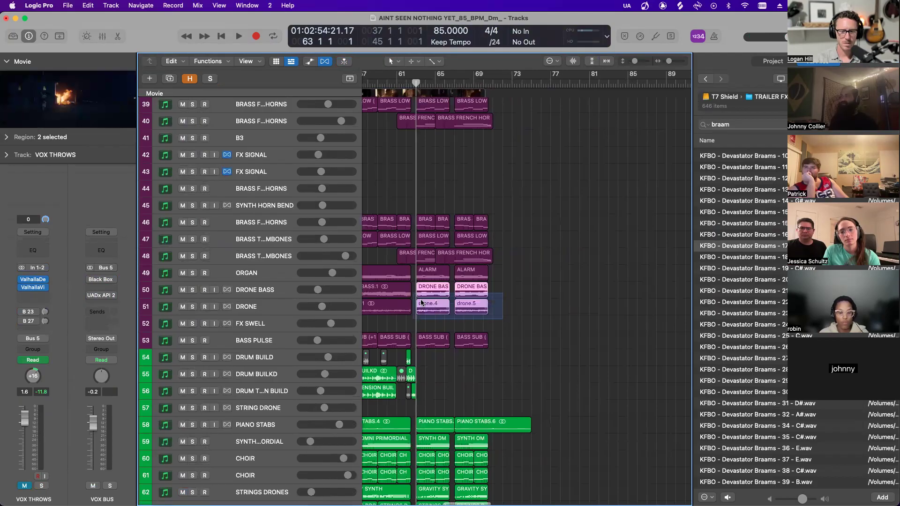
pyautogui.scroll(-8, 411, 289)
pyautogui.hscroll(-1, 410, 289)
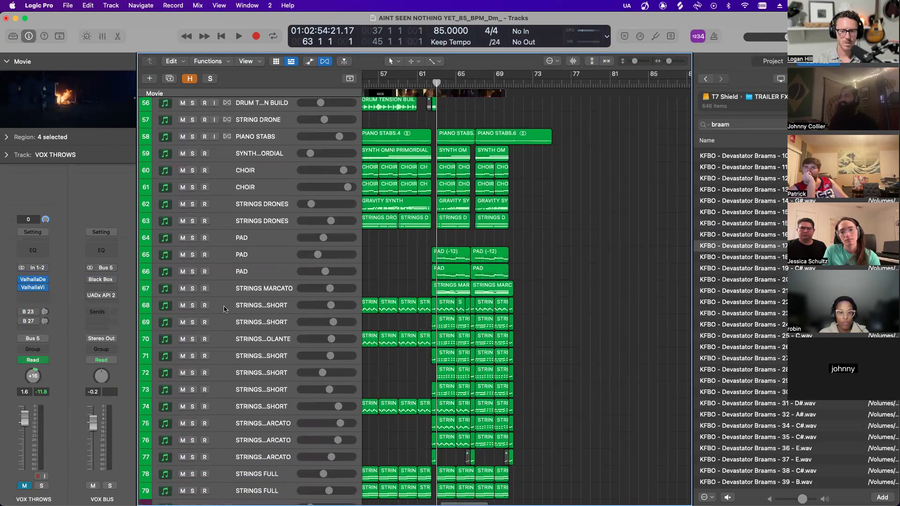
# - Play STRINGS CELLO SHORT track 68 soloed from bar 63, add track 69 to the solo, and stop playback
pyautogui.click(193, 305)
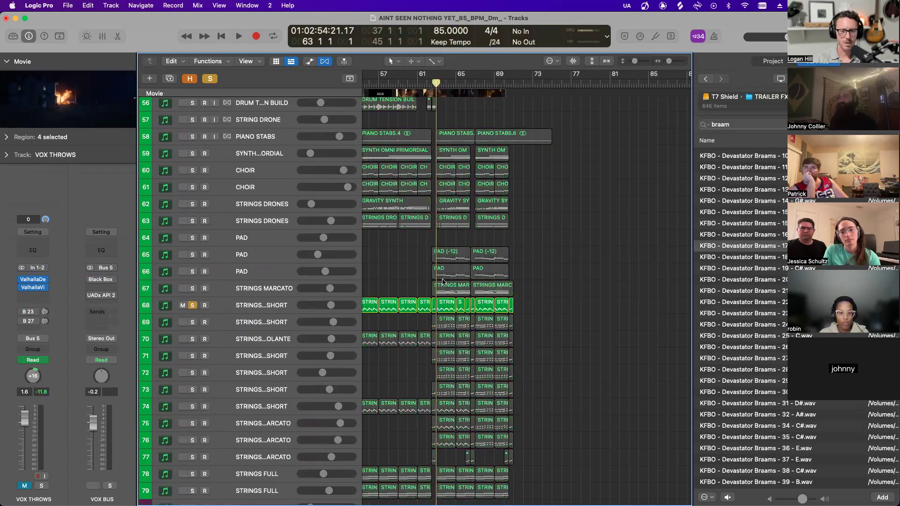
pyautogui.press('space')
pyautogui.press('super+Right')
pyautogui.press('super+Right')
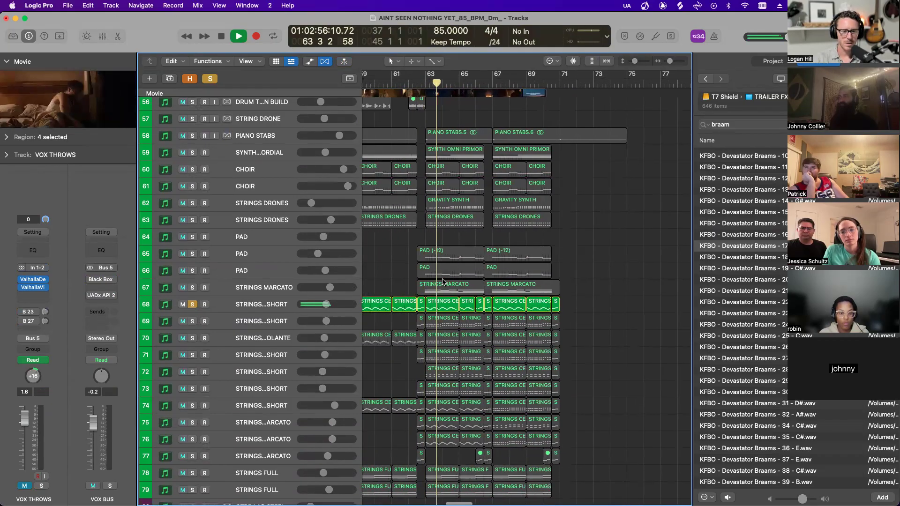
pyautogui.click(192, 321)
pyautogui.press('space')
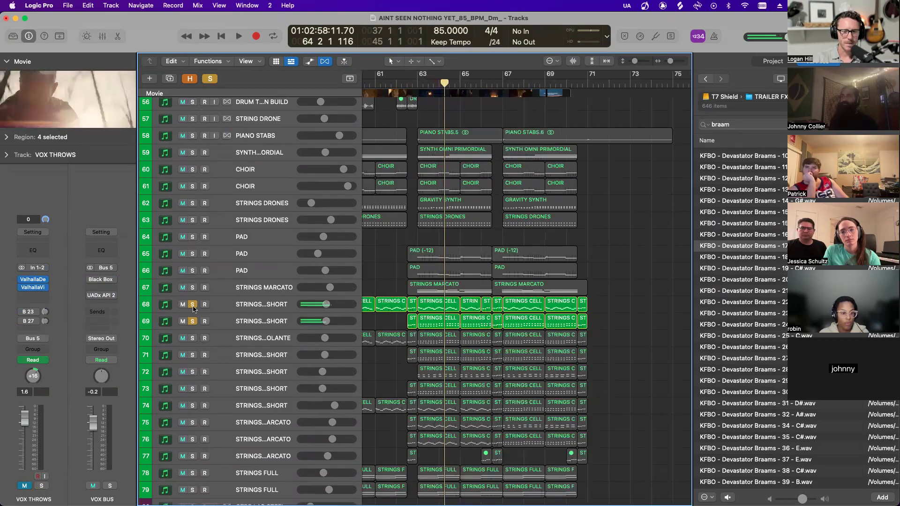
# - Clear the solos on STRINGS CELLO SHORT tracks 68 and 69, and play the mix from bar 63
pyautogui.moveTo(193, 307); pyautogui.dragTo(193, 321)
pyautogui.press('super+Down')
pyautogui.press('super+Down')
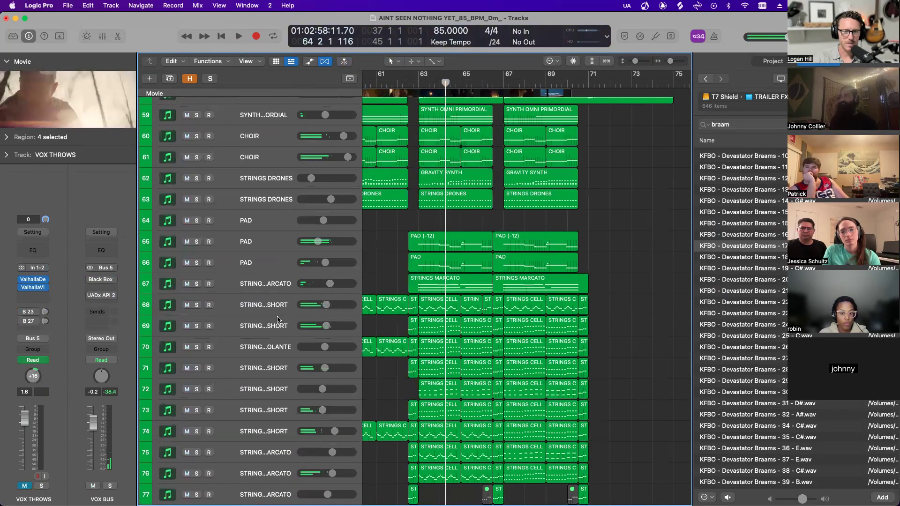
pyautogui.press('space')
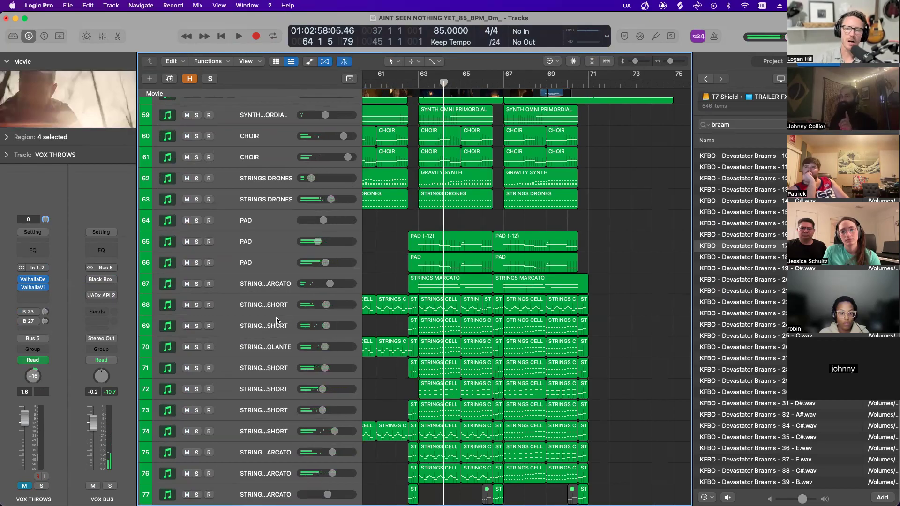
# - Examine the pad, strings, braam, FX and vocal layers across bars 63 to 71
pyautogui.scroll(-4, 518, 254)
pyautogui.hscroll(-1, 518, 253)
pyautogui.press('super+Right')
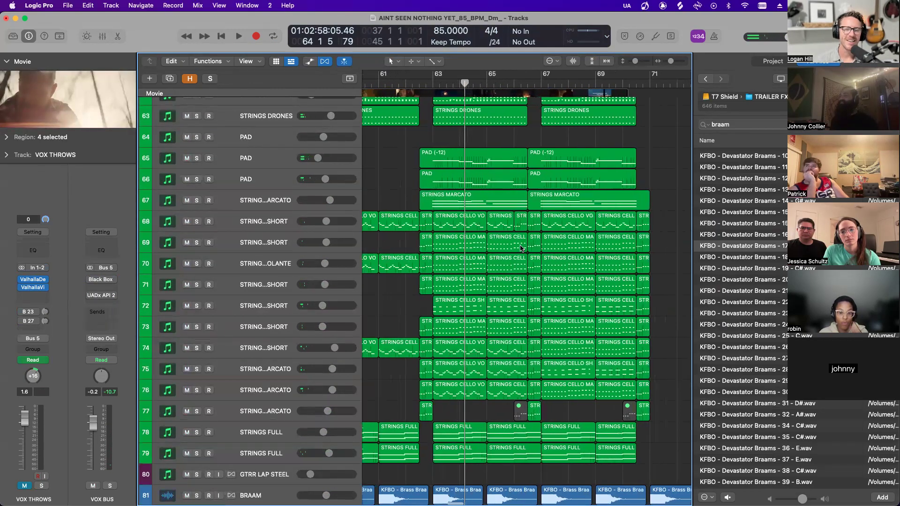
pyautogui.scroll(-3, 521, 249)
pyautogui.hscroll(2, 521, 248)
pyautogui.press('super+Left')
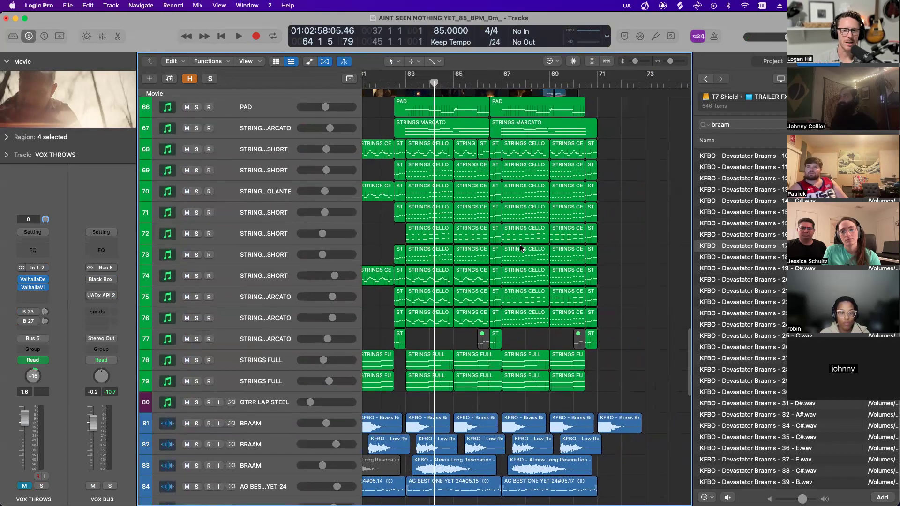
pyautogui.hscroll(-1, 521, 248)
pyautogui.press('super+Left')
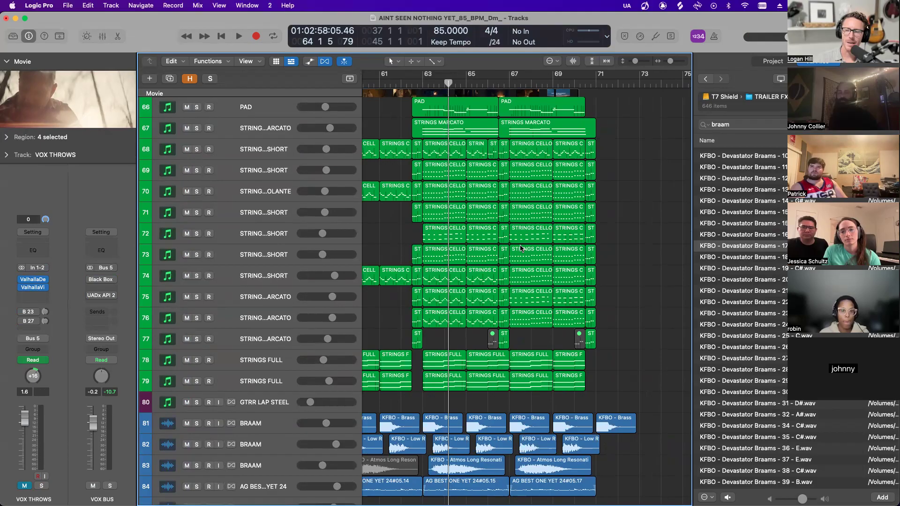
pyautogui.scroll(-15, 458, 257)
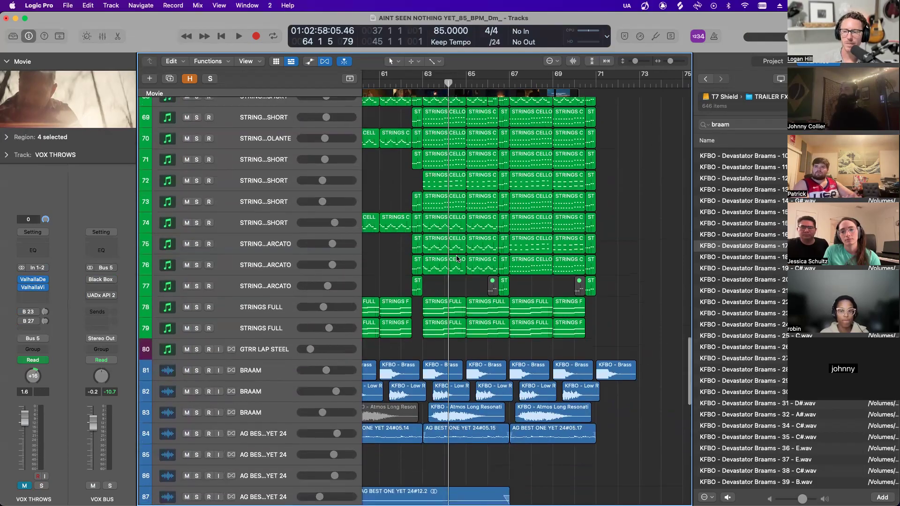
pyautogui.scroll(-5, 457, 261)
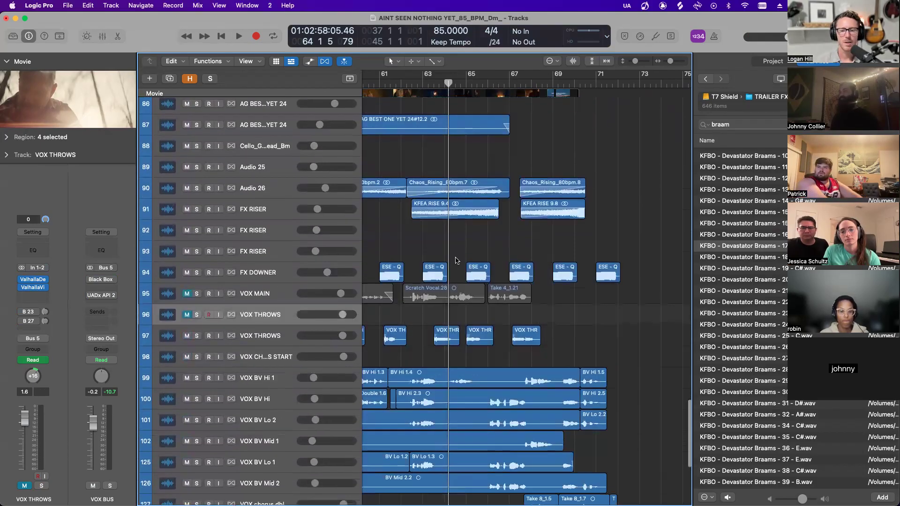
pyautogui.scroll(20, 457, 261)
pyautogui.scroll(-12, 457, 261)
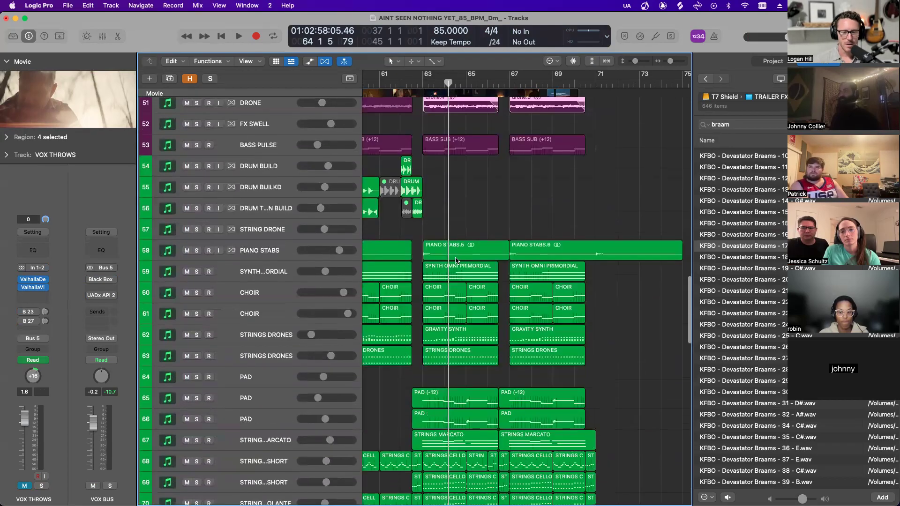
# - Move the playhead to bar 62 beat 4, just after the start of the PAD regions on tracks 65 and 66
pyautogui.keyDown('shift'); pyautogui.click(416, 187); pyautogui.keyUp('shift')
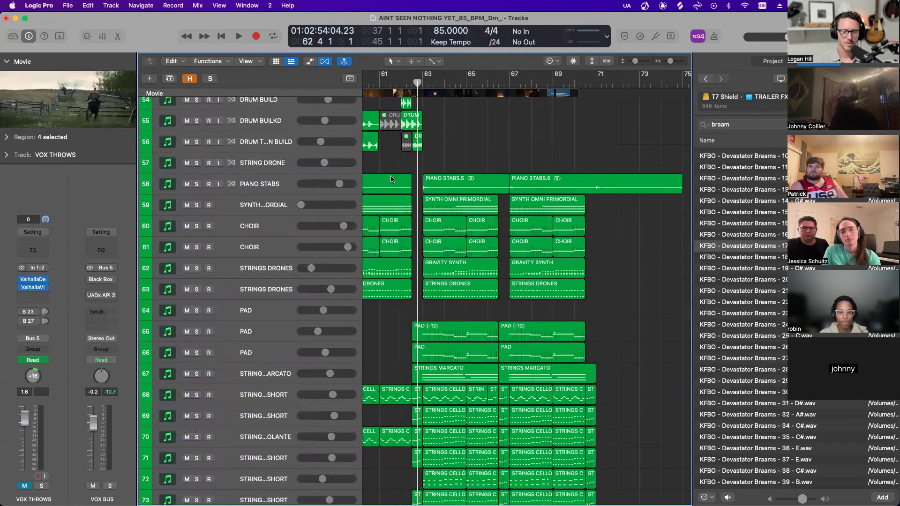
pyautogui.press('super+Right')
pyautogui.press('super+Right')
pyautogui.press('super+Right')
pyautogui.scroll(-5, 411, 195)
pyautogui.hscroll(2, 410, 195)
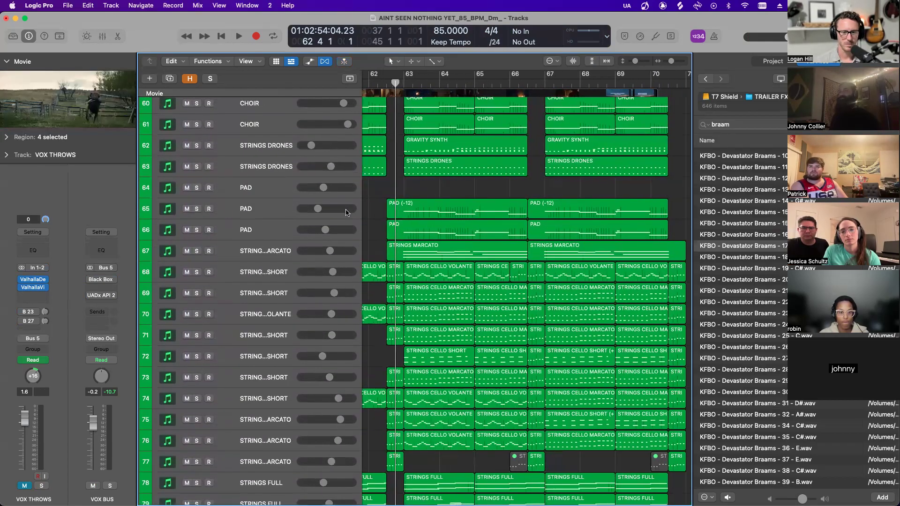
# - Solo and select PAD track 65, and switch the solo to PAD track 66 below it
pyautogui.click(197, 208)
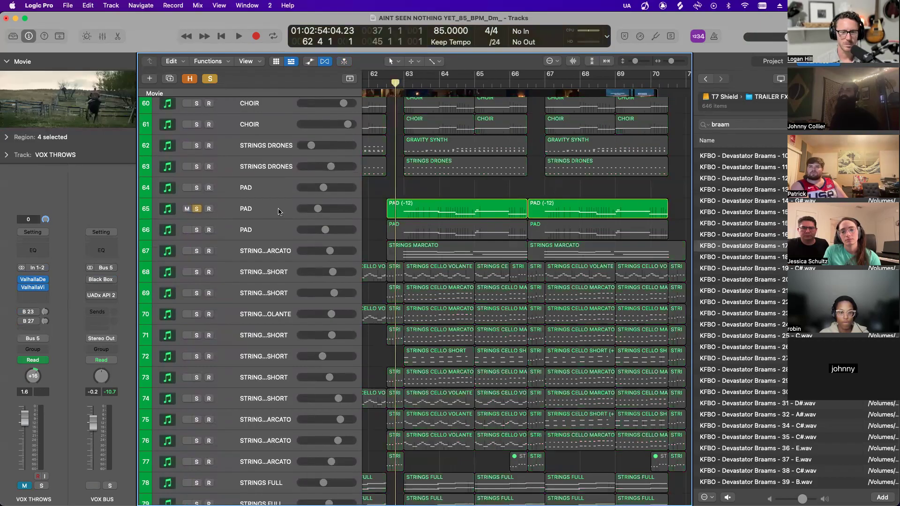
pyautogui.click(278, 211)
pyautogui.press('super+Left')
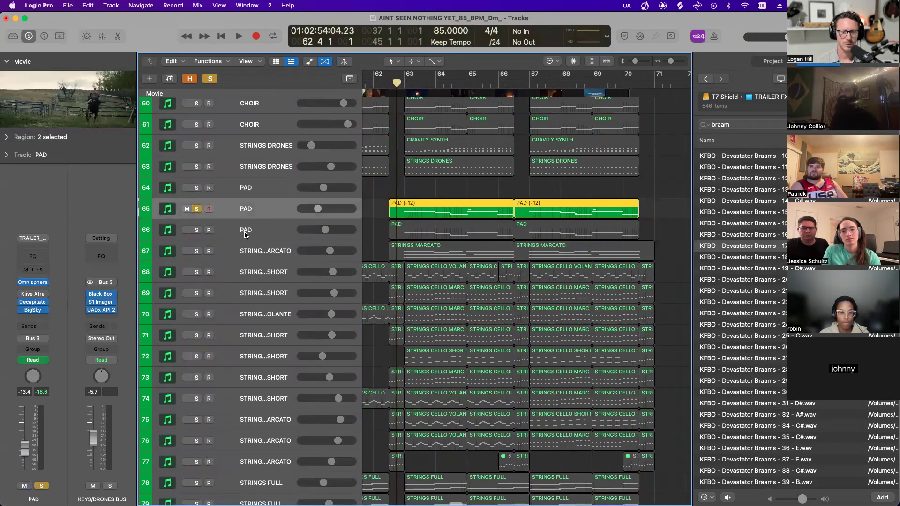
pyautogui.click(197, 229)
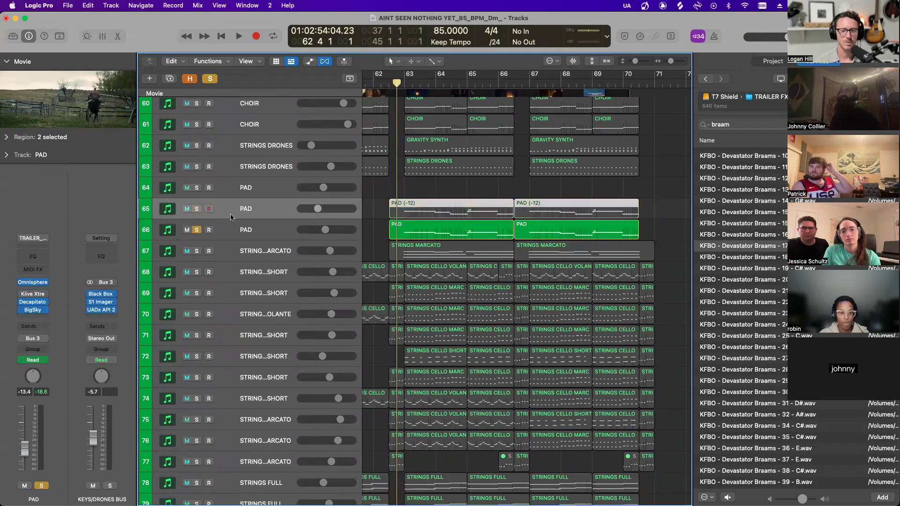
# - Select PAD track 66 and audition its soloed part from bar 62 beat 4 to the end of bar 66
pyautogui.click(264, 232)
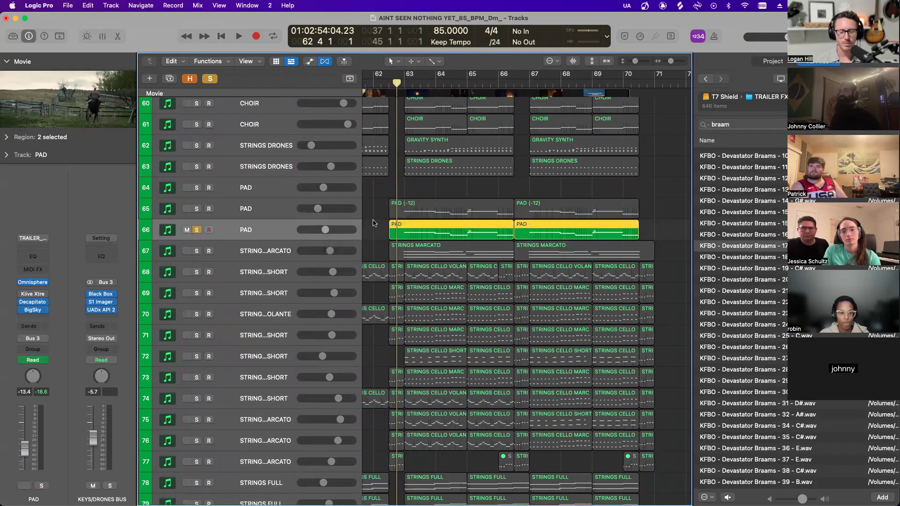
pyautogui.press('space')
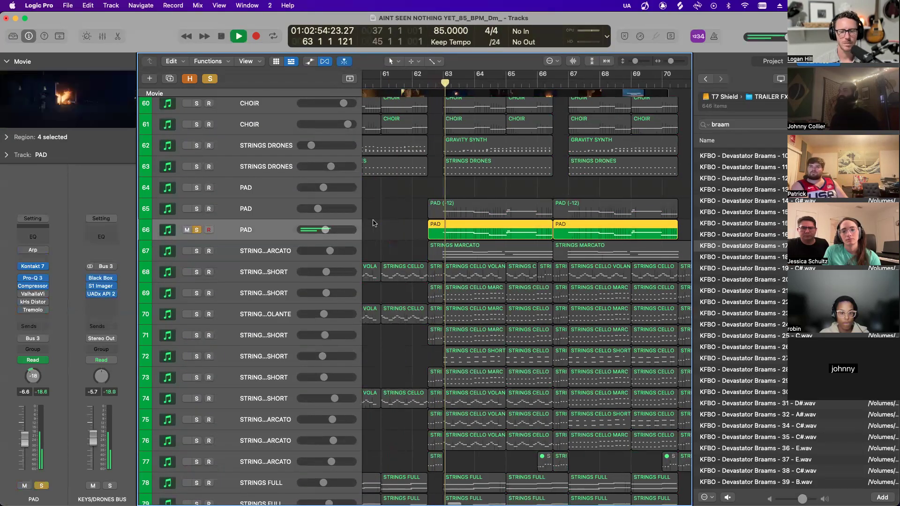
pyautogui.press('super+Left')
pyautogui.hscroll(-1, 373, 223)
pyautogui.scroll(-3, 374, 223)
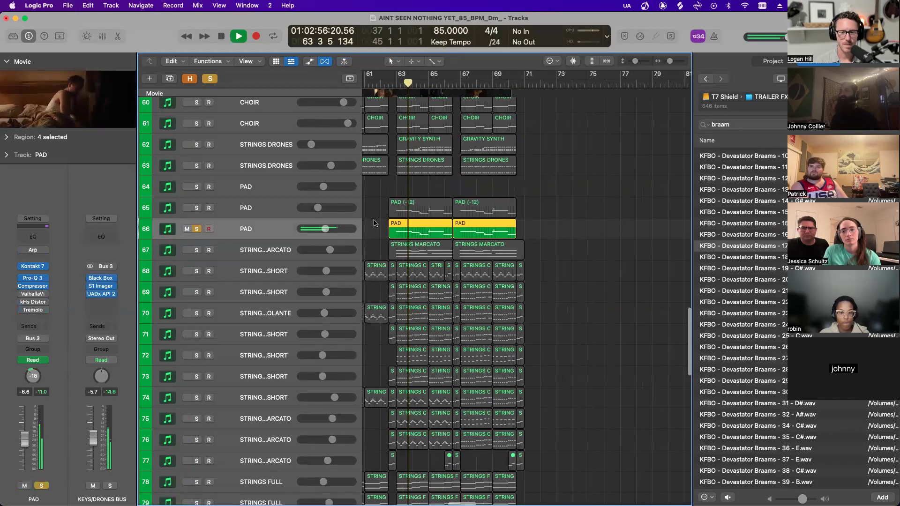
pyautogui.hscroll(-1, 373, 223)
pyautogui.scroll(1, 373, 223)
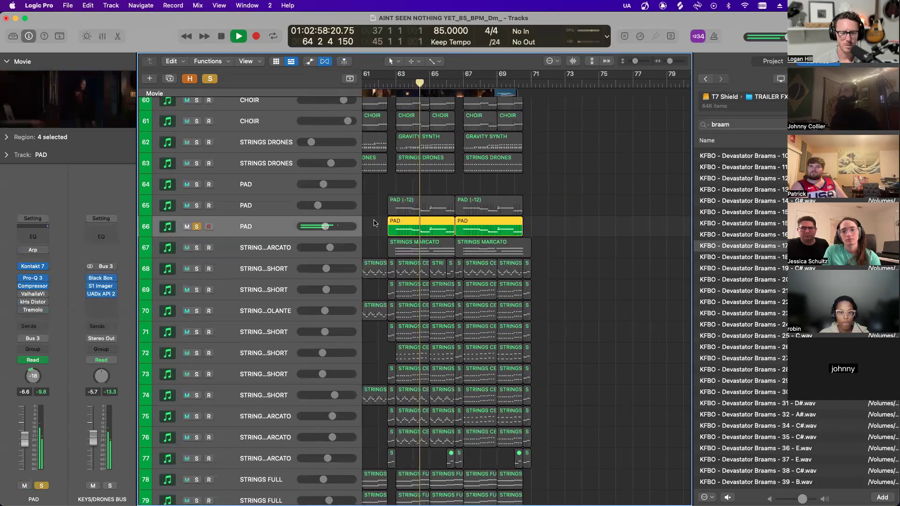
pyautogui.scroll(-3, 390, 225)
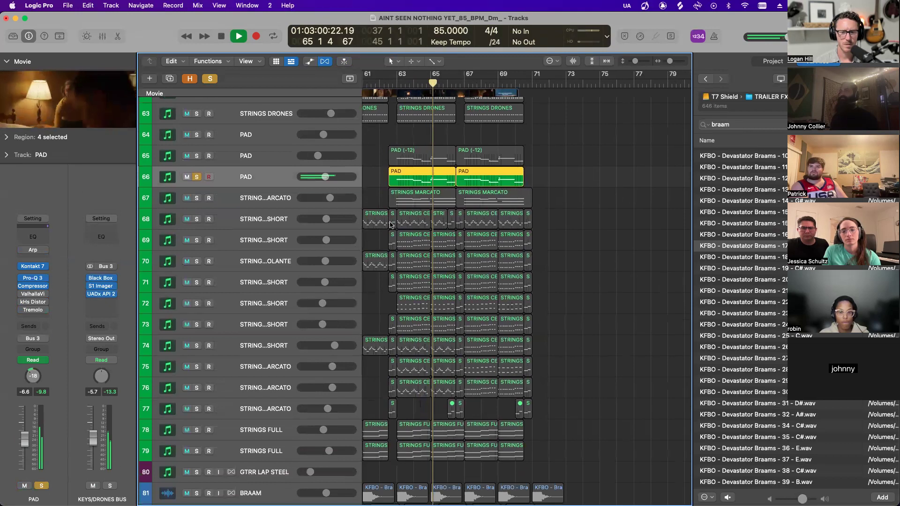
pyautogui.scroll(-2, 293, 119)
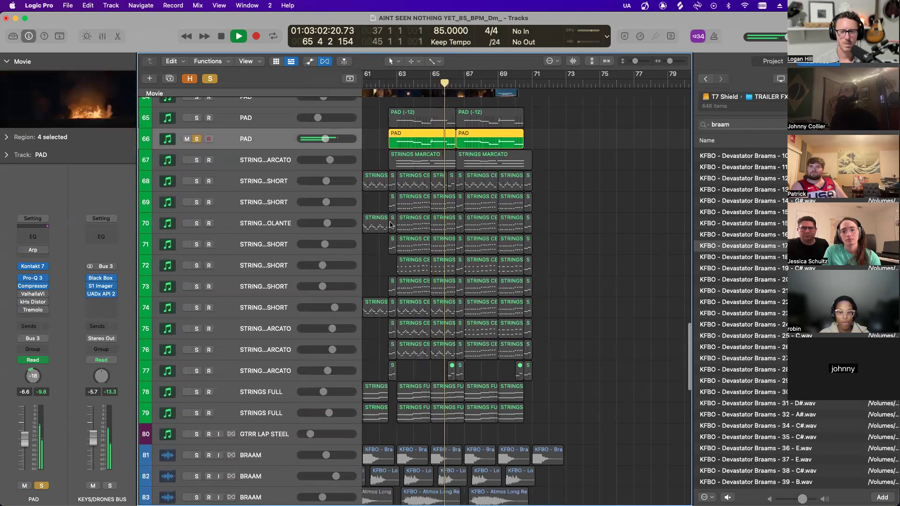
pyautogui.scroll(-10, 292, 118)
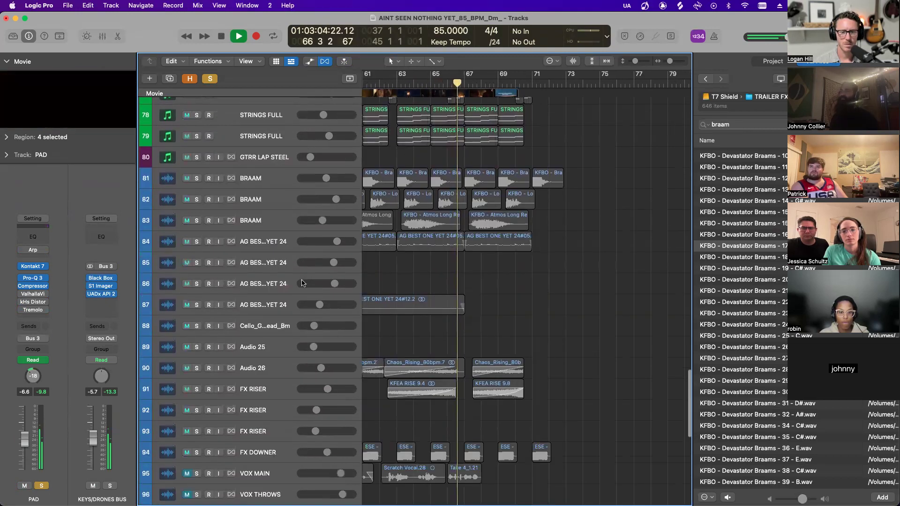
pyautogui.press('space')
# - Add VOX MAIN track 95 to the solo and move the playhead to bar 62
pyautogui.scroll(-5, 275, 360)
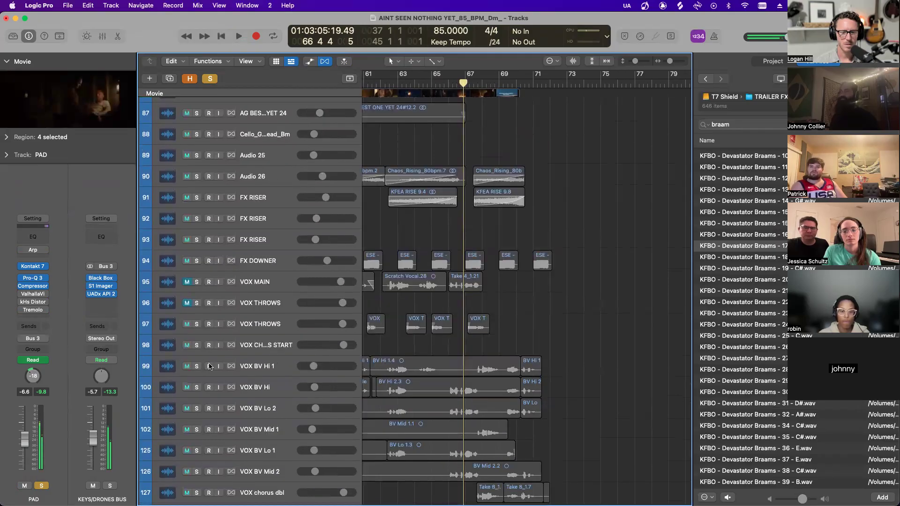
pyautogui.scroll(-2, 190, 388)
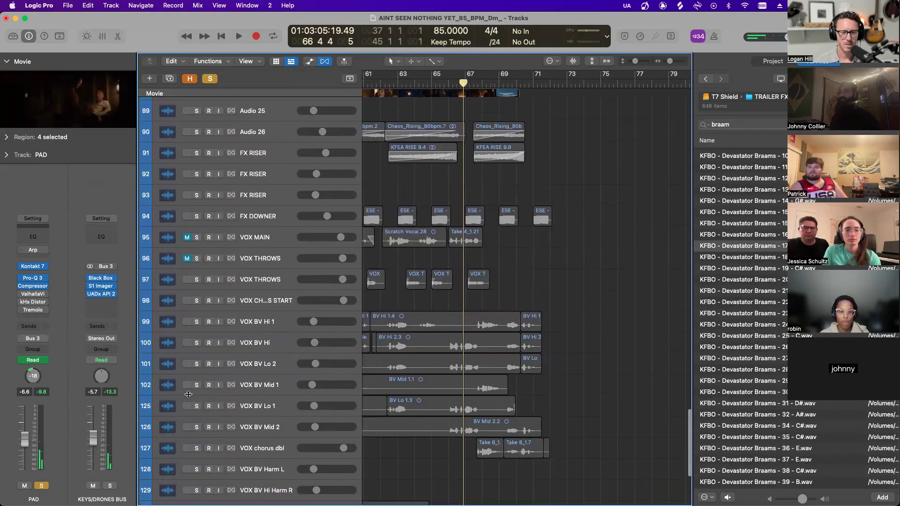
pyautogui.scroll(2, 197, 319)
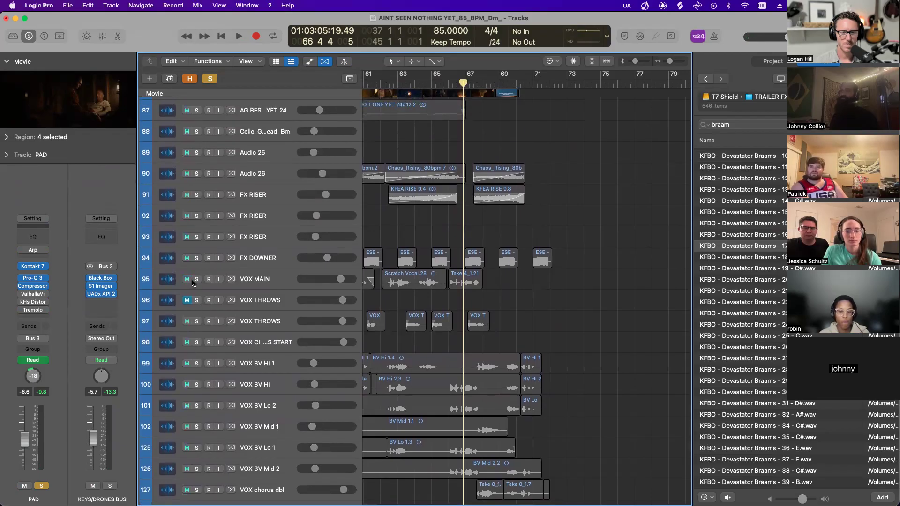
pyautogui.click(197, 280)
pyautogui.hscroll(-1, 426, 131)
pyautogui.click(410, 81)
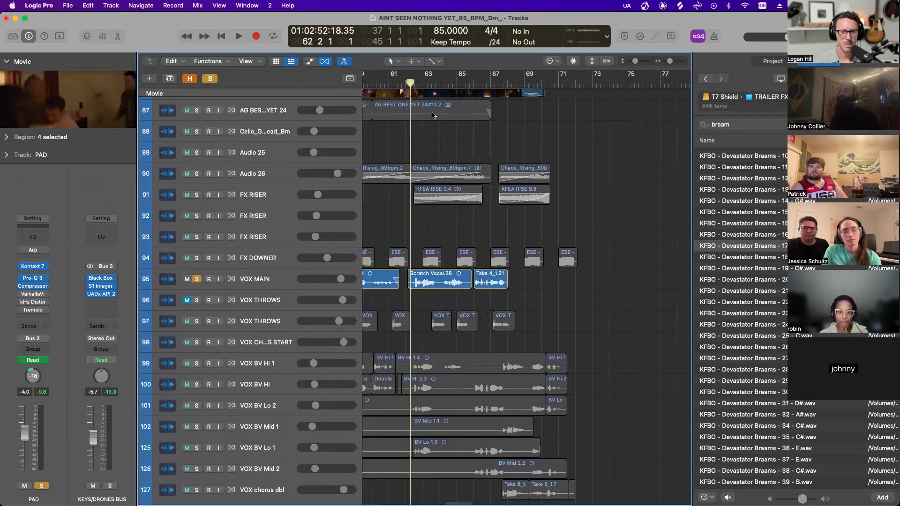
# - Play the soloed pad with the lead vocal from bar 62 through bar 69, reviewing the pad, strings and braam tracks
pyautogui.scroll(14, 428, 125)
pyautogui.scroll(15, 429, 124)
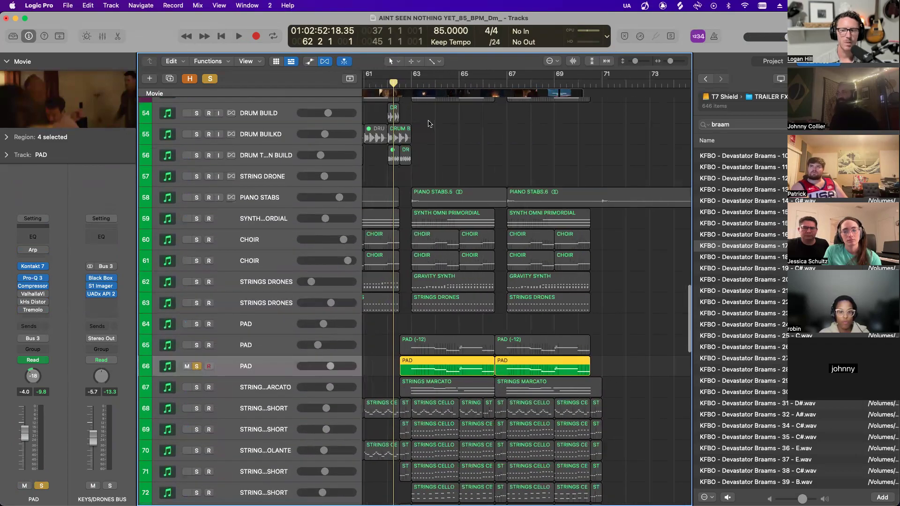
pyautogui.press('space')
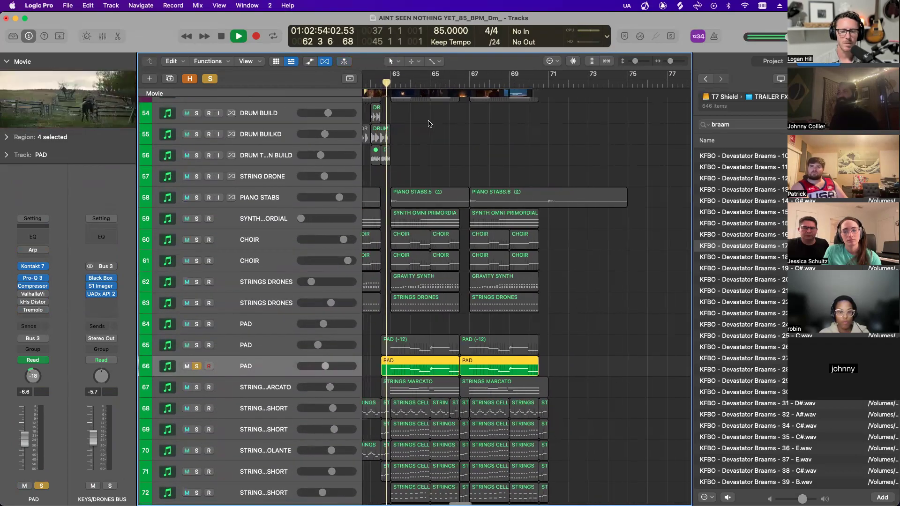
pyautogui.scroll(-4, 428, 124)
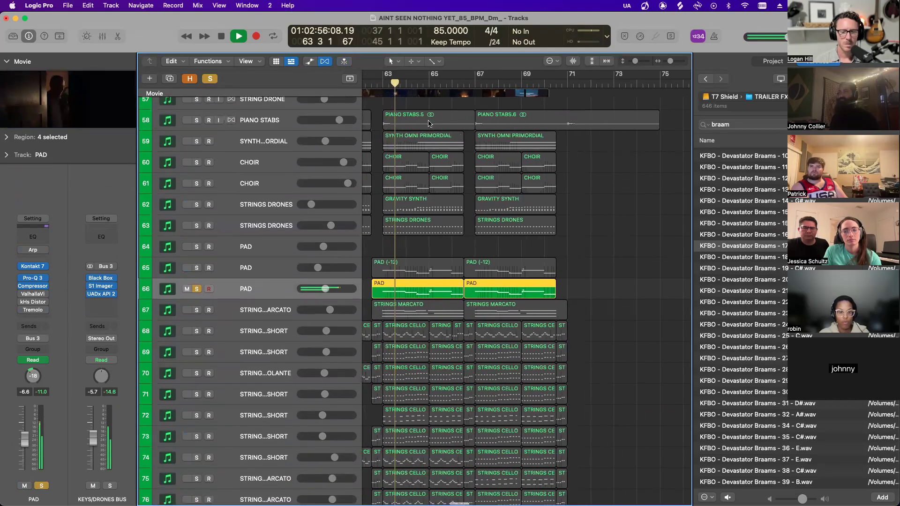
pyautogui.scroll(-3, 428, 124)
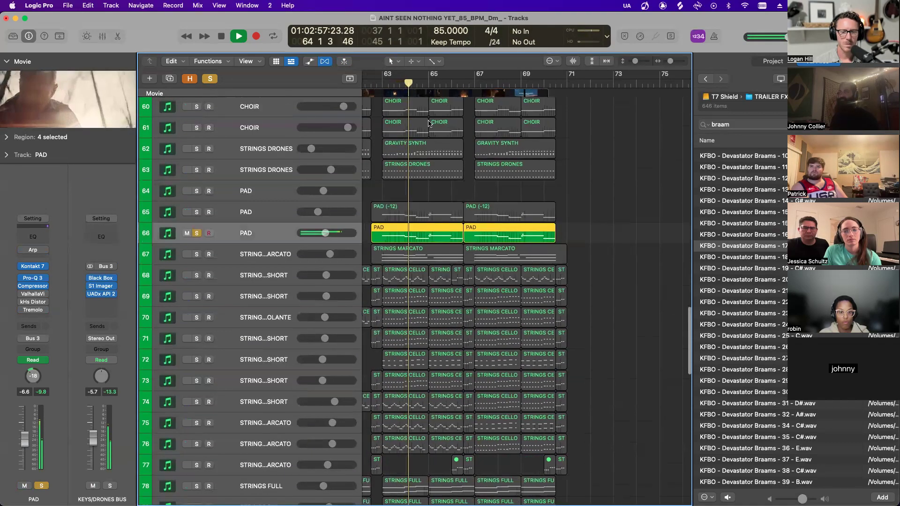
pyautogui.scroll(-1, 429, 123)
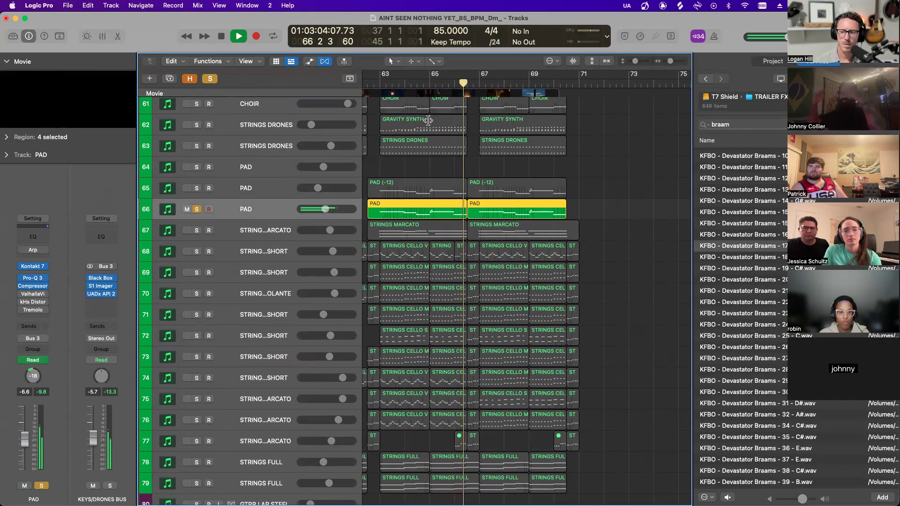
pyautogui.scroll(-1, 428, 120)
pyautogui.scroll(1, 430, 121)
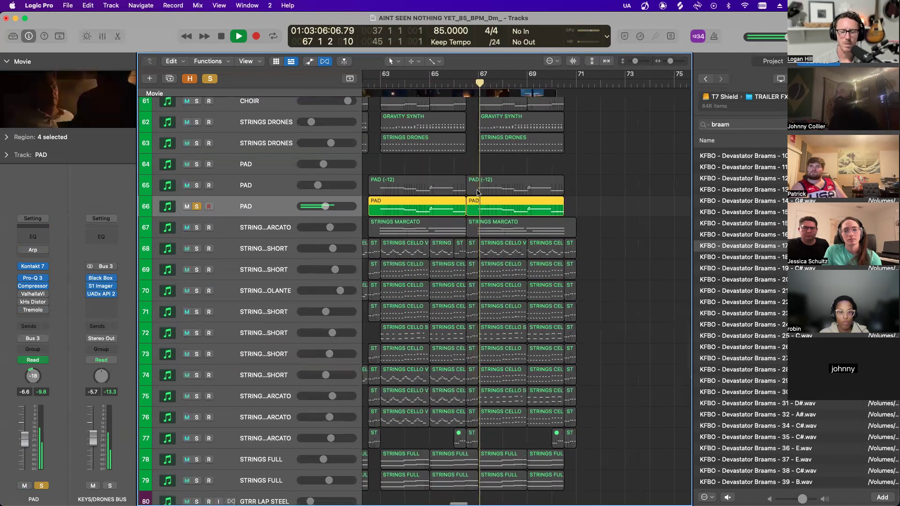
pyautogui.scroll(-3, 481, 206)
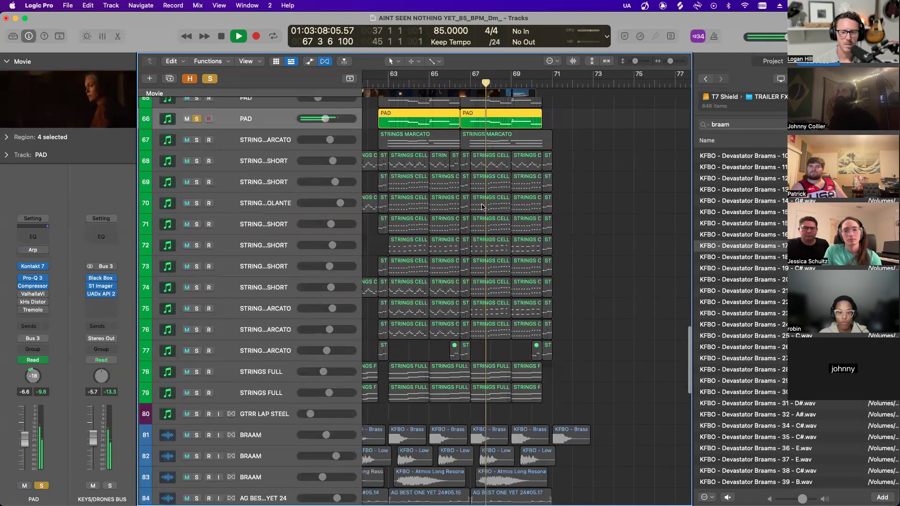
pyautogui.scroll(-2, 481, 207)
pyautogui.scroll(3, 482, 206)
pyautogui.hscroll(-2, 482, 206)
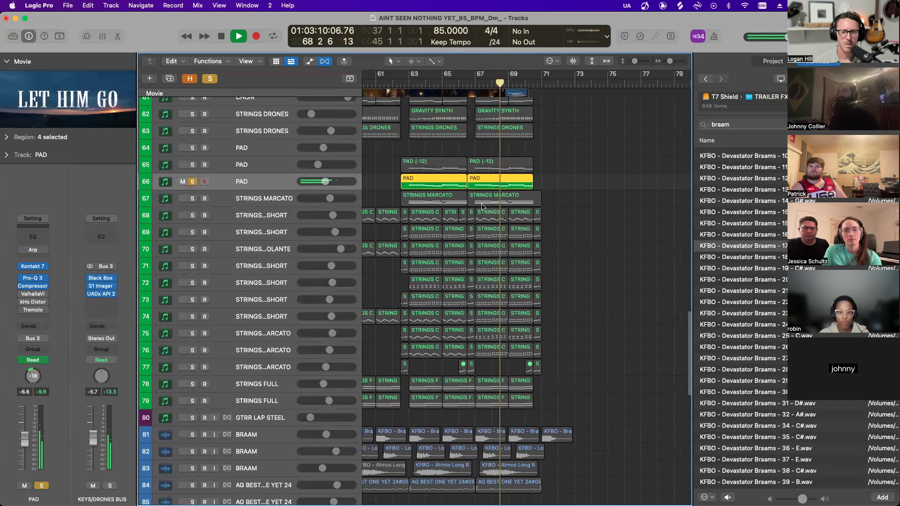
pyautogui.hscroll(1, 481, 207)
pyautogui.scroll(1, 482, 207)
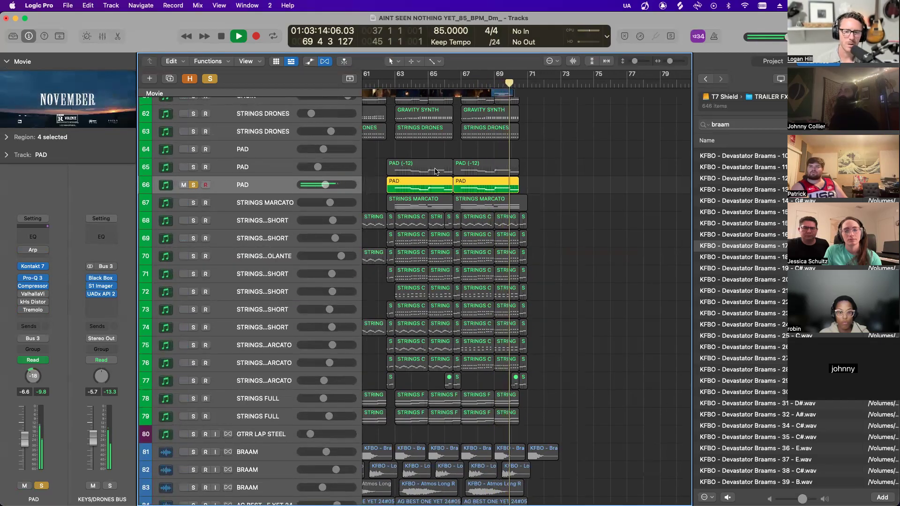
# - Stop playback and set a cycle range from bar 62 to bar 75
pyautogui.press('space')
pyautogui.scroll(-4, 435, 169)
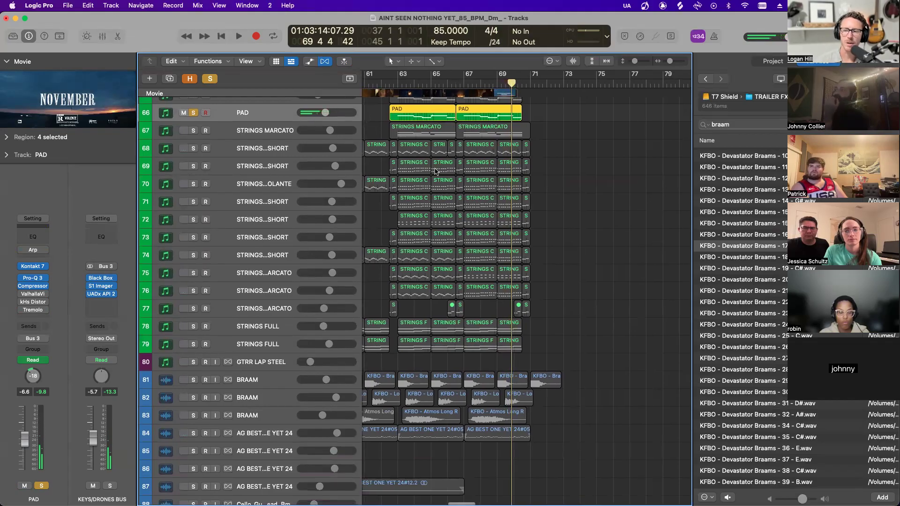
pyautogui.moveTo(386, 79); pyautogui.dragTo(597, 77)
# - Add BASS PULSE track 53 and the brass French horns on track 46 to the solo
pyautogui.scroll(8, 307, 283)
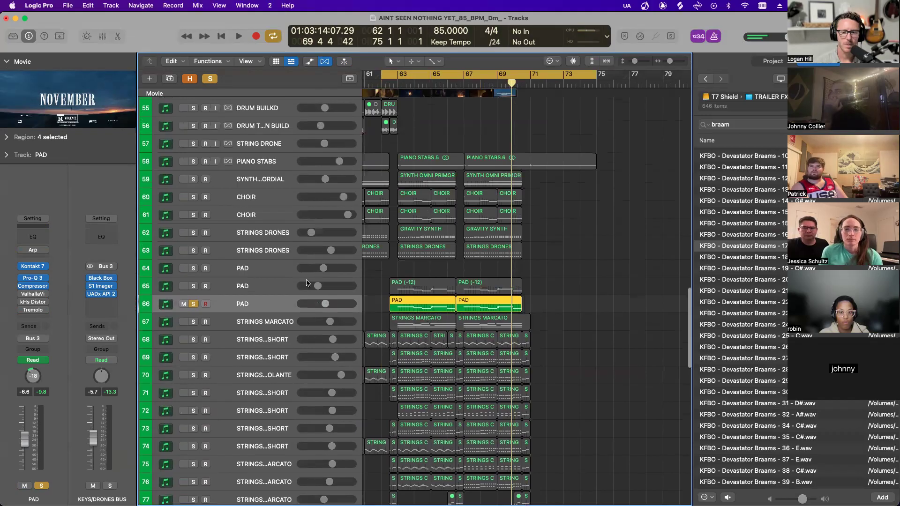
pyautogui.scroll(7, 307, 282)
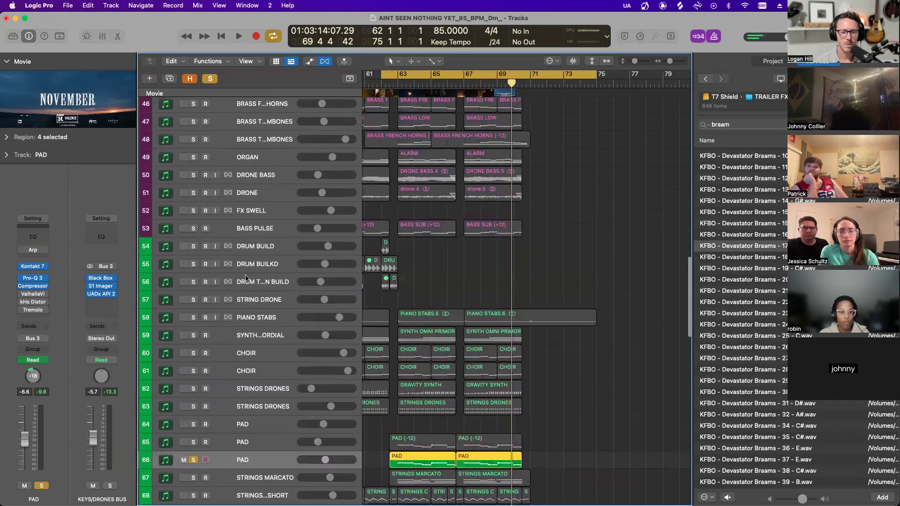
pyautogui.scroll(1, 245, 277)
pyautogui.click(193, 241)
pyautogui.scroll(4, 211, 220)
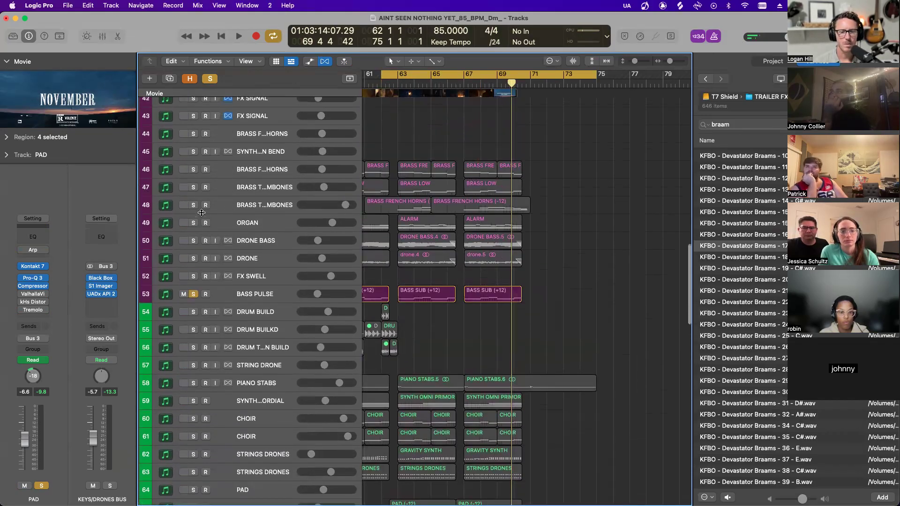
pyautogui.click(195, 191)
# - Move the playhead to bar 62 and shorten the cycle range so it starts at bar 63
pyautogui.scroll(4, 420, 215)
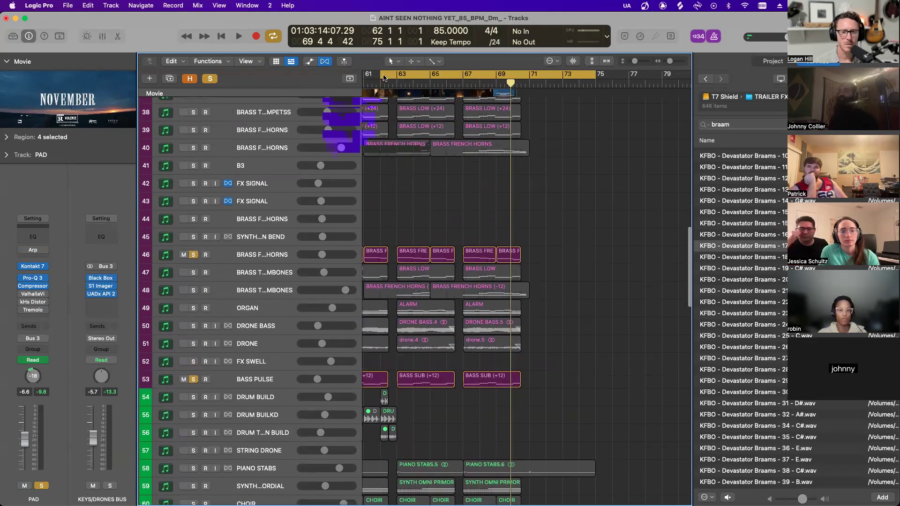
pyautogui.doubleClick(383, 77)
pyautogui.moveTo(396, 76); pyautogui.dragTo(397, 76)
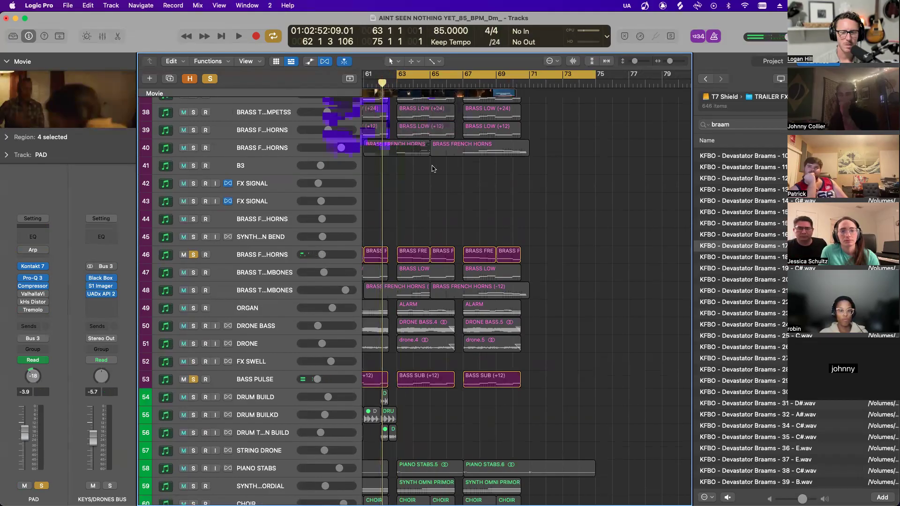
# - Play the soloed pad, lead vocal, bass pulse and French horns from bar 62, reviewing the layers from strings up to brass
pyautogui.scroll(-10, 431, 169)
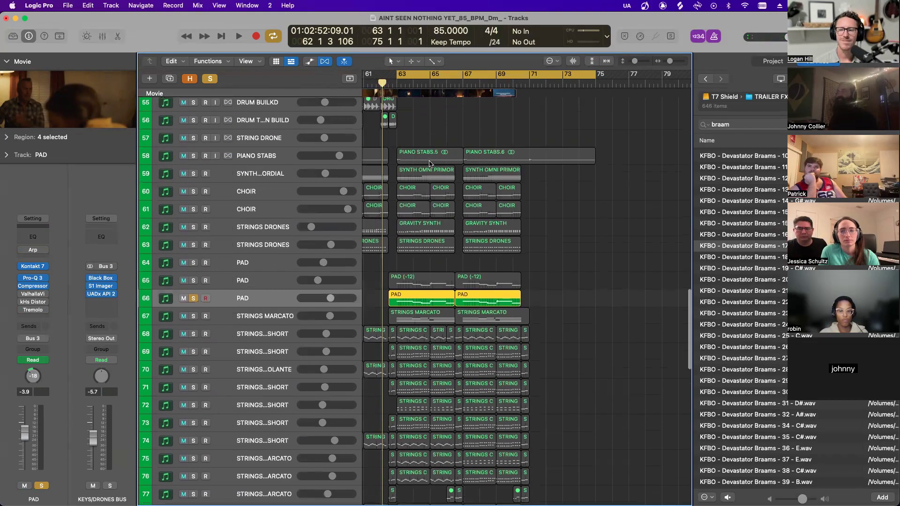
pyautogui.scroll(5, 430, 163)
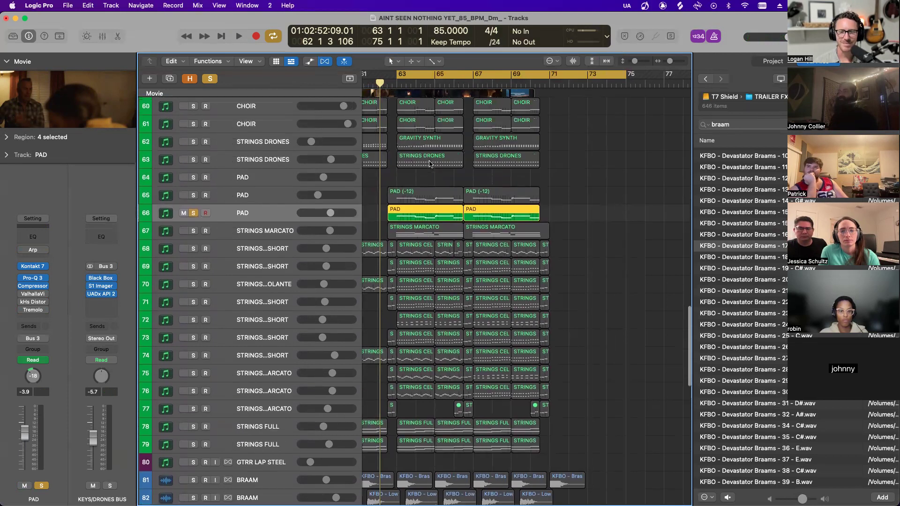
pyautogui.hscroll(1, 430, 164)
pyautogui.press('super+Down')
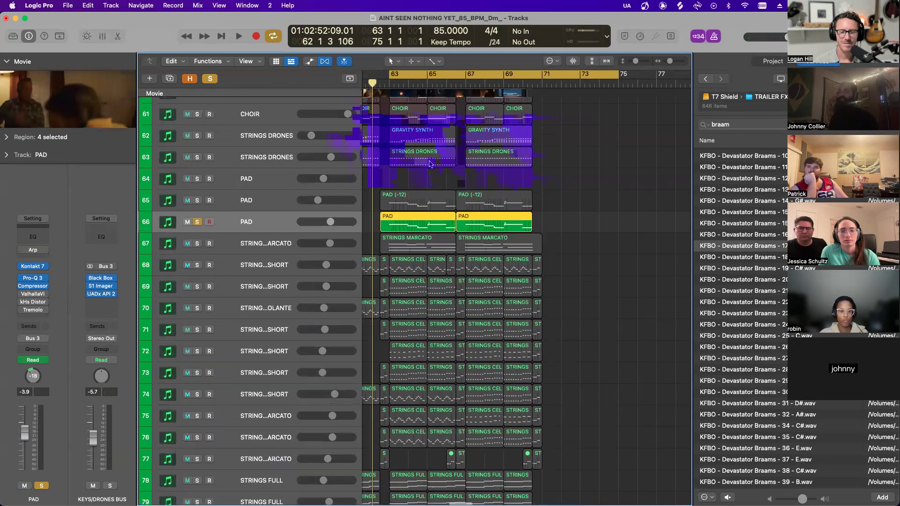
pyautogui.scroll(2, 430, 164)
pyautogui.scroll(-2, 430, 164)
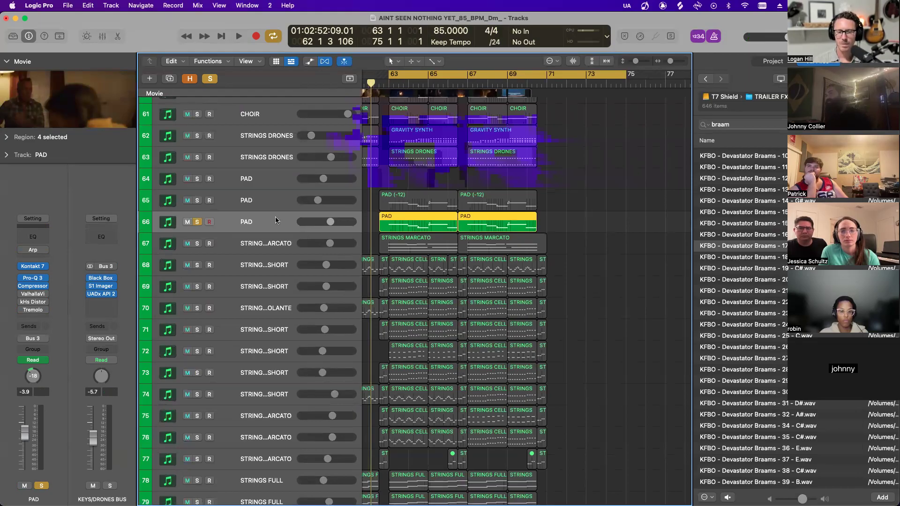
pyautogui.press('super+Left')
pyautogui.press('super+Left')
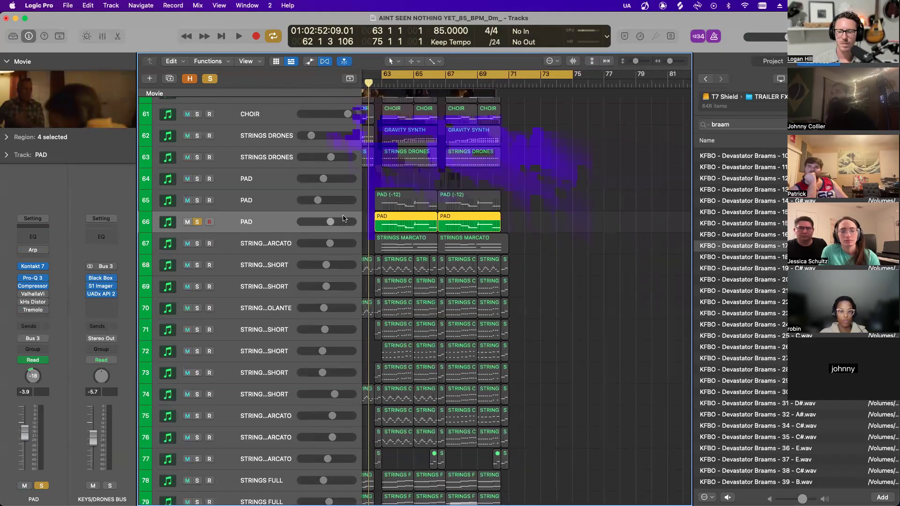
pyautogui.press('super+Right')
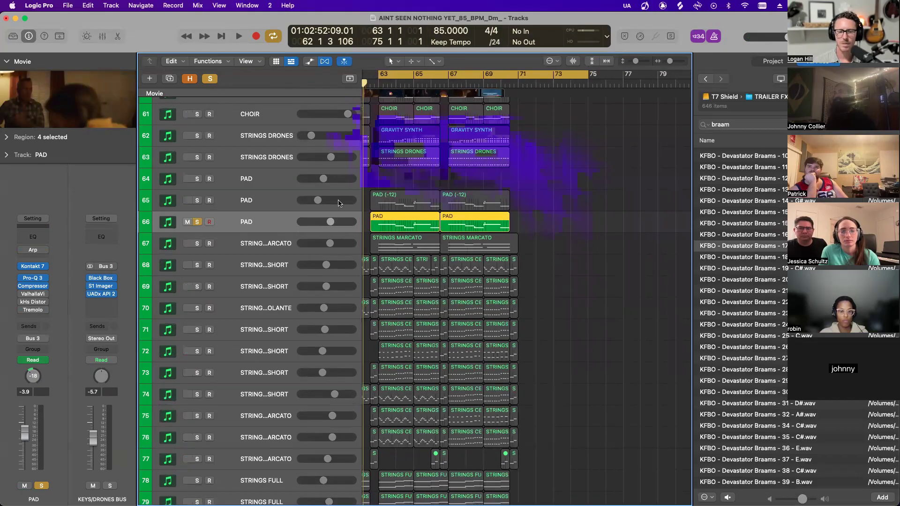
pyautogui.press('space')
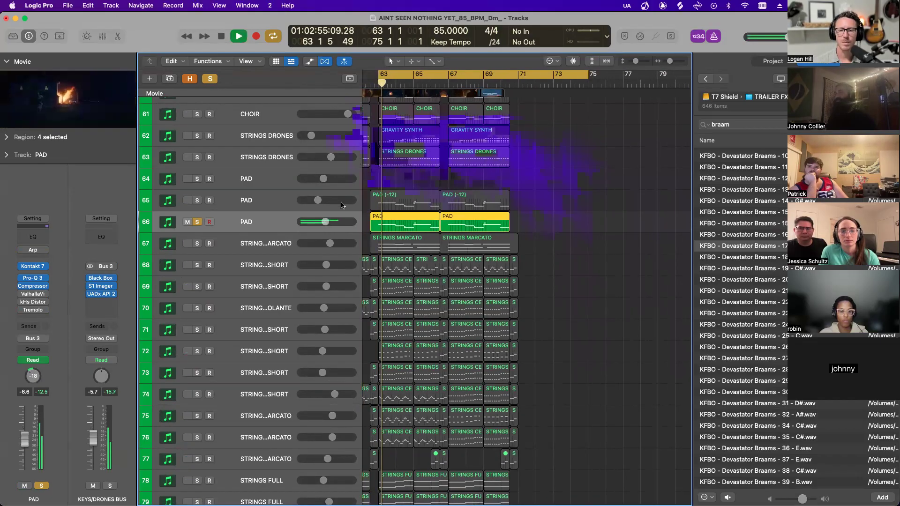
pyautogui.scroll(10, 328, 196)
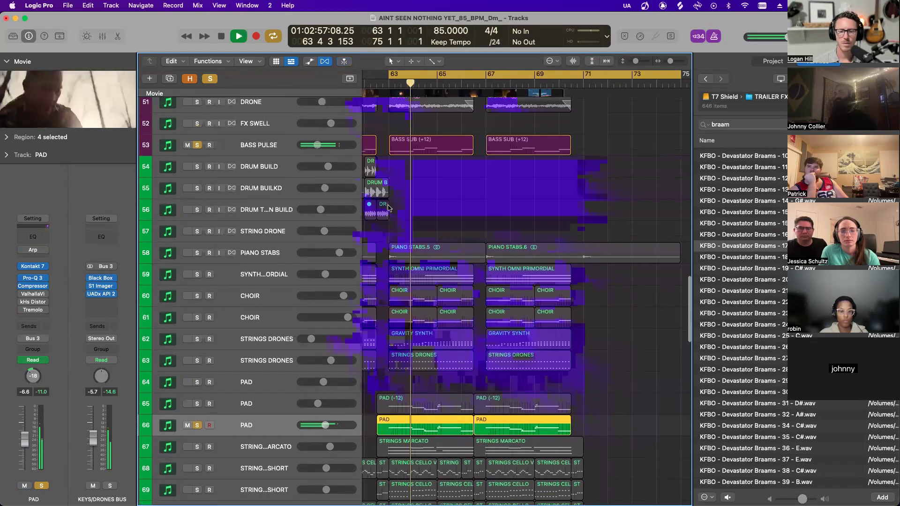
pyautogui.scroll(7, 307, 201)
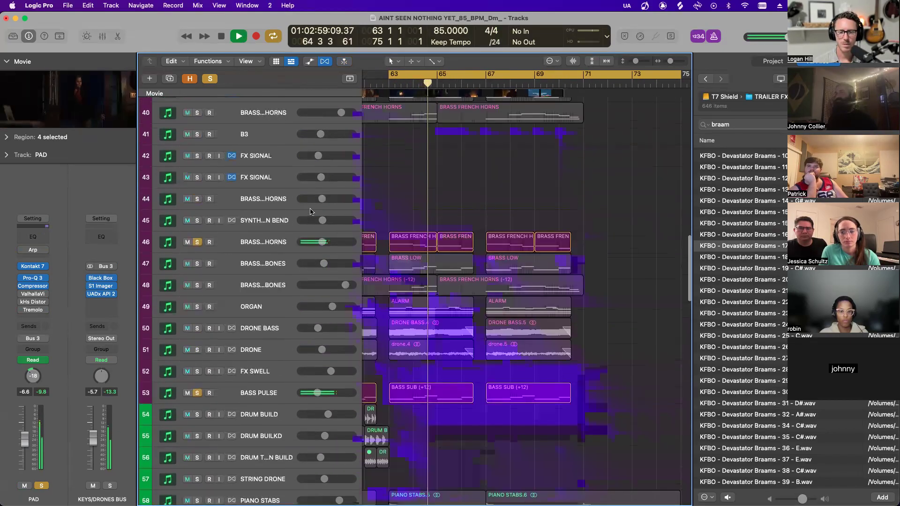
# - Examine the brass, choir, strings, FX and vocal tracks while the soloed layers play through the ending, and stop playback
pyautogui.scroll(2, 310, 212)
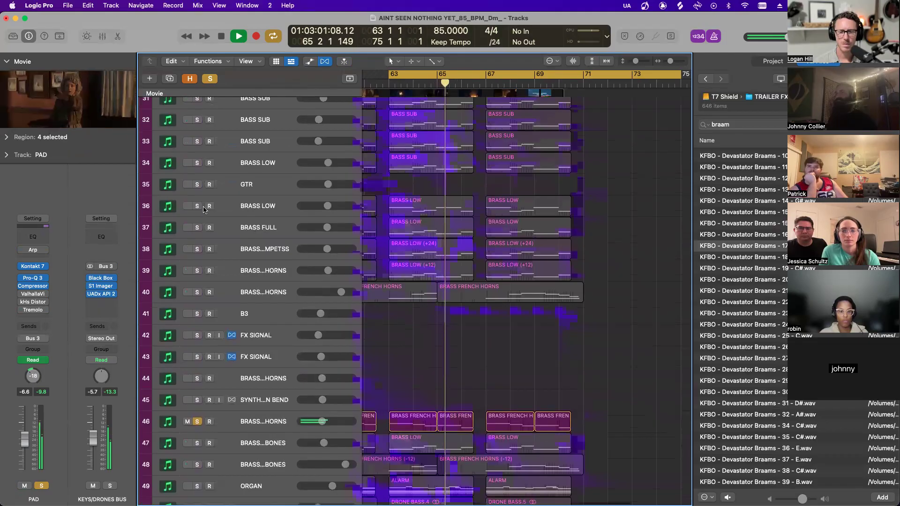
pyautogui.scroll(-9, 208, 214)
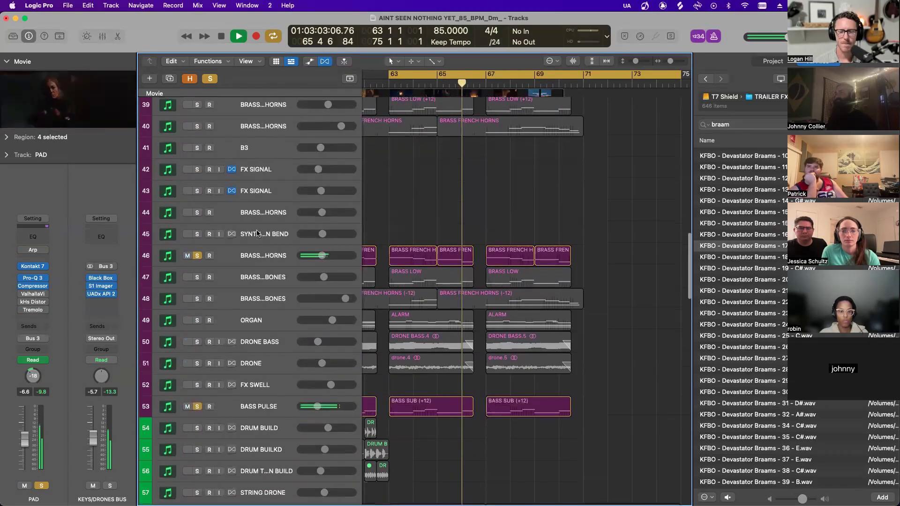
pyautogui.scroll(-11, 295, 256)
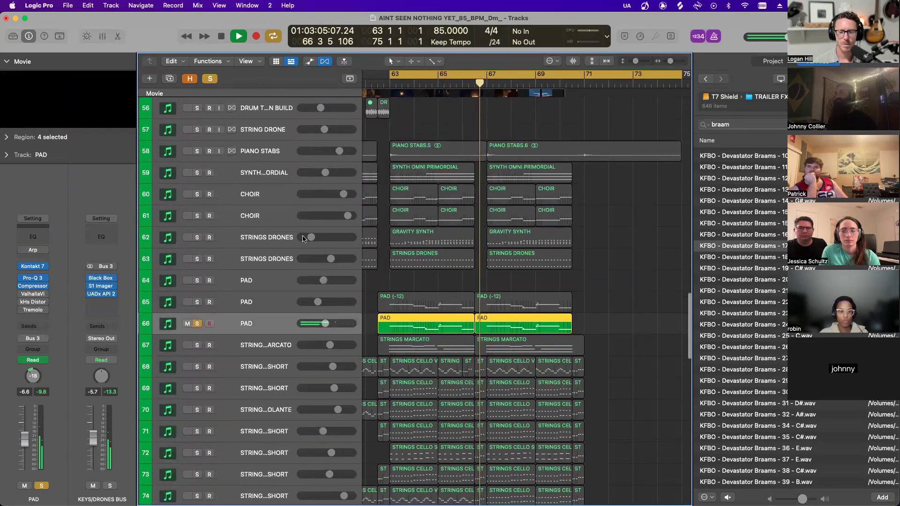
pyautogui.scroll(-9, 302, 239)
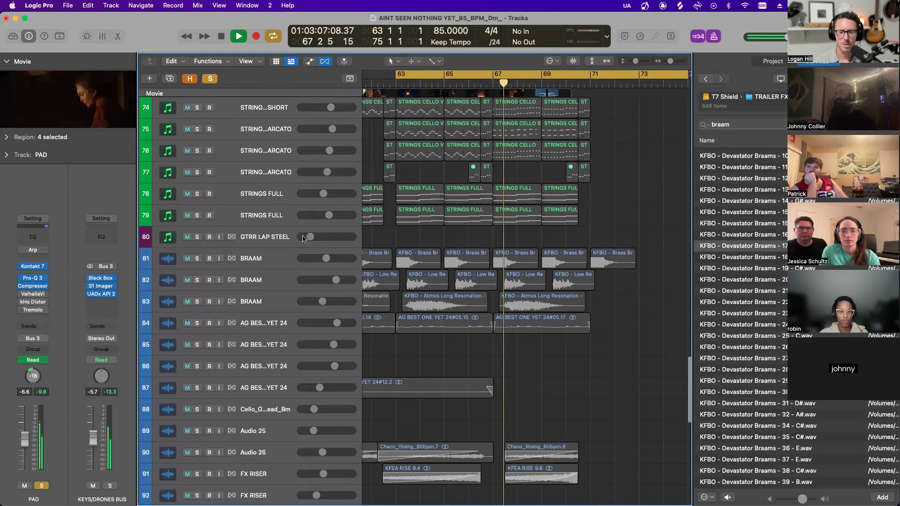
pyautogui.scroll(-5, 302, 239)
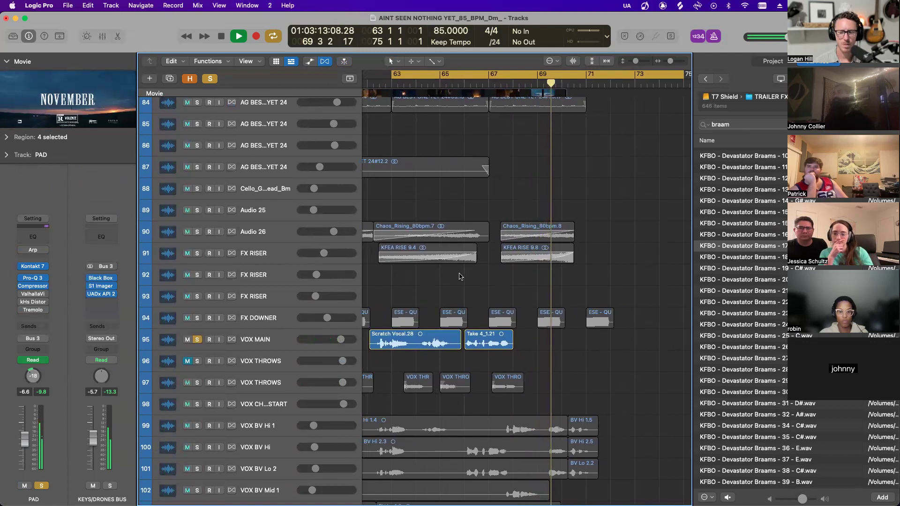
pyautogui.press('super+Left')
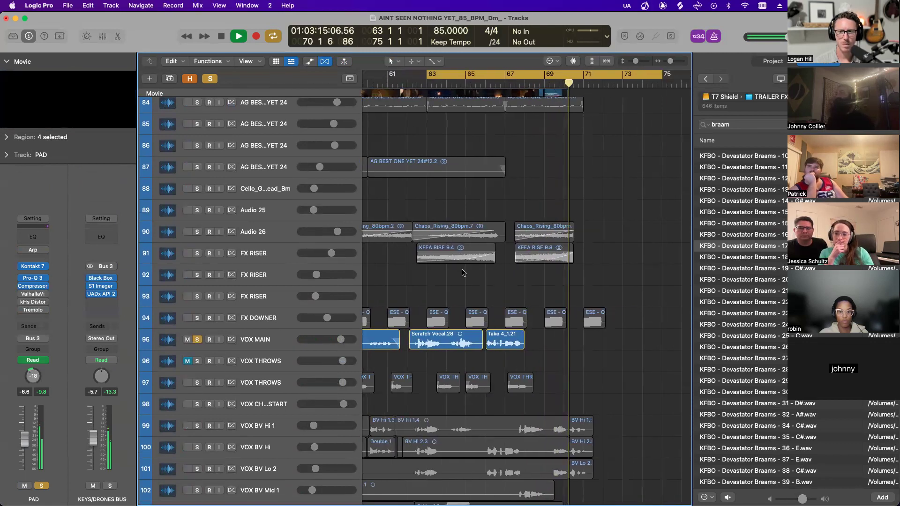
pyautogui.press('super+Left')
pyautogui.press('super+Right')
pyautogui.press('super+Up')
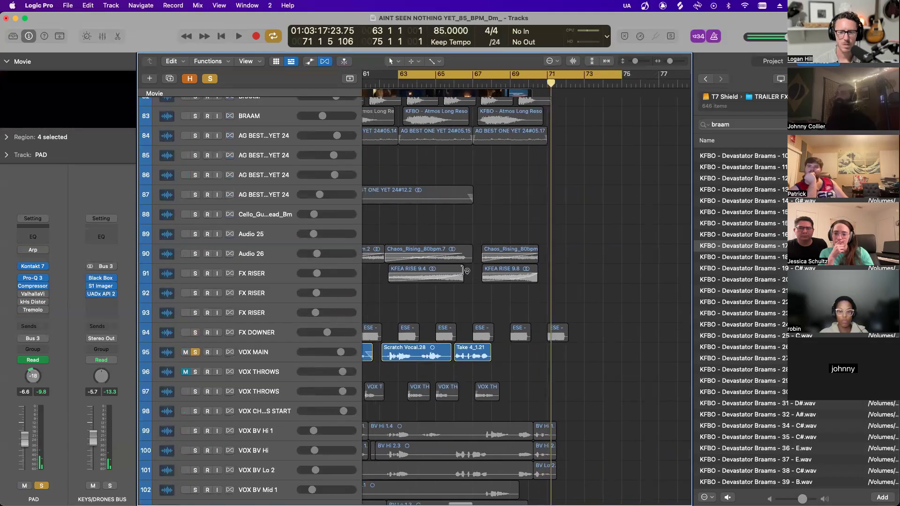
# - Restart playback from bar 63 and add STRINGS MARCATO track 67 to the solo
pyautogui.press('space')
pyautogui.scroll(10, 464, 271)
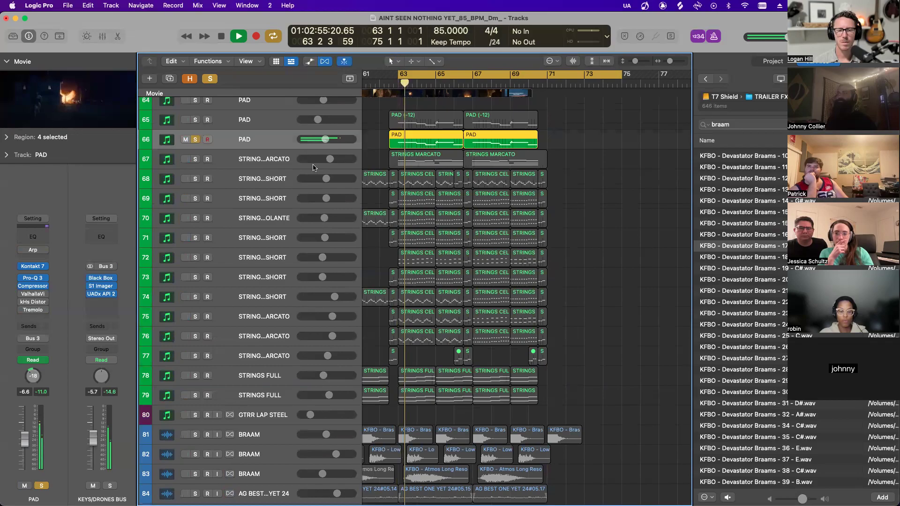
pyautogui.click(196, 160)
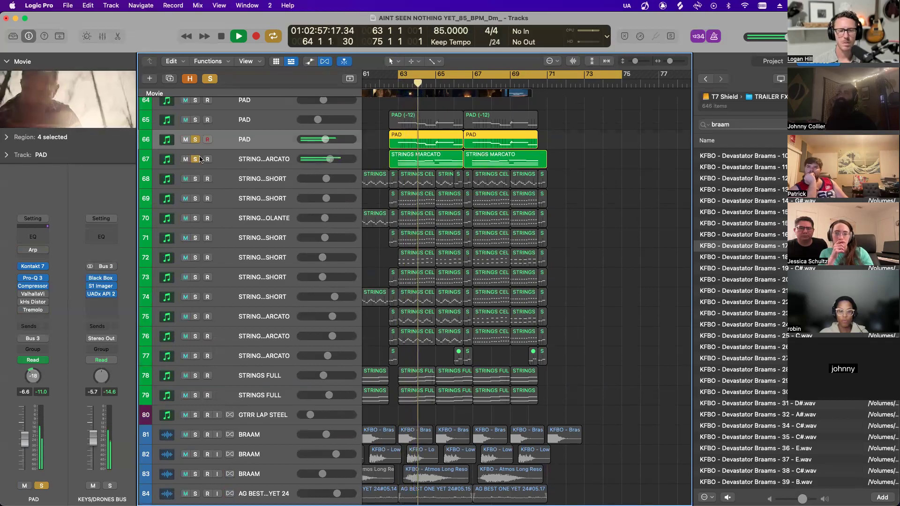
# - Review the tracks from the strings up to the brass and back while the soloed layers play
pyautogui.scroll(5, 200, 159)
pyautogui.scroll(6, 200, 160)
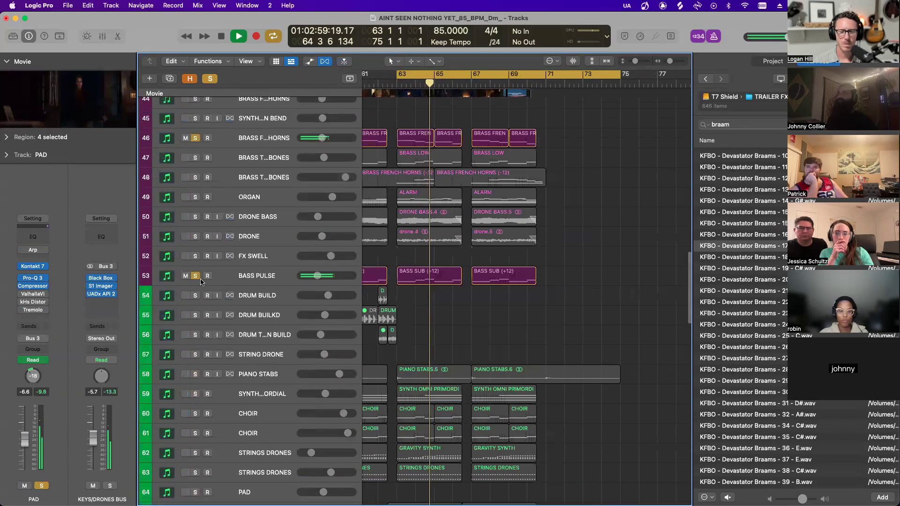
pyautogui.scroll(4, 324, 184)
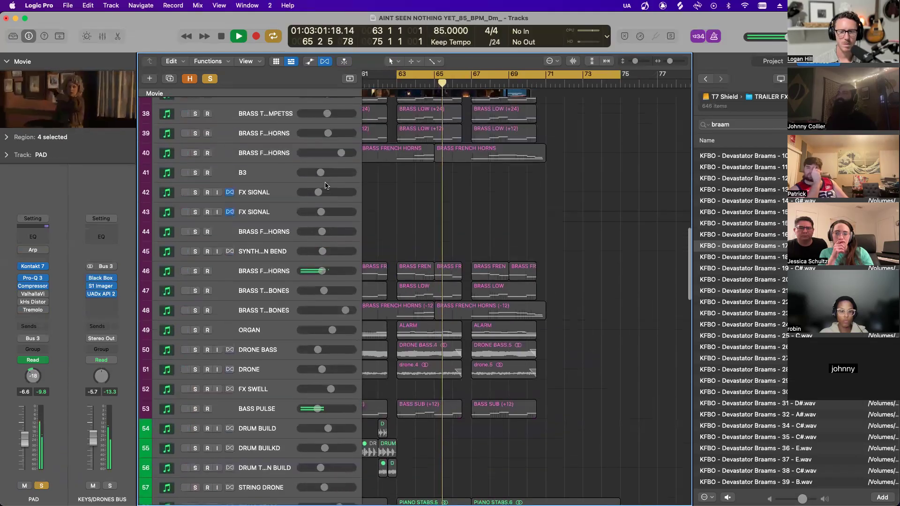
pyautogui.scroll(-6, 326, 186)
pyautogui.scroll(-8, 326, 186)
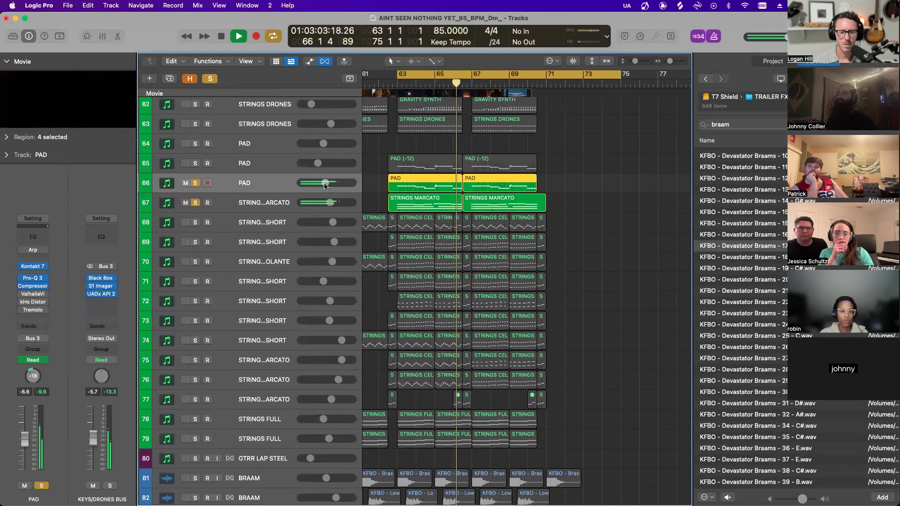
pyautogui.scroll(-2, 323, 186)
pyautogui.press('super+Down')
pyautogui.scroll(1, 324, 186)
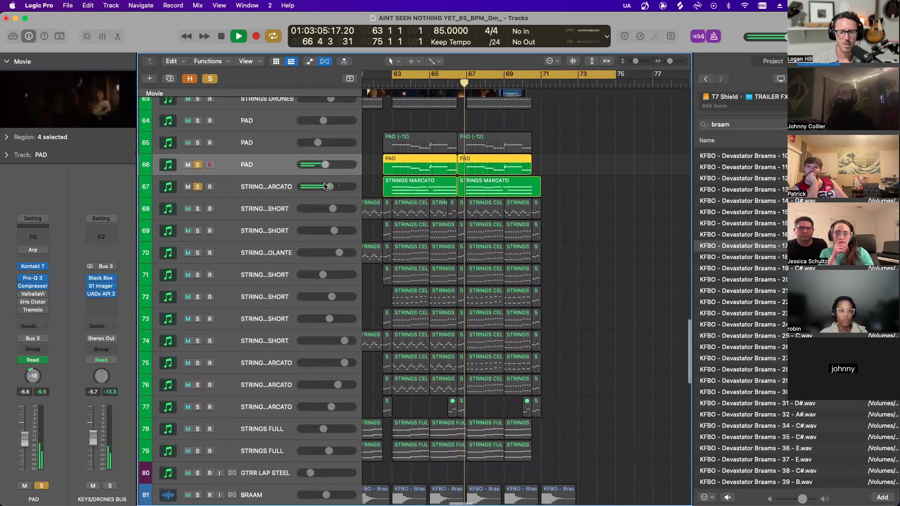
# - Switch the solo on PAD track 66 and STRINGS MARCATO track 67 off and back on to compare them, and stop playback
pyautogui.press('super+Down')
pyautogui.click(200, 173)
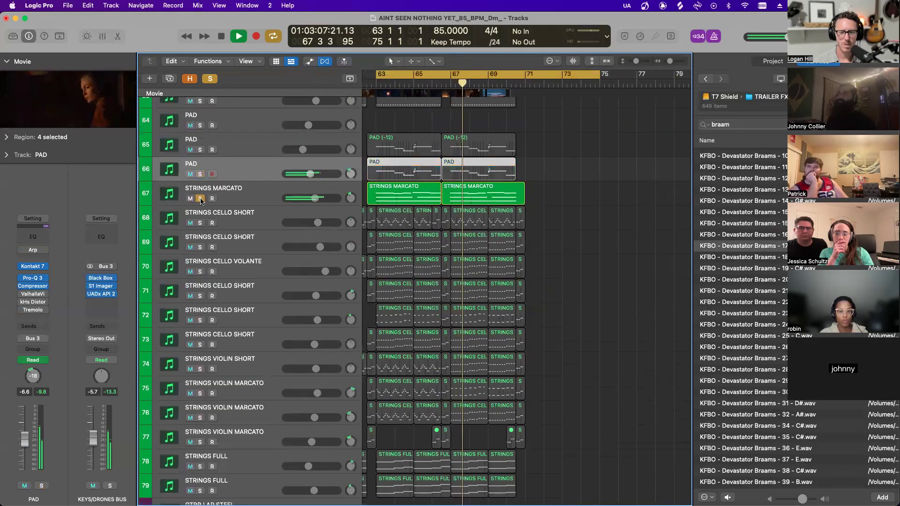
pyautogui.click(200, 199)
pyautogui.click(200, 199)
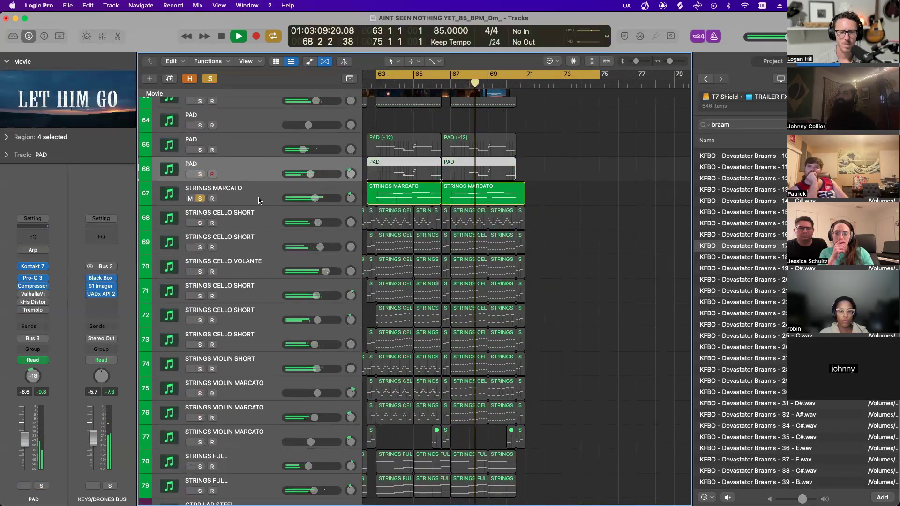
pyautogui.hscroll(-2, 260, 200)
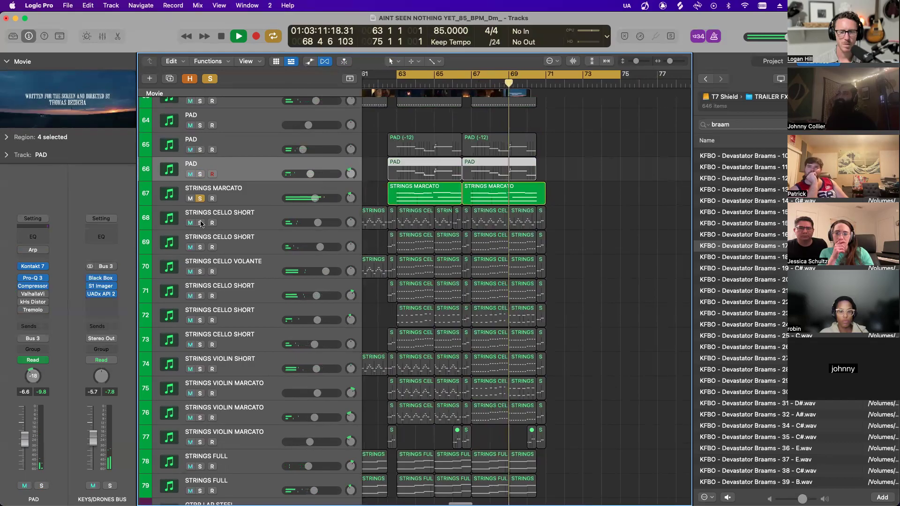
pyautogui.click(200, 174)
pyautogui.press('space')
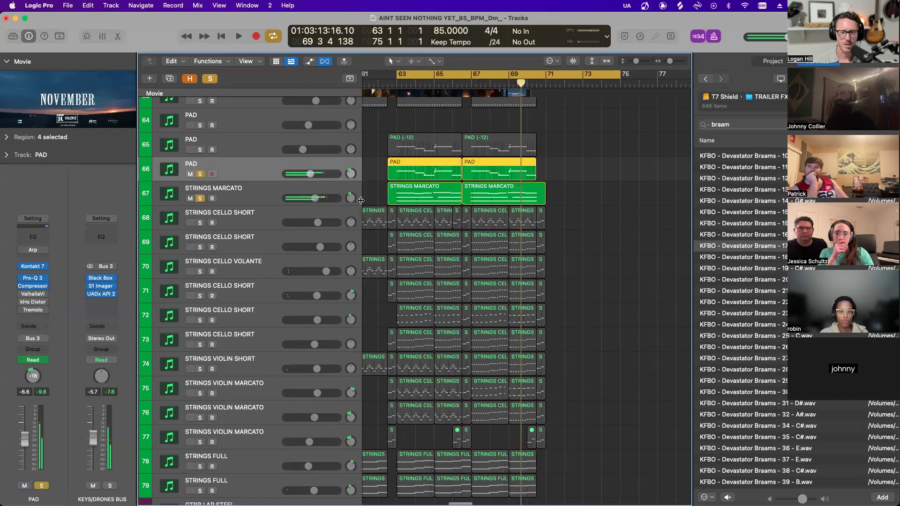
# - Open the first STRINGS MARCATO region in the Piano Roll, examine its notes, and close the editor
pyautogui.press('super+Down')
pyautogui.press('super+Down')
pyautogui.press('super+Right')
pyautogui.press('super+Right')
pyautogui.hscroll(-3, 358, 203)
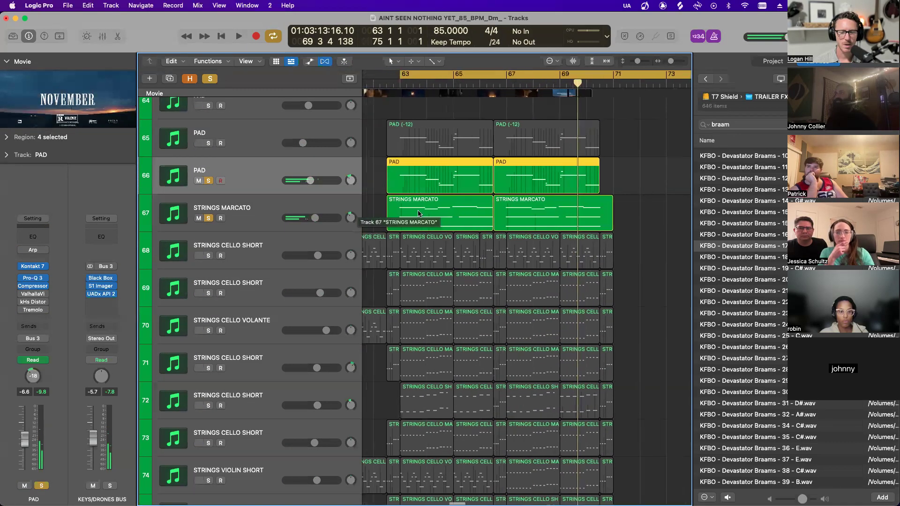
pyautogui.click(419, 214)
pyautogui.doubleClick(418, 214)
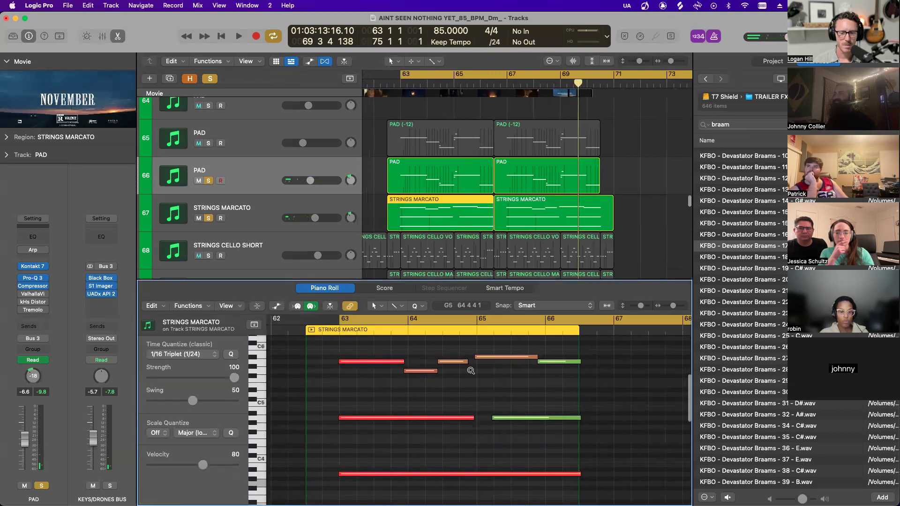
pyautogui.hscroll(-1, 471, 371)
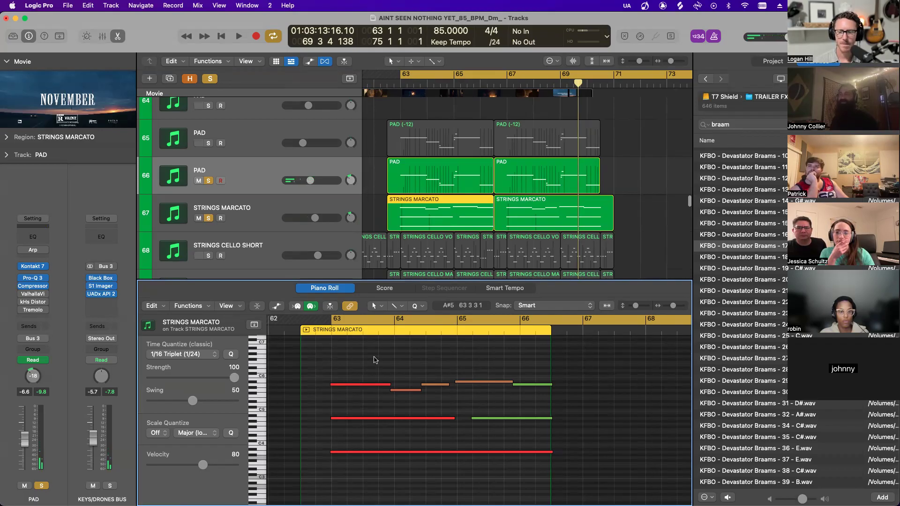
pyautogui.press('p')
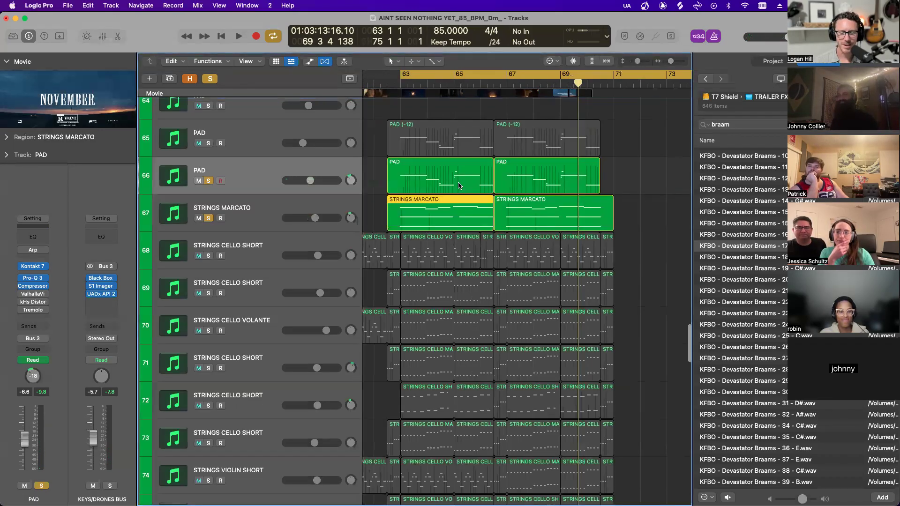
# - Add STRINGS CELLO SHORT track 69 to the solo and play the layers from bar 63
pyautogui.press('super+Left')
pyautogui.hscroll(-2, 459, 185)
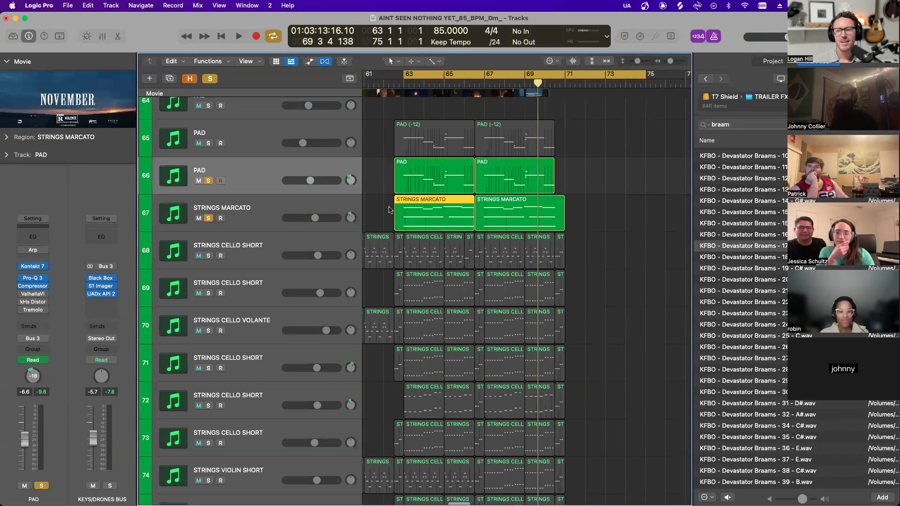
pyautogui.click(208, 292)
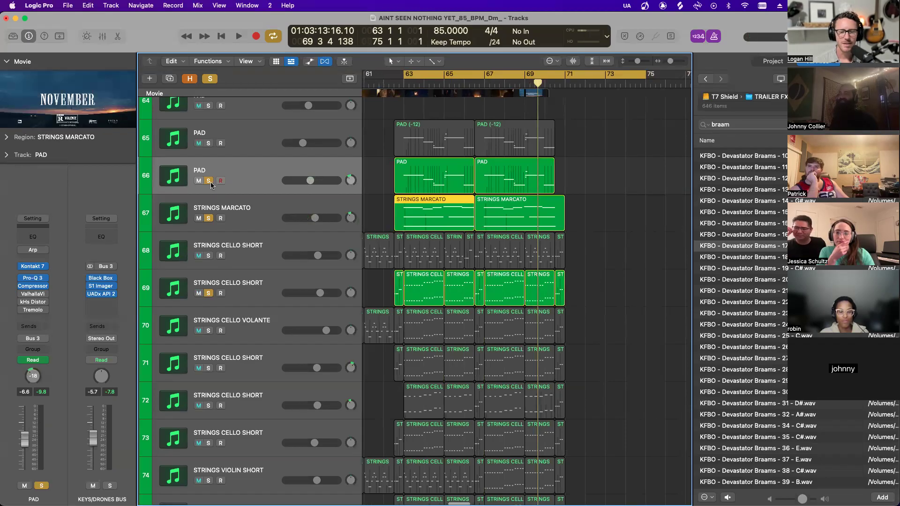
pyautogui.click(209, 181)
pyautogui.click(208, 181)
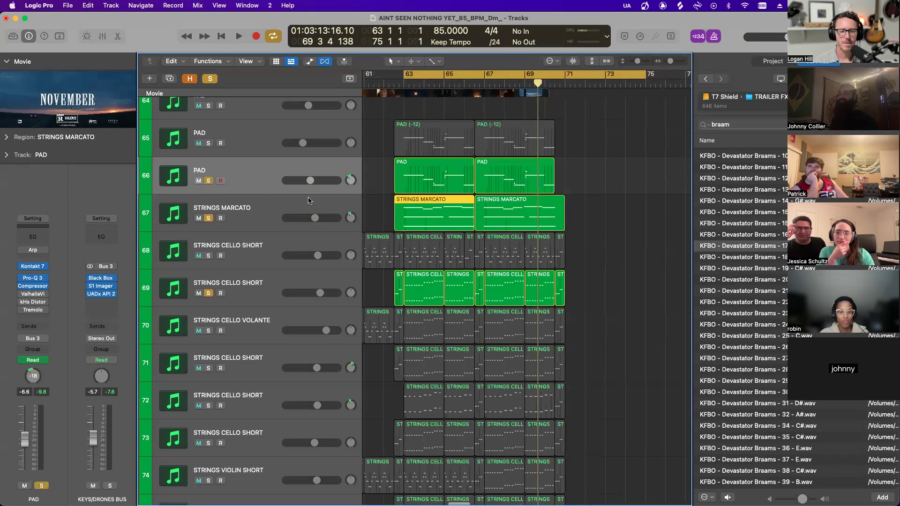
pyautogui.press('space')
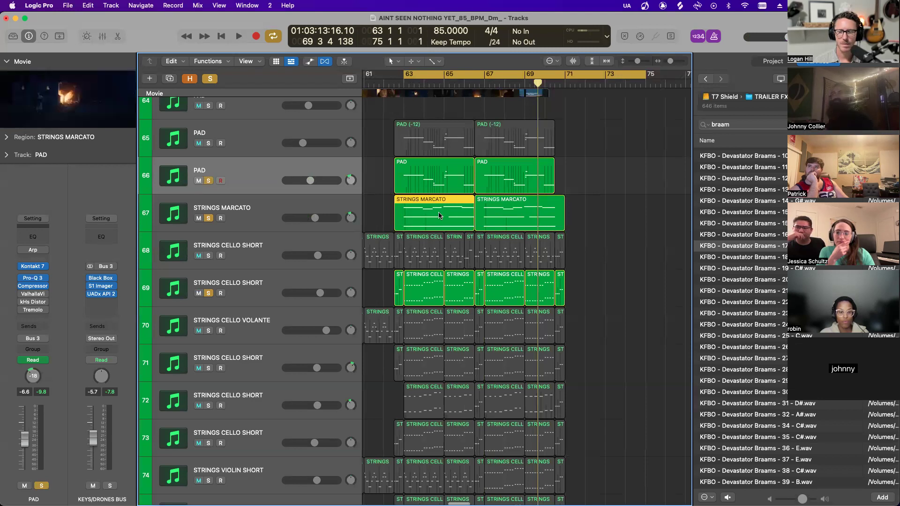
pyautogui.press('super+Right')
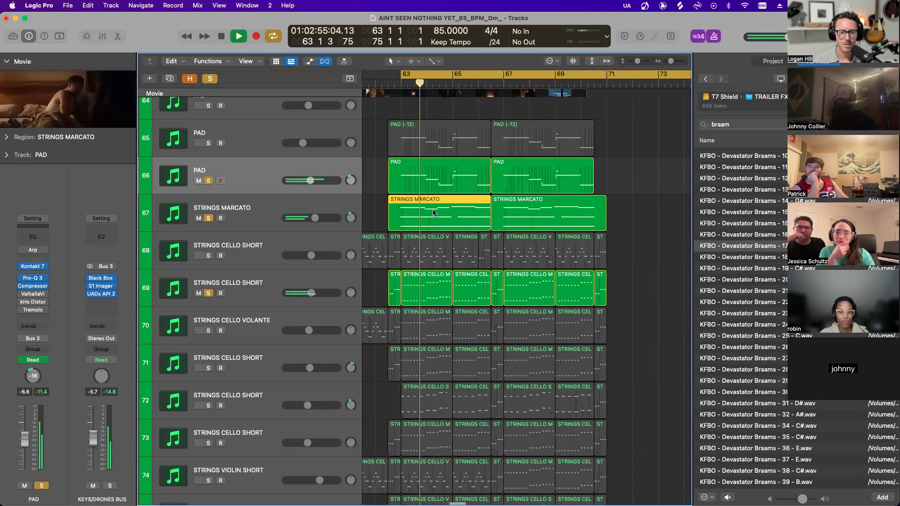
pyautogui.click(445, 218)
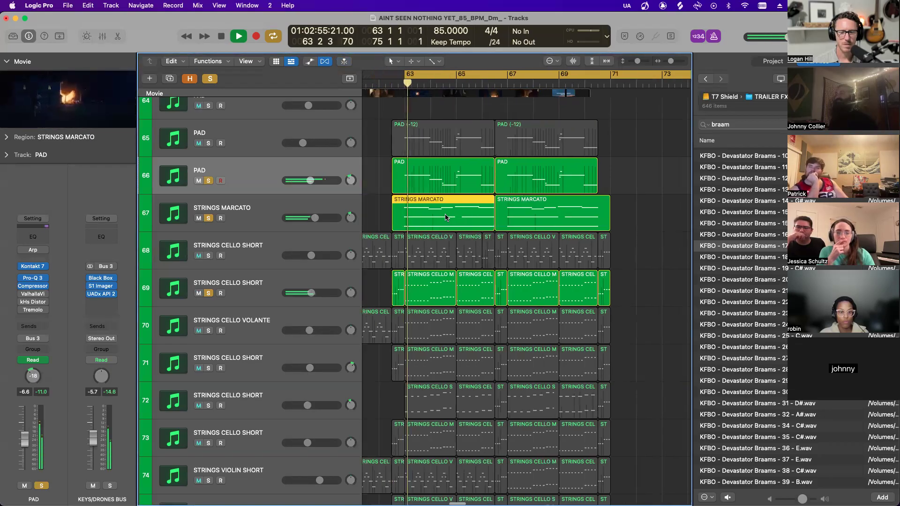
# - Add STRINGS CELLO VOLANTE track 70 and STRINGS CELLO SHORT tracks 71, 72 and 73 to the solo during playback
pyautogui.scroll(-3, 262, 281)
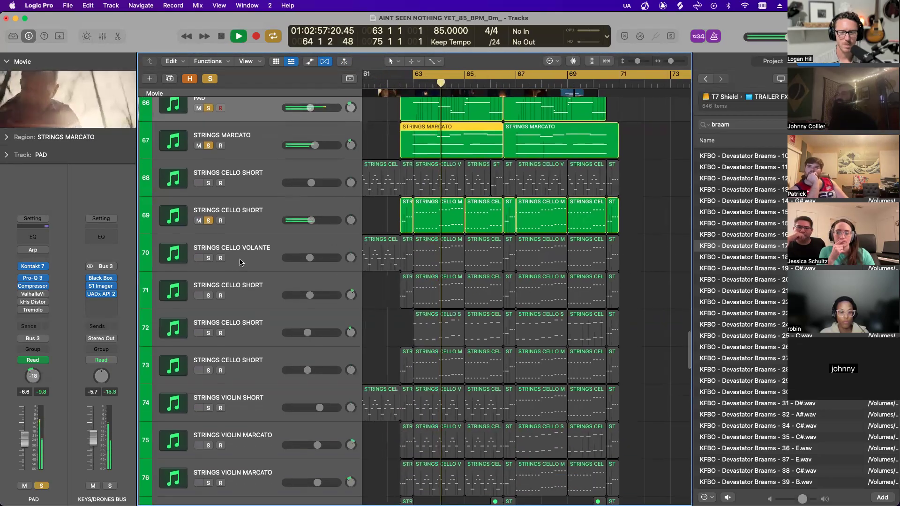
pyautogui.click(209, 257)
pyautogui.click(209, 295)
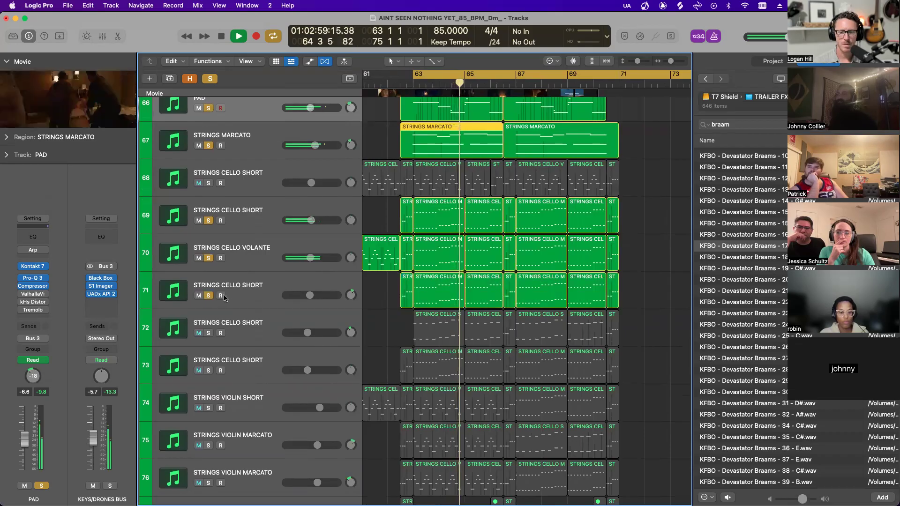
pyautogui.scroll(-1, 220, 293)
pyautogui.scroll(-2, 223, 292)
pyautogui.click(208, 230)
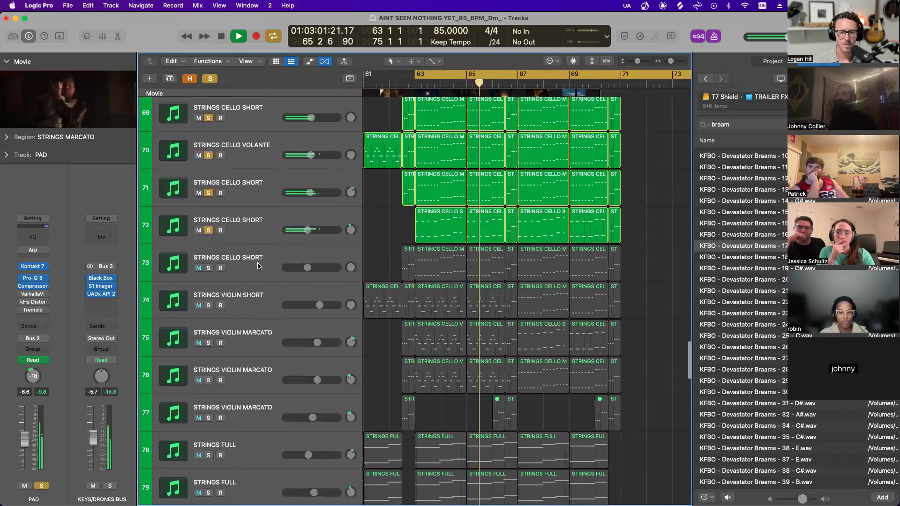
pyautogui.click(209, 268)
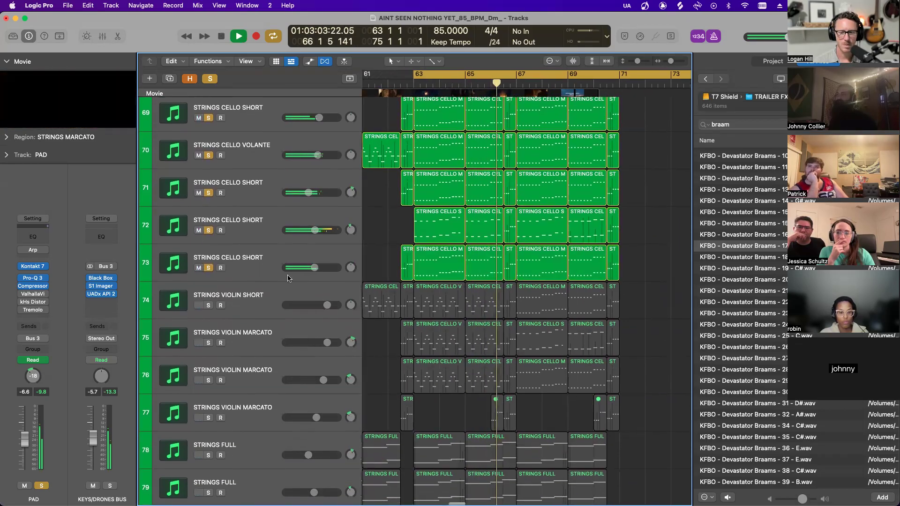
# - Add STRINGS VIOLIN SHORT track 74 and STRINGS VIOLIN MARCATO track 75 to the solo, and stop playback
pyautogui.scroll(-1, 253, 277)
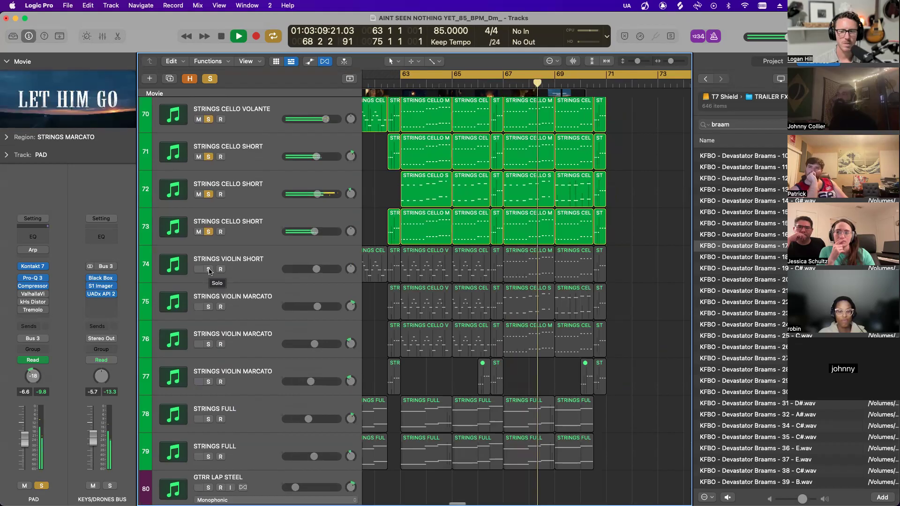
pyautogui.click(208, 269)
pyautogui.scroll(-1, 212, 271)
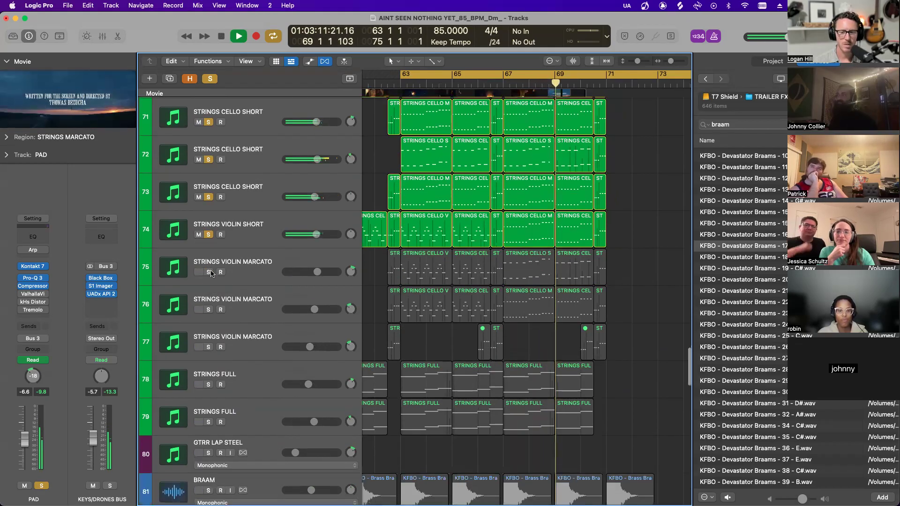
pyautogui.click(209, 272)
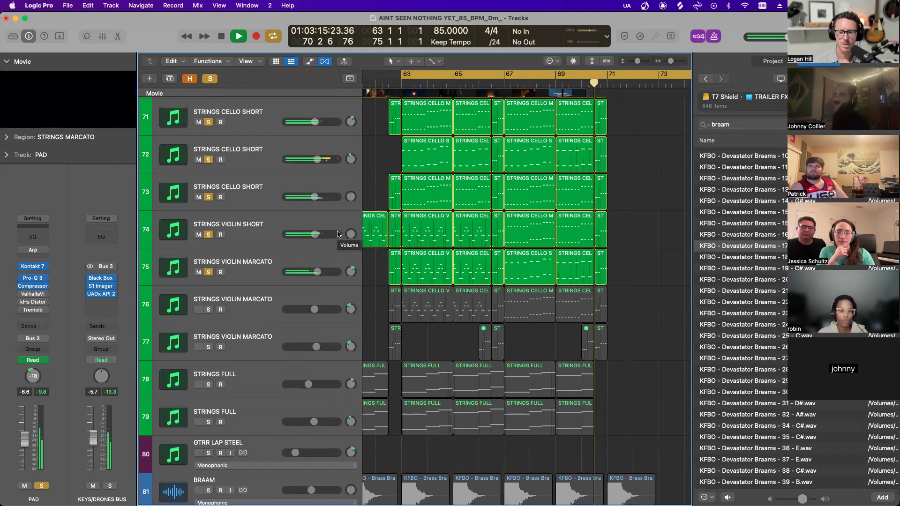
pyautogui.press('space')
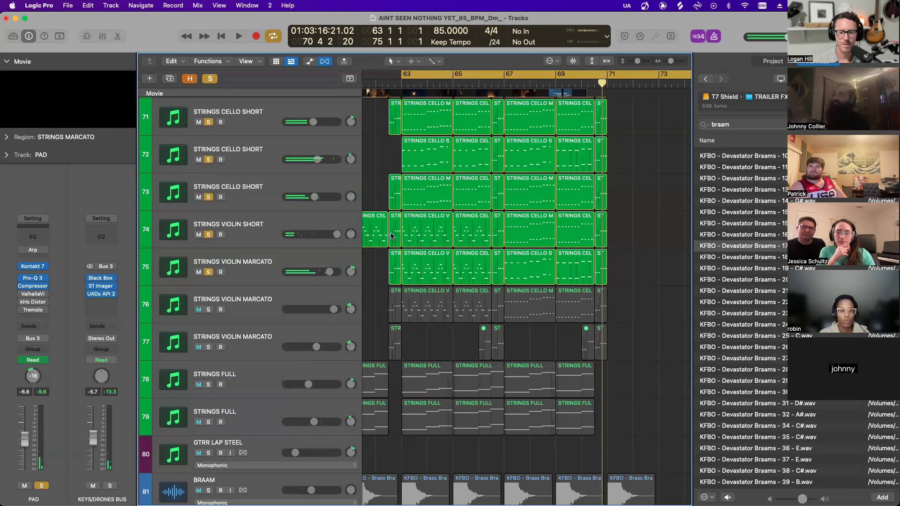
# - Play from bar 63 and add STRINGS VIOLIN MARCATO tracks 76 and 77 and STRINGS FULL tracks 78 and 79 to the solo
pyautogui.press('space')
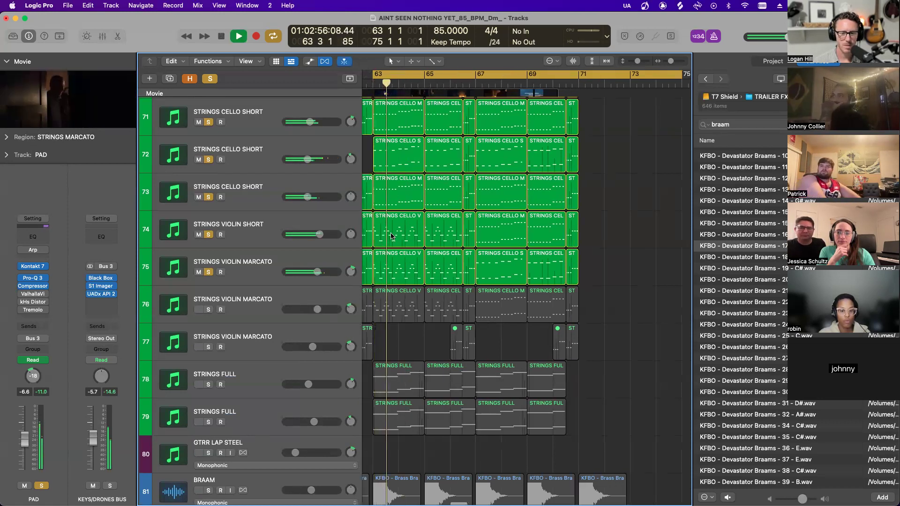
pyautogui.click(208, 309)
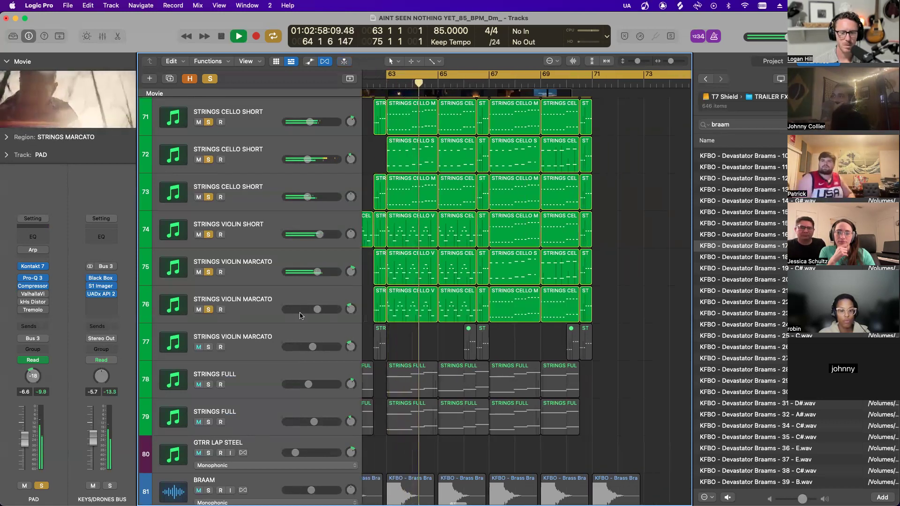
pyautogui.click(208, 385)
pyautogui.click(208, 422)
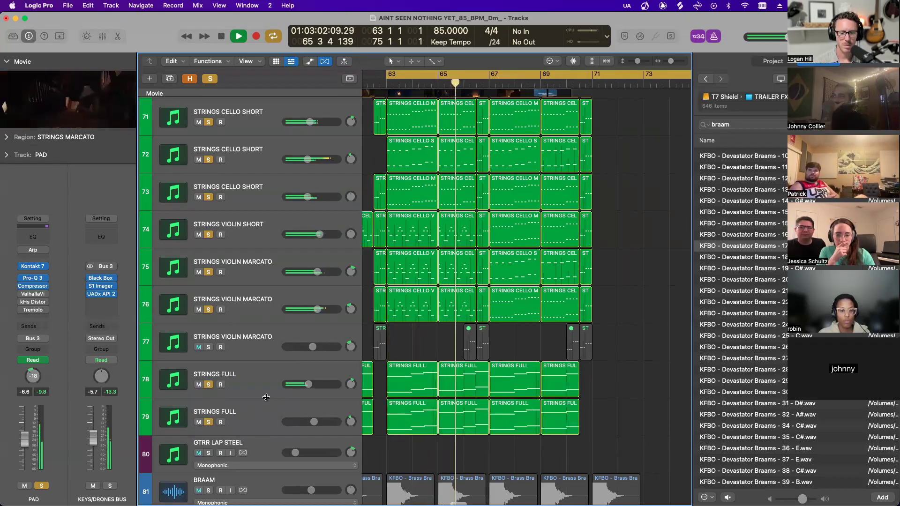
pyautogui.click(208, 347)
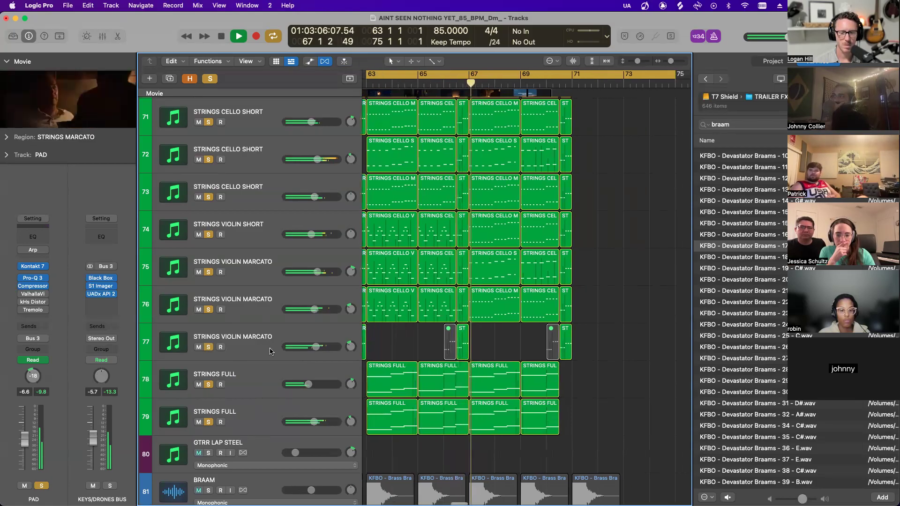
# - Add STRINGS CELLO SHORT track 68 to the solo and play the full string section through to bar 71
pyautogui.scroll(-3, 337, 311)
pyautogui.scroll(8, 282, 281)
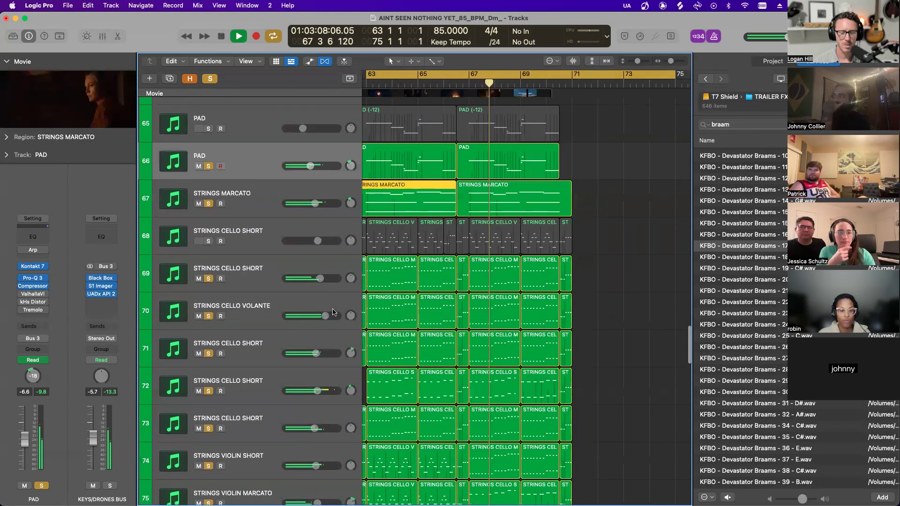
pyautogui.click(208, 241)
pyautogui.hscroll(-2, 281, 241)
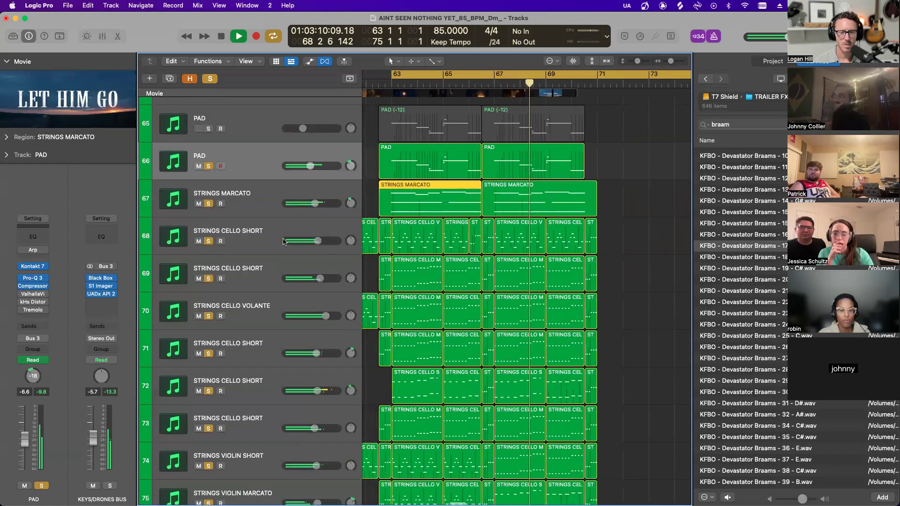
pyautogui.scroll(3, 283, 241)
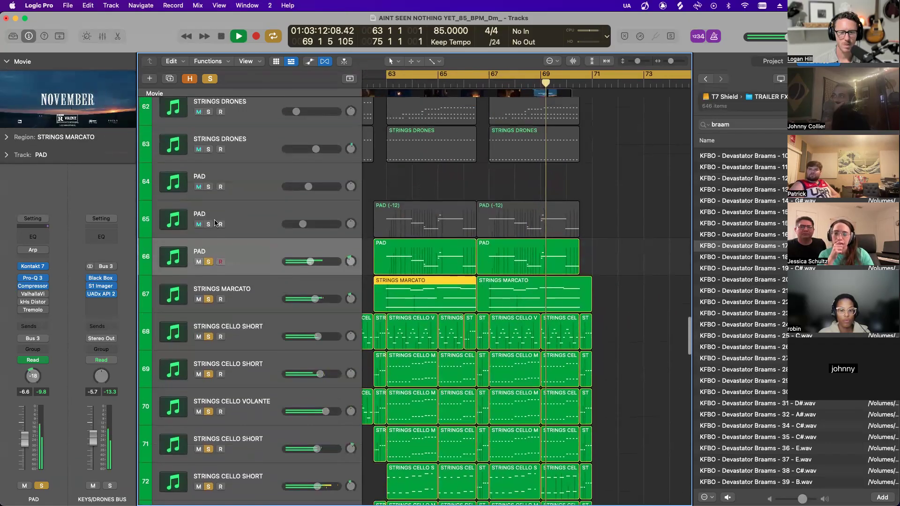
pyautogui.scroll(-7, 352, 224)
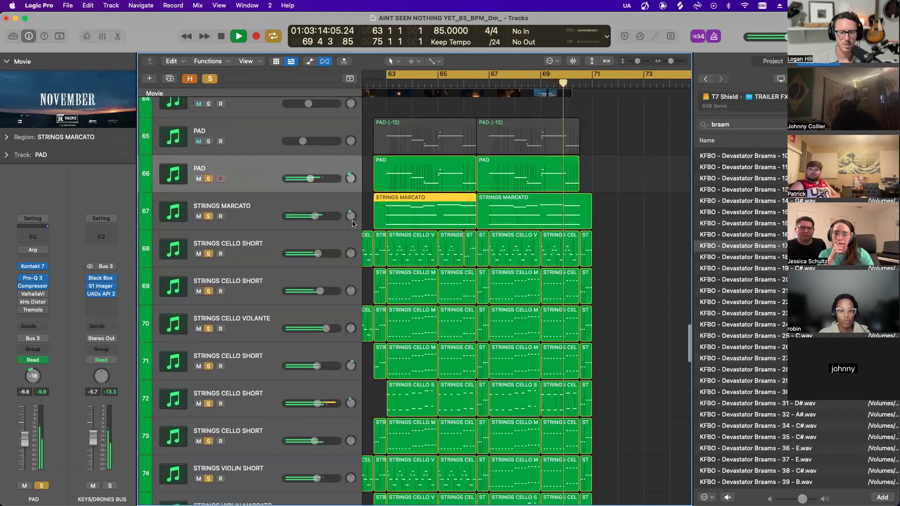
pyautogui.press('super+Up')
pyautogui.press('super+Left')
pyautogui.press('super+Left')
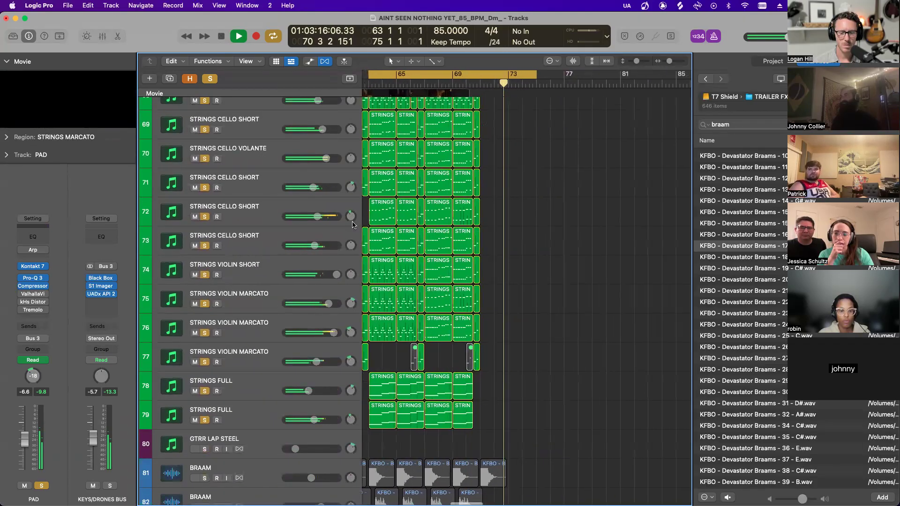
pyautogui.press('super+Right')
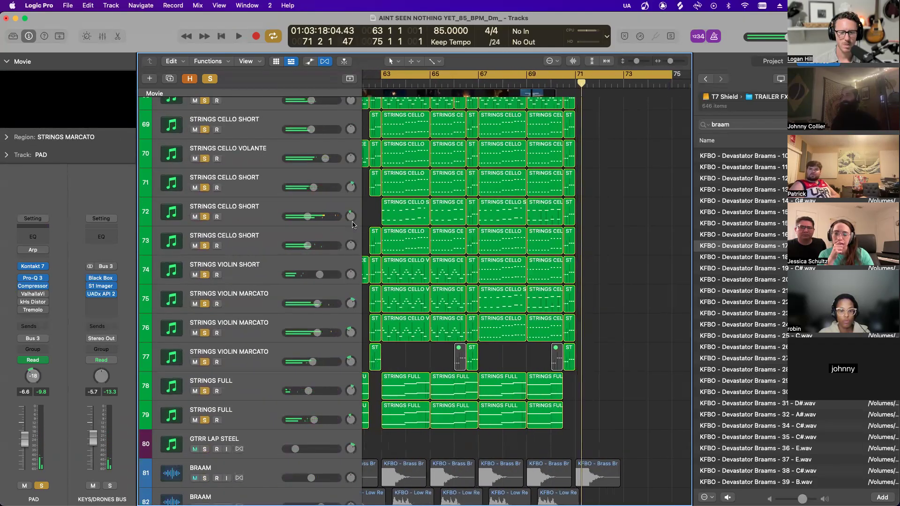
# - Examine how the string regions on tracks 66 to 79 are layered between bars 63 and 71
pyautogui.scroll(3, 353, 225)
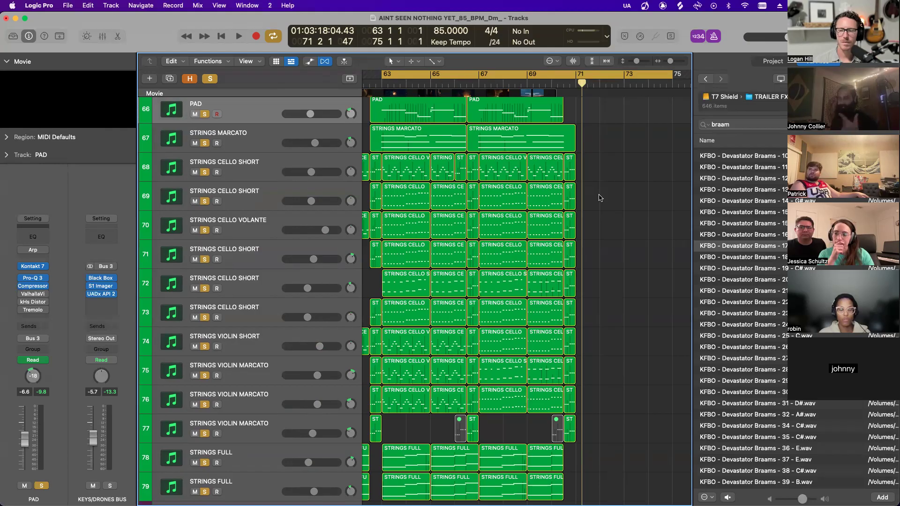
pyautogui.press('super+Right')
pyautogui.press('super+Right')
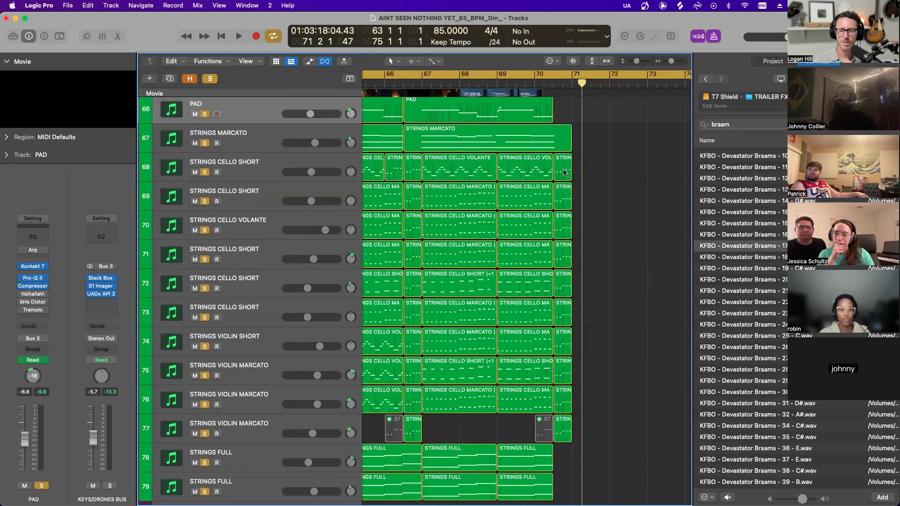
pyautogui.hscroll(-4, 565, 172)
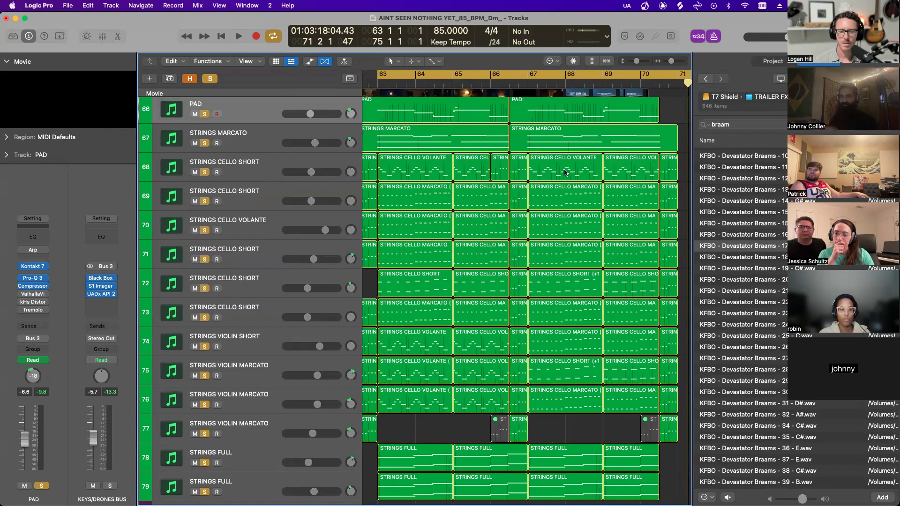
pyautogui.press('super+Left')
pyautogui.hscroll(2, 562, 172)
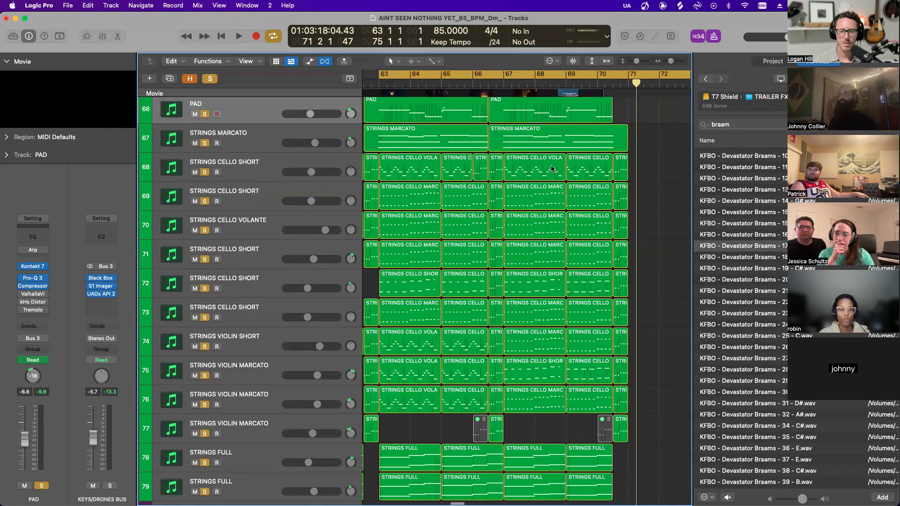
pyautogui.press('super+Up')
pyautogui.scroll(-6, 552, 169)
pyautogui.scroll(2, 551, 169)
pyautogui.press('super+Right')
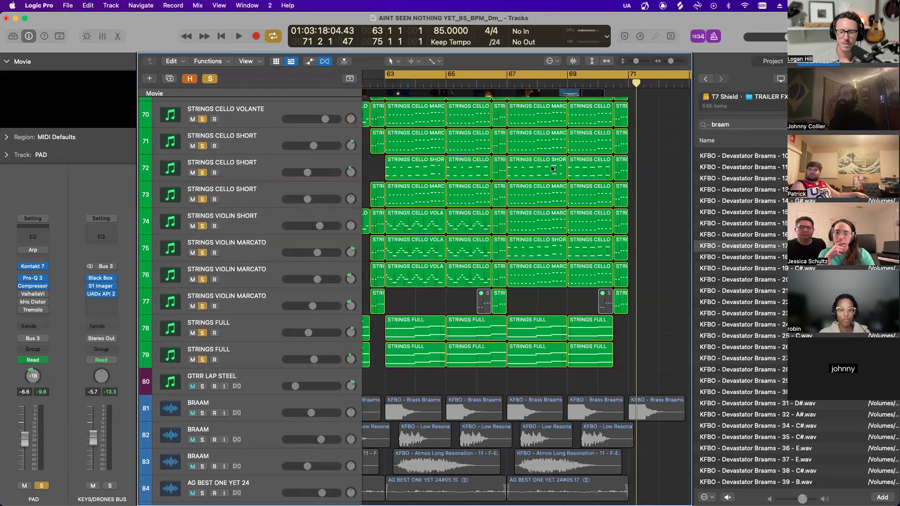
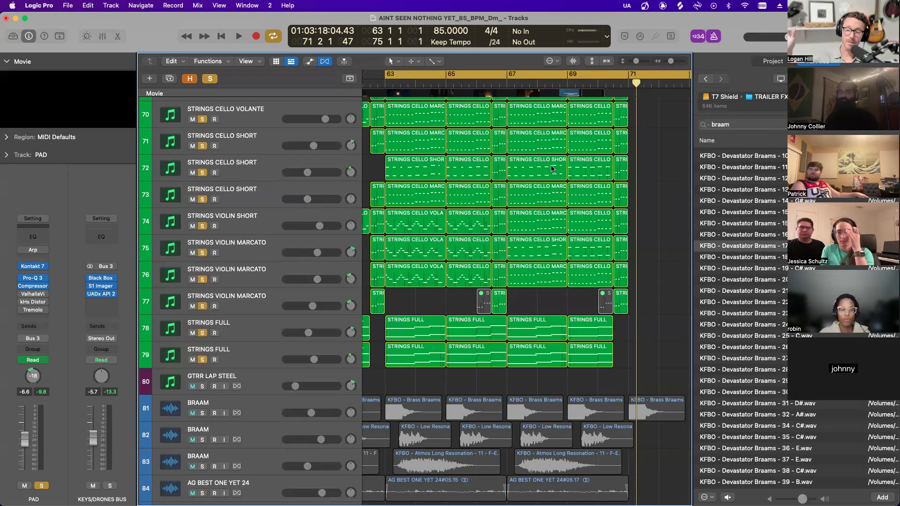
pyautogui.scroll(5, 552, 168)
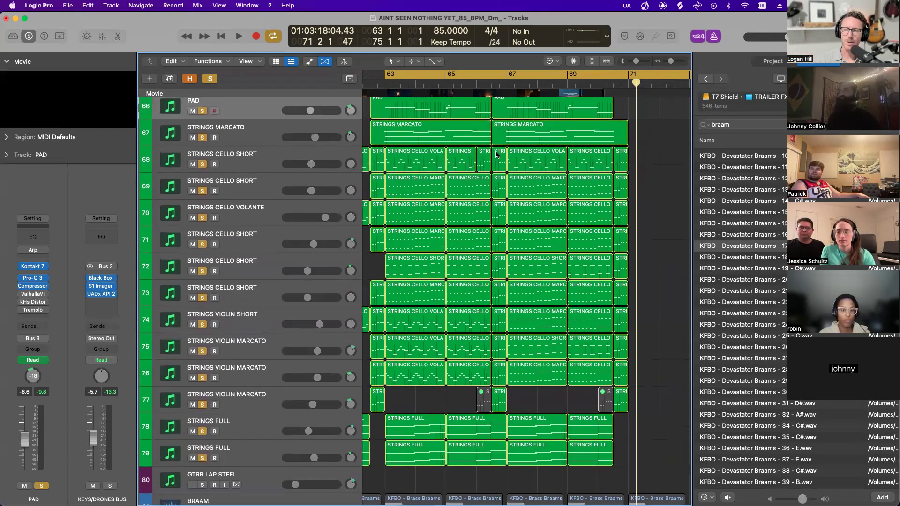
pyautogui.scroll(-5, 497, 155)
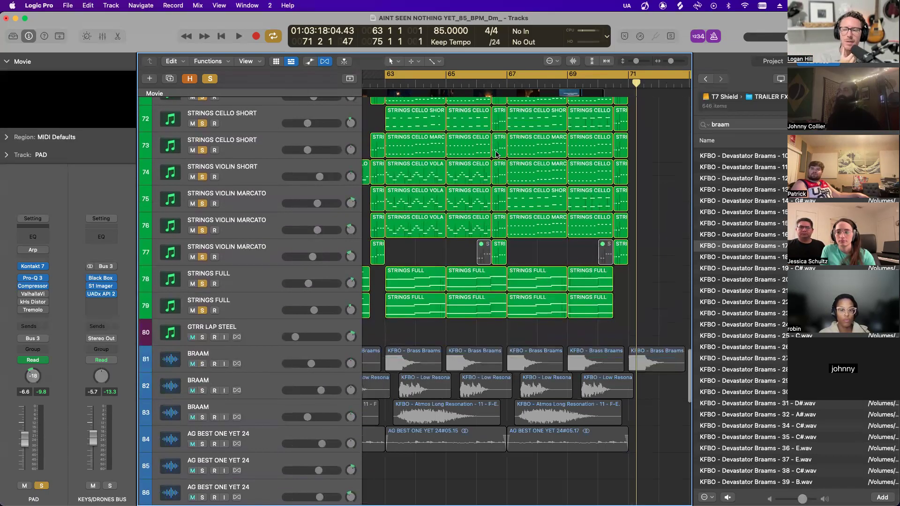
pyautogui.scroll(1, 496, 155)
pyautogui.scroll(4, 494, 156)
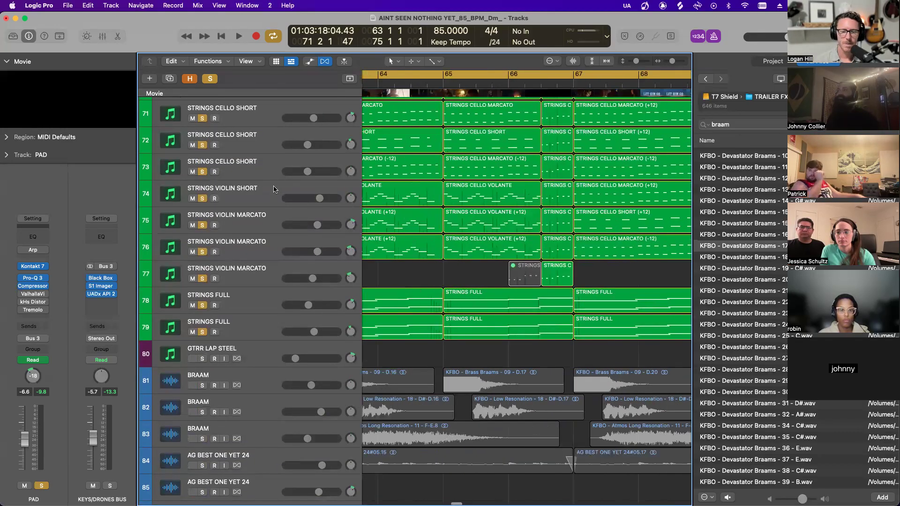
# - Clear the other solos, solo only STRINGS VIOLIN SHORT track 74, and play it from bar 63
pyautogui.click(277, 189)
pyautogui.click(203, 199)
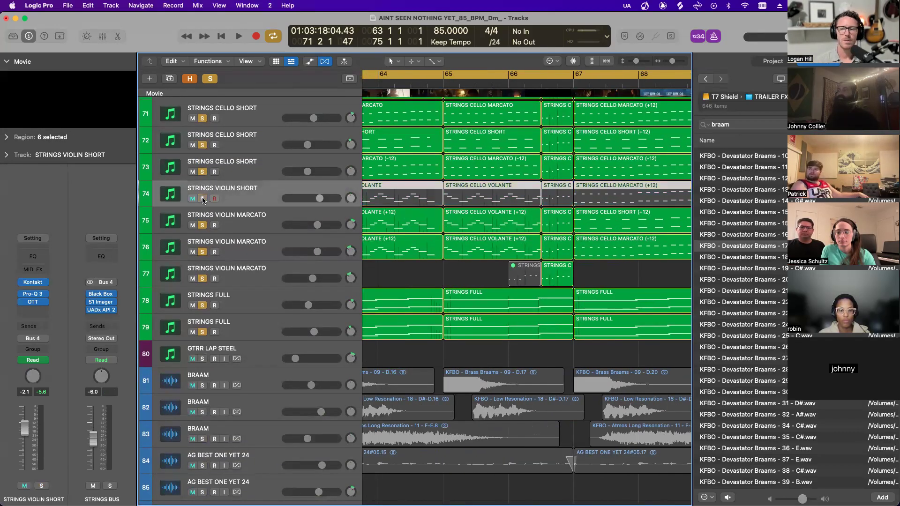
pyautogui.keyDown('alt'); pyautogui.click(203, 199); pyautogui.keyUp('alt')
pyautogui.click(203, 199)
pyautogui.click(203, 199)
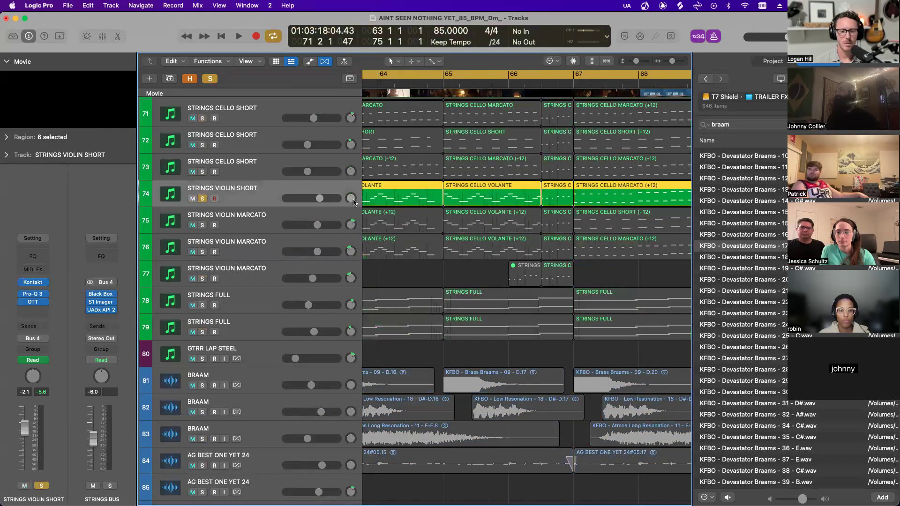
pyautogui.press('space')
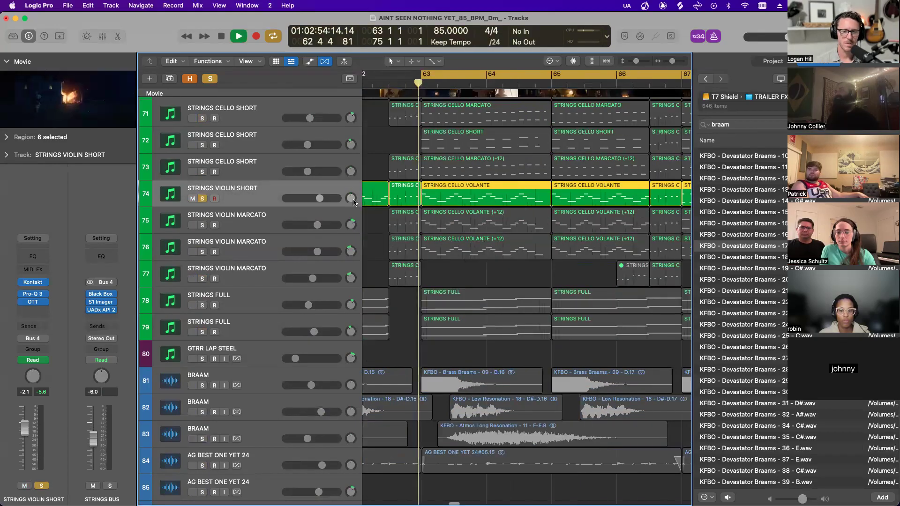
# - Add STRINGS CELLO SHORT track 73 to the solo during playback, listen to both layers, and stop playback
pyautogui.scroll(-1, 356, 201)
pyautogui.hscroll(2, 356, 201)
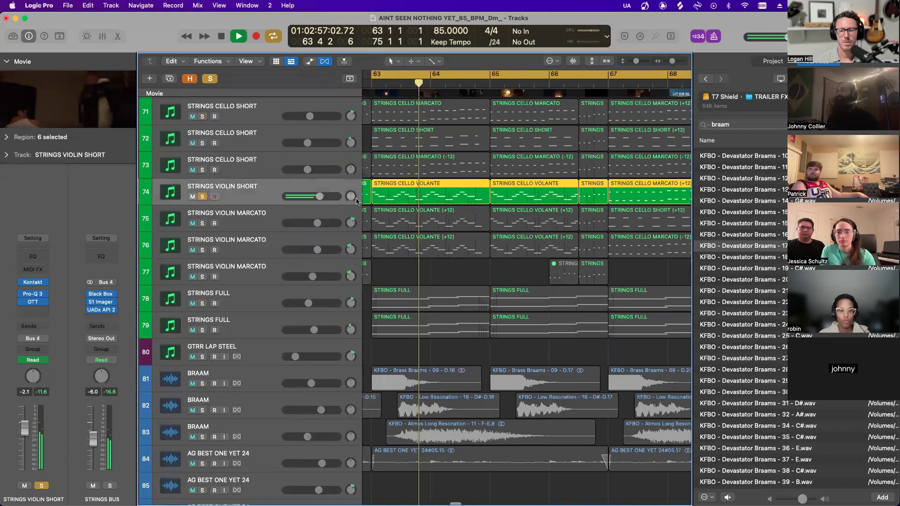
pyautogui.scroll(-4, 357, 202)
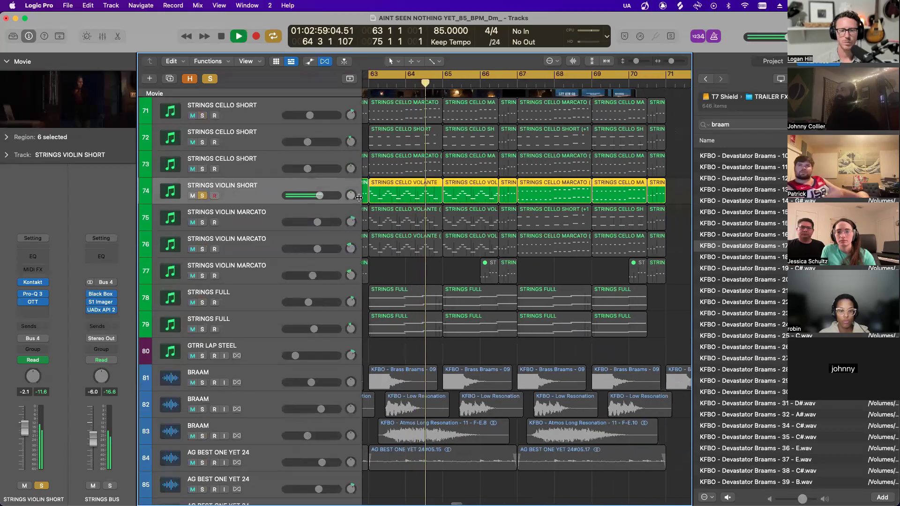
pyautogui.click(203, 169)
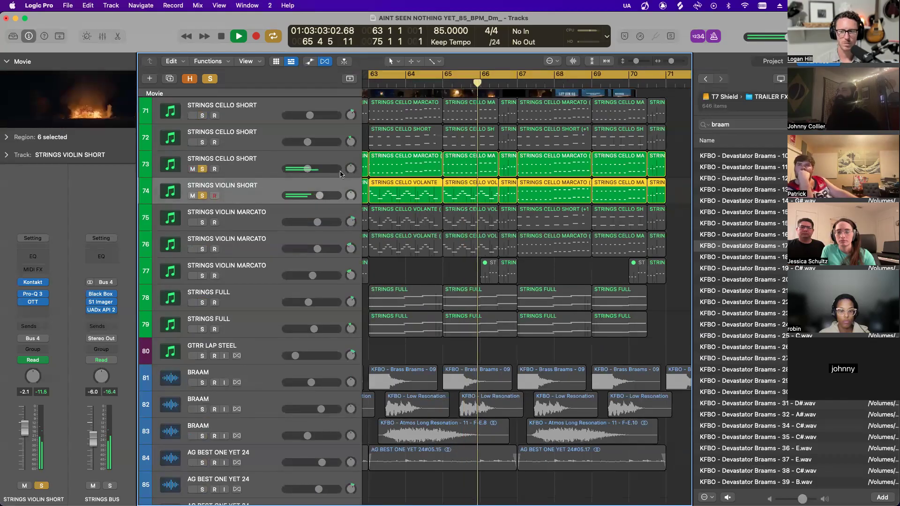
pyautogui.scroll(-2, 341, 174)
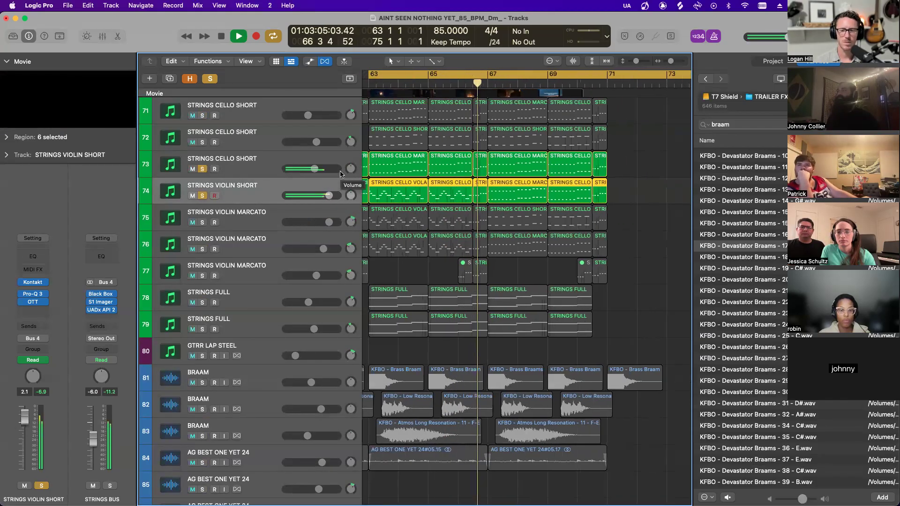
pyautogui.hscroll(-1, 344, 172)
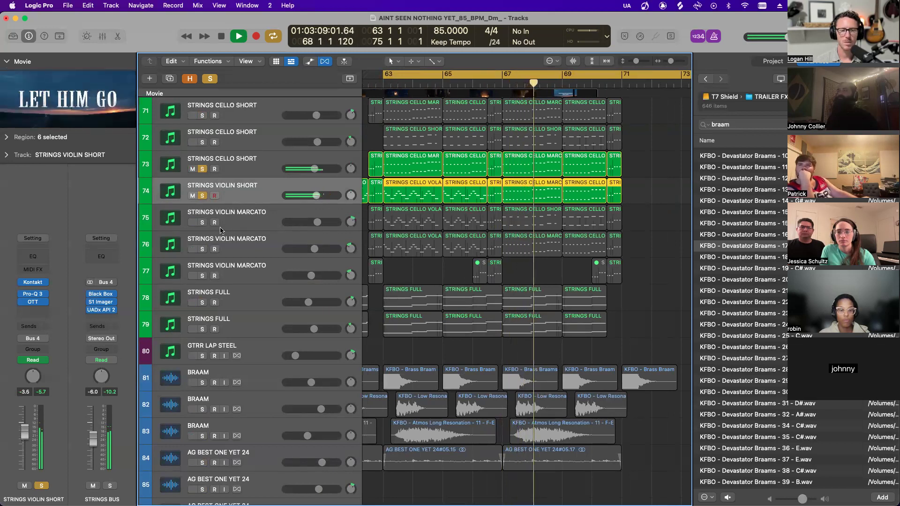
pyautogui.scroll(1, 220, 229)
pyautogui.press('space')
# - Add STRINGS VIOLIN MARCATO tracks 75 and 76 to the solo while playing from bar 63, and stop playback
pyautogui.click(202, 229)
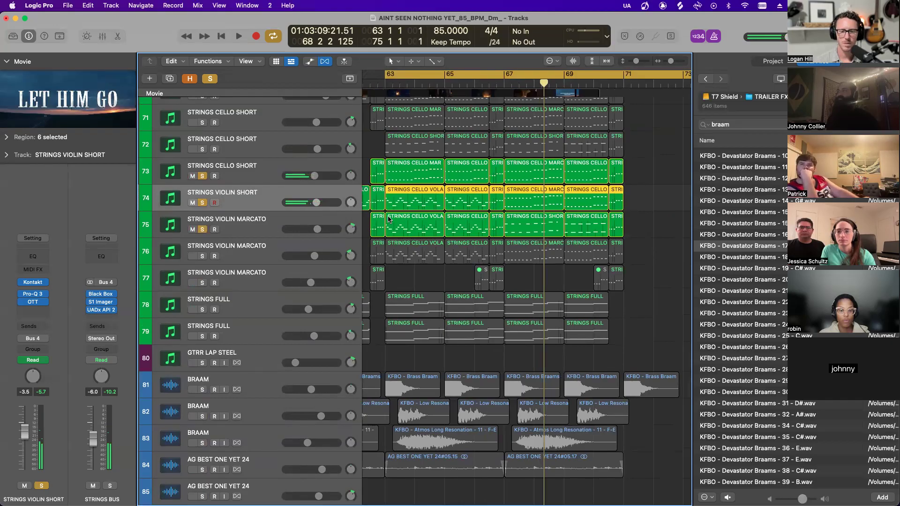
pyautogui.press('space')
pyautogui.hscroll(-1, 389, 216)
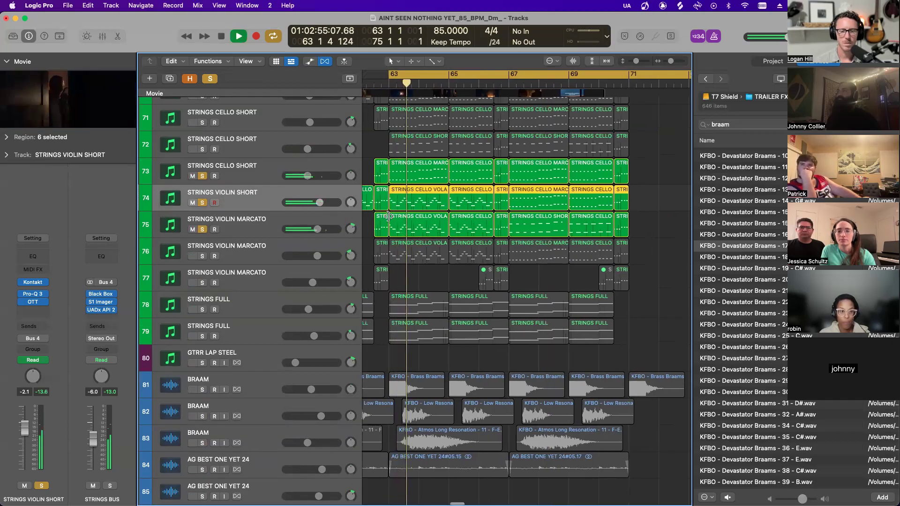
pyautogui.hscroll(2, 388, 216)
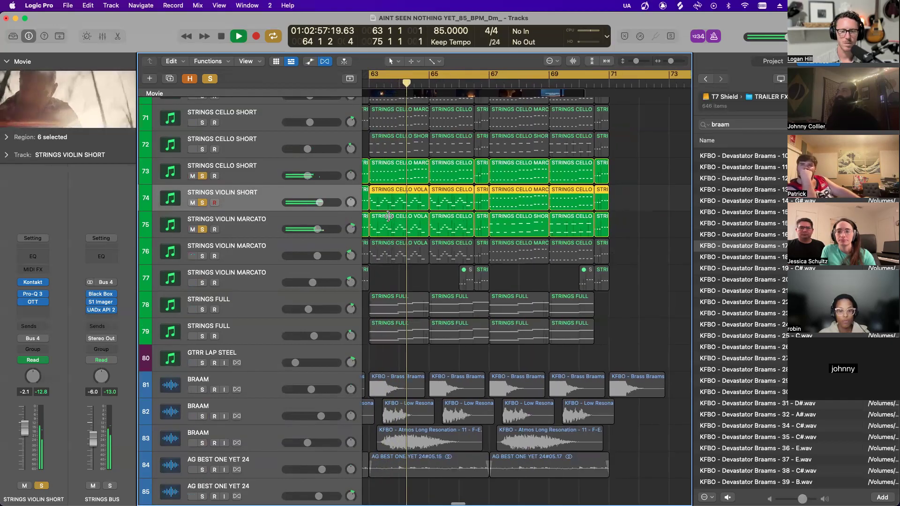
pyautogui.hscroll(-1, 389, 216)
pyautogui.hscroll(1, 389, 219)
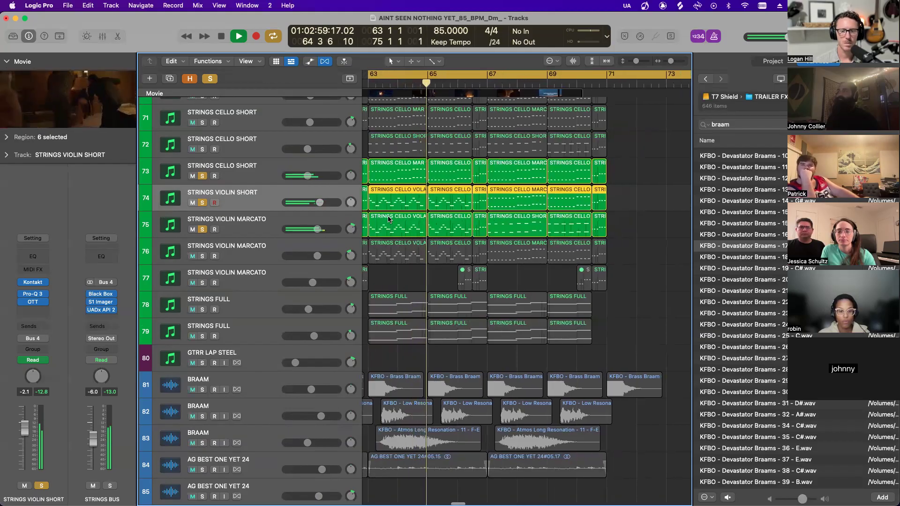
pyautogui.click(202, 255)
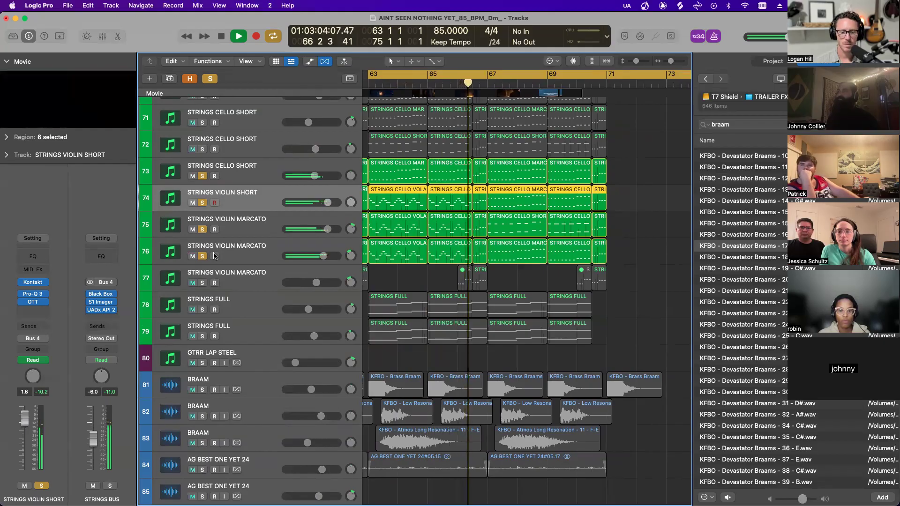
pyautogui.press('space')
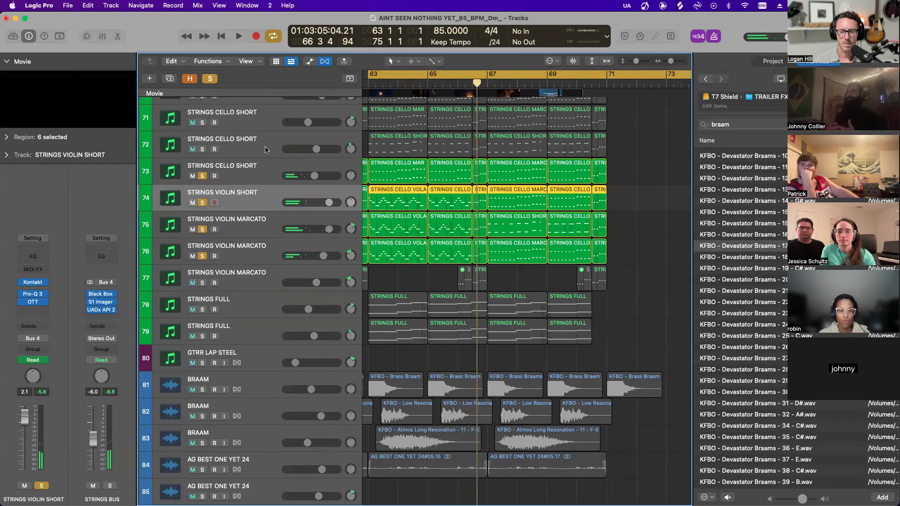
# - Select the STRINGS CELLO SHORT regions on track 68 from bar 67 onward and examine the layers in the tracks above
pyautogui.scroll(5, 266, 150)
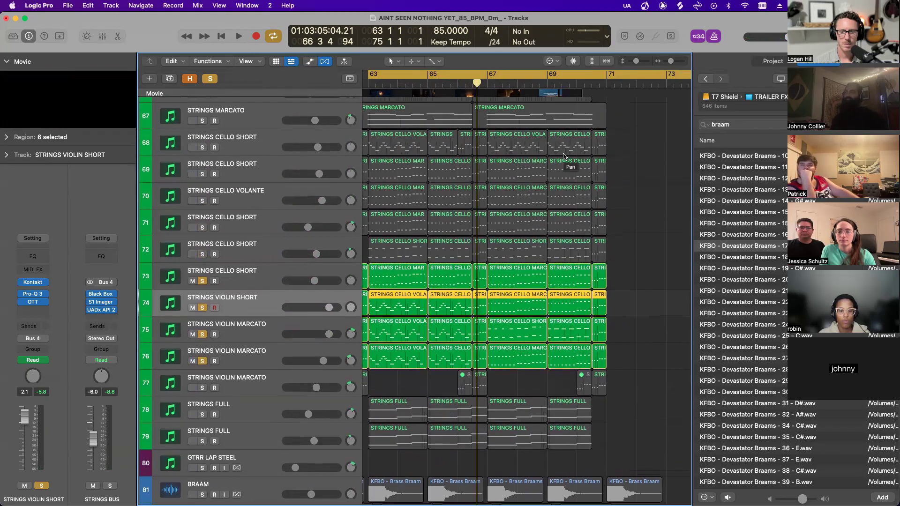
pyautogui.scroll(1, 564, 157)
pyautogui.moveTo(635, 153); pyautogui.dragTo(507, 149)
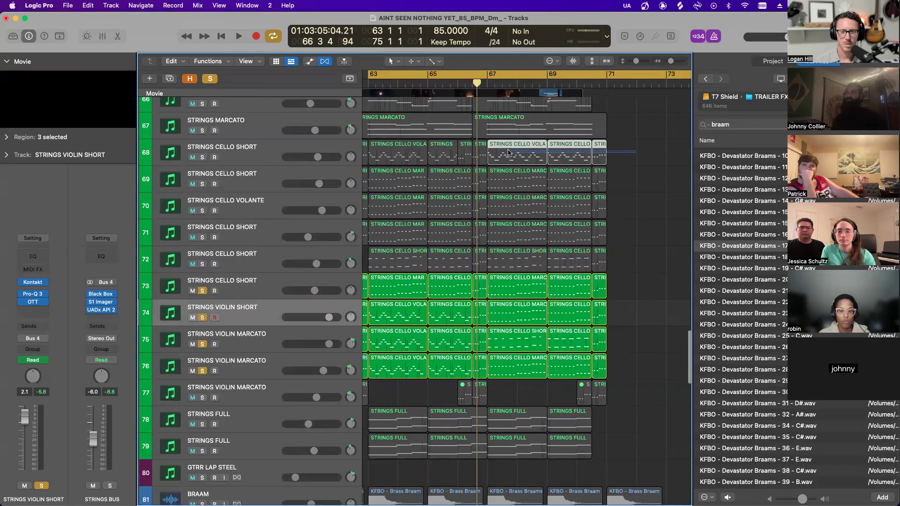
pyautogui.hscroll(-2, 405, 160)
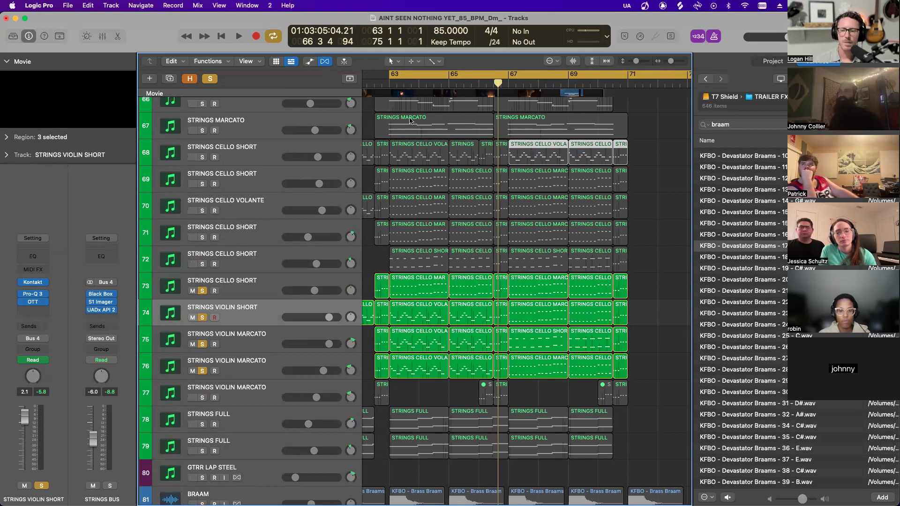
pyautogui.scroll(15, 412, 124)
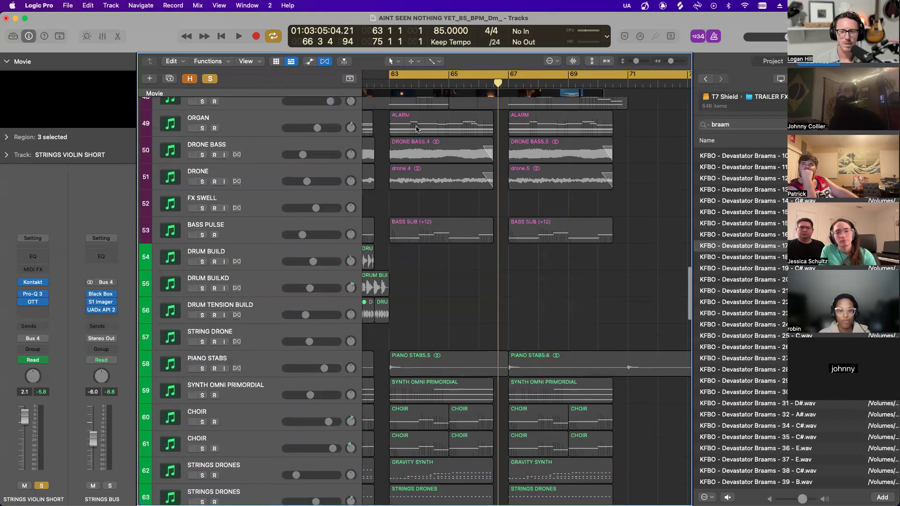
pyautogui.scroll(20, 416, 129)
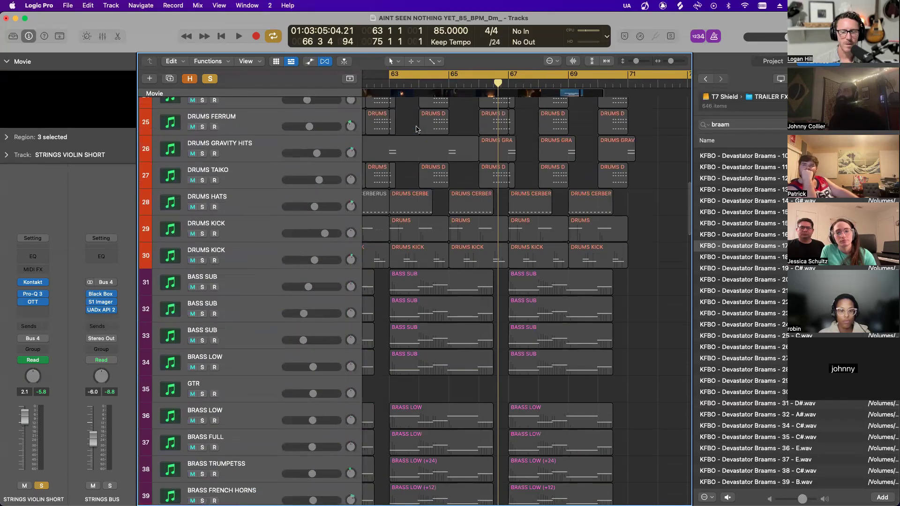
pyautogui.scroll(-14, 416, 129)
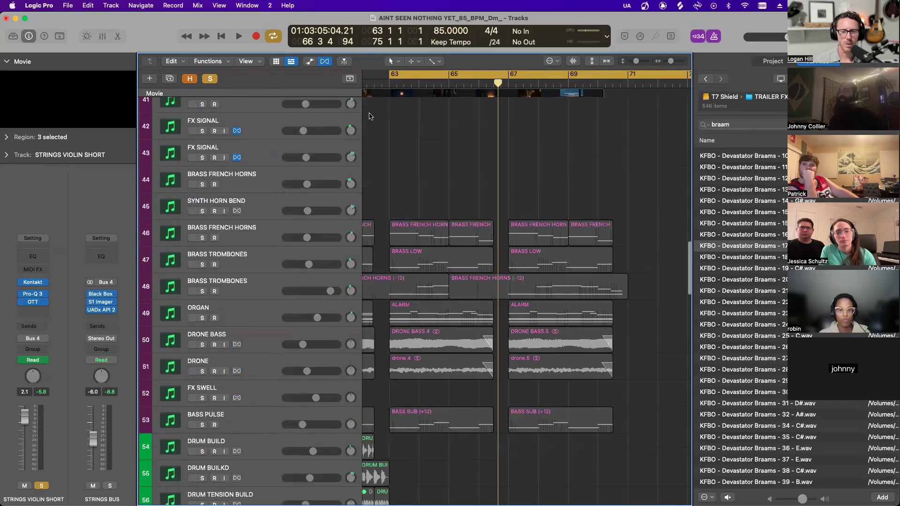
# - Clear all solos and move the cycle range to start at 64 2 1 and end at 76 4 1
pyautogui.click(211, 80)
pyautogui.scroll(-5, 379, 113)
pyautogui.scroll(4, 380, 113)
pyautogui.press('super+Left')
pyautogui.moveTo(423, 74); pyautogui.dragTo(412, 75)
pyautogui.scroll(16, 420, 128)
pyautogui.scroll(-3, 420, 128)
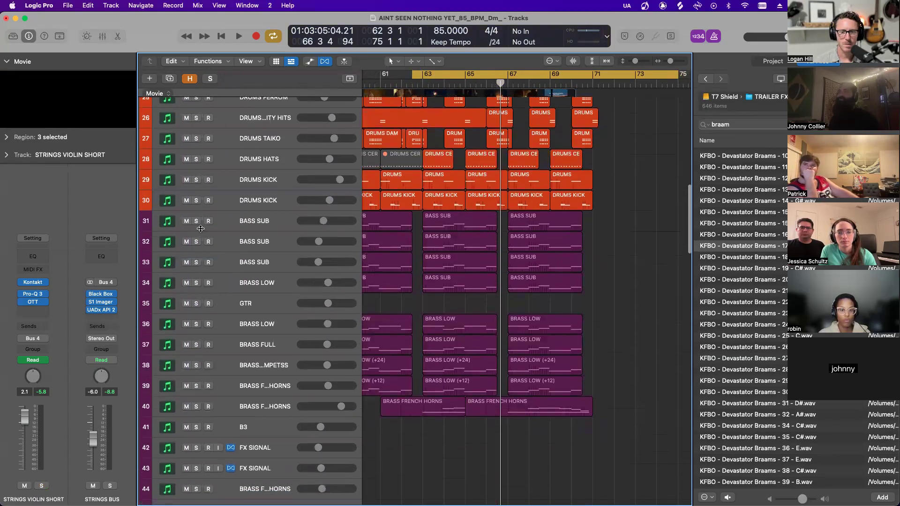
pyautogui.scroll(-4, 222, 263)
pyautogui.scroll(12, 453, 258)
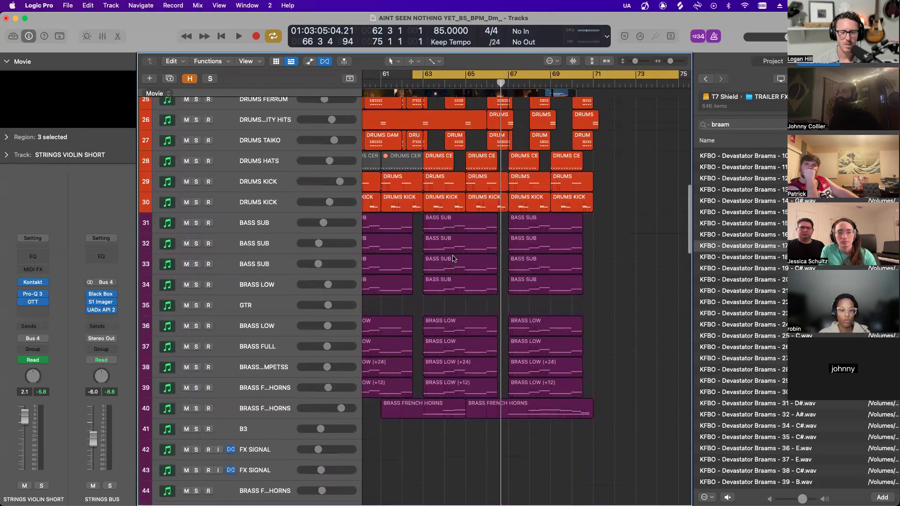
pyautogui.scroll(3, 453, 258)
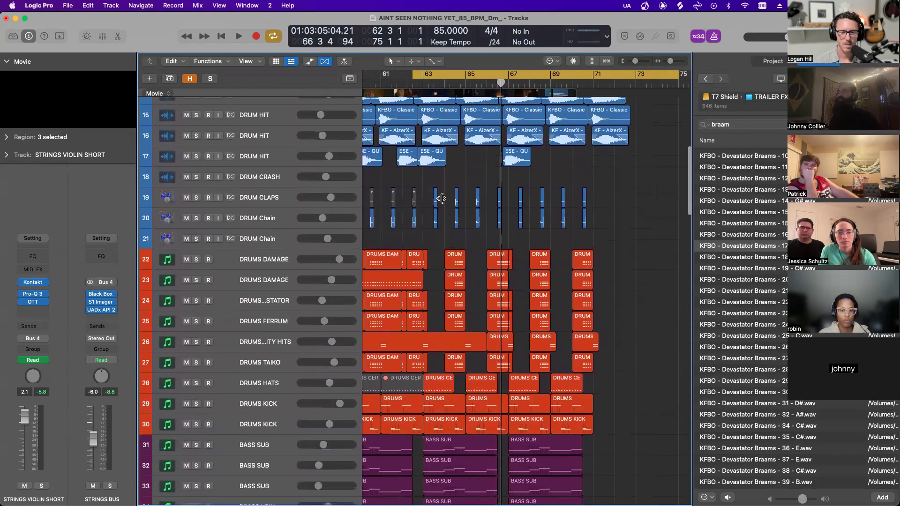
pyautogui.moveTo(448, 75); pyautogui.dragTo(485, 76)
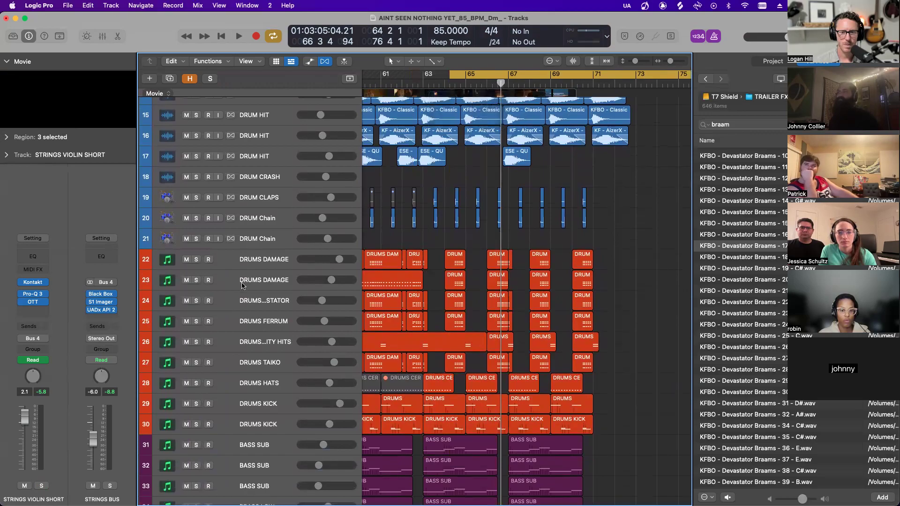
# - Solo the drum tracks 22 to 28, from DRUMS DAMAGE through DRUMS HATS, and select track 22
pyautogui.click(197, 260)
pyautogui.scroll(-20, 314, 384)
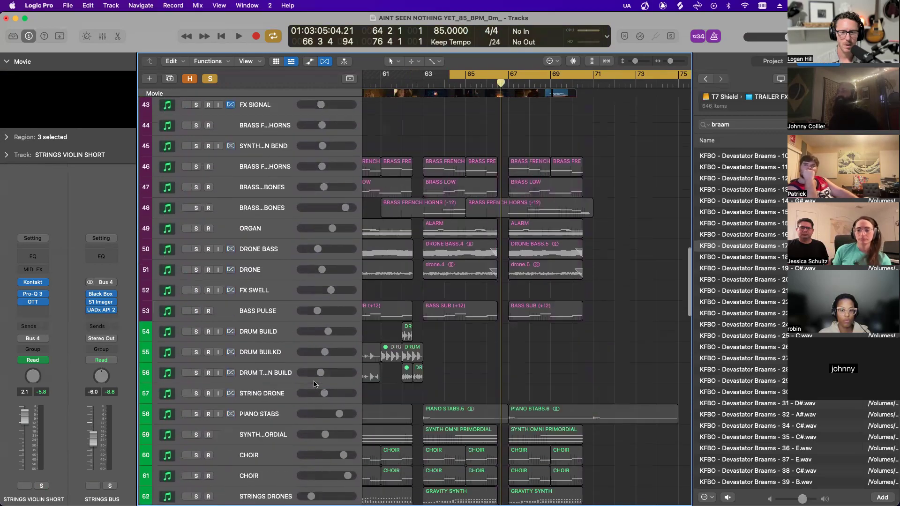
pyautogui.scroll(20, 393, 241)
pyautogui.moveTo(450, 72); pyautogui.dragTo(444, 73)
pyautogui.click(285, 141)
# - Examine how the soloed drum fills line up with the percussion, brass, string and braam layers between bars 64 and 69
pyautogui.scroll(15, 328, 155)
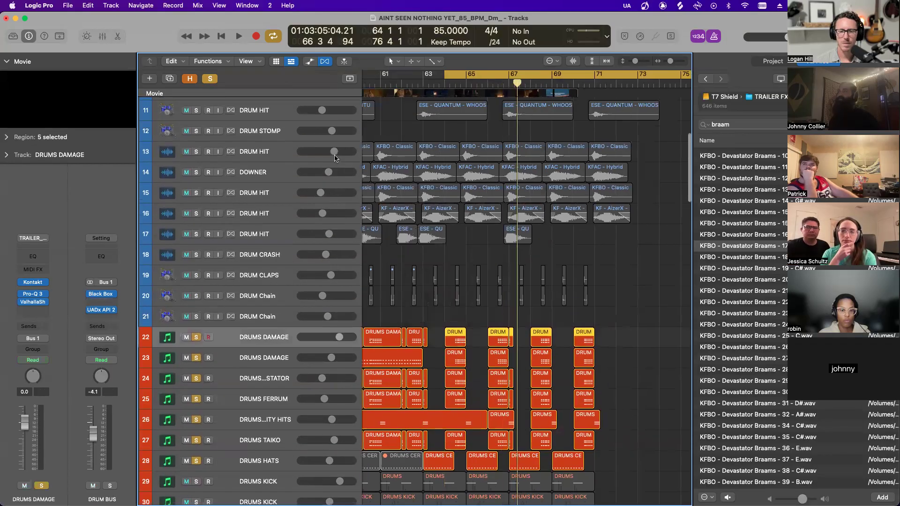
pyautogui.press('super+Right')
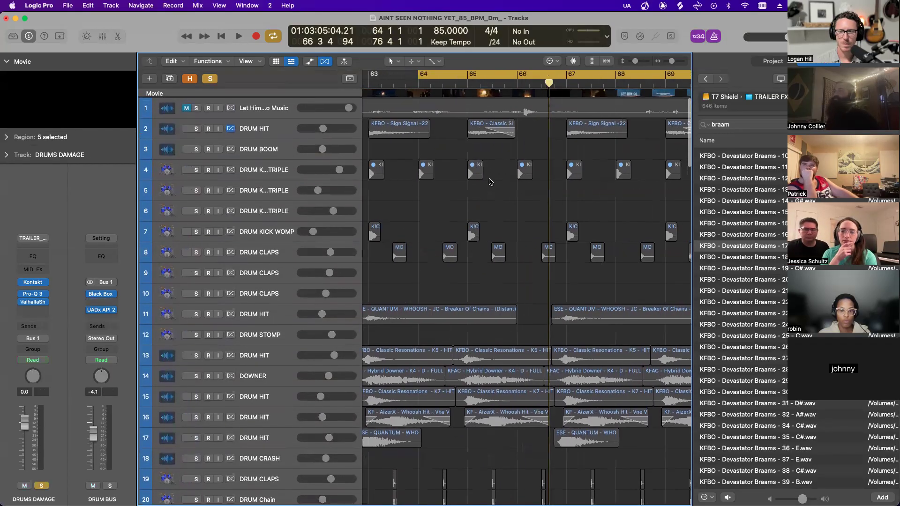
pyautogui.scroll(-20, 455, 259)
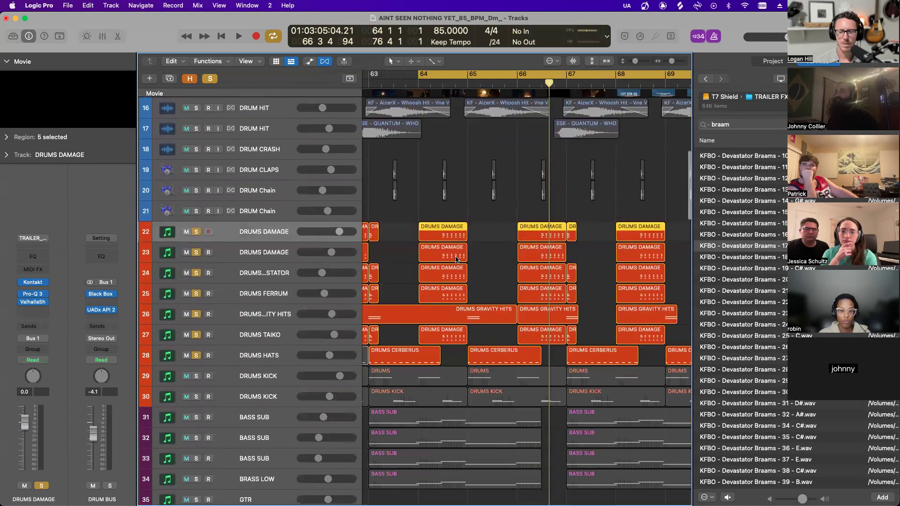
pyautogui.hscroll(2, 515, 167)
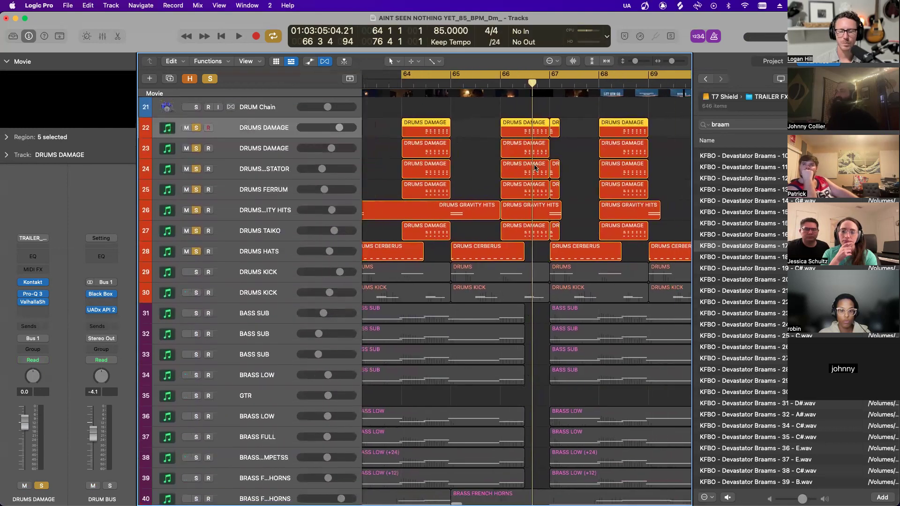
pyautogui.scroll(-20, 438, 166)
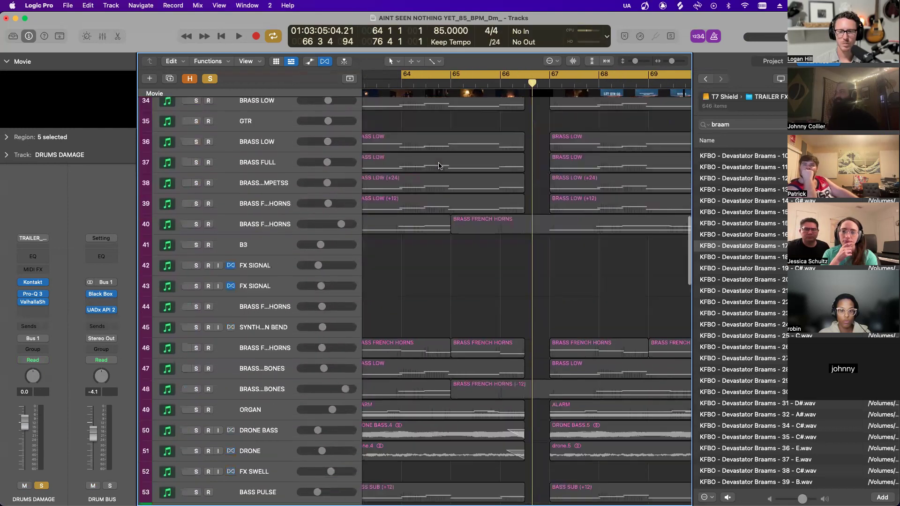
pyautogui.scroll(-20, 438, 167)
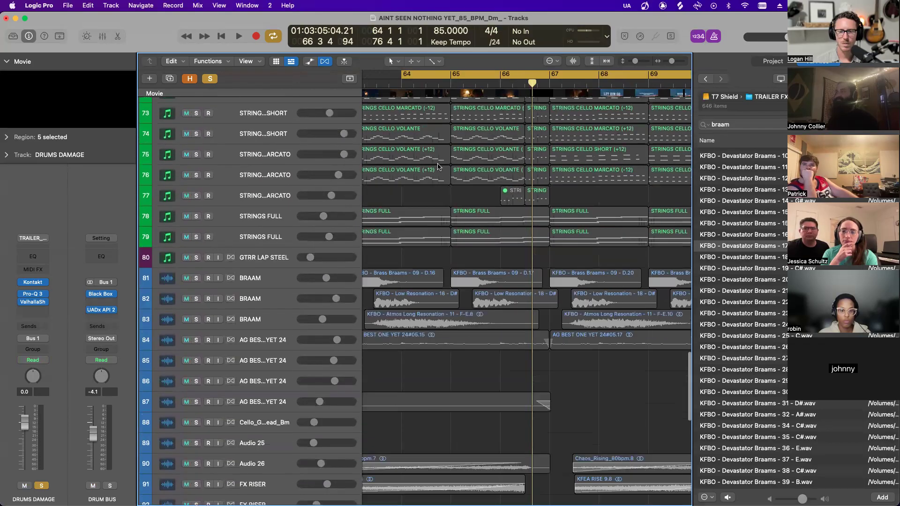
pyautogui.scroll(4, 438, 167)
pyautogui.scroll(-6, 438, 167)
pyautogui.scroll(2, 437, 167)
pyautogui.scroll(2, 437, 166)
pyautogui.hscroll(2, 487, 96)
# - Set the cycle range to bars 66 to 70 and add string tracks 71 to 74 to the solo
pyautogui.moveTo(469, 82); pyautogui.dragTo(660, 82)
pyautogui.moveTo(197, 136); pyautogui.dragTo(199, 206)
pyautogui.scroll(5, 300, 160)
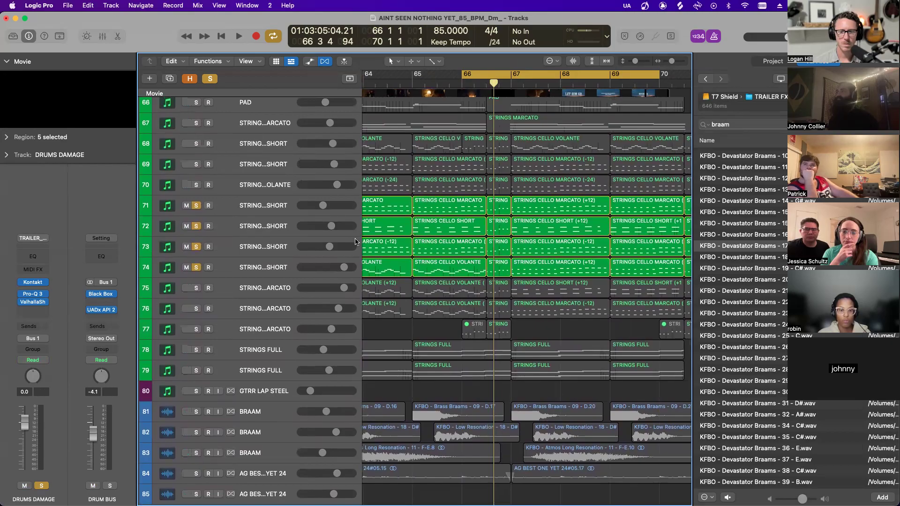
# - Play the soloed drums and strings from bar 66 while checking the other tracks, and stop playback after the start of bar 67
pyautogui.press('space')
pyautogui.scroll(15, 355, 240)
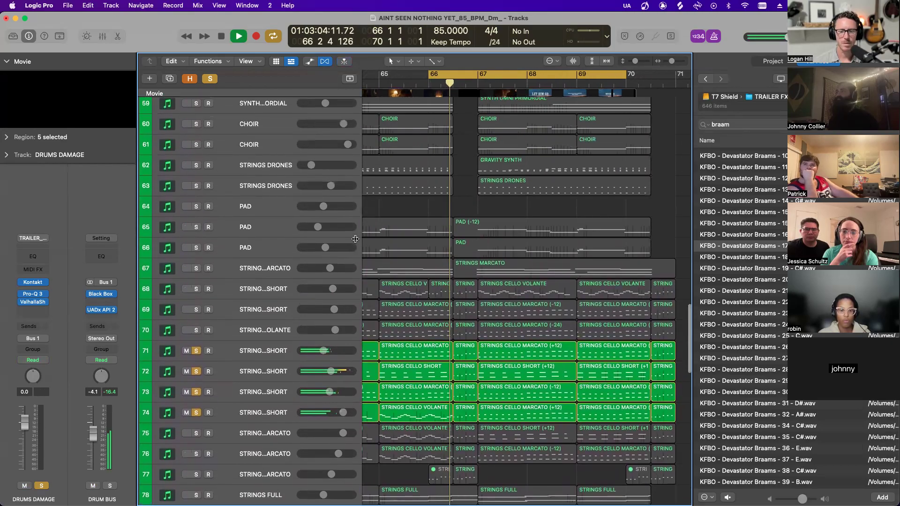
pyautogui.scroll(10, 355, 238)
pyautogui.scroll(-16, 361, 239)
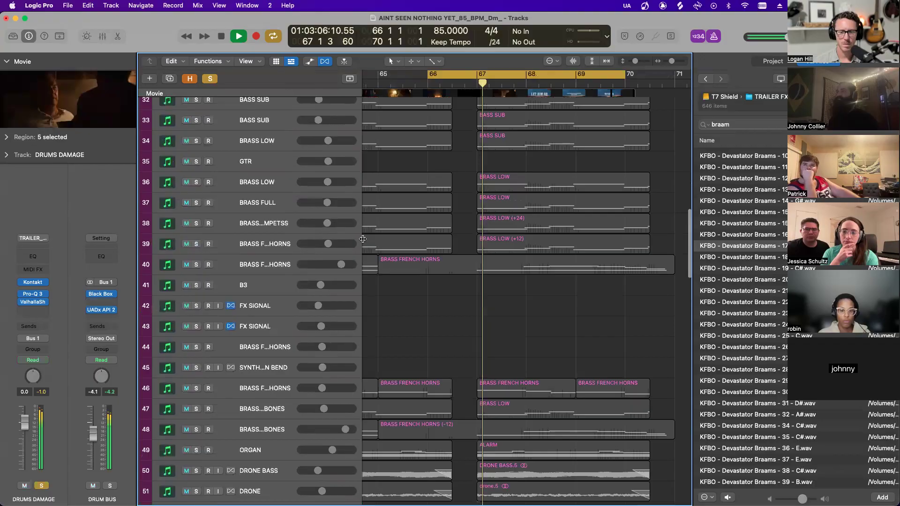
pyautogui.scroll(-7, 363, 239)
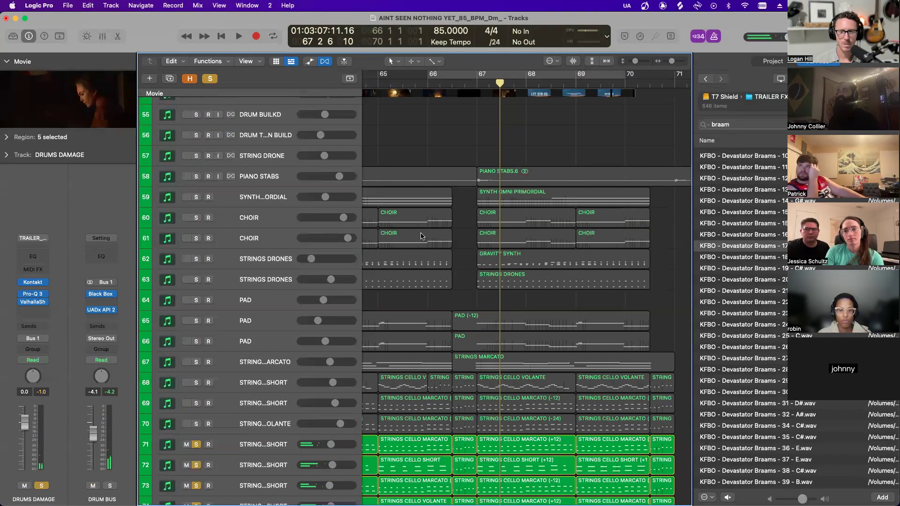
# - Select the synth, choir and string drone regions ending just before bar 67 and compare them with the brass and bass endings
pyautogui.scroll(3, 421, 236)
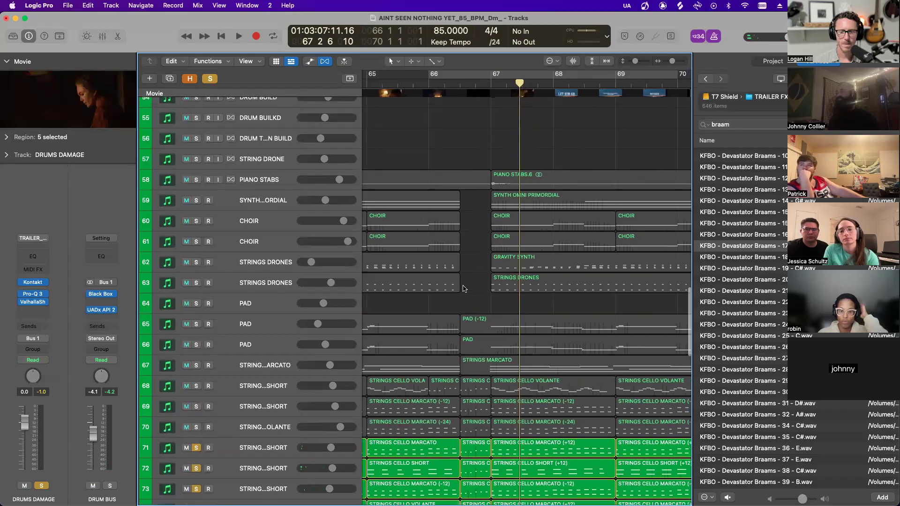
pyautogui.scroll(2, 463, 287)
pyautogui.moveTo(463, 341); pyautogui.dragTo(363, 230)
pyautogui.scroll(8, 445, 240)
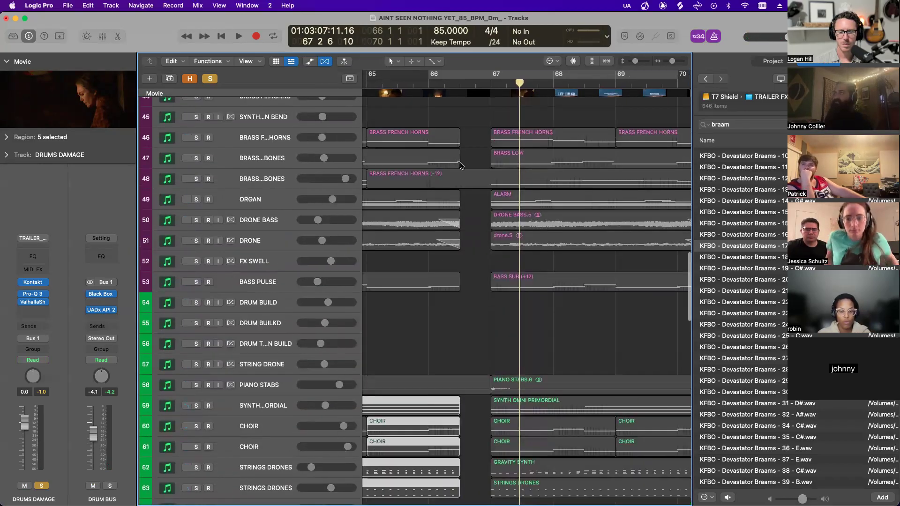
pyautogui.scroll(20, 461, 165)
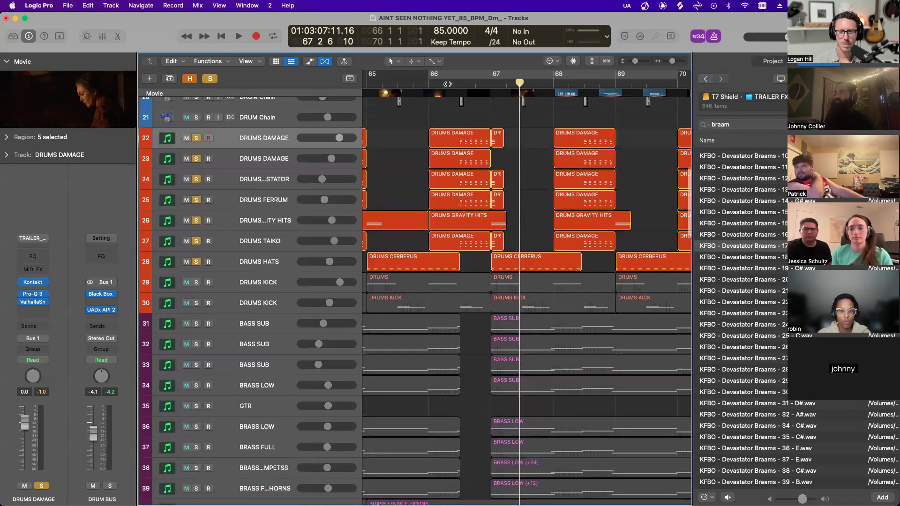
# - Place the playhead at 66 2 3 and examine which string and drum layers continue through the gap before bar 67
pyautogui.click(448, 84)
pyautogui.scroll(-20, 454, 197)
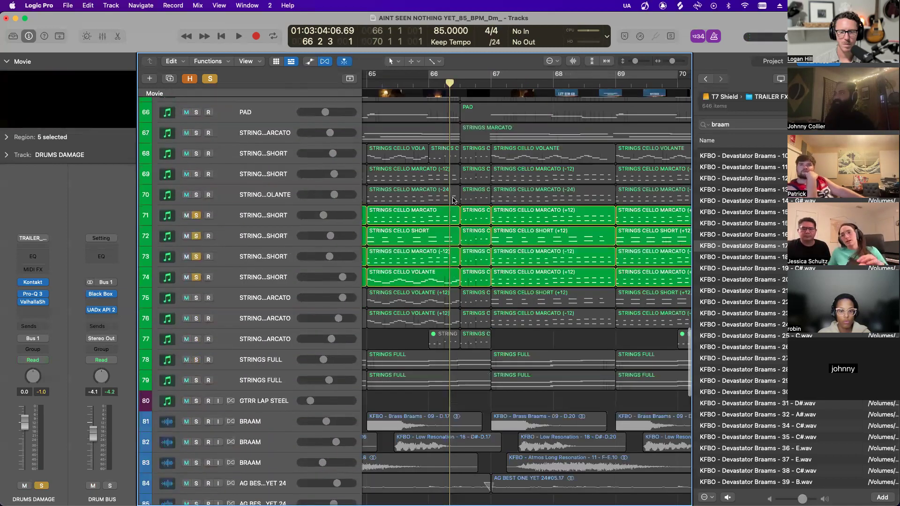
pyautogui.scroll(-20, 452, 200)
pyautogui.scroll(20, 452, 200)
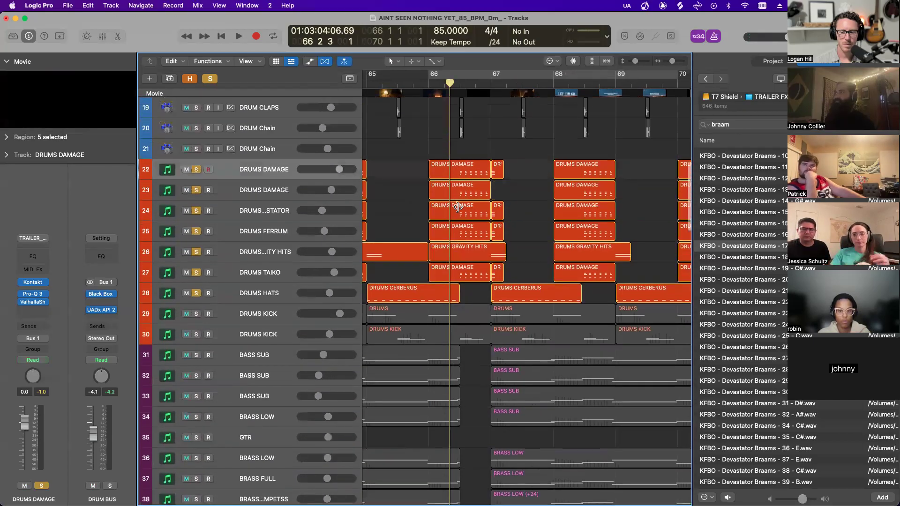
pyautogui.scroll(-5, 467, 366)
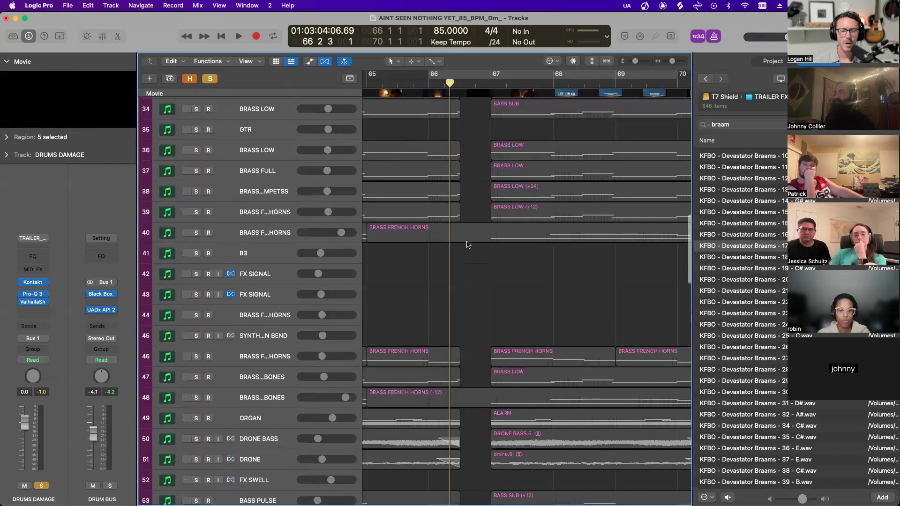
# - Clear all solos and play the full mix from 65 2 1, listening up to the gap before bar 67
pyautogui.click(427, 83)
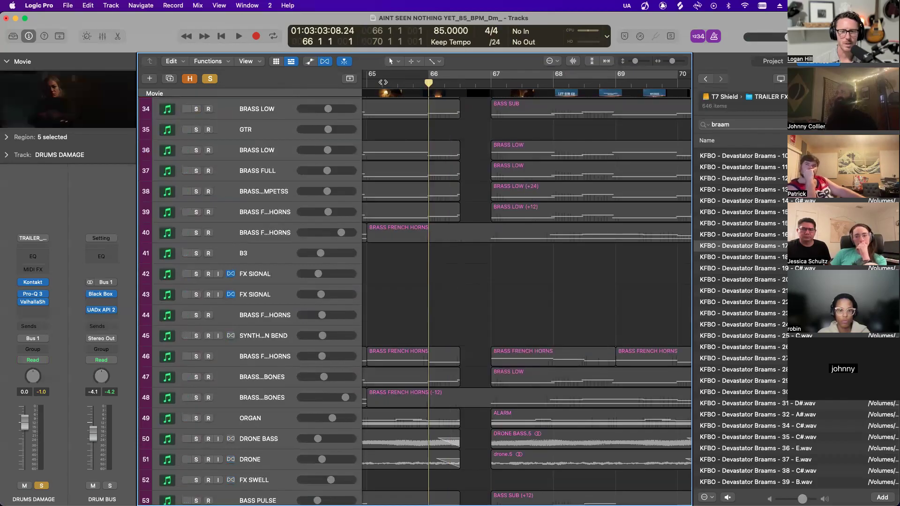
pyautogui.click(383, 83)
pyautogui.click(209, 79)
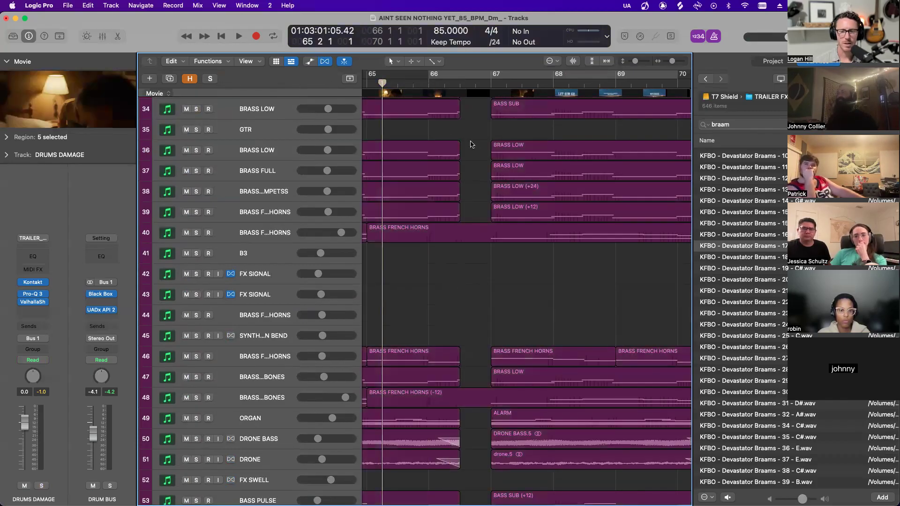
pyautogui.hscroll(-1, 586, 121)
pyautogui.press('space')
pyautogui.press('super+Left')
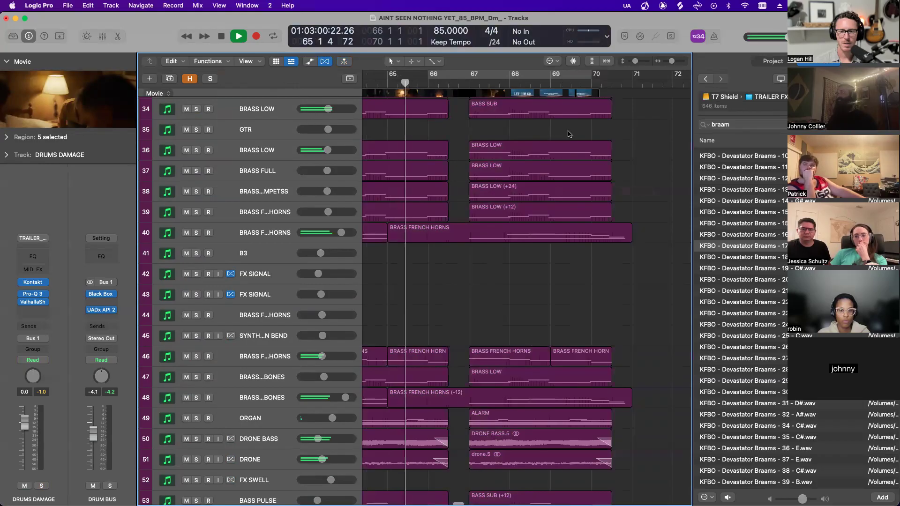
pyautogui.press('super+Right')
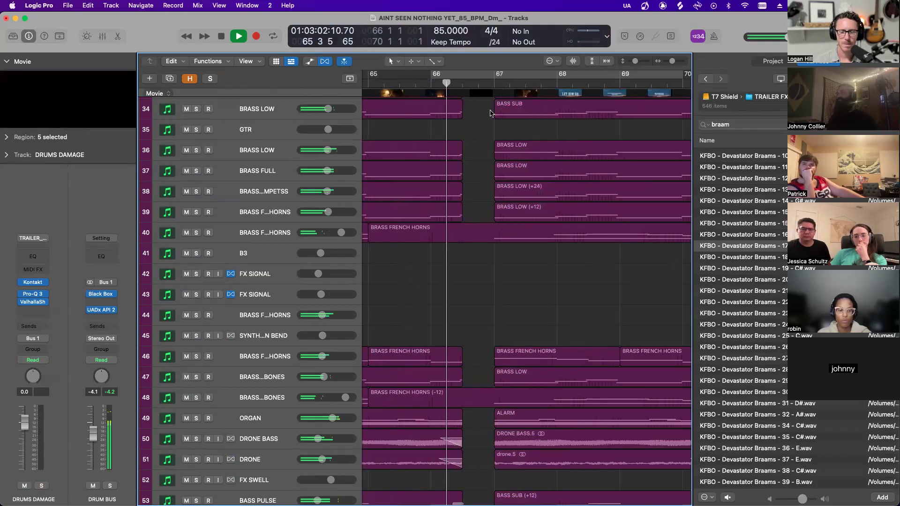
pyautogui.click(456, 222)
# - Replay the full mix from 65 1 2 and shrink the track heights until tracks 1 to 62 fit in view
pyautogui.click(372, 82)
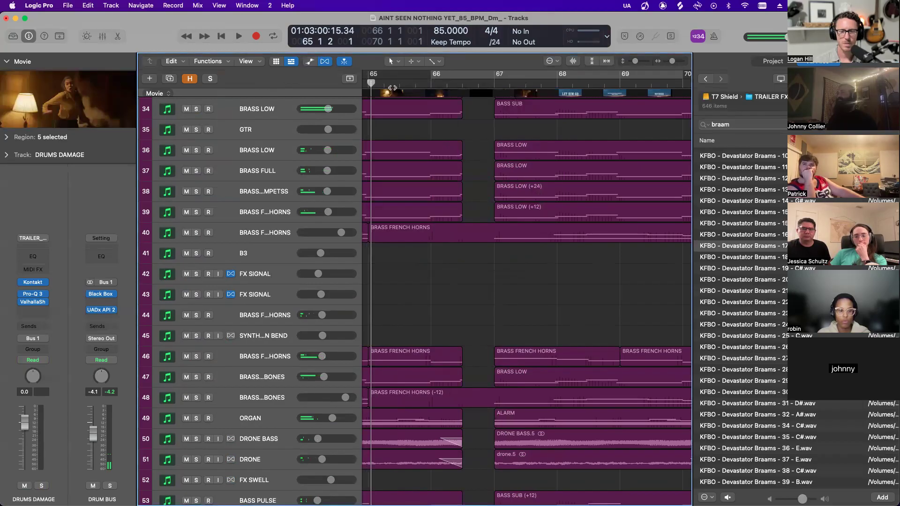
pyautogui.press('space')
pyautogui.press('super+Left')
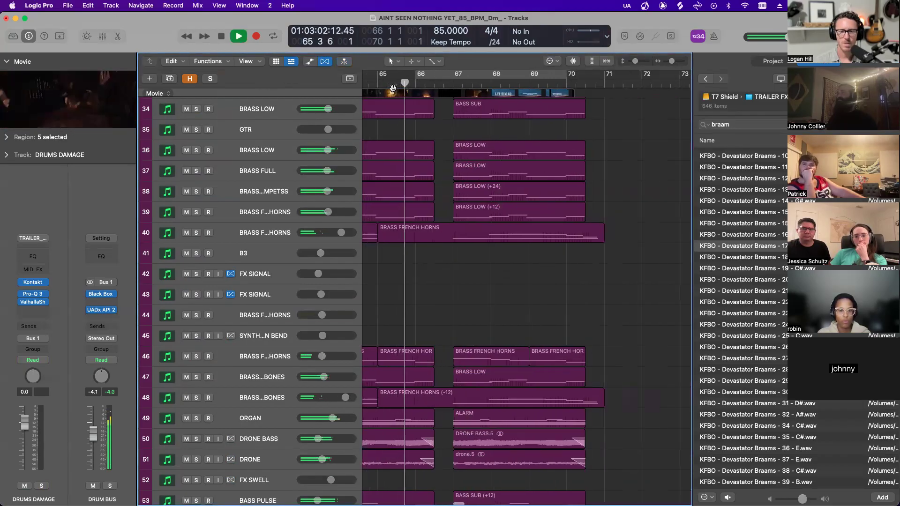
pyautogui.press('super+Right')
pyautogui.press('super+Up')
pyautogui.press('super+Up')
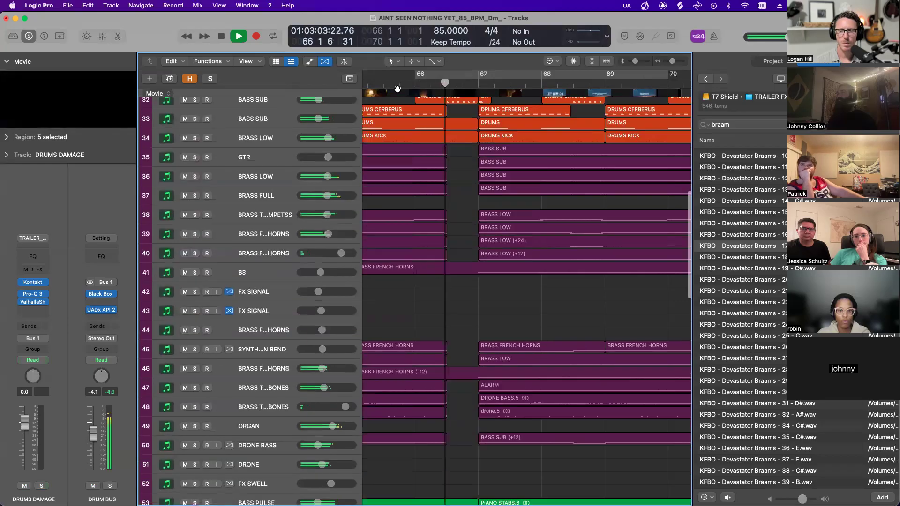
pyautogui.press('super+Up')
pyautogui.press('super+Up')
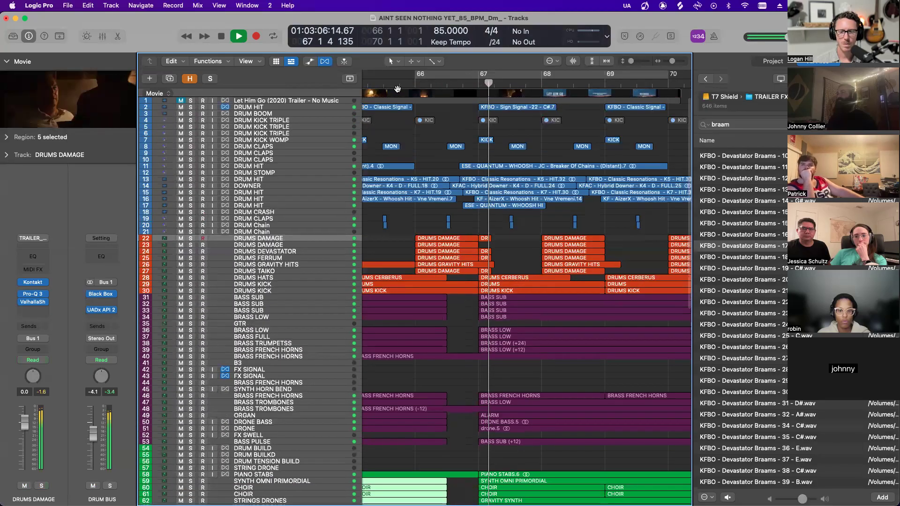
# - Stop playback just after bar 67 and examine the string, braam, riser and vocal tracks down to track 135
pyautogui.press('super+Left')
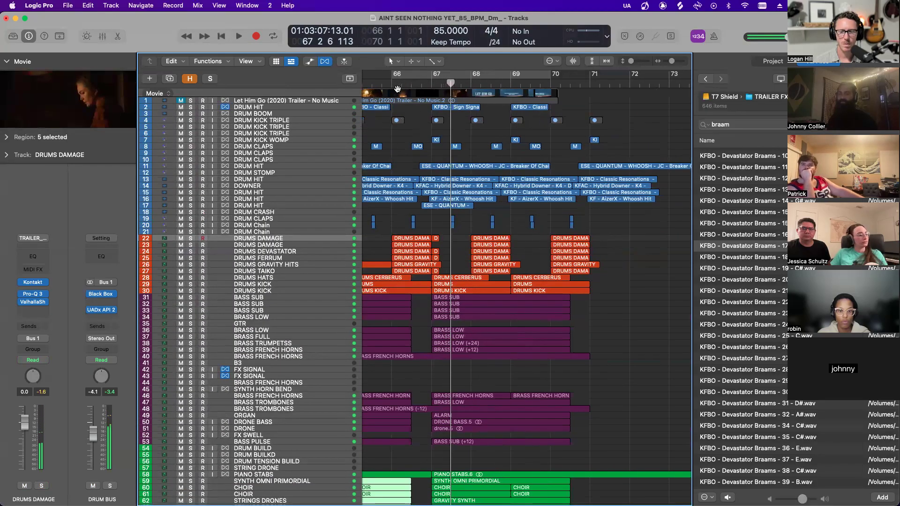
pyautogui.press('super+Left')
pyautogui.press('super+Left')
pyautogui.hscroll(-3, 470, 124)
pyautogui.press('super+Left')
pyautogui.scroll(-5, 469, 124)
pyautogui.scroll(-8, 470, 124)
pyautogui.hscroll(-6, 469, 124)
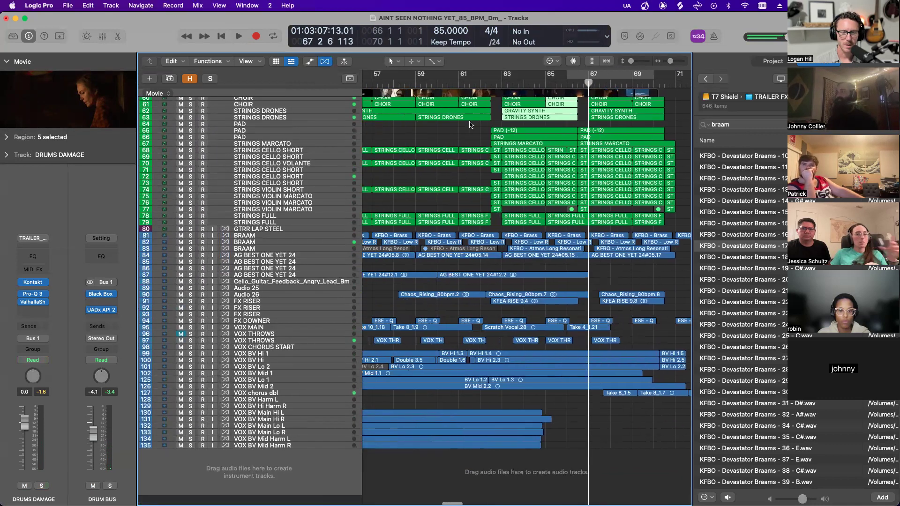
pyautogui.hscroll(-3, 470, 124)
pyautogui.hscroll(8, 469, 124)
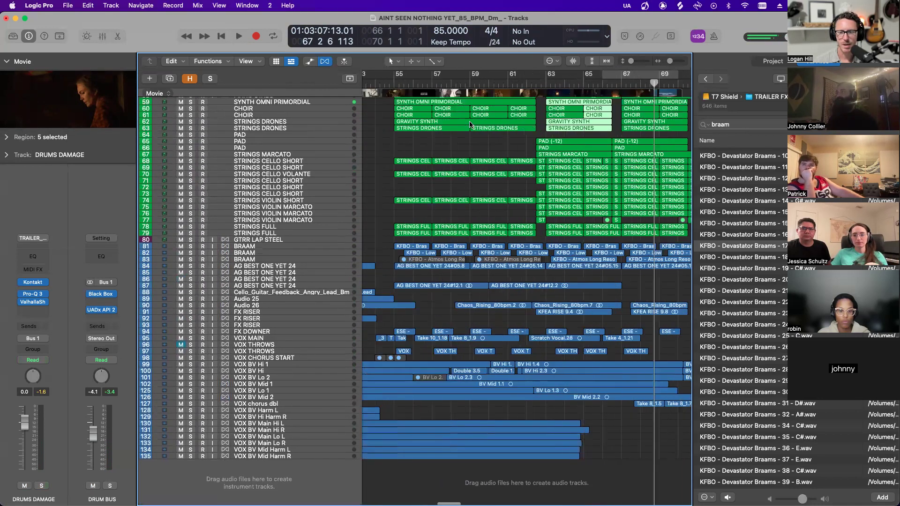
# - Play from 62 4 1 with the lower DRUMS KICK track (track 30) soloed to hear its part
pyautogui.scroll(10, 470, 123)
pyautogui.scroll(-5, 469, 123)
pyautogui.scroll(10, 469, 124)
pyautogui.hscroll(2, 469, 125)
pyautogui.hscroll(4, 469, 125)
pyautogui.scroll(10, 470, 124)
pyautogui.hscroll(2, 469, 125)
pyautogui.hscroll(-4, 469, 124)
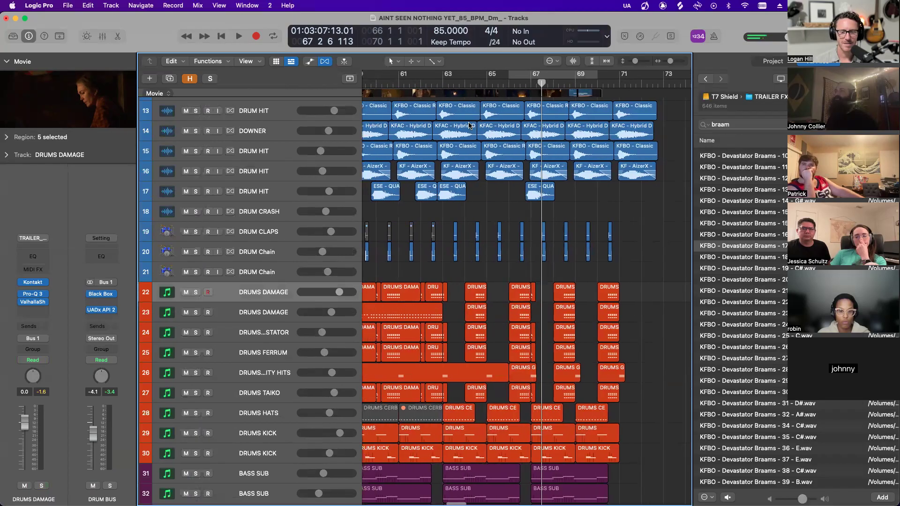
pyautogui.hscroll(-3, 458, 220)
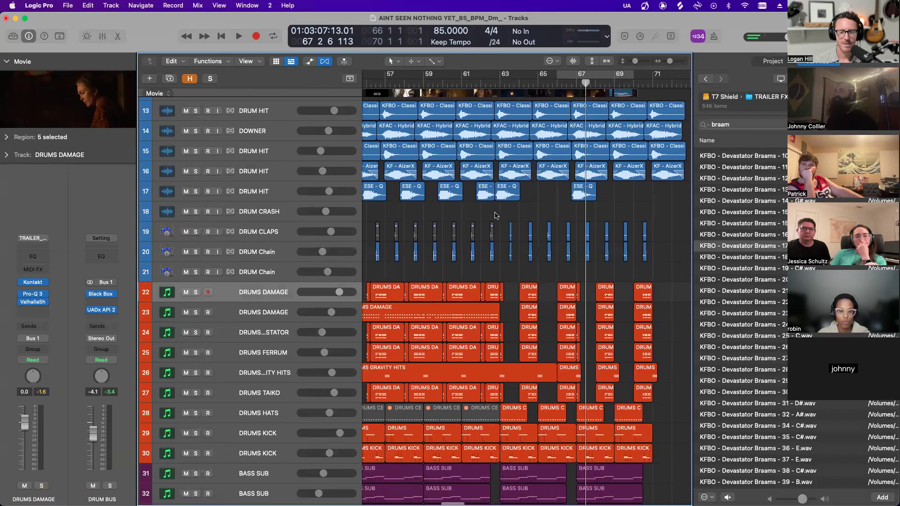
pyautogui.keyDown('shift'); pyautogui.click(494, 209); pyautogui.keyUp('shift')
pyautogui.hscroll(3, 493, 212)
pyautogui.scroll(1, 493, 212)
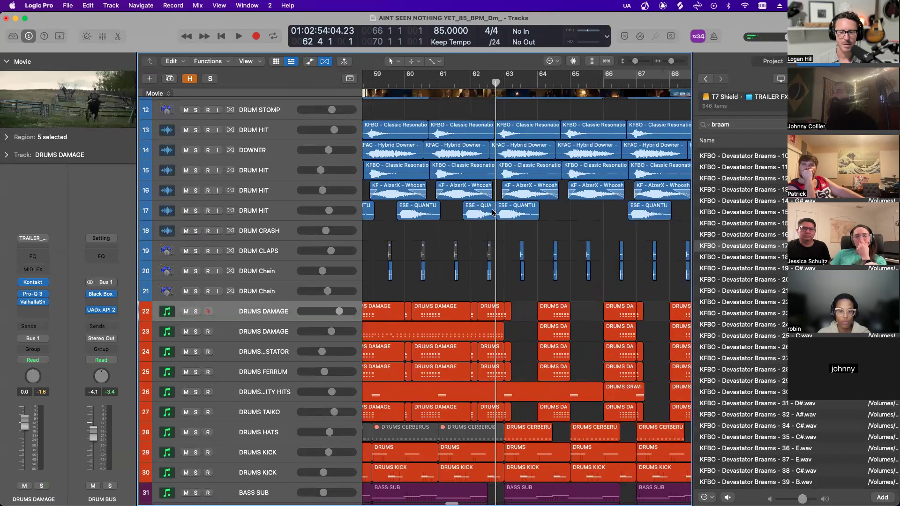
pyautogui.scroll(-5, 492, 212)
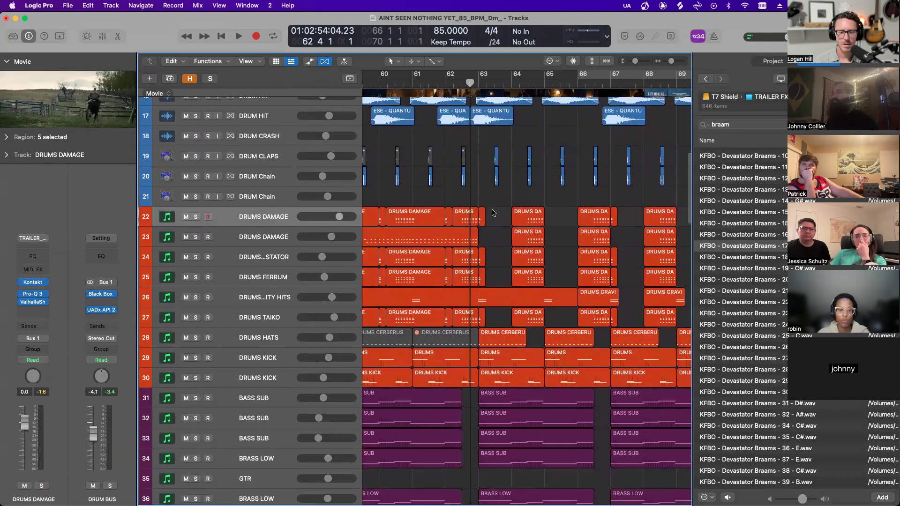
pyautogui.press('space')
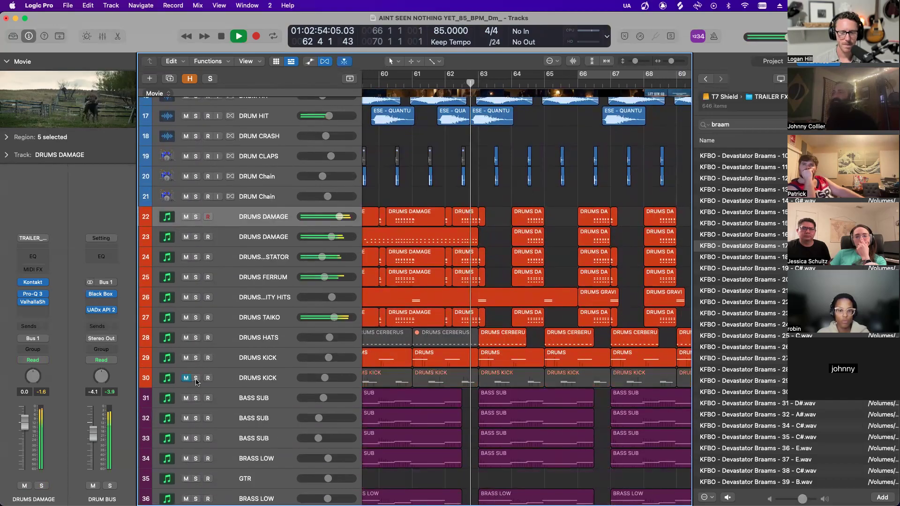
pyautogui.click(196, 378)
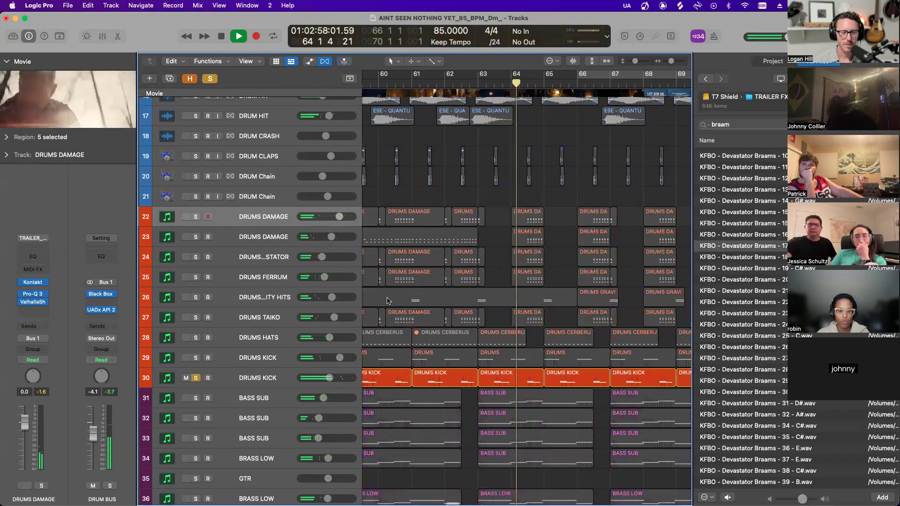
# - Rename track 30 as DRUMS SNARE
pyautogui.click(277, 378)
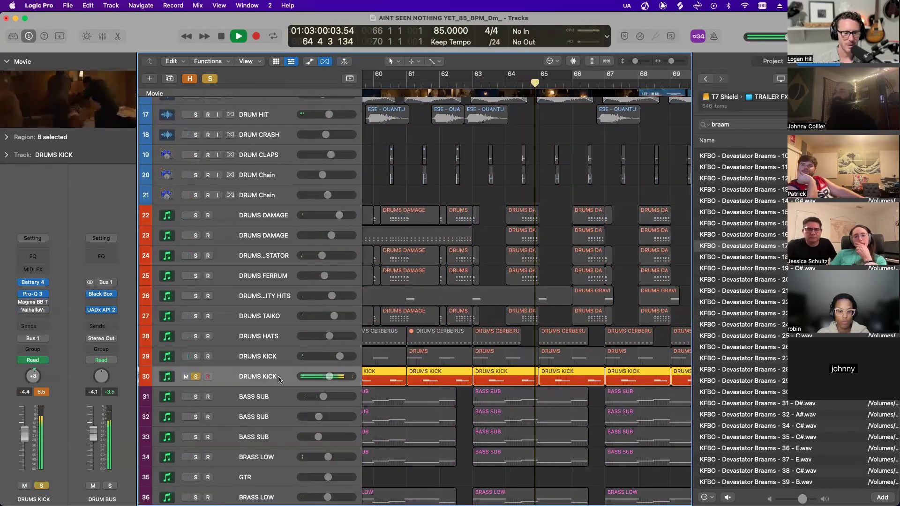
pyautogui.doubleClick(284, 376)
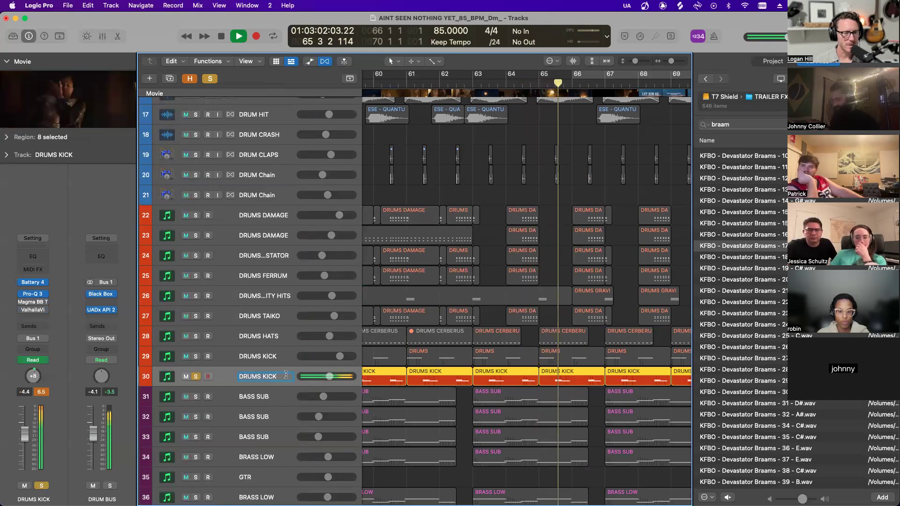
pyautogui.write('DRUMS ')
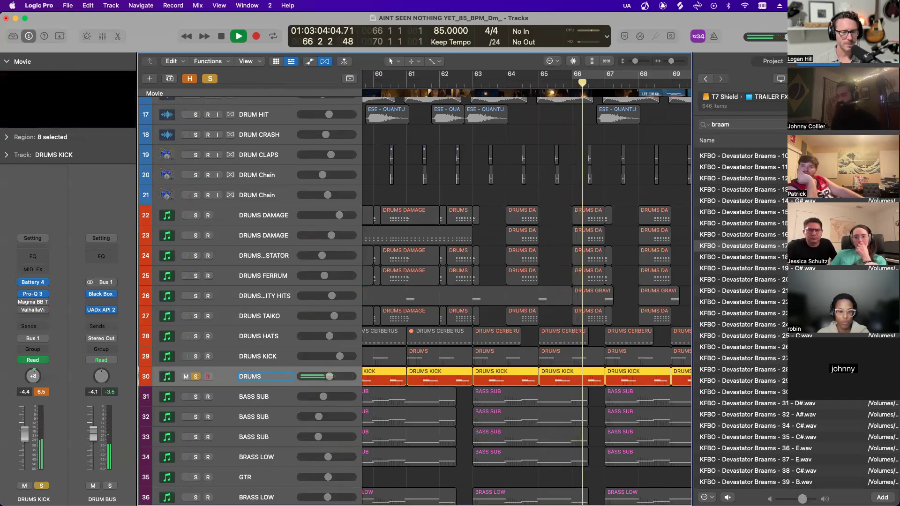
pyautogui.write('SNARE')
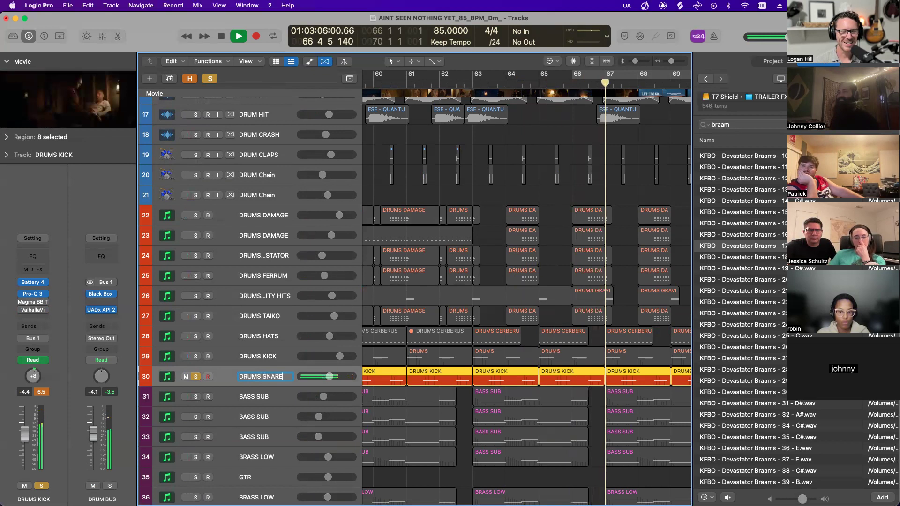
pyautogui.press('Return')
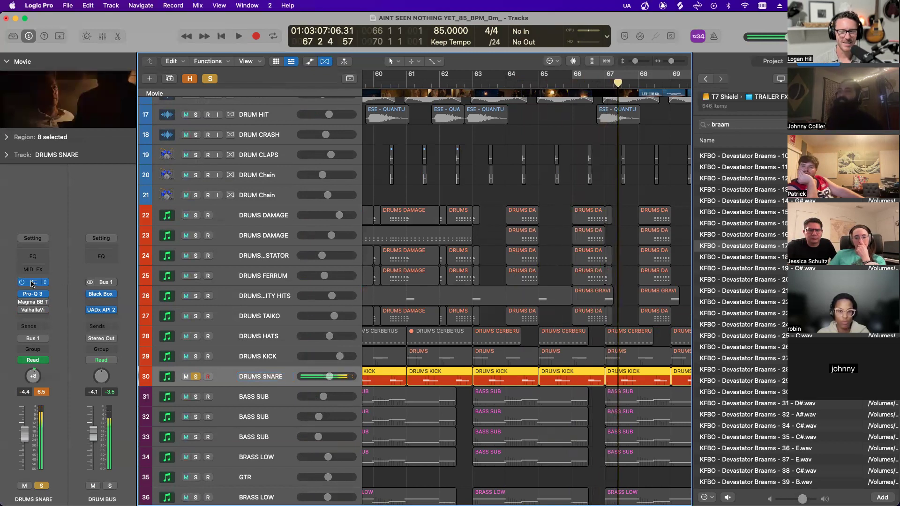
# - Open the DRUMS SNARE track's Battery 4 instrument and a region's notes, and audition two stacked notes individually
pyautogui.moveTo(514, 156); pyautogui.dragTo(349, 5)
pyautogui.click(448, 147)
pyautogui.doubleClick(447, 380)
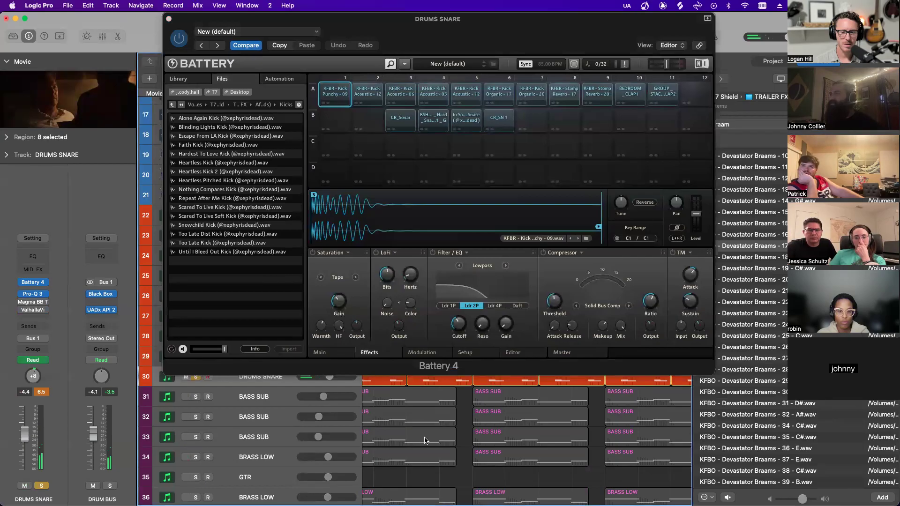
pyautogui.click(387, 419)
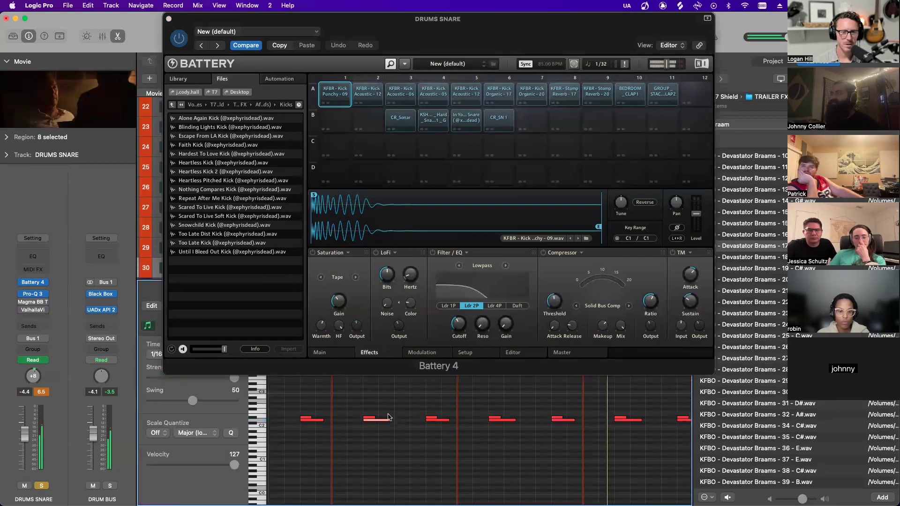
pyautogui.click(369, 417)
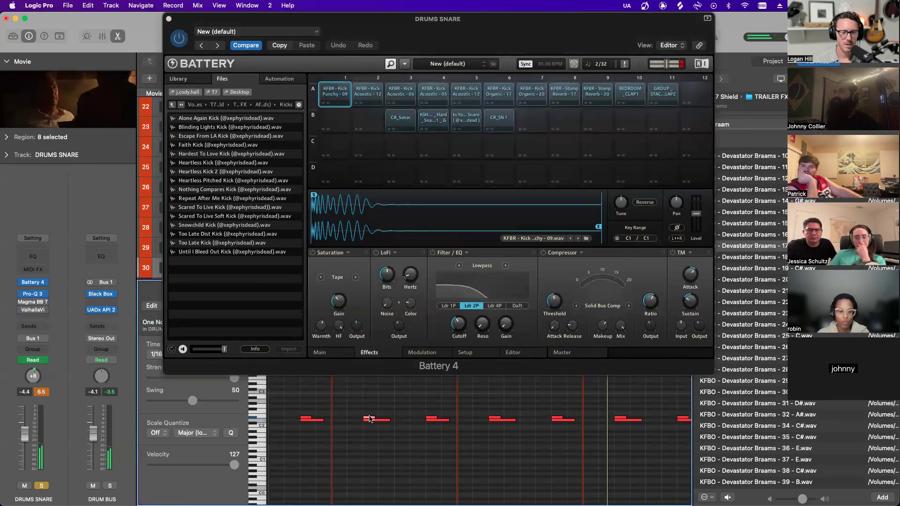
# - Audition the KSHMR hard snare and CR_Sonar cells and the two stacked notes together, and close Battery and the note editor
pyautogui.click(434, 117)
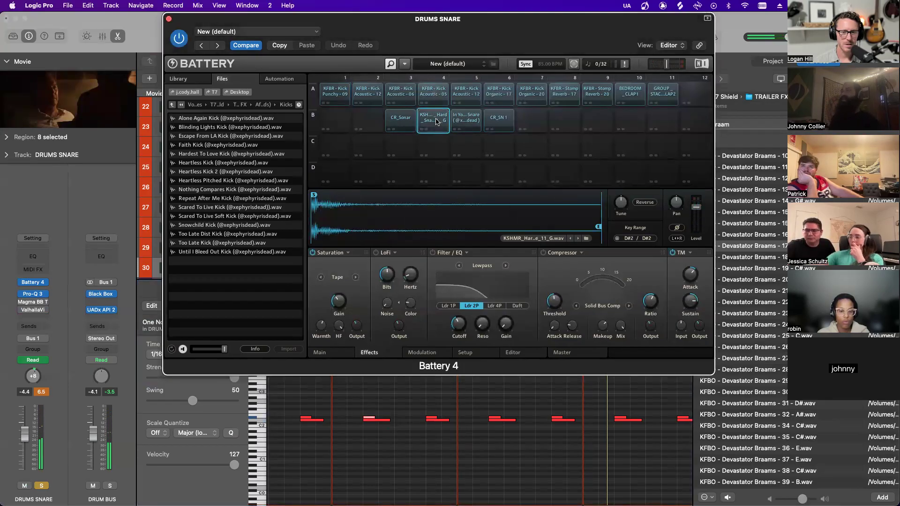
pyautogui.click(396, 118)
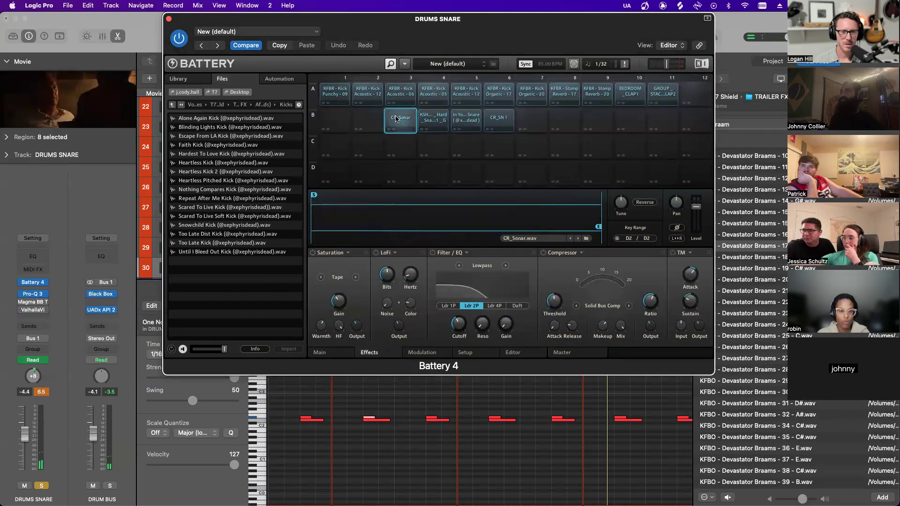
pyautogui.moveTo(367, 440); pyautogui.dragTo(352, 407)
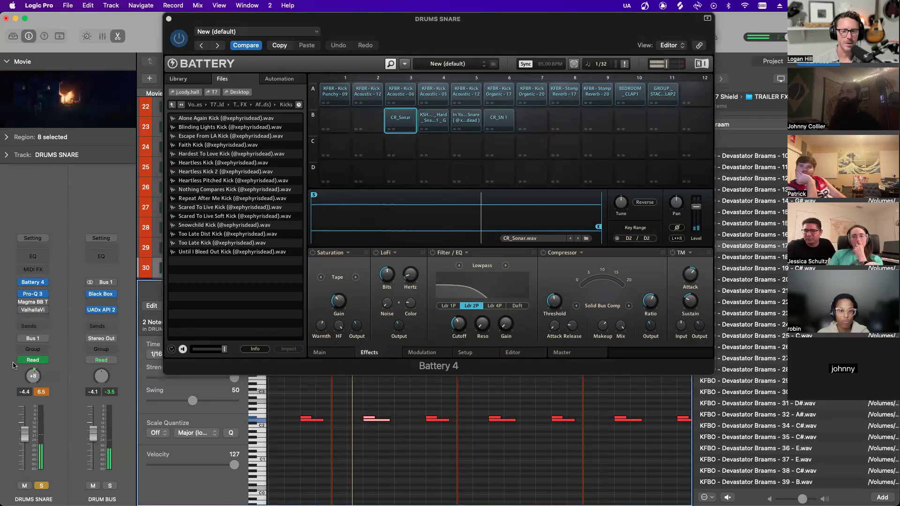
pyautogui.click(169, 19)
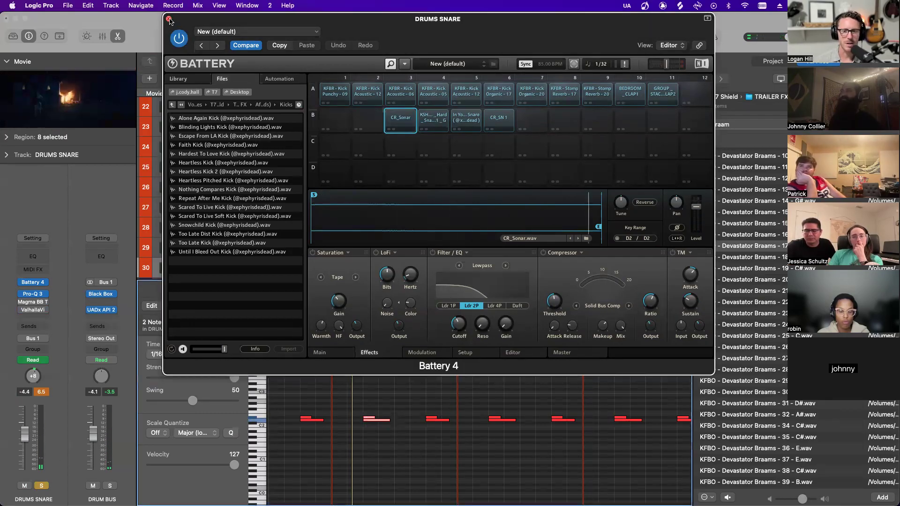
pyautogui.hscroll(-1, 494, 254)
pyautogui.press('x')
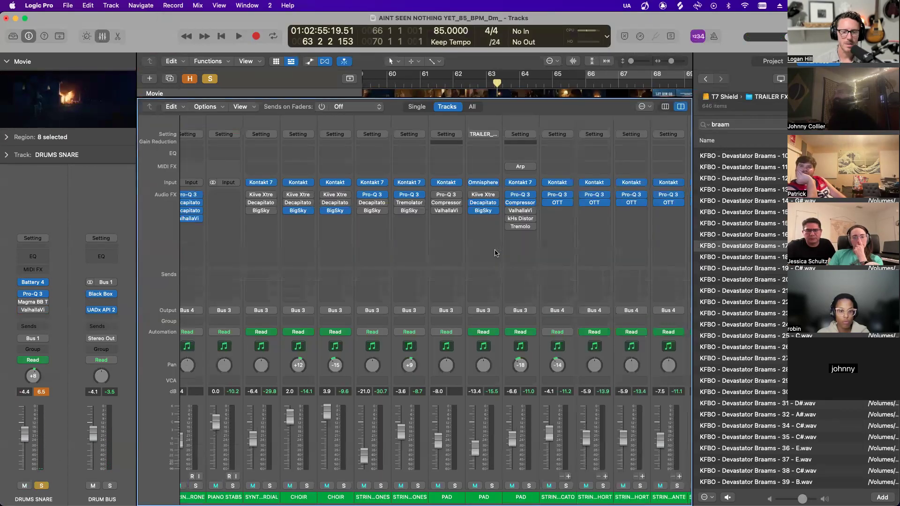
pyautogui.press('x')
# - Clear the DRUMS SNARE solo and start playing the full mix from 54 1 1
pyautogui.scroll(-5, 494, 253)
pyautogui.hscroll(-2, 494, 253)
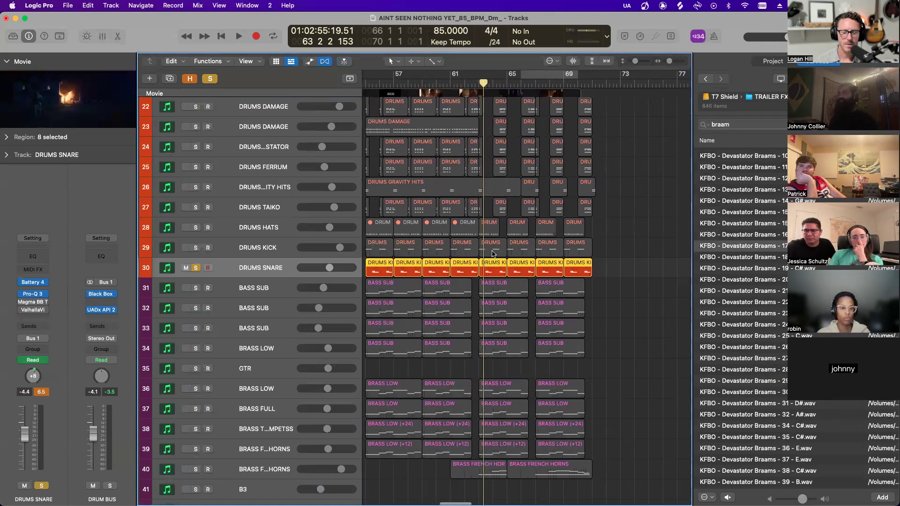
pyautogui.hscroll(-2, 433, 250)
pyautogui.scroll(-3, 433, 249)
pyautogui.hscroll(-5, 394, 251)
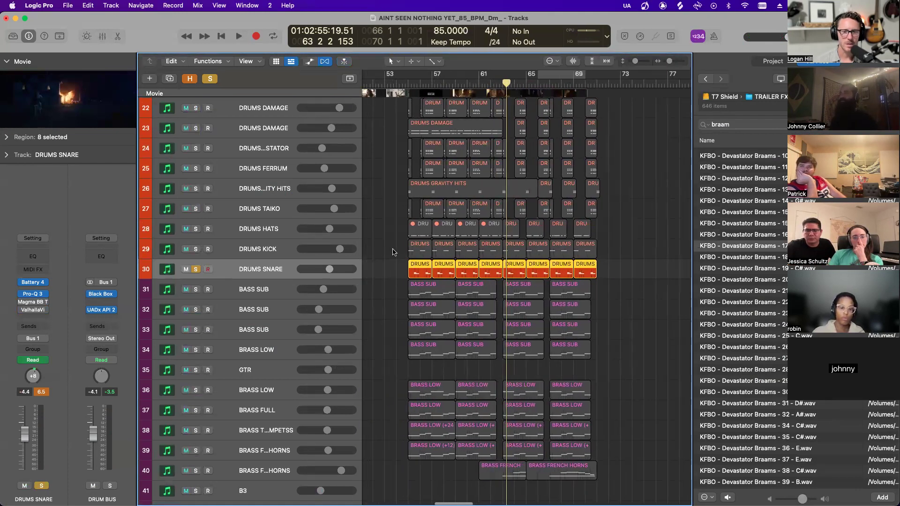
pyautogui.scroll(-3, 394, 252)
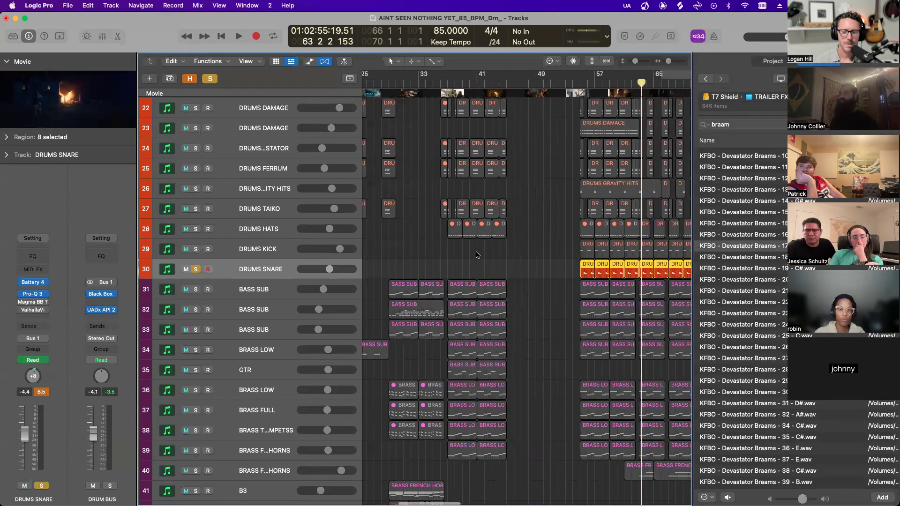
pyautogui.hscroll(3, 494, 258)
pyautogui.click(527, 247)
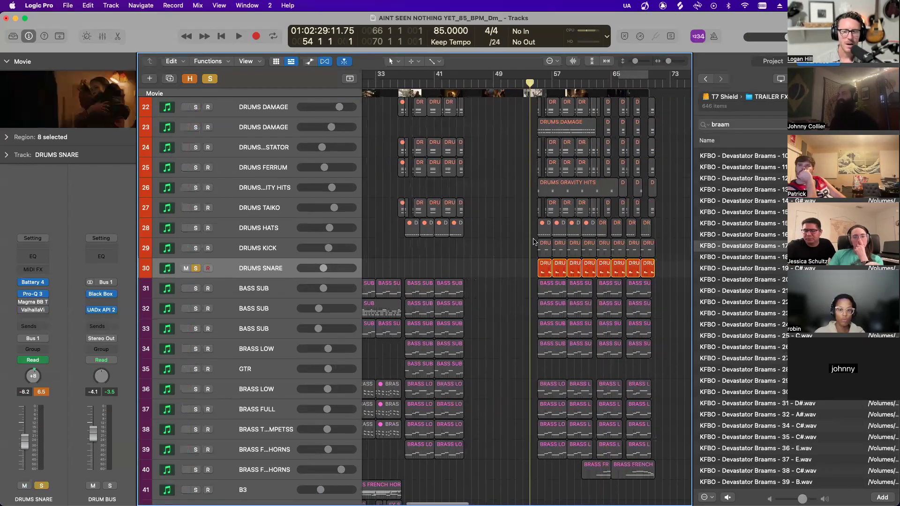
pyautogui.click(195, 268)
pyautogui.click(243, 264)
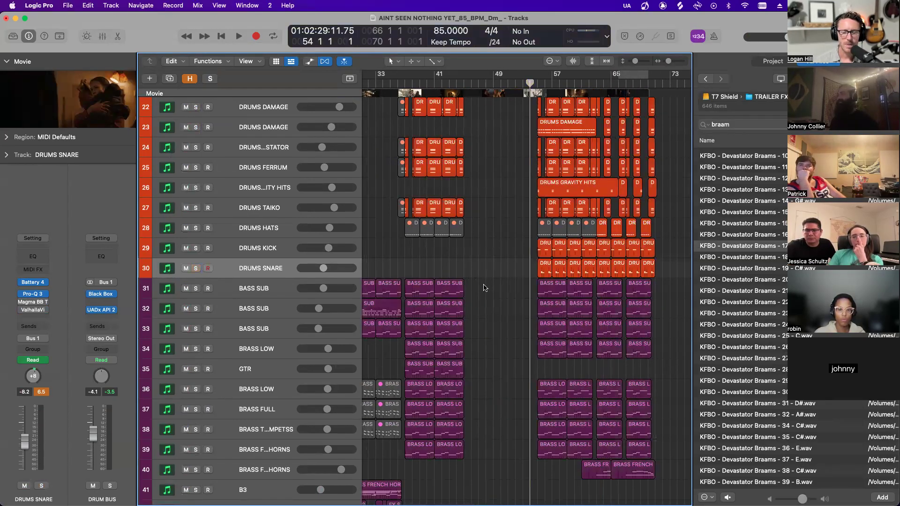
pyautogui.press('space')
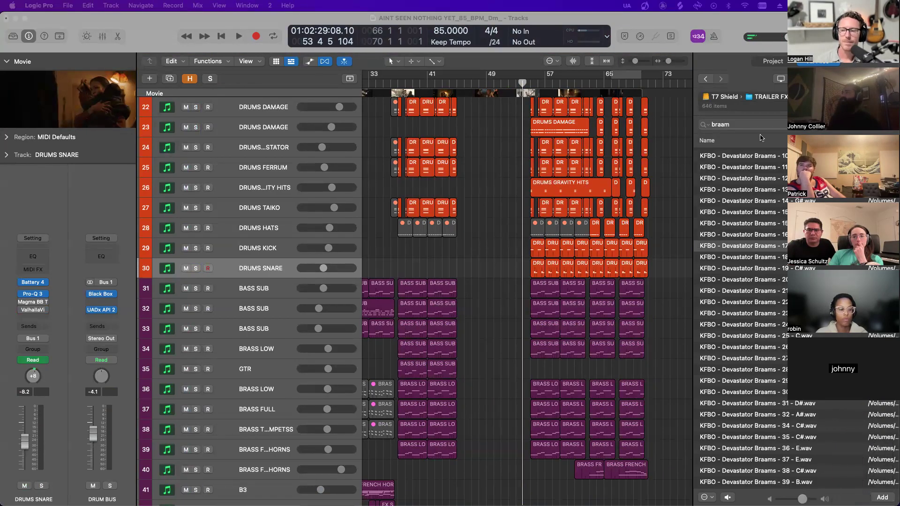
# - Look over the whole track arrangement and inspect the Battery 4 kit on the DRUMS SNARE track
pyautogui.hscroll(2, 674, 176)
pyautogui.press('super+Up')
pyautogui.press('super+Up')
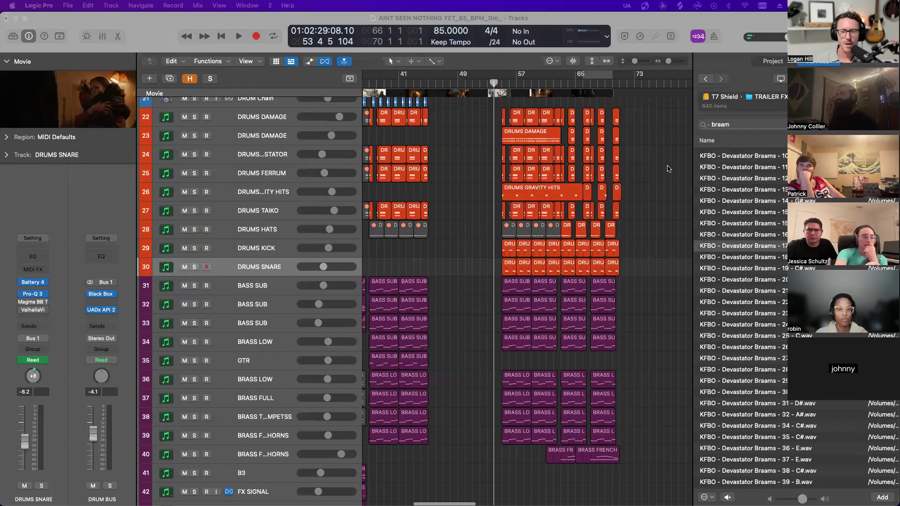
pyautogui.scroll(-20, 667, 169)
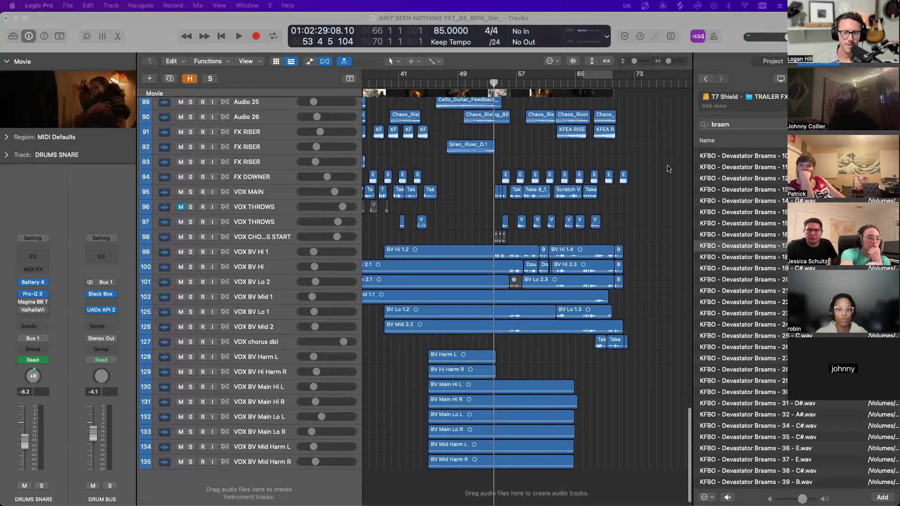
pyautogui.press('super+Left')
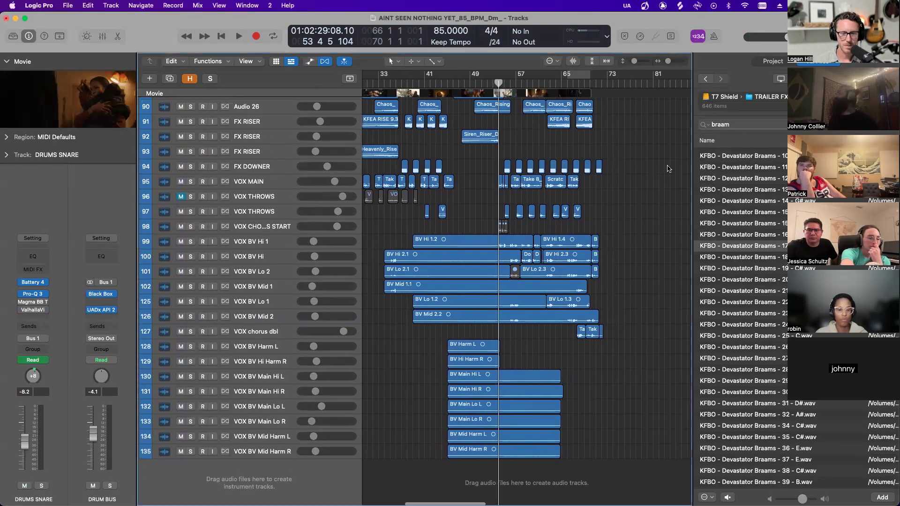
pyautogui.hscroll(-2, 652, 165)
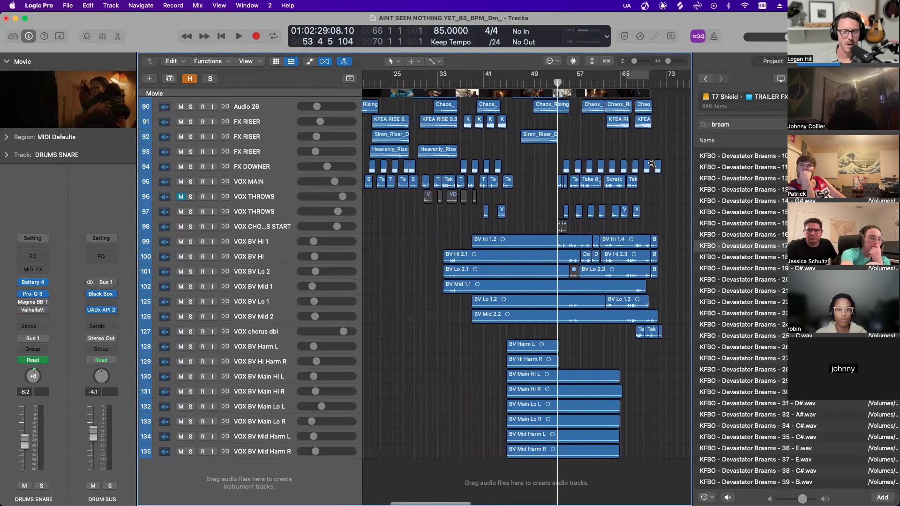
pyautogui.scroll(-4, 652, 163)
pyautogui.scroll(15, 652, 164)
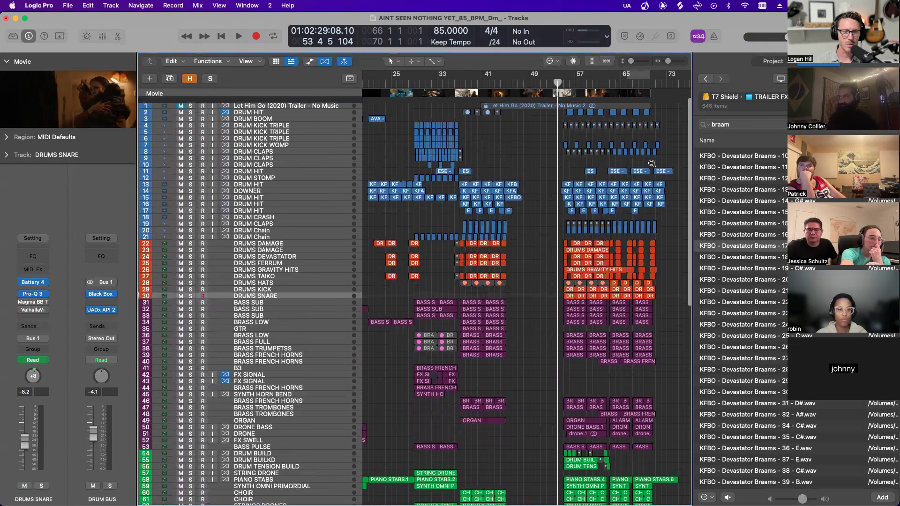
pyautogui.hscroll(-3, 652, 163)
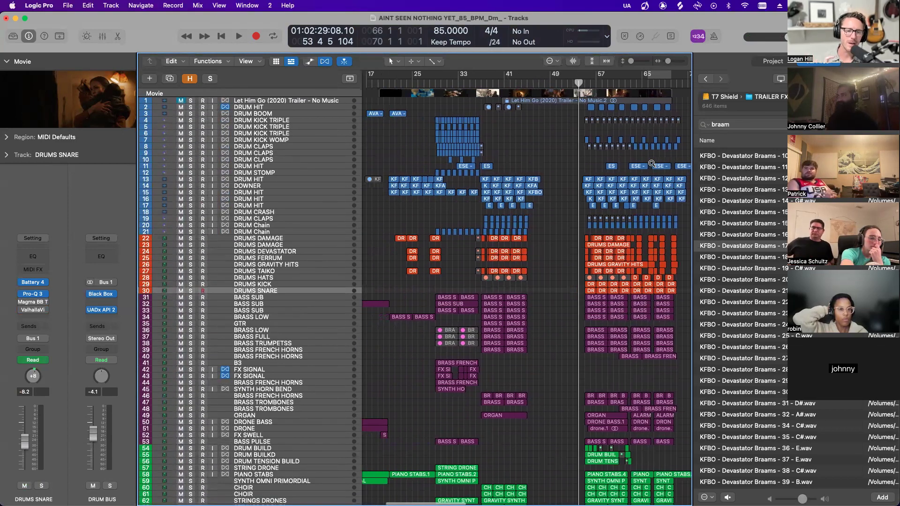
pyautogui.hscroll(-4, 652, 163)
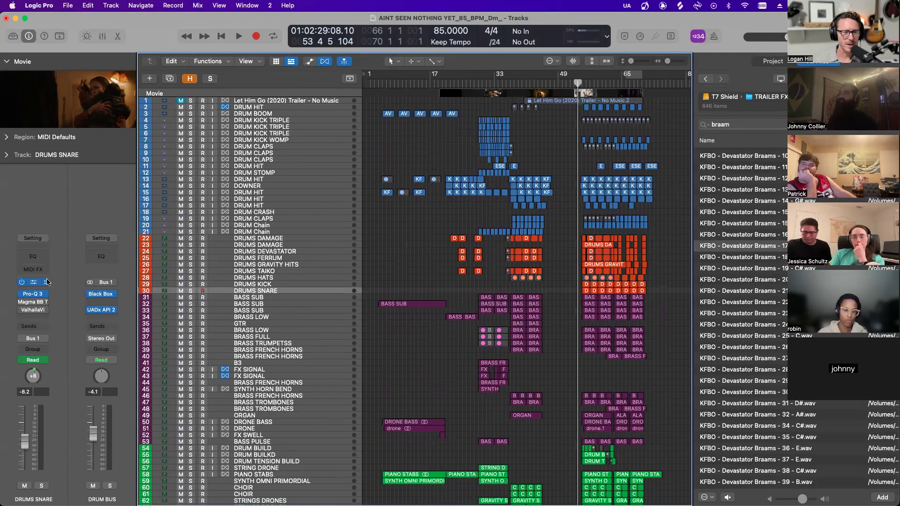
pyautogui.click(33, 282)
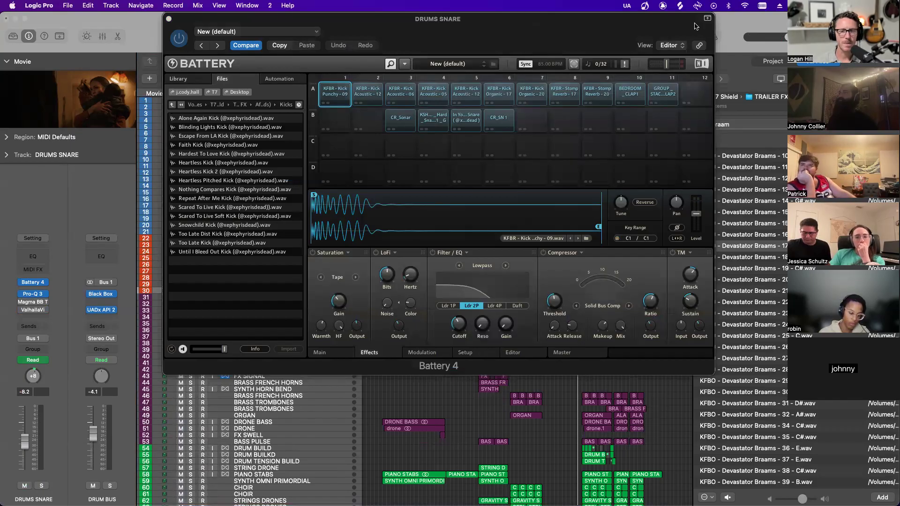
pyautogui.click(169, 19)
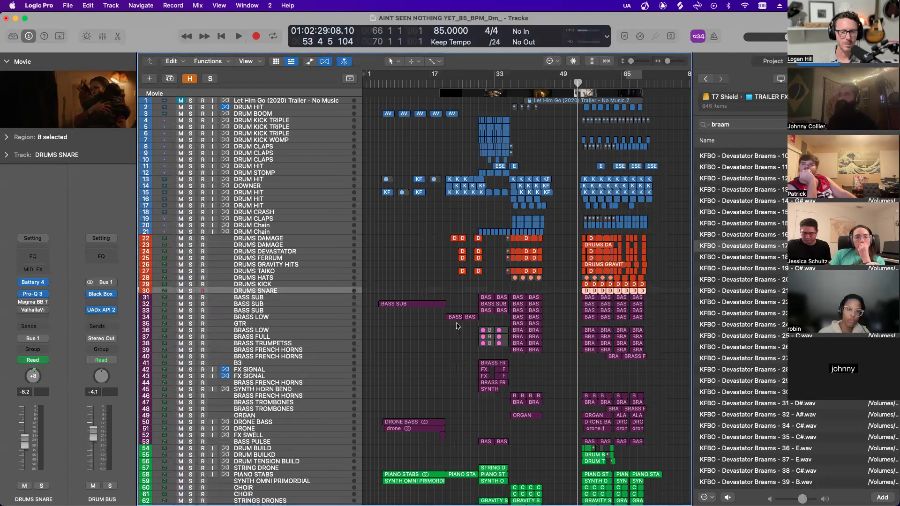
# - Duplicate the DRUMS SNARE track with its settings and start a new empty kit in the copy's Battery 4 instrument
pyautogui.press('super+d')
pyautogui.click(32, 282)
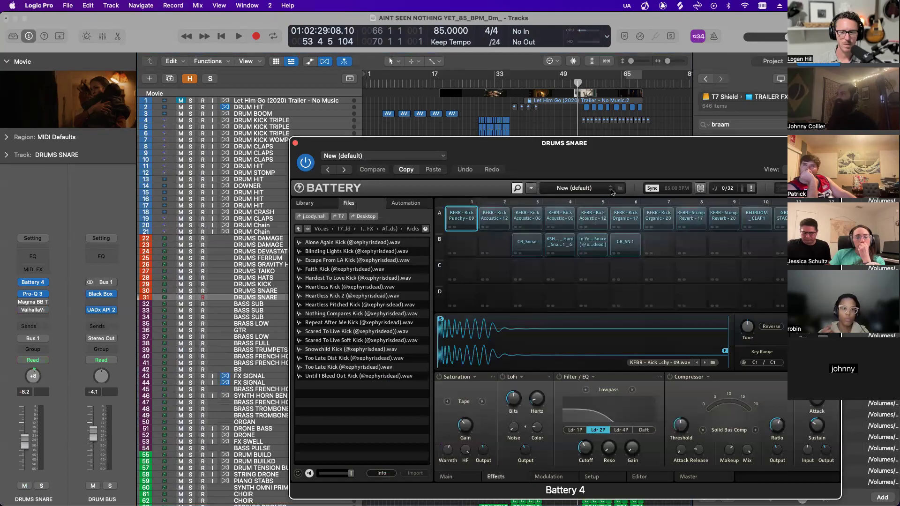
pyautogui.click(530, 188)
pyautogui.moveTo(567, 197)
pyautogui.click(595, 200)
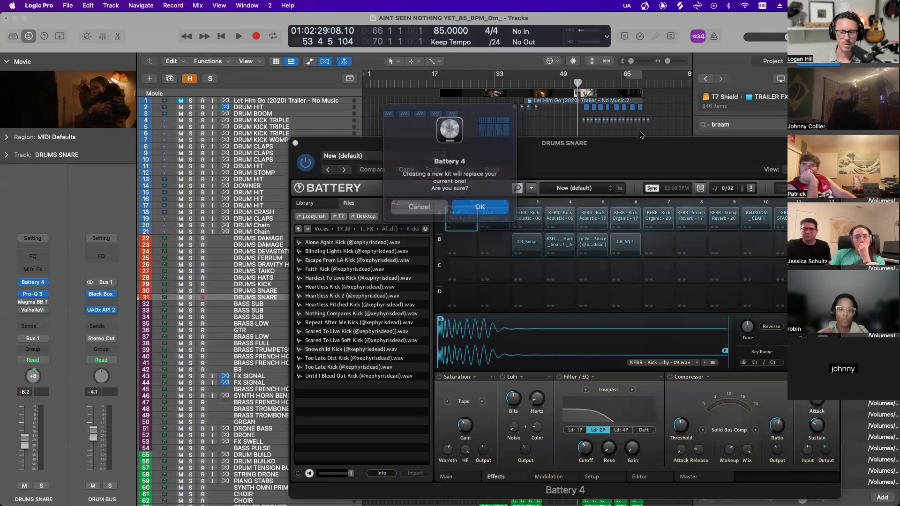
pyautogui.click(476, 202)
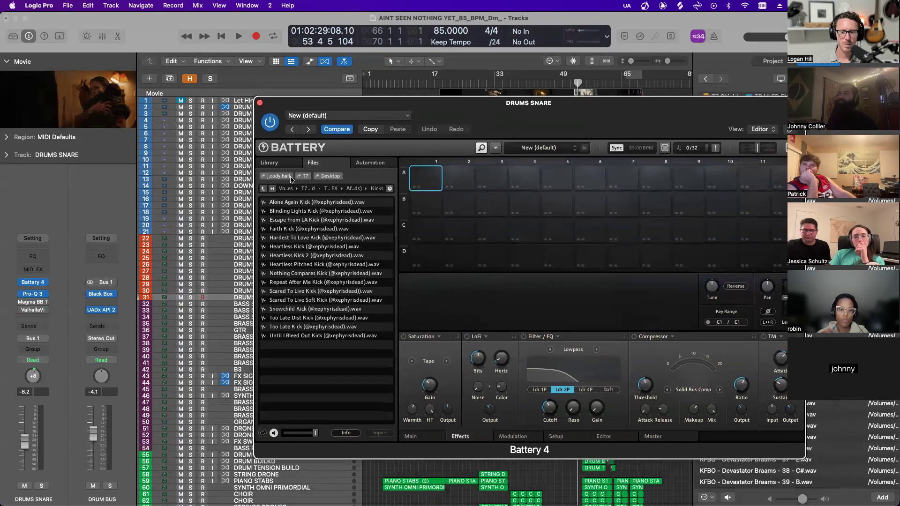
# - Load all hi-hat samples from the After Hours Drum Kit's Hi Hats folder into Battery's row A and select the Faith hi-hat cell
pyautogui.click(263, 188)
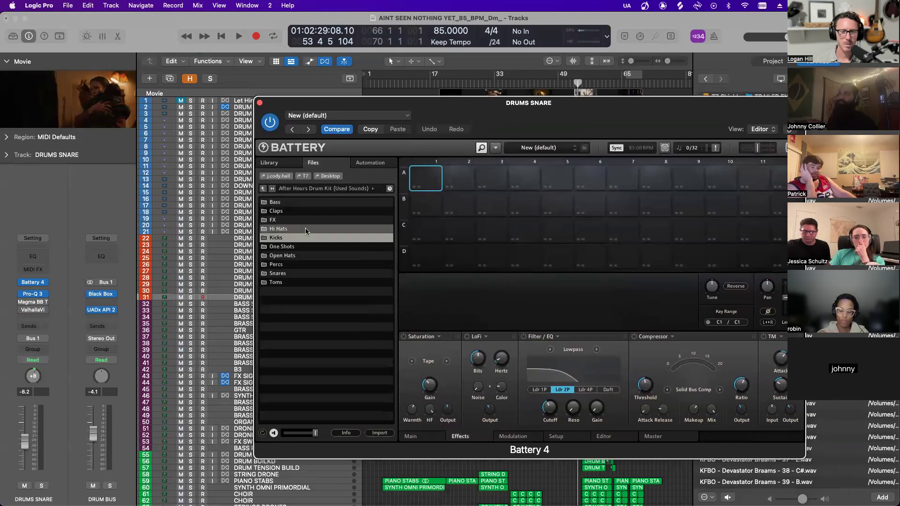
pyautogui.click(263, 189)
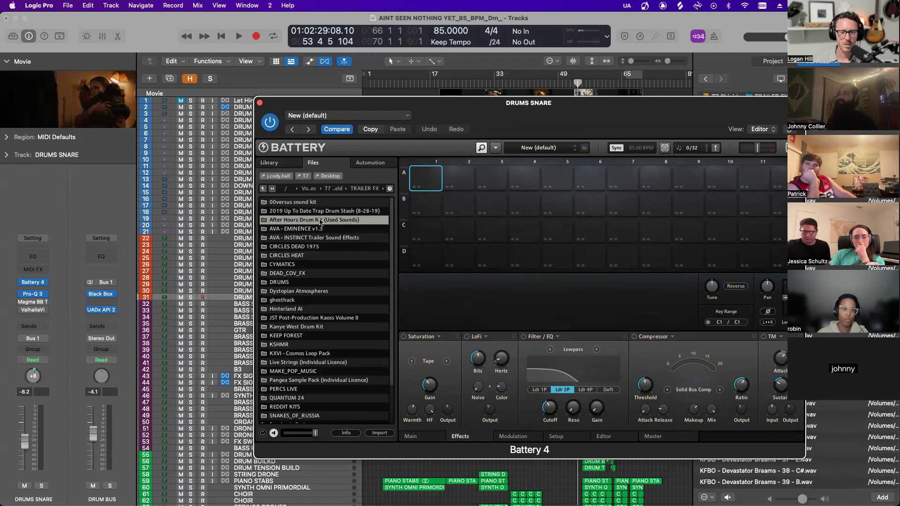
pyautogui.doubleClick(313, 220)
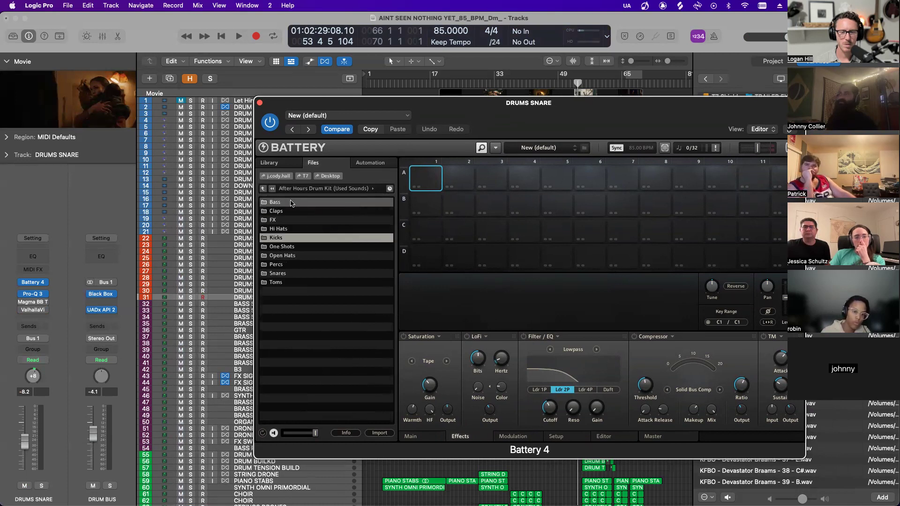
pyautogui.doubleClick(281, 228)
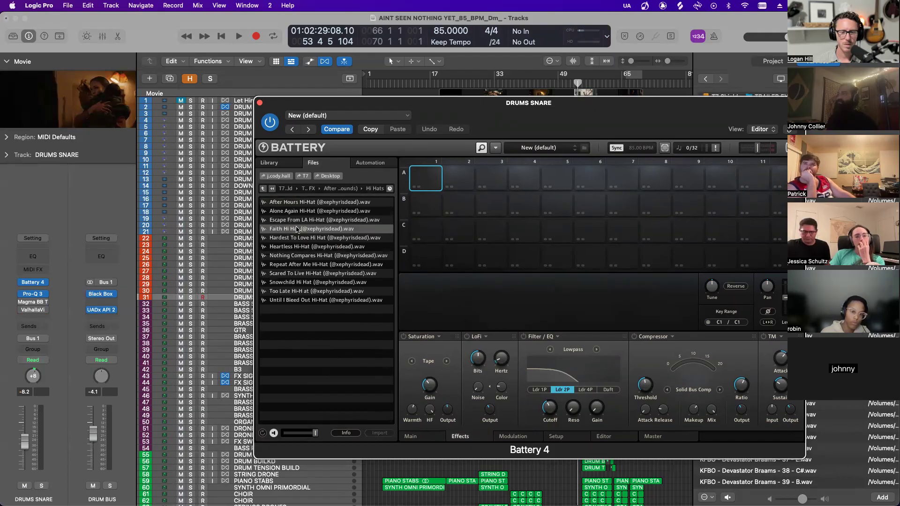
pyautogui.click(320, 202)
pyautogui.keyDown('shift'); pyautogui.click(316, 301); pyautogui.keyUp('shift')
pyautogui.moveTo(310, 201); pyautogui.dragTo(460, 178)
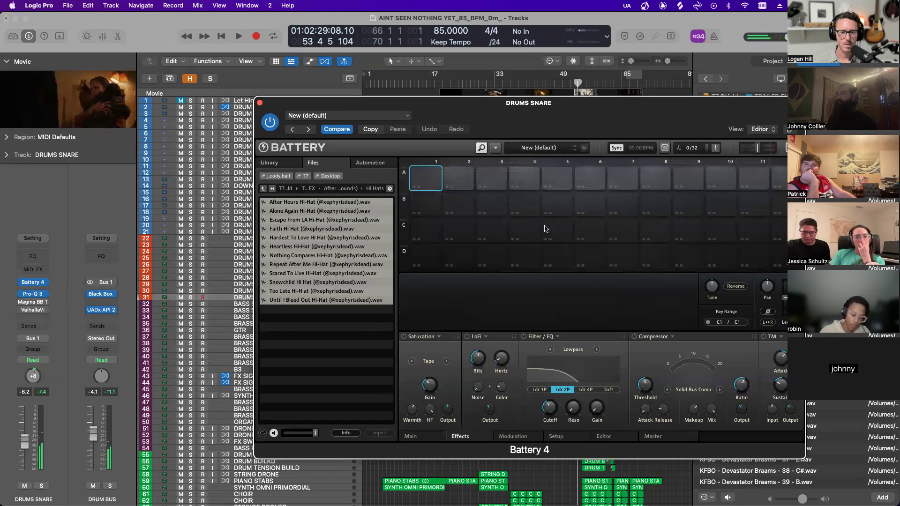
pyautogui.click(517, 185)
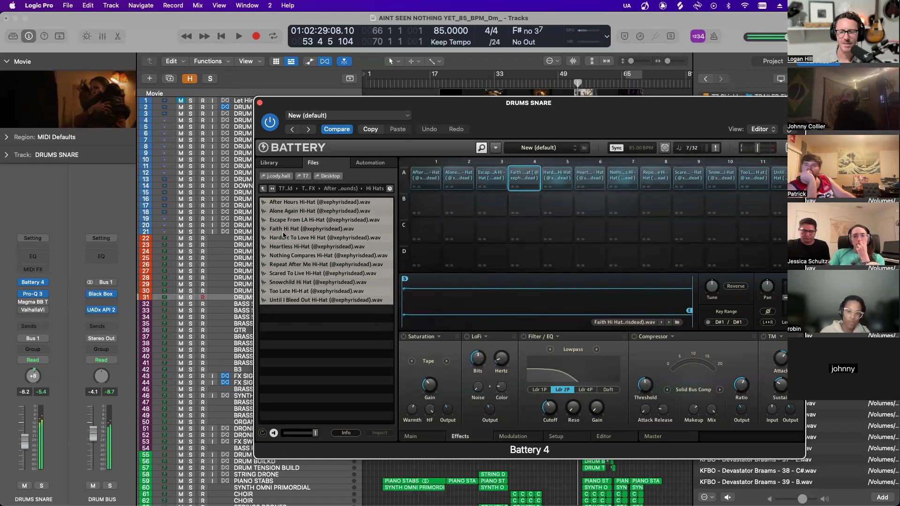
# - Load all kick samples from the After Hours Drum Kit's Kicks folder into Battery's cells starting at row B
pyautogui.click(262, 188)
pyautogui.click(295, 238)
pyautogui.doubleClick(299, 238)
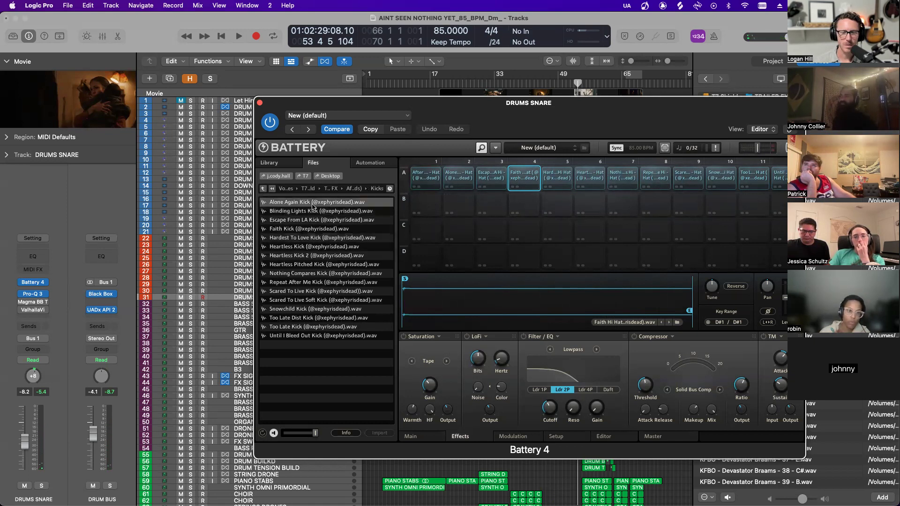
pyautogui.click(311, 202)
pyautogui.keyDown('shift'); pyautogui.click(338, 335); pyautogui.keyUp('shift')
pyautogui.moveTo(313, 201); pyautogui.dragTo(451, 217)
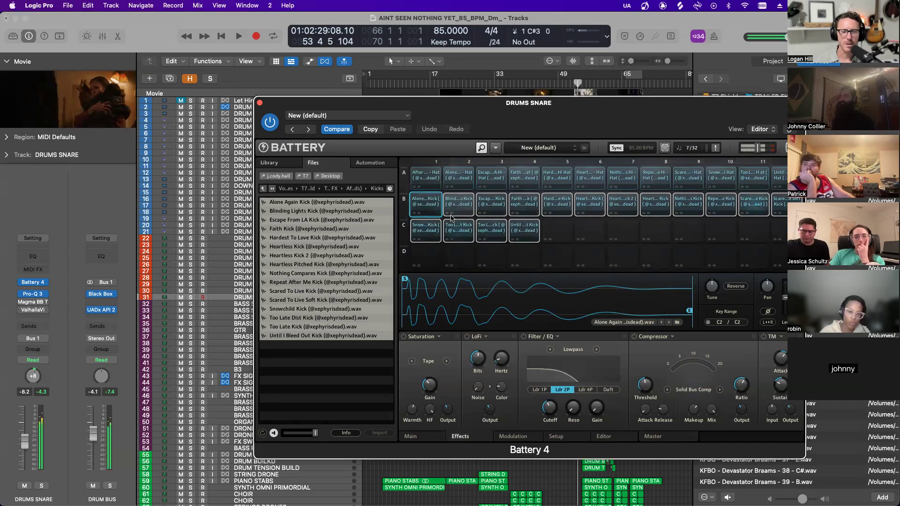
# - View the main sound settings of the Until I Bleed Out kick cell and close Battery
pyautogui.click(263, 189)
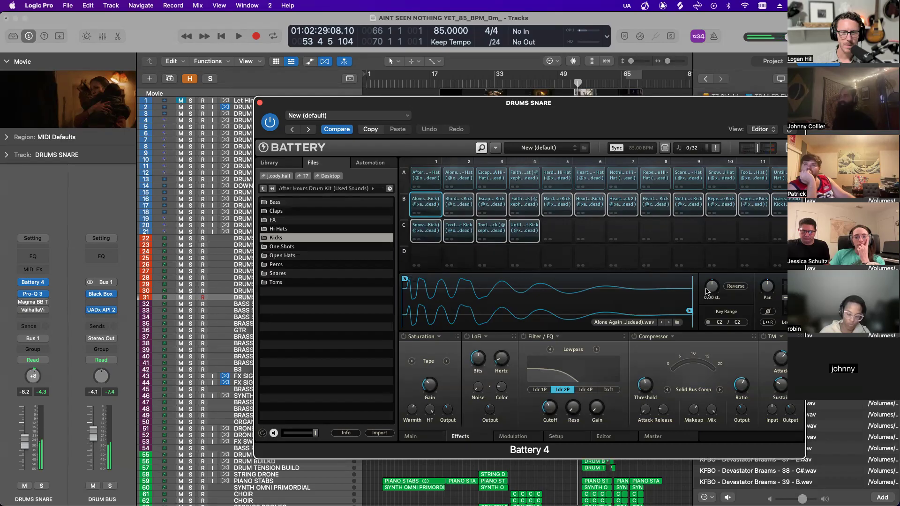
pyautogui.click(529, 232)
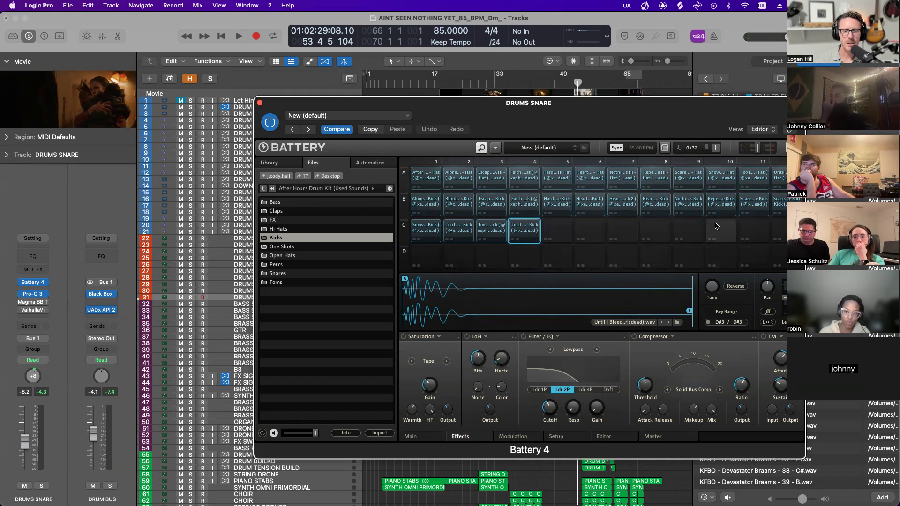
pyautogui.click(410, 436)
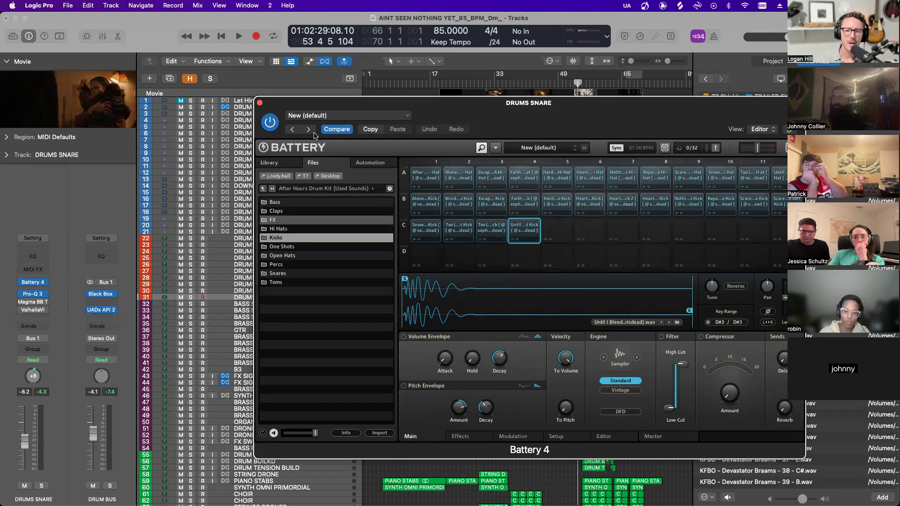
pyautogui.click(259, 103)
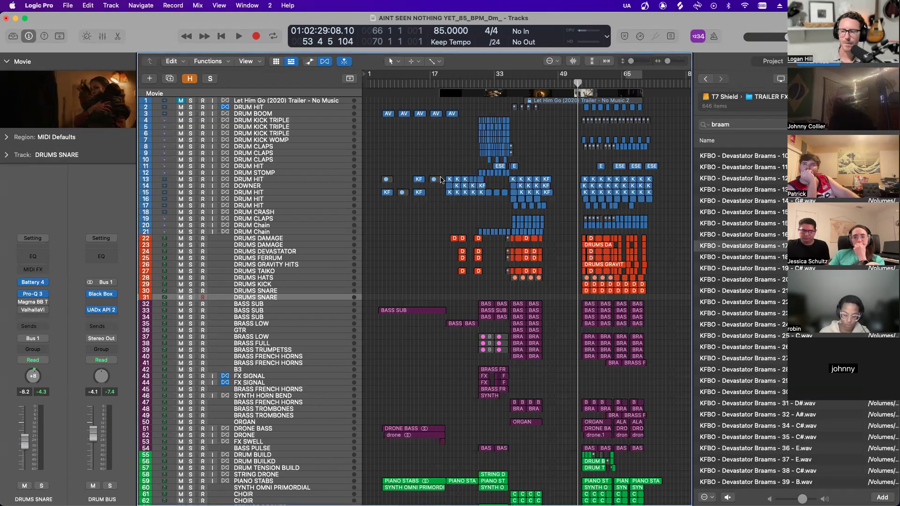
# - Replace Battery 4 on the duplicated DRUMS SNARE track with the stereo Drum Kit Designer, then close its window
pyautogui.scroll(-1, 345, 199)
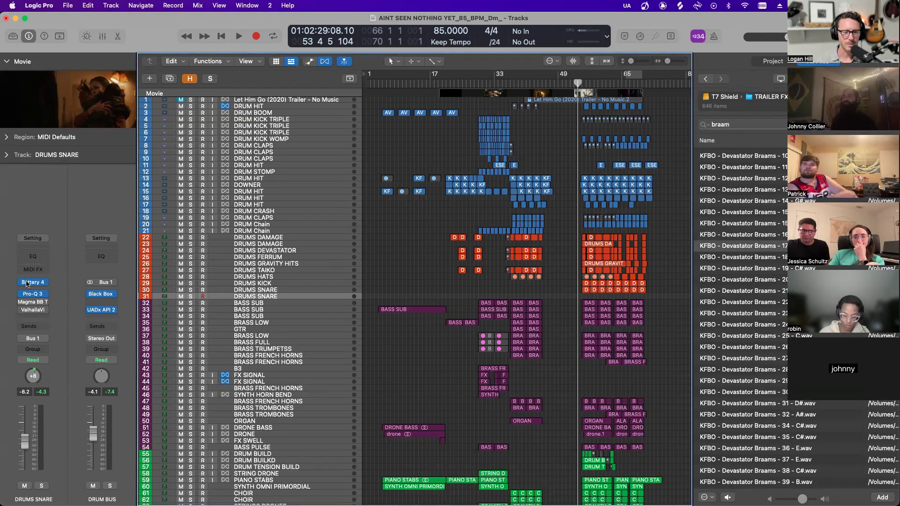
pyautogui.click(43, 282)
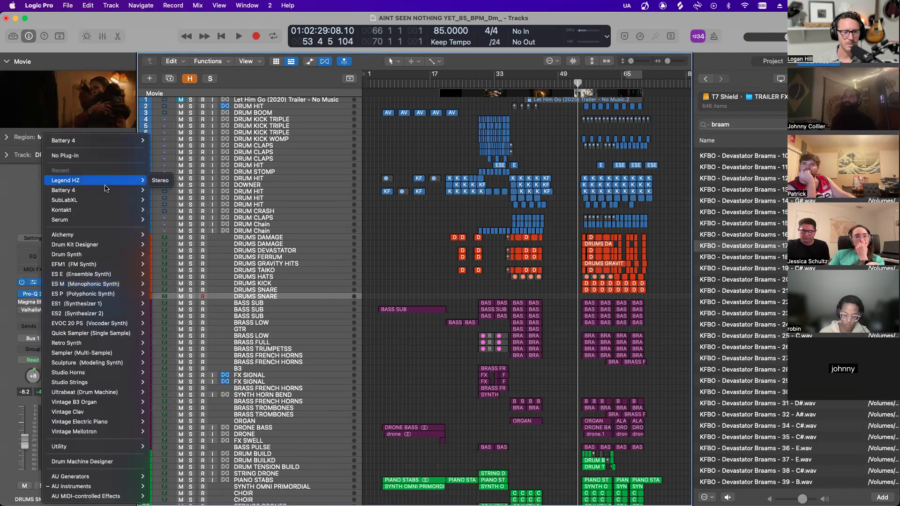
pyautogui.moveTo(115, 247)
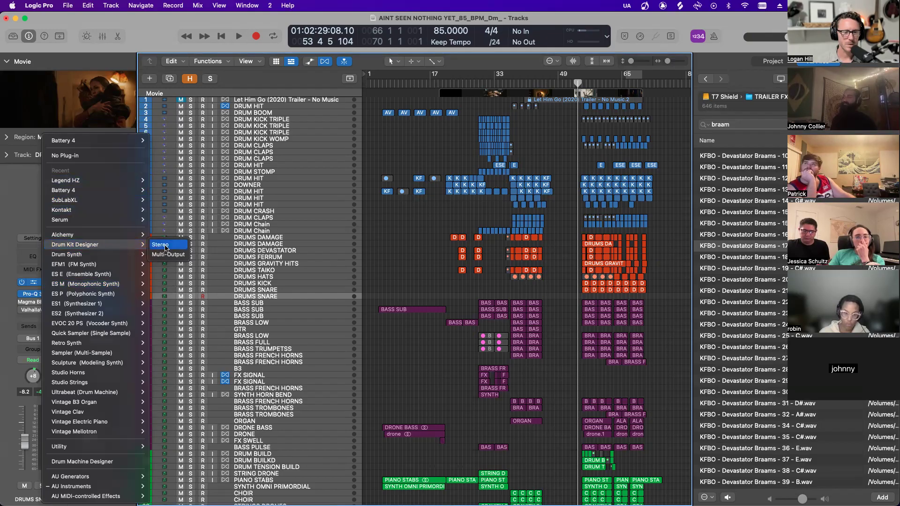
pyautogui.click(161, 245)
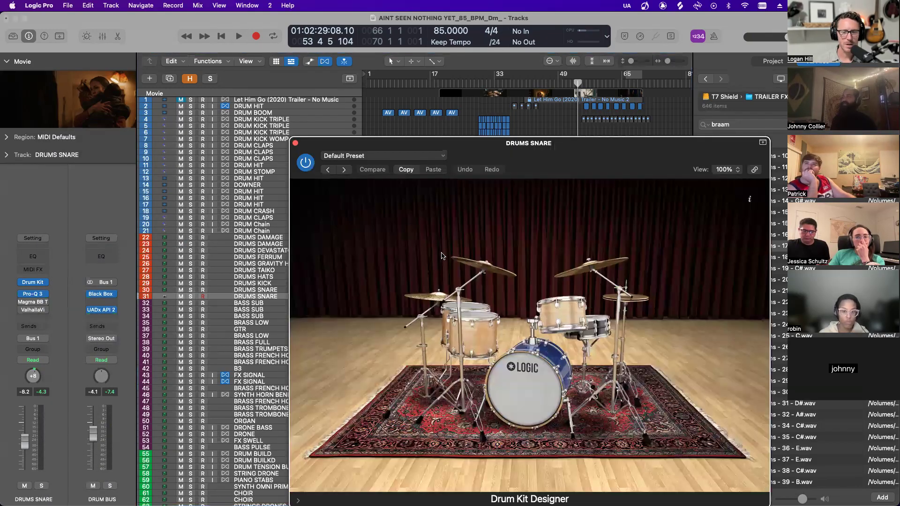
pyautogui.moveTo(524, 148); pyautogui.dragTo(491, 123)
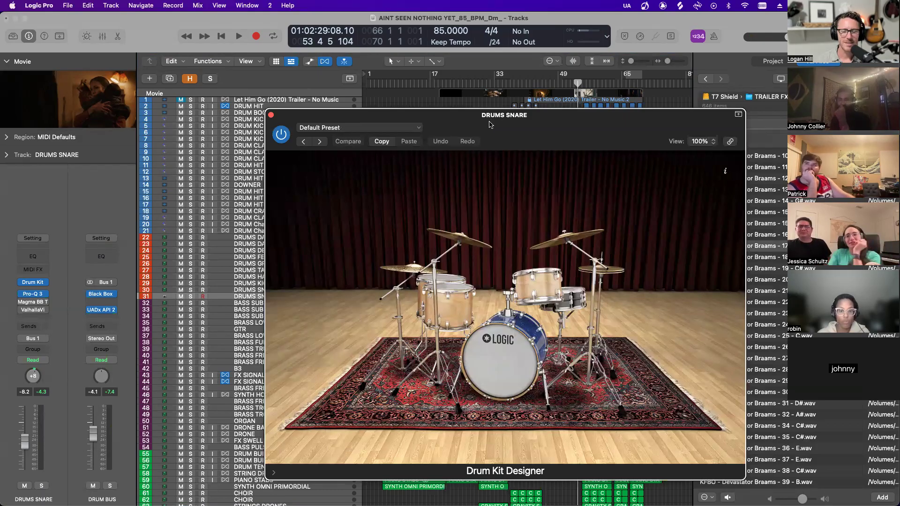
pyautogui.moveTo(503, 120); pyautogui.dragTo(505, 114)
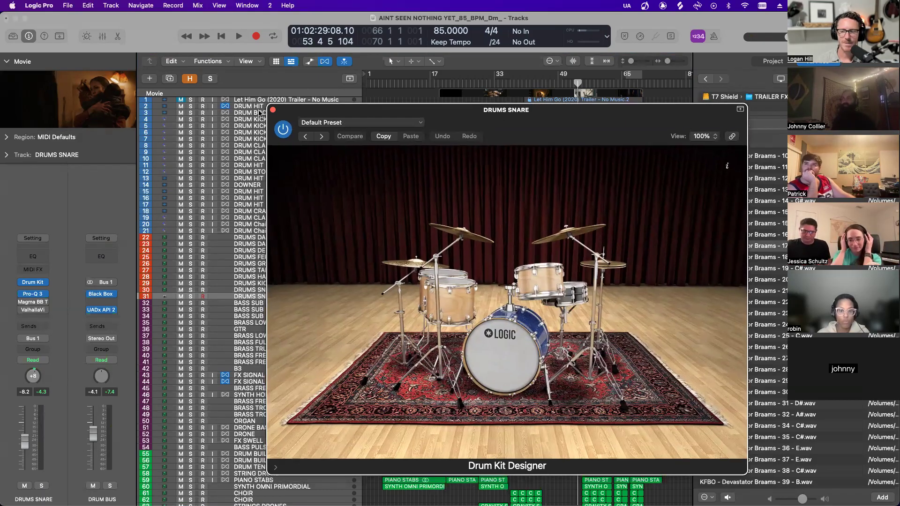
pyautogui.press('super+w')
# - Turn on a cycle range spanning the whole arrangement, from bar 1 to bar 74
pyautogui.press('super+Right')
pyautogui.press('super+Right')
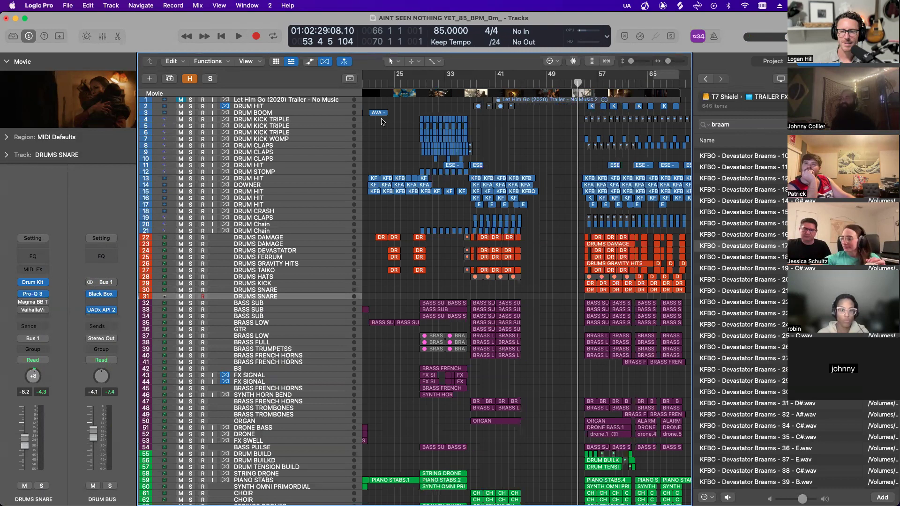
pyautogui.scroll(-3, 380, 122)
pyautogui.scroll(-4, 382, 123)
pyautogui.hscroll(-2, 382, 123)
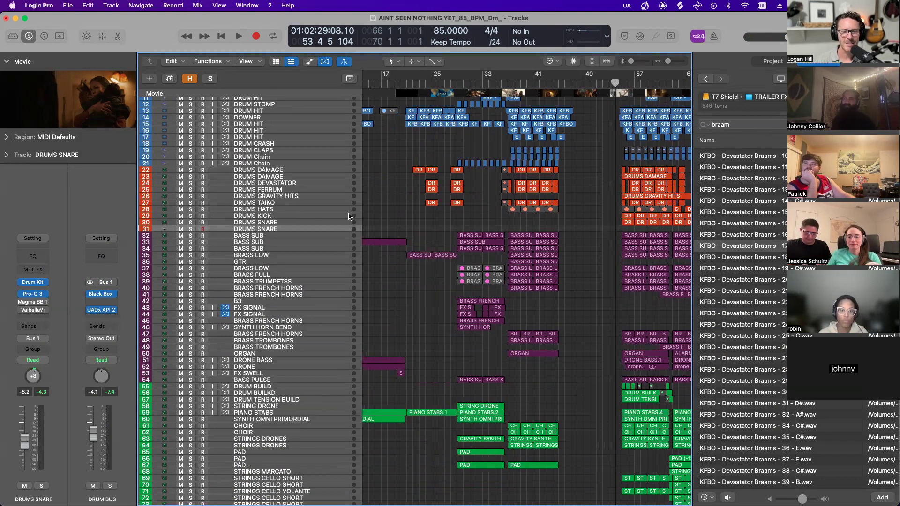
pyautogui.press('super+Left')
pyautogui.press('super+Left')
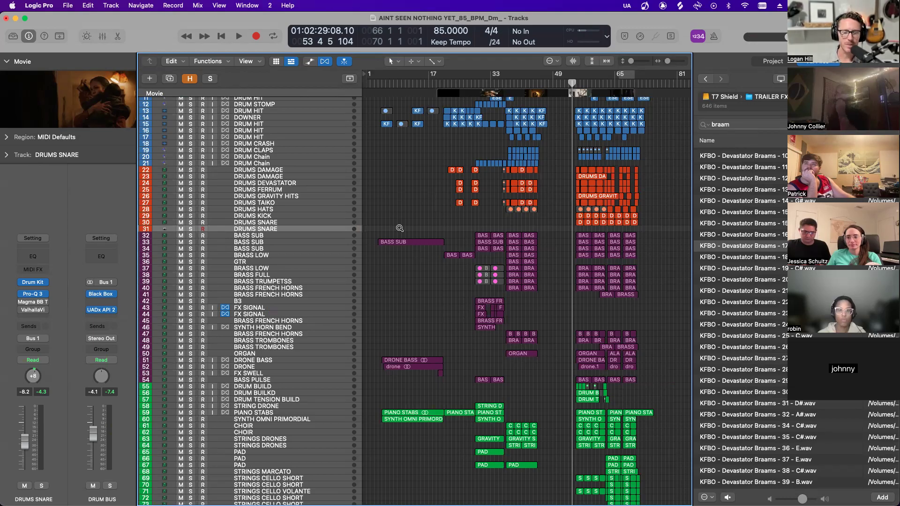
pyautogui.click(45, 283)
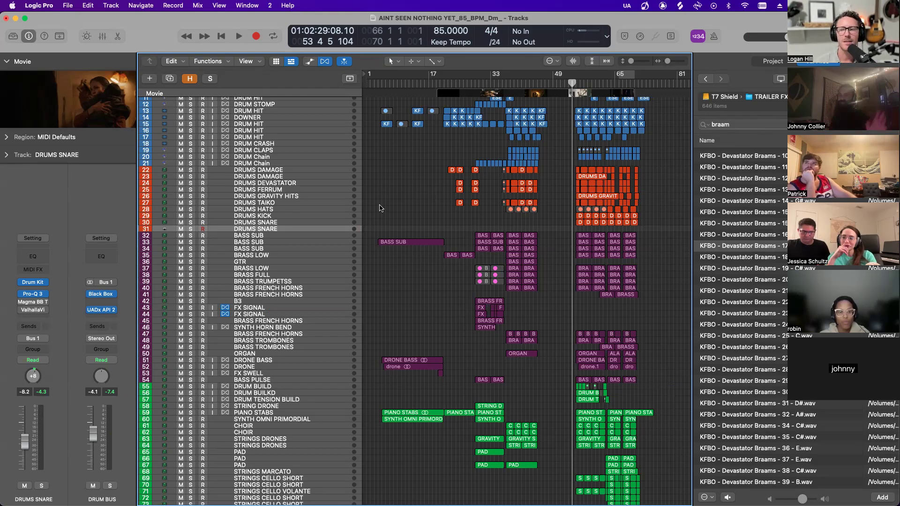
pyautogui.moveTo(650, 75); pyautogui.dragTo(178, 78)
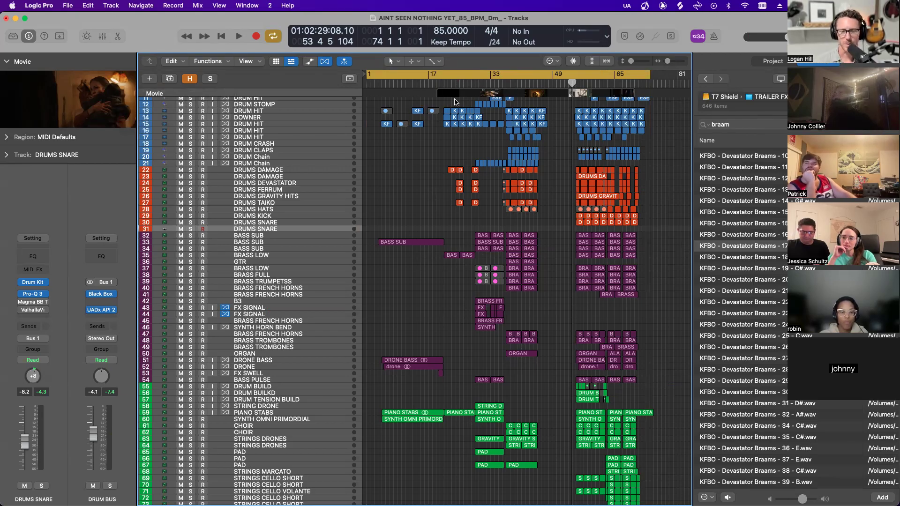
# - Extend the end of the cycle range to bar 81
pyautogui.moveTo(651, 71); pyautogui.dragTo(675, 88)
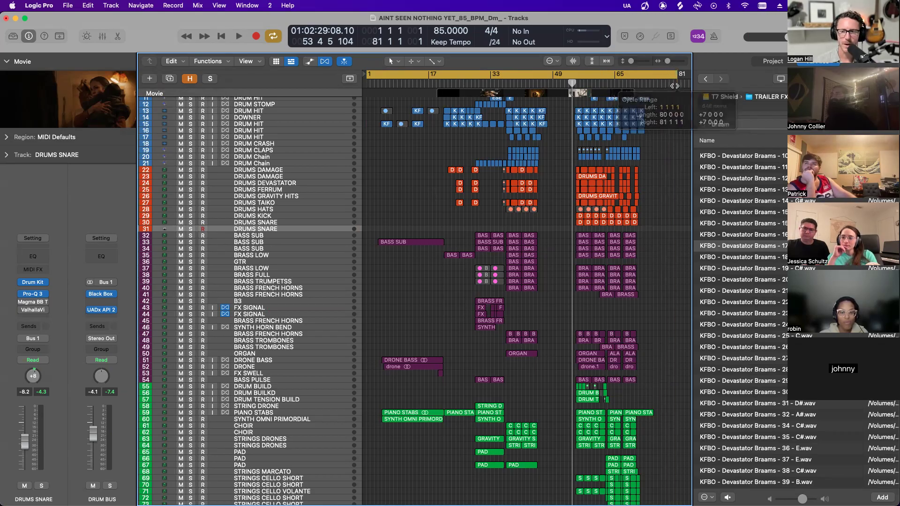
pyautogui.hscroll(1, 674, 96)
pyautogui.hscroll(-1, 666, 77)
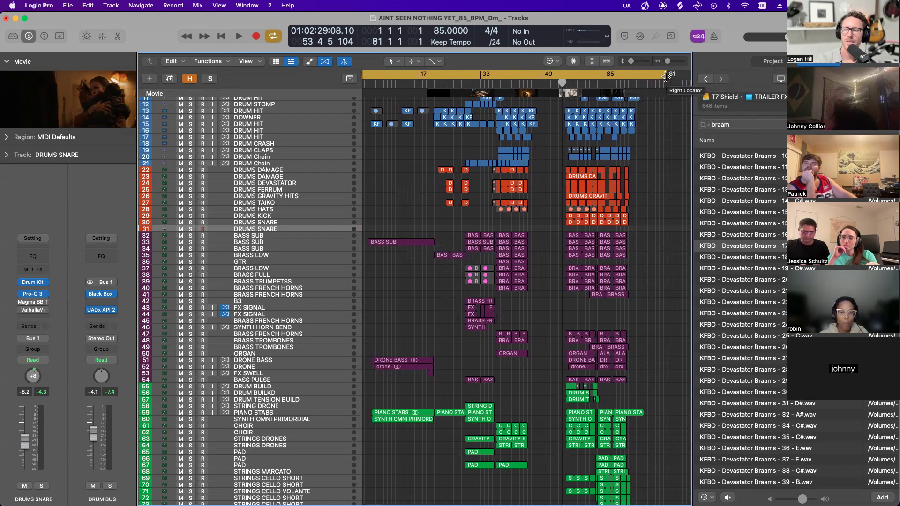
# - Replace Drum Kit Designer on the duplicated DRUMS SNARE track with the stereo Ultrabeat drum machine, and close its window
pyautogui.click(46, 284)
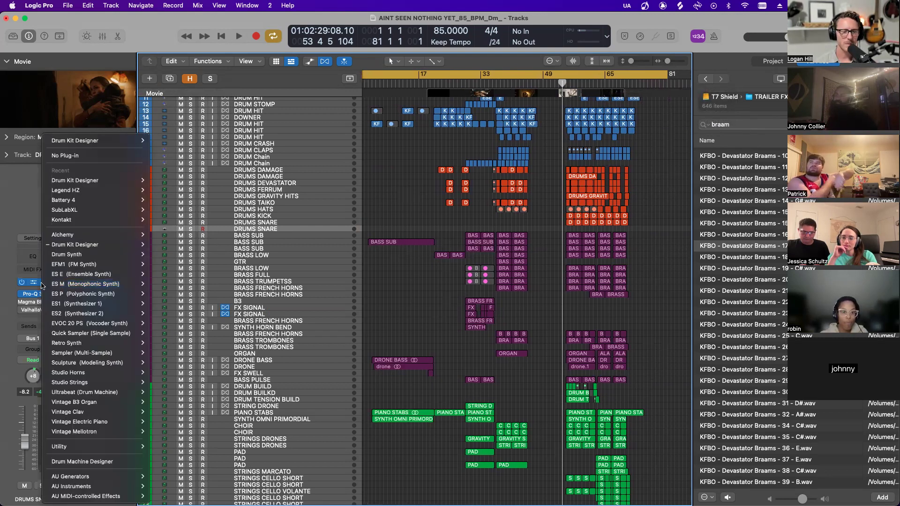
pyautogui.moveTo(115, 254)
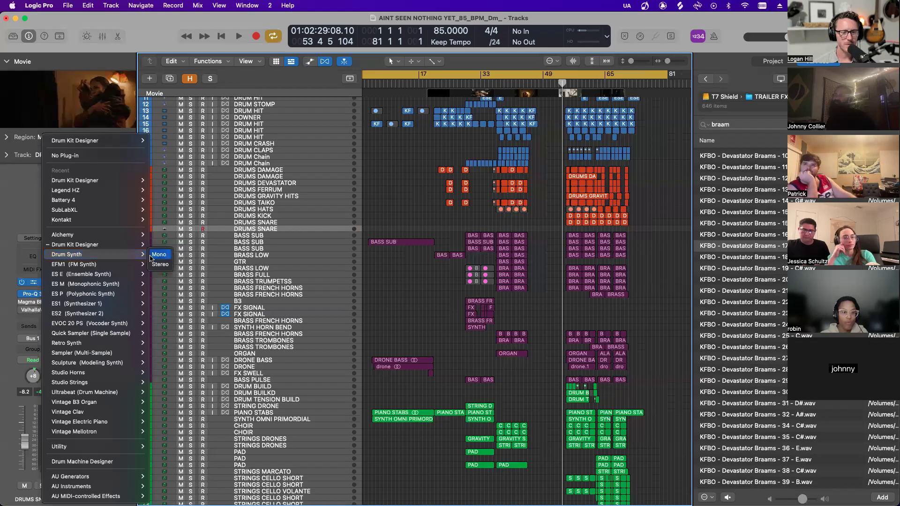
pyautogui.moveTo(136, 341)
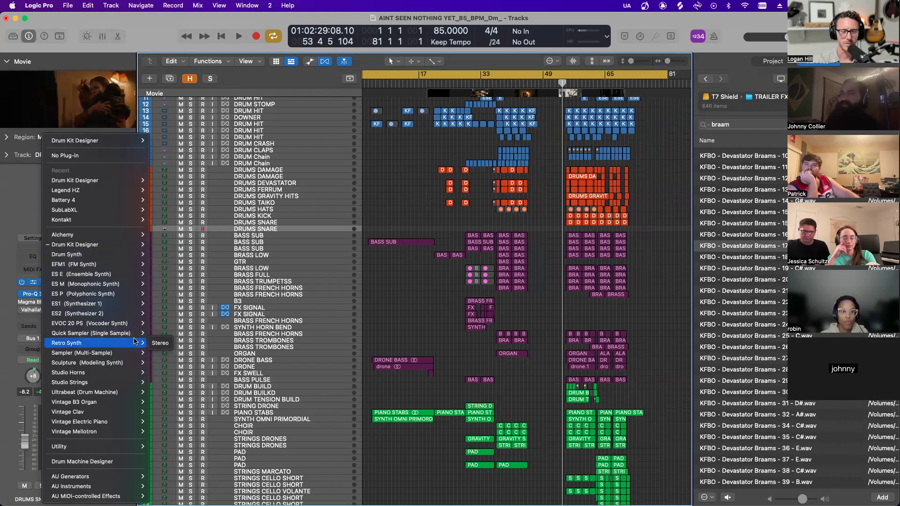
pyautogui.moveTo(125, 399)
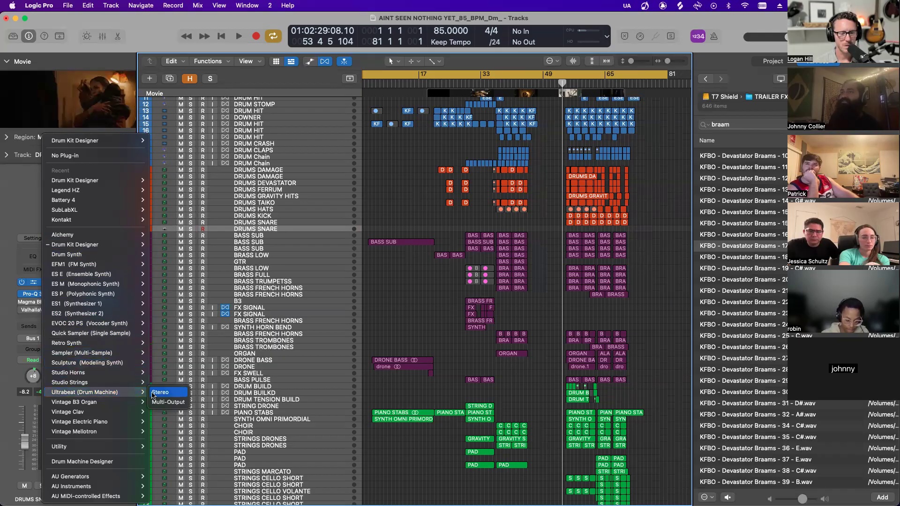
pyautogui.click(158, 393)
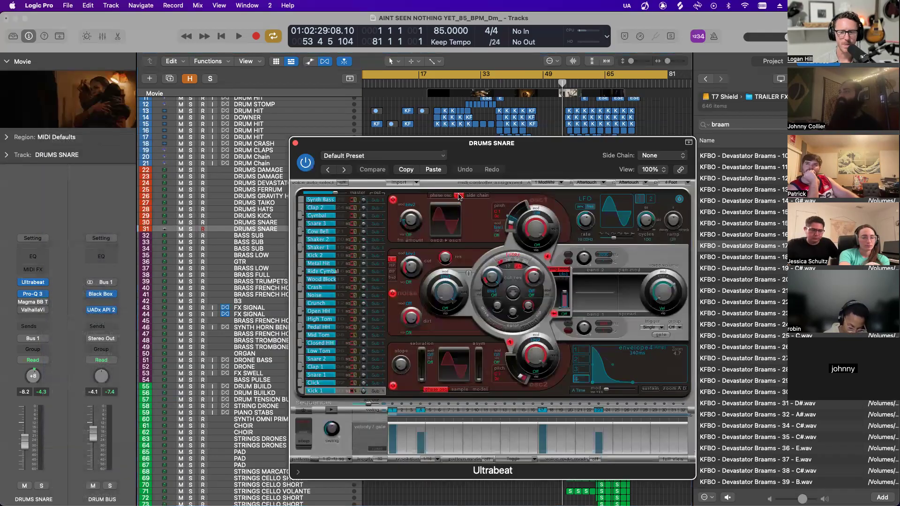
pyautogui.click(295, 143)
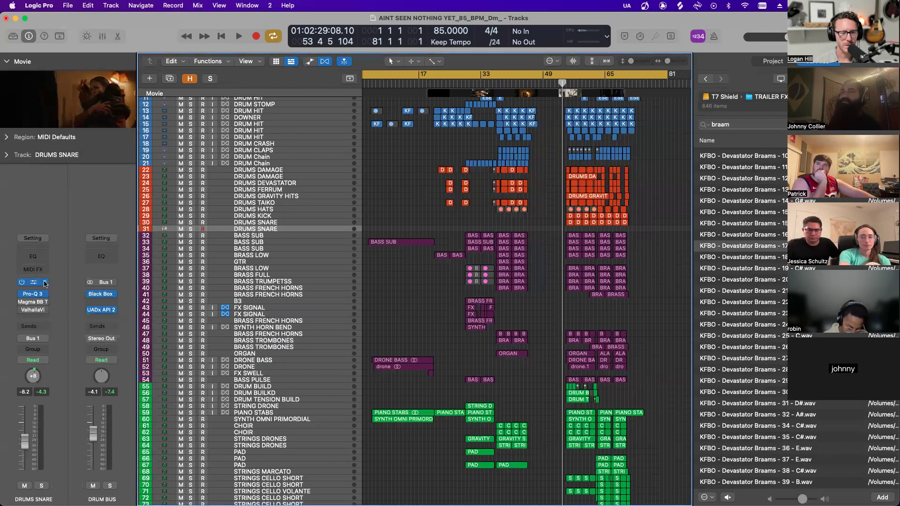
# - Replace Ultrabeat on the duplicated DRUMS SNARE track with Alchemy, and close its window
pyautogui.click(45, 282)
pyautogui.moveTo(126, 219)
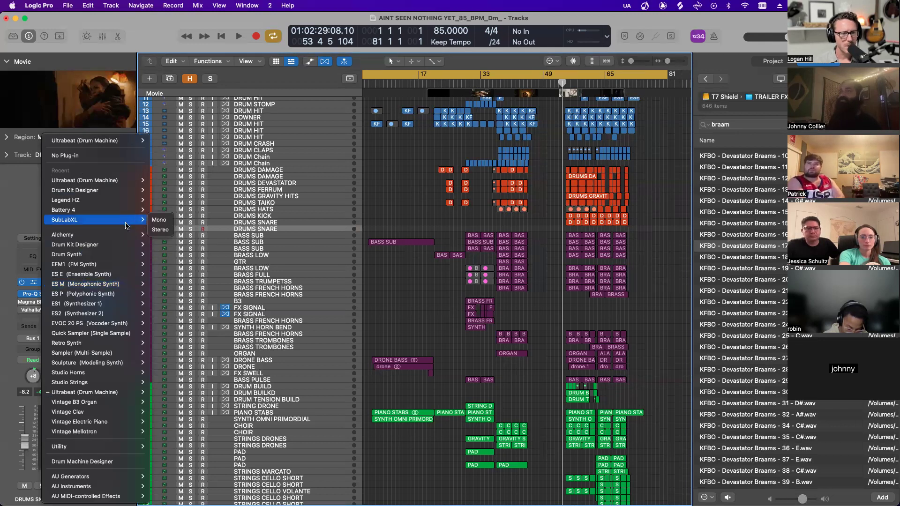
pyautogui.click(124, 234)
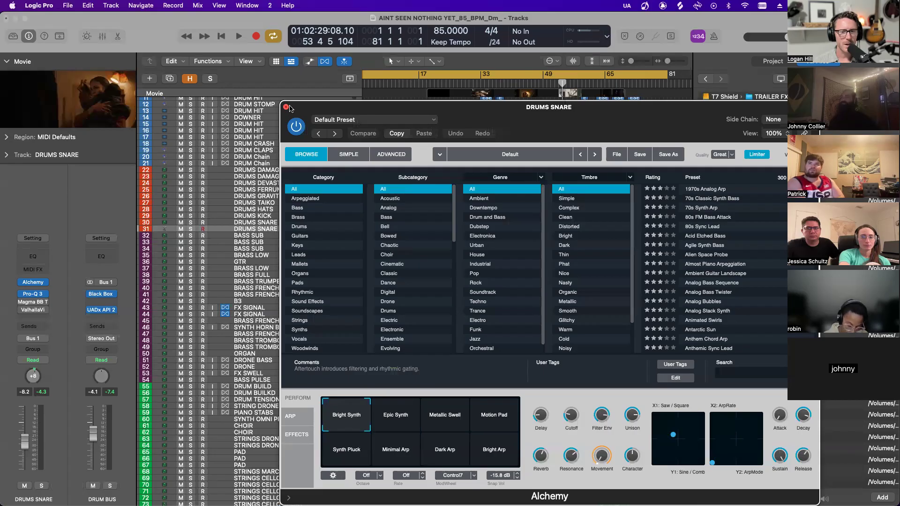
pyautogui.click(286, 107)
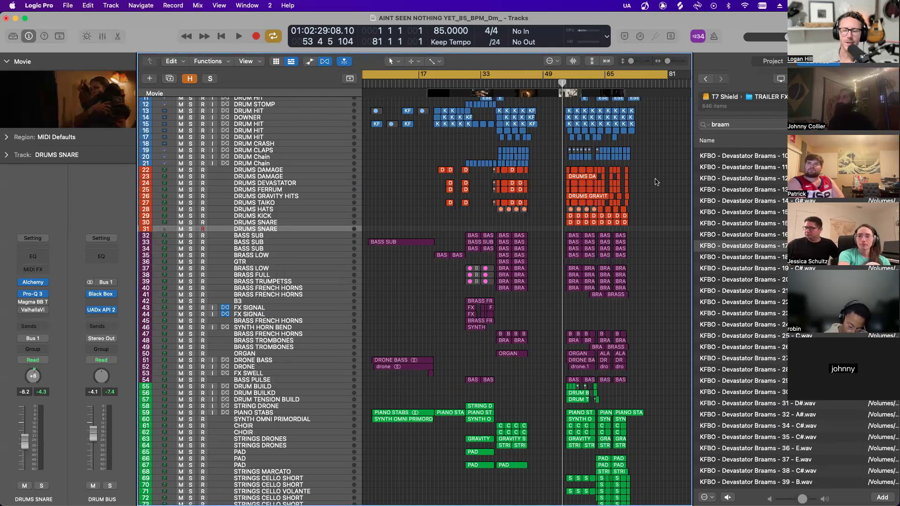
# - Examine the drum tracks' regions in the final section, from about bar 53 to bar 73, at close range
pyautogui.scroll(5, 541, 171)
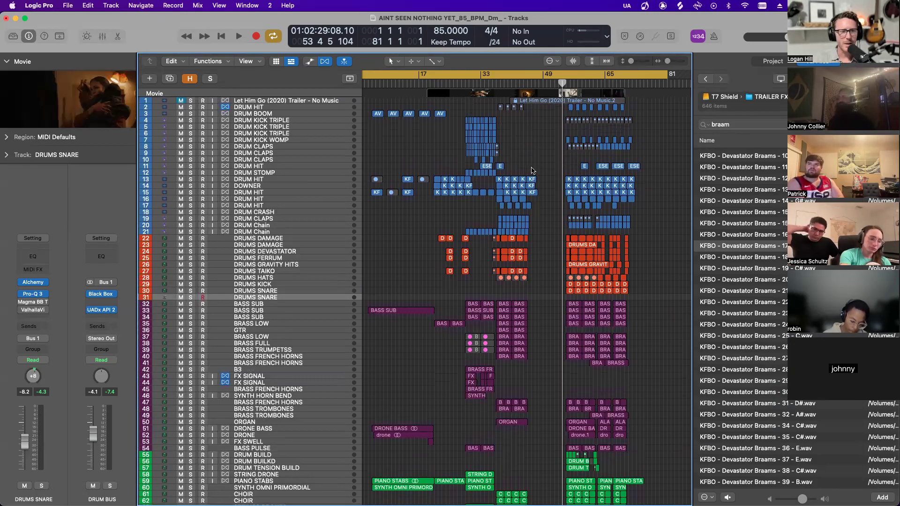
pyautogui.press('super+Right')
pyautogui.press('super+Right')
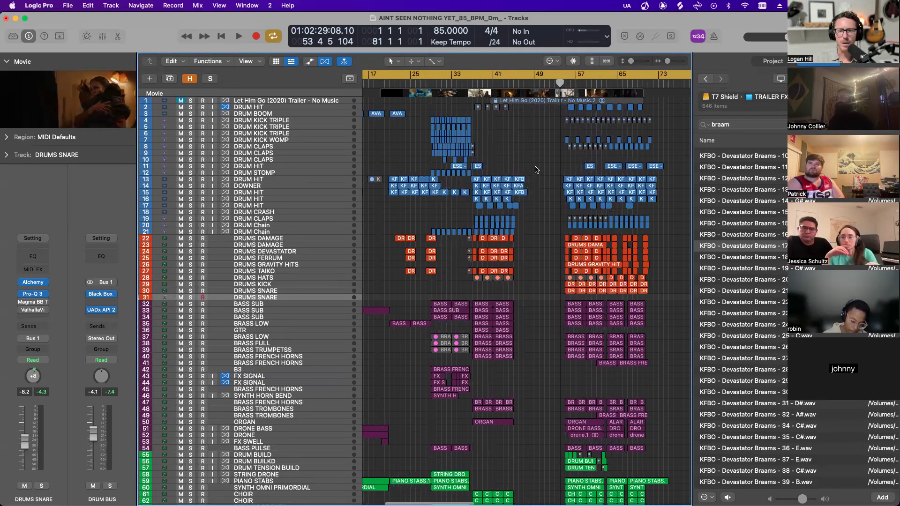
pyautogui.press('super+Right')
pyautogui.hscroll(2, 537, 169)
pyautogui.scroll(1, 537, 170)
pyautogui.press('super+Right')
pyautogui.hscroll(3, 537, 169)
pyautogui.press('super+Down')
pyautogui.press('super+Down')
pyautogui.press('super+Down')
pyautogui.press('super+Right')
pyautogui.press('super+Right')
pyautogui.press('super+Down')
pyautogui.press('super+Down')
pyautogui.press('super+Down')
pyautogui.press('super+Down')
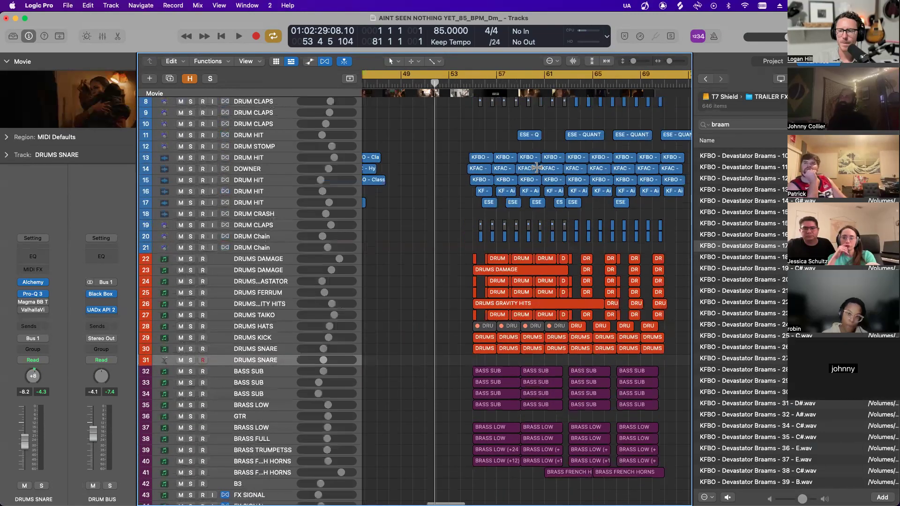
pyautogui.press('super+Right')
pyautogui.hscroll(1, 537, 170)
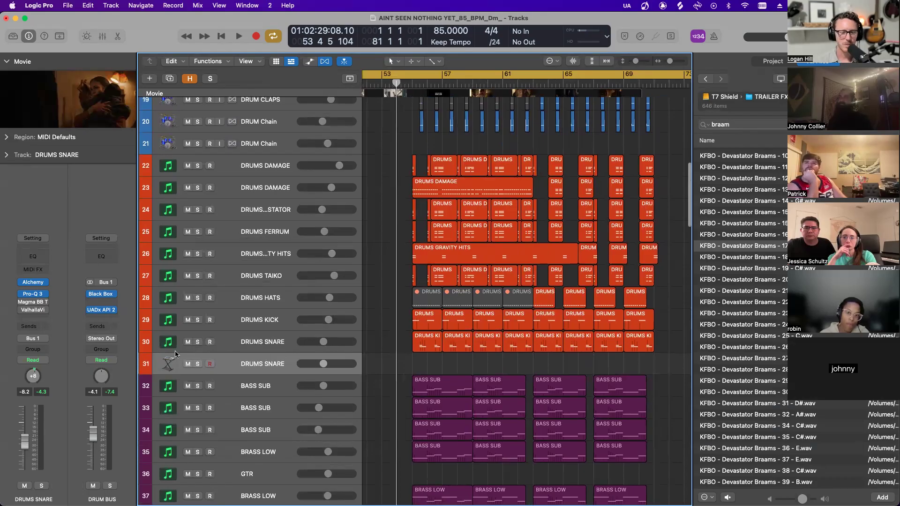
# - Review the final section's layers across all tracks, from the drum hits through bass, brass, strings and vocals, back to the BRAAM tracks
pyautogui.scroll(15, 436, 338)
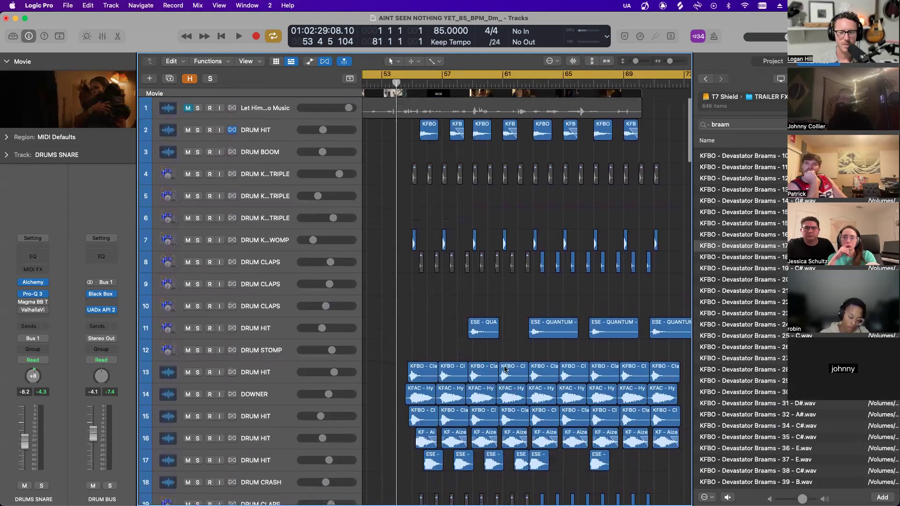
pyautogui.hscroll(2, 476, 305)
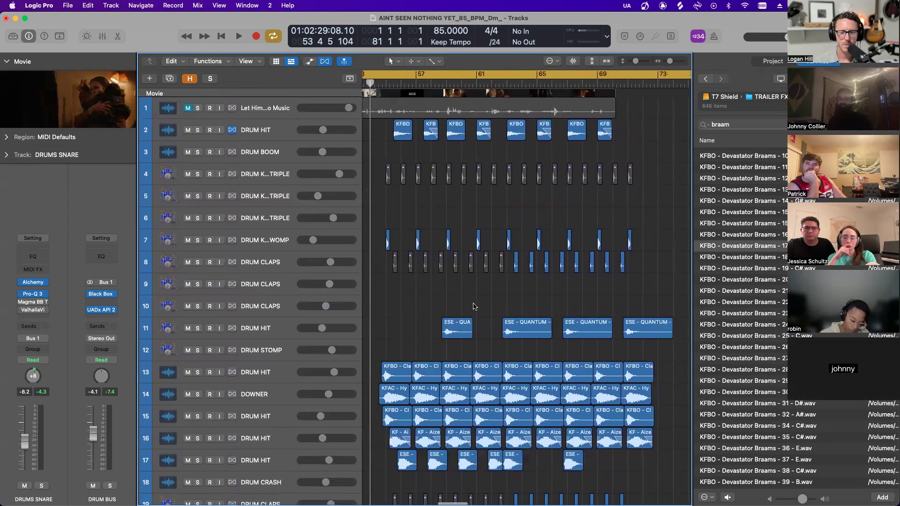
pyautogui.scroll(-2, 473, 305)
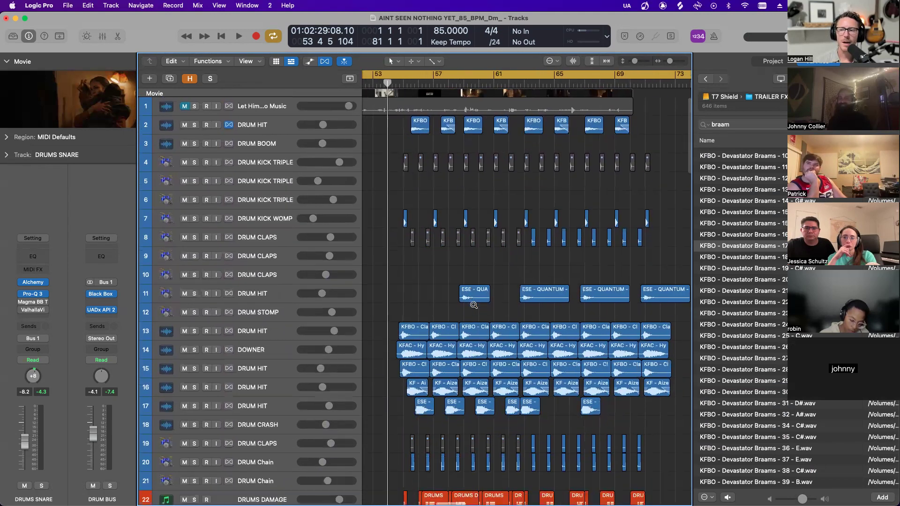
pyautogui.scroll(-2, 473, 306)
pyautogui.scroll(-10, 472, 306)
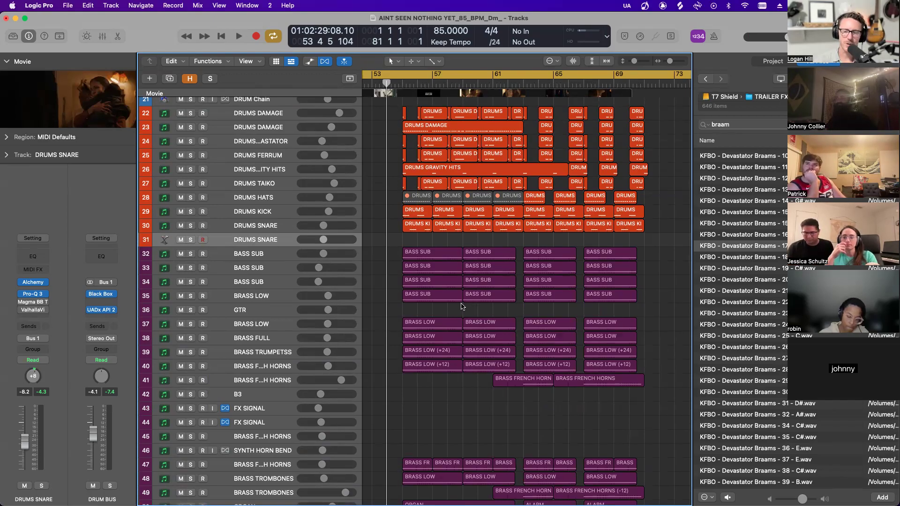
pyautogui.scroll(-10, 462, 305)
pyautogui.scroll(-20, 461, 306)
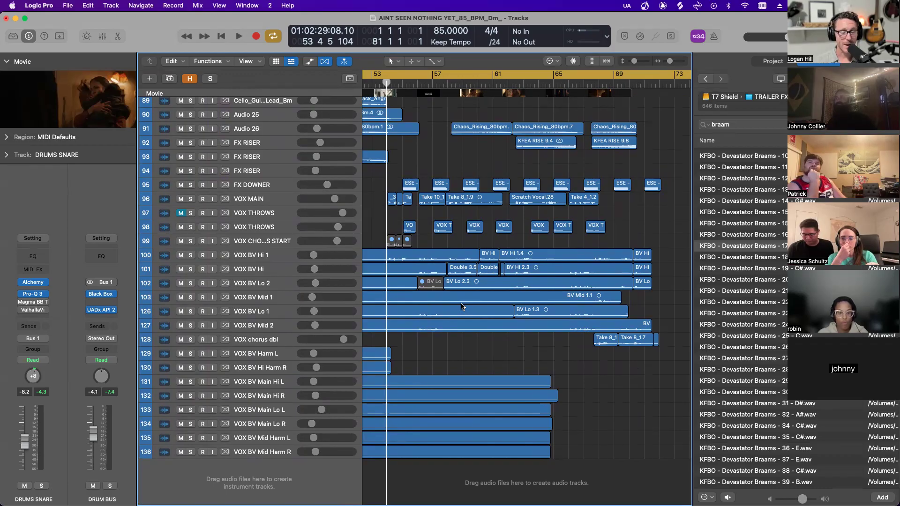
pyautogui.scroll(10, 461, 306)
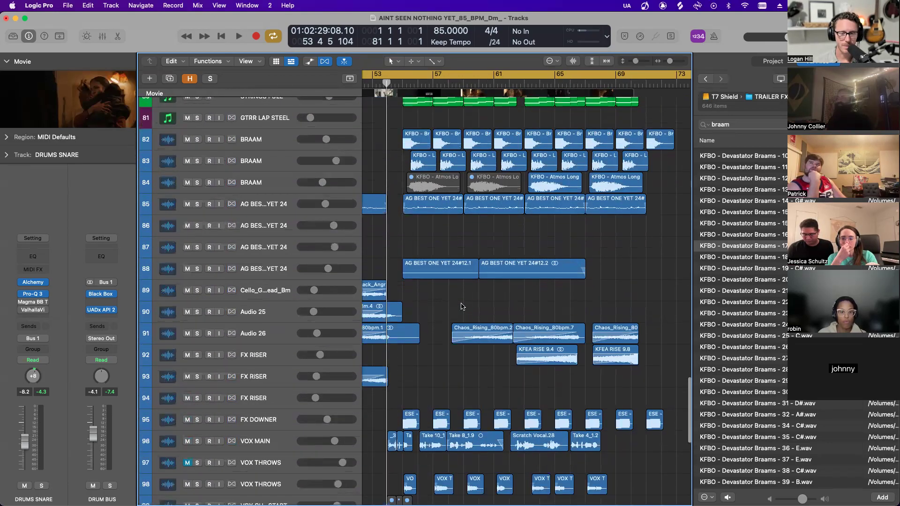
pyautogui.hscroll(5, 461, 307)
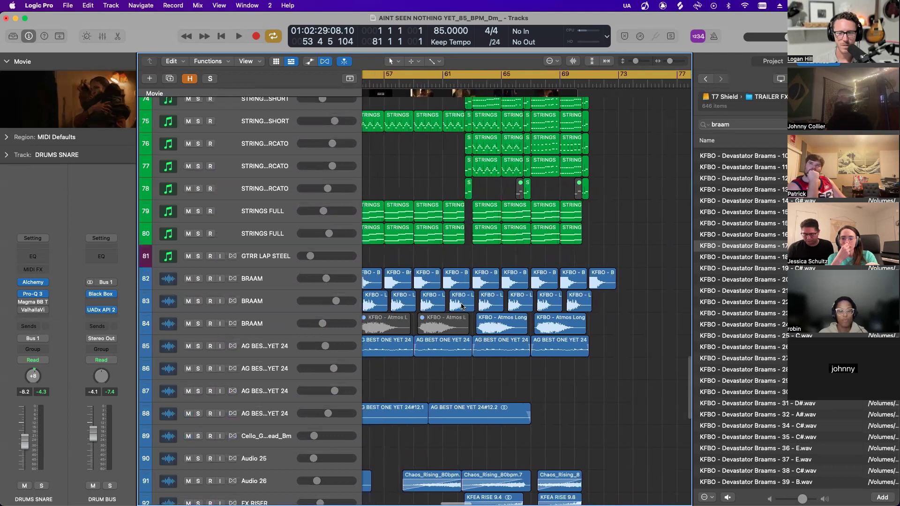
# - Search the TRAILER FX sample folder for SIGNALS and preview the KFBO - Res Signals - 03 - A sample
pyautogui.click(886, 125)
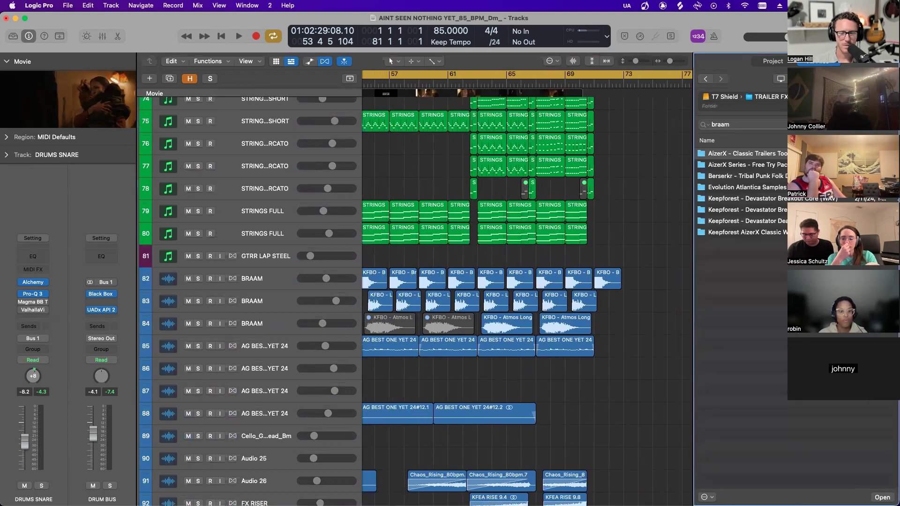
pyautogui.click(737, 123)
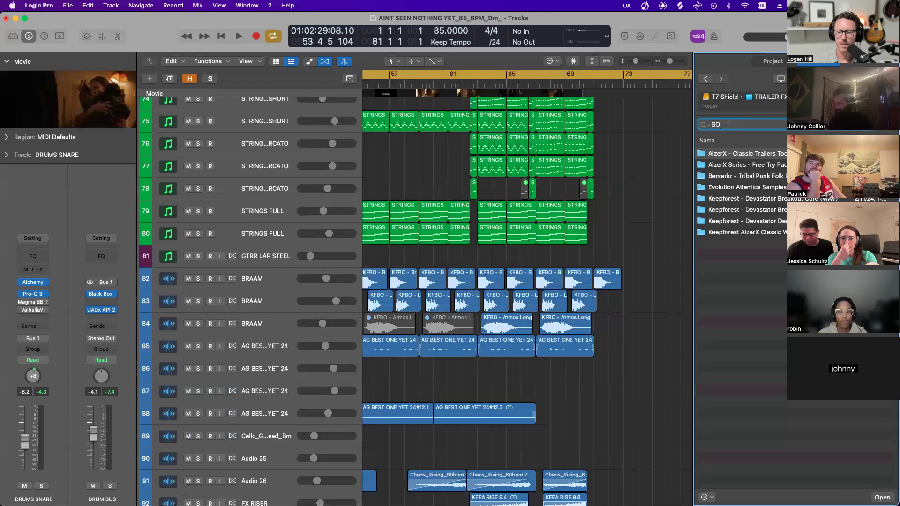
pyautogui.write('SIGNALS')
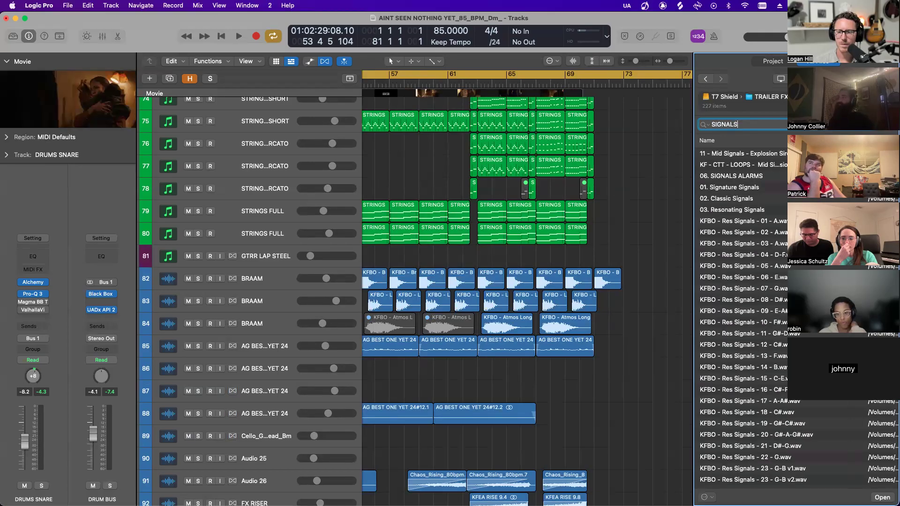
pyautogui.click(745, 243)
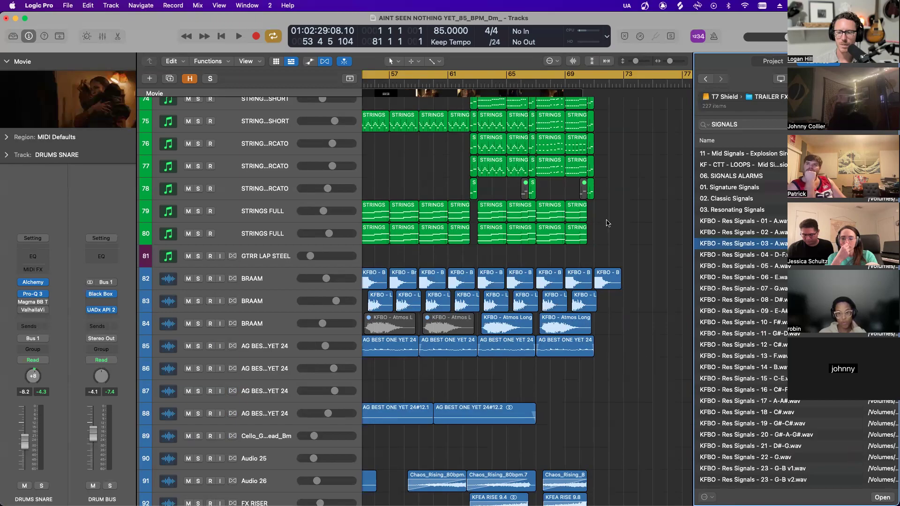
# - Place the KFBO - Res Signals - 03 - A sample at bar 75 on the BRAAM track 82
pyautogui.scroll(-1, 608, 221)
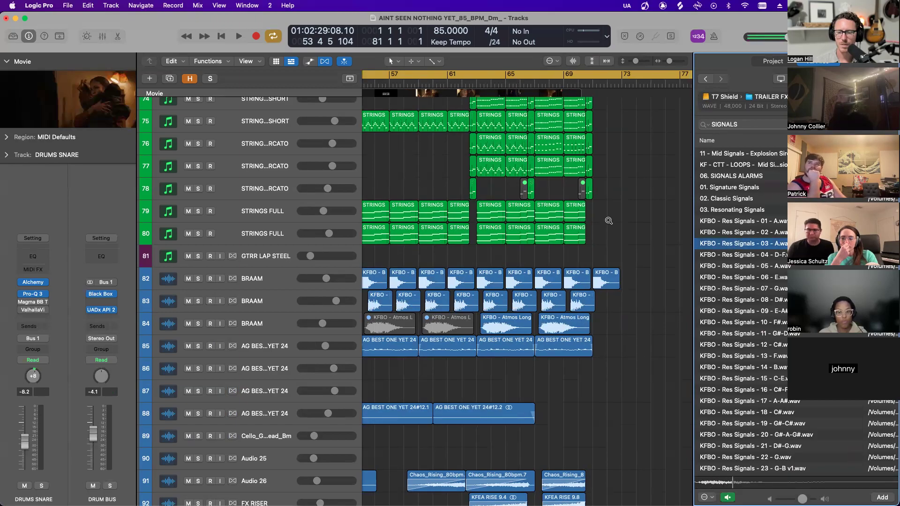
pyautogui.scroll(-3, 609, 221)
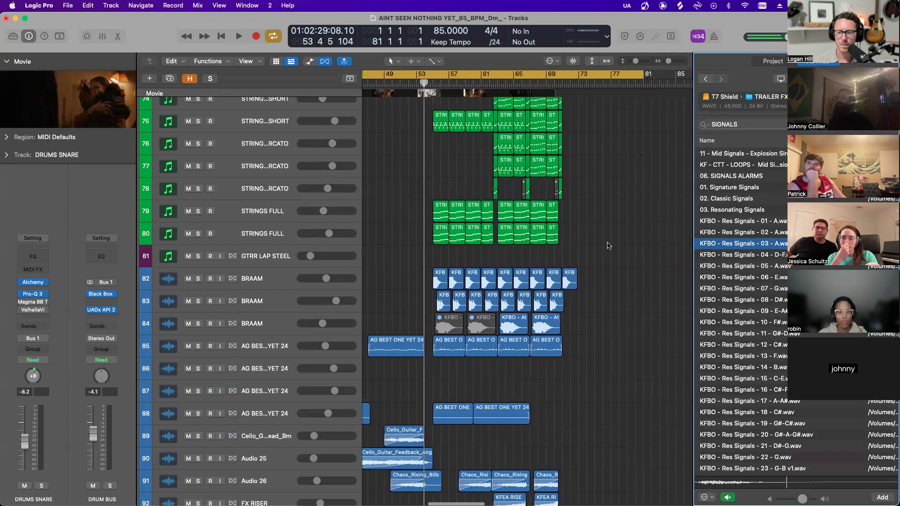
pyautogui.hscroll(3, 609, 246)
pyautogui.moveTo(725, 245); pyautogui.dragTo(525, 280)
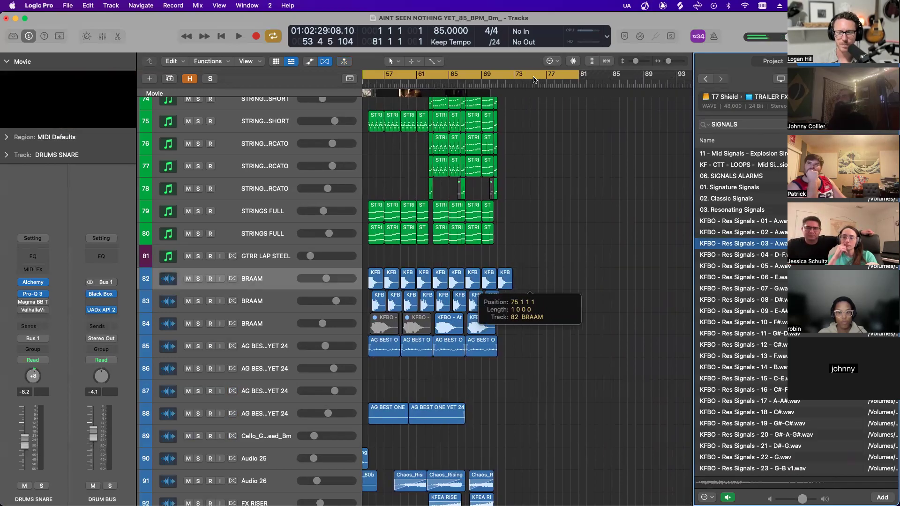
# - Play the placed signal sample in a cycle range from bar 75 to bar 83, and delete its region
pyautogui.moveTo(533, 79); pyautogui.dragTo(595, 81)
pyautogui.press('space')
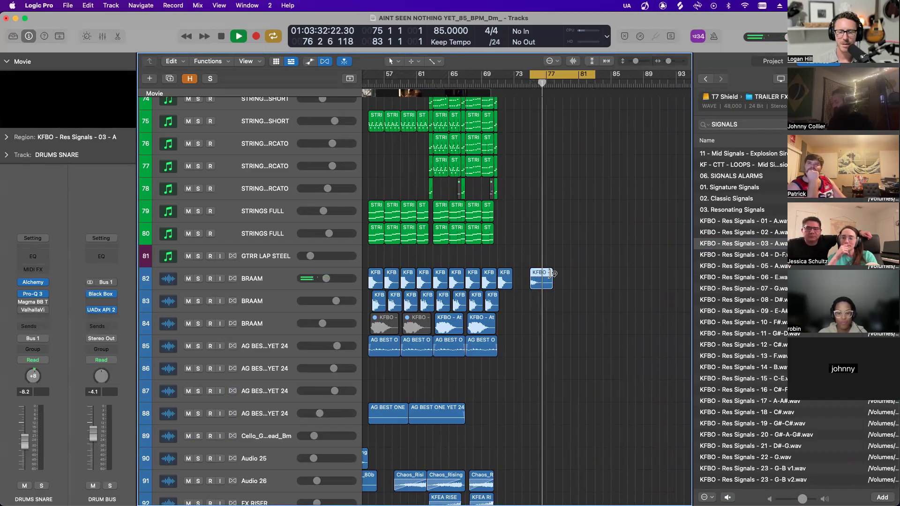
pyautogui.click(533, 278)
pyautogui.press('BackSpace')
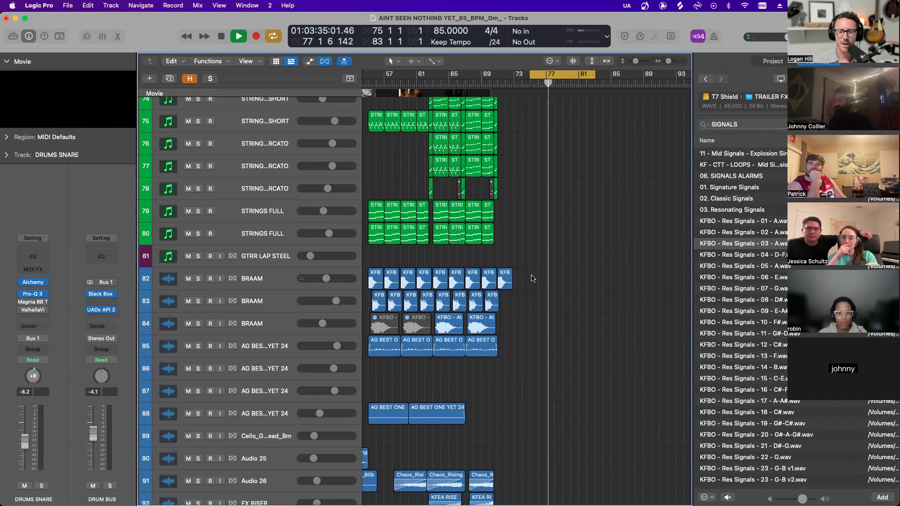
# - Extend the start of the cycle range back to bar 1 so it covers the whole arrangement
pyautogui.hscroll(-10, 532, 249)
pyautogui.hscroll(-3, 532, 219)
pyautogui.scroll(-6, 531, 219)
pyautogui.hscroll(-5, 531, 219)
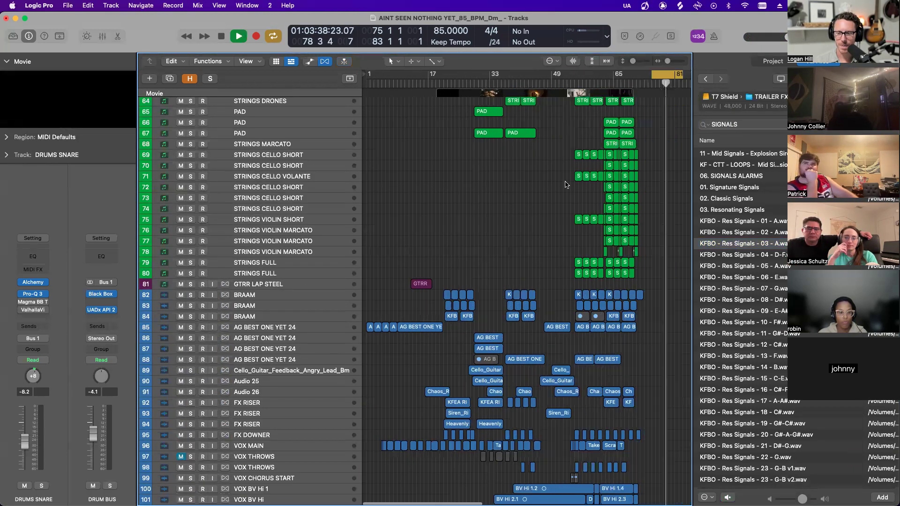
pyautogui.moveTo(652, 74); pyautogui.dragTo(366, 140)
pyautogui.hscroll(4, 472, 148)
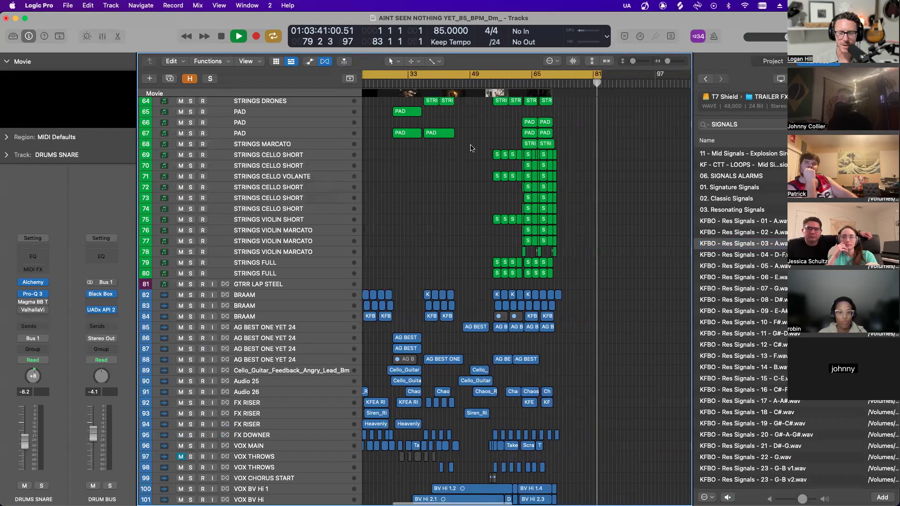
# - Look through the remaining SIGNALS samples down to the Signature, Specific and Hybrid Pulse files, and stop the arrangement's playback
pyautogui.hscroll(1, 471, 148)
pyautogui.scroll(-5, 731, 236)
pyautogui.scroll(-10, 731, 235)
pyautogui.scroll(-10, 731, 236)
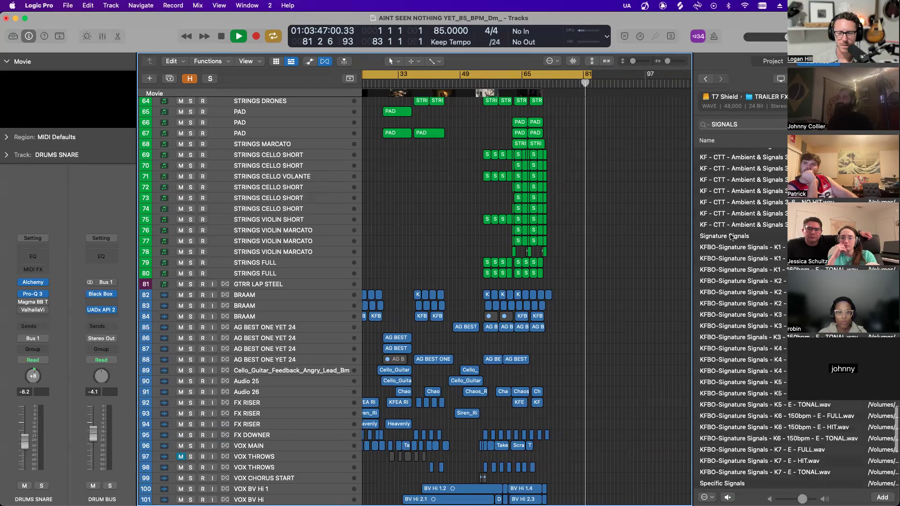
pyautogui.scroll(-10, 731, 235)
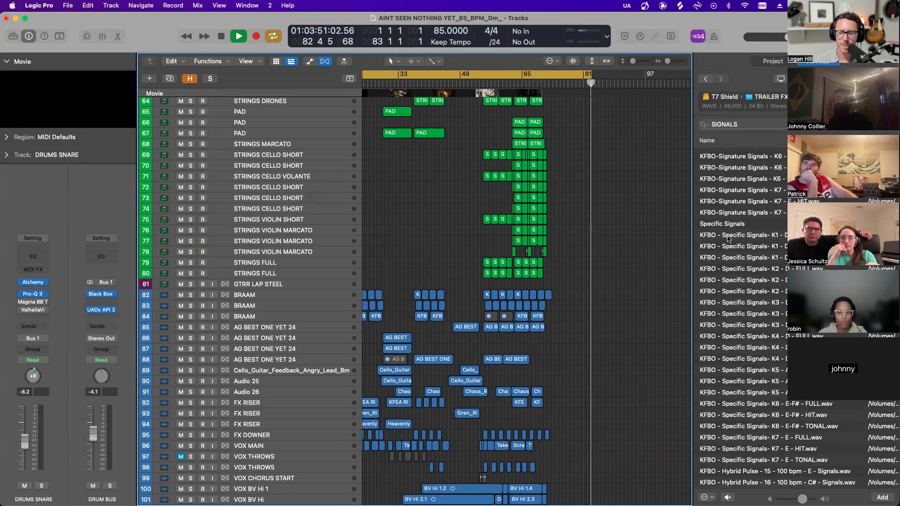
pyautogui.press('space')
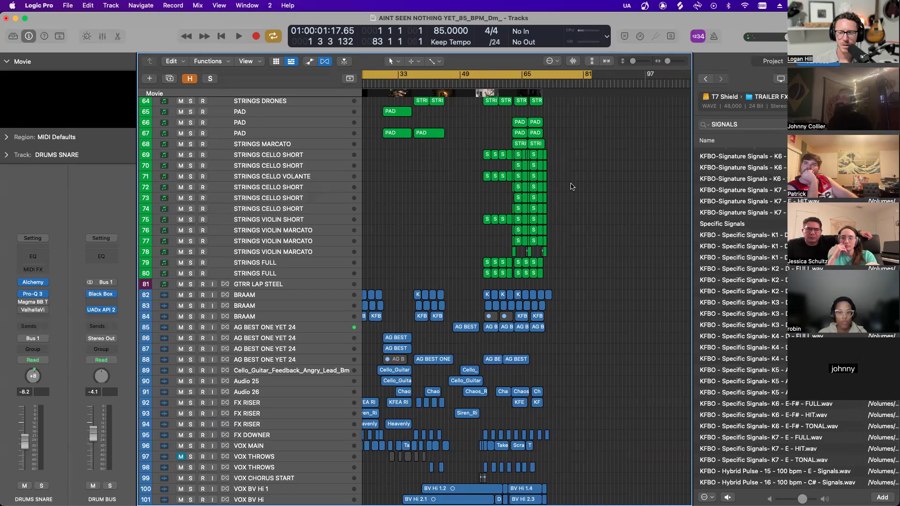
# - Examine the arrangement from bar 1 across the strings, BRAAM, guitar, riser and vocal tracks
pyautogui.hscroll(-10, 570, 187)
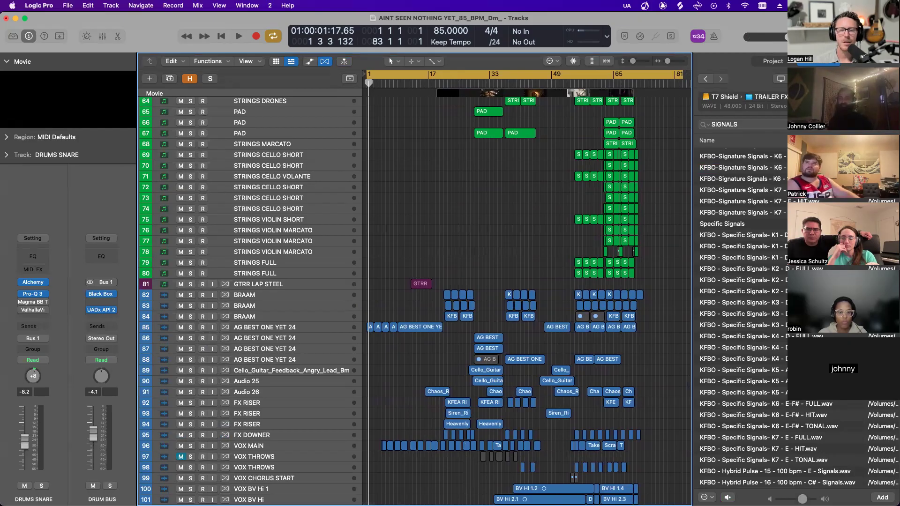
pyautogui.scroll(-15, 785, 183)
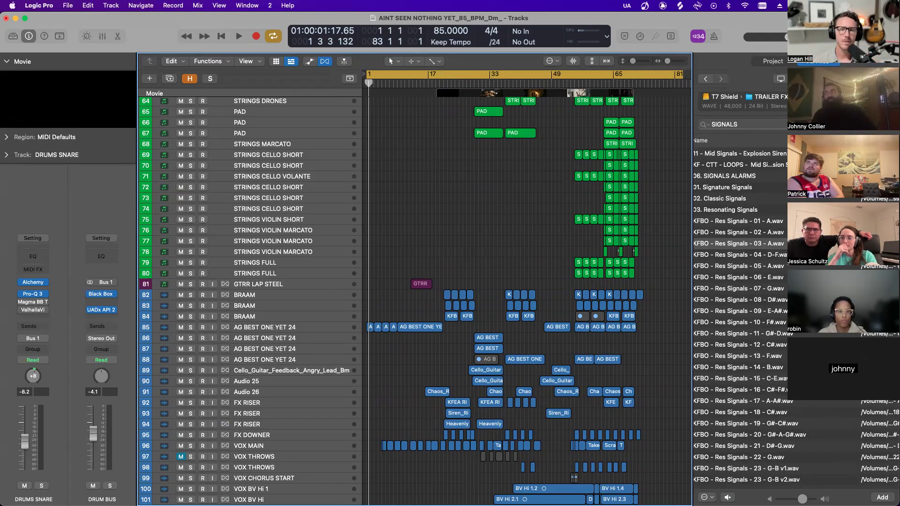
pyautogui.scroll(5, 523, 197)
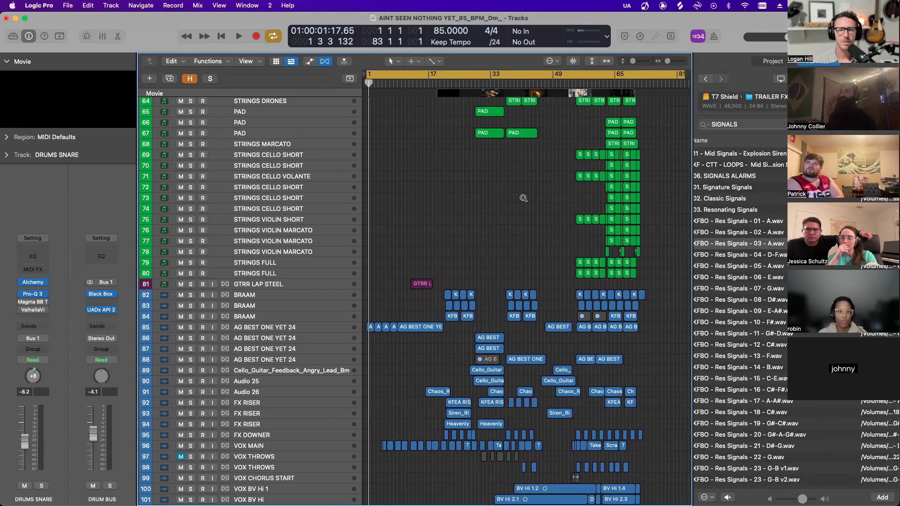
pyautogui.scroll(6, 524, 199)
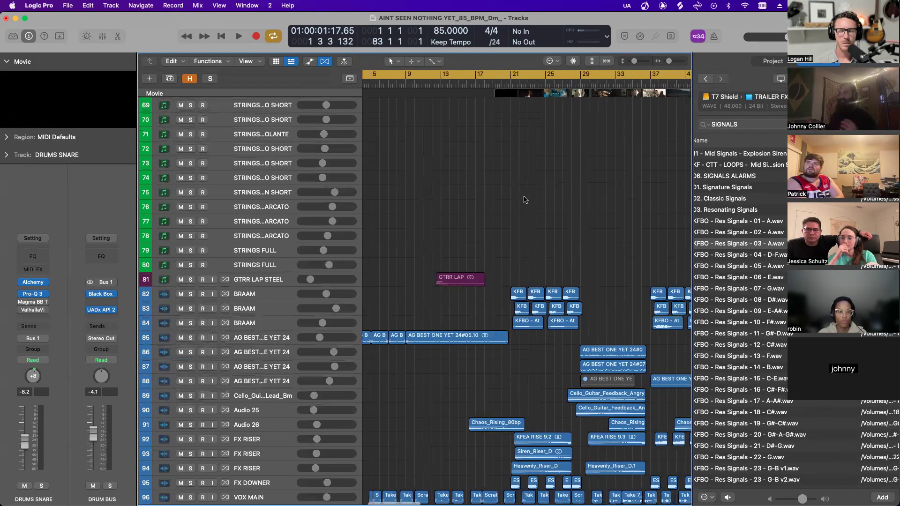
pyautogui.hscroll(3, 524, 198)
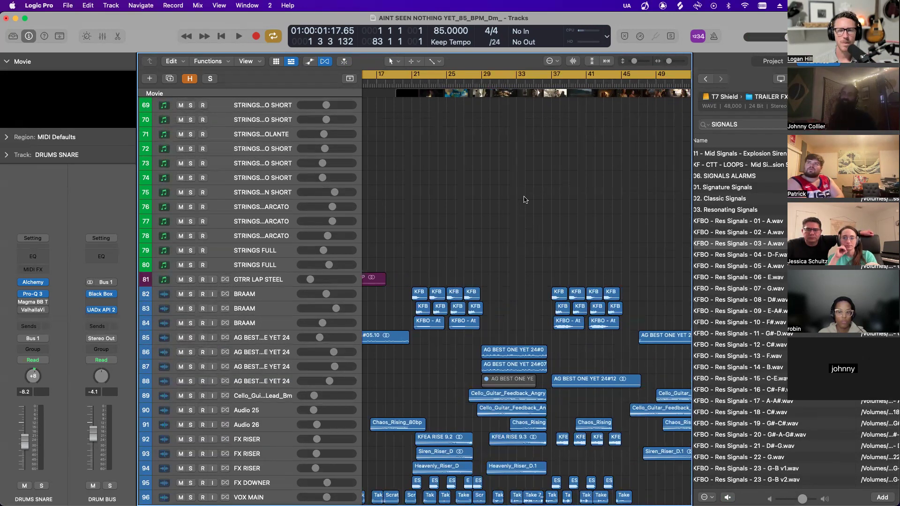
pyautogui.press('super+Left')
pyautogui.press('super+Left')
pyautogui.press('super+Left')
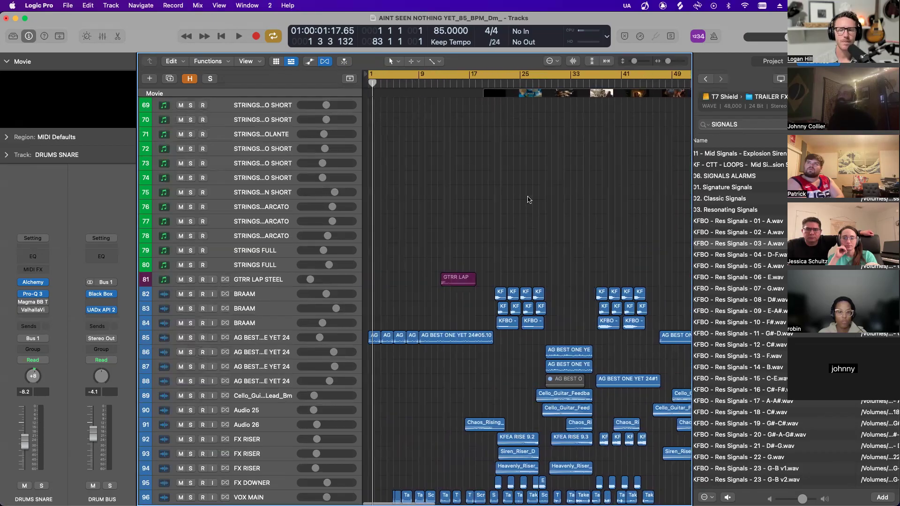
pyautogui.press('super+Right')
pyautogui.press('super+Right')
pyautogui.press('super+Right')
pyautogui.press('super+Right')
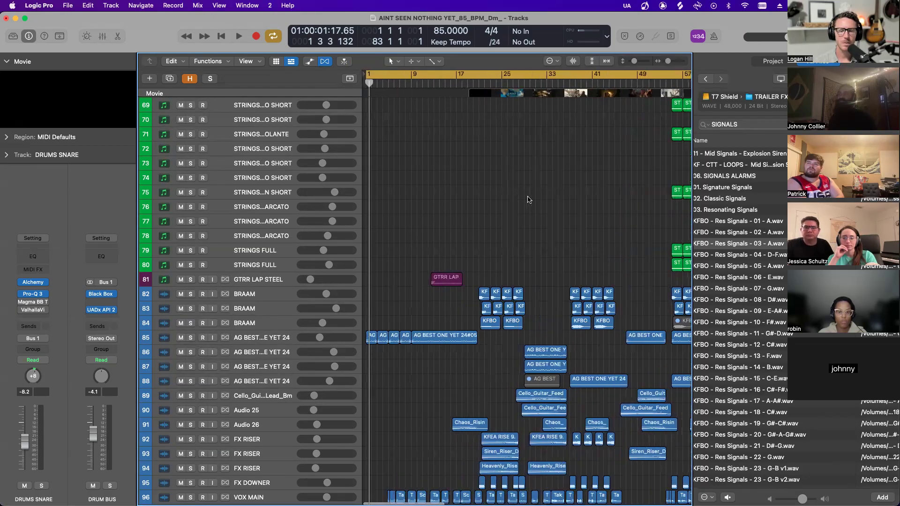
pyautogui.press('super+Down')
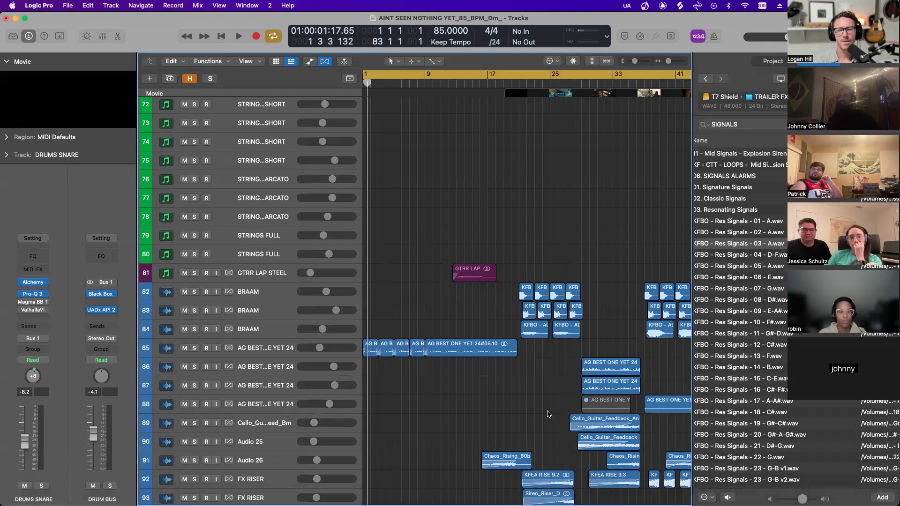
pyautogui.scroll(-3, 548, 414)
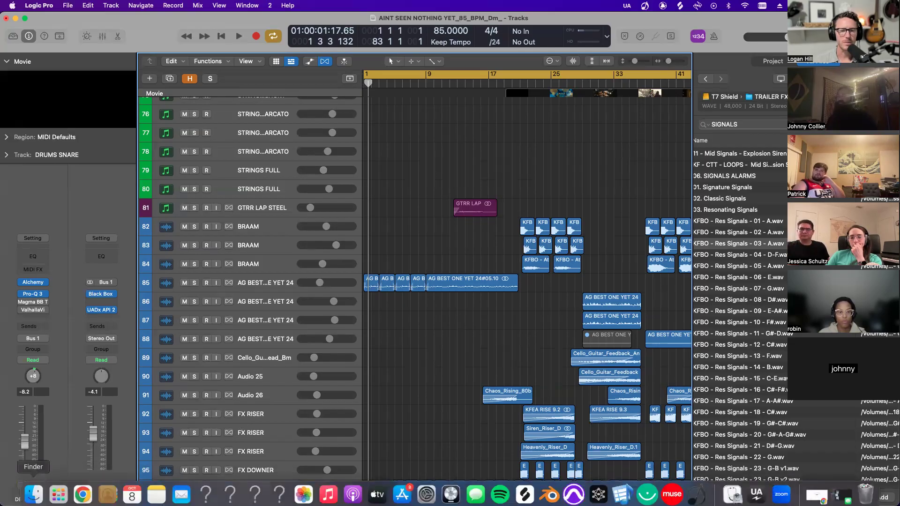
# - Switch to Finder and open the ARTISTS folder on T7 Shield under 01_LOGIC, SYNC SONGS, TRAILER MUSIC, HONESLT GOOD MUSIC
pyautogui.click(36, 491)
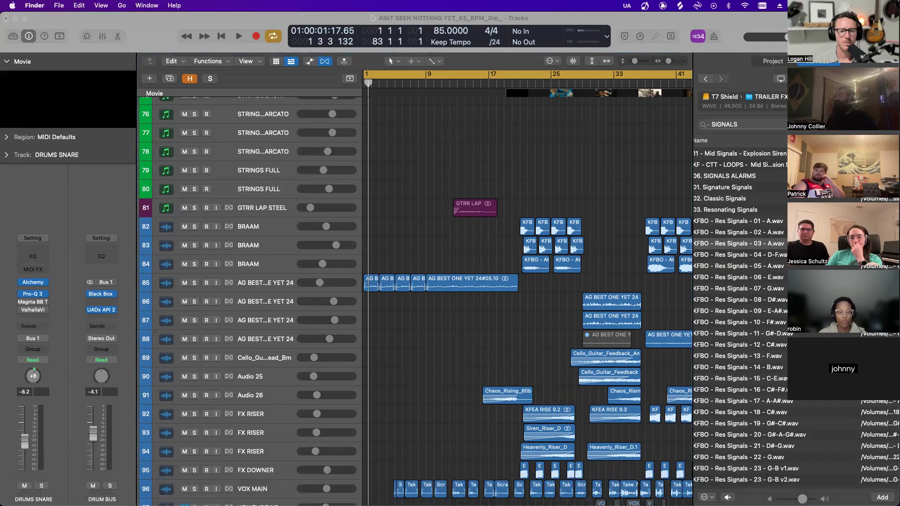
pyautogui.moveTo(235, 132); pyautogui.dragTo(308, 125)
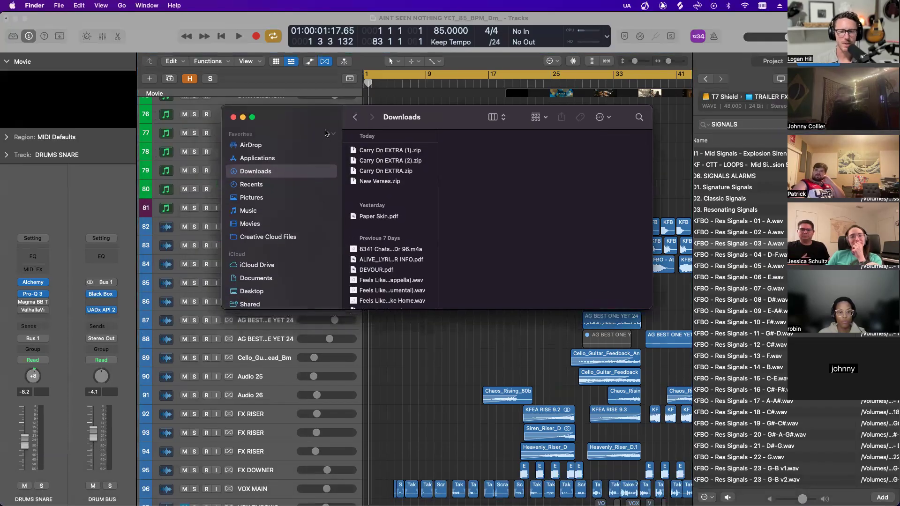
pyautogui.scroll(-5, 283, 233)
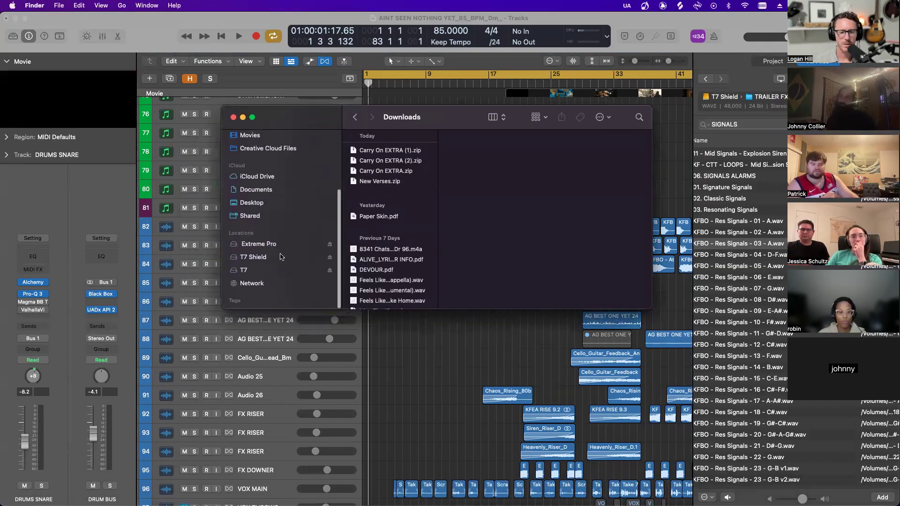
pyautogui.click(253, 257)
pyautogui.click(406, 209)
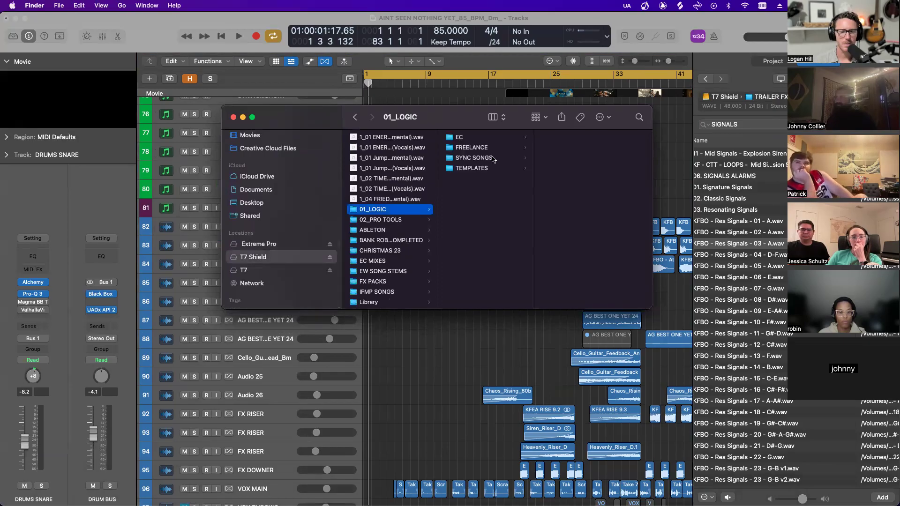
pyautogui.click(496, 159)
pyautogui.click(587, 251)
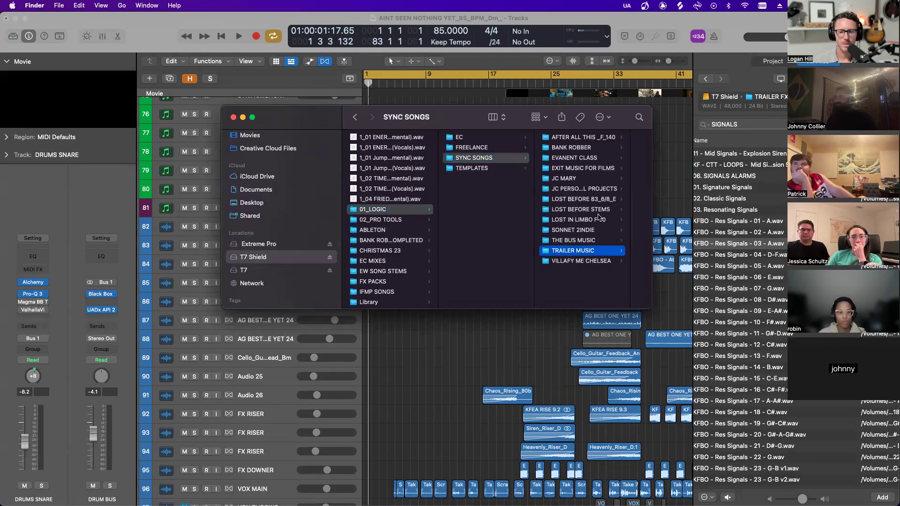
pyautogui.click(610, 200)
pyautogui.click(605, 138)
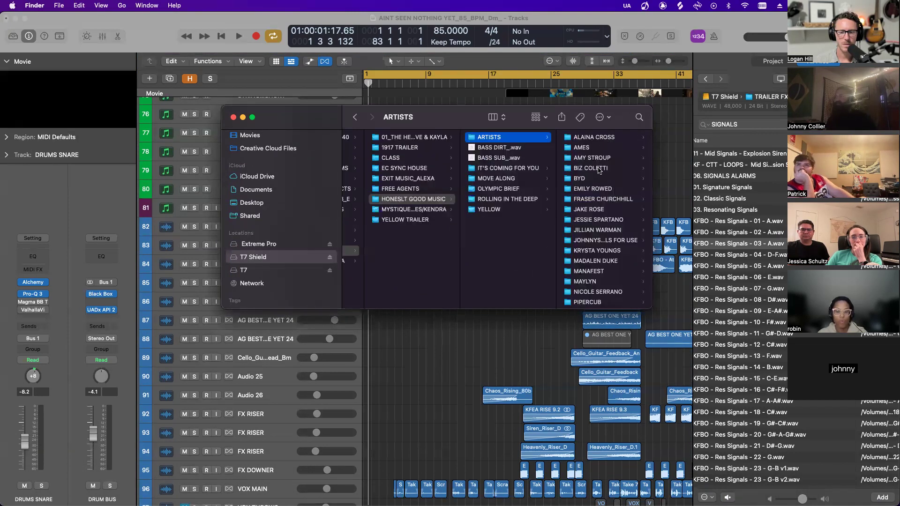
# - Open the BOUNCES folder of D_MINOR_GREY SONG_140 inside the first artist's folder under BYD
pyautogui.scroll(-3, 589, 253)
pyautogui.hscroll(-1, 593, 238)
pyautogui.scroll(3, 592, 228)
pyautogui.click(598, 176)
pyautogui.click(598, 141)
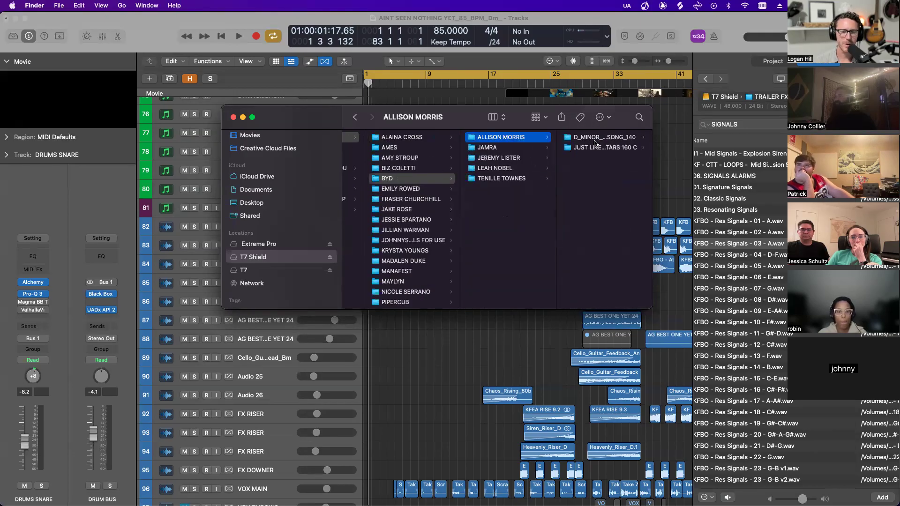
pyautogui.click(594, 140)
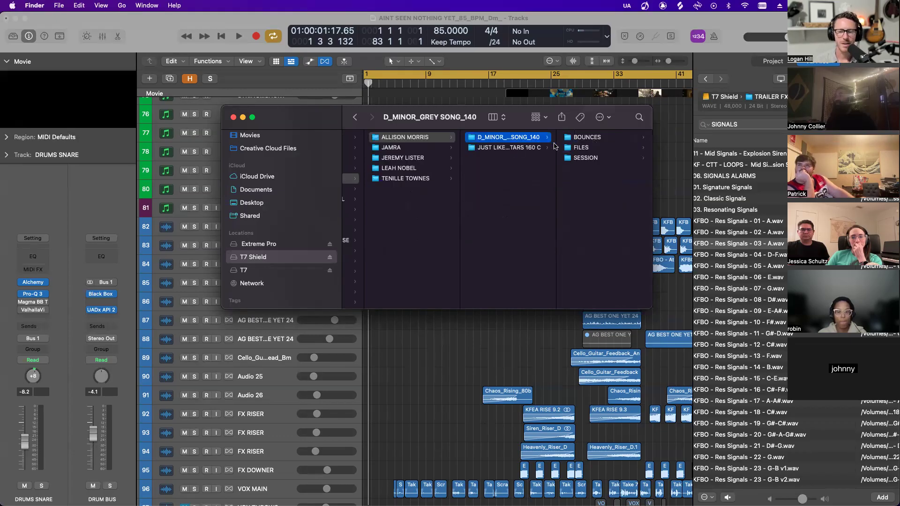
pyautogui.click(585, 140)
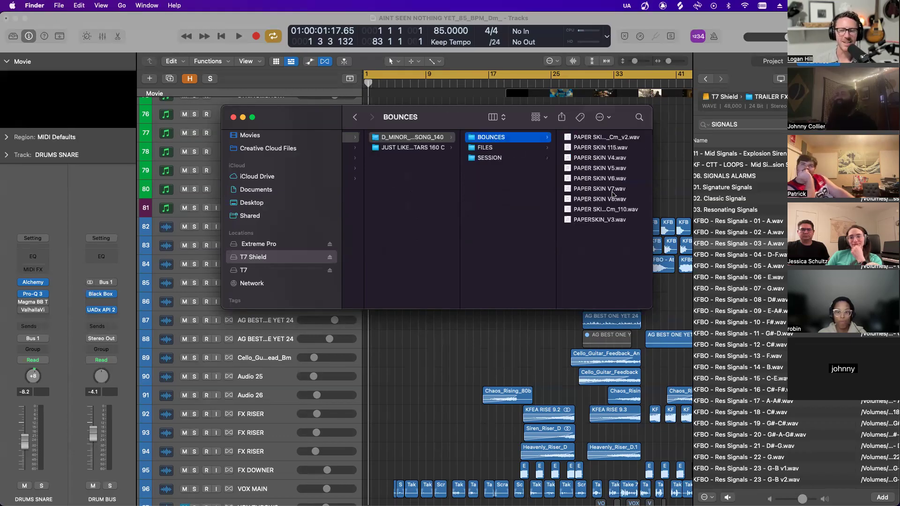
# - Play a preview of PAPER SKIN V8.wav and skip ahead to its later sections
pyautogui.click(612, 199)
pyautogui.press('space')
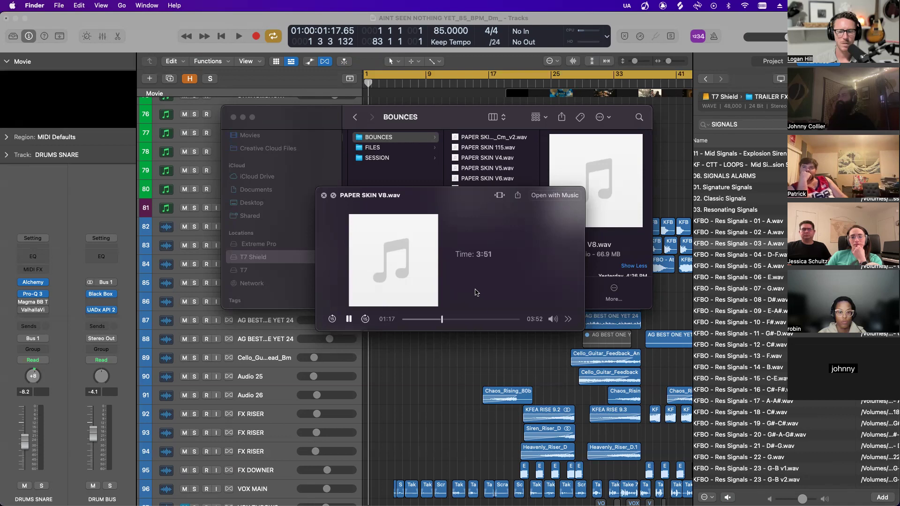
pyautogui.click(477, 320)
pyautogui.moveTo(483, 321); pyautogui.dragTo(467, 322)
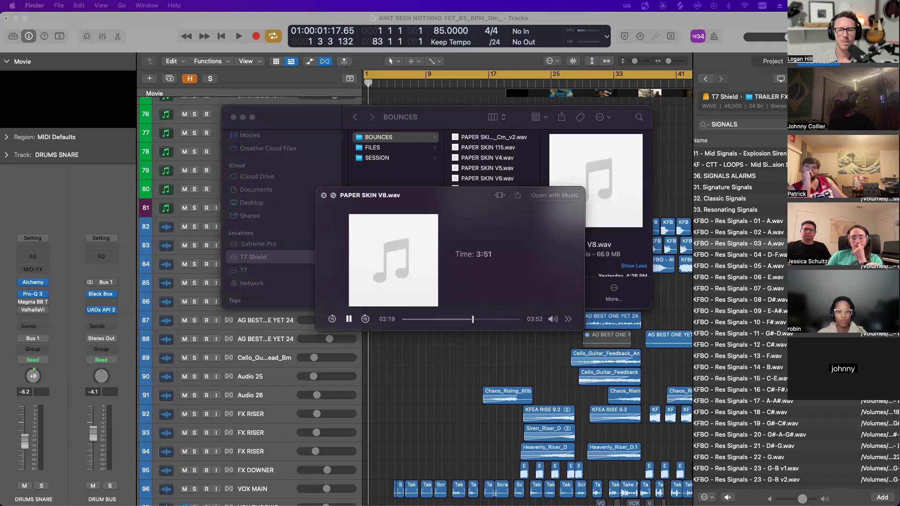
pyautogui.click(483, 320)
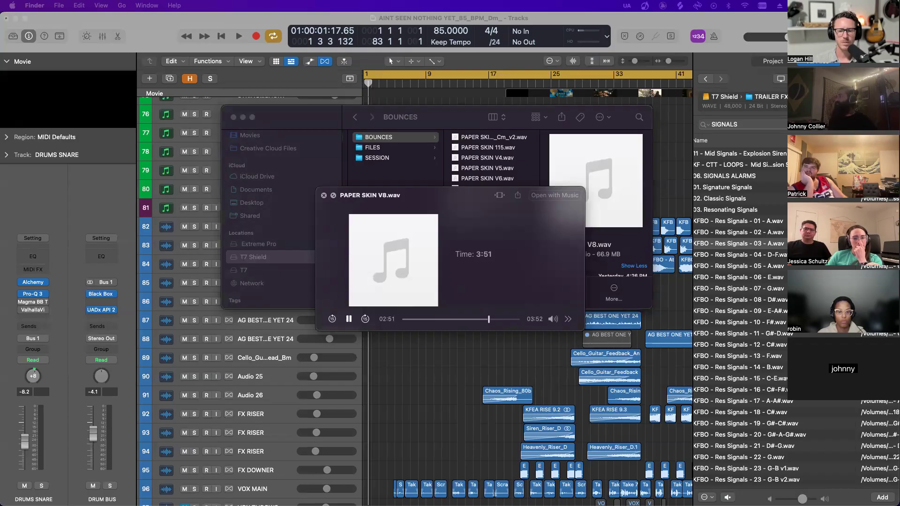
# - Switch to Chrome, skip ahead in the muted Grey's Anatomy scenes video, and pause it at 2:06
pyautogui.press('super+Tab')
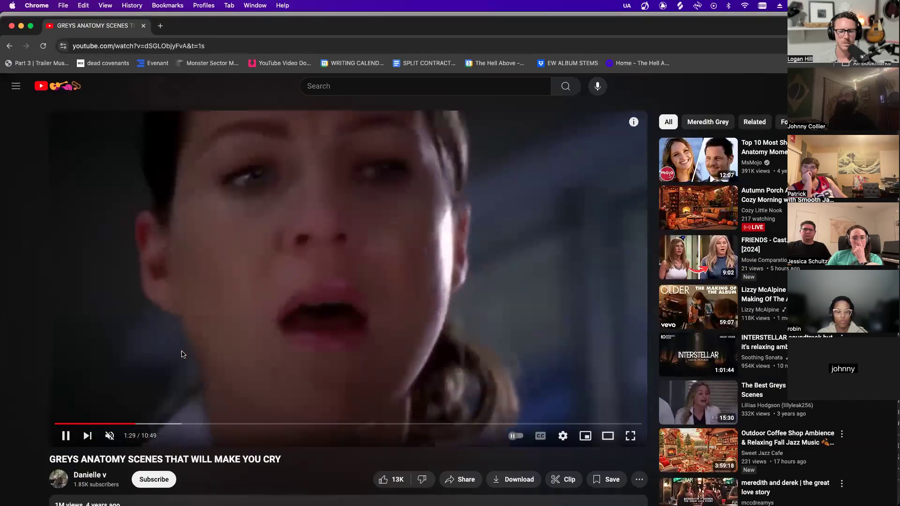
pyautogui.moveTo(145, 425); pyautogui.dragTo(155, 424)
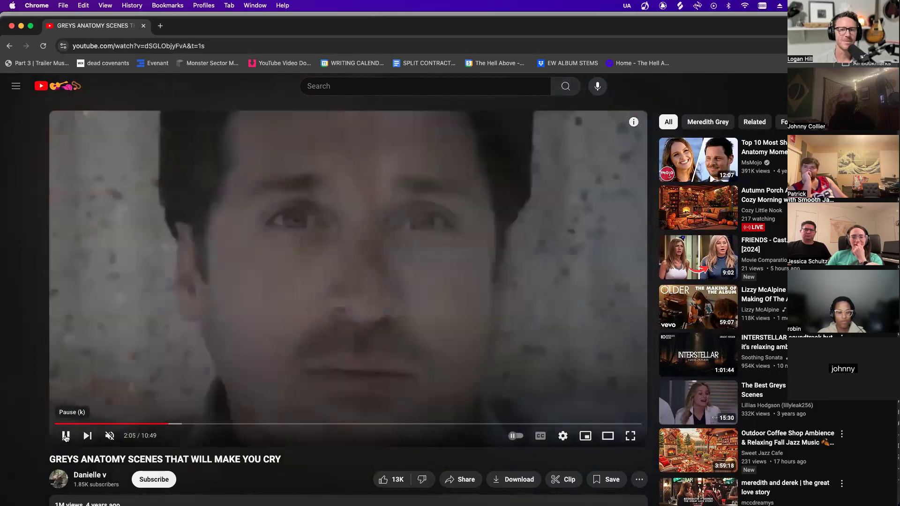
pyautogui.click(66, 436)
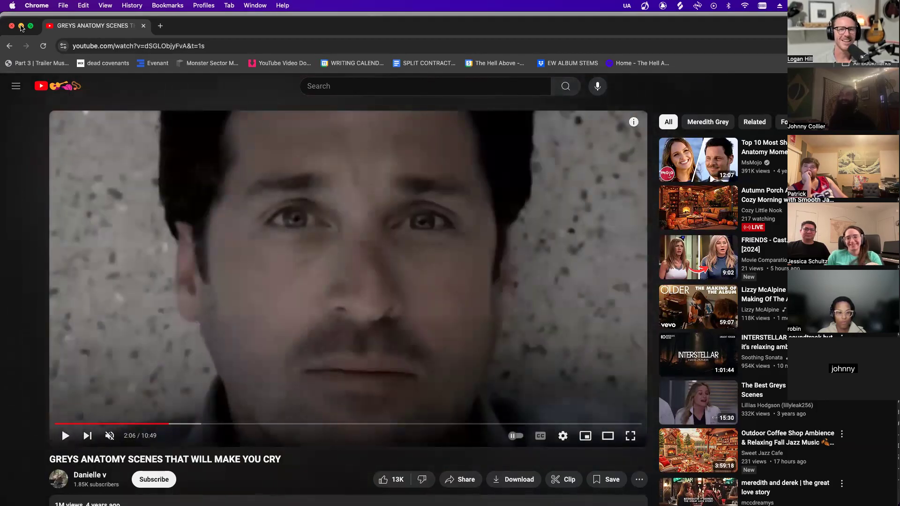
# - Return to the PAPER SKIN V8.wav preview, pause its playback, and close the preview window
pyautogui.click(426, 235)
pyautogui.hotkey('ctrl', 'Up')
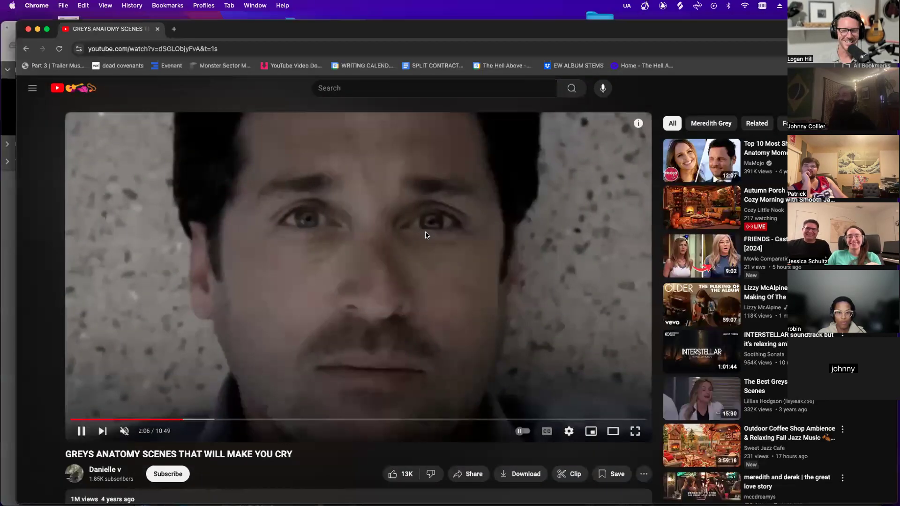
pyautogui.hotkey('ctrl', 'Up')
pyautogui.click(344, 228)
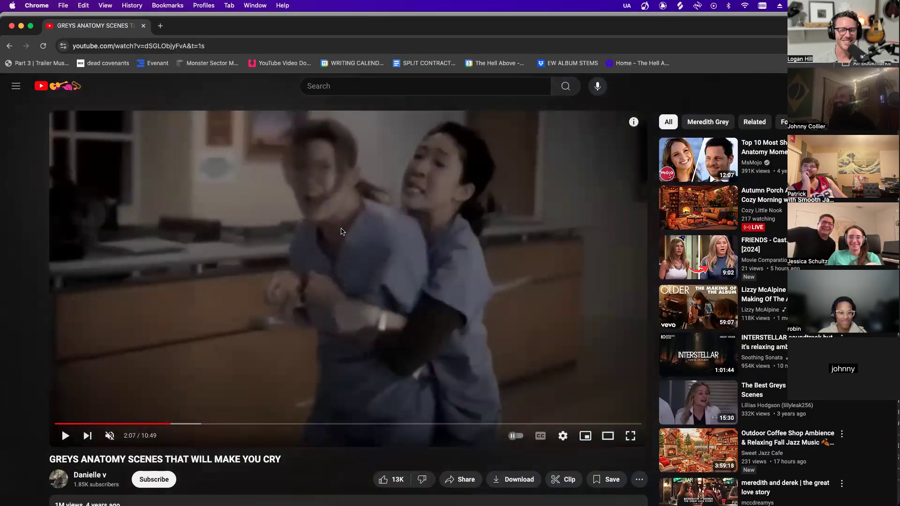
pyautogui.hotkey('ctrl', 'Up')
pyautogui.click(353, 229)
pyautogui.click(349, 319)
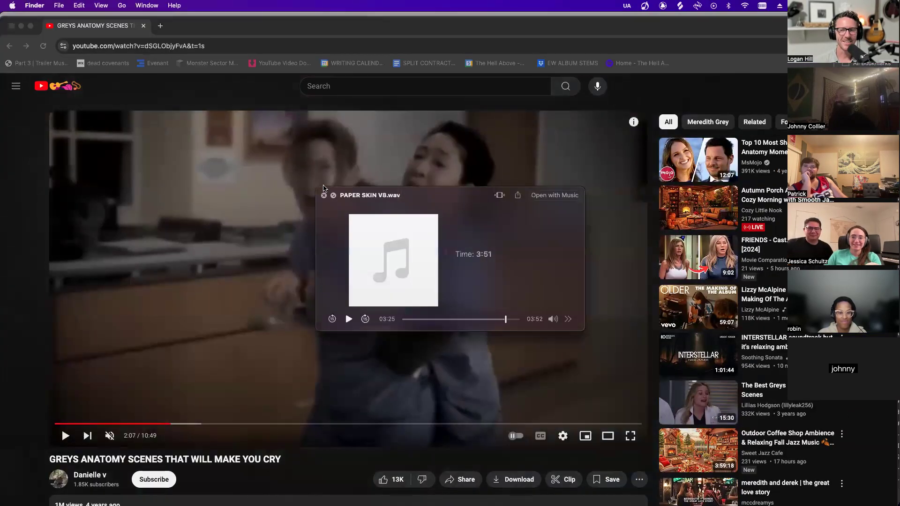
pyautogui.click(323, 195)
# - Switch back to the Finder window and open the fourth artist's folder under BYD
pyautogui.hotkey('ctrl', 'Up')
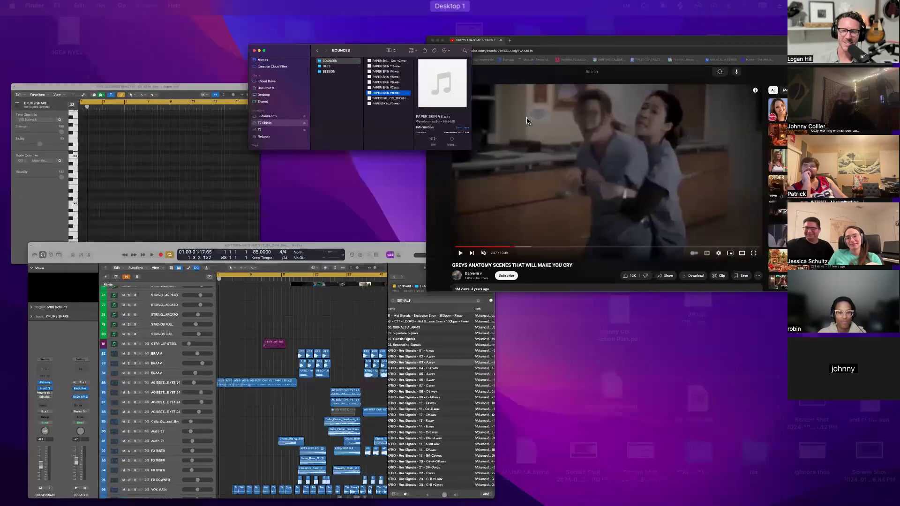
pyautogui.hotkey('ctrl', 'Up')
pyautogui.hscroll(-6, 519, 160)
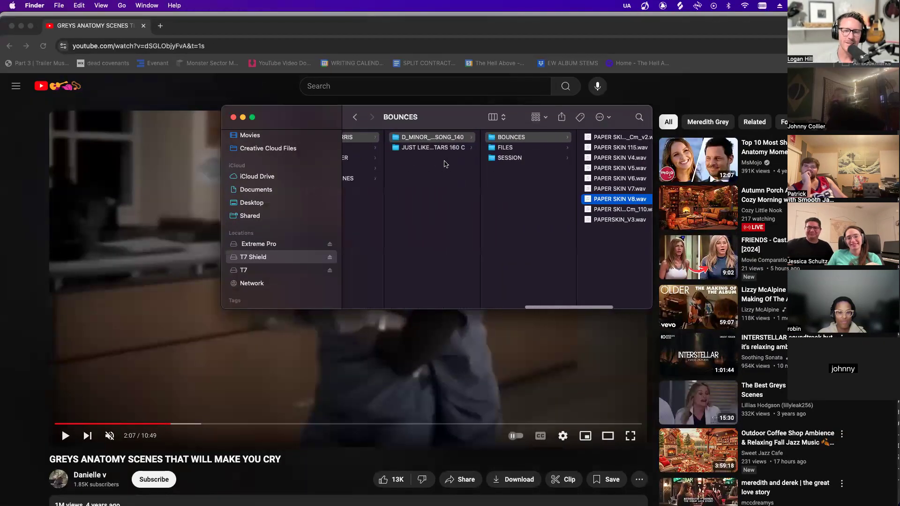
pyautogui.hscroll(-2, 468, 165)
pyautogui.click(495, 169)
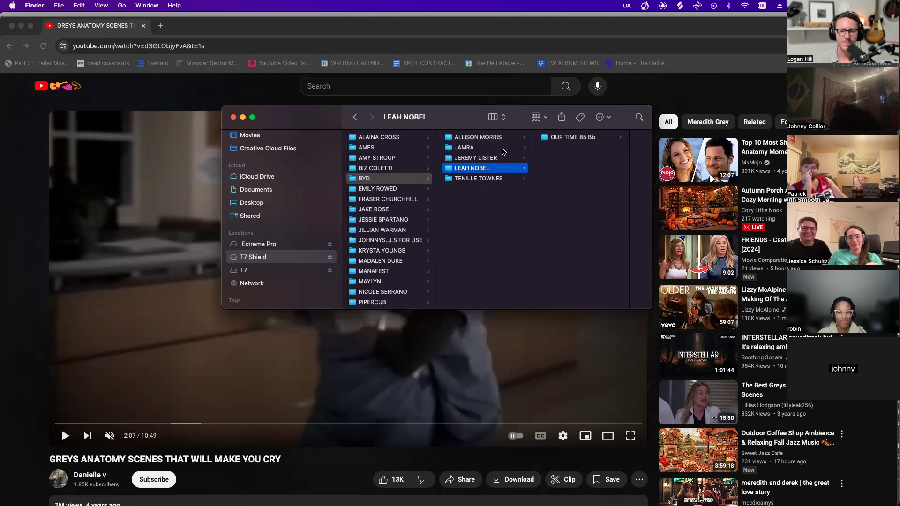
pyautogui.hscroll(-1, 413, 159)
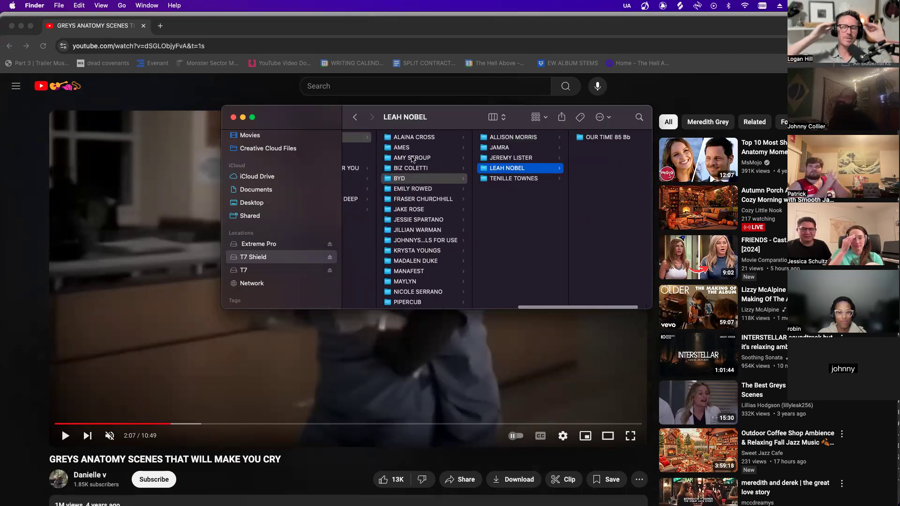
# - Browse the BOUNCES folder of GOD VILLAINS_Dm_146 and the ALIVE master pack folder inside it
pyautogui.hscroll(1, 432, 159)
pyautogui.click(413, 252)
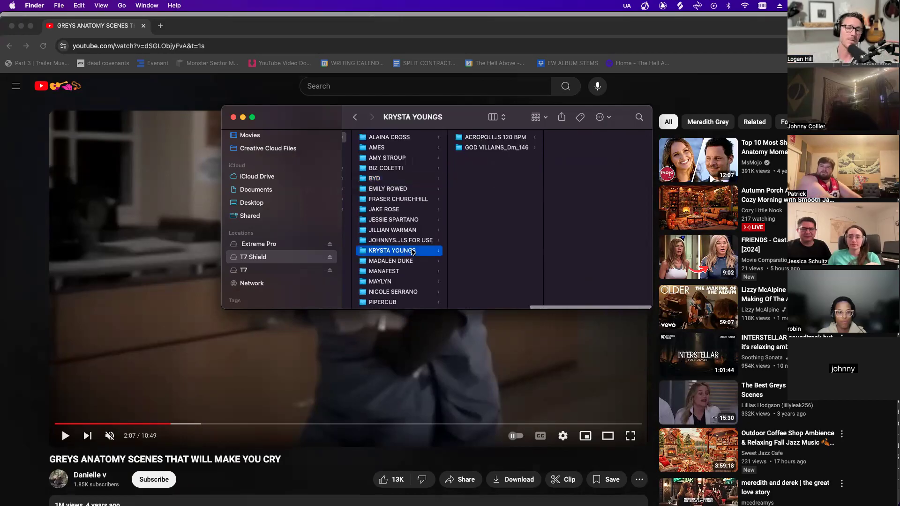
pyautogui.click(514, 147)
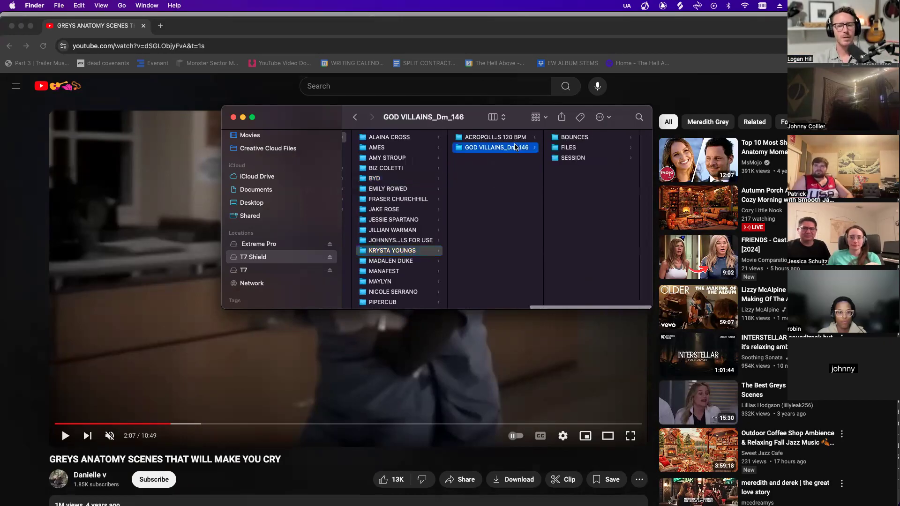
pyautogui.click(584, 137)
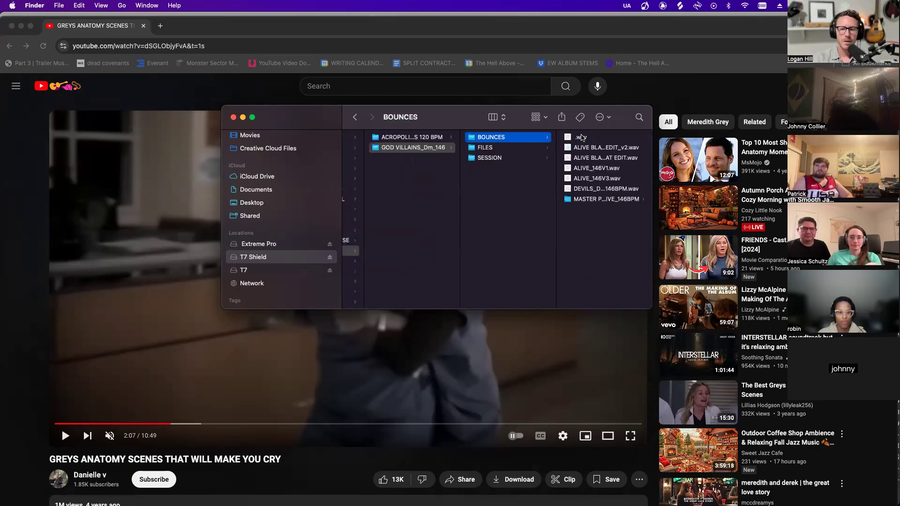
pyautogui.click(604, 199)
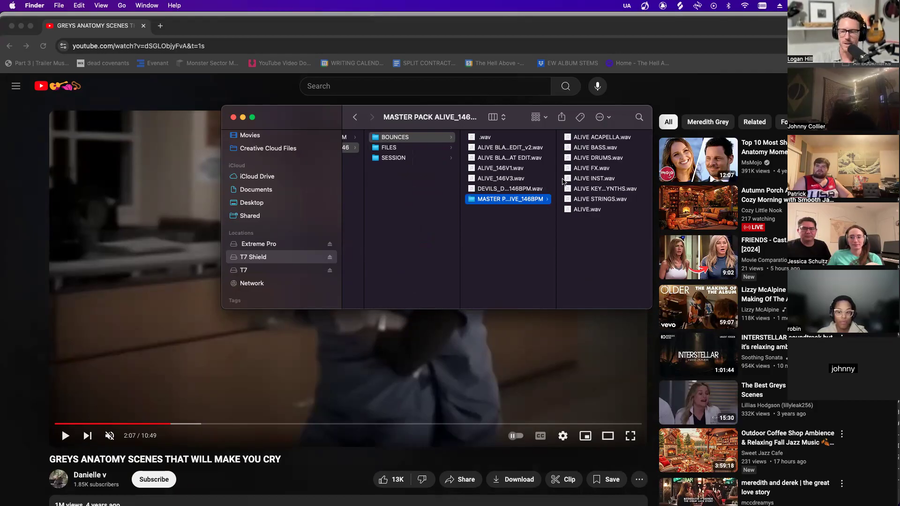
pyautogui.hscroll(-3, 487, 167)
pyautogui.hscroll(3, 488, 167)
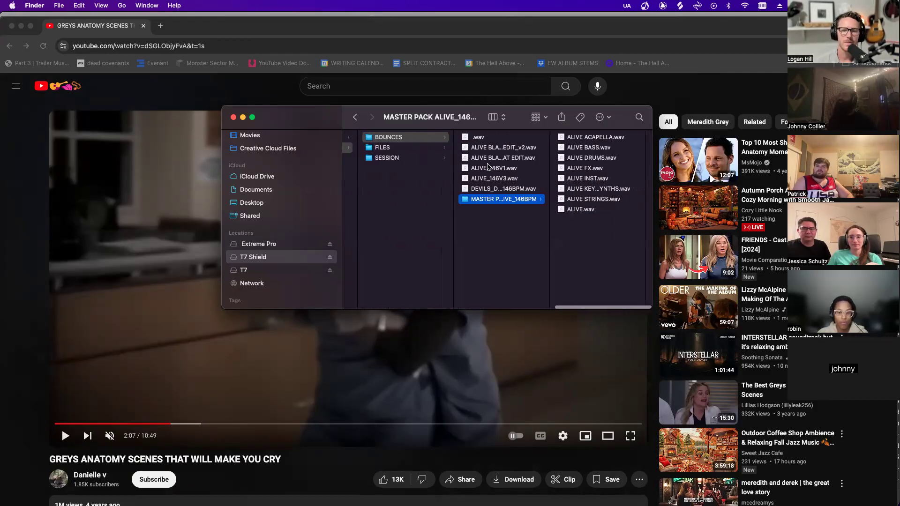
pyautogui.hscroll(-5, 424, 159)
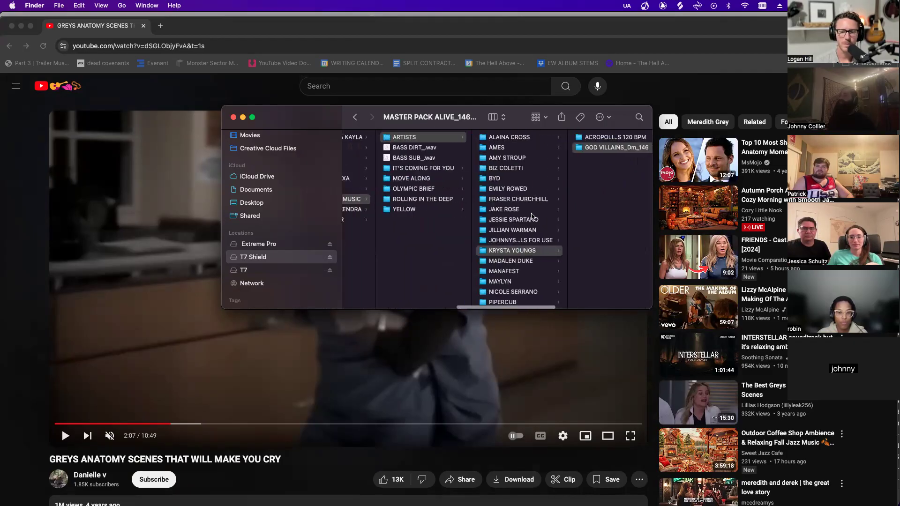
# - Open the MIXDOWN folder in BOUNCES of the WHERE HERO'S GO TO DIE project, under the artist folder just above MANAFEST
pyautogui.click(527, 262)
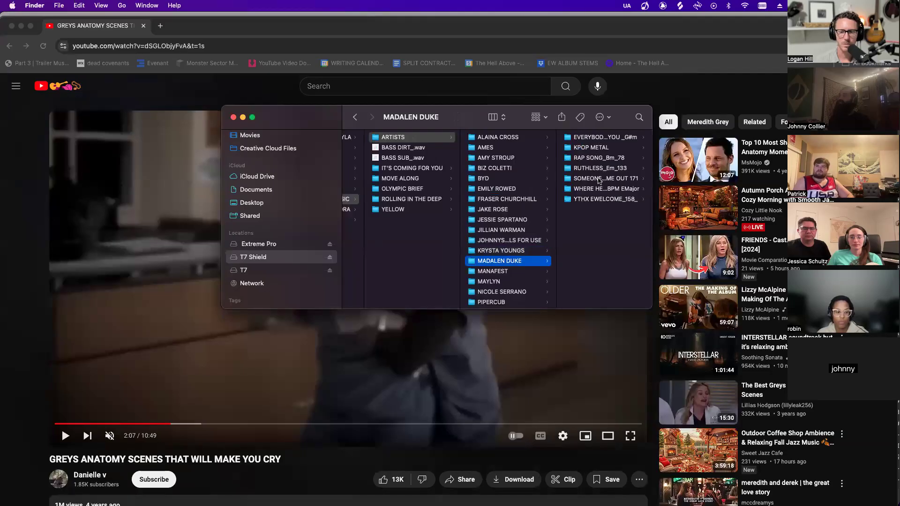
pyautogui.click(609, 188)
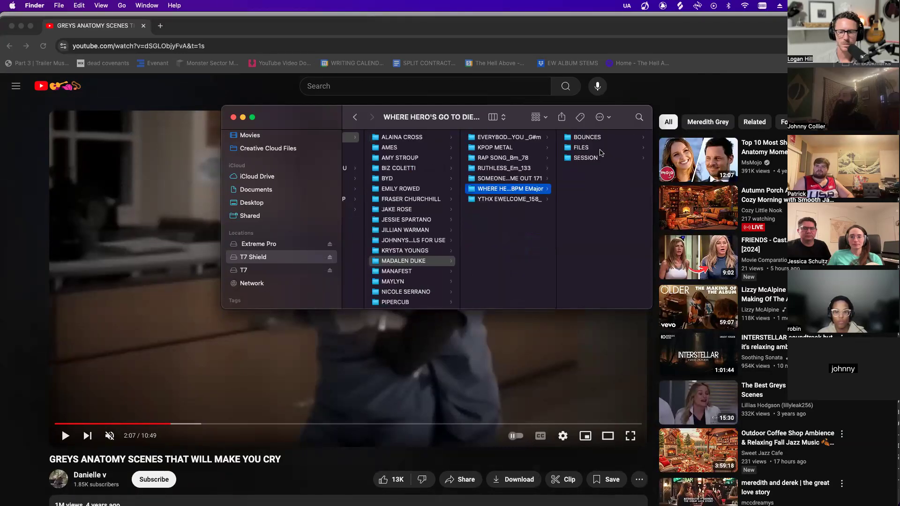
pyautogui.click(598, 137)
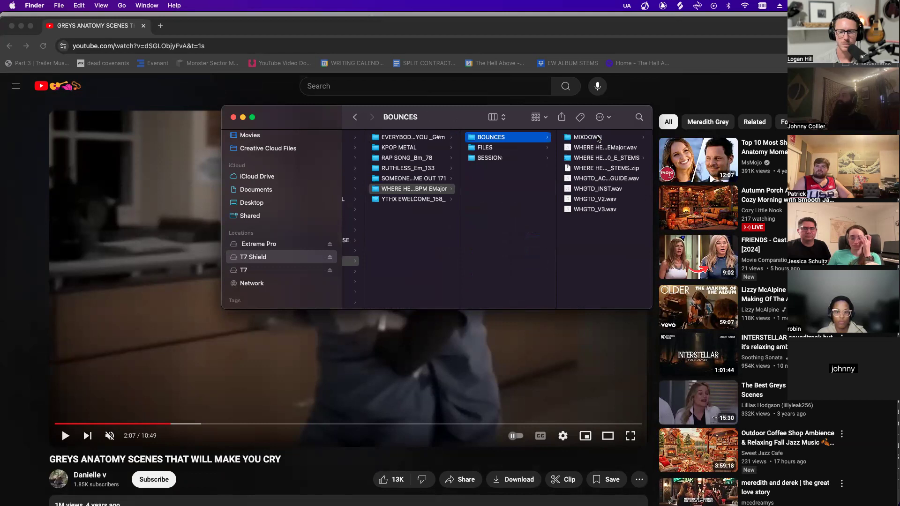
pyautogui.click(603, 137)
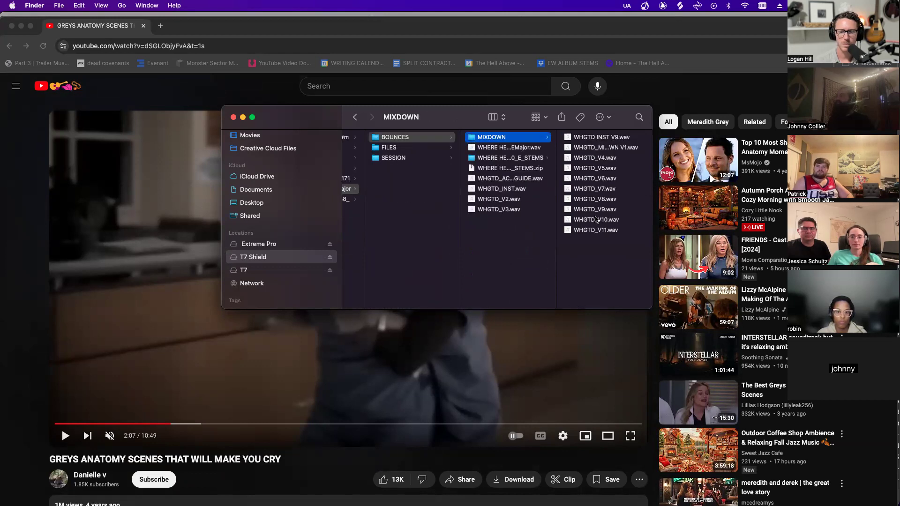
# - Play a preview of WHGTD_V11.wav and jump to about 1:20 in the song
pyautogui.click(589, 233)
pyautogui.press('space')
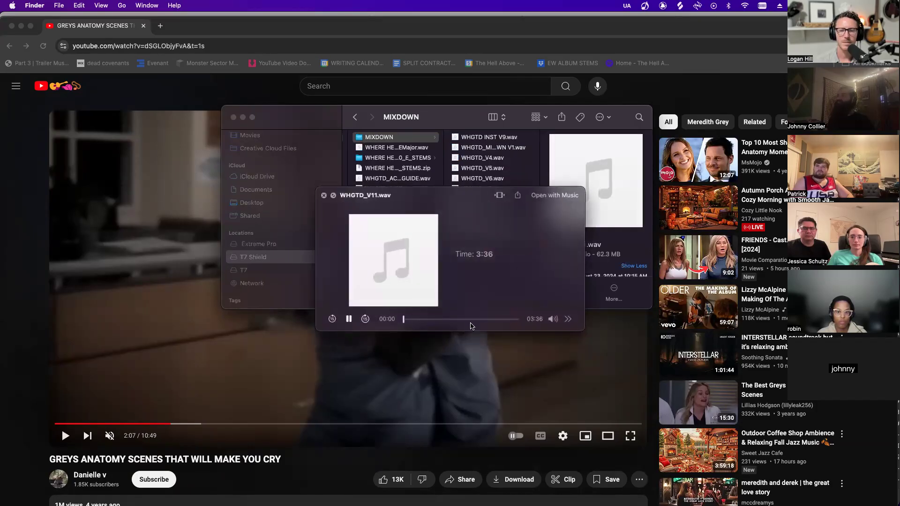
pyautogui.click(473, 319)
pyautogui.click(456, 319)
pyautogui.click(446, 319)
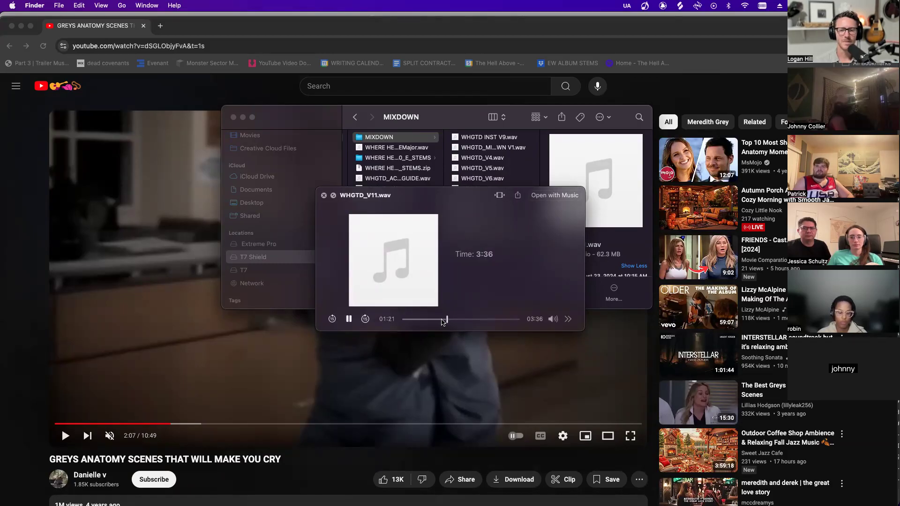
# - Switch to Chrome and search YouTube for "valorant video games trailer"
pyautogui.click(374, 87)
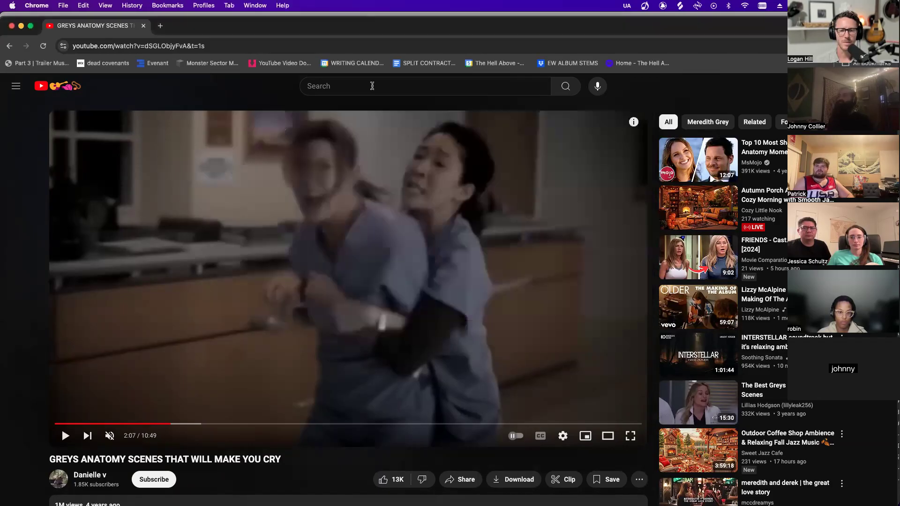
pyautogui.hotkey('ctrl', 'Up')
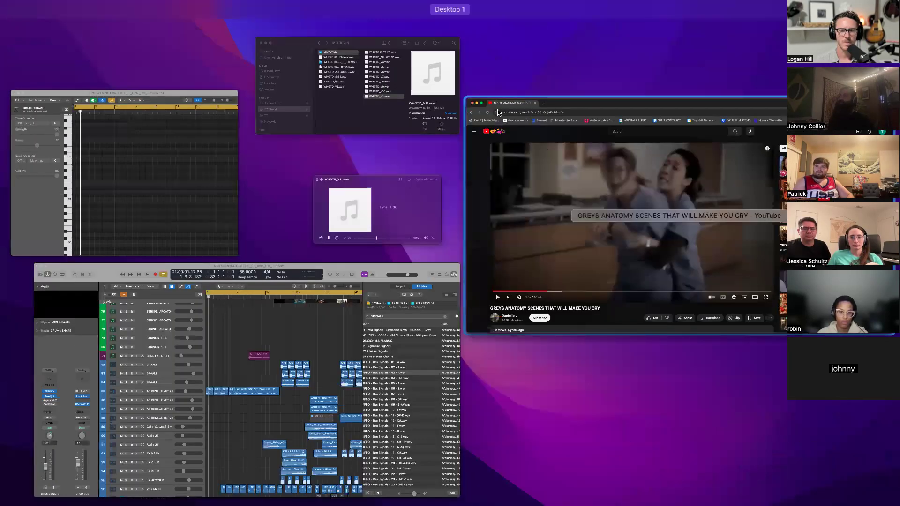
pyautogui.click(498, 111)
pyautogui.click(383, 90)
pyautogui.write('VALA')
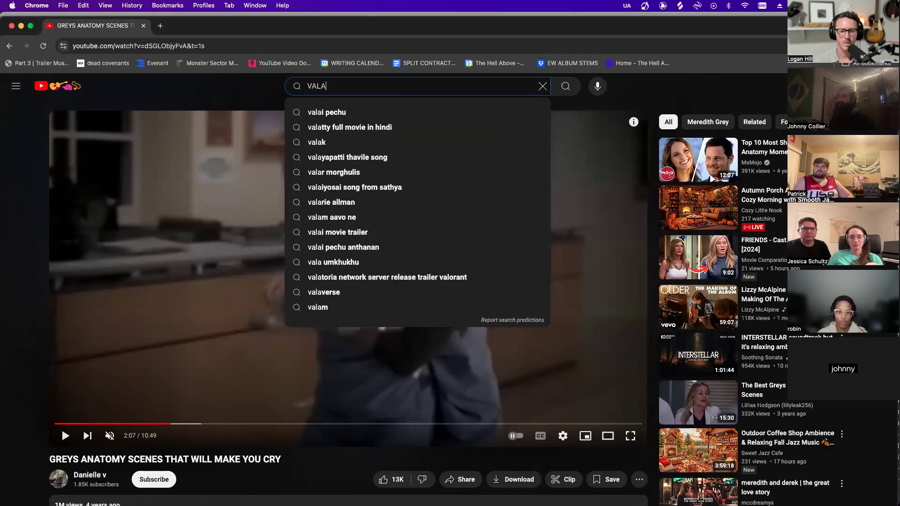
pyautogui.press('BackSpace')
pyautogui.write('ORAN')
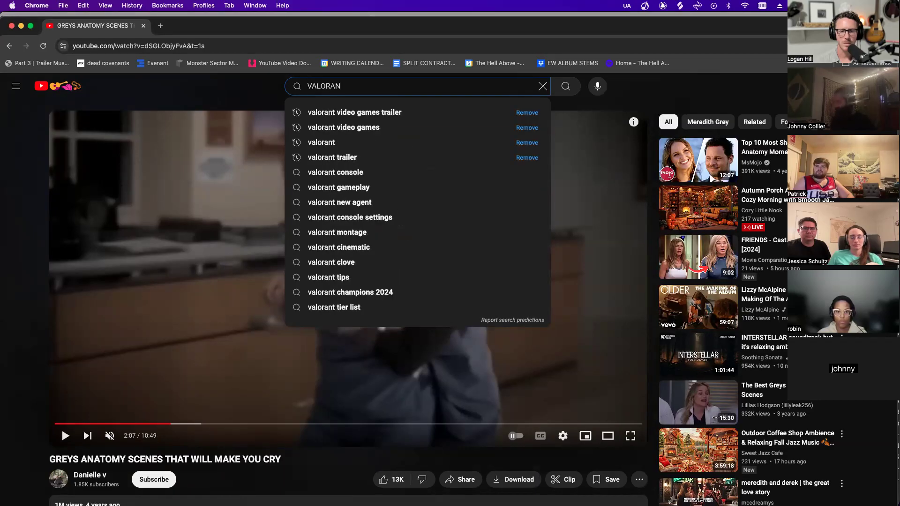
pyautogui.click(398, 116)
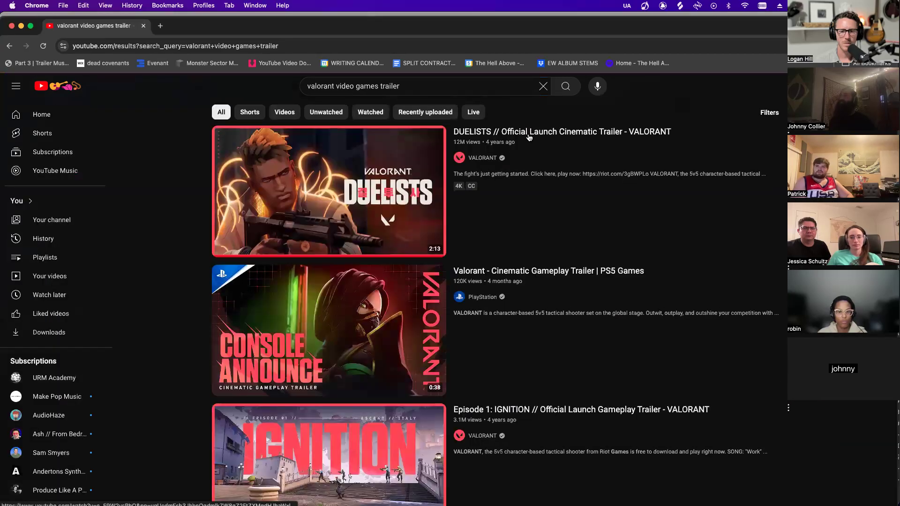
# - Open the Episode 1: IGNITION official launch gameplay trailer, skip to about 1:01, and pause it at 1:12
pyautogui.scroll(-3, 549, 230)
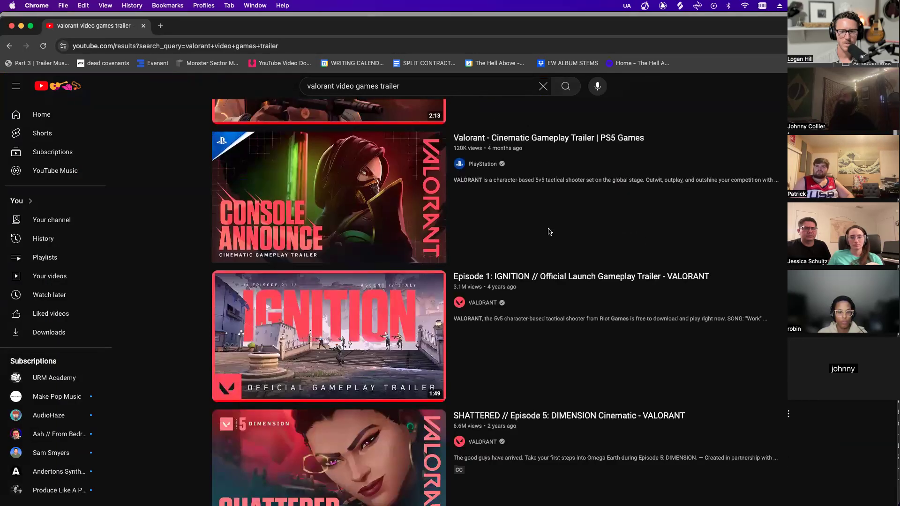
pyautogui.click(412, 277)
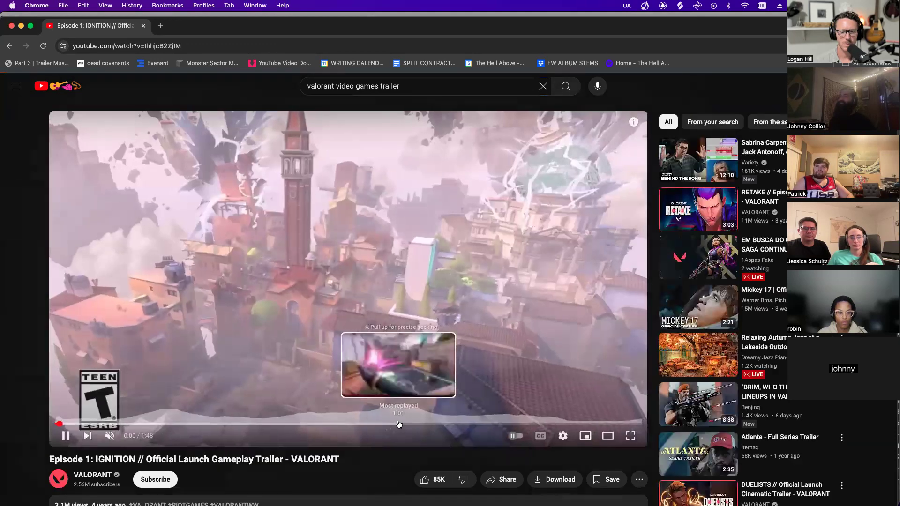
pyautogui.click(397, 423)
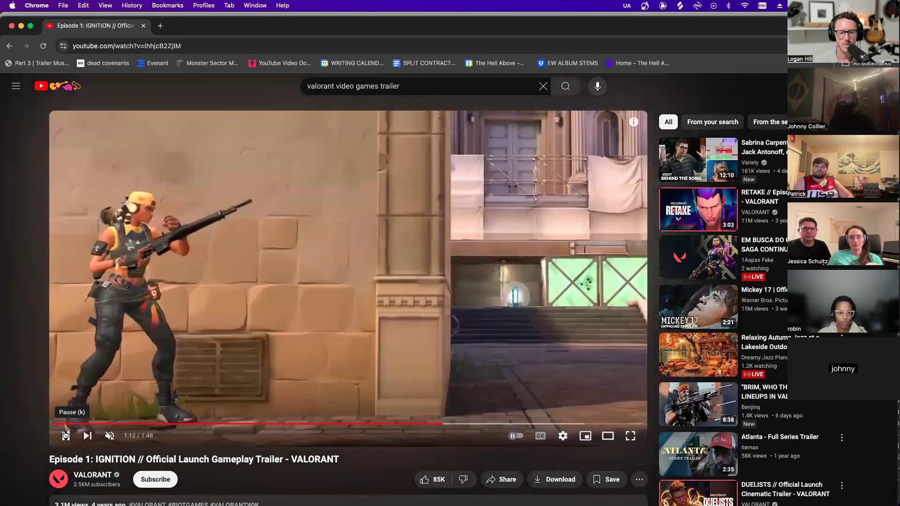
pyautogui.click(65, 436)
# - Return to the WHGTD_V11.wav preview, close it, and reopen it to play the song from the beginning
pyautogui.hotkey('ctrl', 'Up')
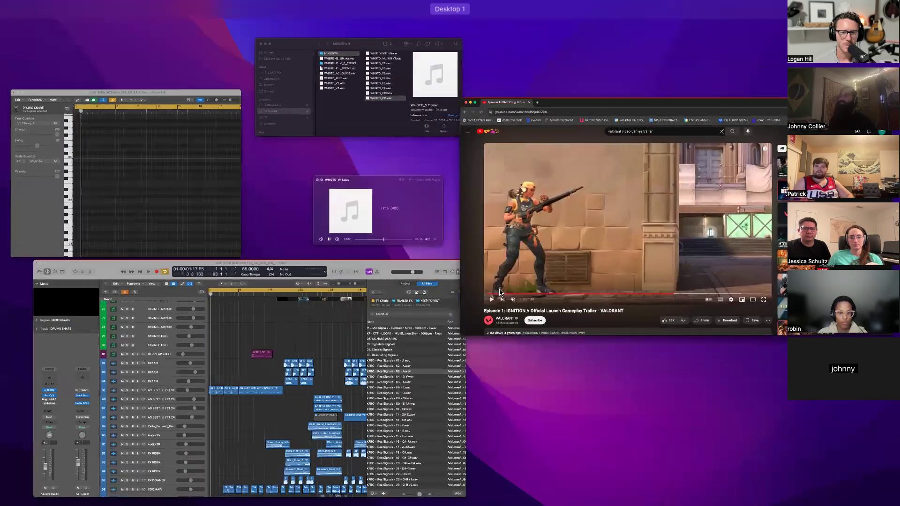
pyautogui.click(382, 218)
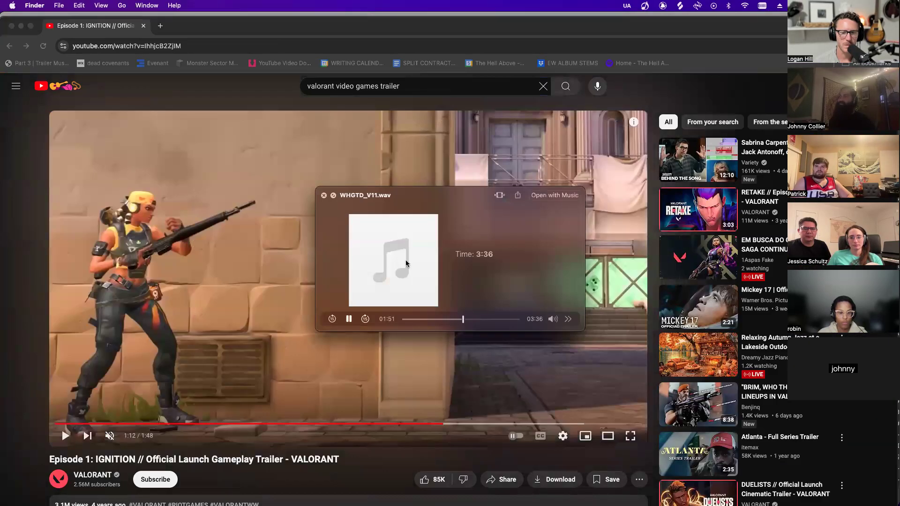
pyautogui.click(324, 196)
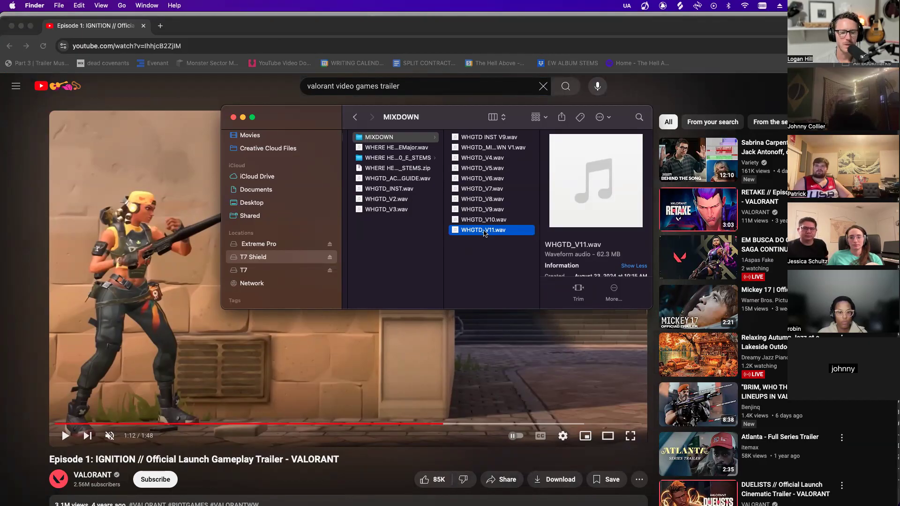
pyautogui.press('space')
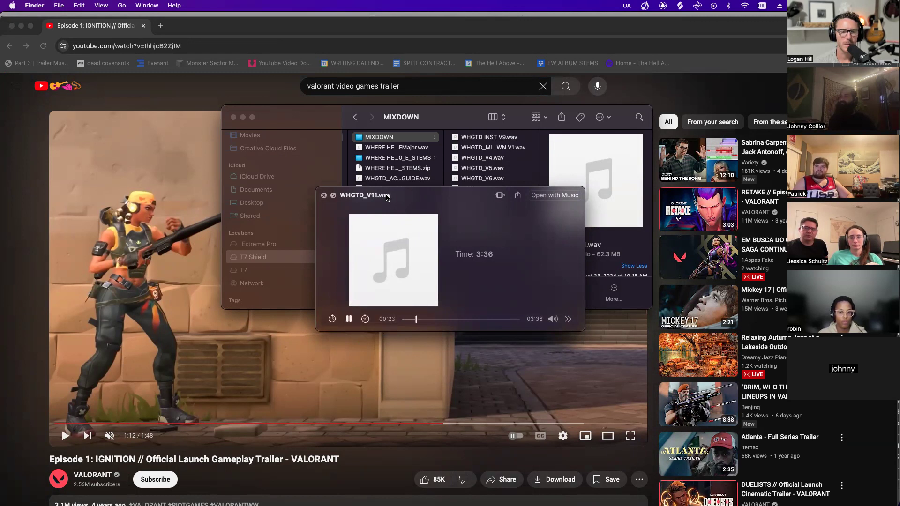
# - Resume the muted VALORANT trailer in Chrome so that it plays along with the song preview
pyautogui.click(67, 438)
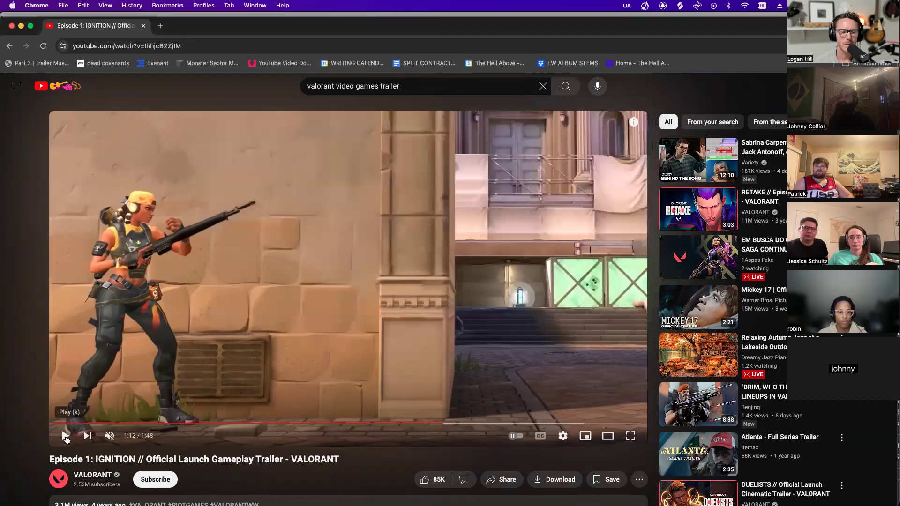
pyautogui.click(67, 438)
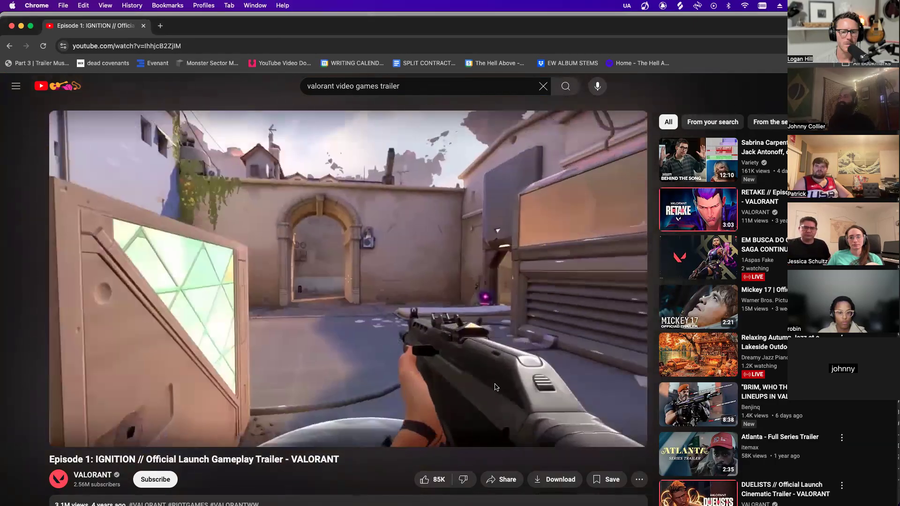
pyautogui.moveTo(463, 492)
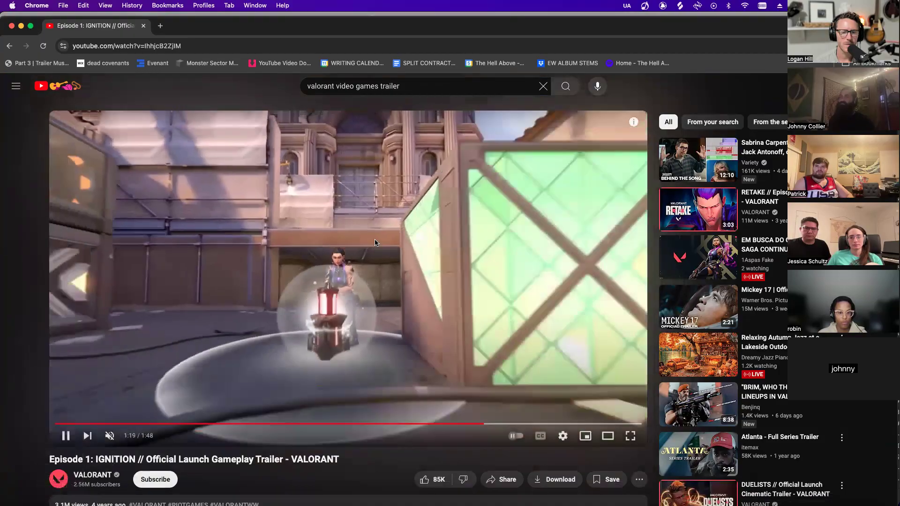
# - Move the Finder window and song preview off the trailer, then pause the preview and close it
pyautogui.hotkey('ctrl', 'Up')
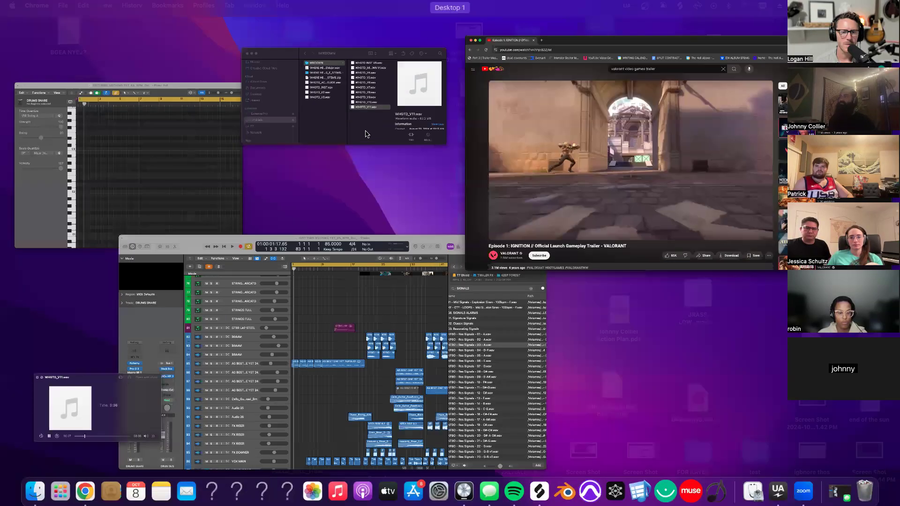
pyautogui.click(359, 127)
pyautogui.moveTo(359, 125); pyautogui.dragTo(589, 75)
pyautogui.moveTo(401, 195); pyautogui.dragTo(570, 145)
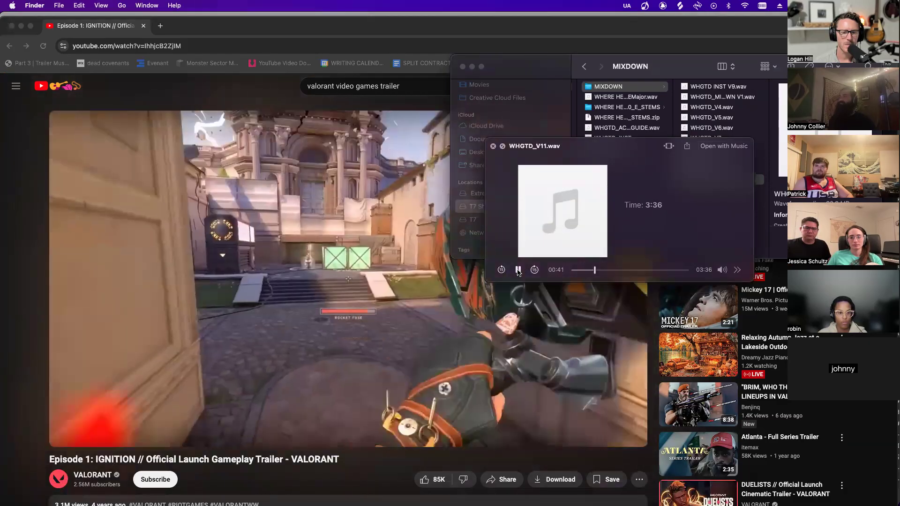
pyautogui.click(518, 271)
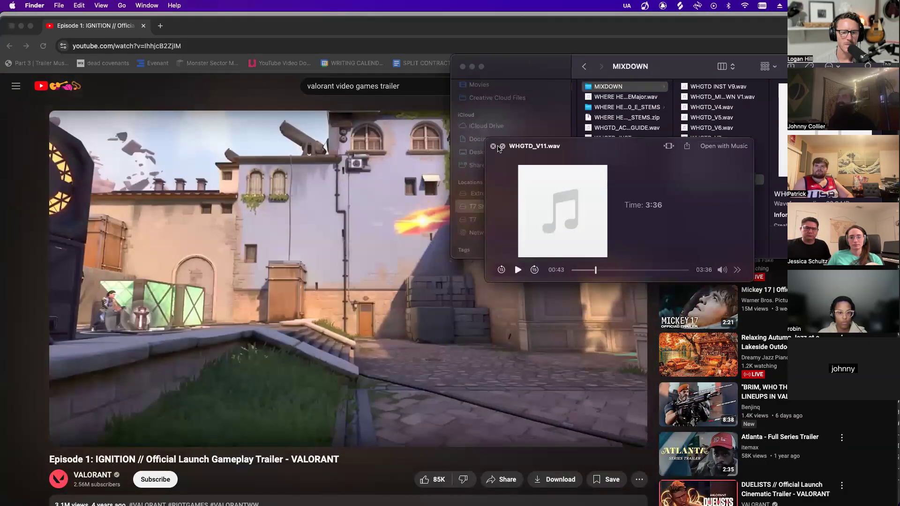
pyautogui.click(493, 146)
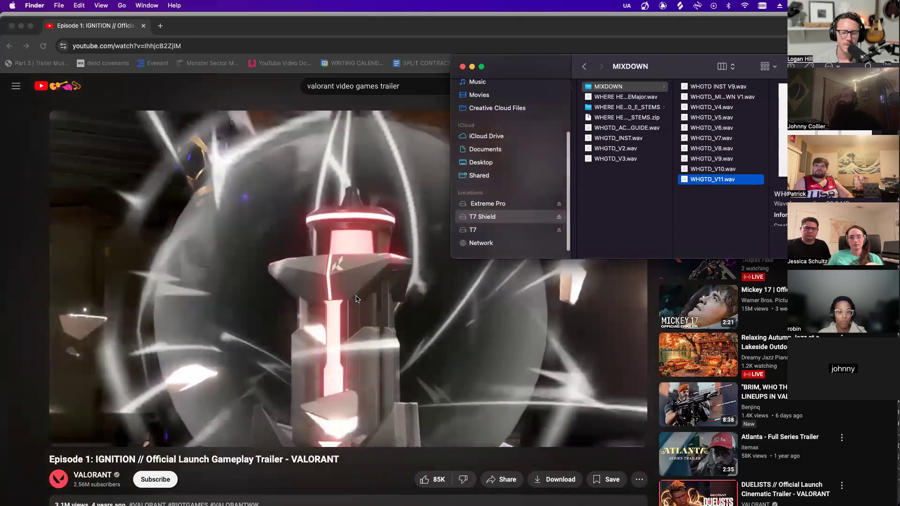
# - Bring the VALORANT trailer window forward, pause the video at 1:32, and shift the Chrome window slightly upward
pyautogui.click(243, 362)
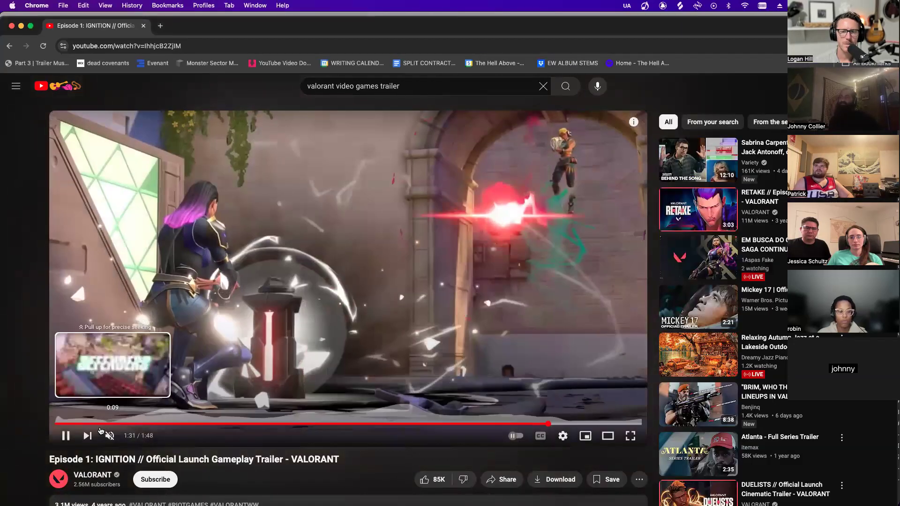
pyautogui.click(58, 436)
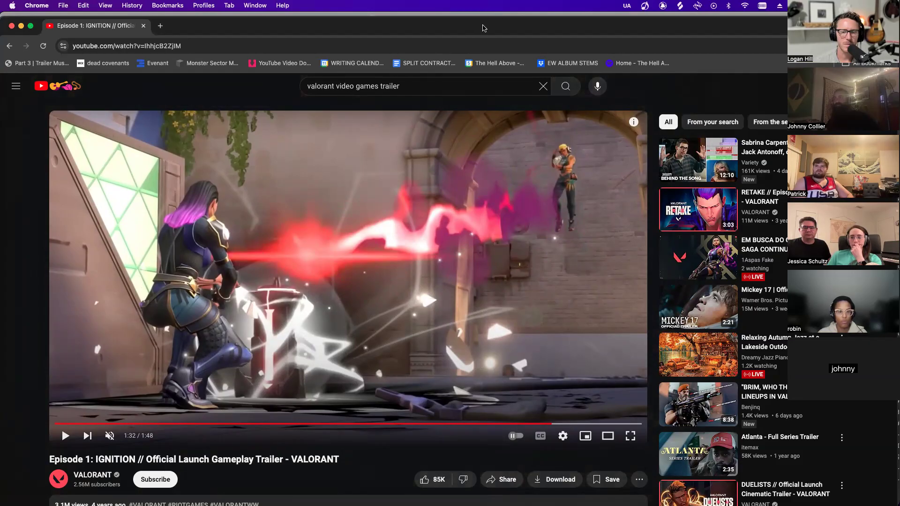
pyautogui.moveTo(733, 32); pyautogui.dragTo(709, 23)
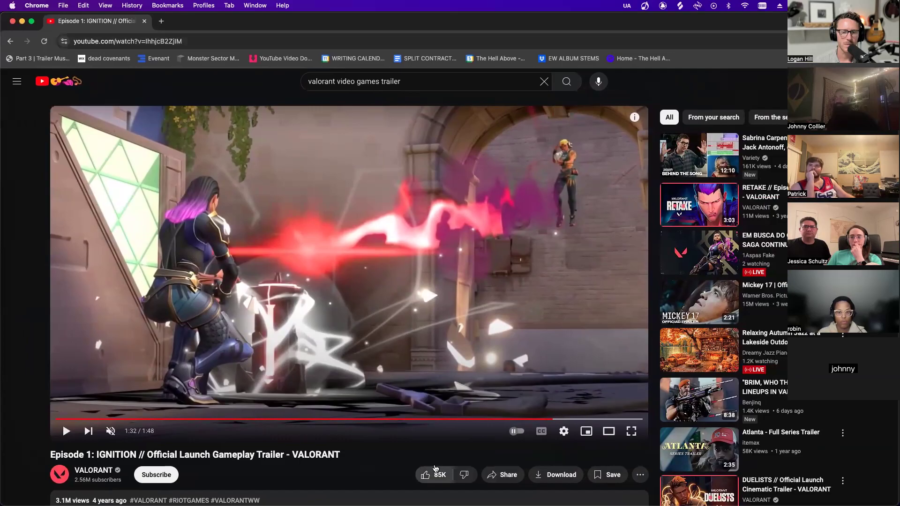
pyautogui.moveTo(488, 490)
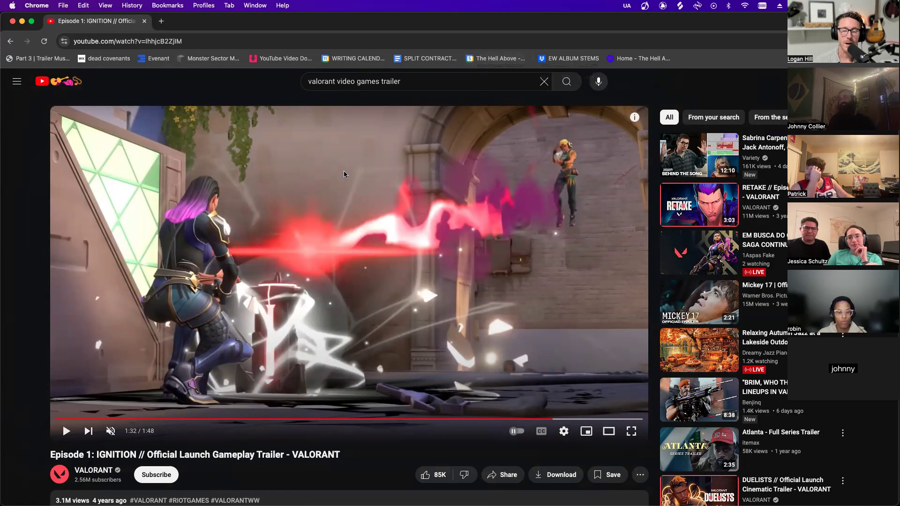
# - Return to the Finder window, browse back through the artist project folders on T7 Shield, and reposition the window over the trailer
pyautogui.hotkey('ctrl', 'Up')
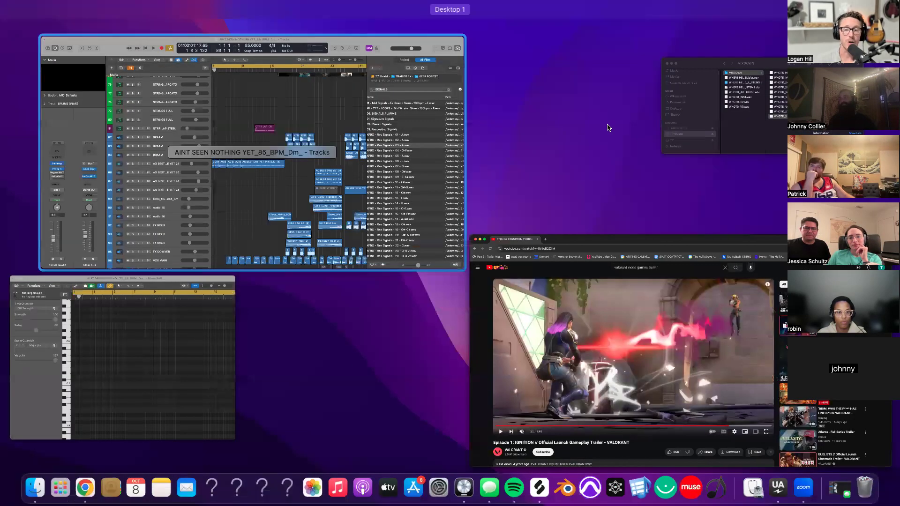
pyautogui.click(735, 126)
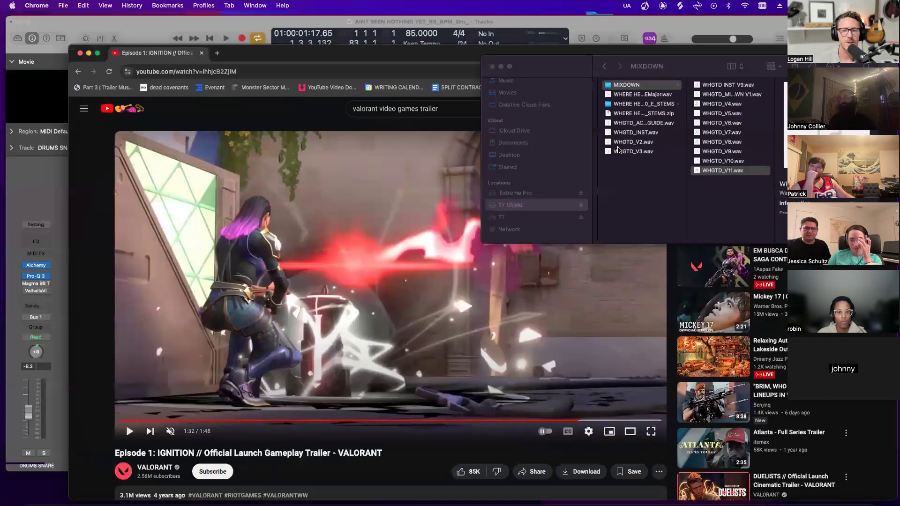
pyautogui.hscroll(-5, 619, 149)
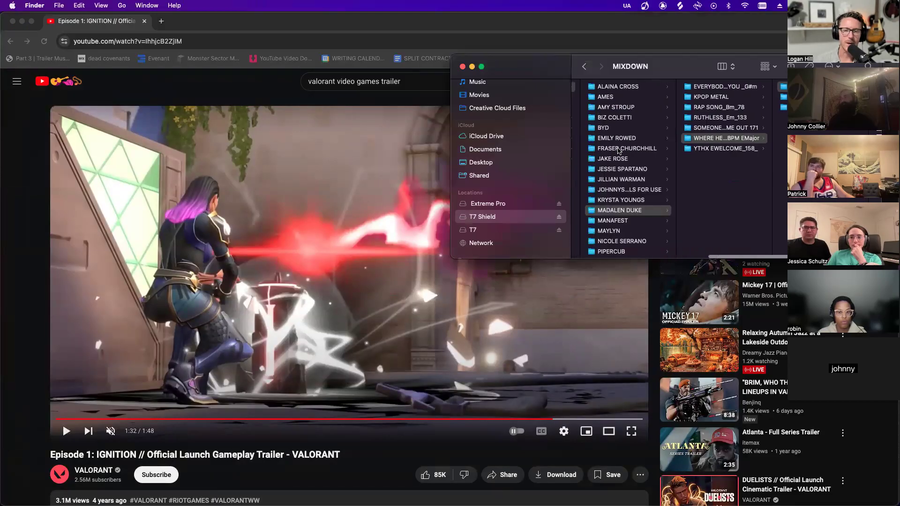
pyautogui.scroll(2, 618, 151)
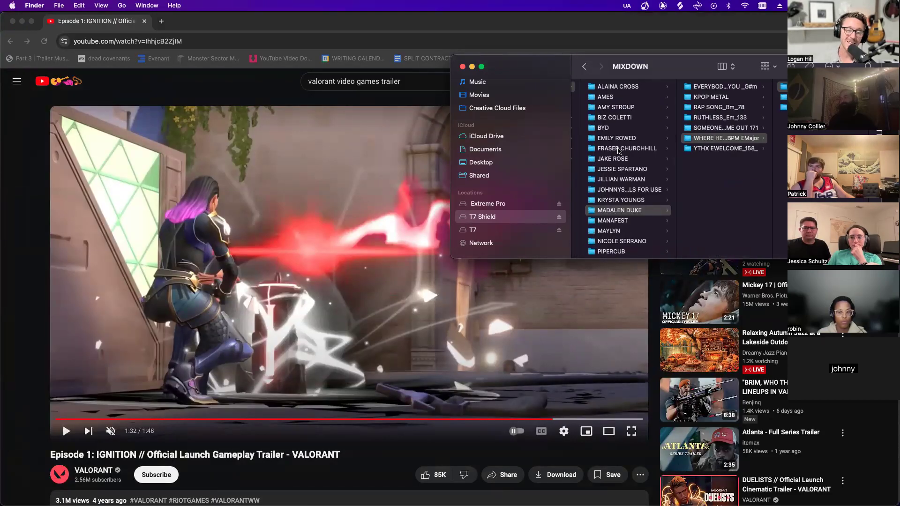
pyautogui.scroll(-3, 654, 159)
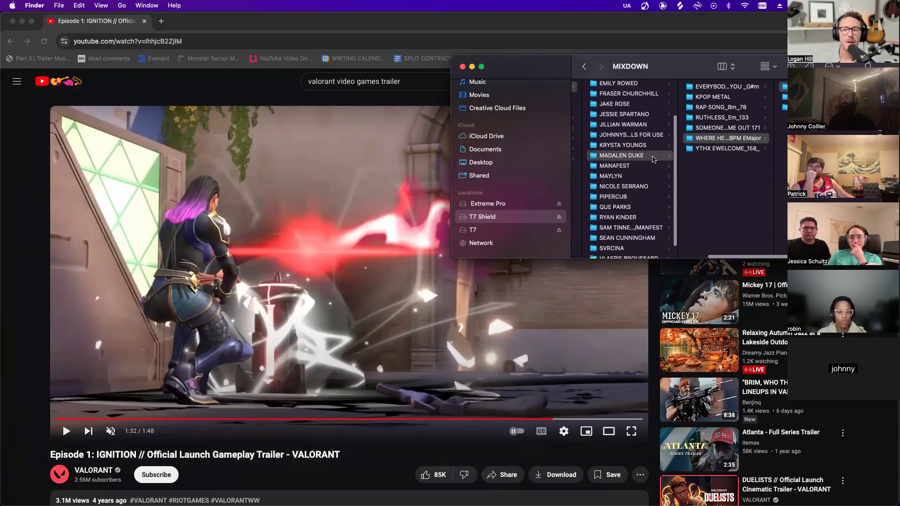
pyautogui.hscroll(2, 654, 160)
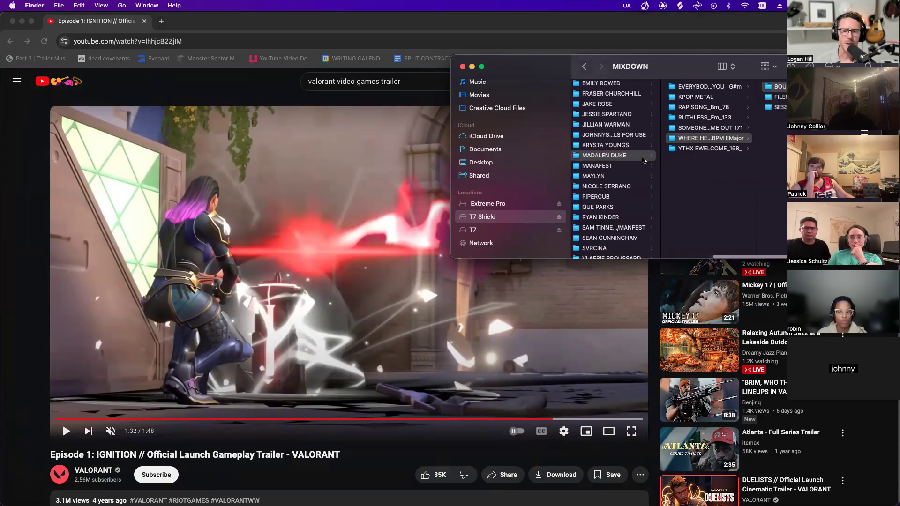
pyautogui.scroll(-1, 642, 159)
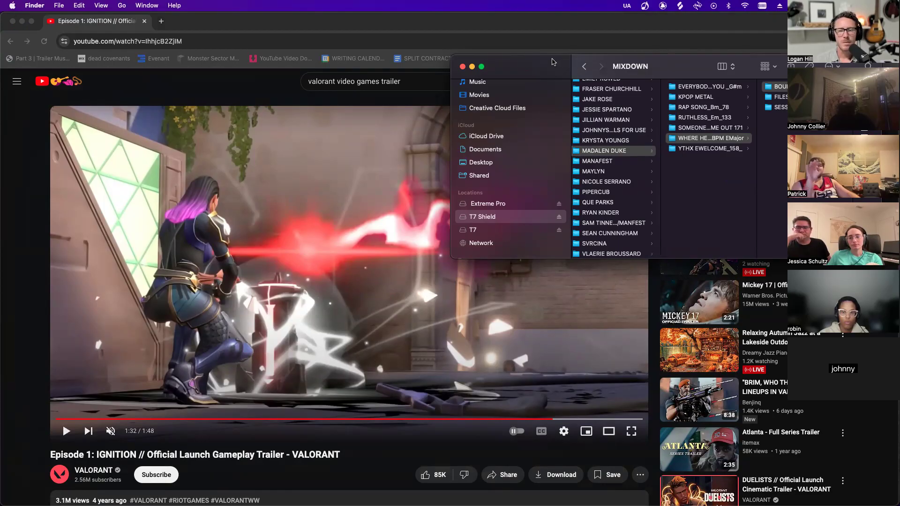
pyautogui.moveTo(554, 62); pyautogui.dragTo(503, 56)
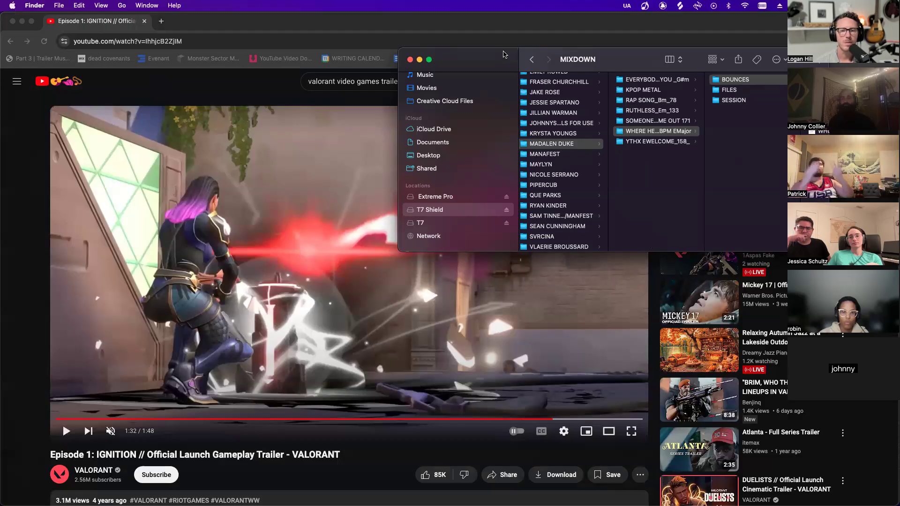
pyautogui.moveTo(483, 57); pyautogui.dragTo(454, 49)
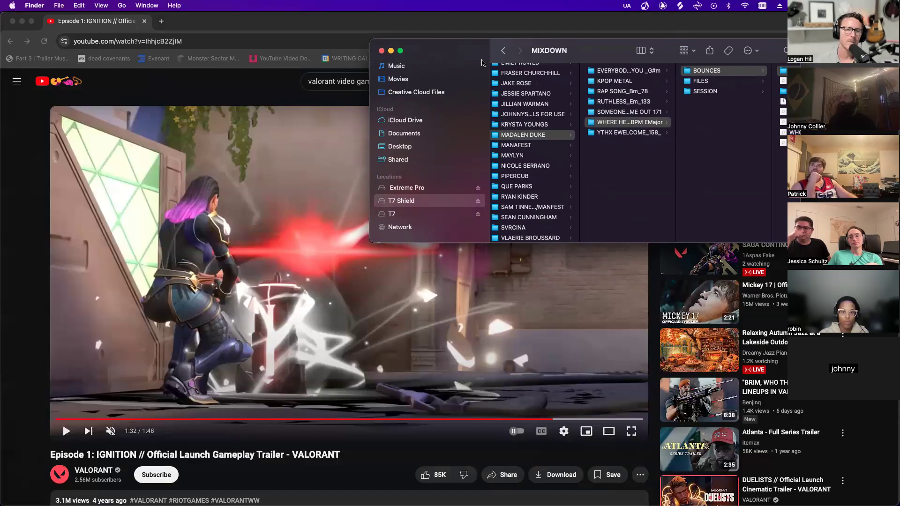
# - Switch to the AINT SEEN NOTHING YET project in Logic Pro and examine its whole arrangement zoomed out
pyautogui.hotkey('ctrl', 'Up')
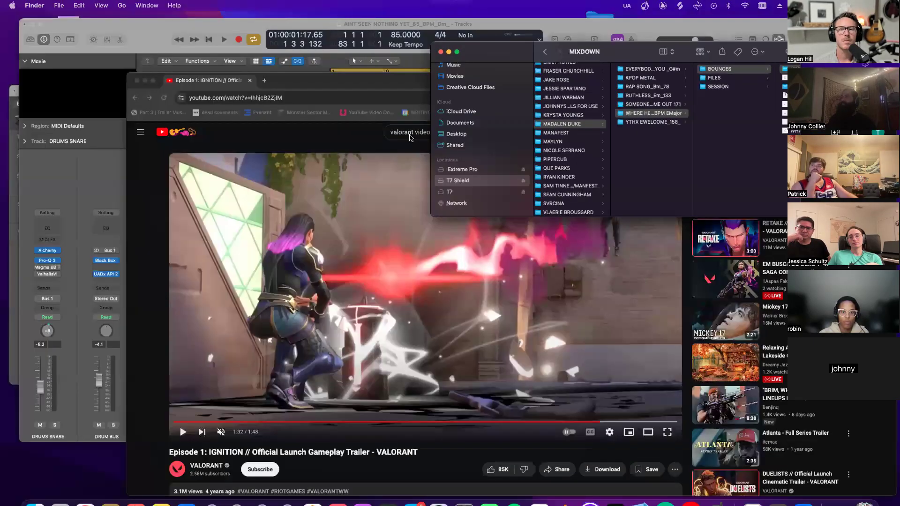
pyautogui.click(403, 125)
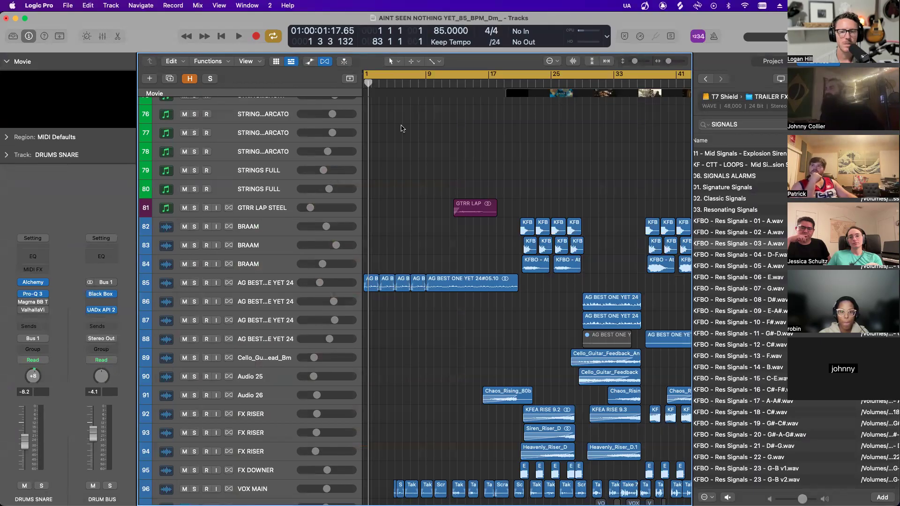
pyautogui.press('super+Up')
pyautogui.press('super+Up')
pyautogui.press('super+Up')
pyautogui.press('super+Up')
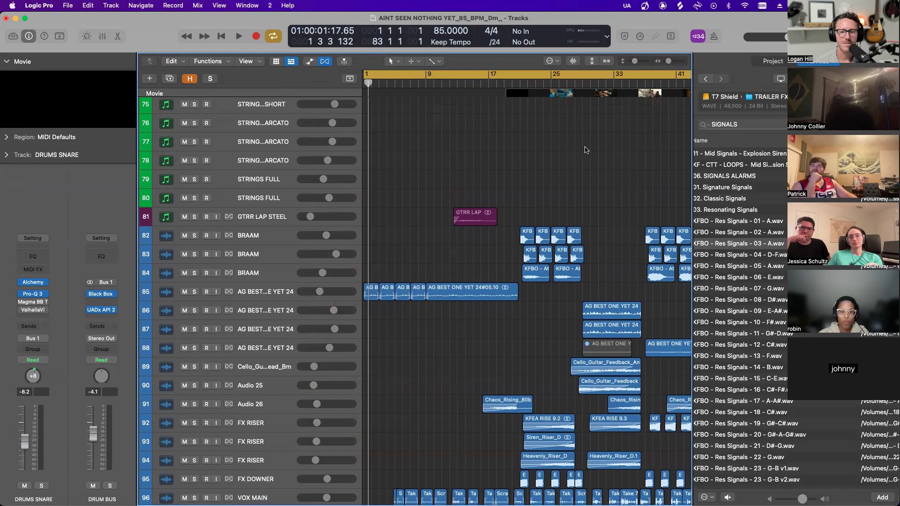
pyautogui.press('super+Left')
pyautogui.press('super+Left')
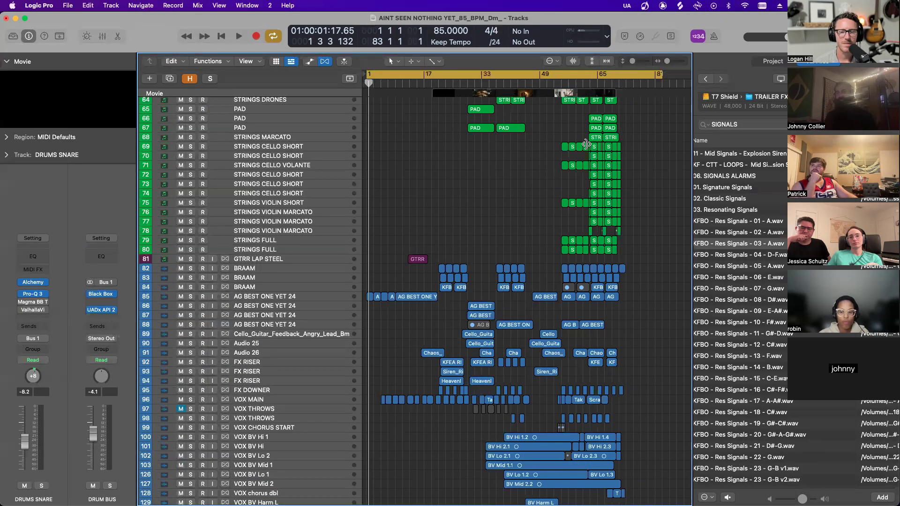
pyautogui.scroll(-3, 532, 130)
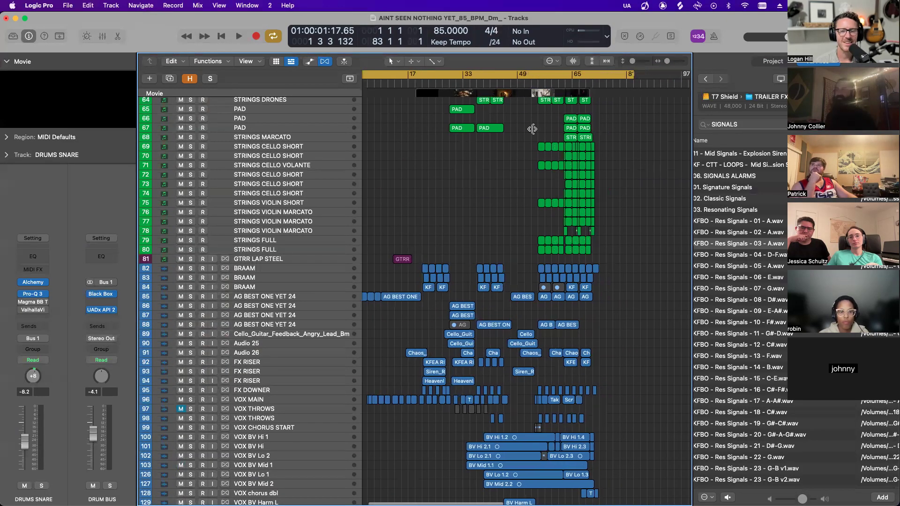
pyautogui.scroll(3, 533, 131)
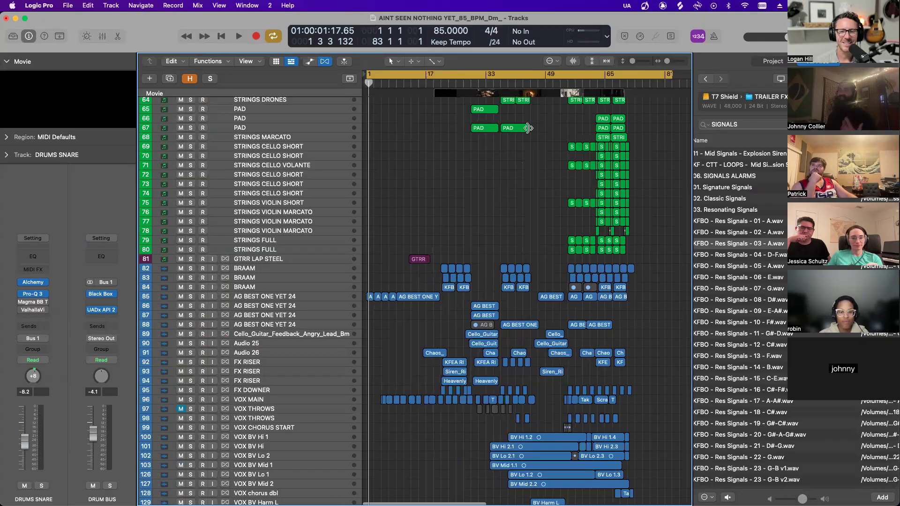
pyautogui.hscroll(1, 519, 128)
pyautogui.scroll(-1, 519, 128)
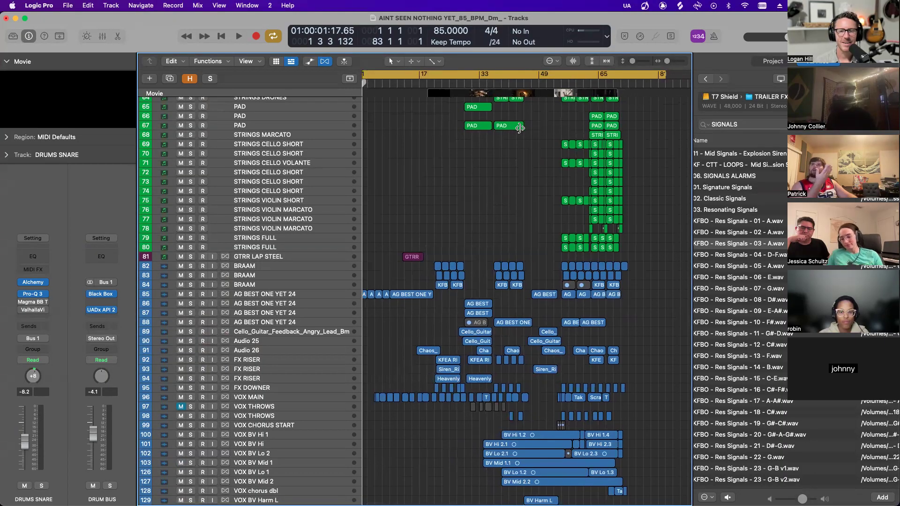
pyautogui.hscroll(1, 520, 130)
pyautogui.hscroll(-3, 520, 131)
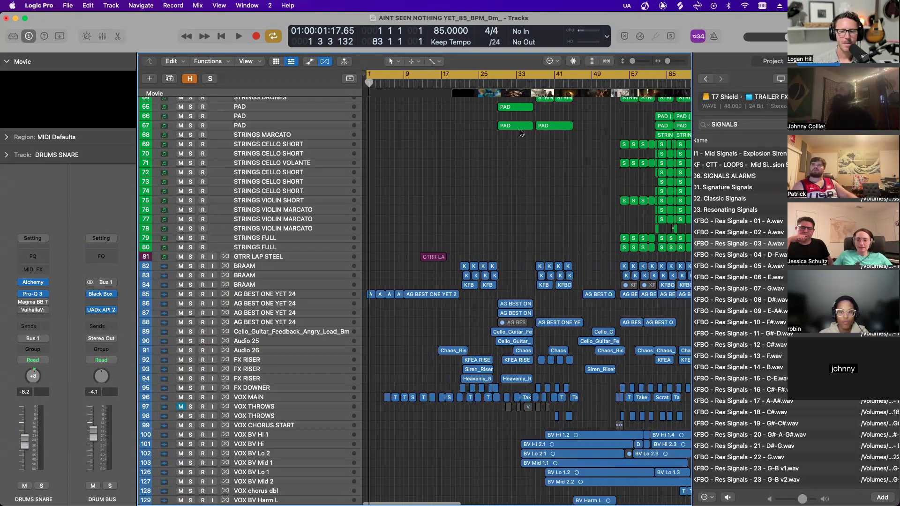
# - Set the cycle range from bar 55 to bar 80, above the final section of the drum, bass and brass tracks
pyautogui.scroll(5, 520, 130)
pyautogui.scroll(2, 522, 133)
pyautogui.hscroll(4, 521, 133)
pyautogui.scroll(3, 521, 133)
pyautogui.moveTo(525, 78); pyautogui.dragTo(643, 79)
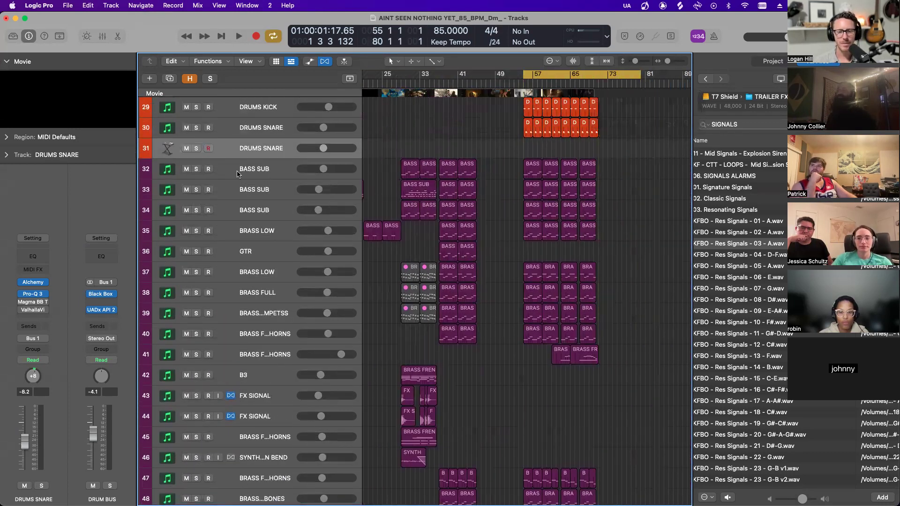
# - Solo the first BASS SUB track (track 32) and play it from bar 55, restarting playback once
pyautogui.click(197, 169)
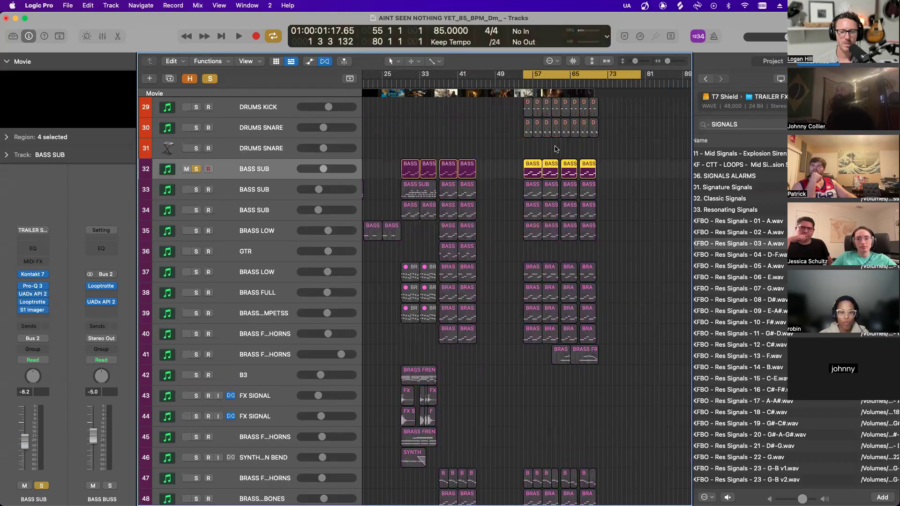
pyautogui.press('space')
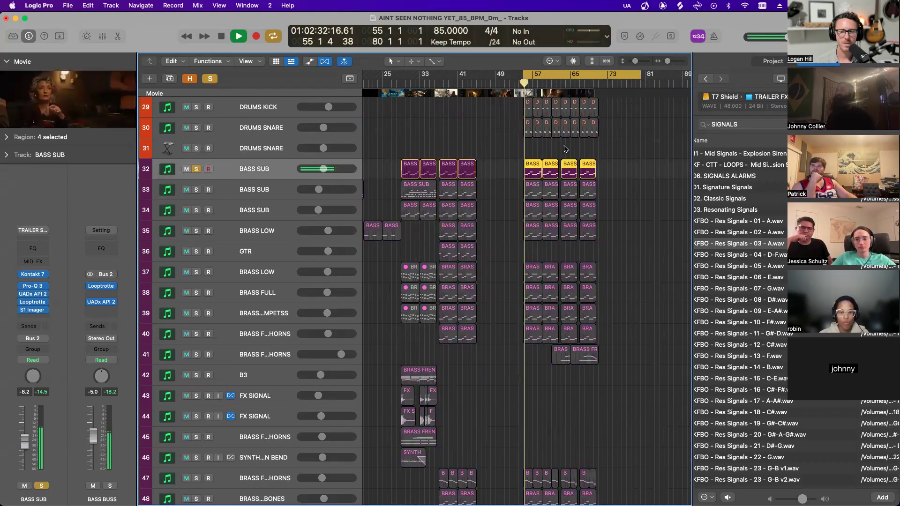
pyautogui.click(471, 223)
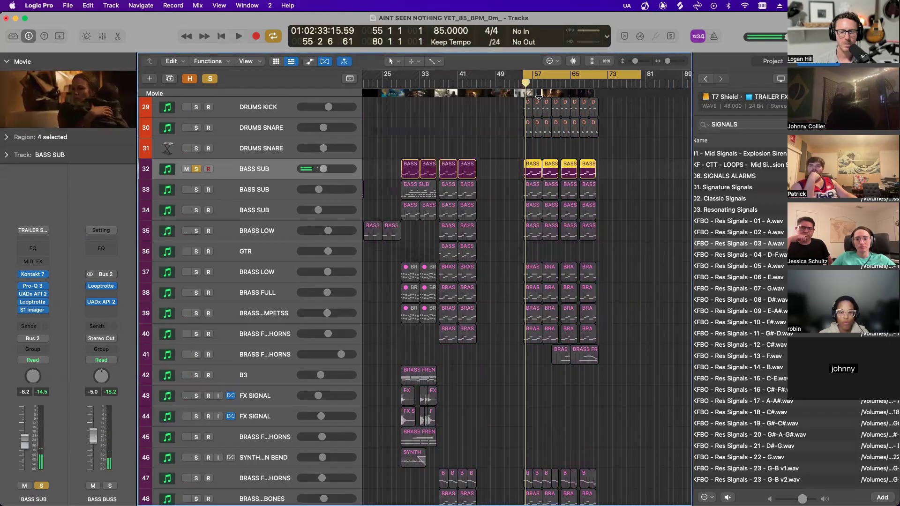
pyautogui.press('space')
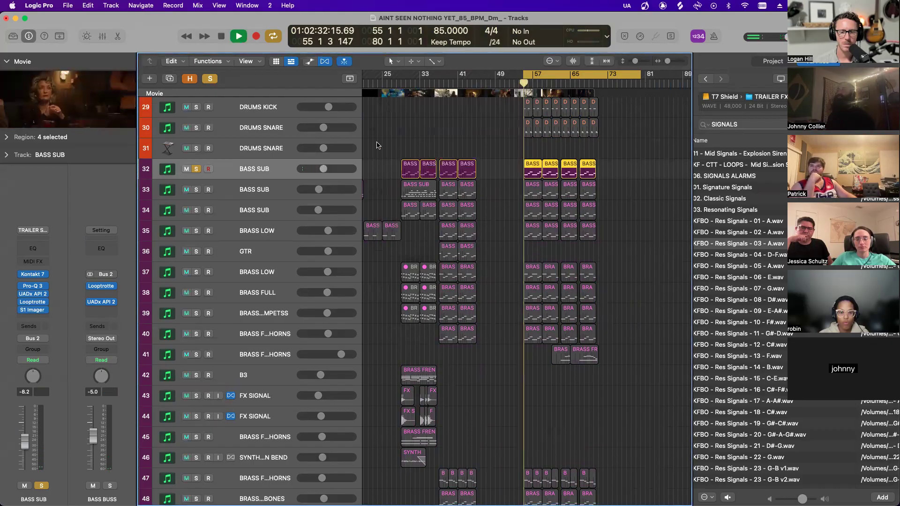
# - Extend the cycle range's start to bar 52 and inspect track 32's Pro-Q 3 equalizer while the soloed sub bass plays
pyautogui.click(34, 286)
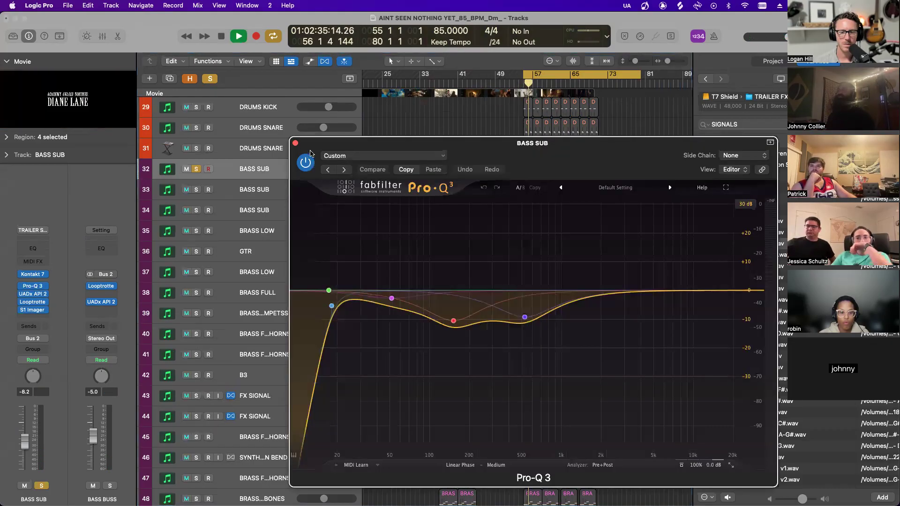
pyautogui.click(295, 143)
pyautogui.press('space')
pyautogui.moveTo(522, 74); pyautogui.dragTo(509, 74)
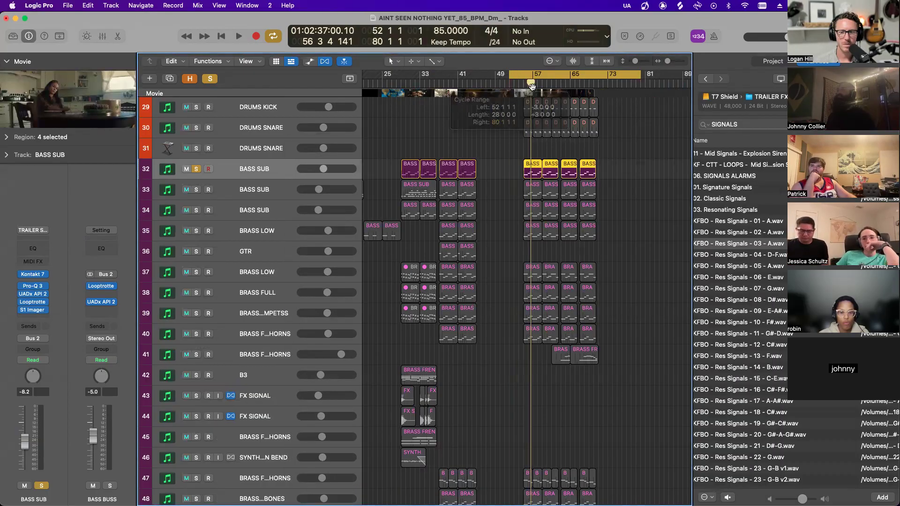
pyautogui.press('space')
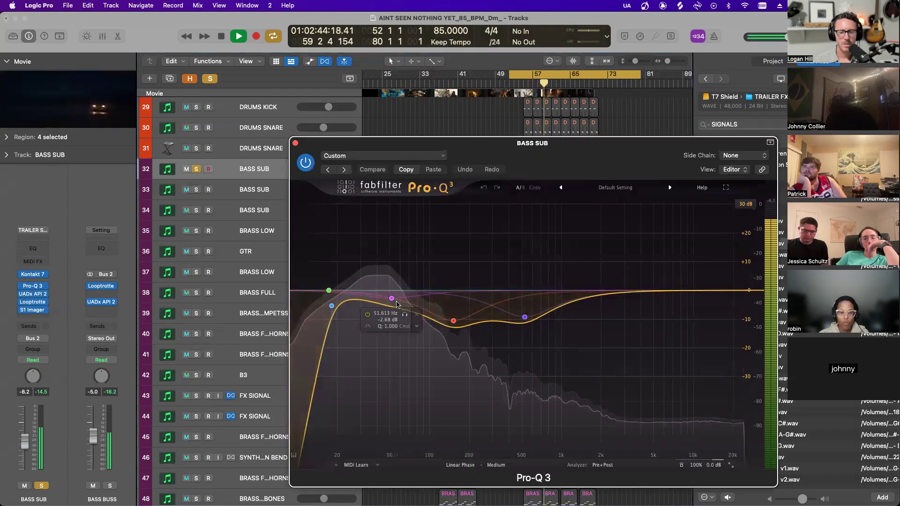
pyautogui.click(295, 142)
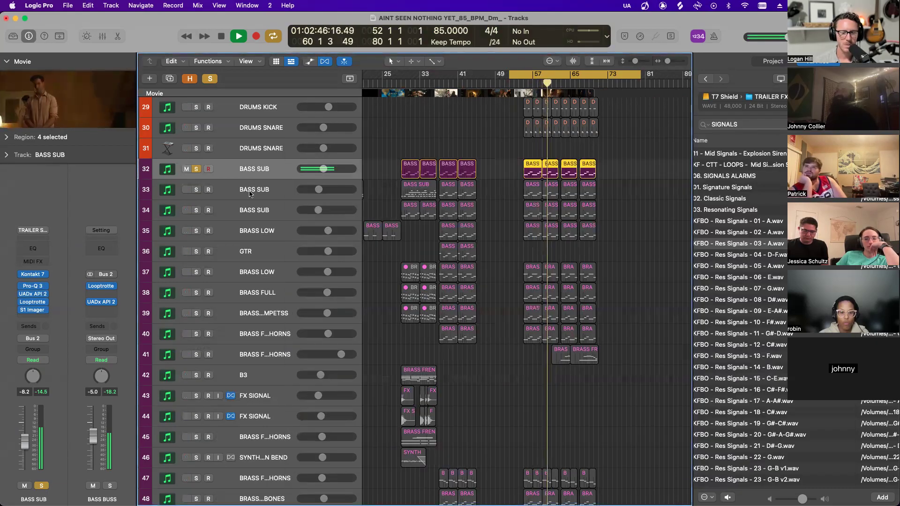
# - Add the third BASS SUB track (track 34) to the solo and select it during playback
pyautogui.click(198, 193)
pyautogui.click(198, 210)
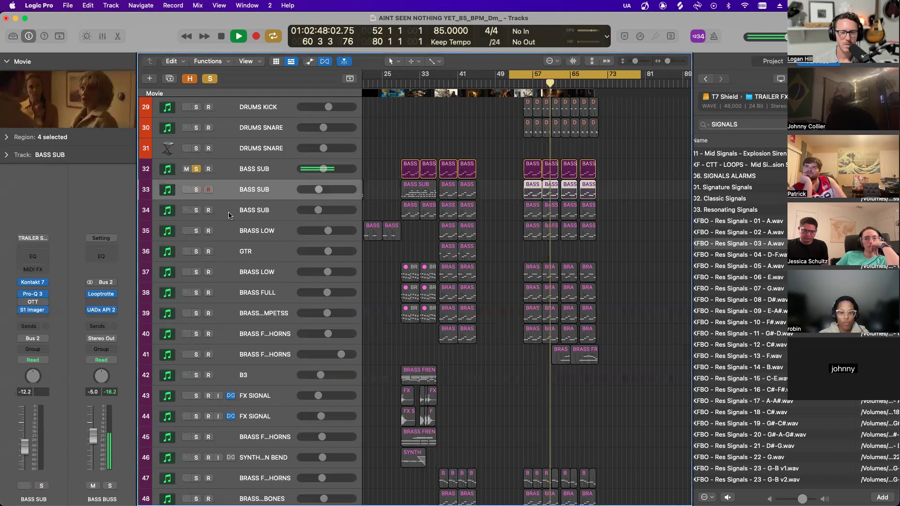
pyautogui.click(257, 209)
# - Raise the low cut in track 34's Pro-Q 3 to about 47 Hz, and clear all solos with playback stopped
pyautogui.click(33, 286)
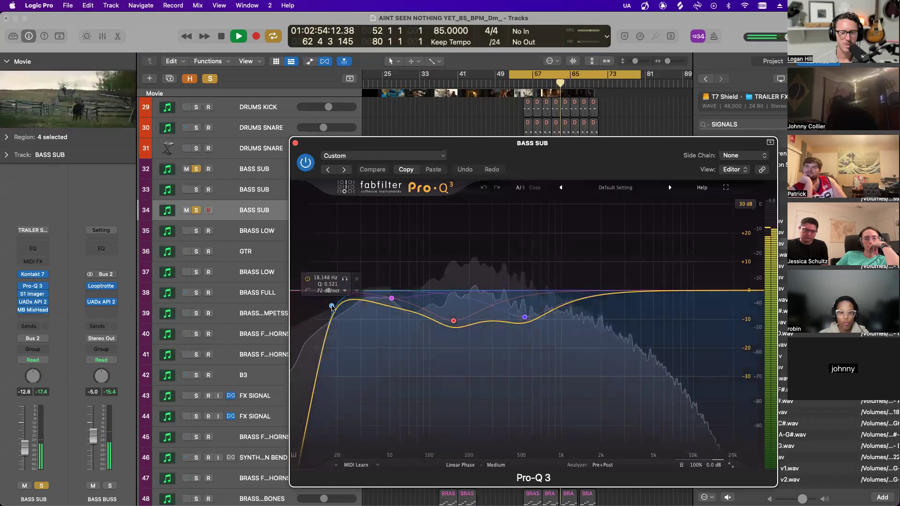
pyautogui.moveTo(332, 308); pyautogui.dragTo(387, 308)
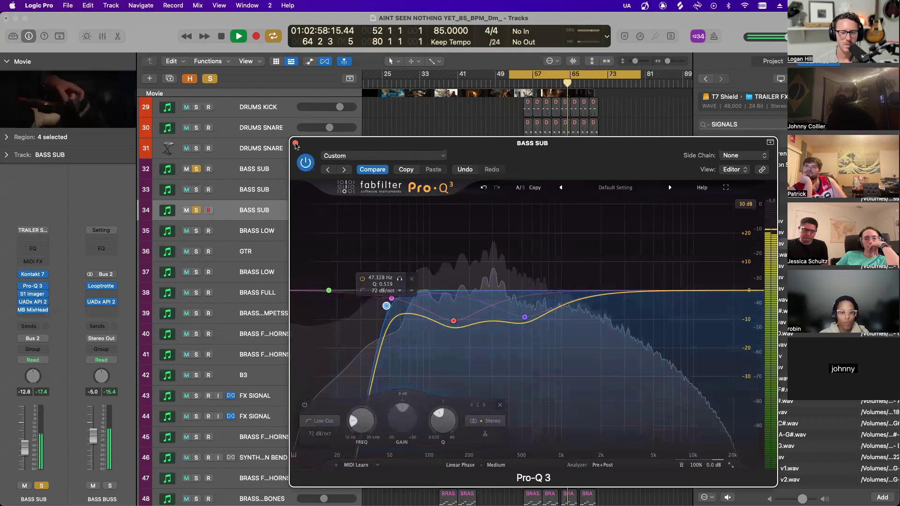
pyautogui.click(295, 143)
pyautogui.press('space')
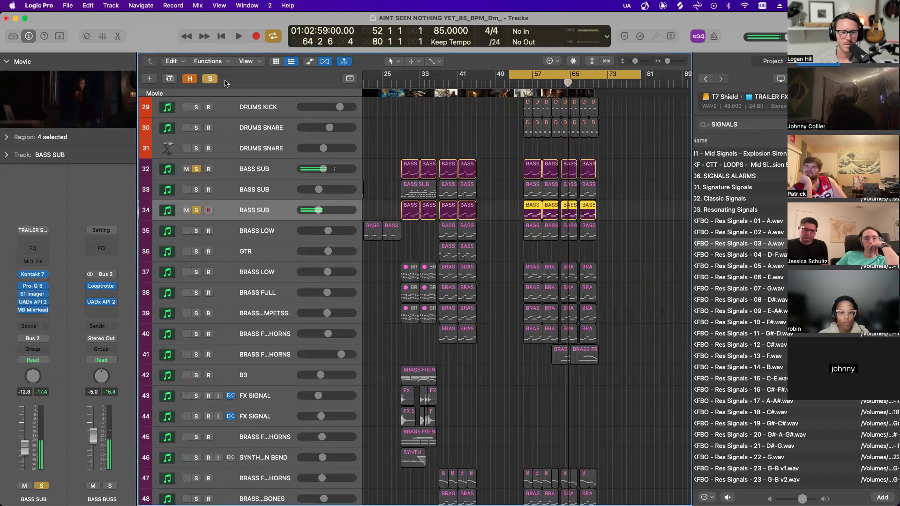
pyautogui.click(210, 79)
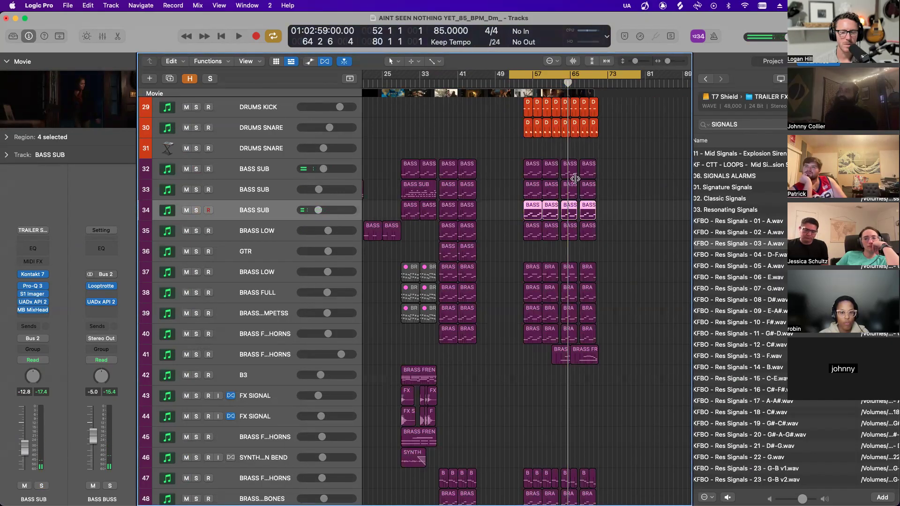
# - Look through the arrangement's drum, bass, brass, synth and string tracks in the closing section from bar 55
pyautogui.scroll(1, 572, 181)
pyautogui.hscroll(2, 572, 182)
pyautogui.scroll(2, 571, 183)
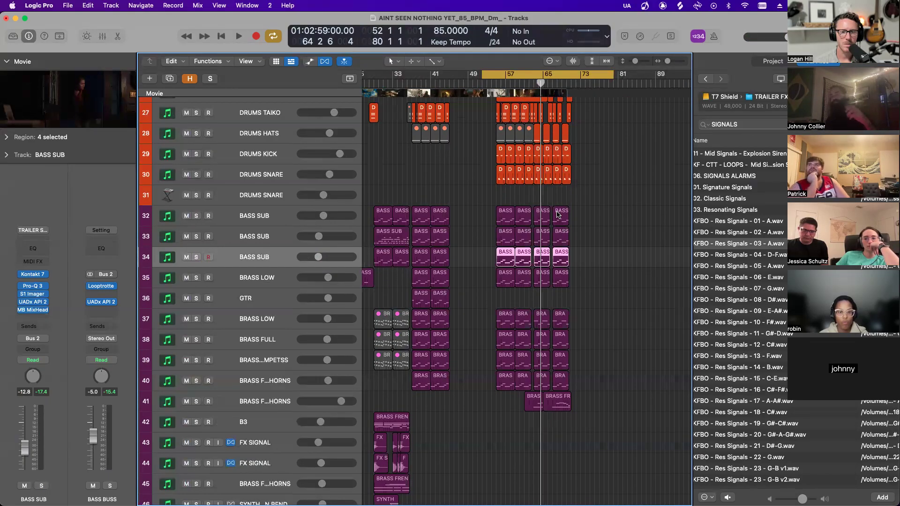
pyautogui.scroll(5, 541, 214)
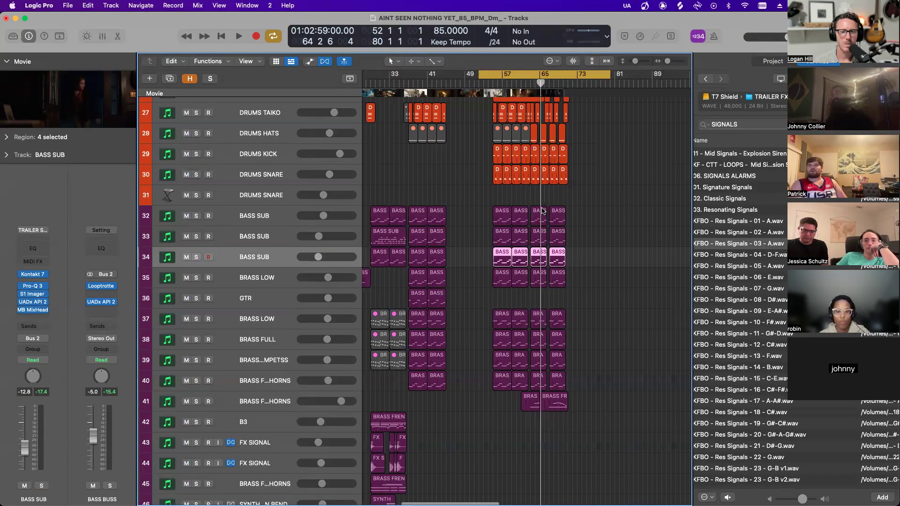
pyautogui.scroll(5, 542, 215)
pyautogui.scroll(3, 542, 214)
pyautogui.scroll(3, 541, 215)
pyautogui.hscroll(2, 541, 215)
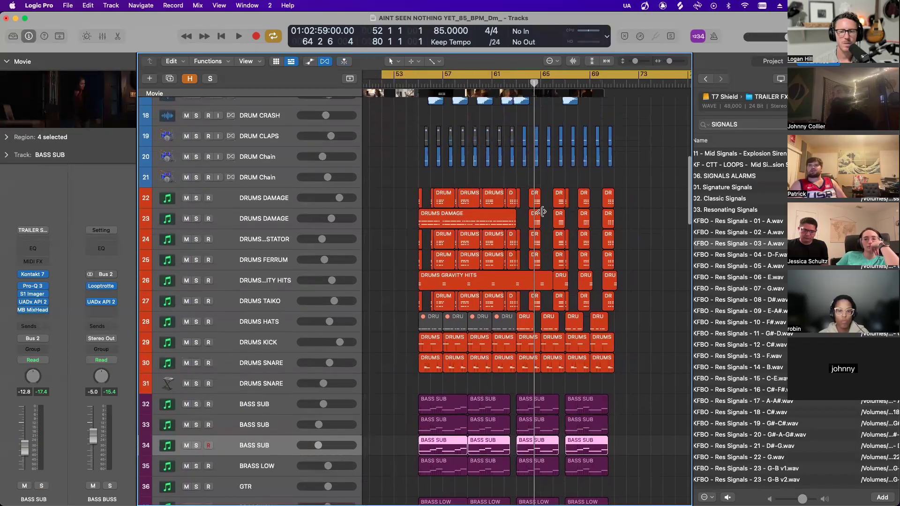
pyautogui.scroll(3, 540, 216)
pyautogui.hscroll(3, 539, 217)
pyautogui.scroll(10, 538, 217)
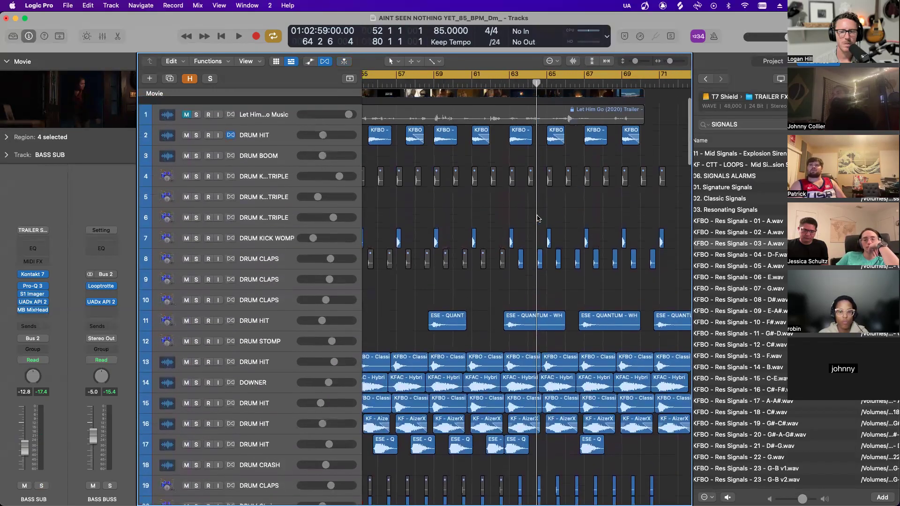
pyautogui.hscroll(-2, 539, 218)
pyautogui.scroll(-20, 540, 219)
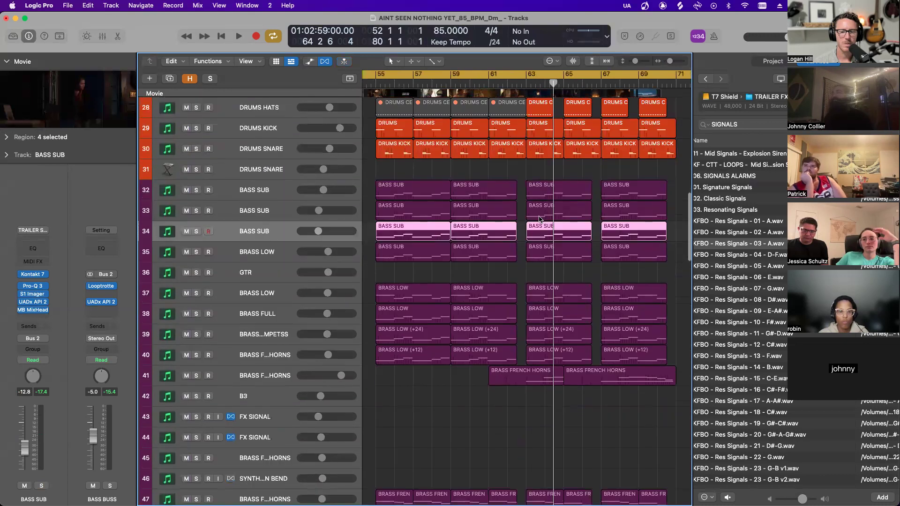
pyautogui.scroll(-8, 540, 219)
pyautogui.scroll(5, 539, 220)
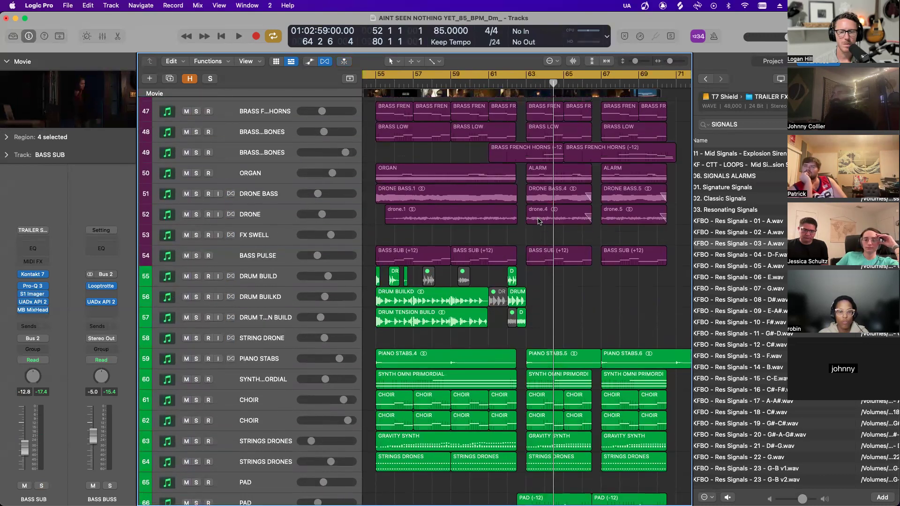
pyautogui.scroll(-5, 537, 221)
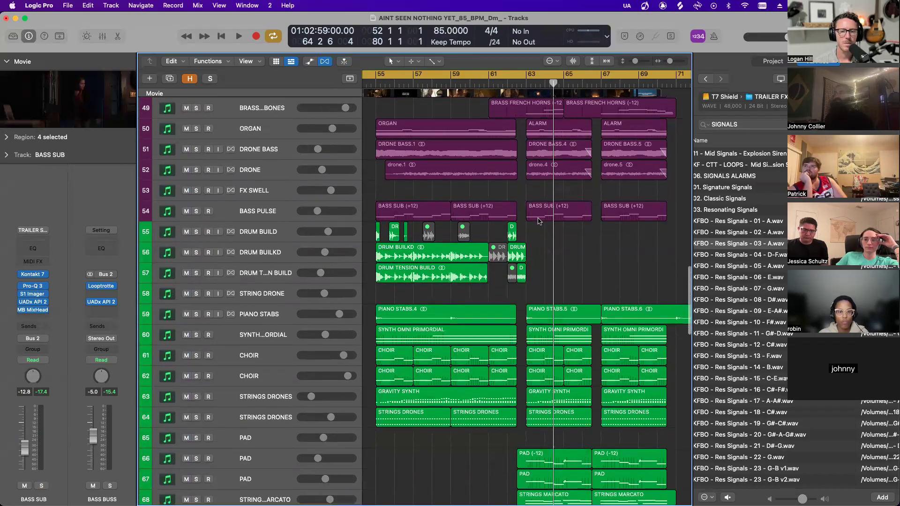
pyautogui.scroll(-2, 539, 221)
pyautogui.scroll(-2, 539, 221)
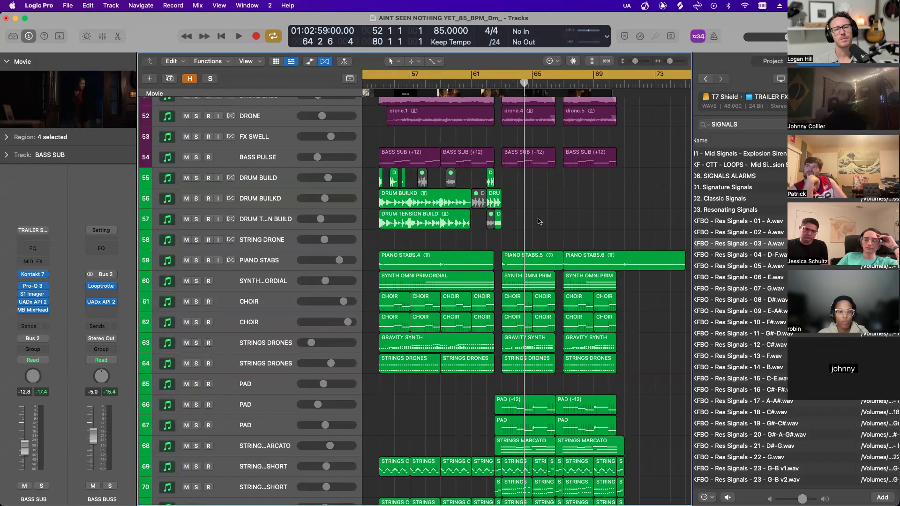
# - Set the cycle range to run from bar 54 to bar 76
pyautogui.moveTo(376, 74); pyautogui.dragTo(657, 114)
pyautogui.hscroll(-5, 658, 115)
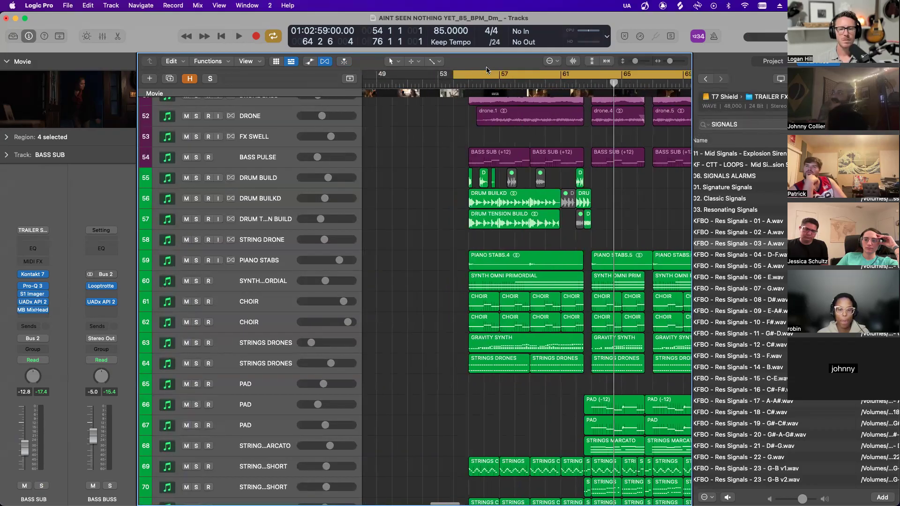
pyautogui.hscroll(3, 502, 87)
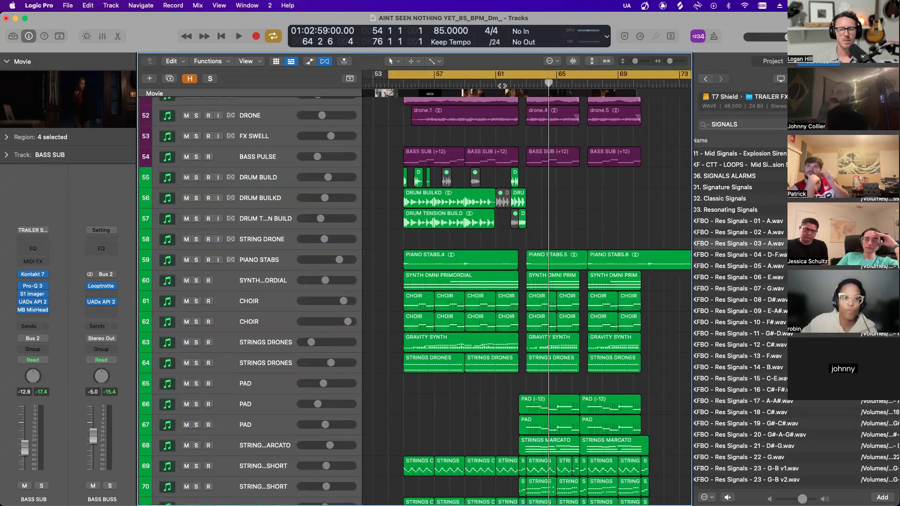
# - Select the BASS PULSE track (track 54) and inspect its Pro-Q 3 equalizer, including the available phase modes
pyautogui.scroll(1, 328, 188)
pyautogui.click(273, 170)
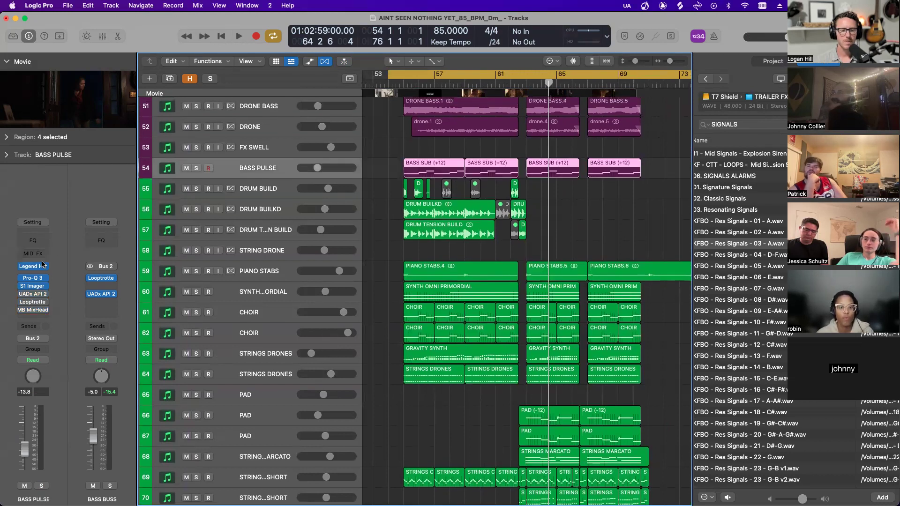
pyautogui.click(33, 278)
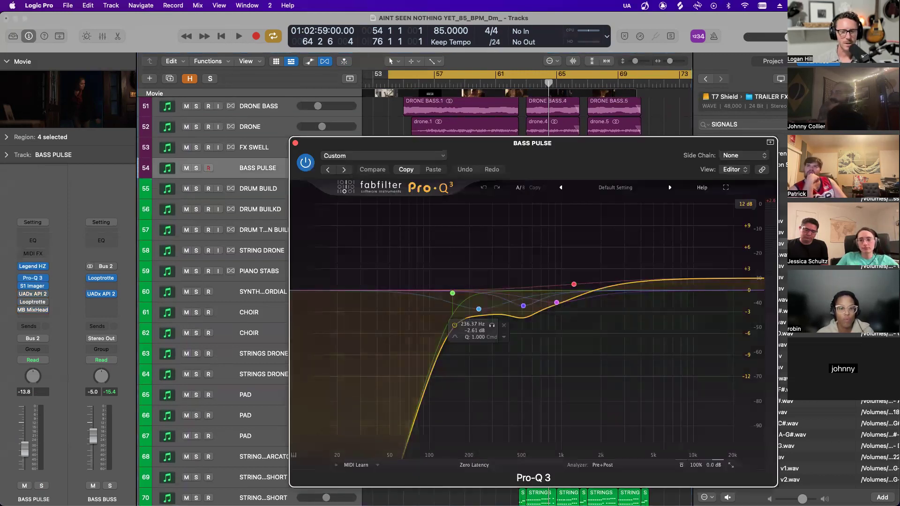
pyautogui.click(481, 466)
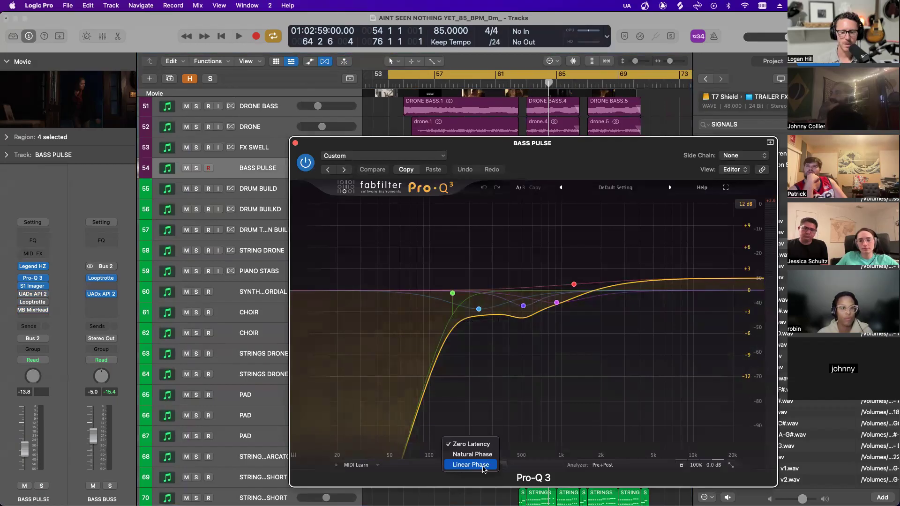
pyautogui.click(447, 143)
pyautogui.click(295, 143)
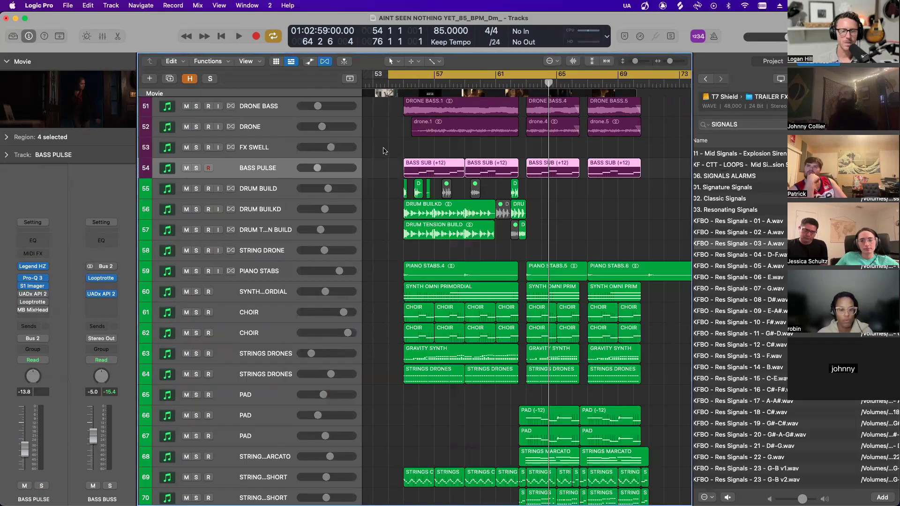
# - Examine where the BASS PULSE, drum build, choir and pad regions sit across the whole arrangement
pyautogui.scroll(-4, 384, 150)
pyautogui.scroll(-3, 382, 149)
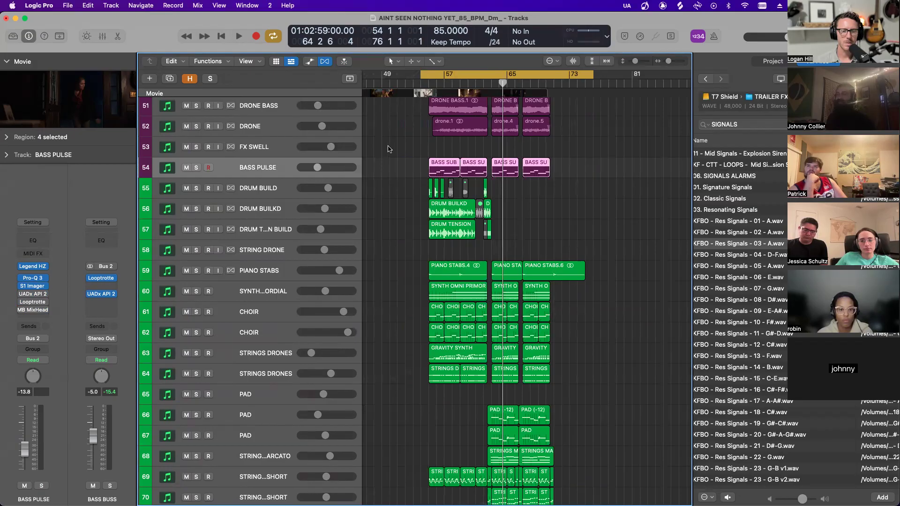
pyautogui.scroll(3, 388, 149)
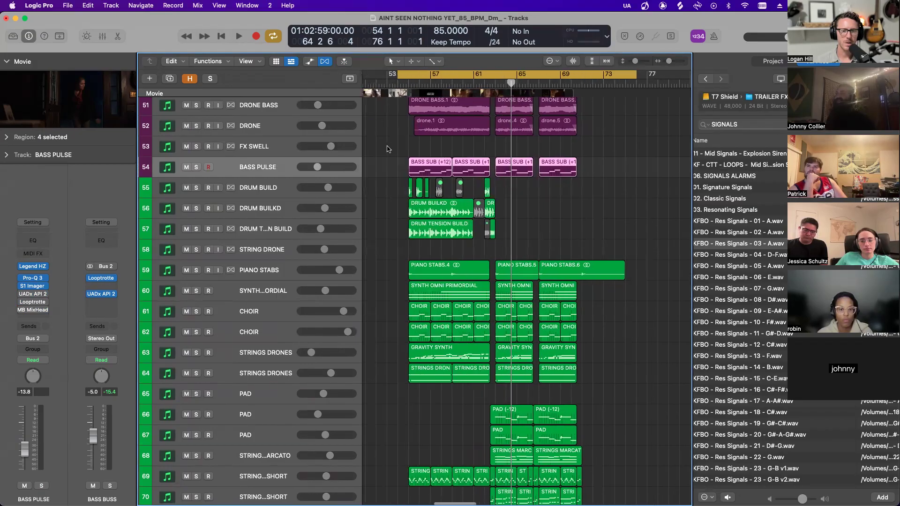
pyautogui.hscroll(2, 387, 149)
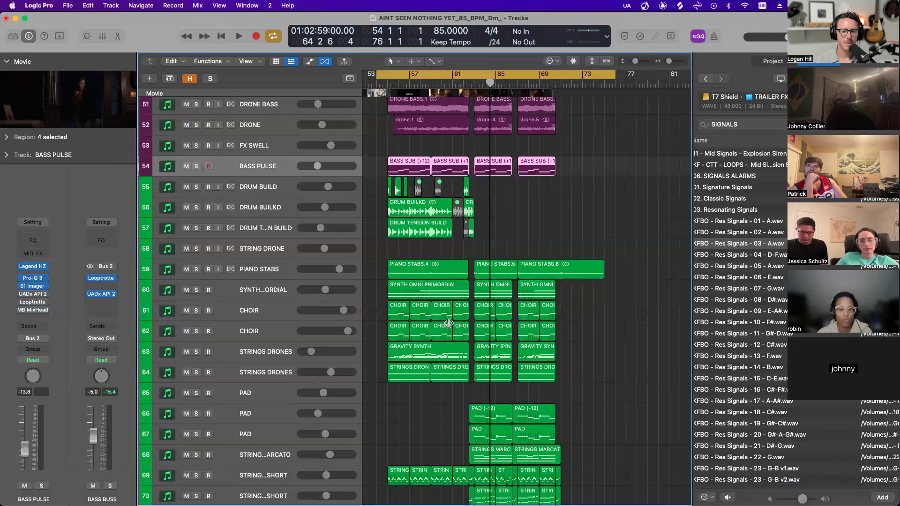
pyautogui.scroll(3, 448, 323)
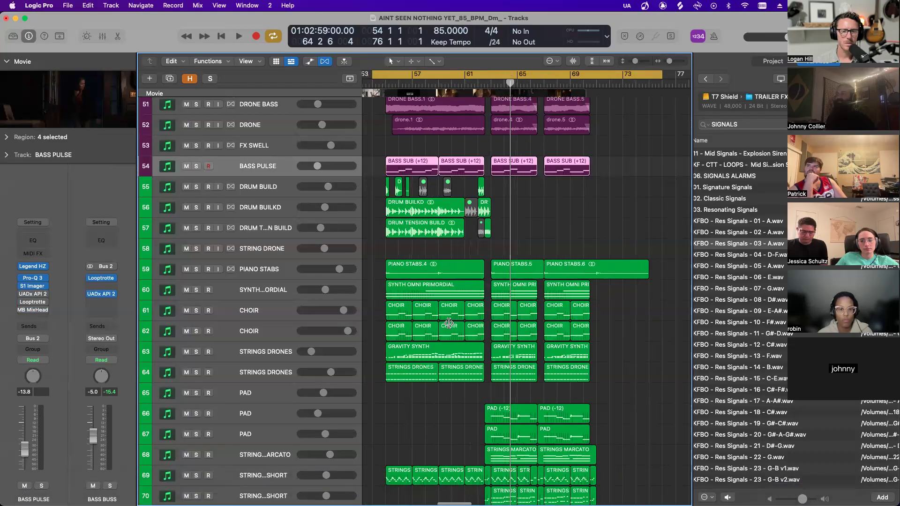
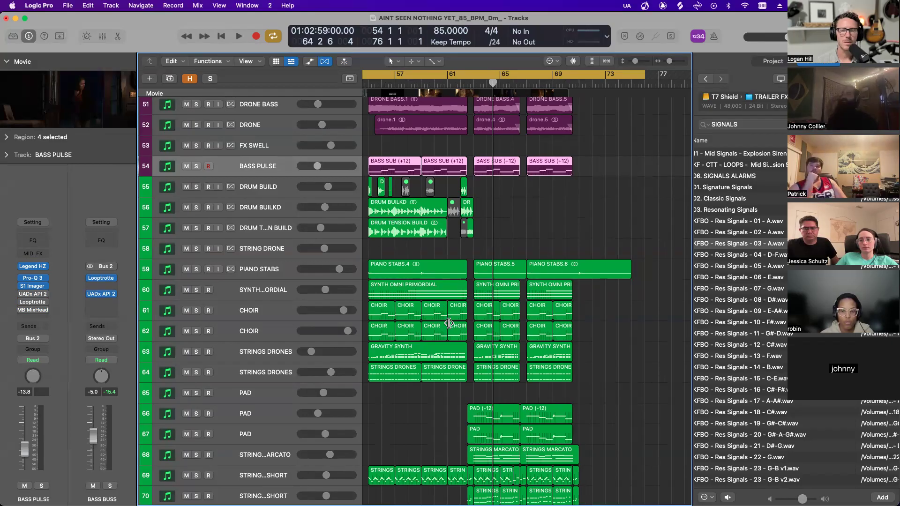
pyautogui.hscroll(-5, 477, 192)
pyautogui.hscroll(-4, 477, 192)
pyautogui.hscroll(2, 488, 88)
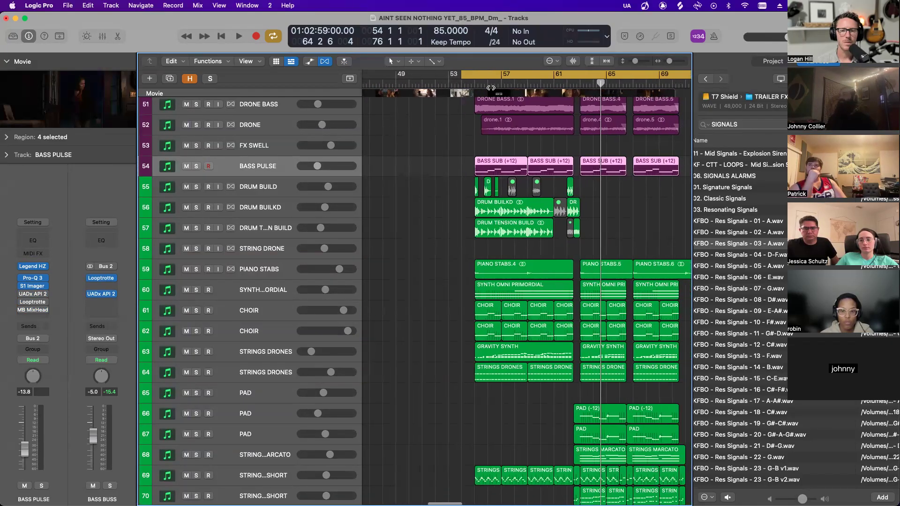
pyautogui.scroll(-5, 488, 88)
pyautogui.hscroll(-7, 488, 88)
pyautogui.scroll(-3, 516, 397)
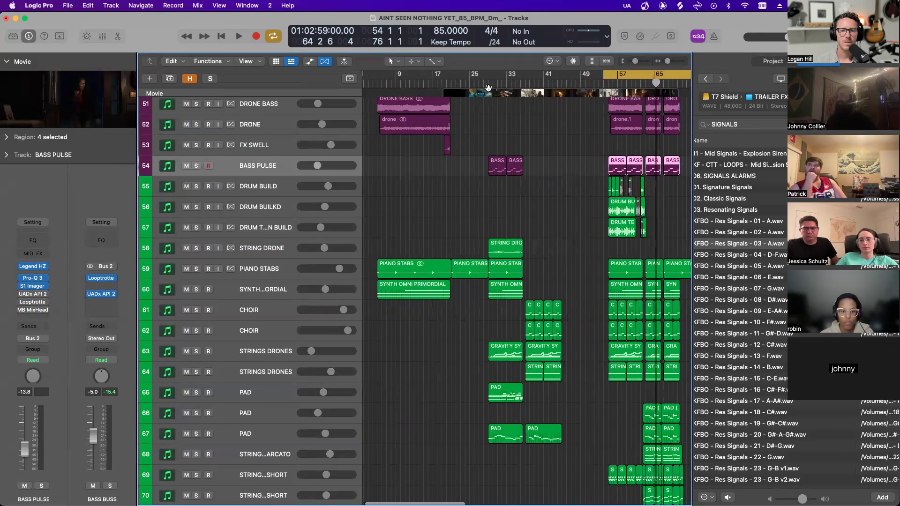
pyautogui.hscroll(5, 516, 396)
pyautogui.scroll(4, 520, 397)
pyautogui.hscroll(3, 293, 173)
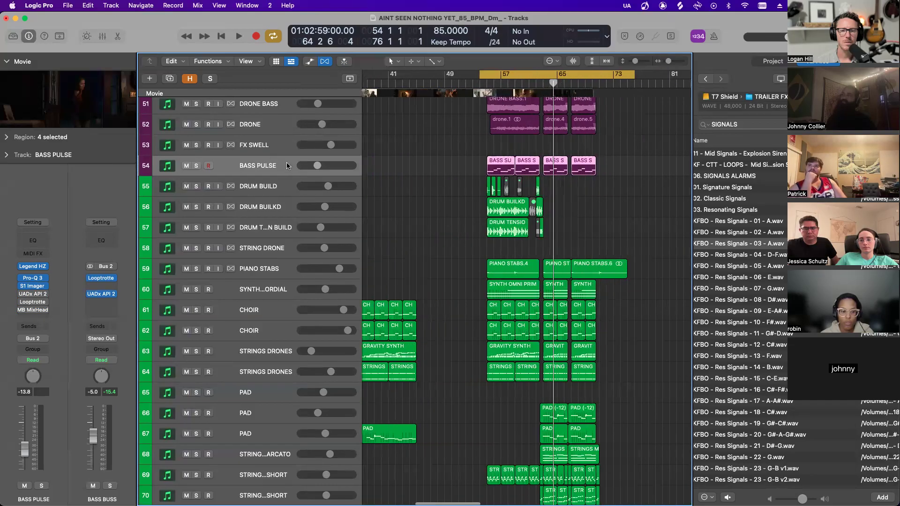
# - Open the mixer and find the bus channel strips that follow the vocal channels
pyautogui.press('x')
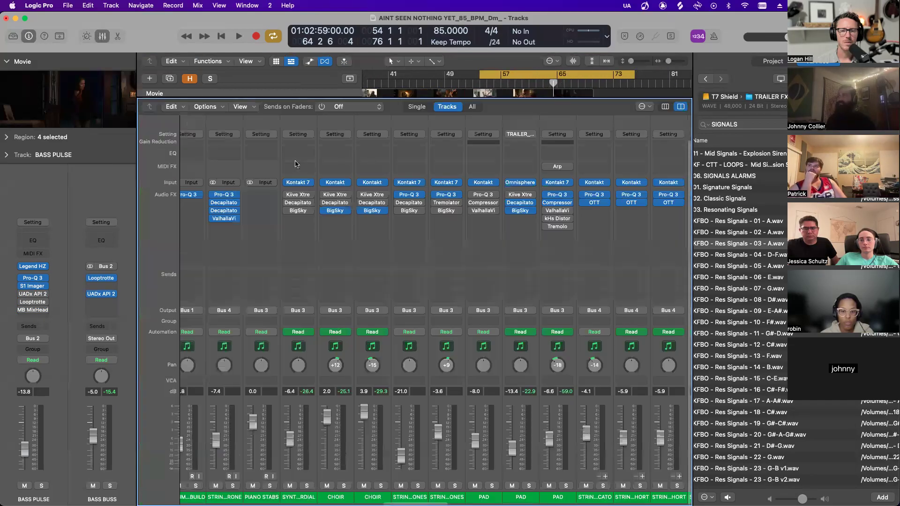
pyautogui.hscroll(15, 510, 223)
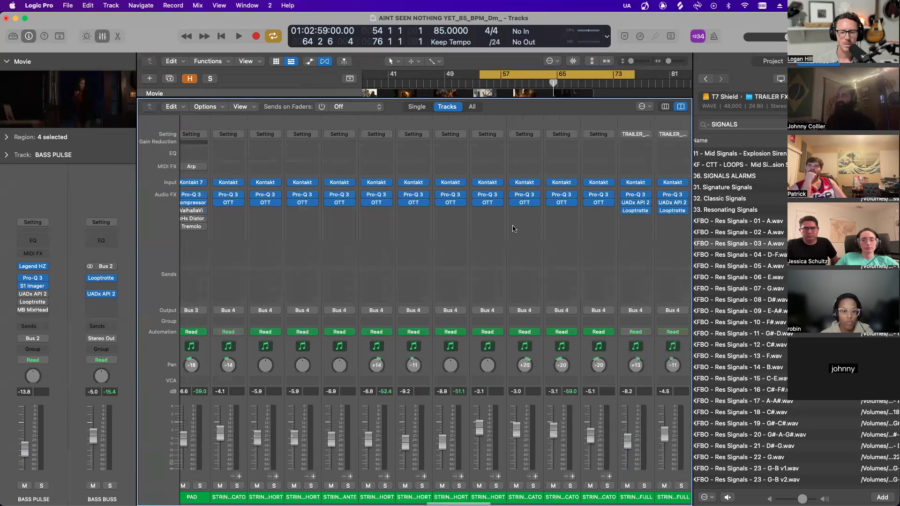
pyautogui.hscroll(8, 514, 227)
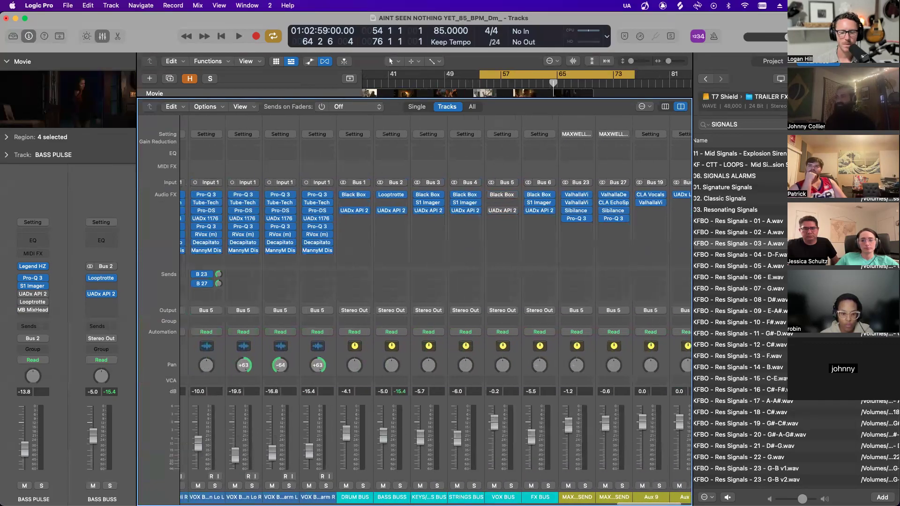
pyautogui.hscroll(-9, 435, 454)
pyautogui.hscroll(10, 434, 458)
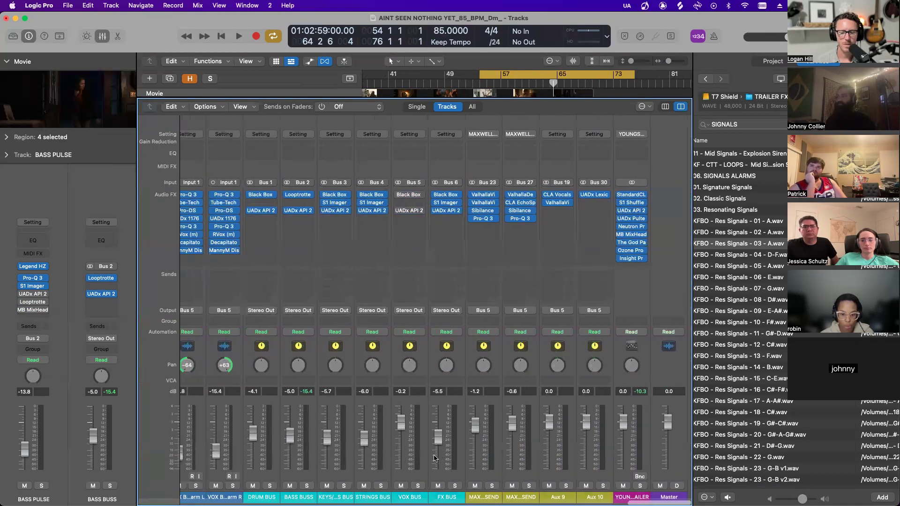
# - Select the drum, bass, keys, strings and FX bus channels in turn to point out the mix buses
pyautogui.click(374, 492)
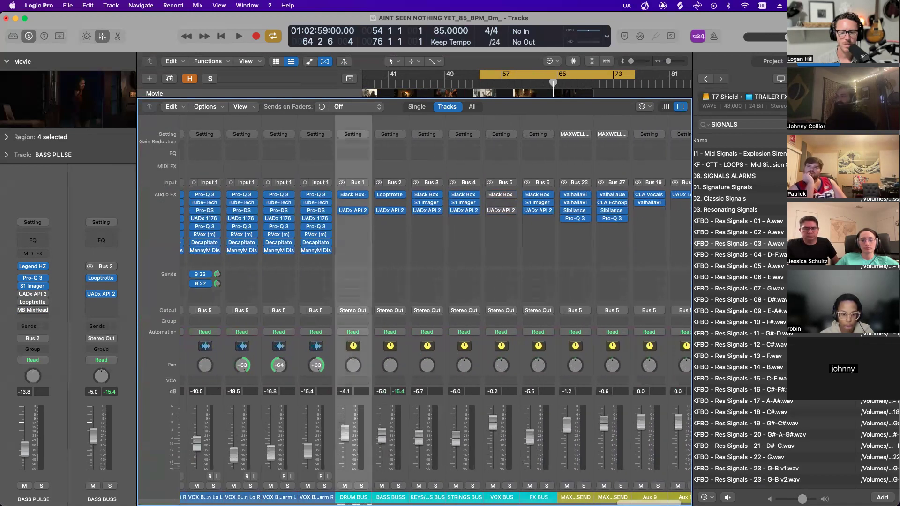
pyautogui.click(375, 492)
pyautogui.click(427, 497)
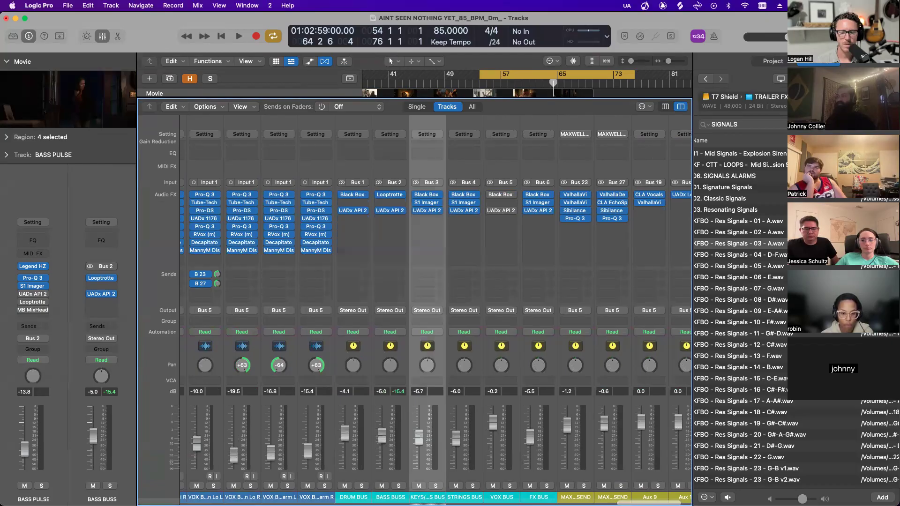
pyautogui.click(464, 497)
pyautogui.hscroll(-15, 464, 497)
pyautogui.hscroll(15, 464, 496)
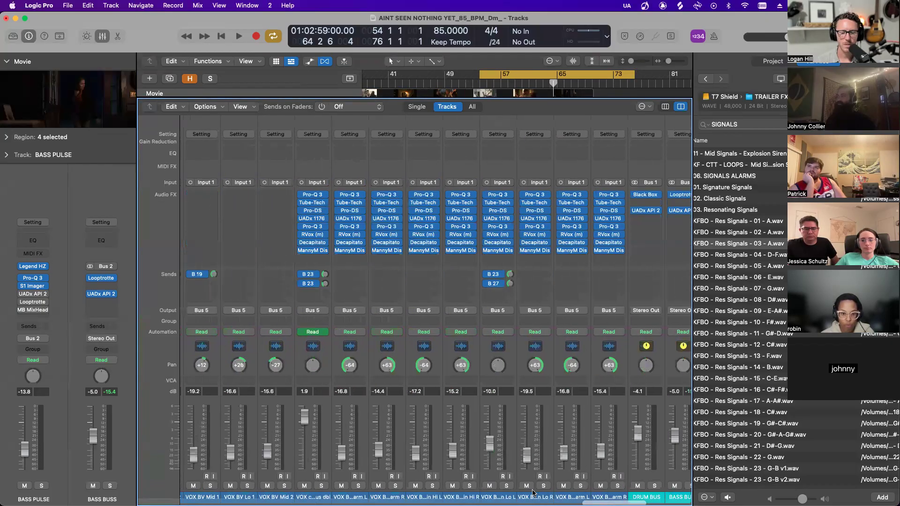
pyautogui.click(478, 496)
pyautogui.hscroll(-3, 370, 215)
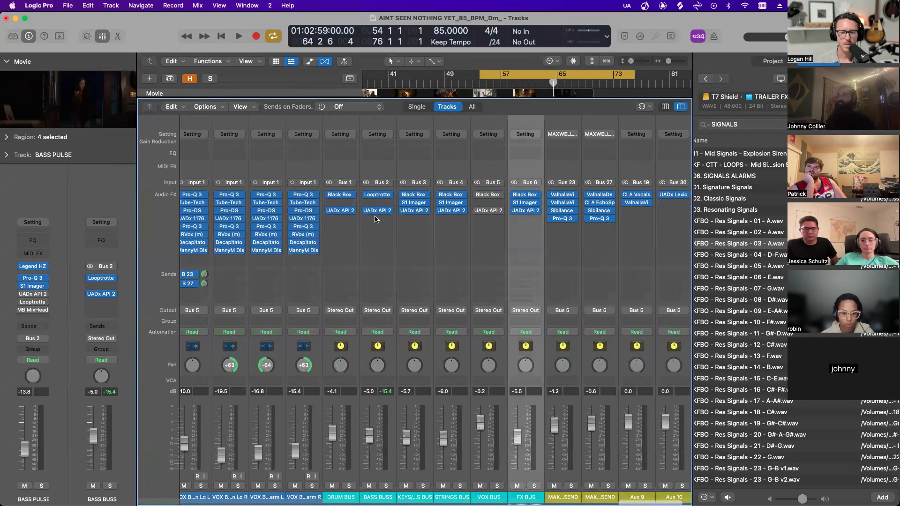
# - Inspect the Black Box HG-2 saturation plug-in on the DRUM BUS channel and close it
pyautogui.hscroll(-3, 362, 196)
pyautogui.click(361, 194)
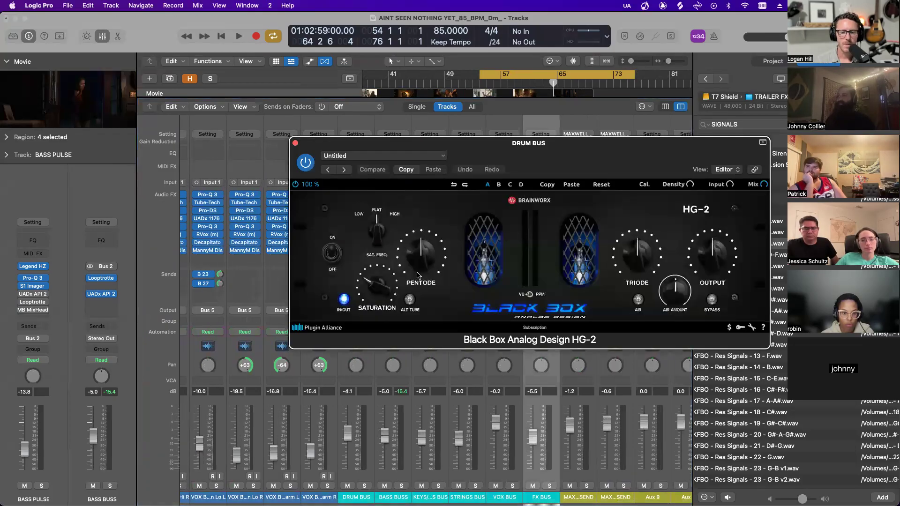
pyautogui.click(295, 143)
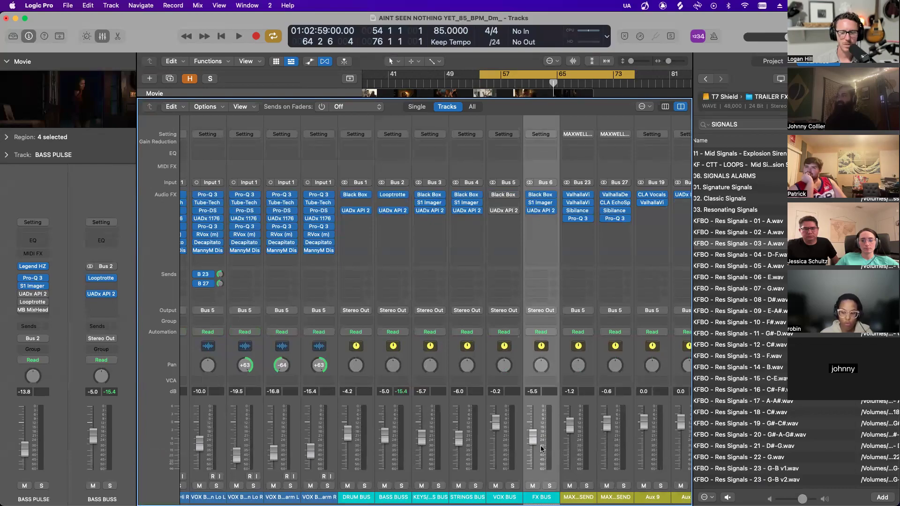
pyautogui.hscroll(2, 541, 449)
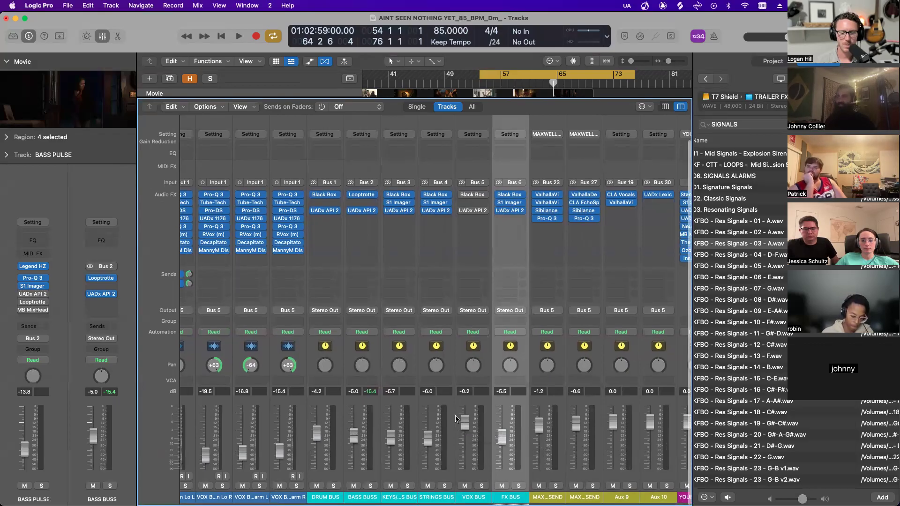
pyautogui.hscroll(4, 457, 419)
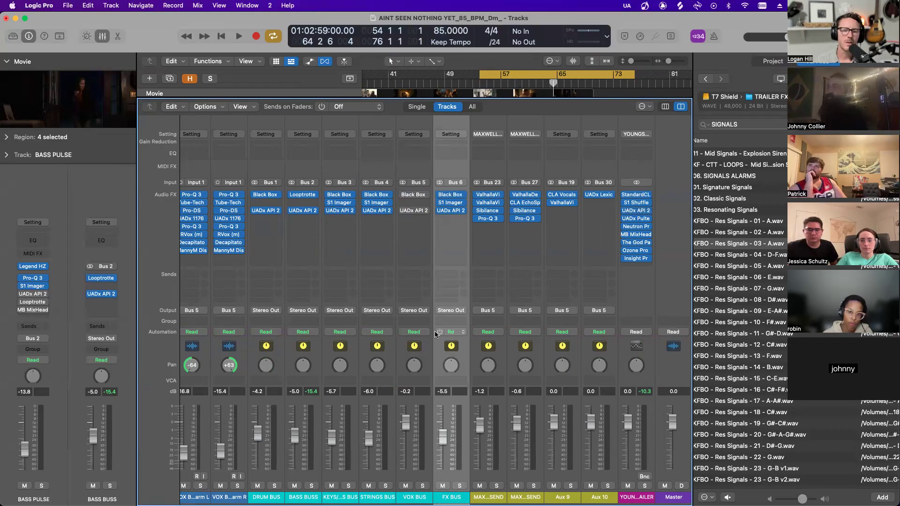
pyautogui.hscroll(-5, 402, 469)
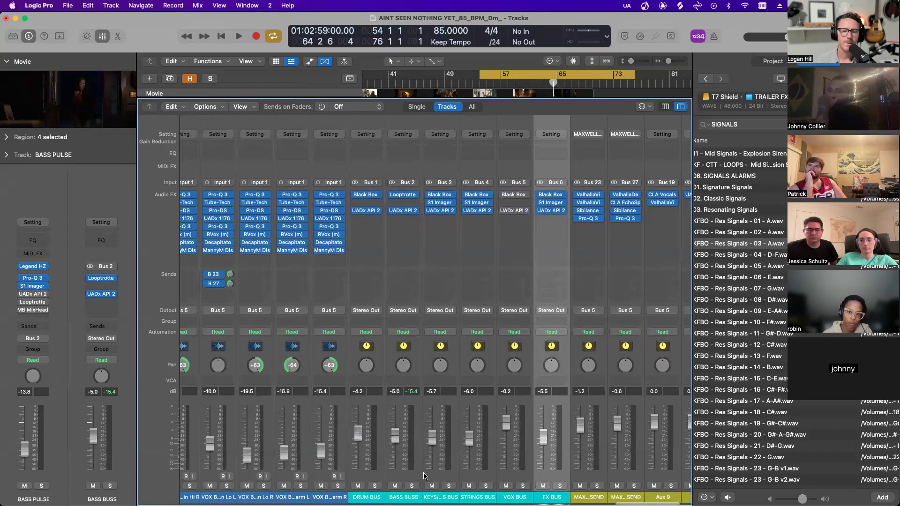
# - Solo the BASS BUSS channel and inspect the API 2500 compressors on the drum, keys/drones and bass buses
pyautogui.click(403, 496)
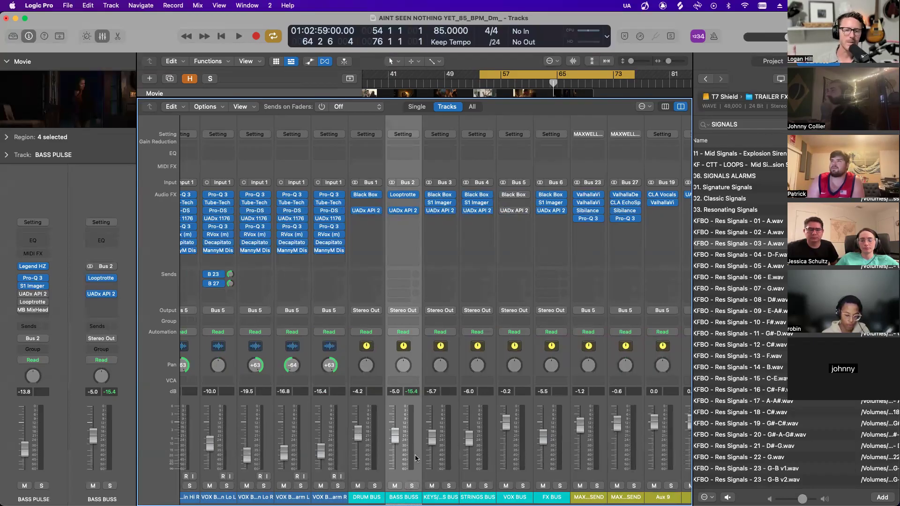
pyautogui.click(411, 486)
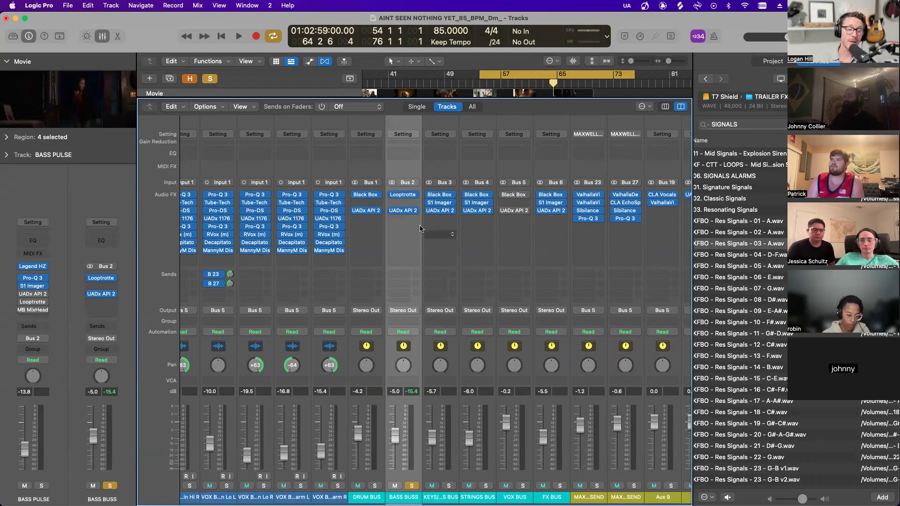
pyautogui.click(366, 211)
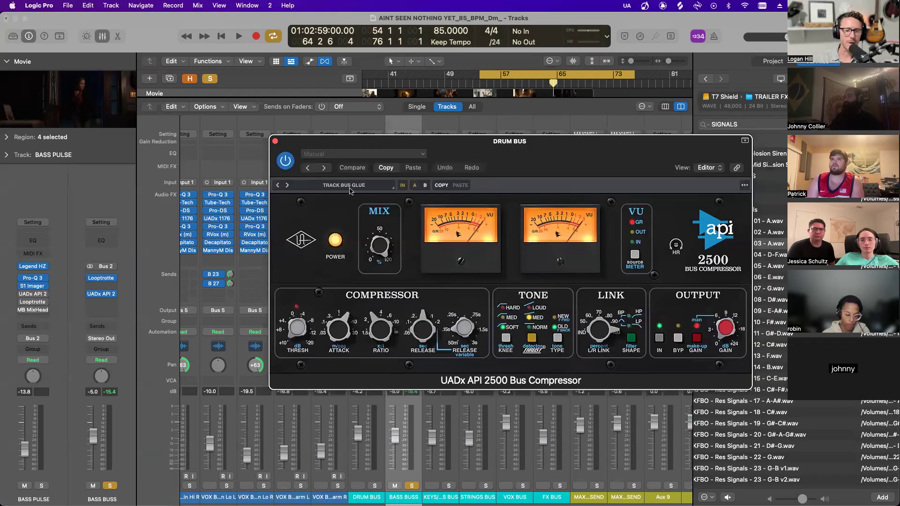
pyautogui.click(275, 141)
pyautogui.click(440, 213)
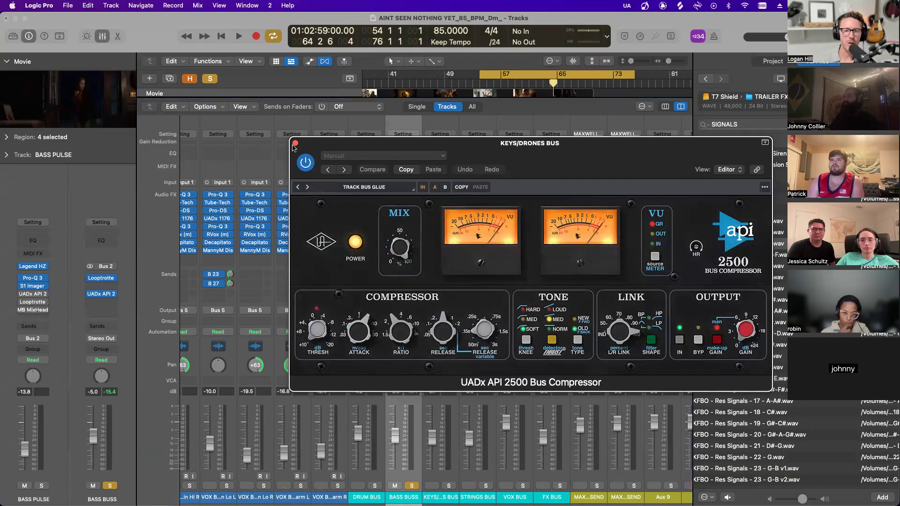
pyautogui.click(296, 143)
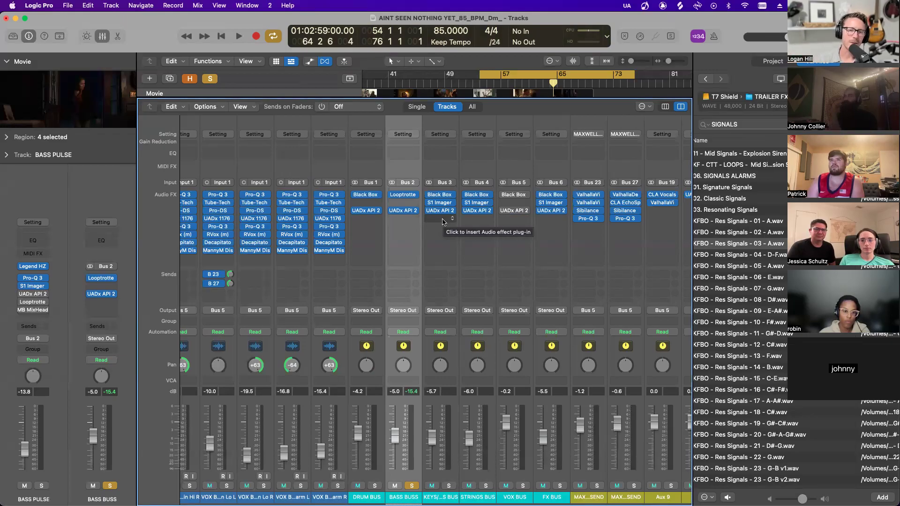
pyautogui.click(402, 210)
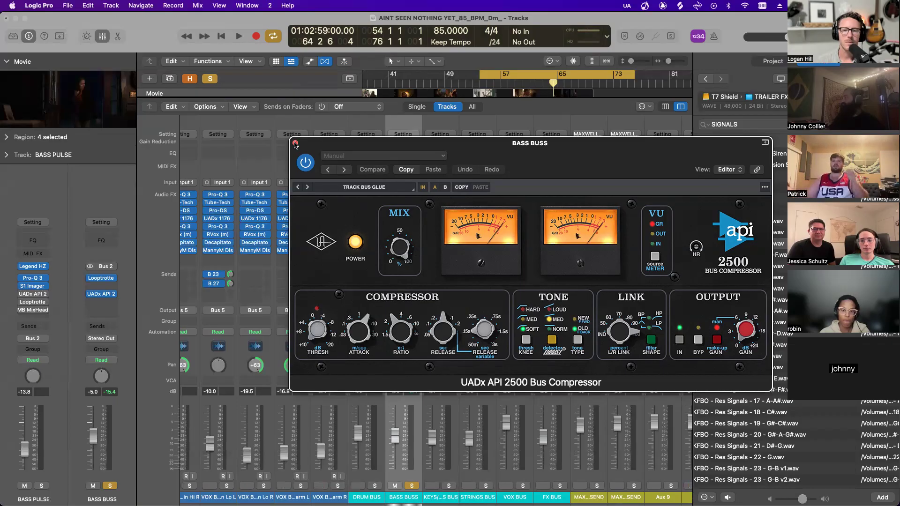
pyautogui.click(294, 143)
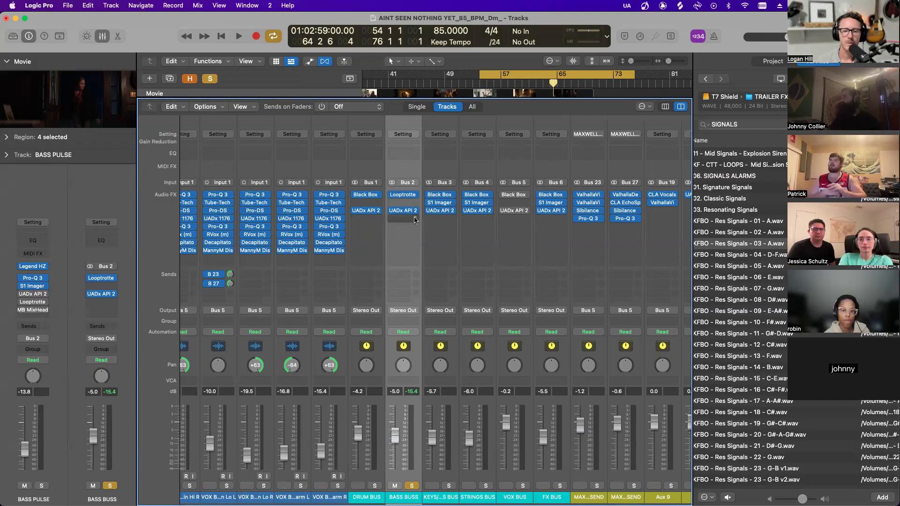
# - Return from the mixer to the first BASS SUB track, open its API 2500 compressor and solo the track
pyautogui.hscroll(-15, 424, 211)
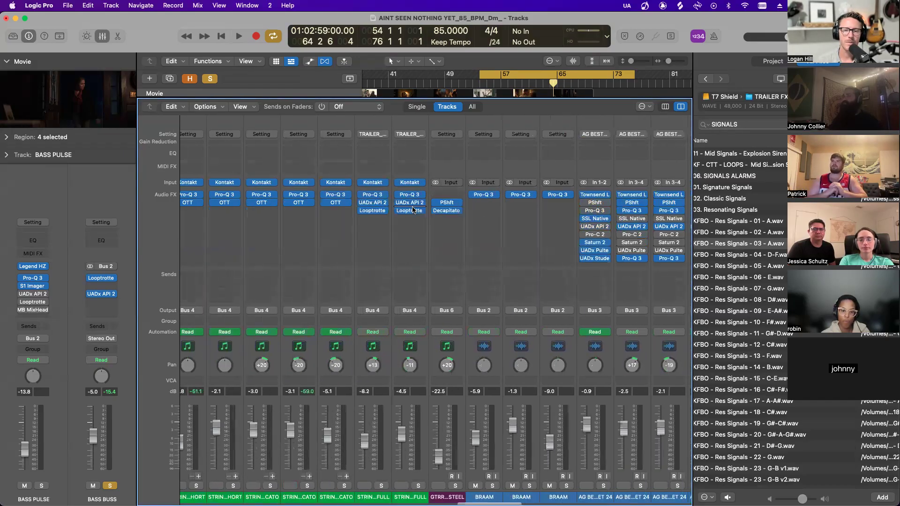
pyautogui.hscroll(-15, 411, 210)
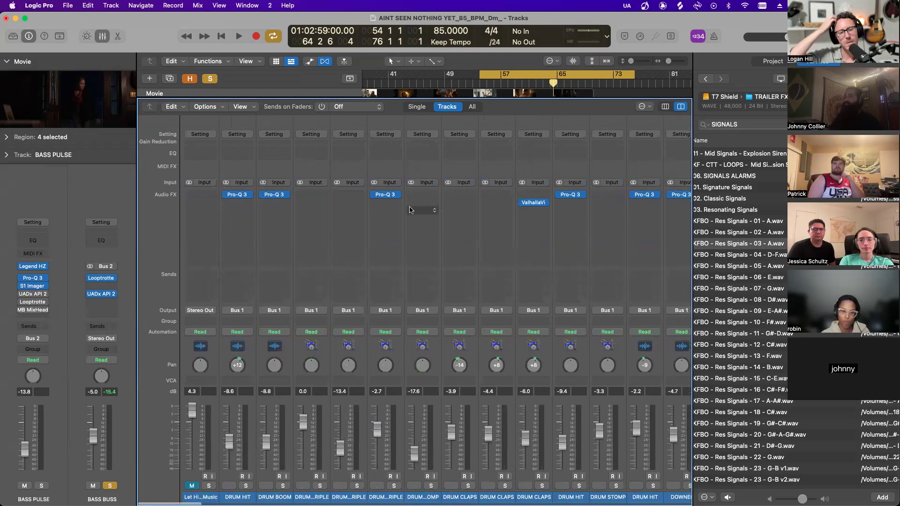
pyautogui.press('x')
pyautogui.scroll(15, 408, 211)
pyautogui.scroll(-5, 407, 212)
pyautogui.scroll(-5, 407, 212)
pyautogui.click(157, 248)
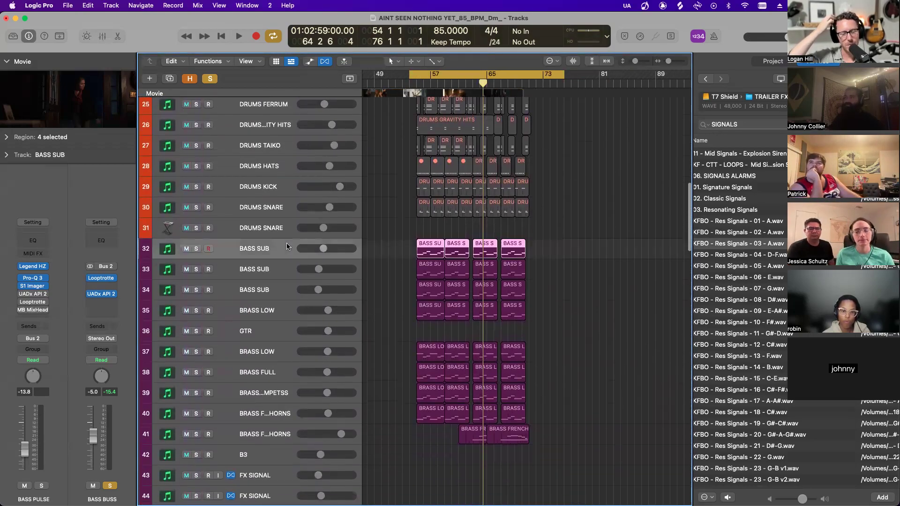
pyautogui.click(32, 294)
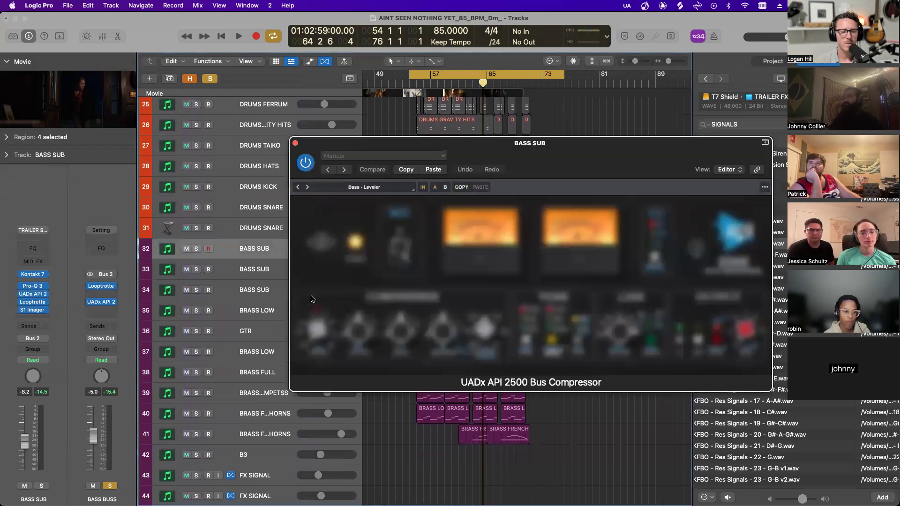
pyautogui.click(197, 250)
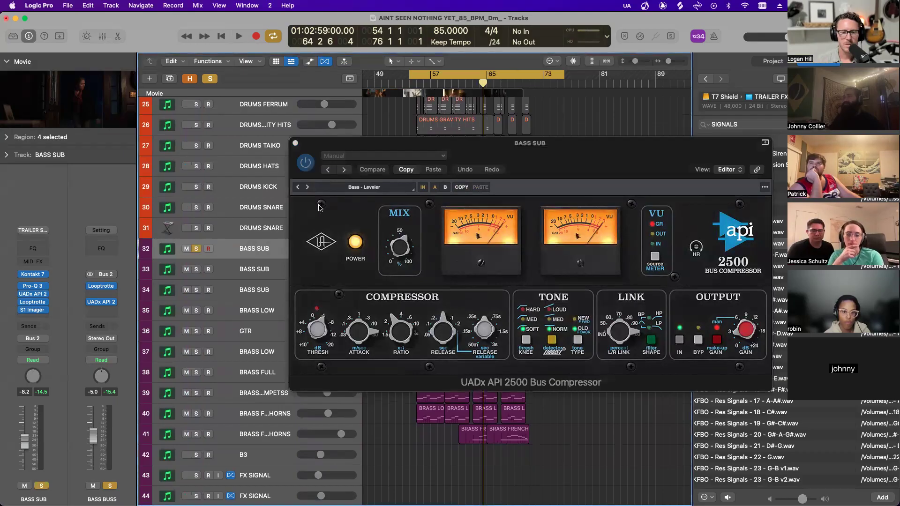
# - Audition the soloed BASS SUB track and move the start of the cycle range to bar 55
pyautogui.press('space')
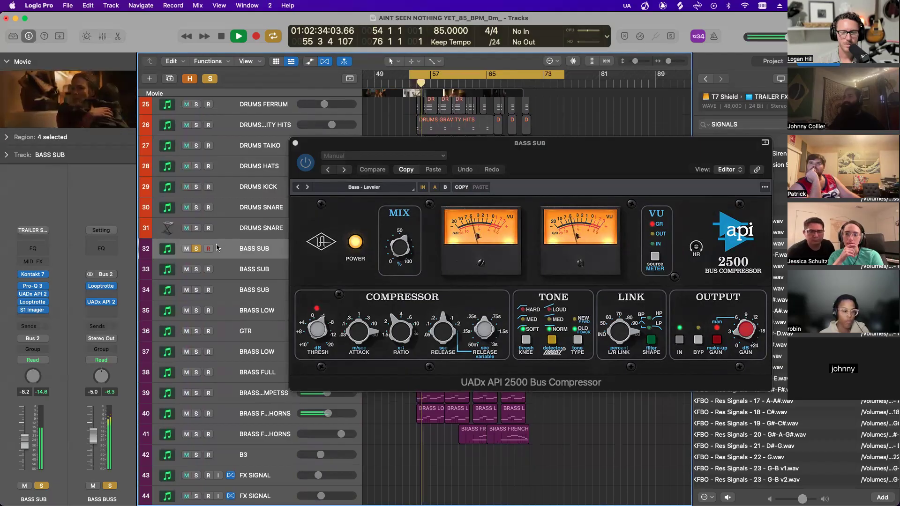
pyautogui.press('space')
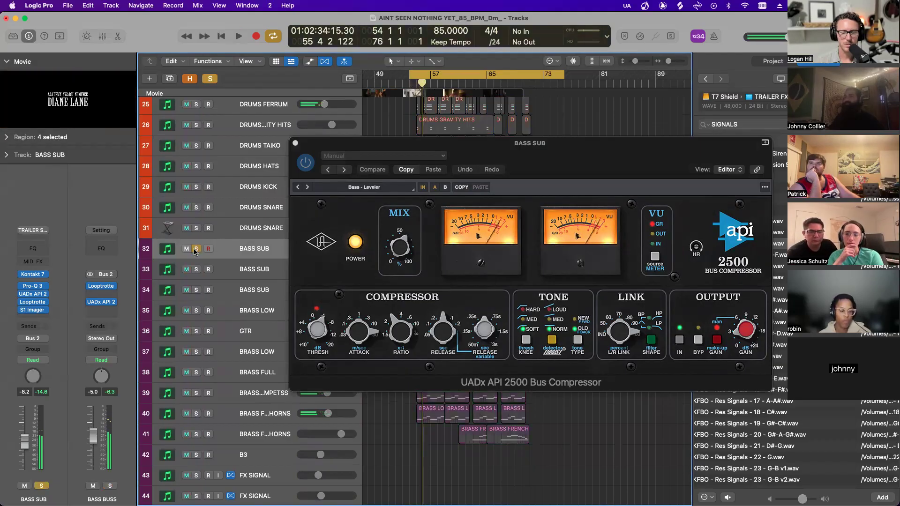
pyautogui.doubleClick(414, 80)
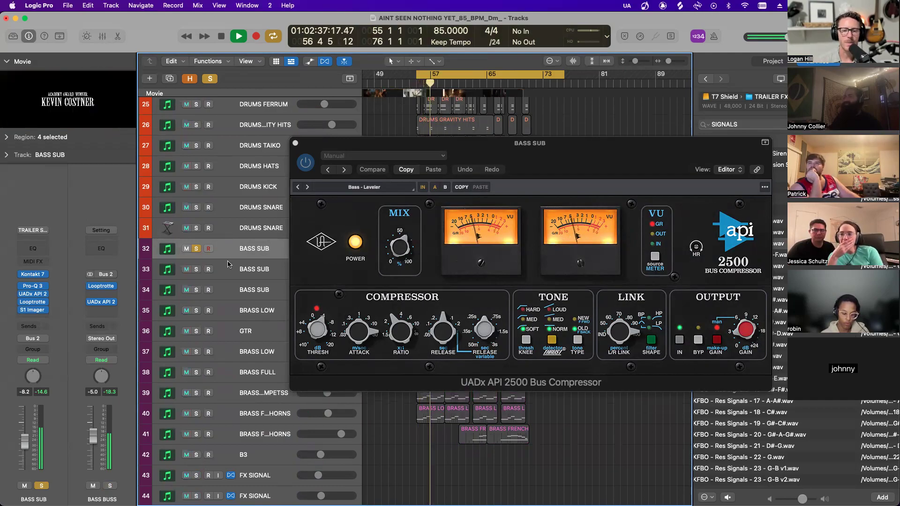
# - Compare BASS SUB with the Looptrotter SA2RATE2 bypassed and enabled, leaving it enabled and closing both plug-in windows
pyautogui.click(39, 304)
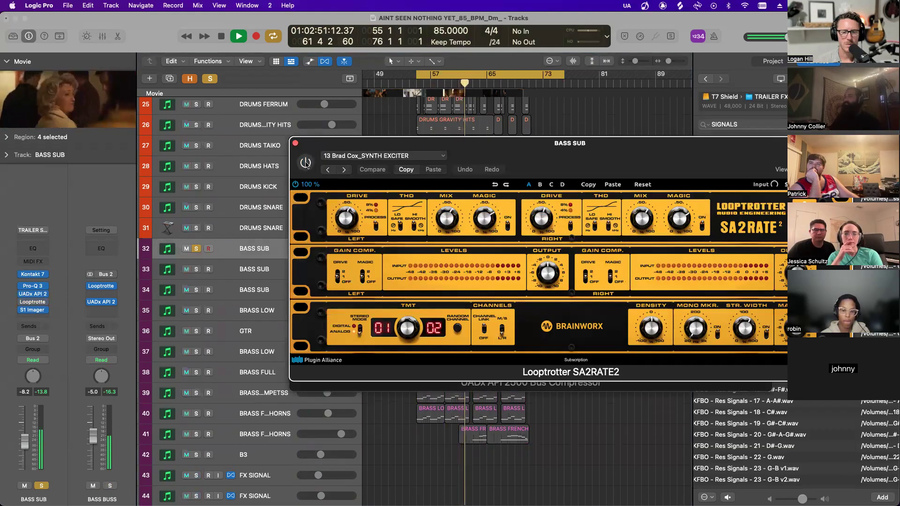
pyautogui.click(305, 163)
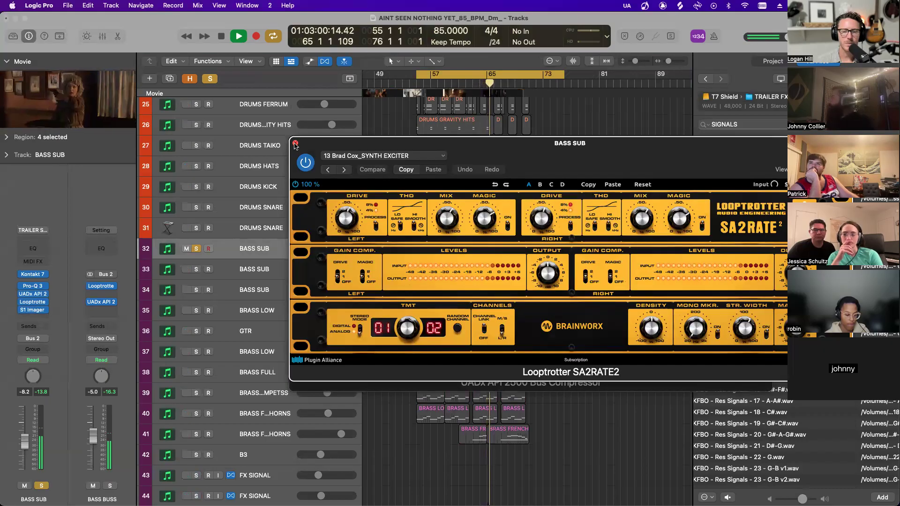
pyautogui.click(294, 144)
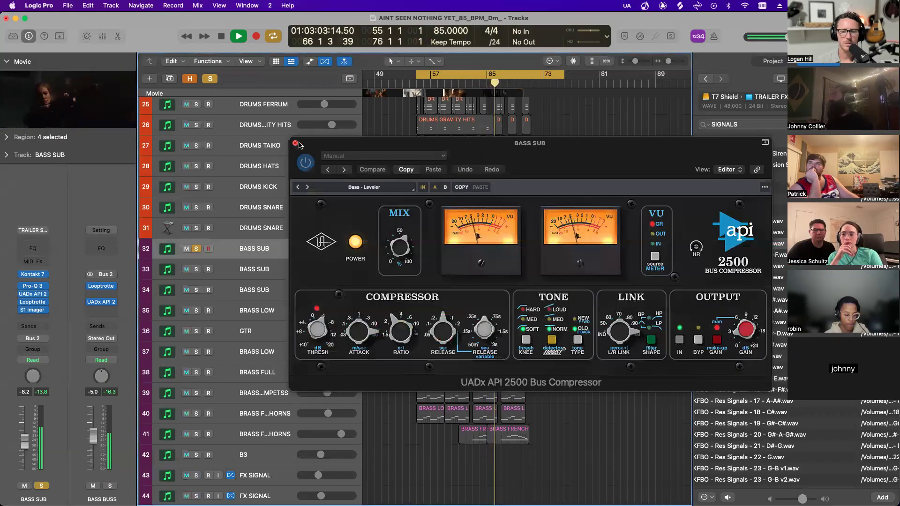
pyautogui.click(295, 143)
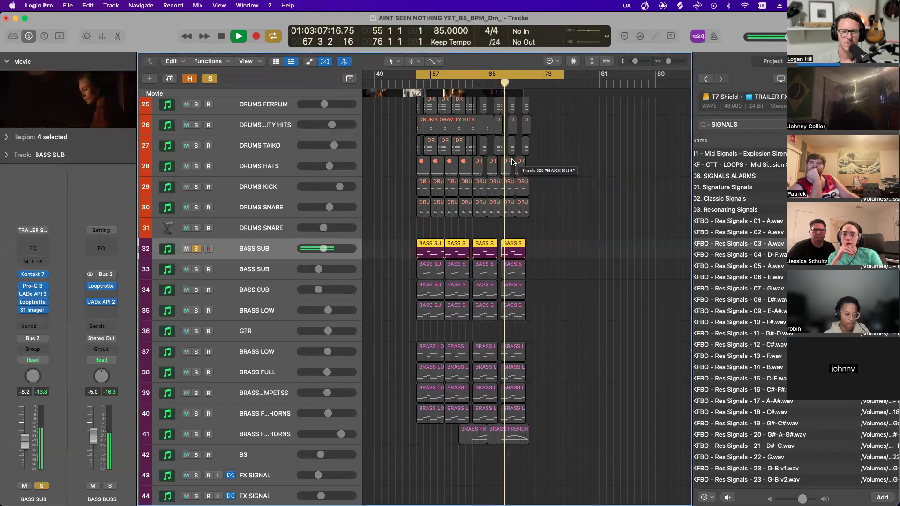
# - Shorten the cycle range so that it ends at bar 71
pyautogui.press('super+Right')
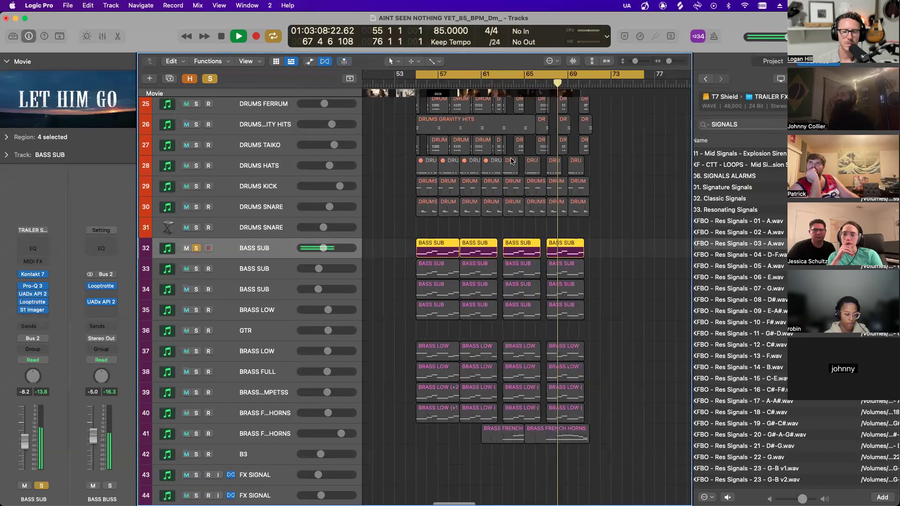
pyautogui.moveTo(612, 75); pyautogui.dragTo(548, 141)
pyautogui.click(549, 142)
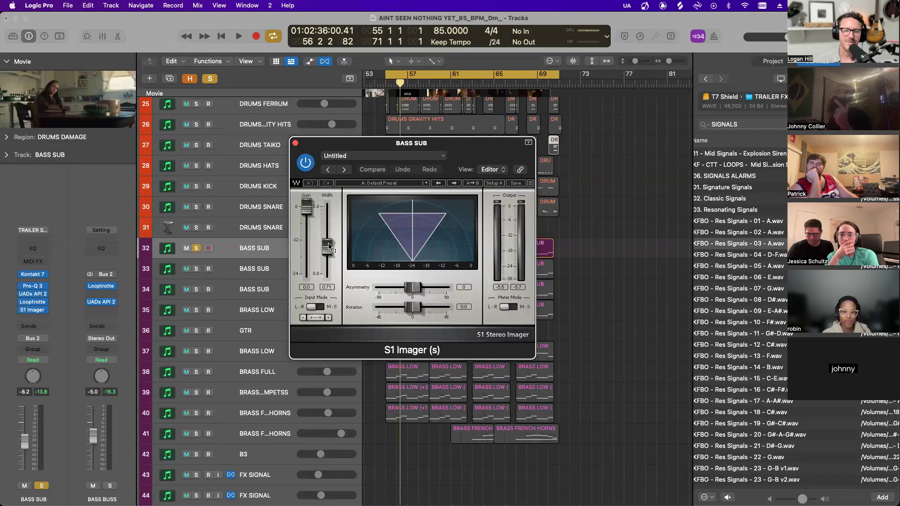
# - Try S1 Imager widths of 0.56 and 1.80 on BASS SUB, settle on 0.72, and stop playback with the plug-in closed
pyautogui.moveTo(328, 246); pyautogui.dragTo(329, 254)
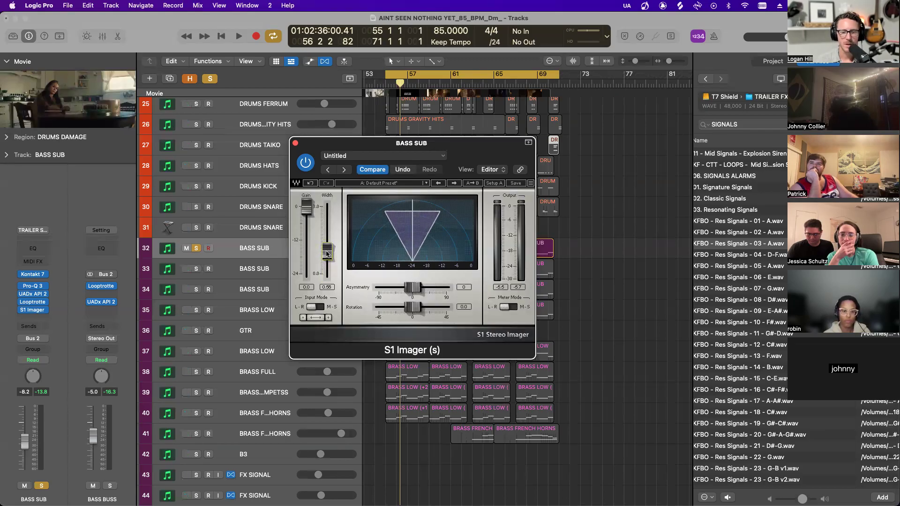
pyautogui.press('space')
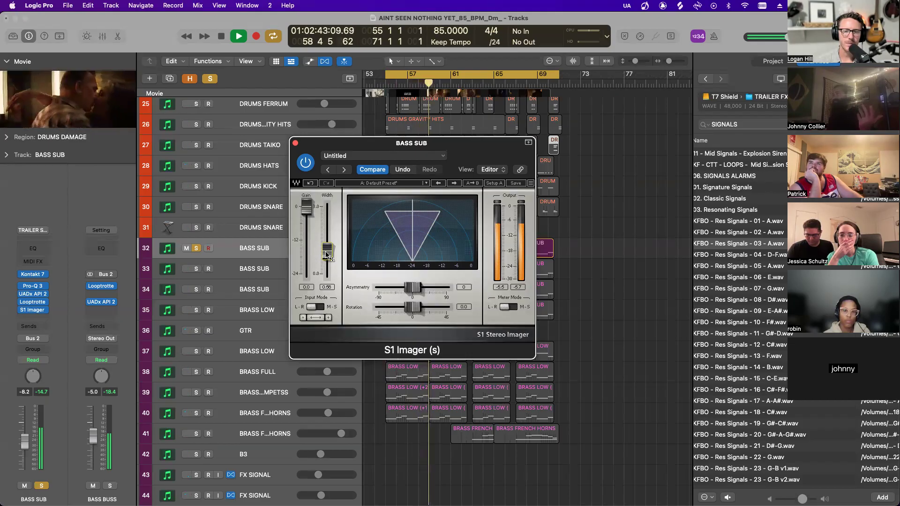
pyautogui.moveTo(327, 254); pyautogui.dragTo(327, 226)
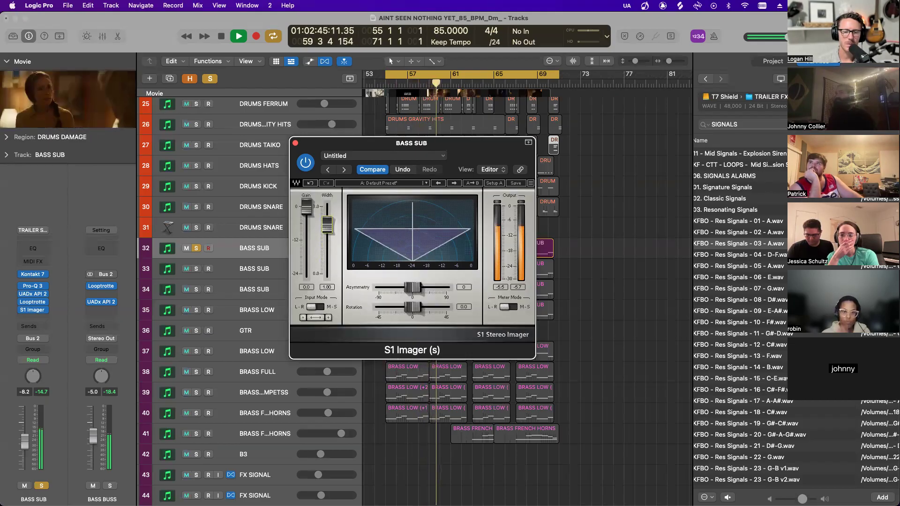
pyautogui.moveTo(327, 225); pyautogui.dragTo(327, 247)
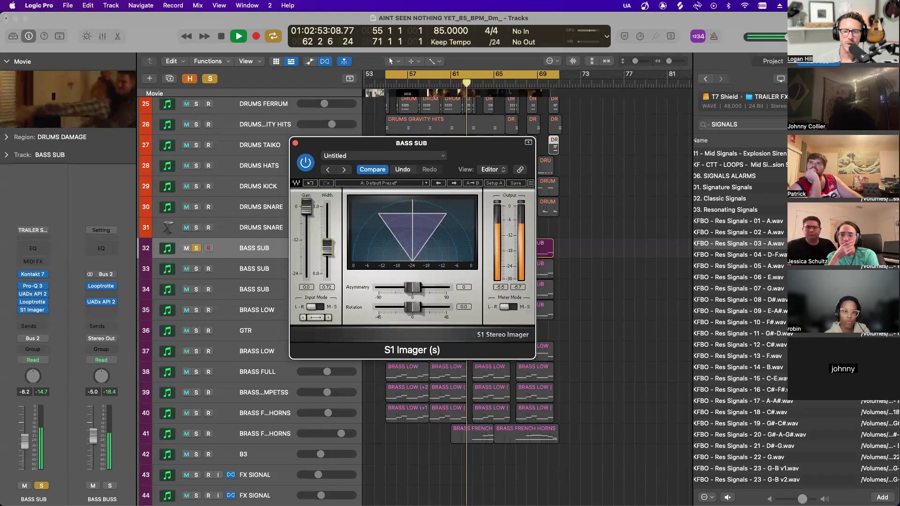
pyautogui.click(295, 143)
pyautogui.press('space')
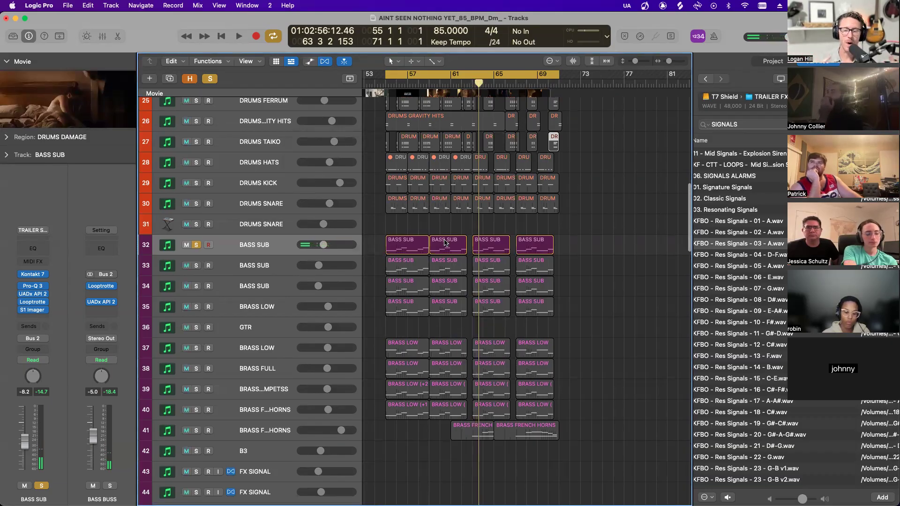
# - Open the S1 Imager on the FX BUS channel in the mixer and solo that bus
pyautogui.scroll(-20, 442, 239)
pyautogui.press('x')
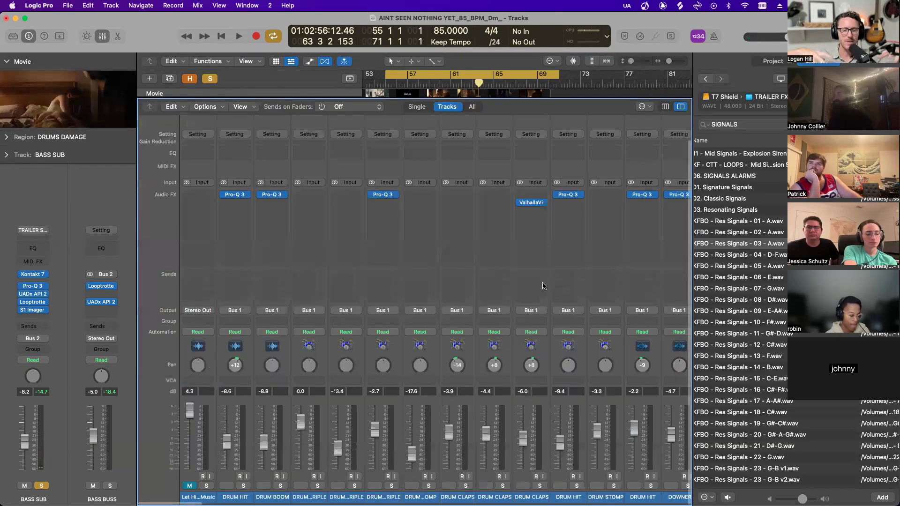
pyautogui.hscroll(20, 537, 281)
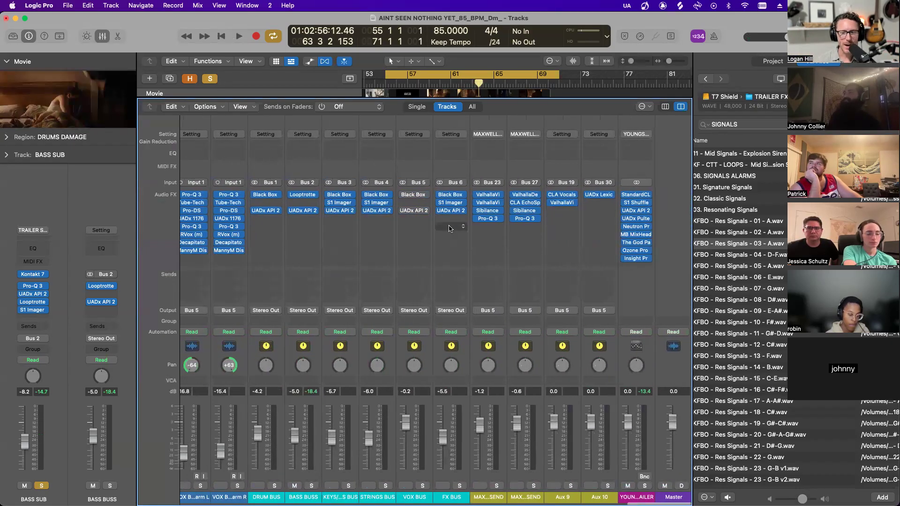
pyautogui.click(451, 203)
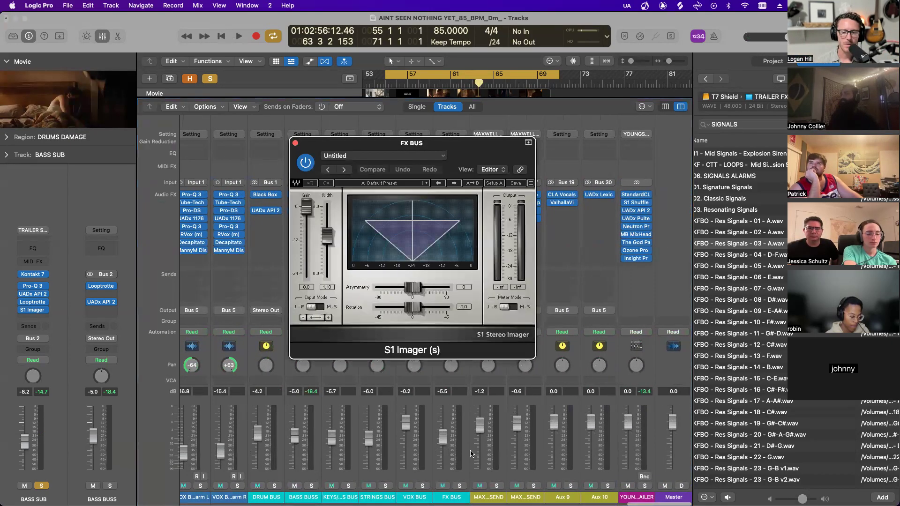
pyautogui.click(459, 486)
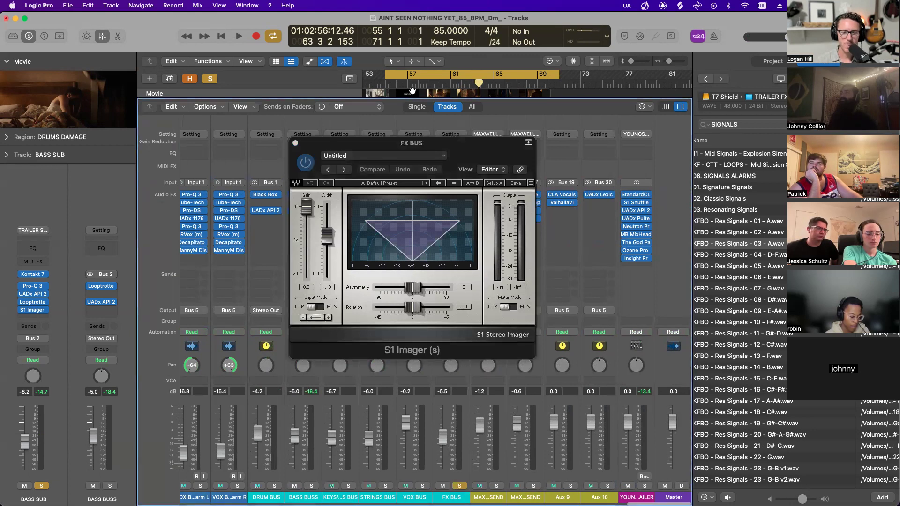
# - Shift the cycle range to bars 57–79, audition the FX BUS briefly and remove its solo
pyautogui.moveTo(420, 75); pyautogui.dragTo(568, 342)
pyautogui.press('space')
pyautogui.click(295, 143)
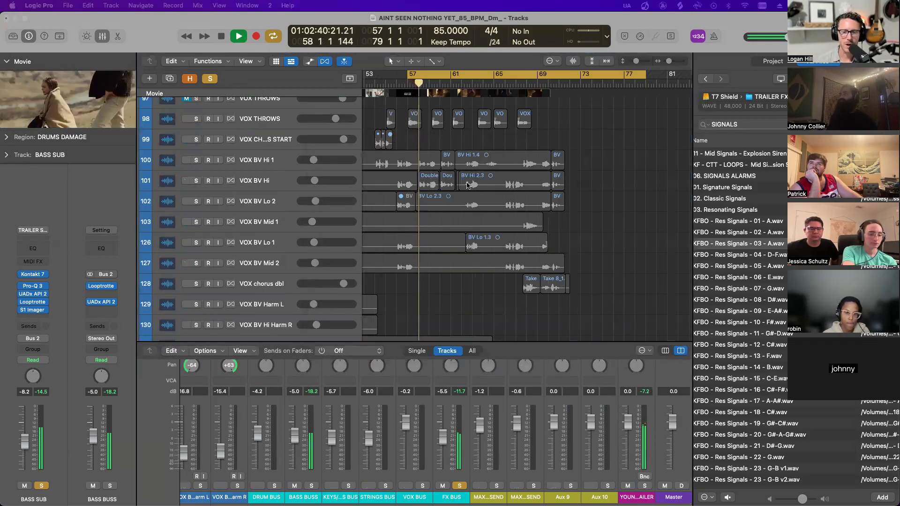
pyautogui.scroll(-8, 457, 183)
pyautogui.press('space')
pyautogui.click(459, 485)
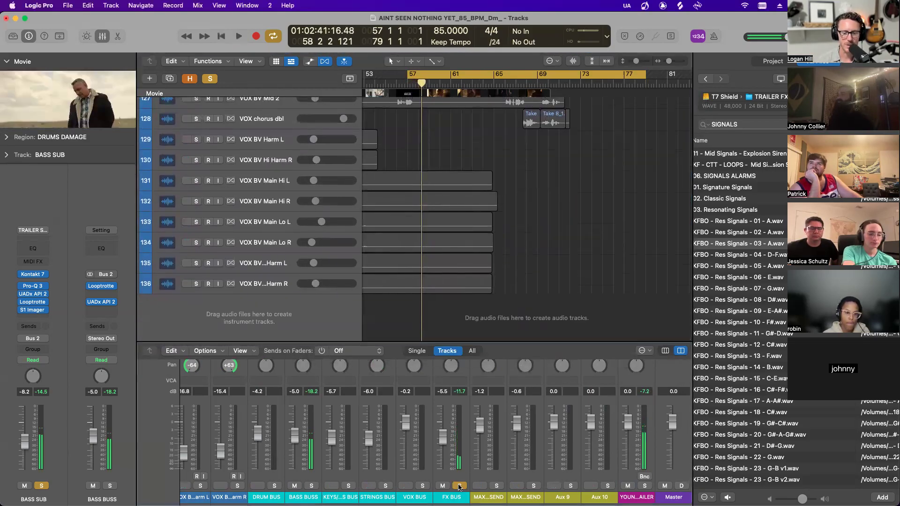
pyautogui.click(459, 485)
# - Solo the STRINGS BUS and play it with the cycle range moved to 62 4 1 1 through 84 4 1 1
pyautogui.click(386, 486)
pyautogui.scroll(20, 440, 245)
pyautogui.moveTo(478, 79); pyautogui.dragTo(541, 73)
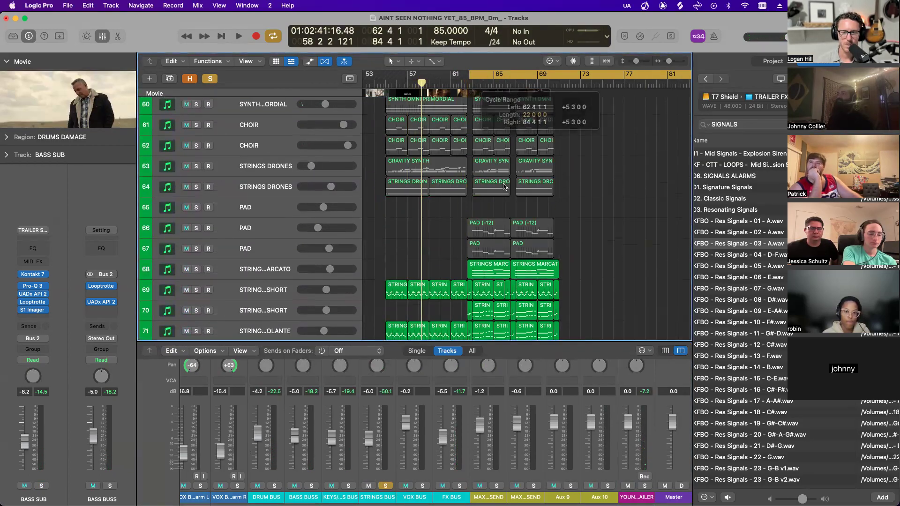
pyautogui.press('space')
# - Bring up the FX BUS S1 Imager during playback and bypass it
pyautogui.scroll(-20, 539, 262)
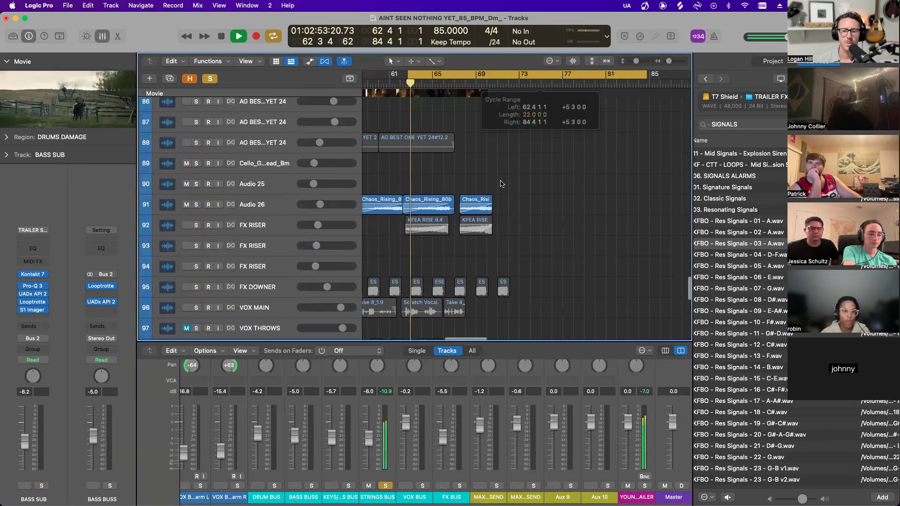
pyautogui.moveTo(899, 180); pyautogui.dragTo(495, 164)
pyautogui.click(497, 152)
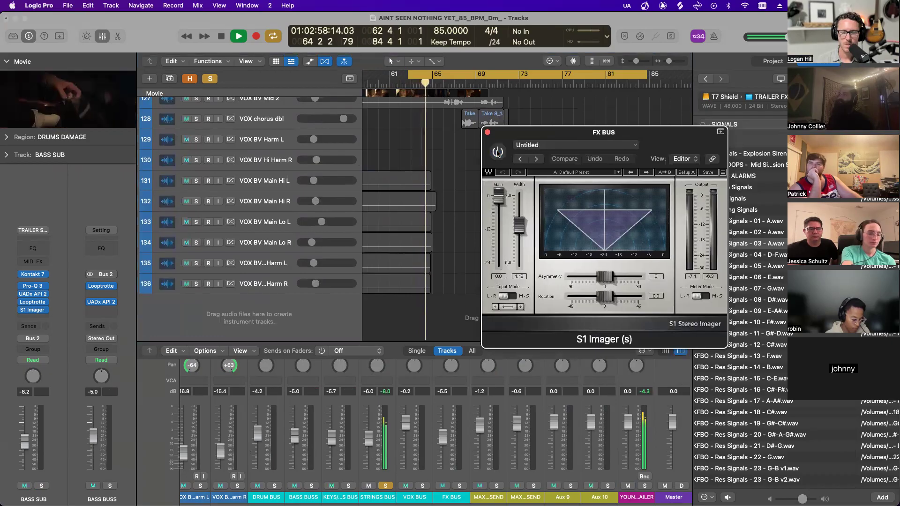
# - Switch the FX BUS S1 Imager back on during playback and enlarge the mixer, closing the plug-in and stopping playback
pyautogui.click(498, 152)
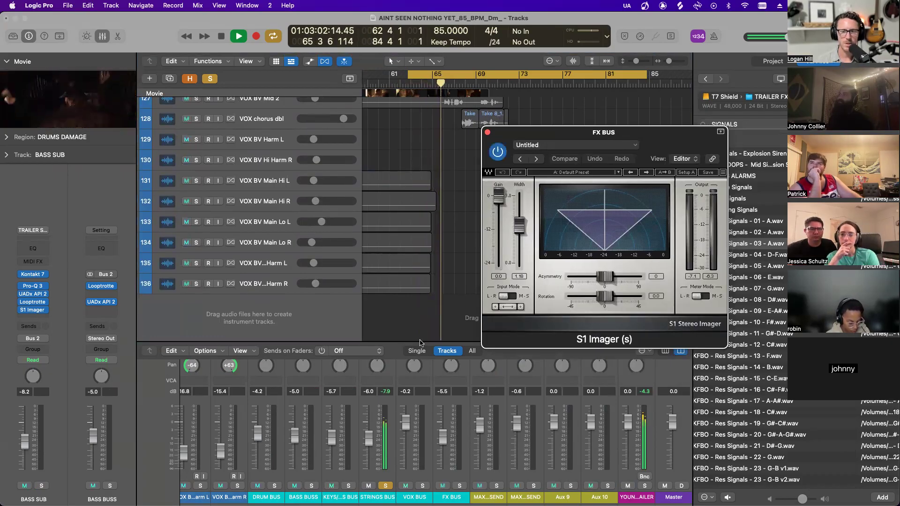
pyautogui.moveTo(417, 342); pyautogui.dragTo(419, 158)
pyautogui.scroll(5, 315, 395)
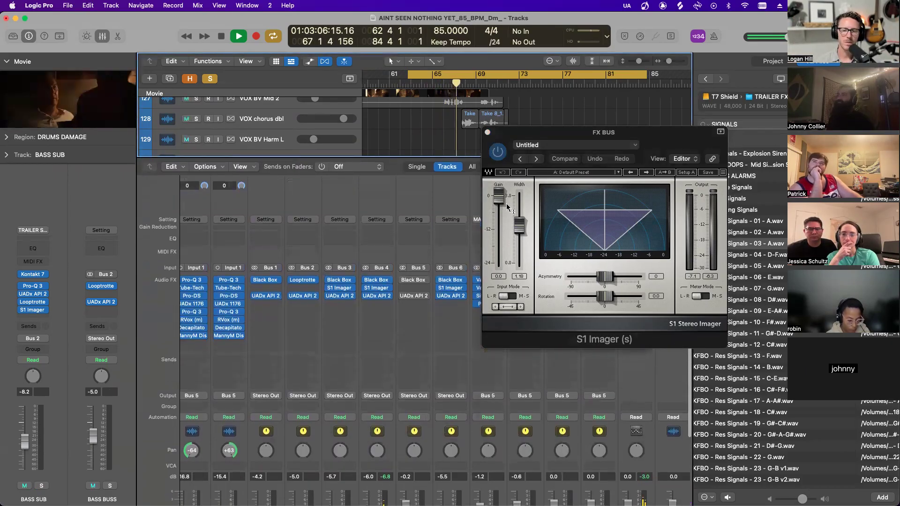
pyautogui.click(497, 154)
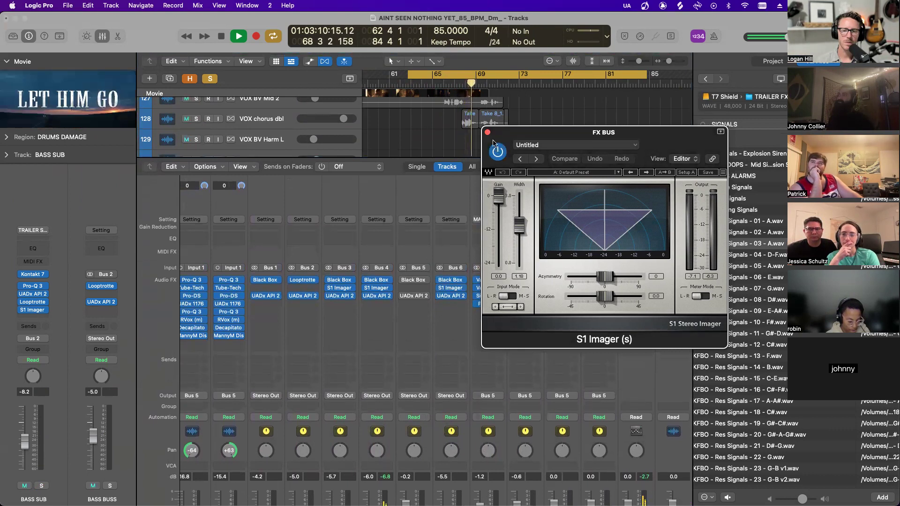
pyautogui.click(488, 132)
pyautogui.press('space')
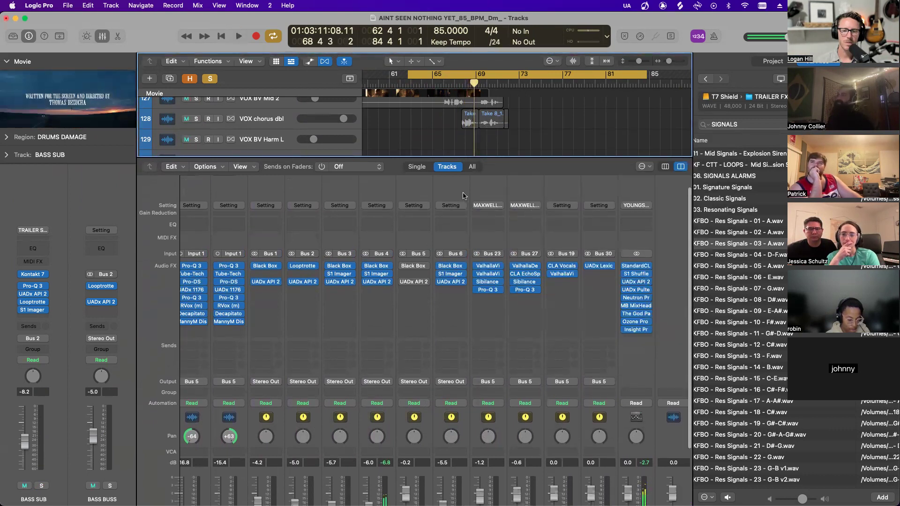
# - Audition the soloed STRINGS BUS and inspect the settings of its UADx API 2500 bus compressor
pyautogui.scroll(-3, 413, 282)
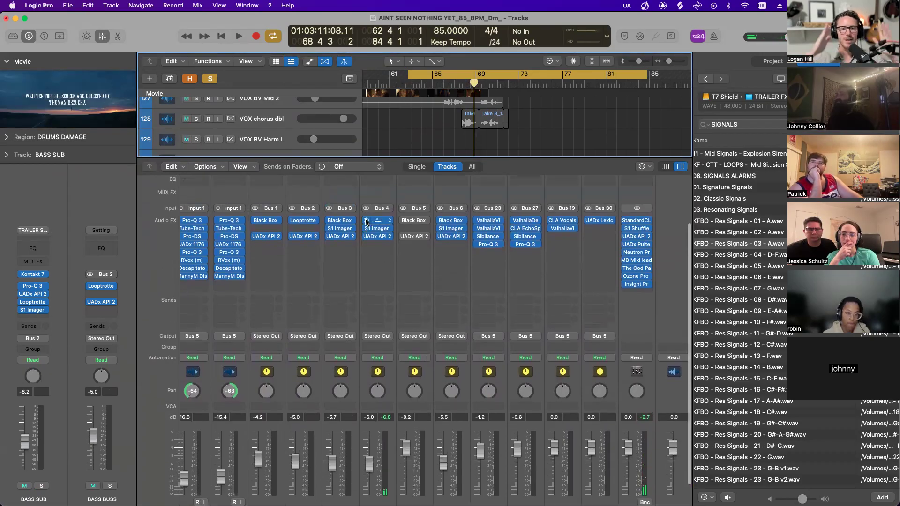
pyautogui.press('space')
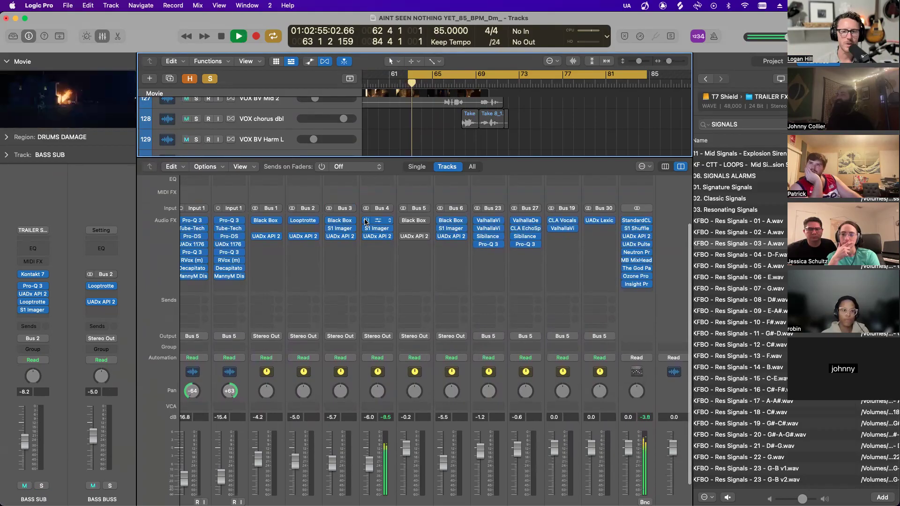
pyautogui.scroll(-1, 366, 225)
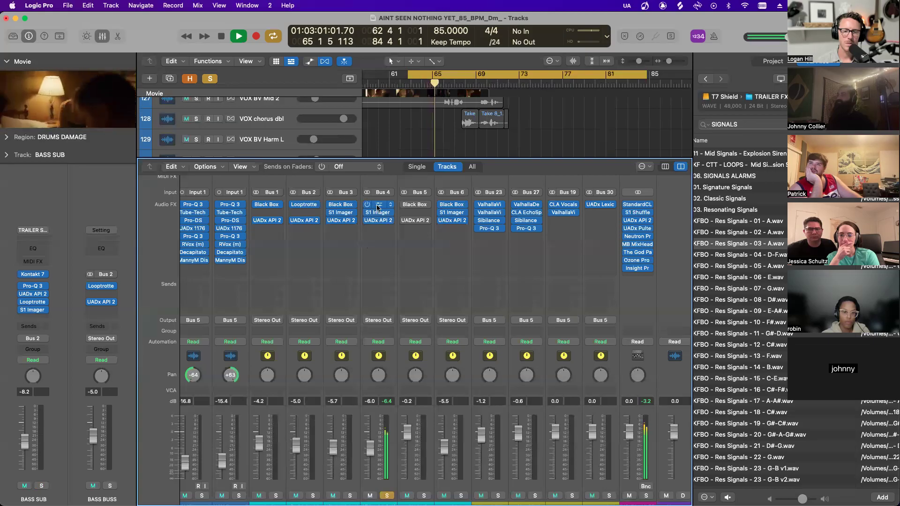
pyautogui.press('space')
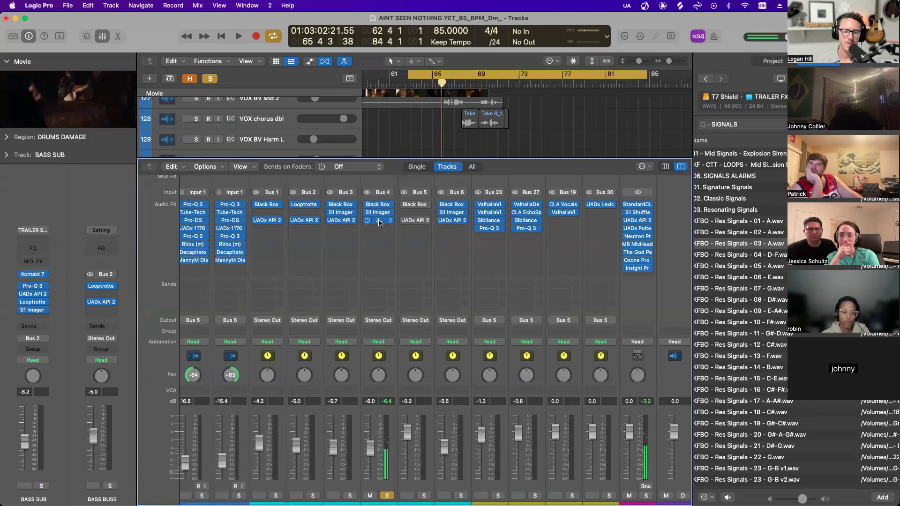
pyautogui.click(379, 223)
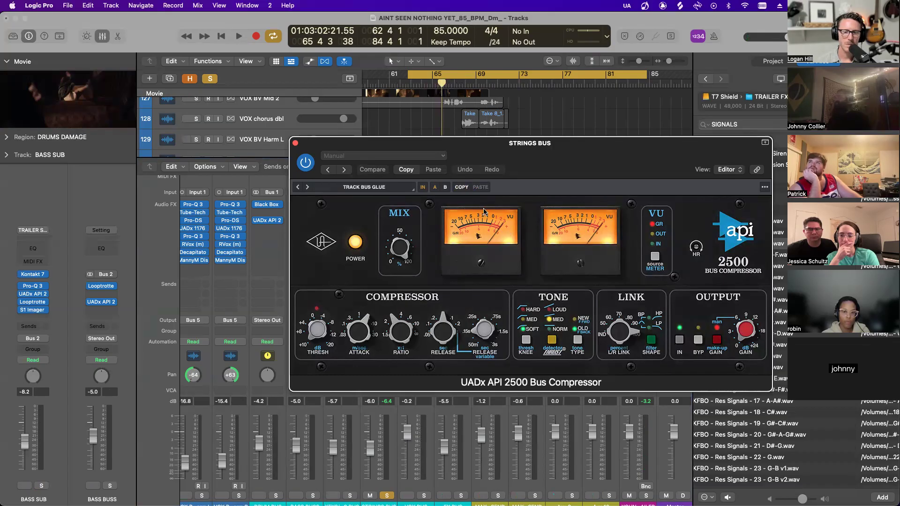
pyautogui.click(295, 143)
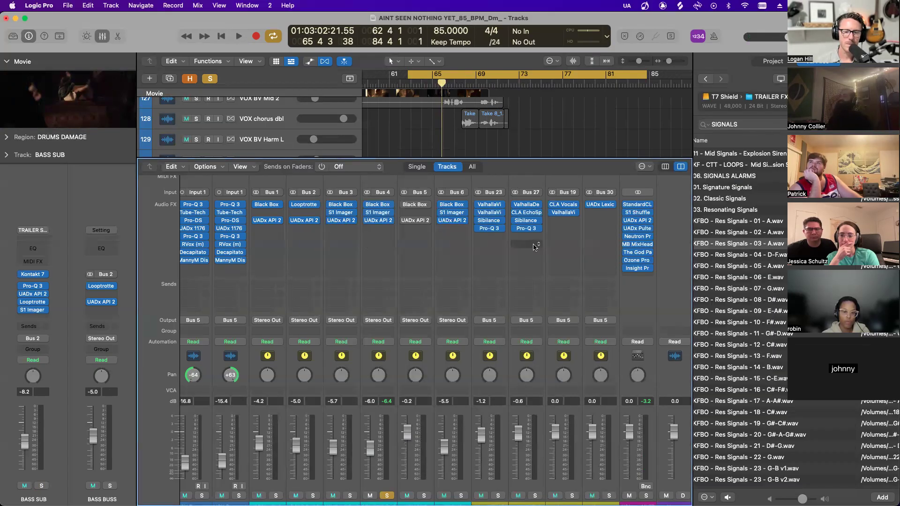
# - Clear all active solos from the Tracks area and bring the mixer back into view
pyautogui.hscroll(1, 616, 219)
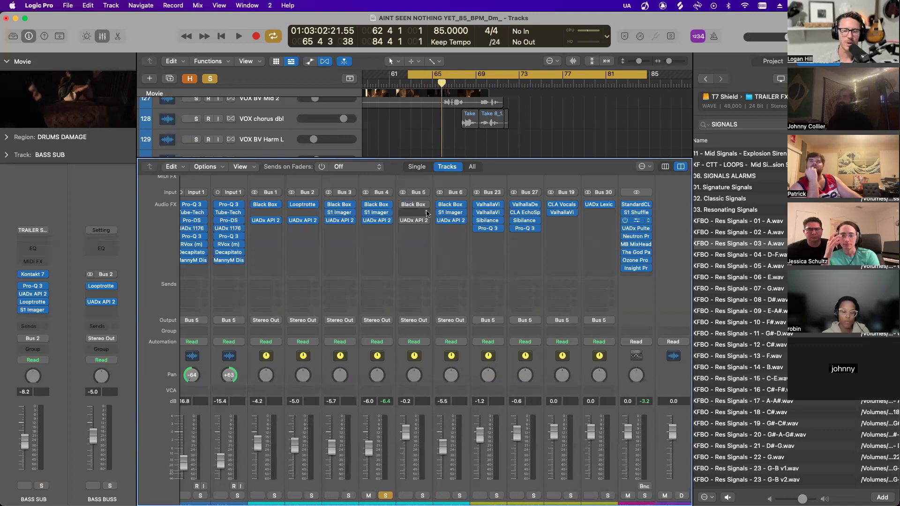
pyautogui.press('x')
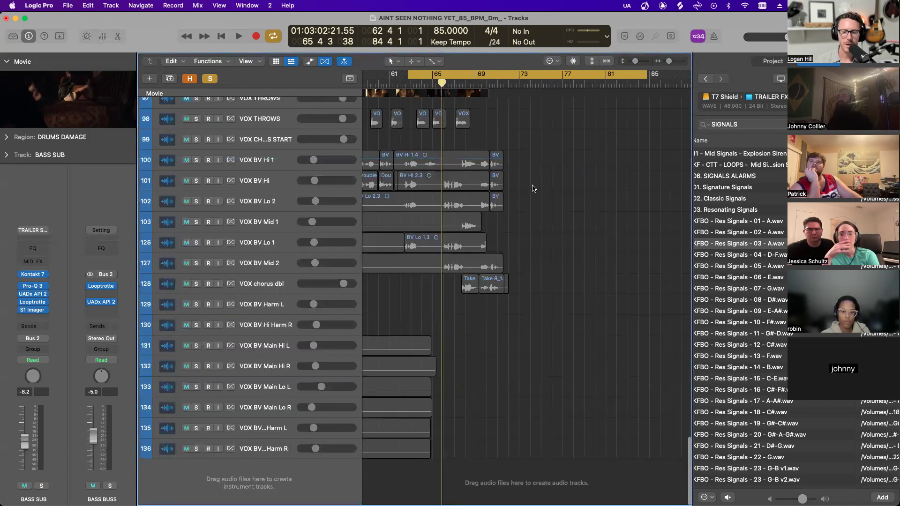
pyautogui.click(210, 79)
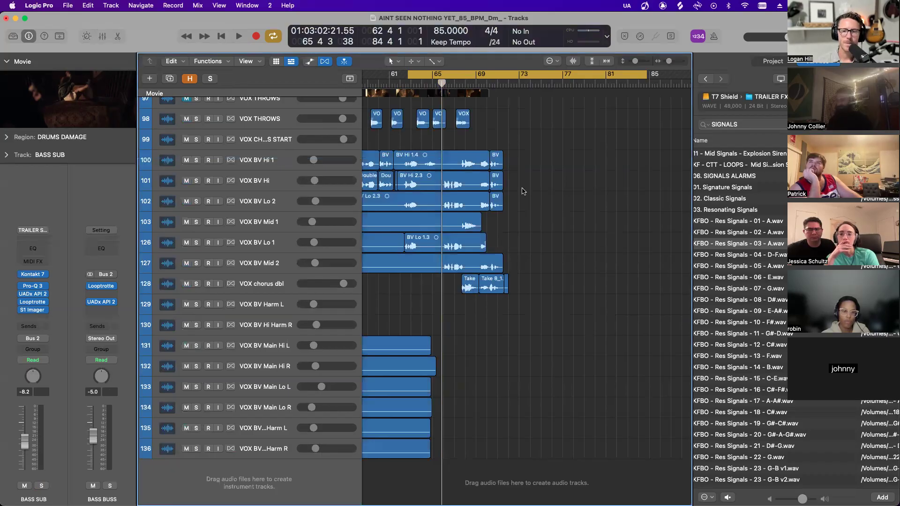
pyautogui.press('x')
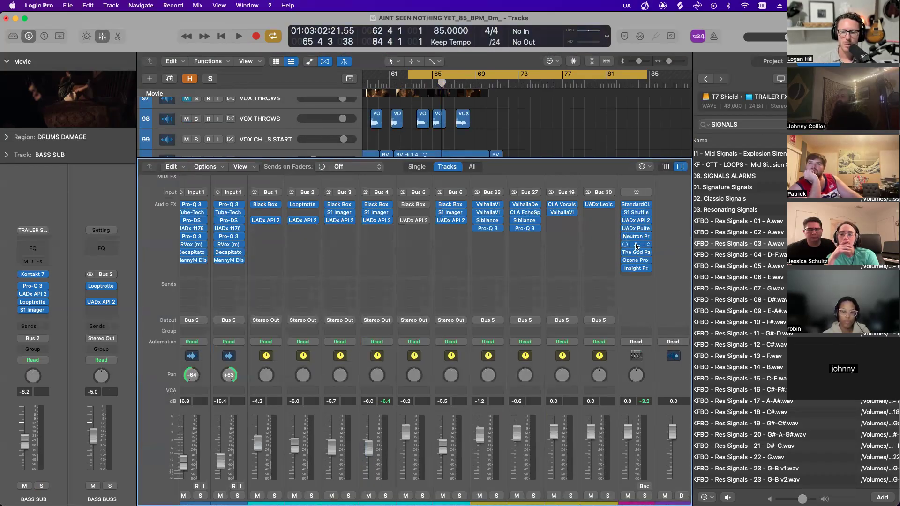
# - Open MB MixHead on the YOUNGS UPDATED TRAILER channel and play the full mix through it
pyautogui.click(631, 247)
pyautogui.moveTo(432, 139); pyautogui.dragTo(331, 214)
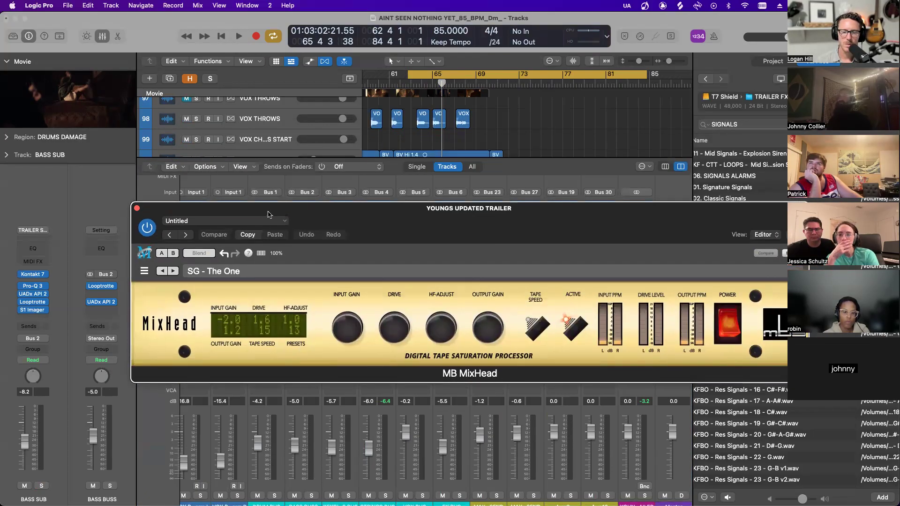
pyautogui.press('space')
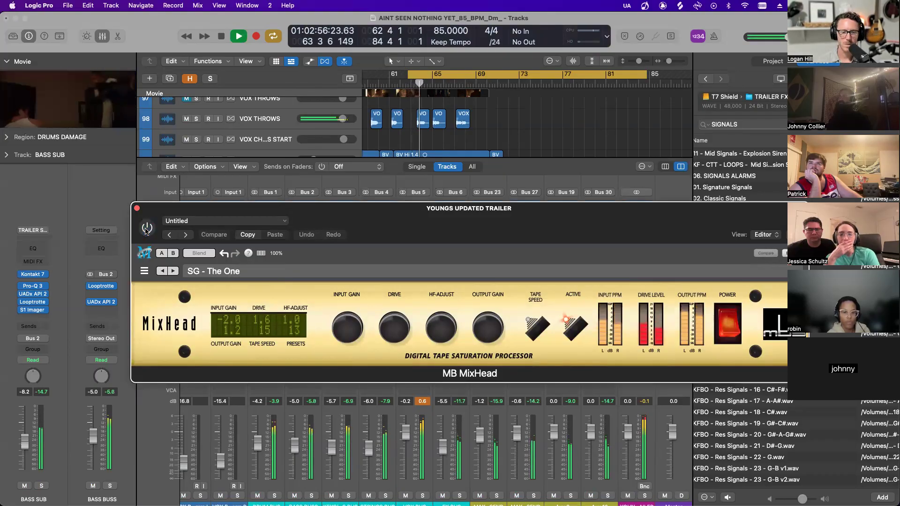
# - Compare the mix with MB MixHead bypassed and active, finishing with playback stopped and the plug-in closed
pyautogui.click(146, 228)
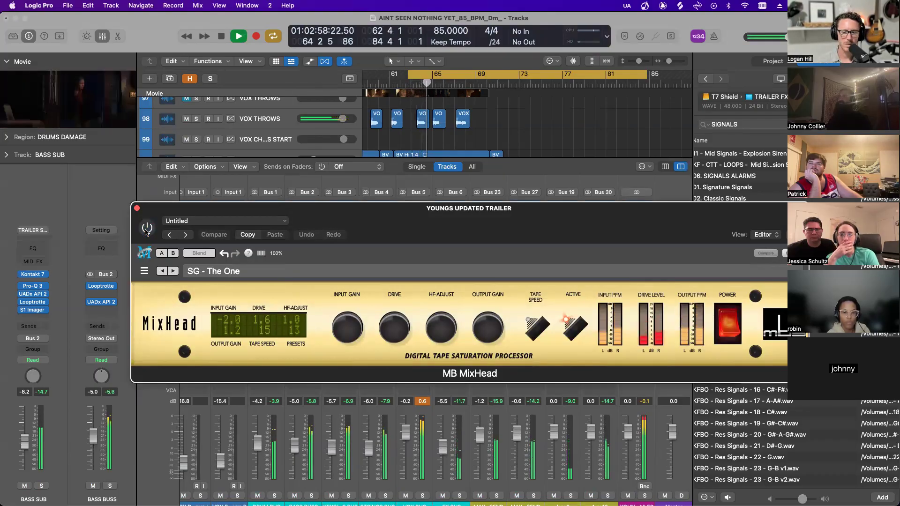
pyautogui.click(147, 229)
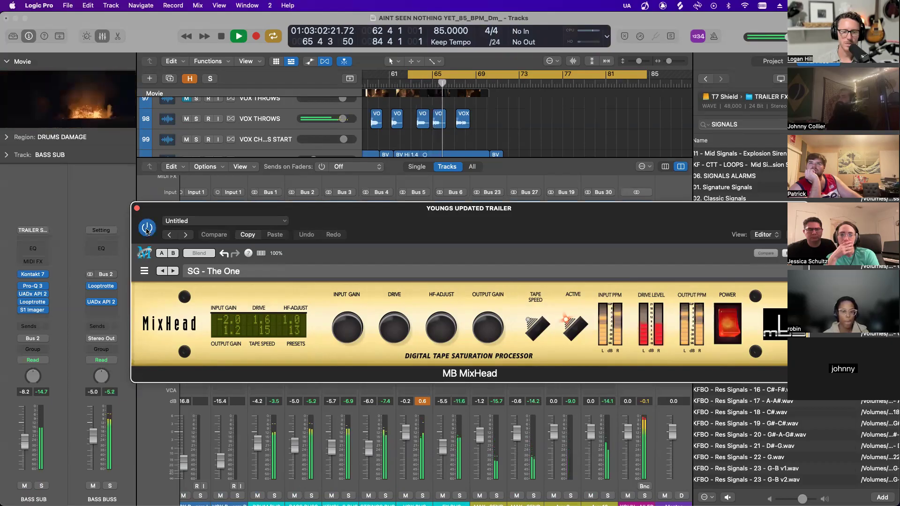
pyautogui.click(147, 228)
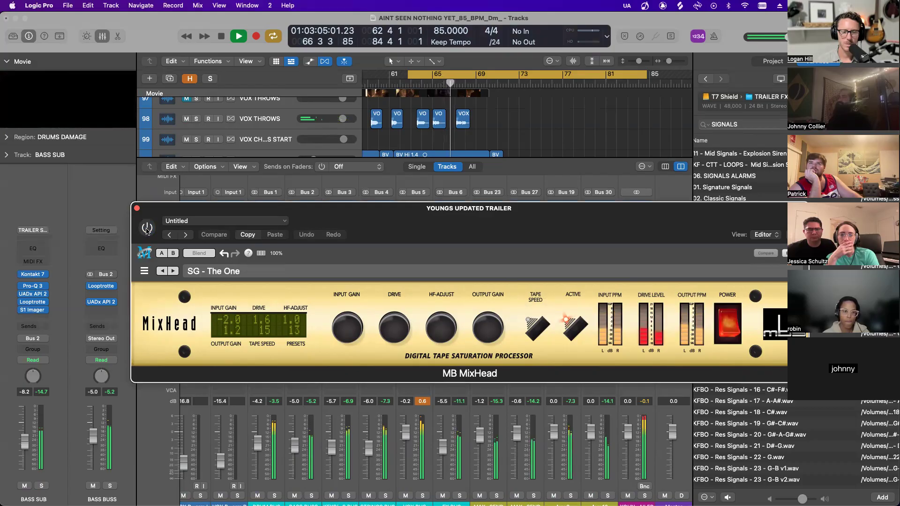
pyautogui.click(147, 230)
pyautogui.press('space')
pyautogui.click(137, 208)
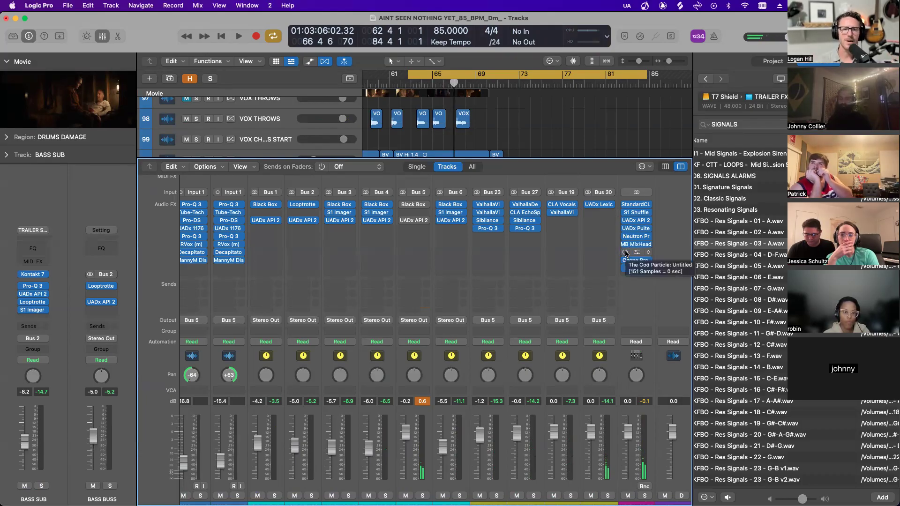
# - Play the mix with The God Particle bypassed and re-enabled on the trailer master channel to compare the sound
pyautogui.press('space')
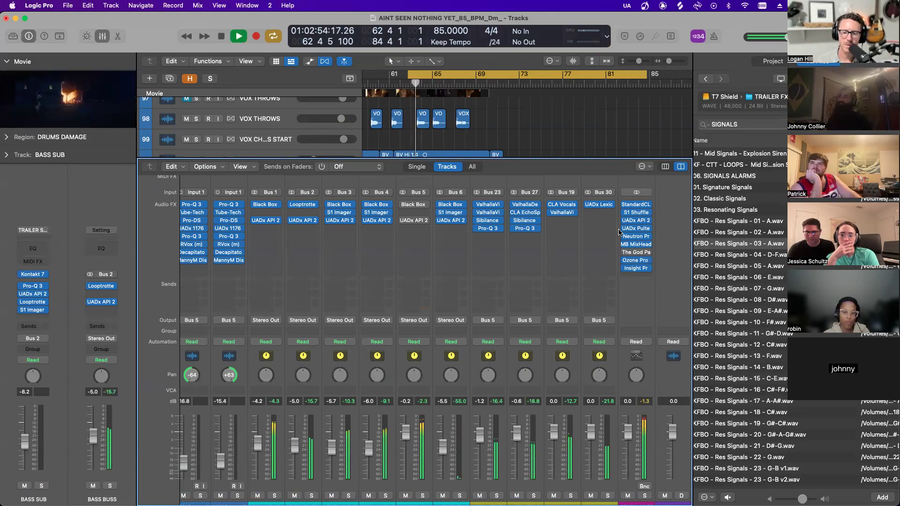
pyautogui.press('Return')
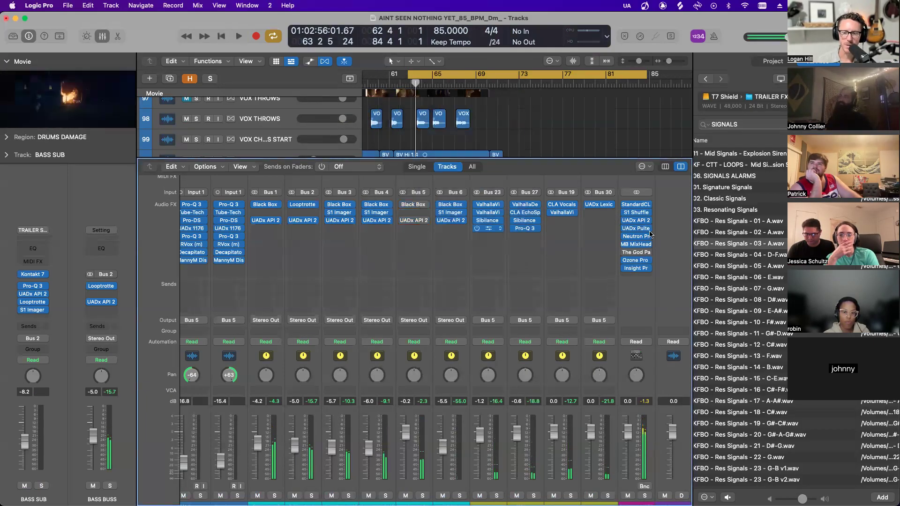
pyautogui.press('space')
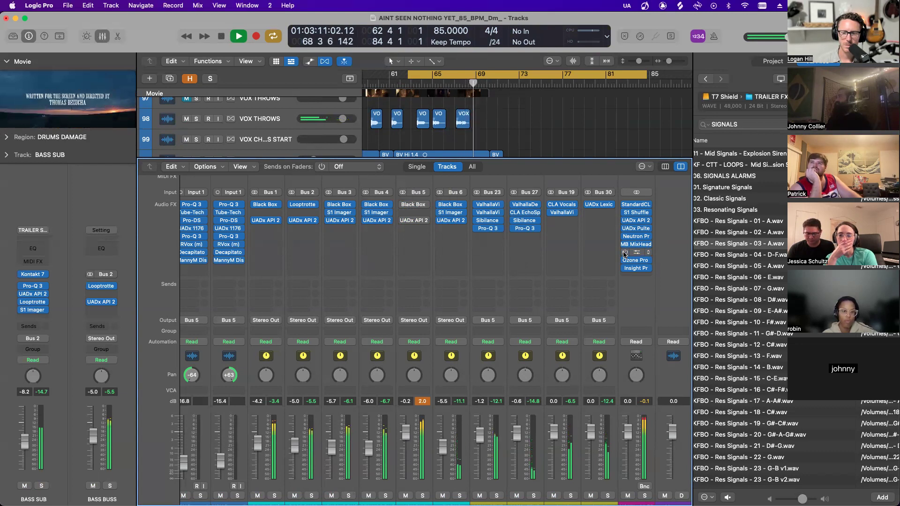
pyautogui.press('space')
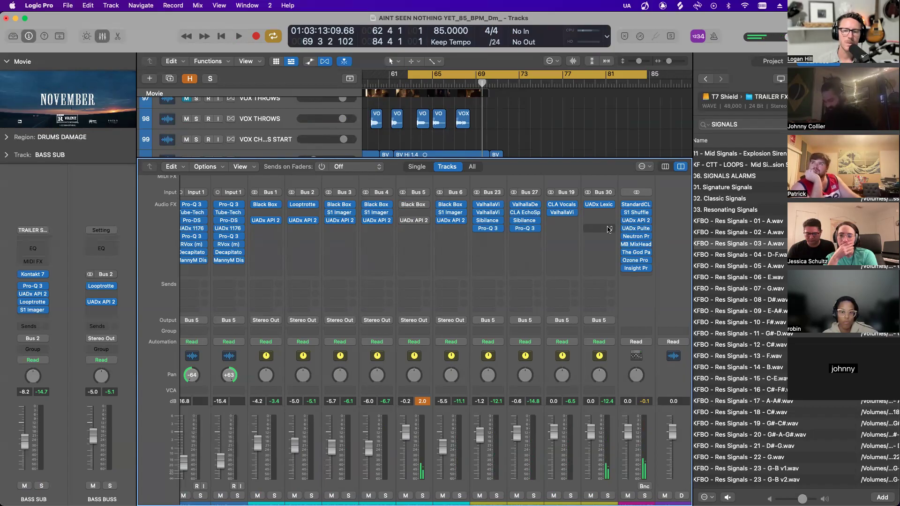
# - Hide the mixer and set the cycle range to span the whole song, 1 1 1 1 through 75 1 1 1
pyautogui.press('x')
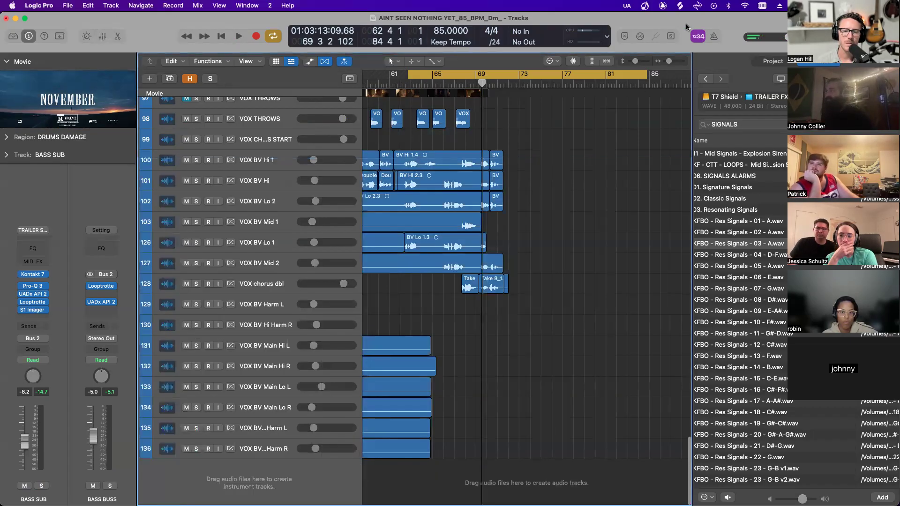
pyautogui.scroll(10, 572, 162)
pyautogui.press('super+Up')
pyautogui.press('super+Up')
pyautogui.press('super+Up')
pyautogui.press('super+Up')
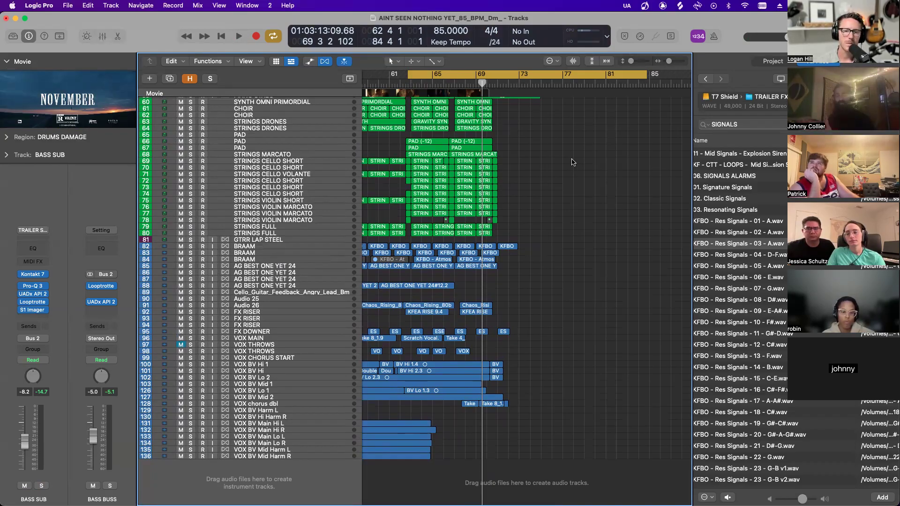
pyautogui.hscroll(-10, 567, 135)
pyautogui.scroll(-5, 567, 134)
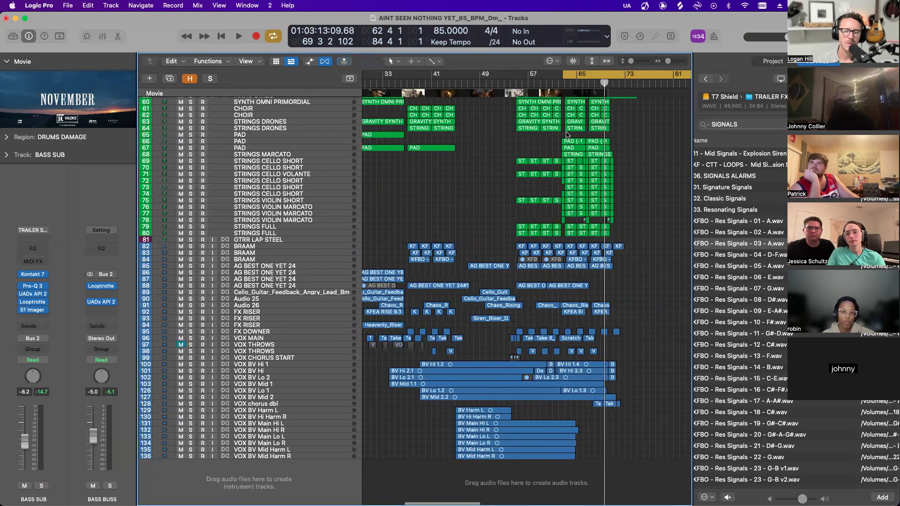
pyautogui.hscroll(-4, 575, 130)
pyautogui.hscroll(-5, 576, 130)
pyautogui.moveTo(572, 75); pyautogui.dragTo(369, 74)
pyautogui.moveTo(647, 73); pyautogui.dragTo(615, 74)
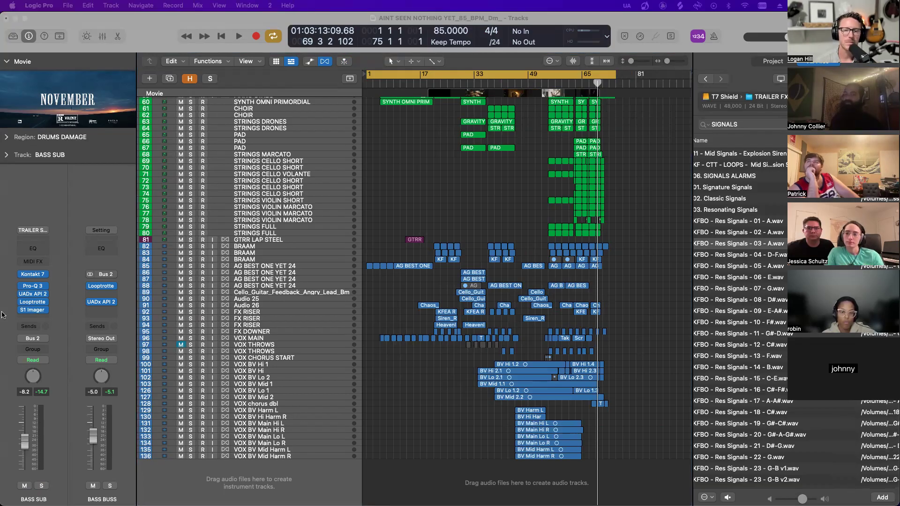
# - Switch briefly to Spotify, return to the Logic Pro project and turn cycle mode off
pyautogui.moveTo(71, 472)
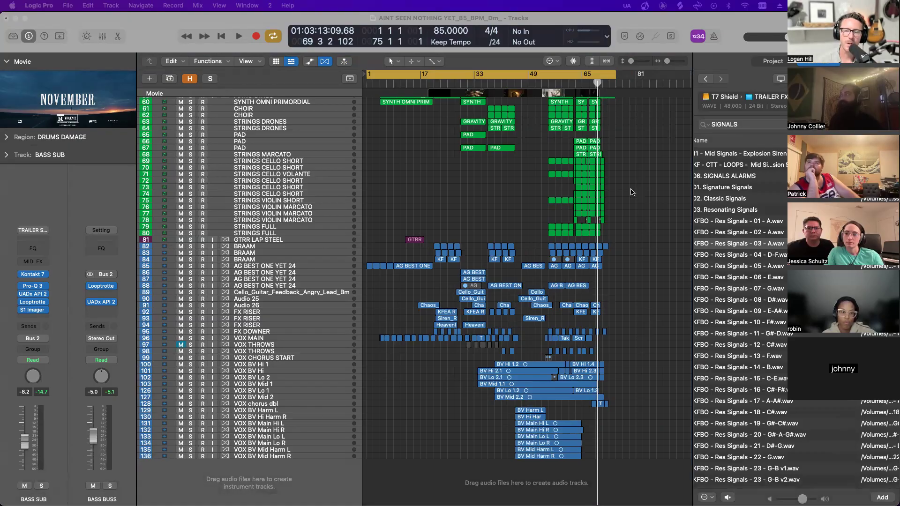
pyautogui.press('super+Tab')
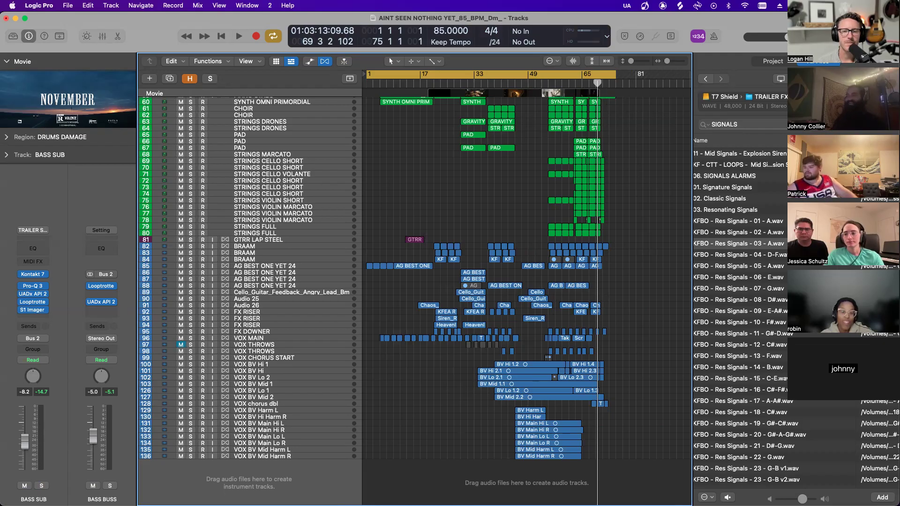
pyautogui.click(488, 491)
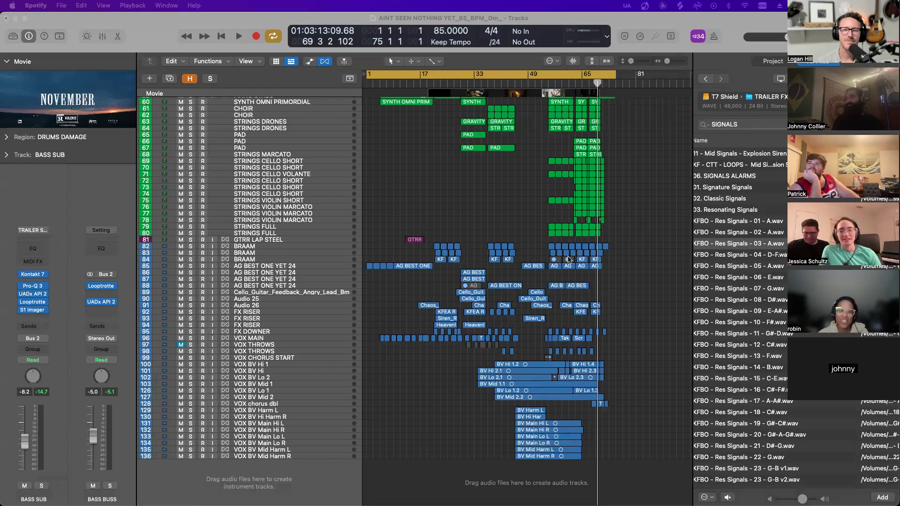
pyautogui.click(608, 75)
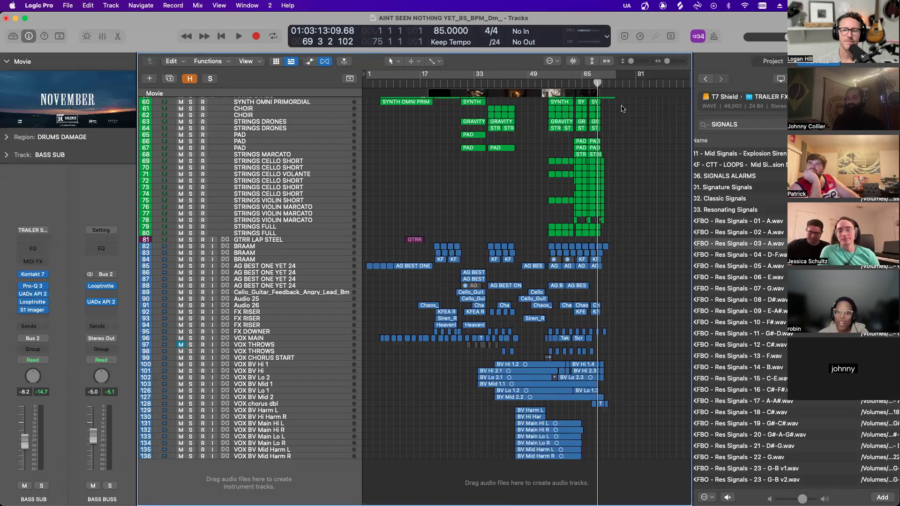
pyautogui.moveTo(476, 504)
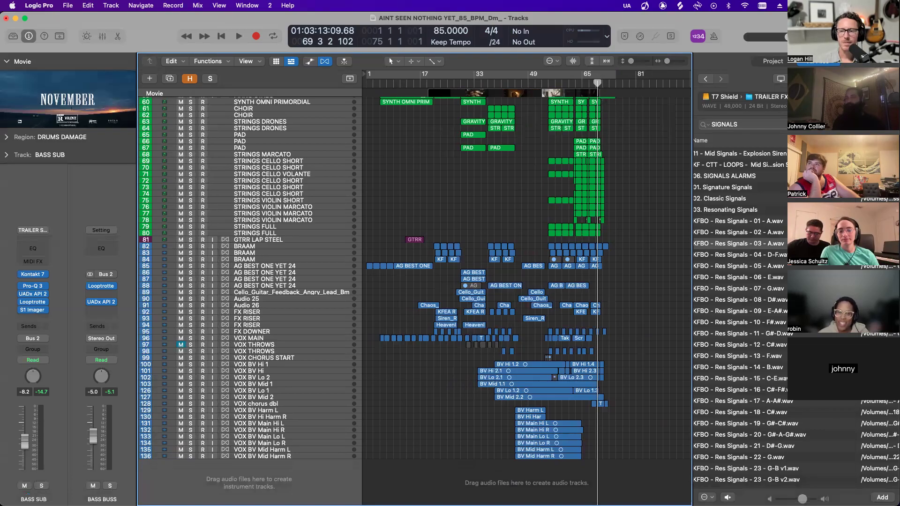
pyautogui.moveTo(82, 505)
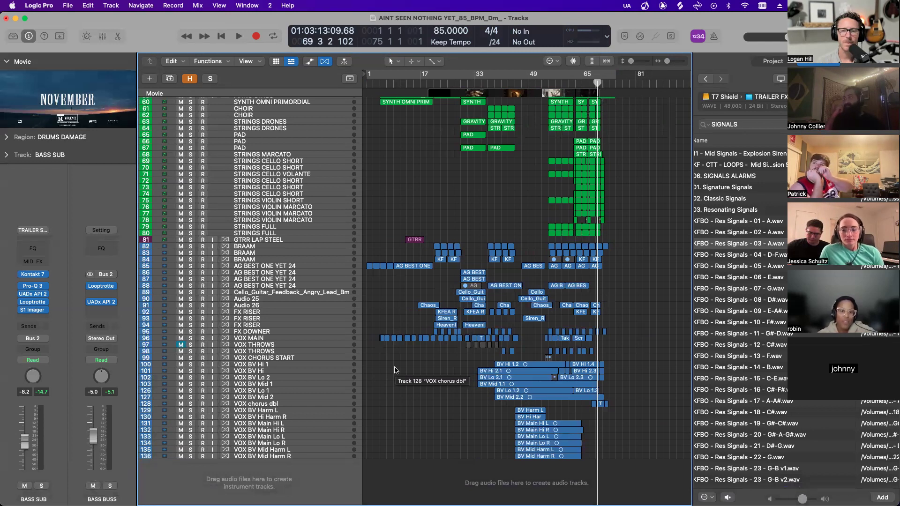
pyautogui.scroll(10, 405, 339)
pyautogui.scroll(-10, 405, 339)
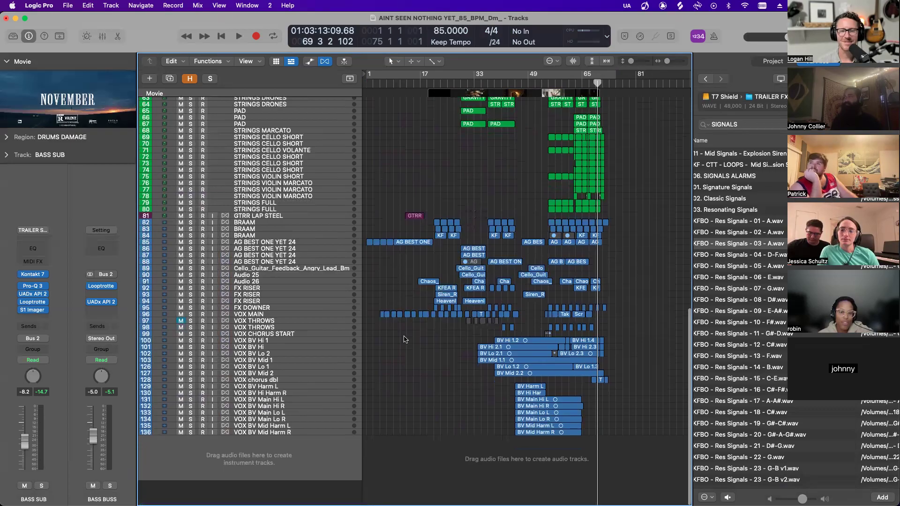
# - Examine the trailer song's arrangement across the synth, strings, braam, FX and vocal tracks
pyautogui.scroll(4, 405, 339)
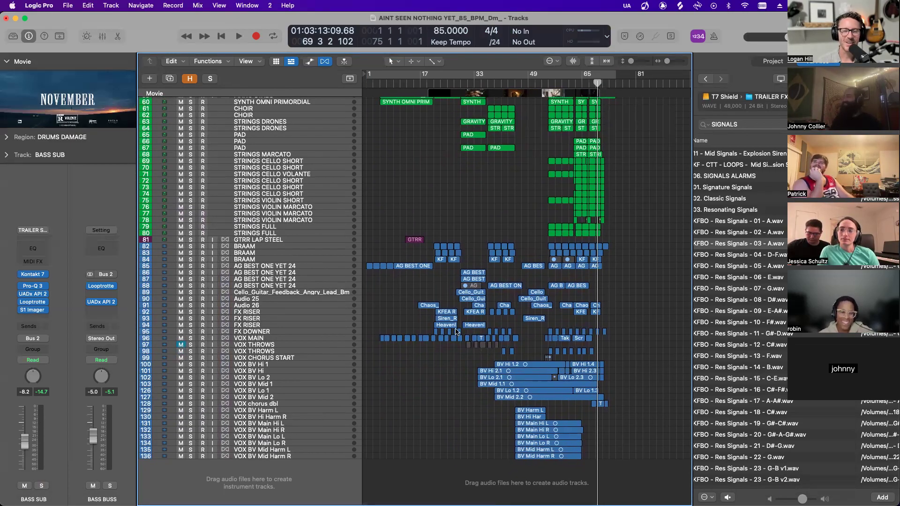
pyautogui.scroll(5, 442, 311)
pyautogui.scroll(10, 441, 311)
pyautogui.scroll(-15, 438, 312)
pyautogui.scroll(3, 436, 313)
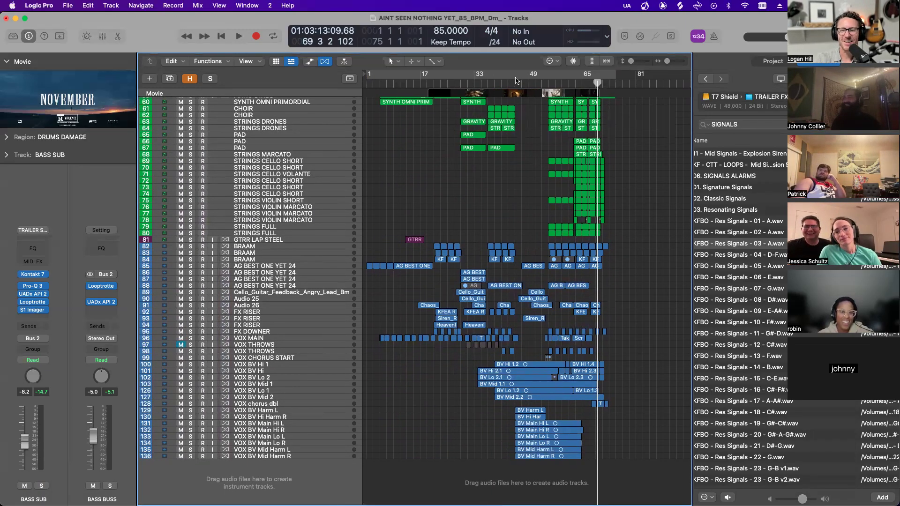
pyautogui.scroll(15, 527, 158)
pyautogui.scroll(-15, 527, 158)
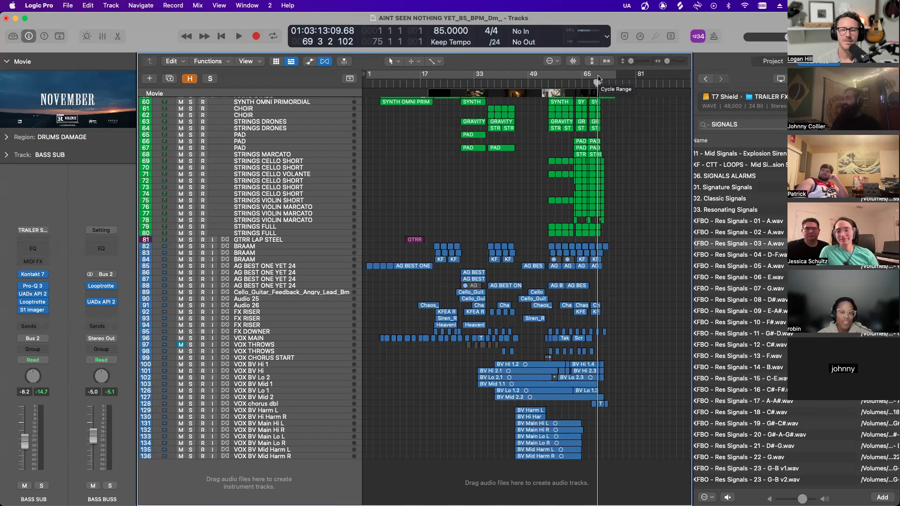
# - Turn cycle mode on, review the arrangement across its full length and extend the cycle range to end at 81 1 1 1
pyautogui.click(598, 79)
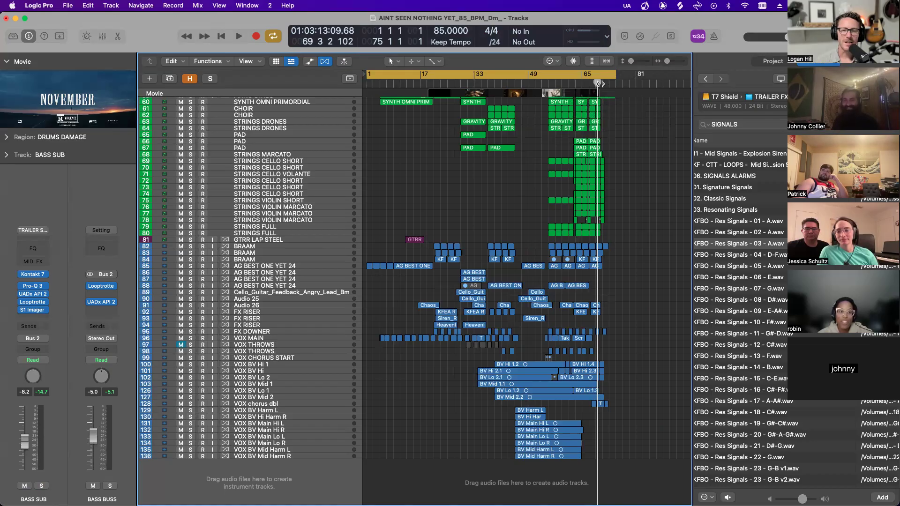
pyautogui.scroll(5, 635, 134)
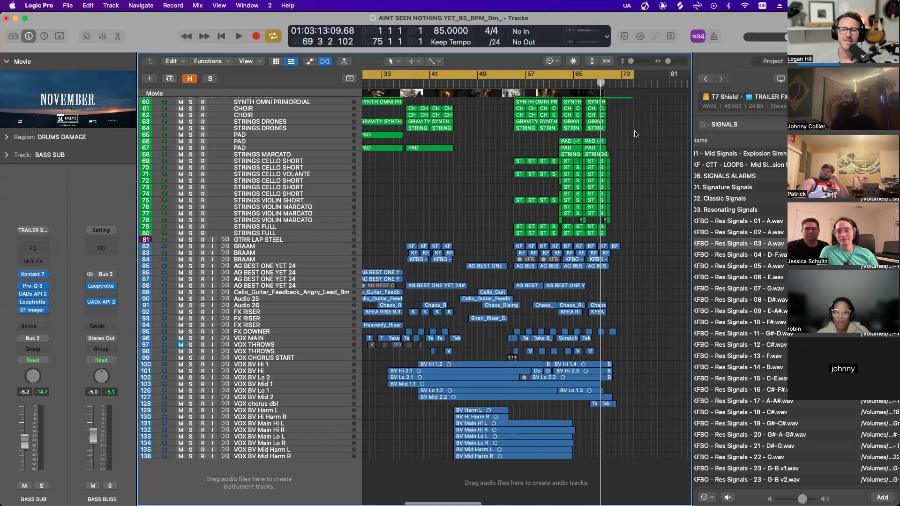
pyautogui.scroll(15, 634, 135)
pyautogui.scroll(-15, 635, 135)
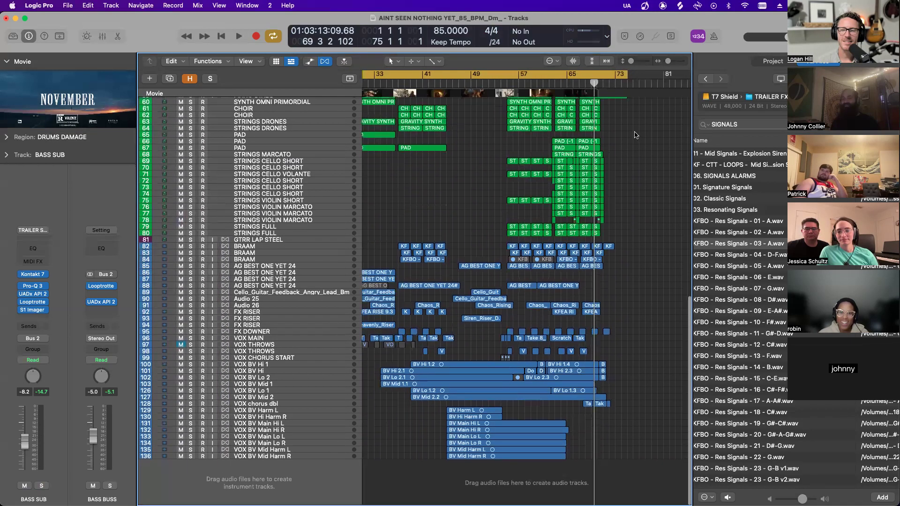
pyautogui.scroll(2, 635, 135)
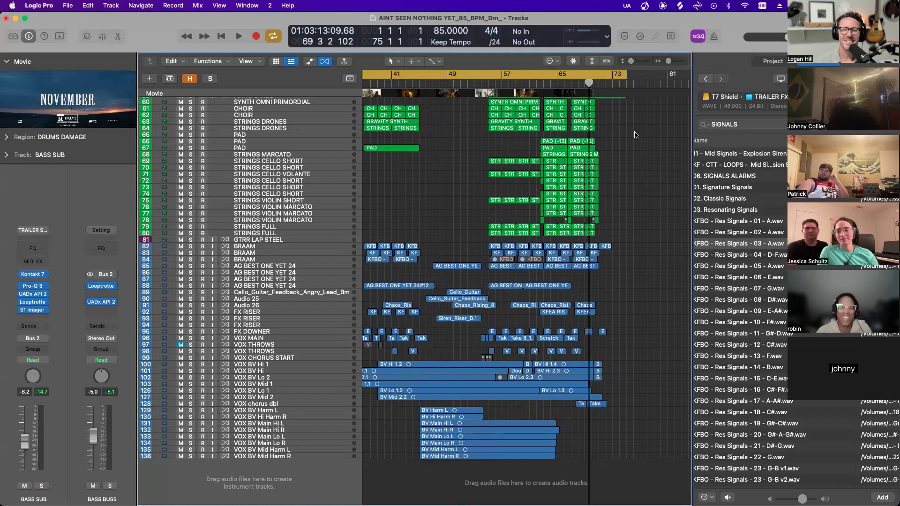
pyautogui.hscroll(-10, 594, 126)
pyautogui.scroll(-5, 594, 125)
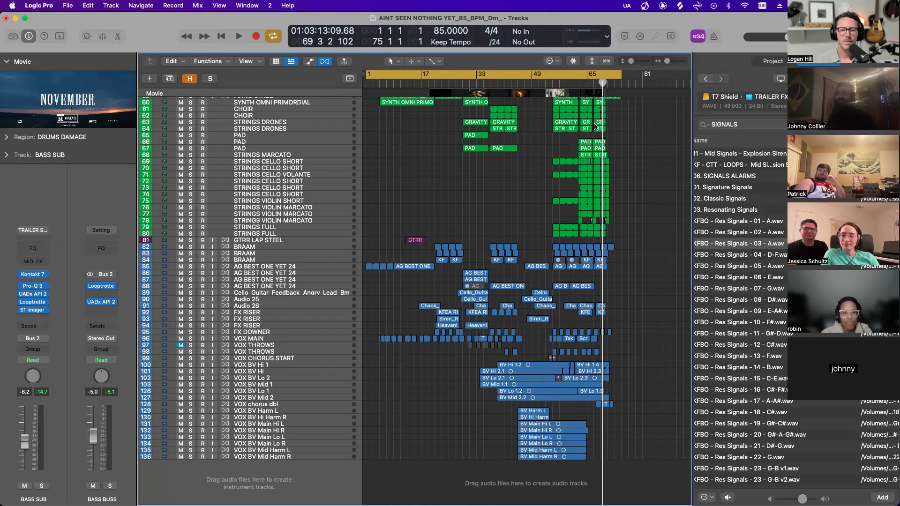
pyautogui.scroll(1, 606, 122)
pyautogui.hscroll(5, 608, 122)
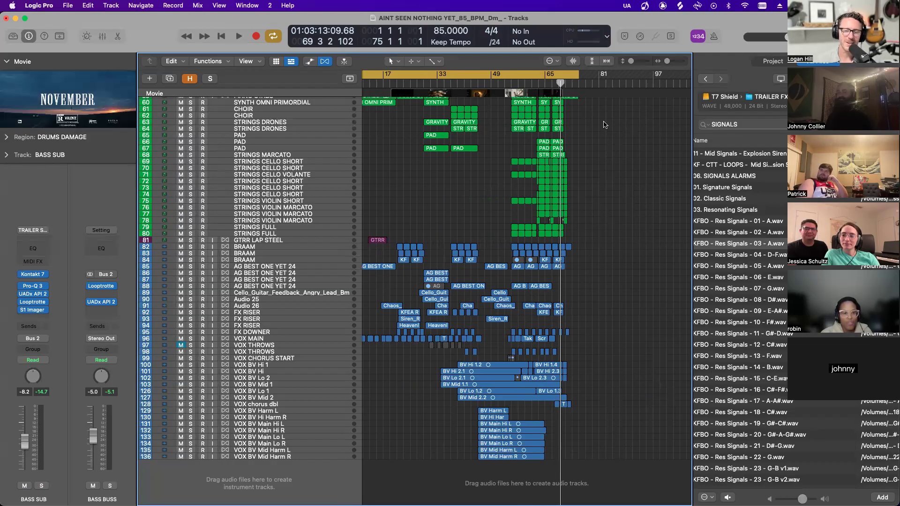
pyautogui.hscroll(-5, 604, 124)
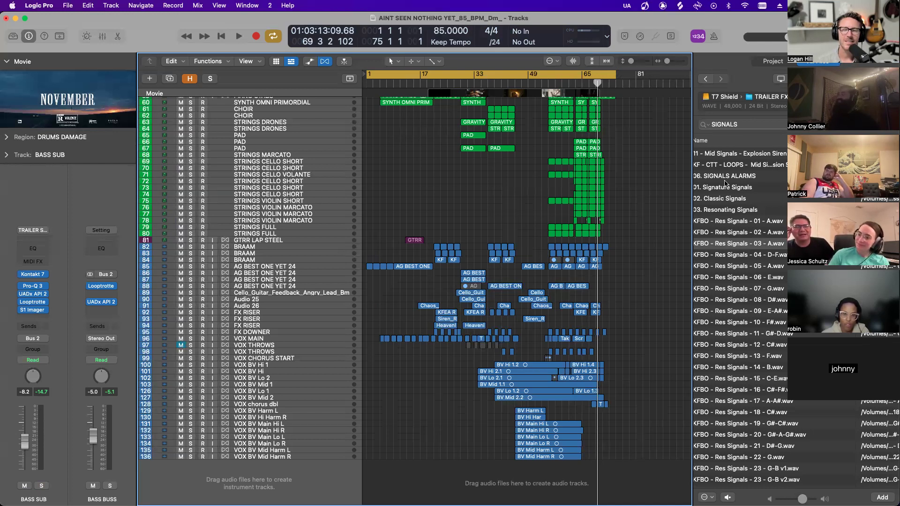
pyautogui.moveTo(615, 74); pyautogui.dragTo(637, 76)
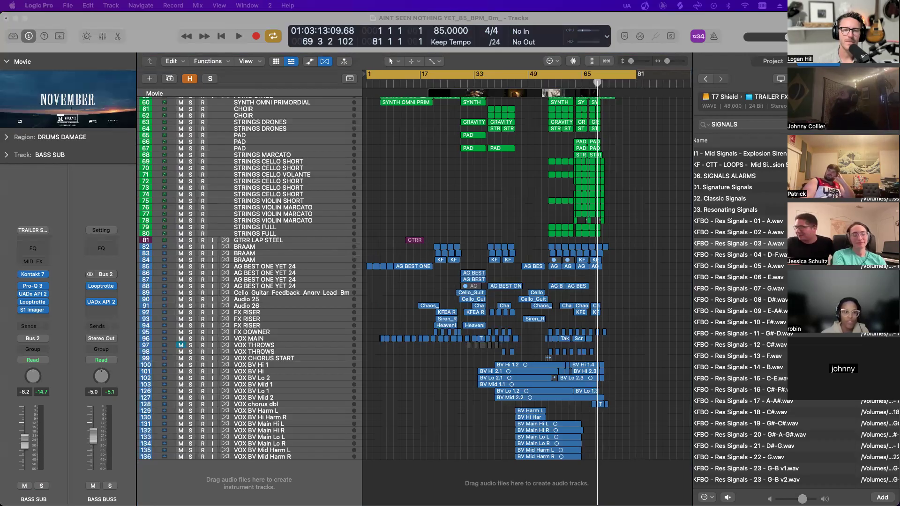
# - Switch to Spotify, play "Requiem for Dying Mothers, Pt. 1" from 1:20 and pause it
pyautogui.moveTo(899, 60); pyautogui.dragTo(639, 39)
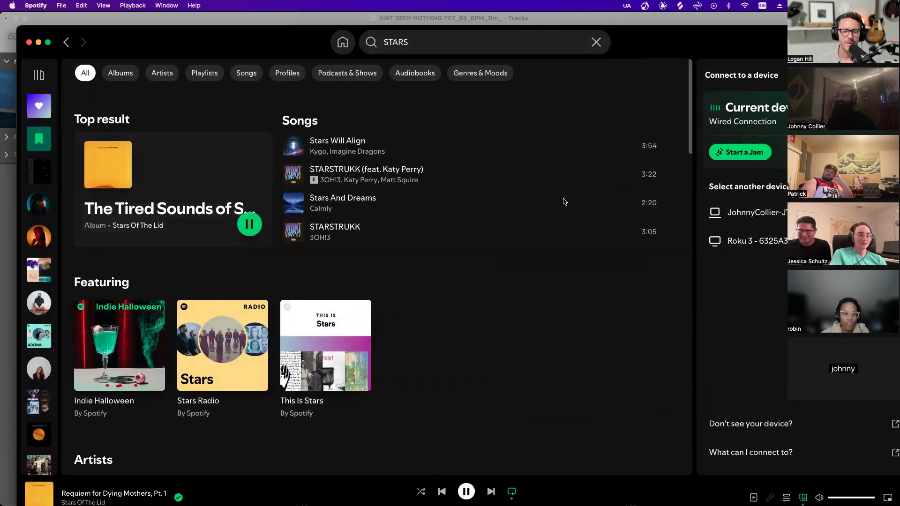
pyautogui.click(764, 22)
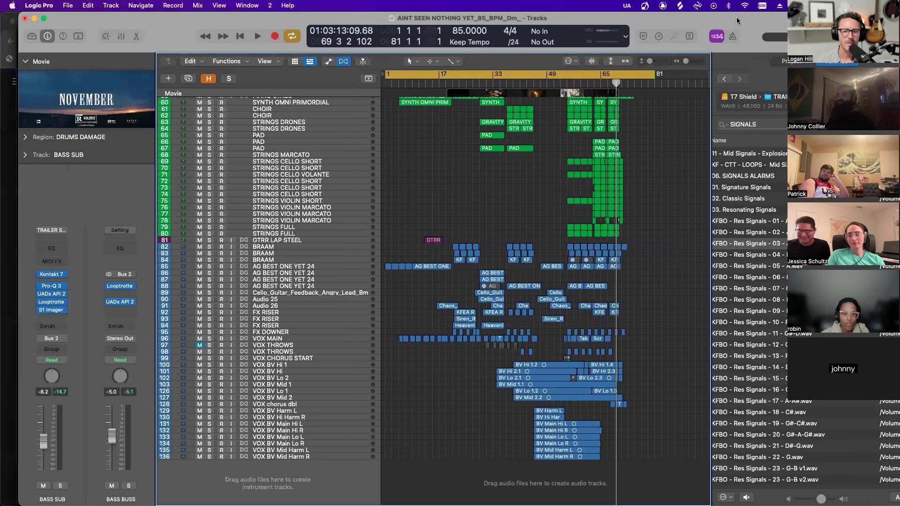
pyautogui.press('super+Tab')
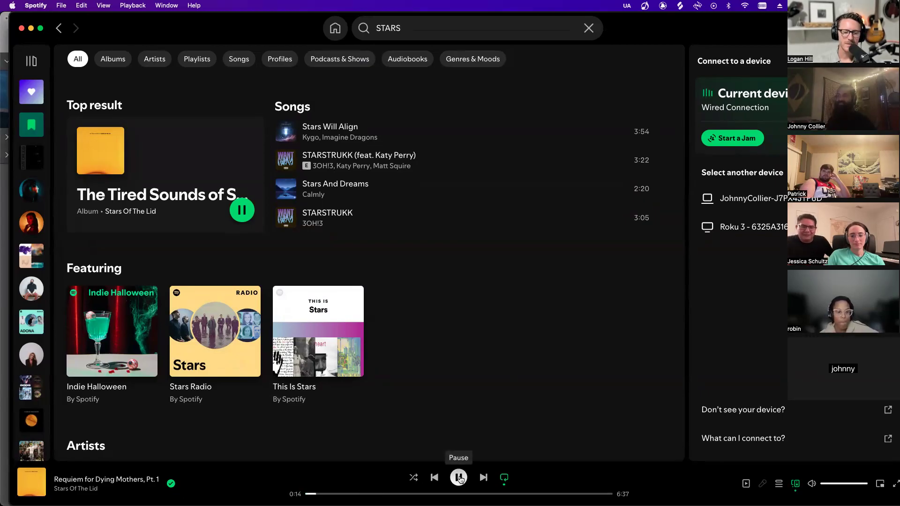
pyautogui.click(368, 494)
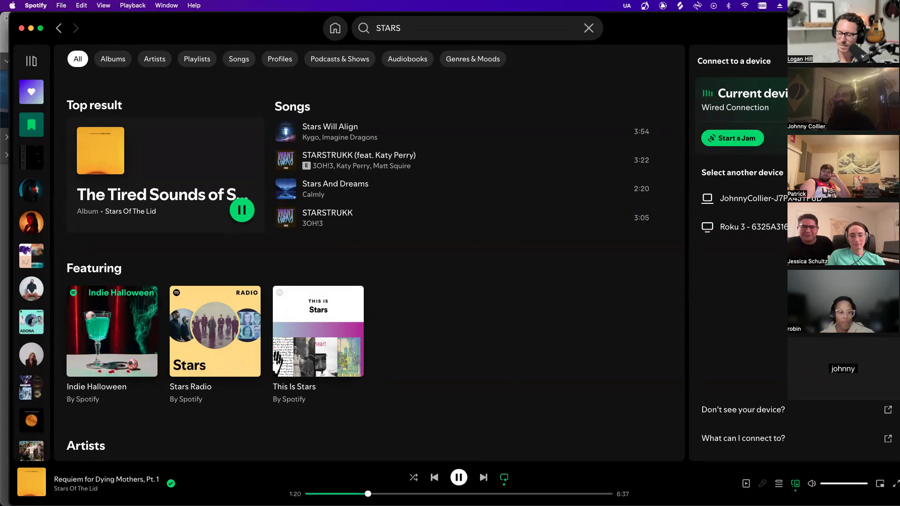
pyautogui.click(458, 477)
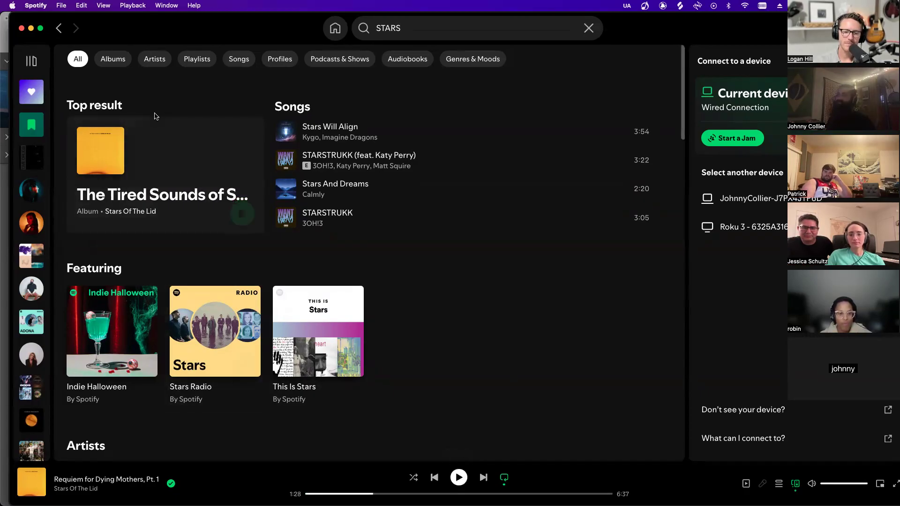
# - Browse the track list of "The Tired Sounds of Stars of the Lid" from the Stars Of The Lid artist page and minimise Spotify
pyautogui.moveTo(140, 26)
pyautogui.mouseDown()
pyautogui.moveTo(136, 41)
pyautogui.moveTo(135, 25)
pyautogui.mouseUp()
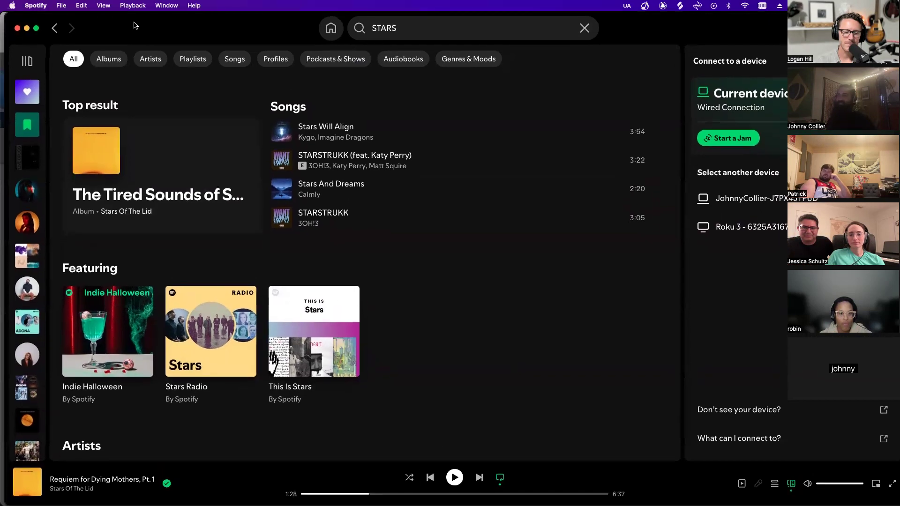
pyautogui.click(119, 216)
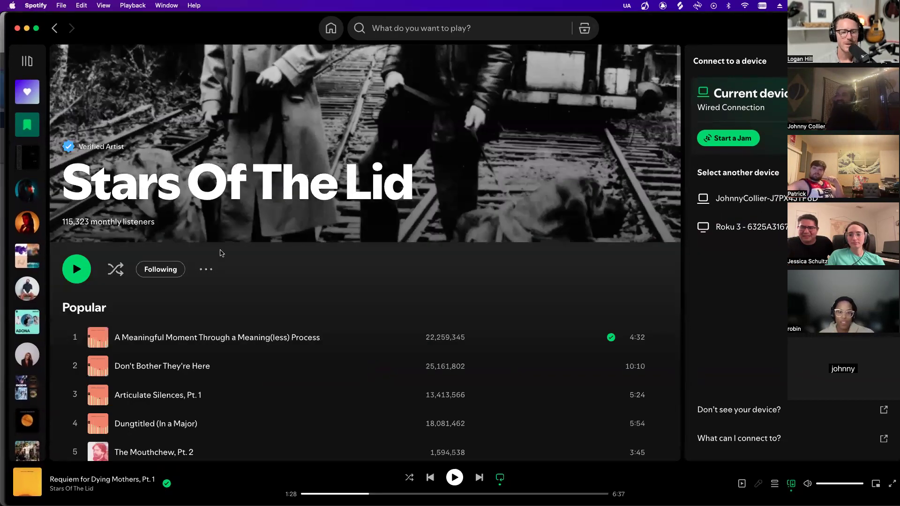
pyautogui.scroll(-15, 221, 255)
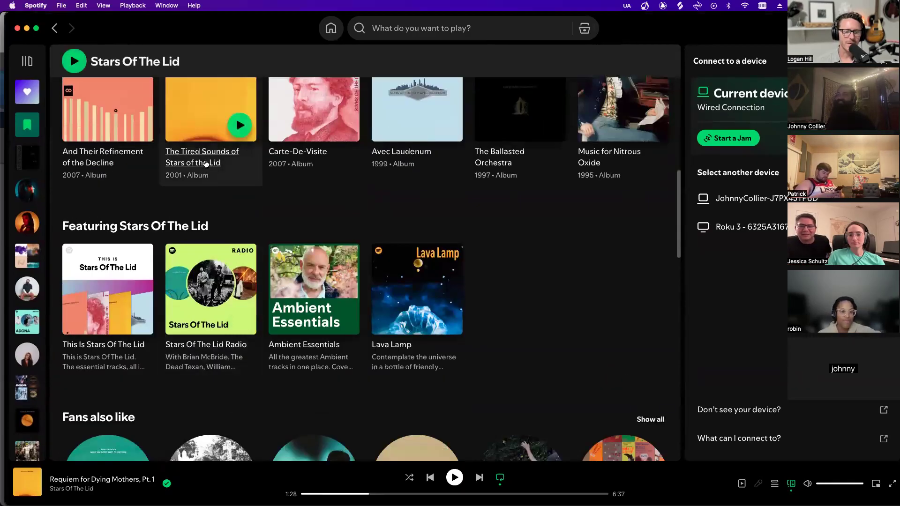
pyautogui.click(206, 162)
pyautogui.scroll(-5, 233, 234)
pyautogui.scroll(-10, 235, 237)
pyautogui.scroll(10, 235, 237)
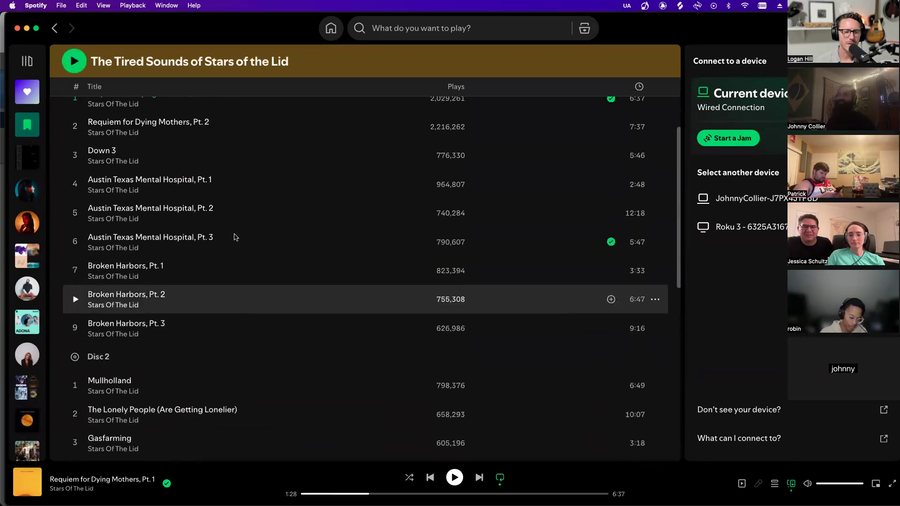
pyautogui.scroll(5, 235, 236)
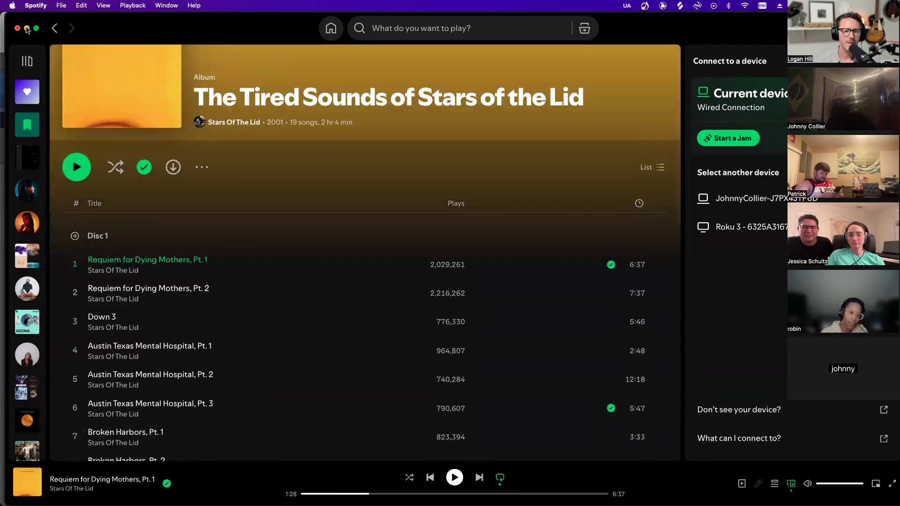
pyautogui.click(27, 29)
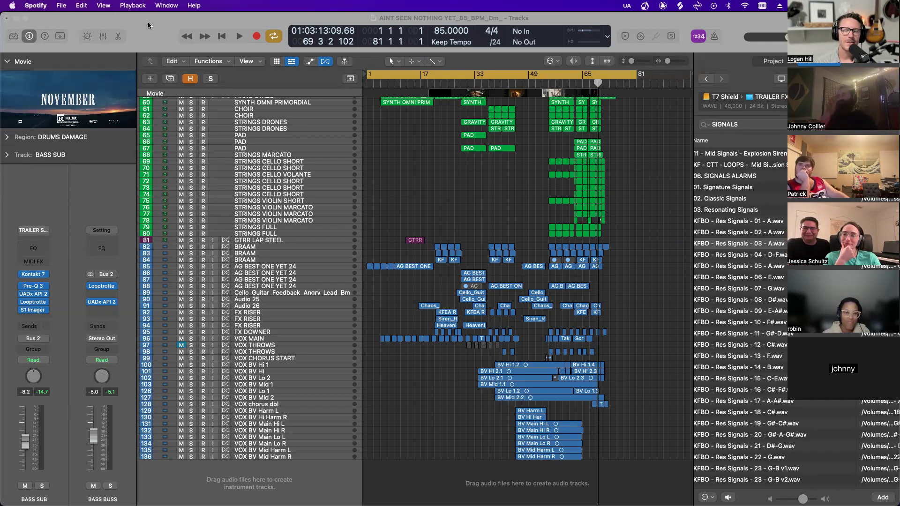
# - Switch to Chrome and close the window showing the VALORANT Episode 1: IGNITION launch gameplay trailer
pyautogui.moveTo(147, 22); pyautogui.dragTo(148, 43)
pyautogui.click(175, 23)
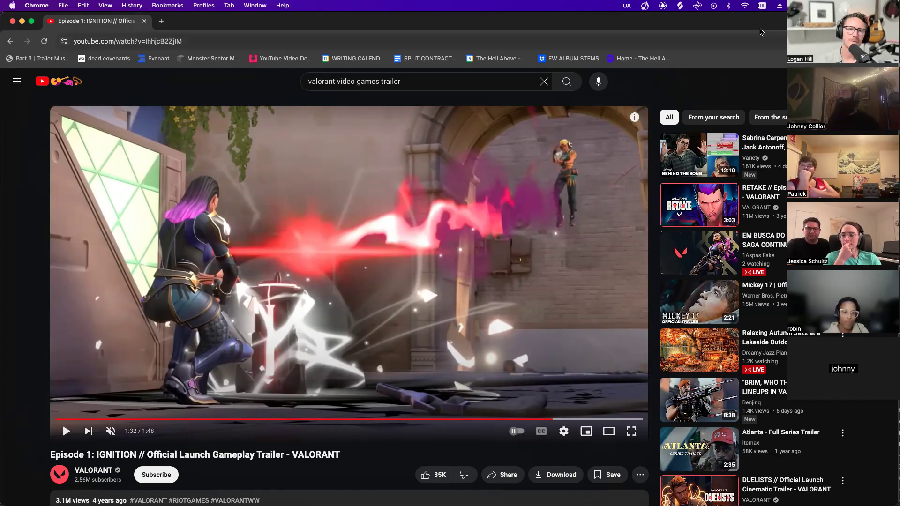
pyautogui.moveTo(761, 28)
pyautogui.mouseDown()
pyautogui.moveTo(758, 50)
pyautogui.moveTo(764, 27)
pyautogui.mouseUp()
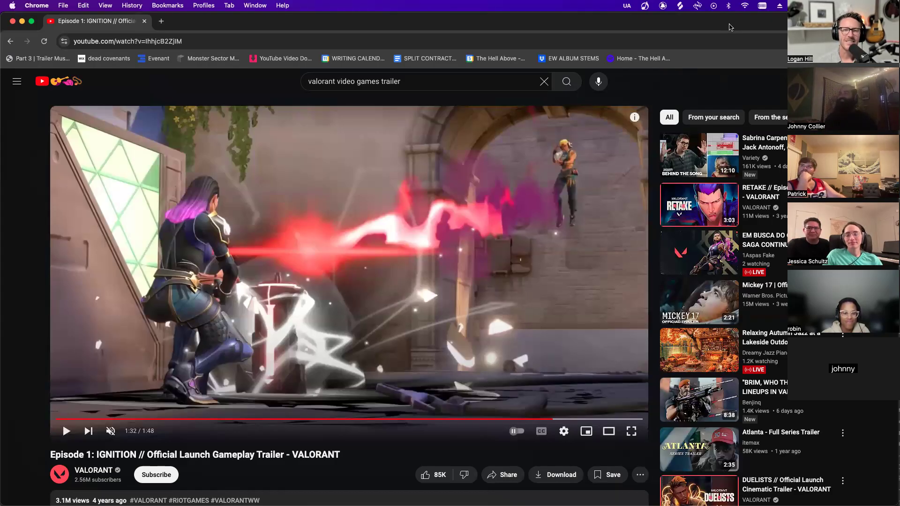
pyautogui.moveTo(728, 26); pyautogui.dragTo(734, 54)
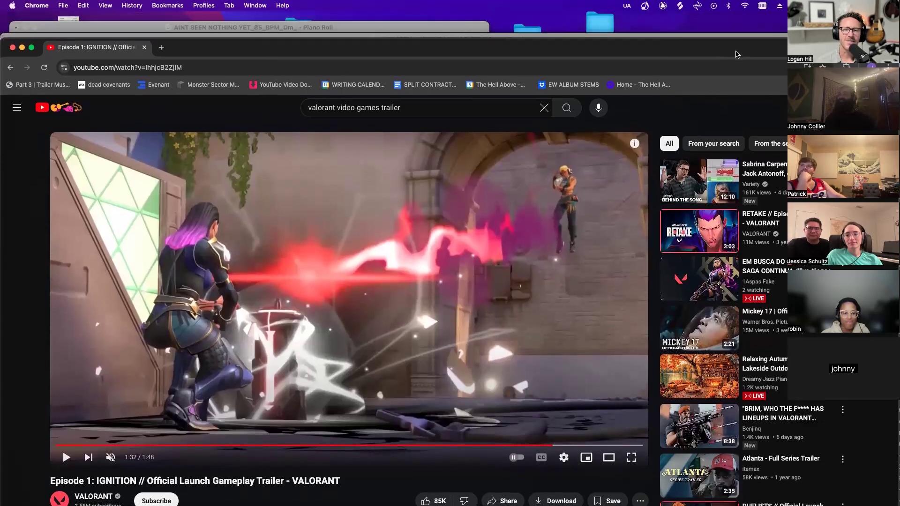
pyautogui.click(13, 48)
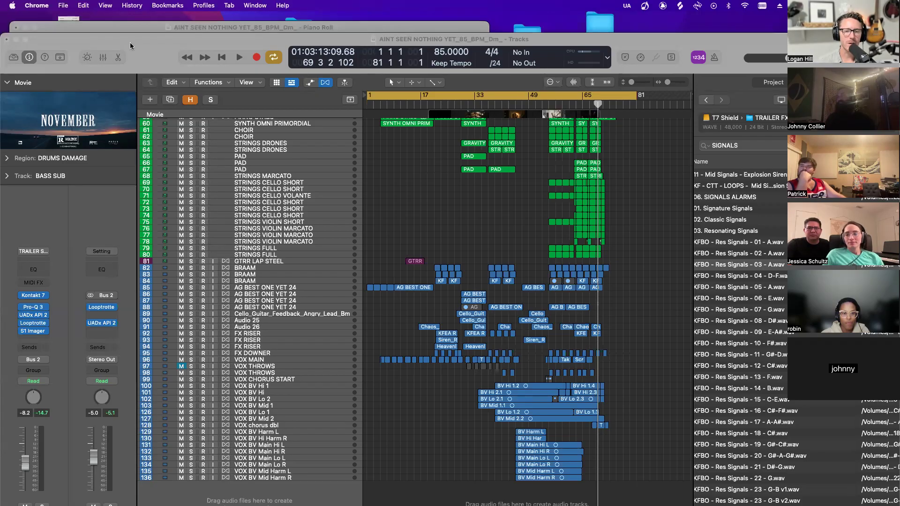
# - Return to the Logic Pro project and hide Logic Pro to reveal the desktop
pyautogui.click(107, 38)
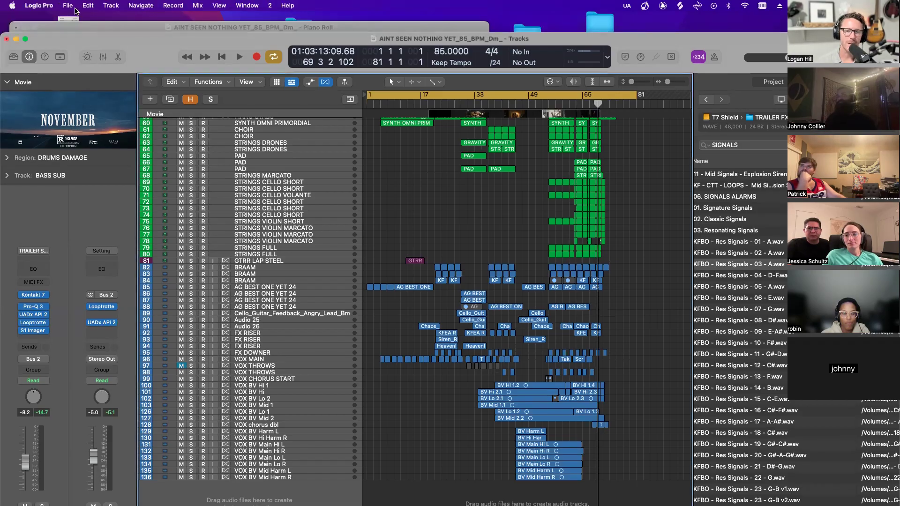
pyautogui.click(68, 5)
pyautogui.click(79, 87)
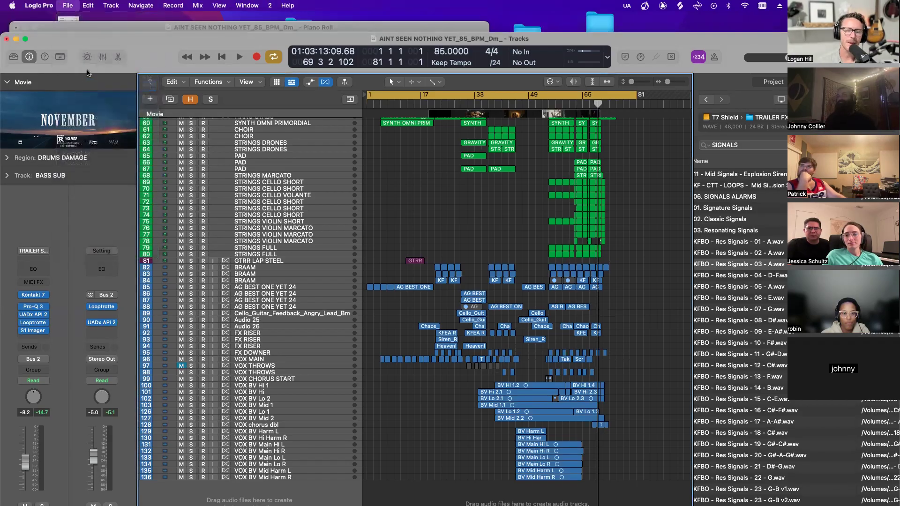
pyautogui.click(44, 6)
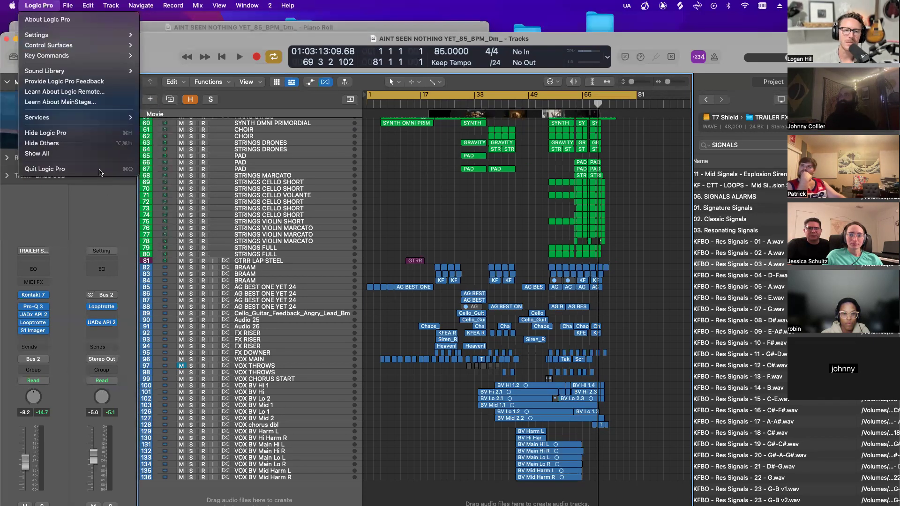
pyautogui.click(45, 133)
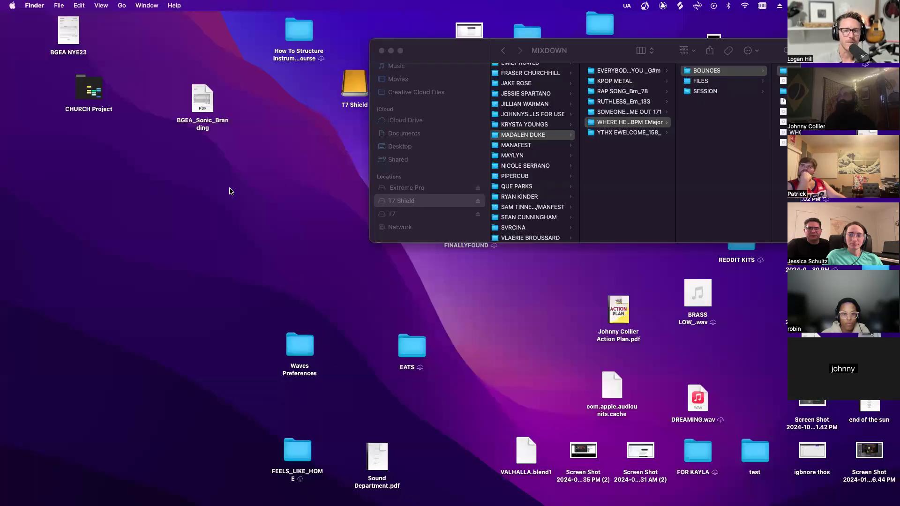